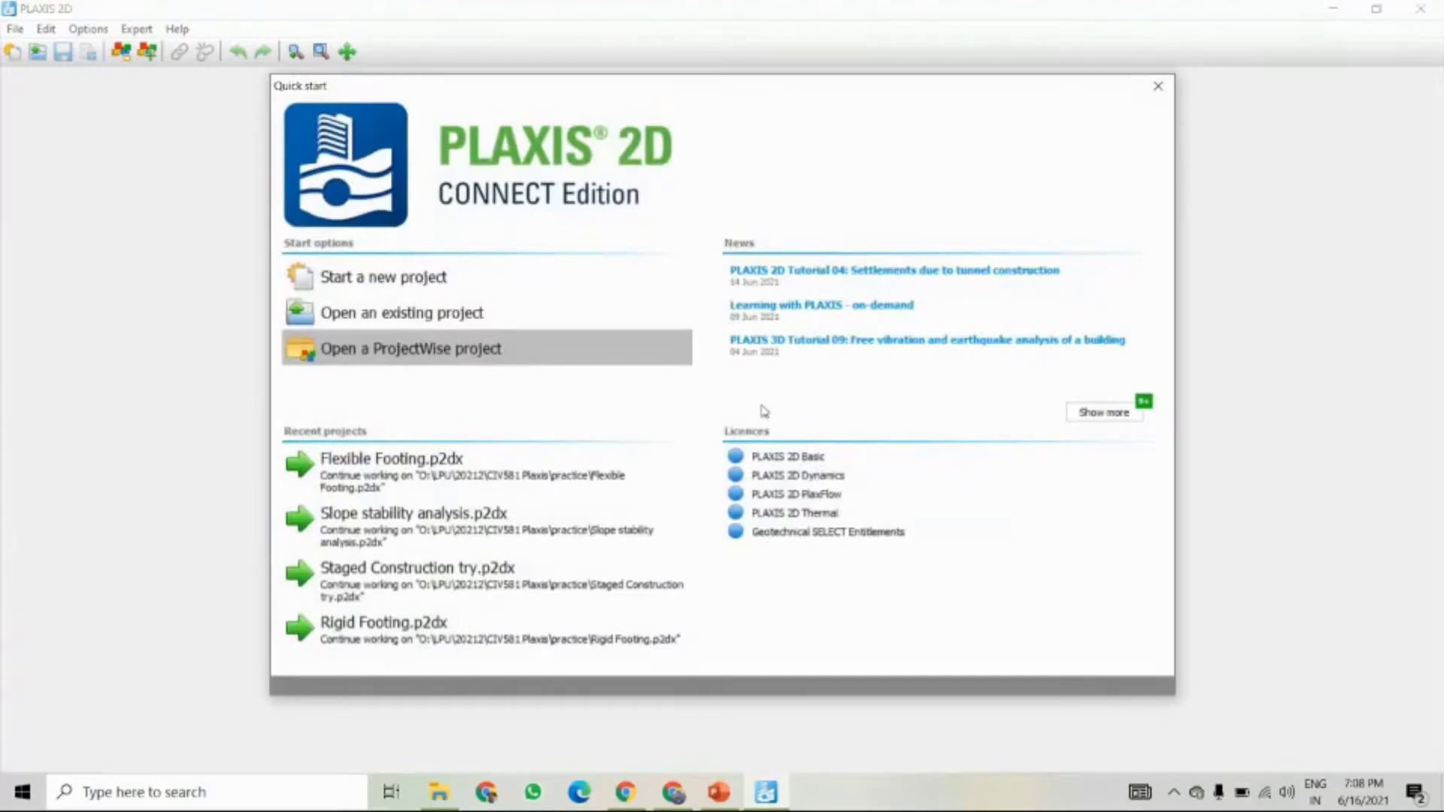
- Start a new project titled "Staged Construction" with the comment "Submerged Construction of an Exavation"
click(429, 282)
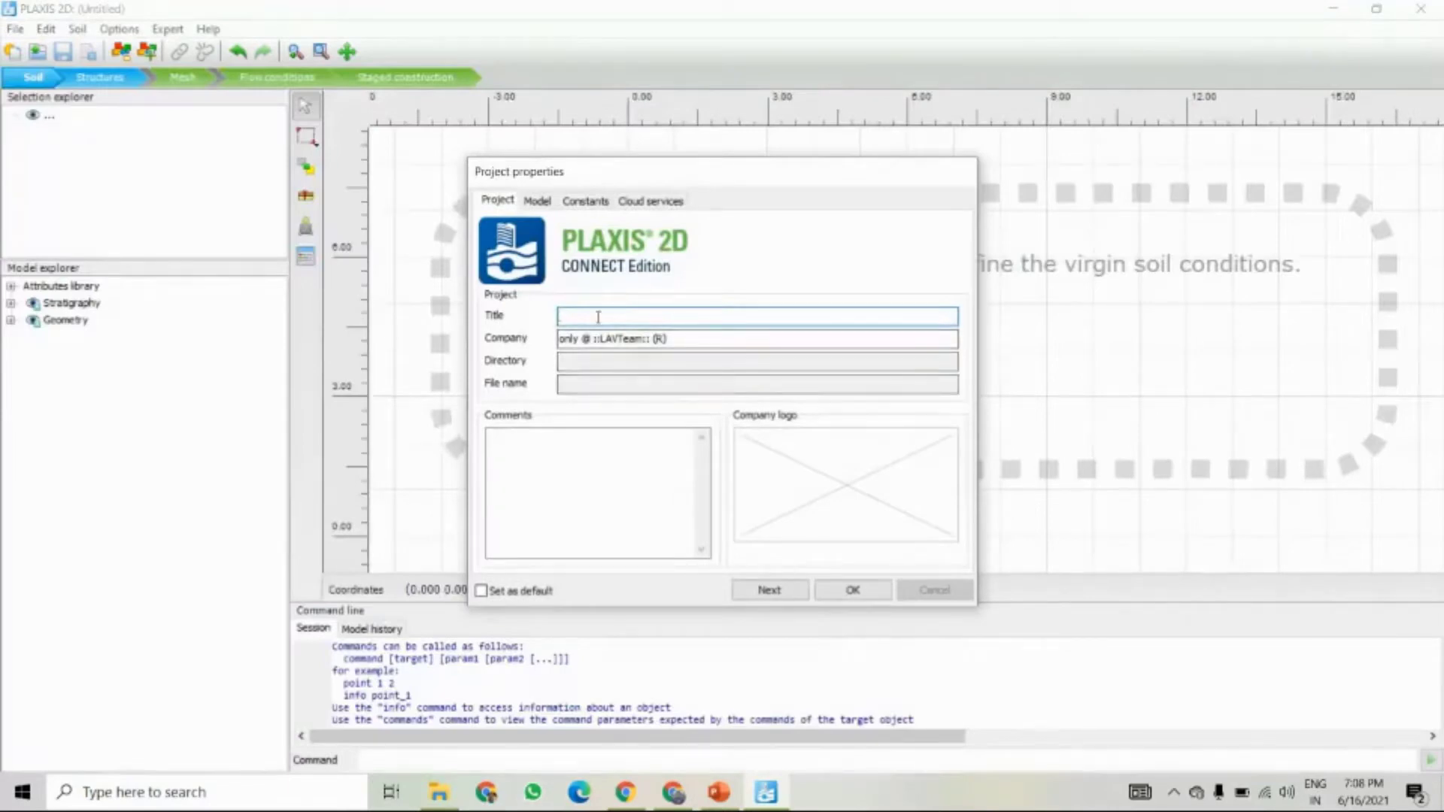
text(Staged Construction)
click(540, 479)
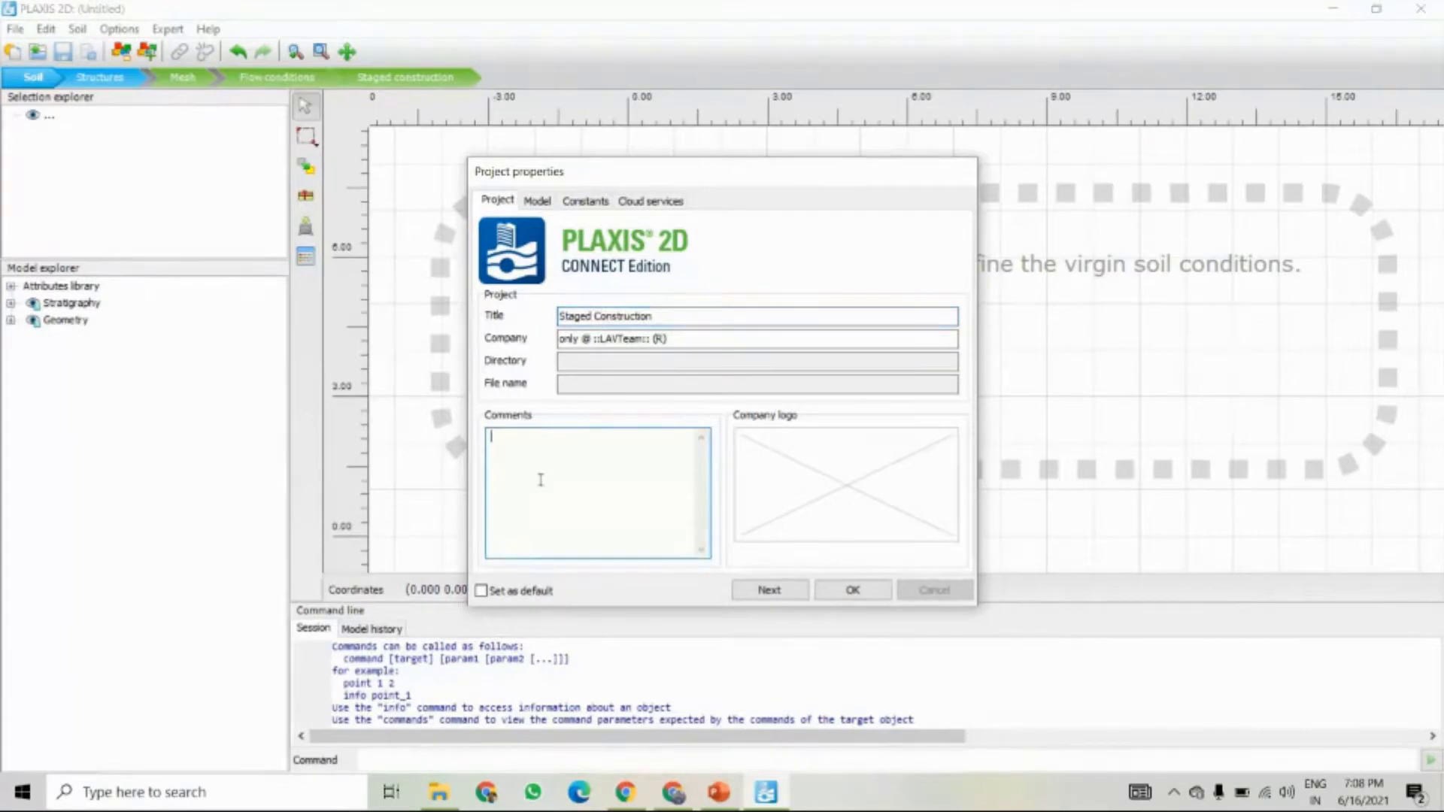
text(Submerged Construction o)
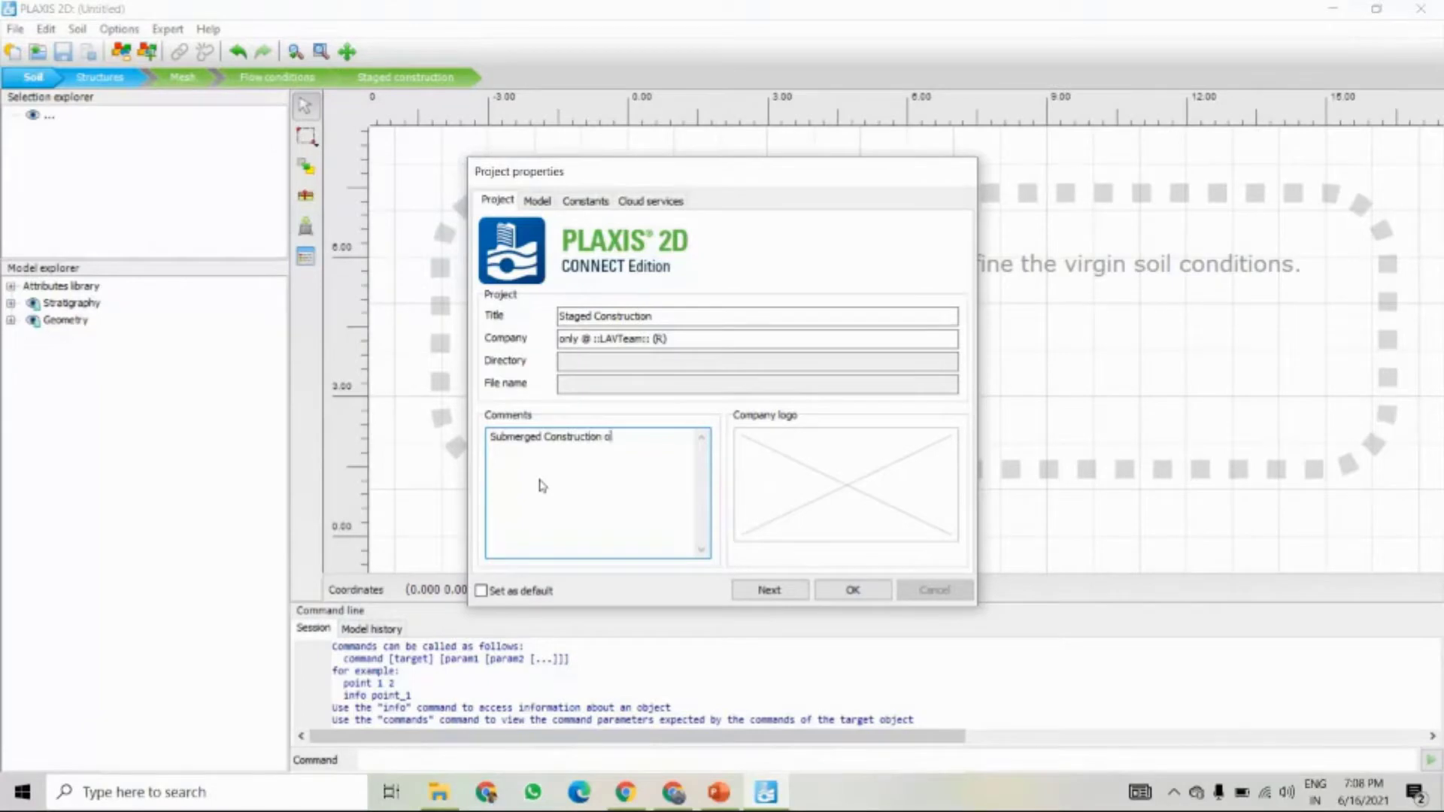
text(f an ExcVA)
key(BackSpace)
key(BackSpace)
key(BackSpace)
text(cavation)
- Set the model contour to x max 65 m, y min -30 m and y max 20 m, and accept the project properties
click(790, 598)
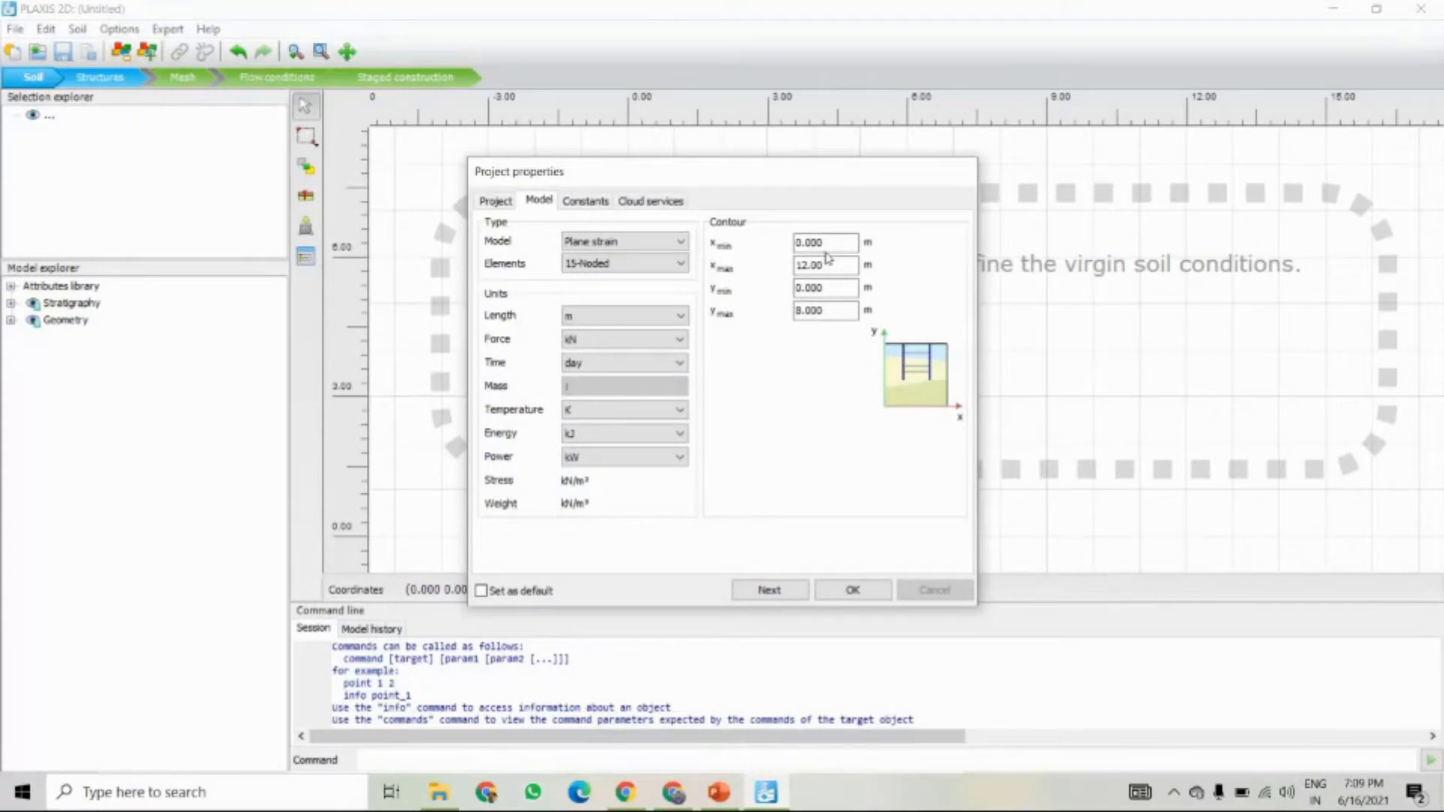
drag(830, 265, 788, 273)
key(Right)
drag(827, 265, 798, 275)
text(65)
key(Tab)
text(-30)
key(Tab)
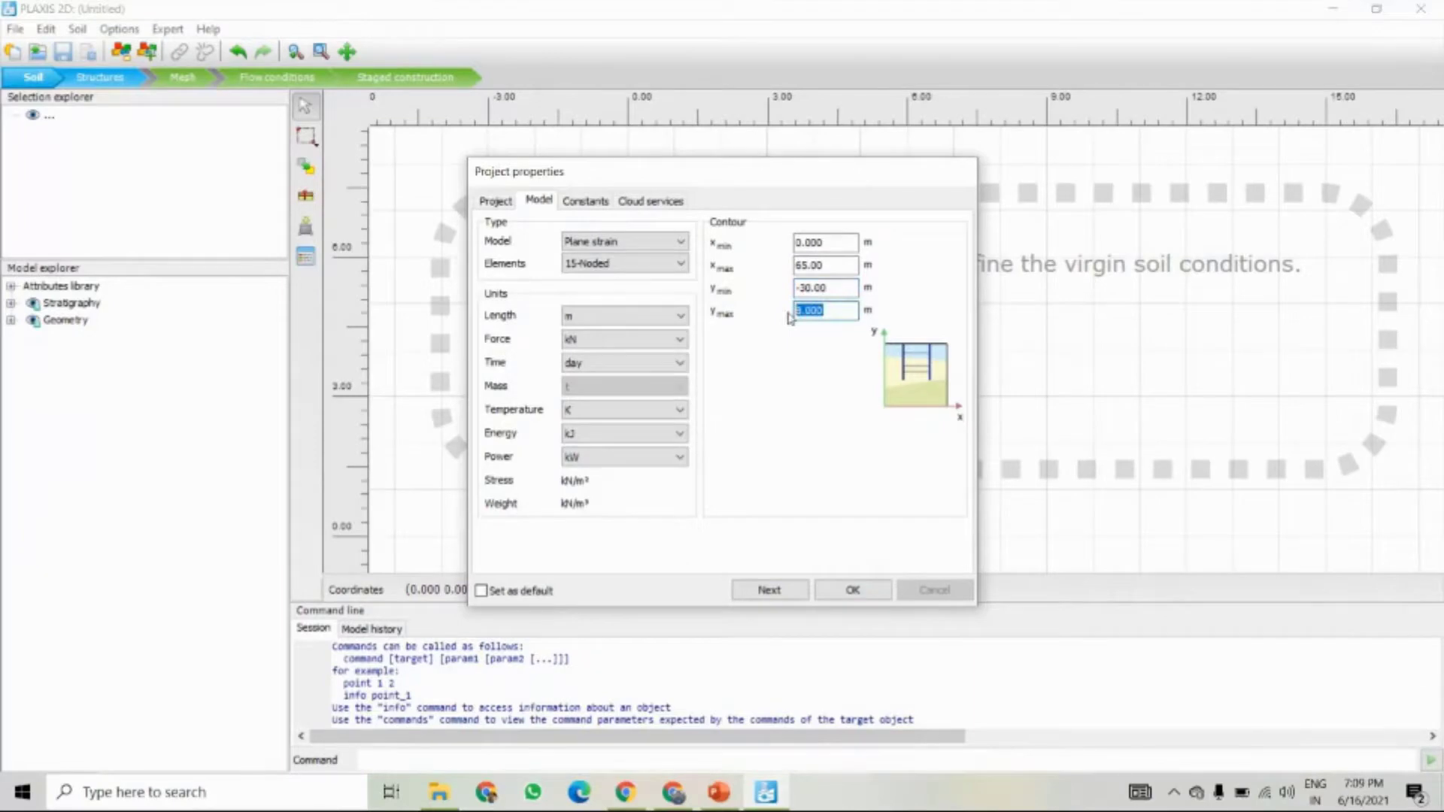
text(20)
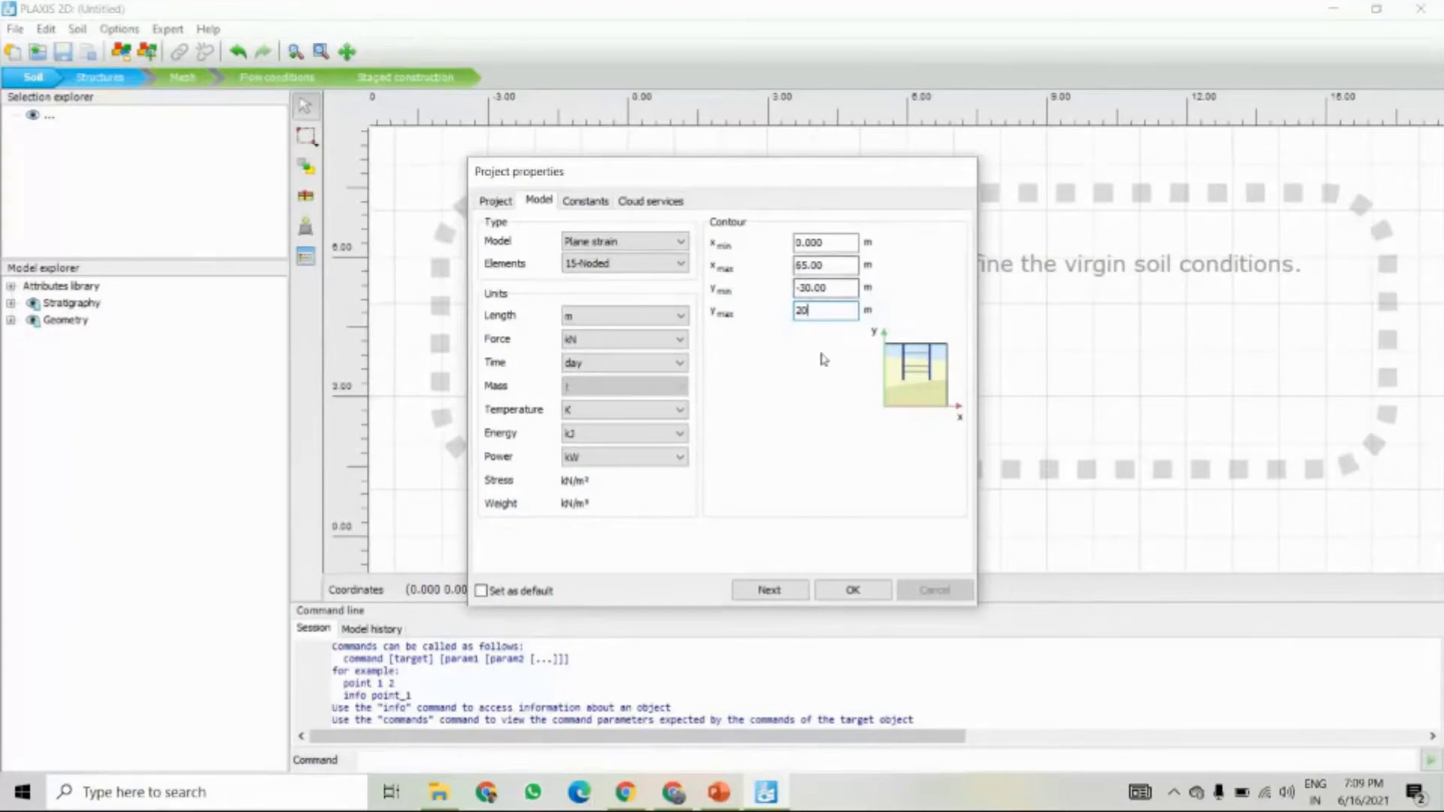
click(581, 203)
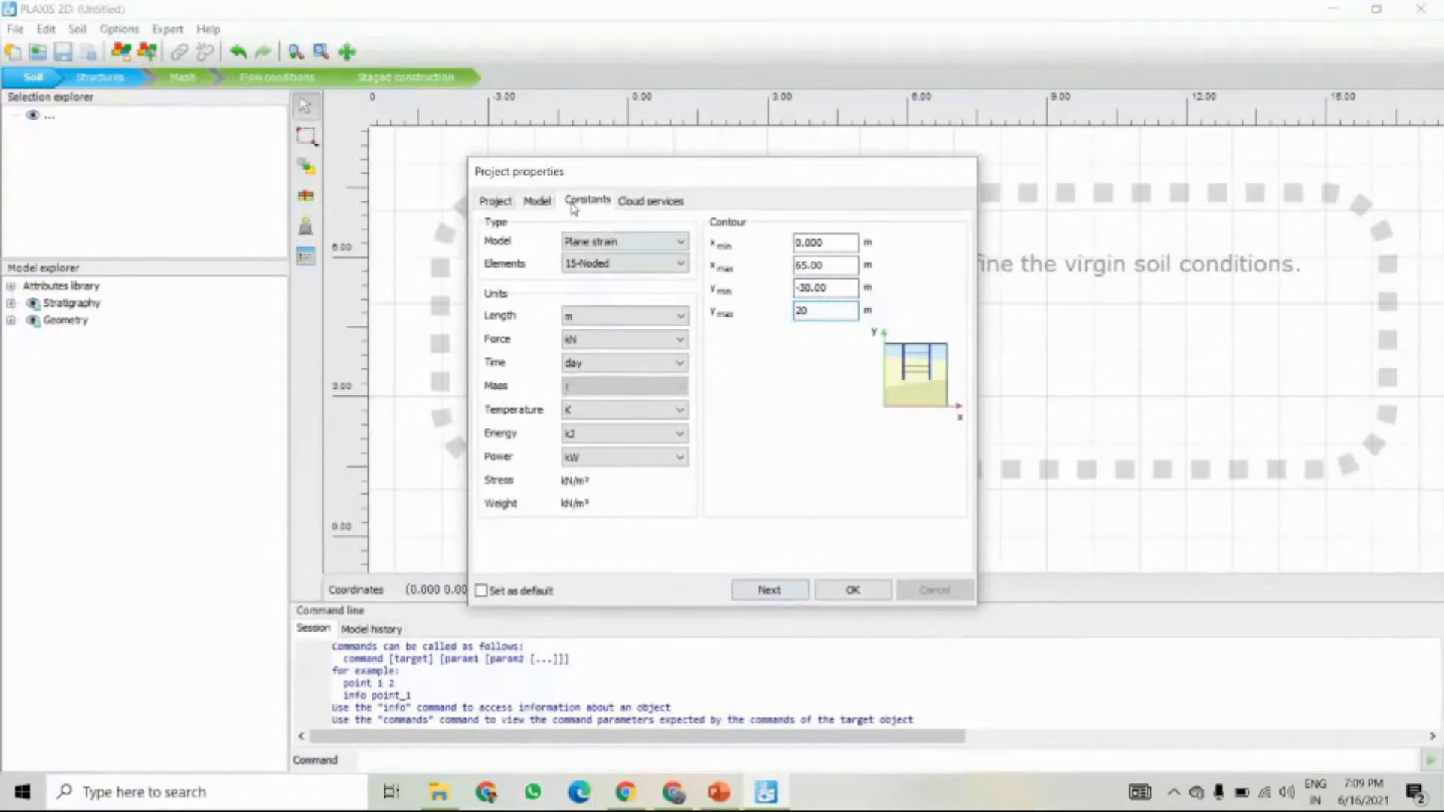
click(636, 207)
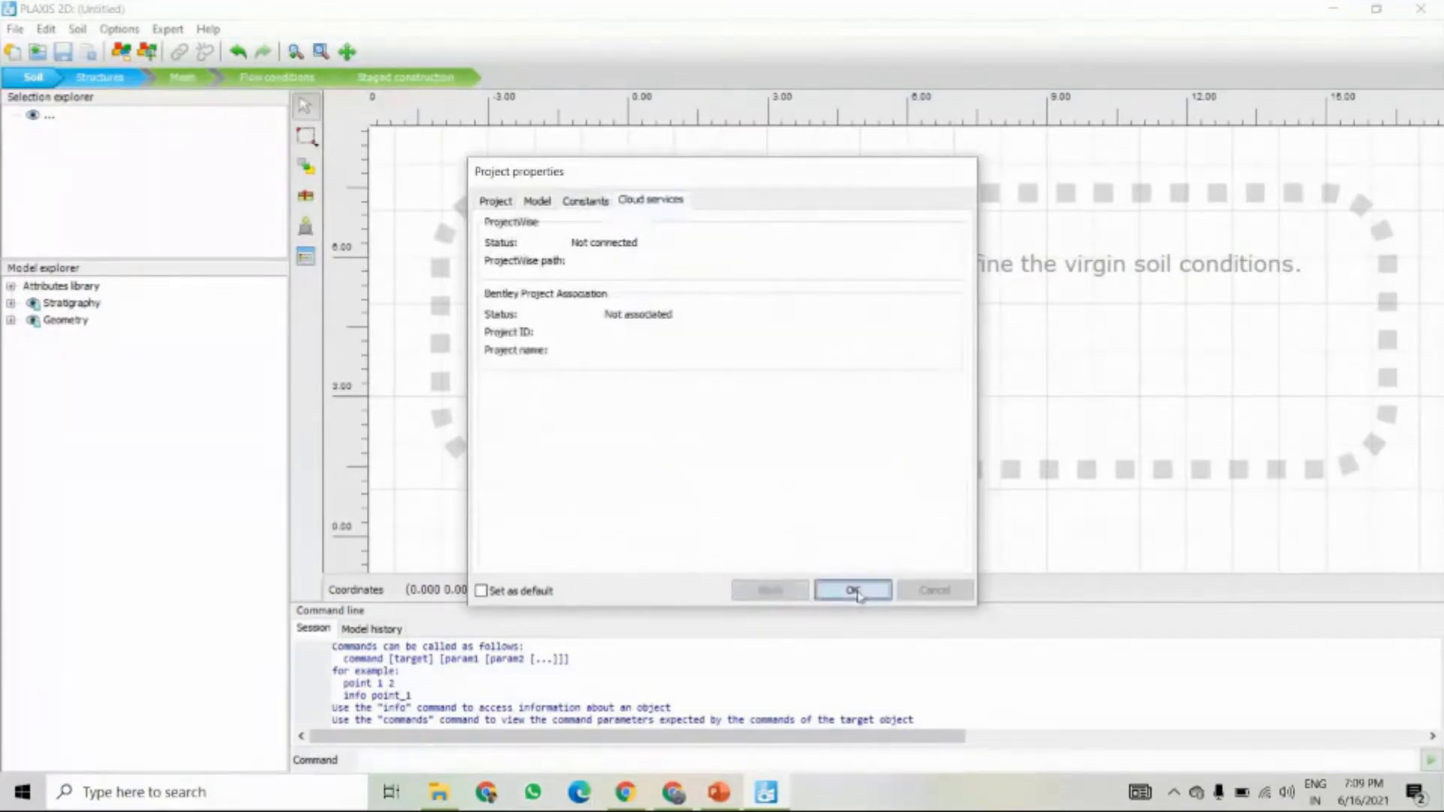
click(854, 595)
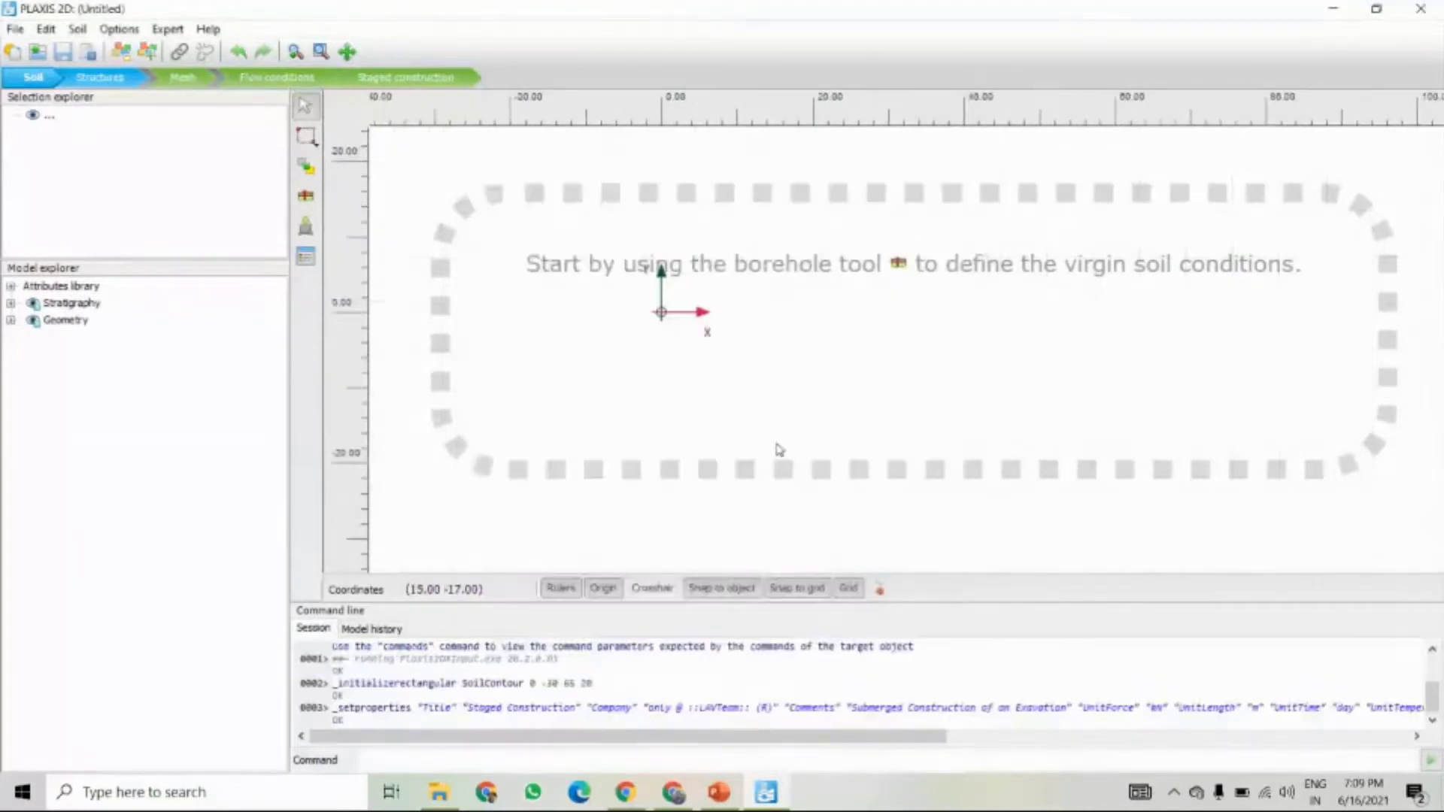
- Create a borehole at x = 0 and add two soil layers to it
click(306, 199)
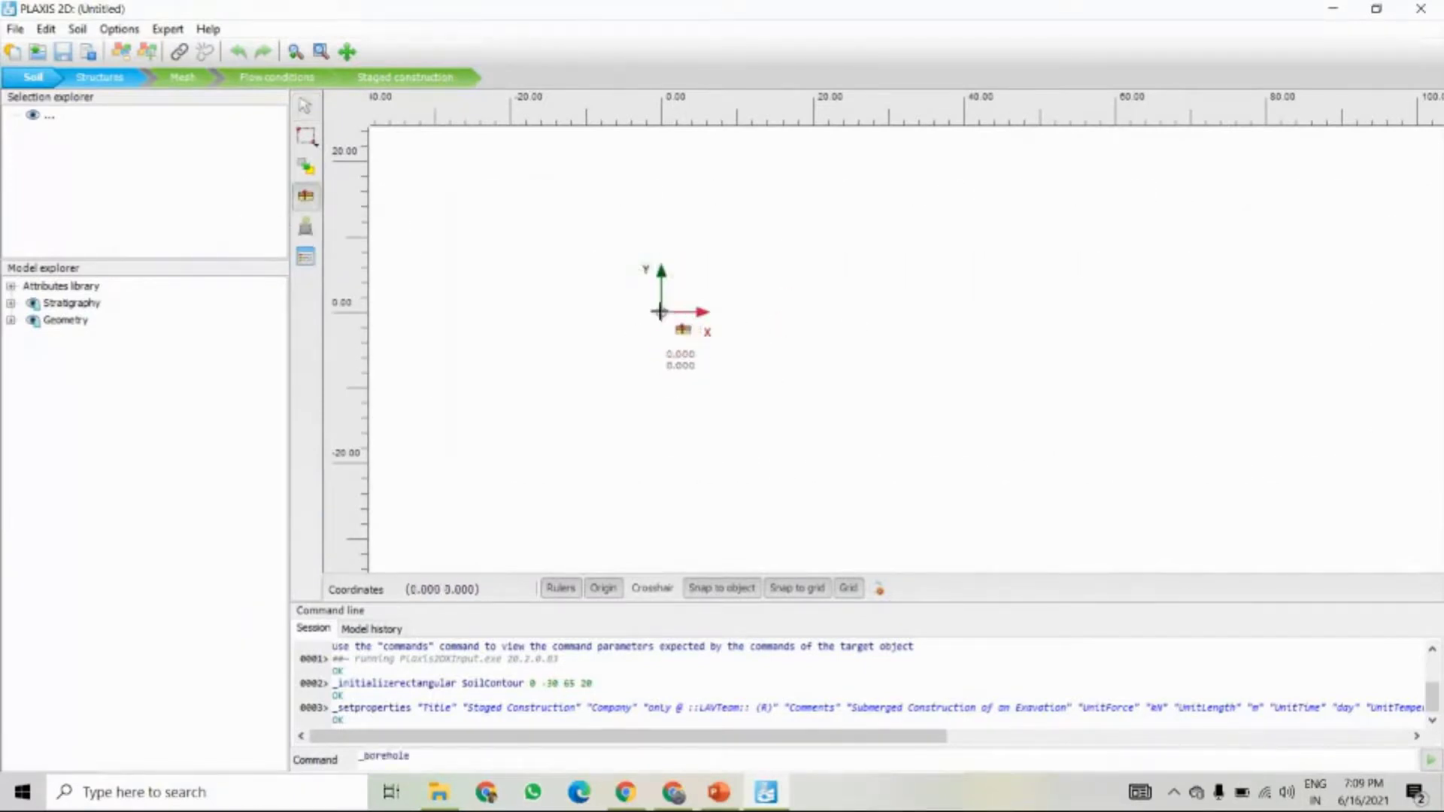
click(660, 311)
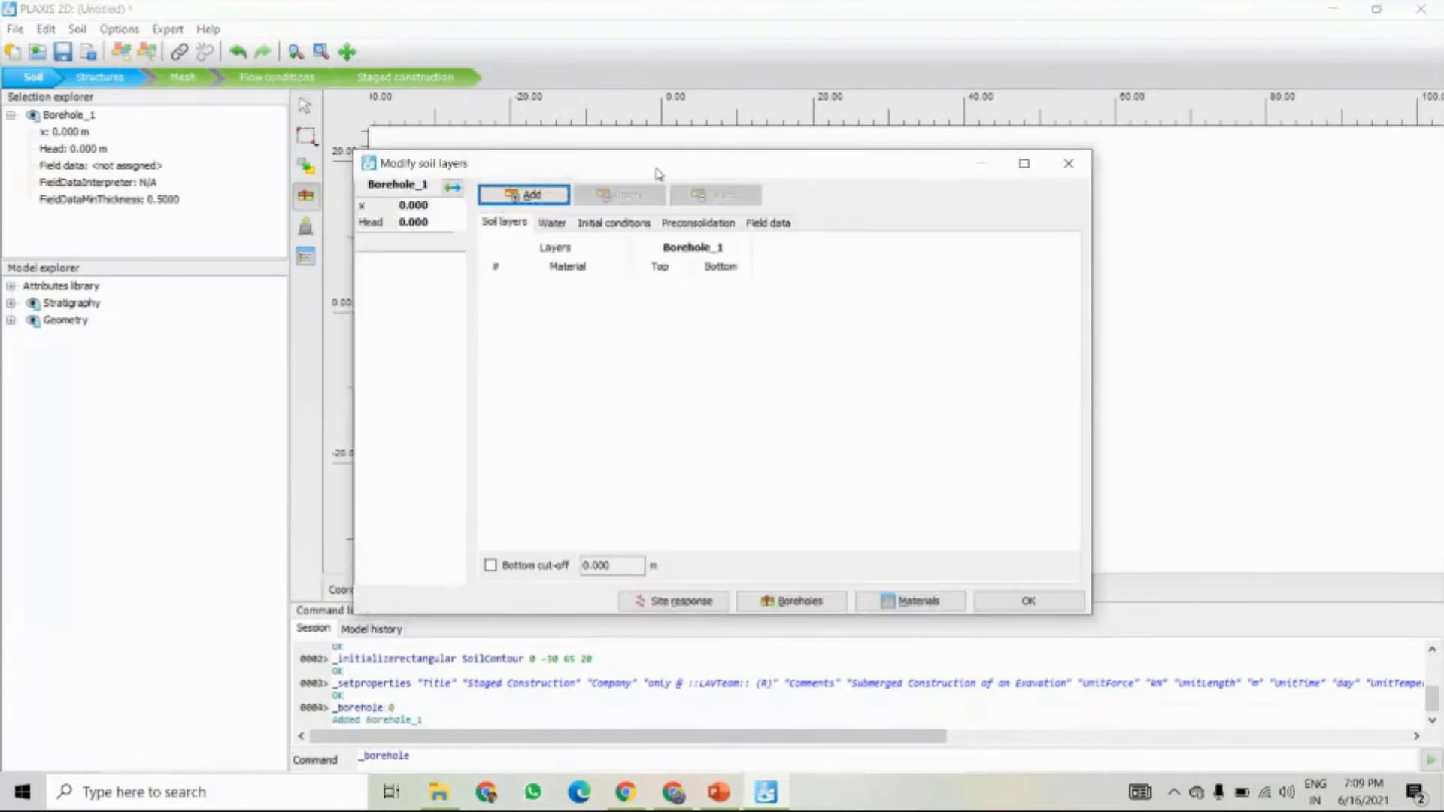
drag(658, 173, 700, 140)
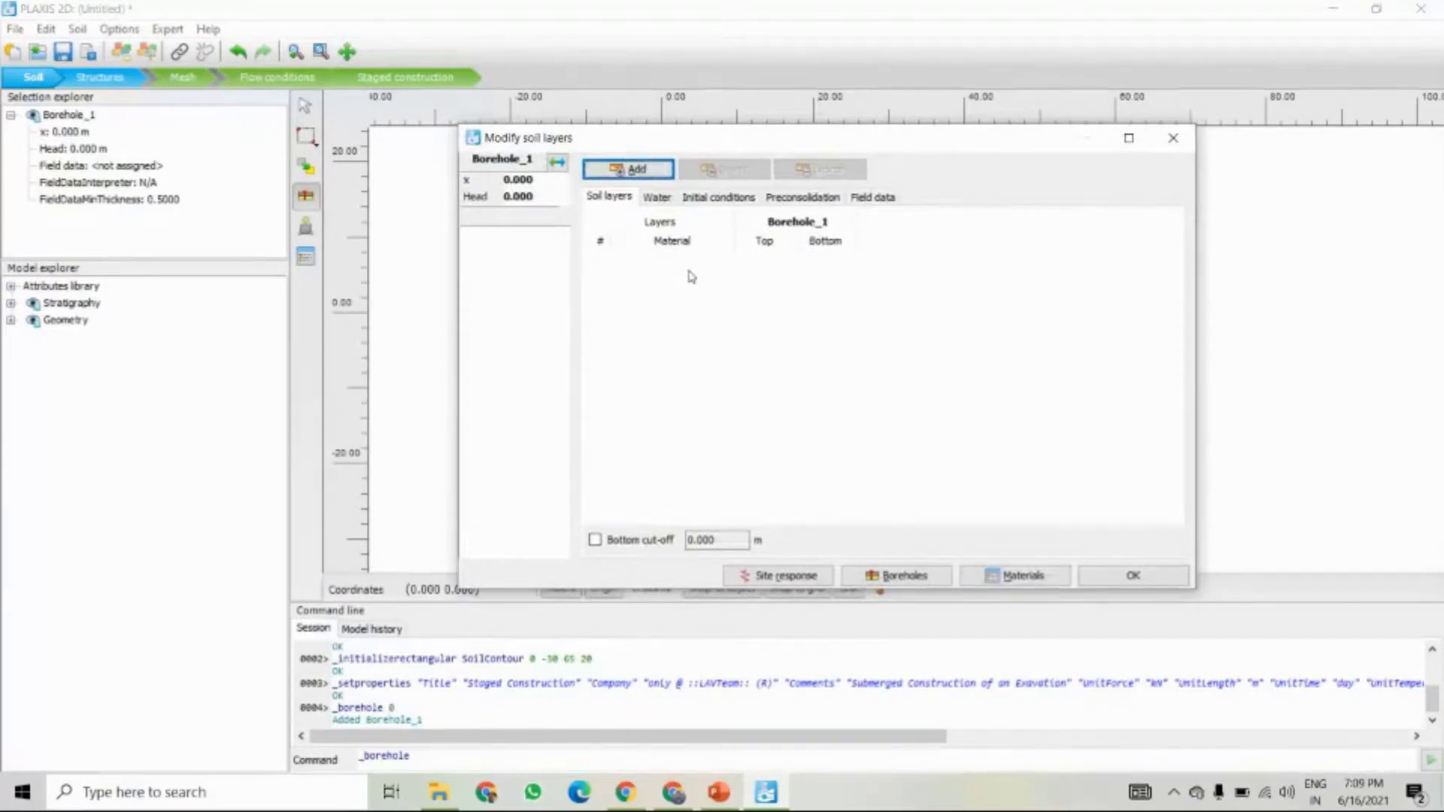
click(634, 172)
click(635, 173)
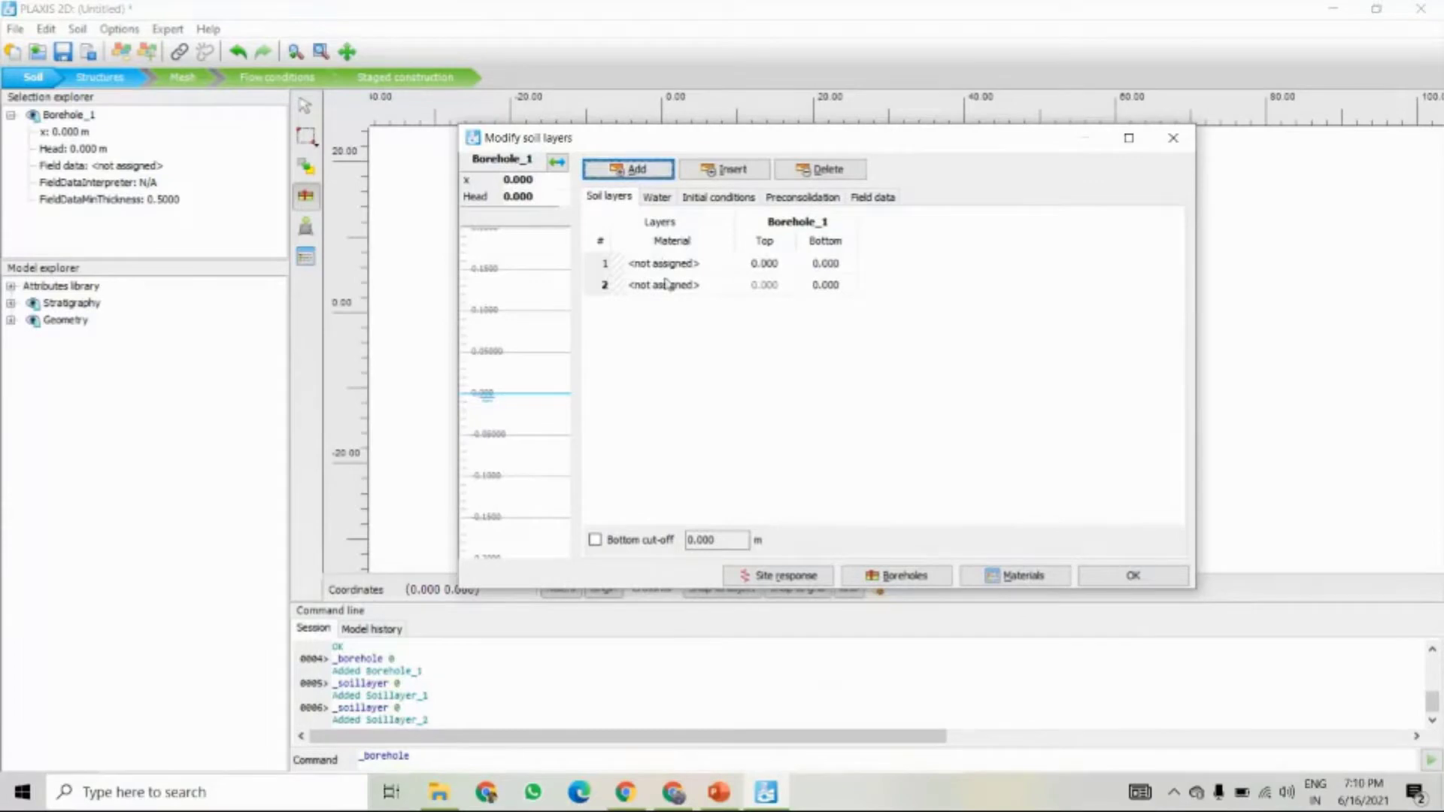
- Set the top of the first soil layer to 20 m and the bottom of the second layer to -30 m
click(769, 265)
text(2)
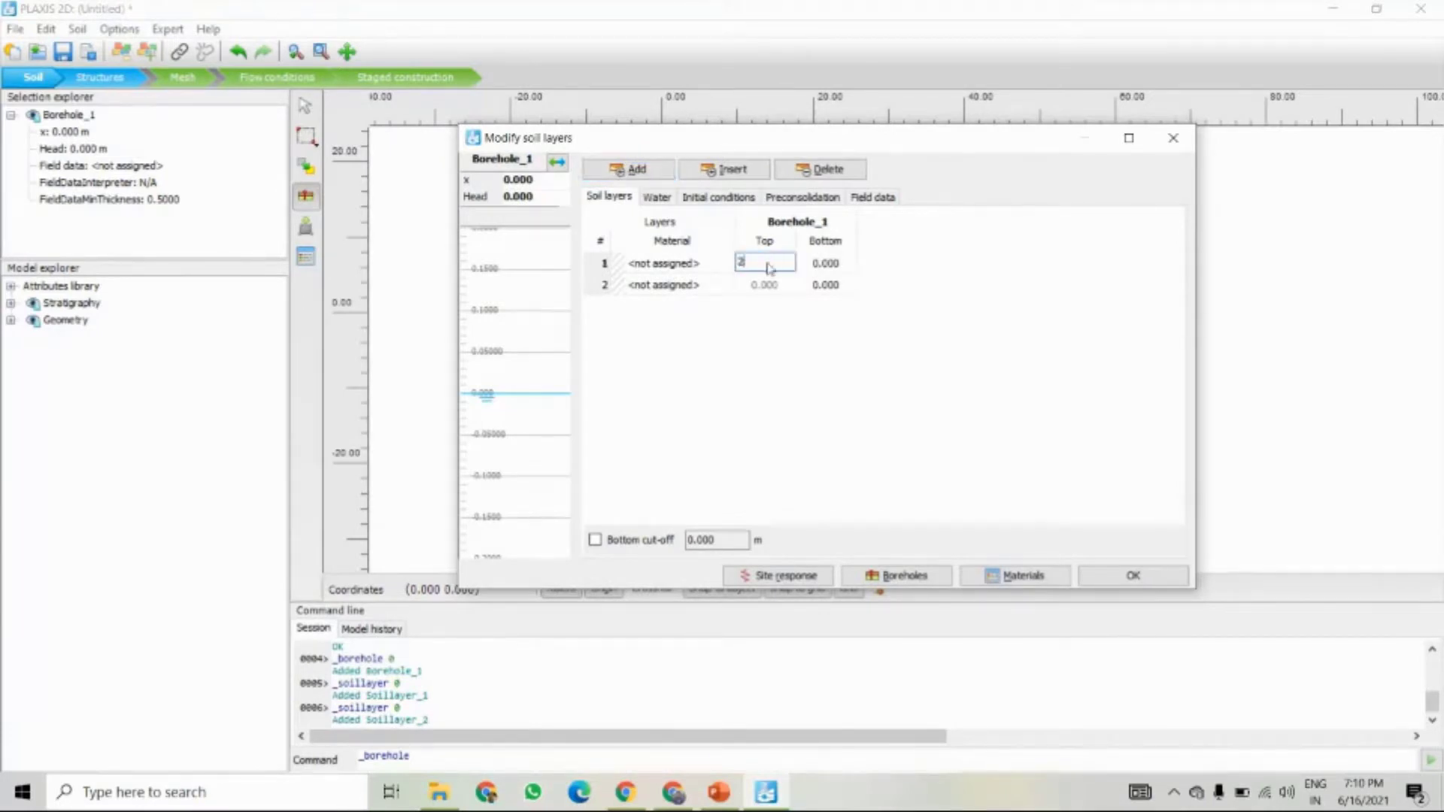
text(0)
key(Return)
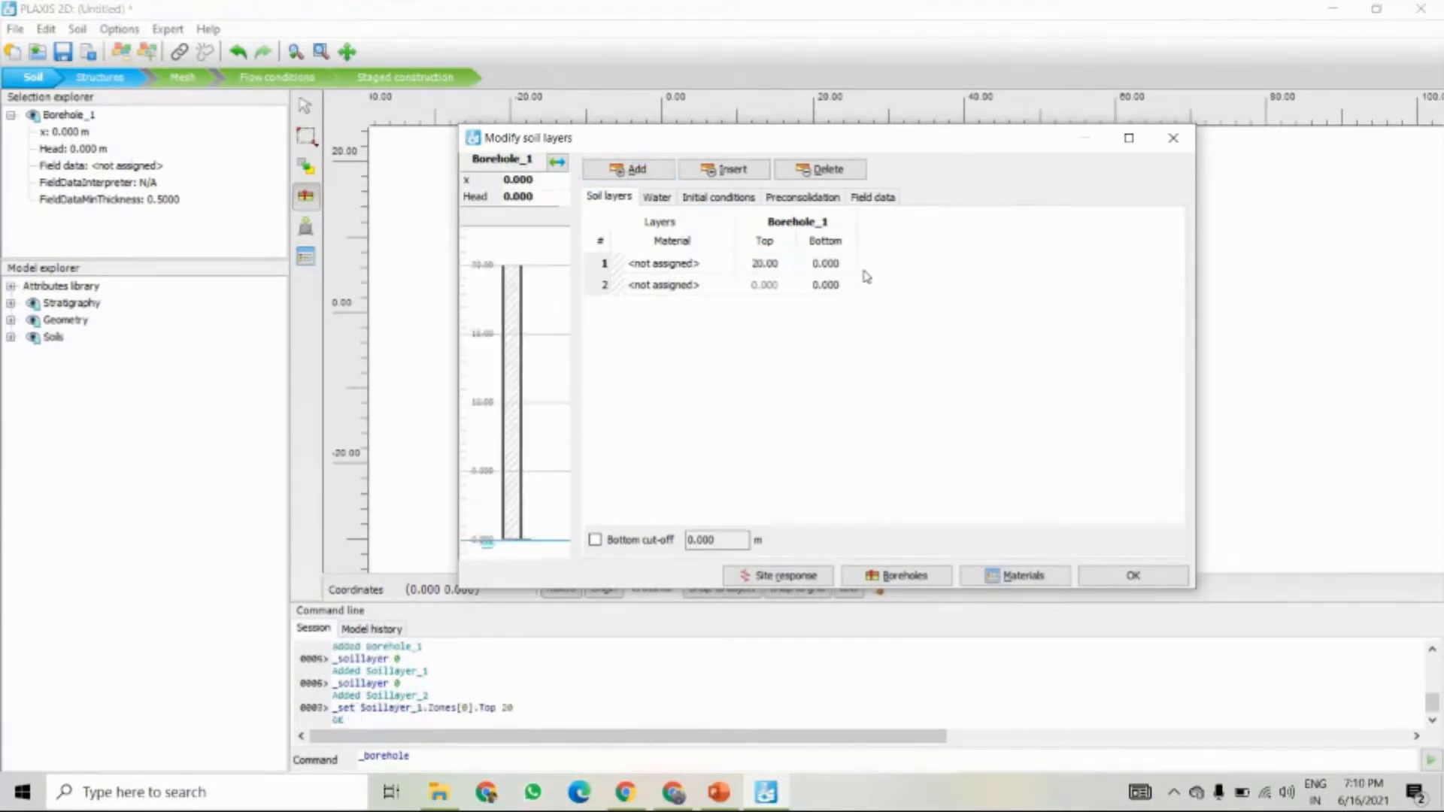
click(839, 291)
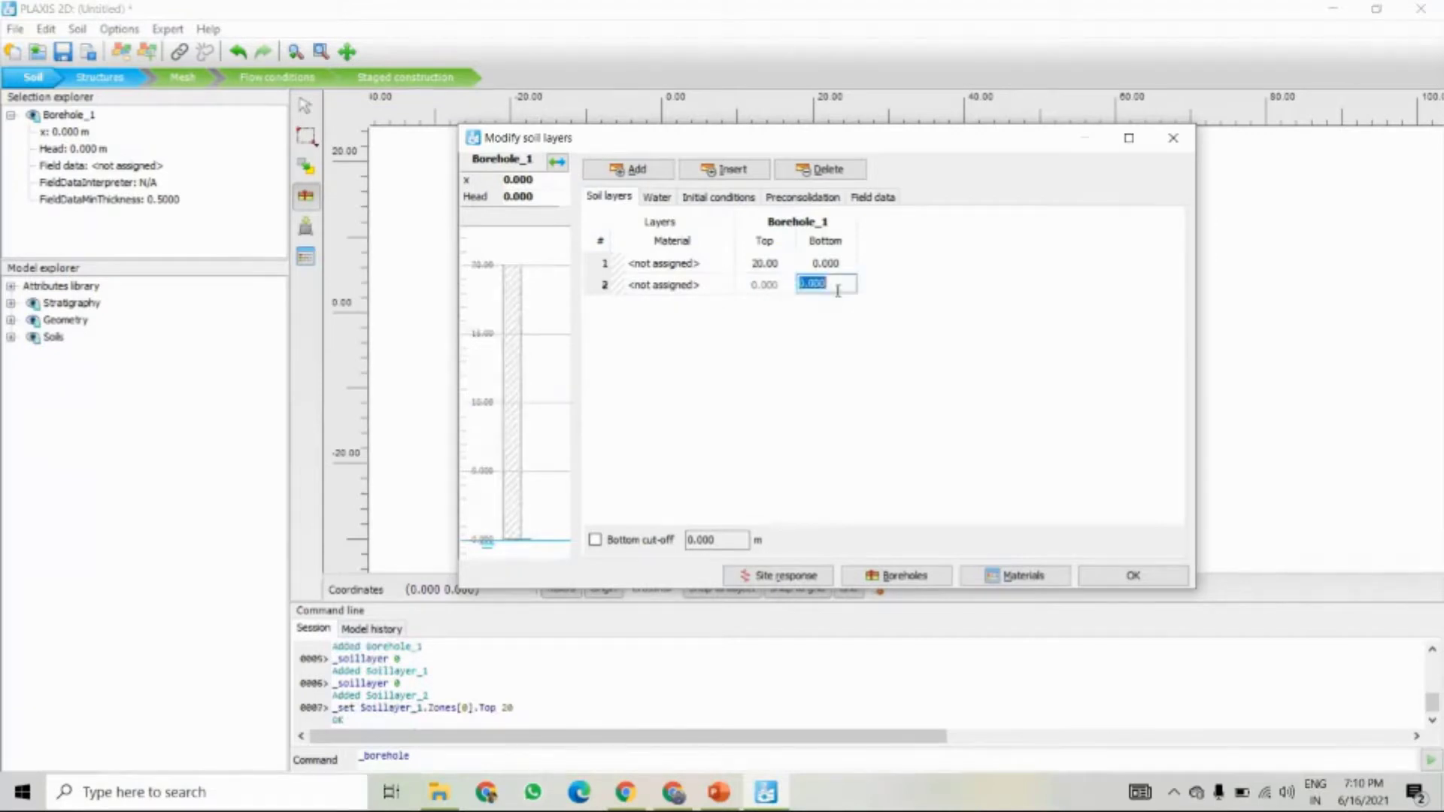
text(-30)
key(Return)
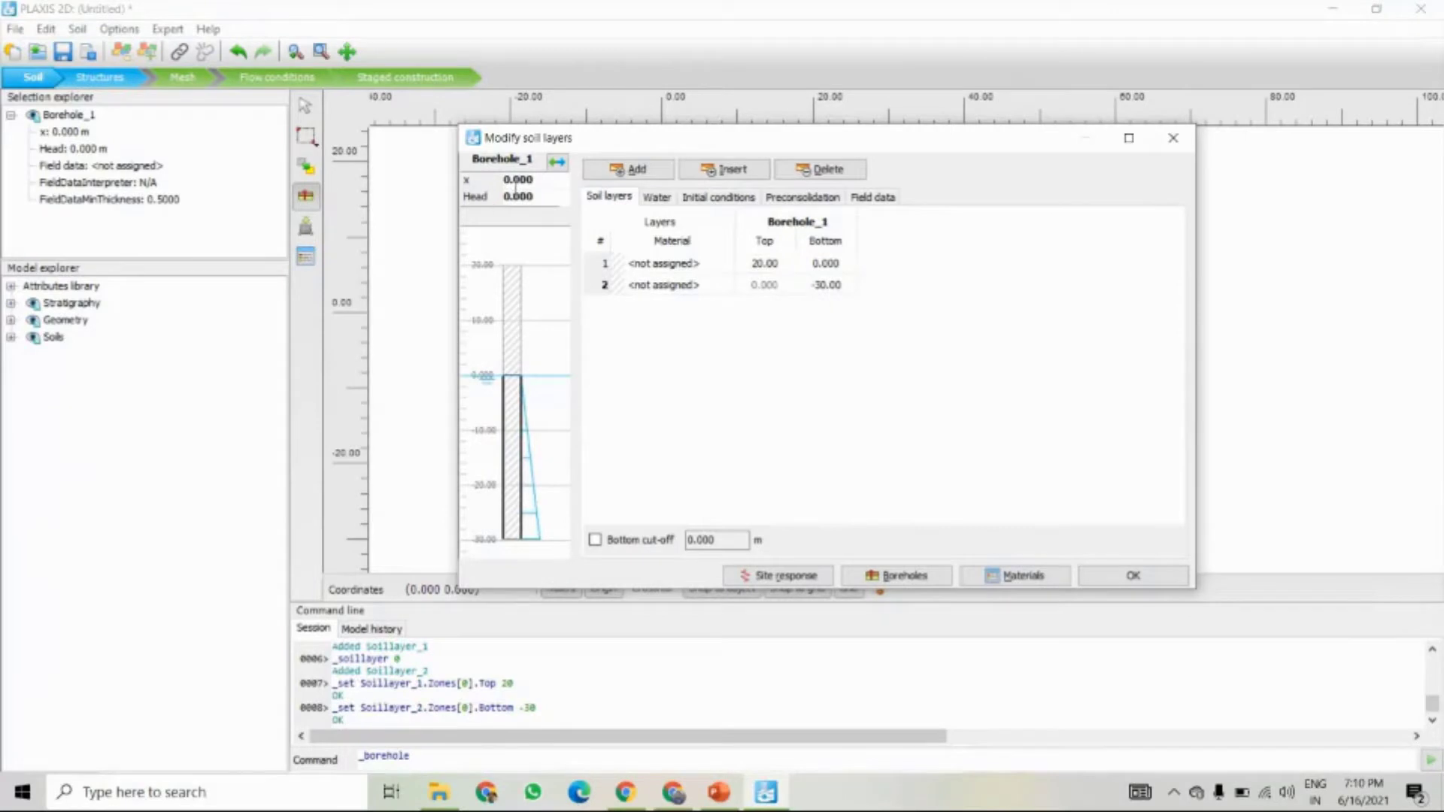
- Set the borehole's water head to 18 m
click(518, 190)
text(18)
key(Return)
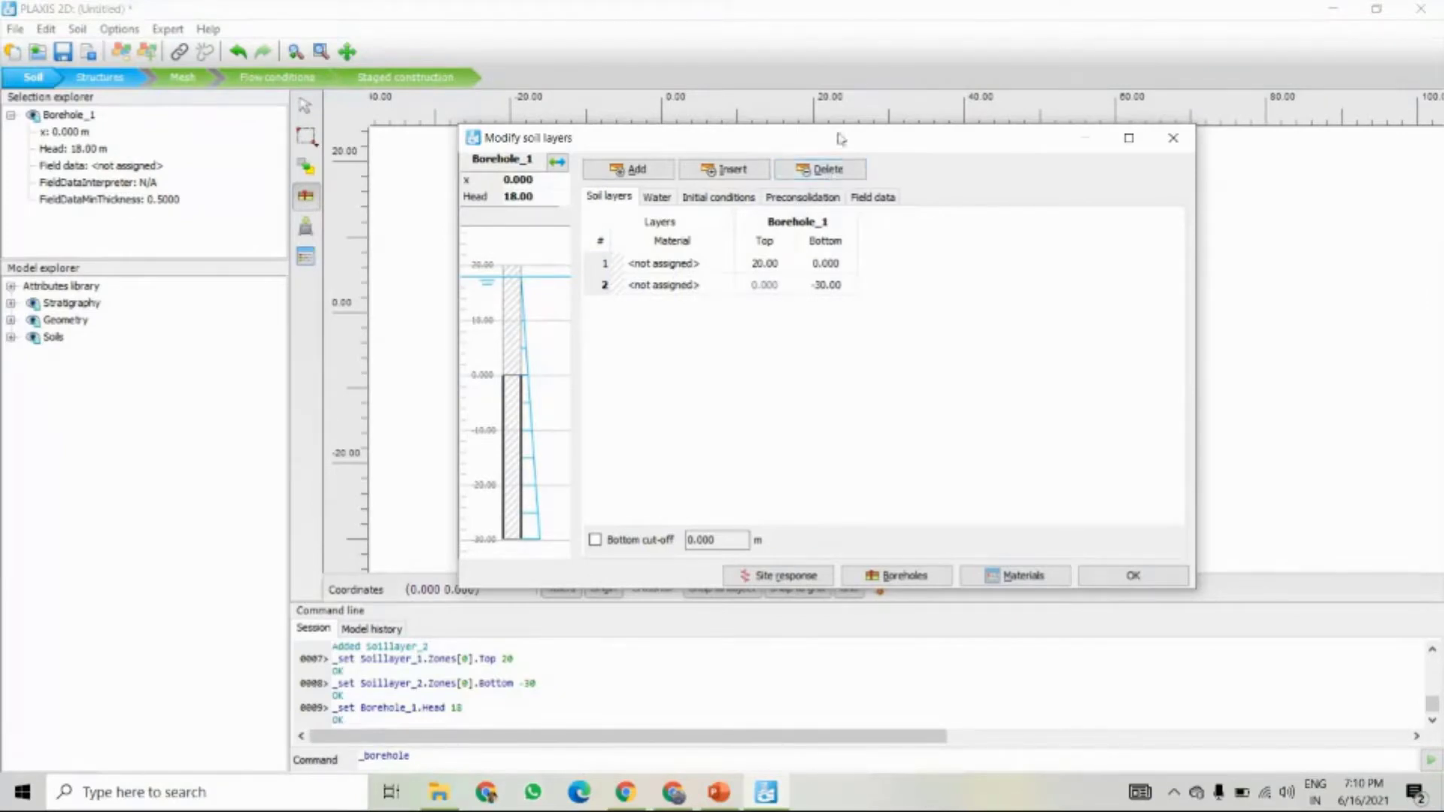
drag(840, 137, 899, 152)
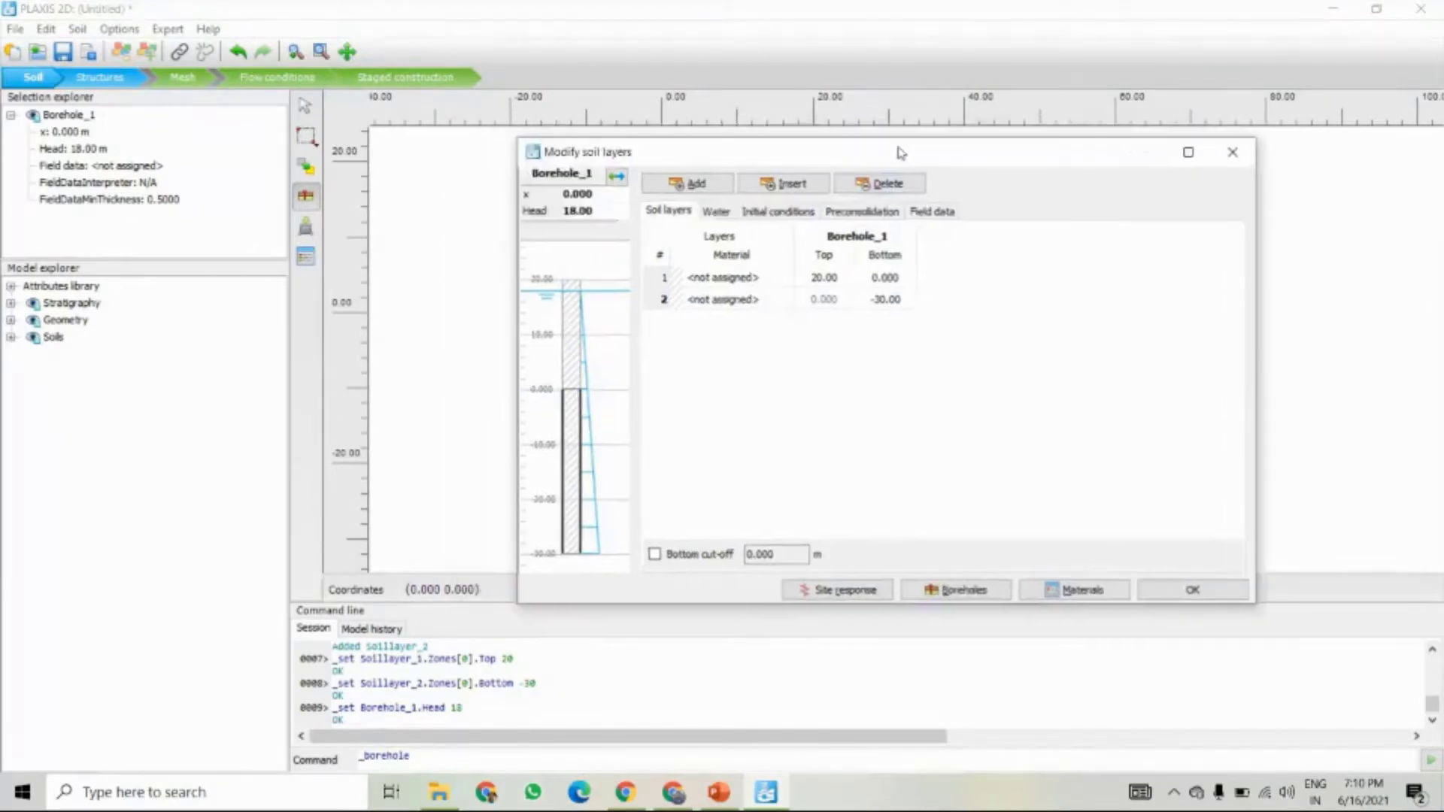
- Create a soil material named Clay with the Soft soil model and Undrained (A) drainage type
click(1060, 592)
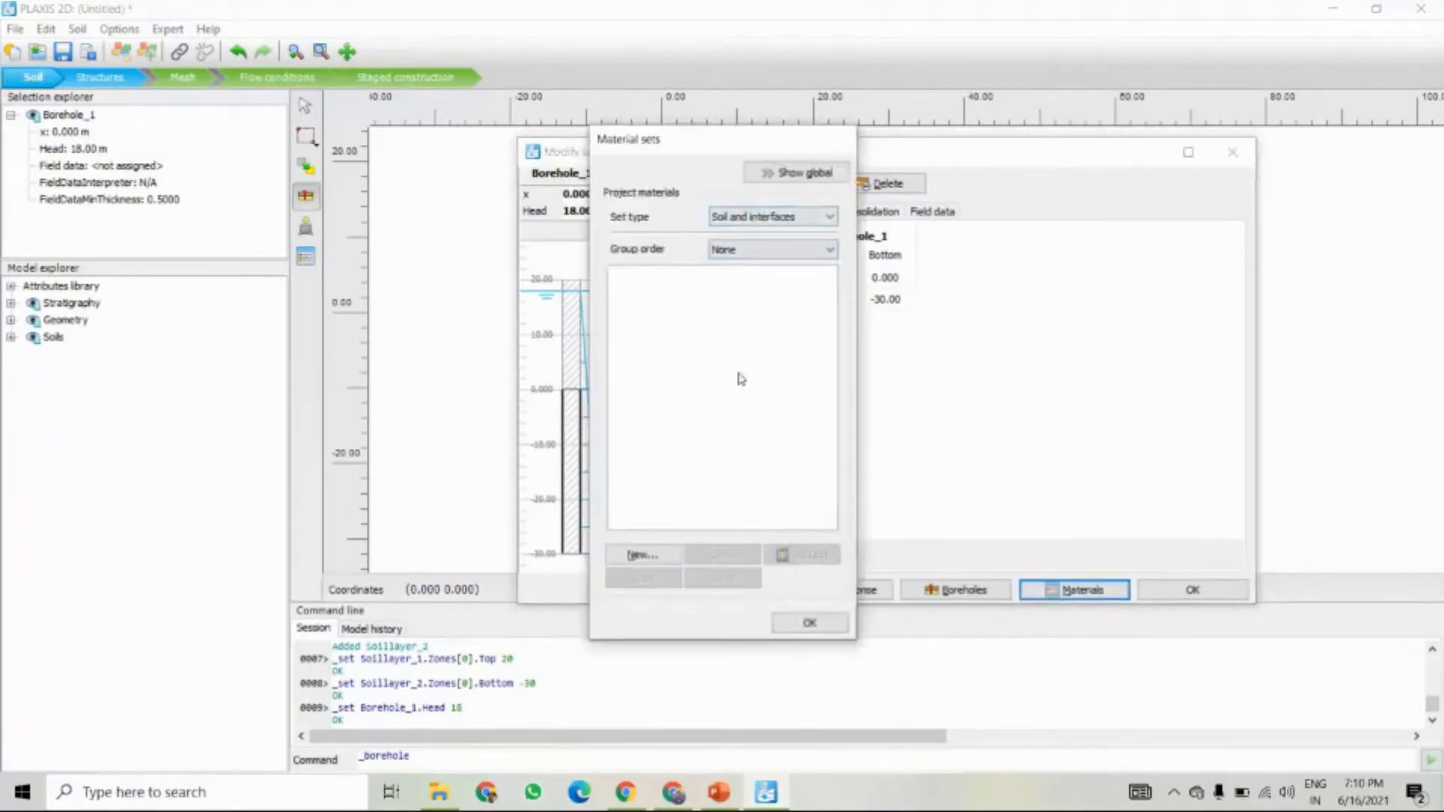
click(640, 556)
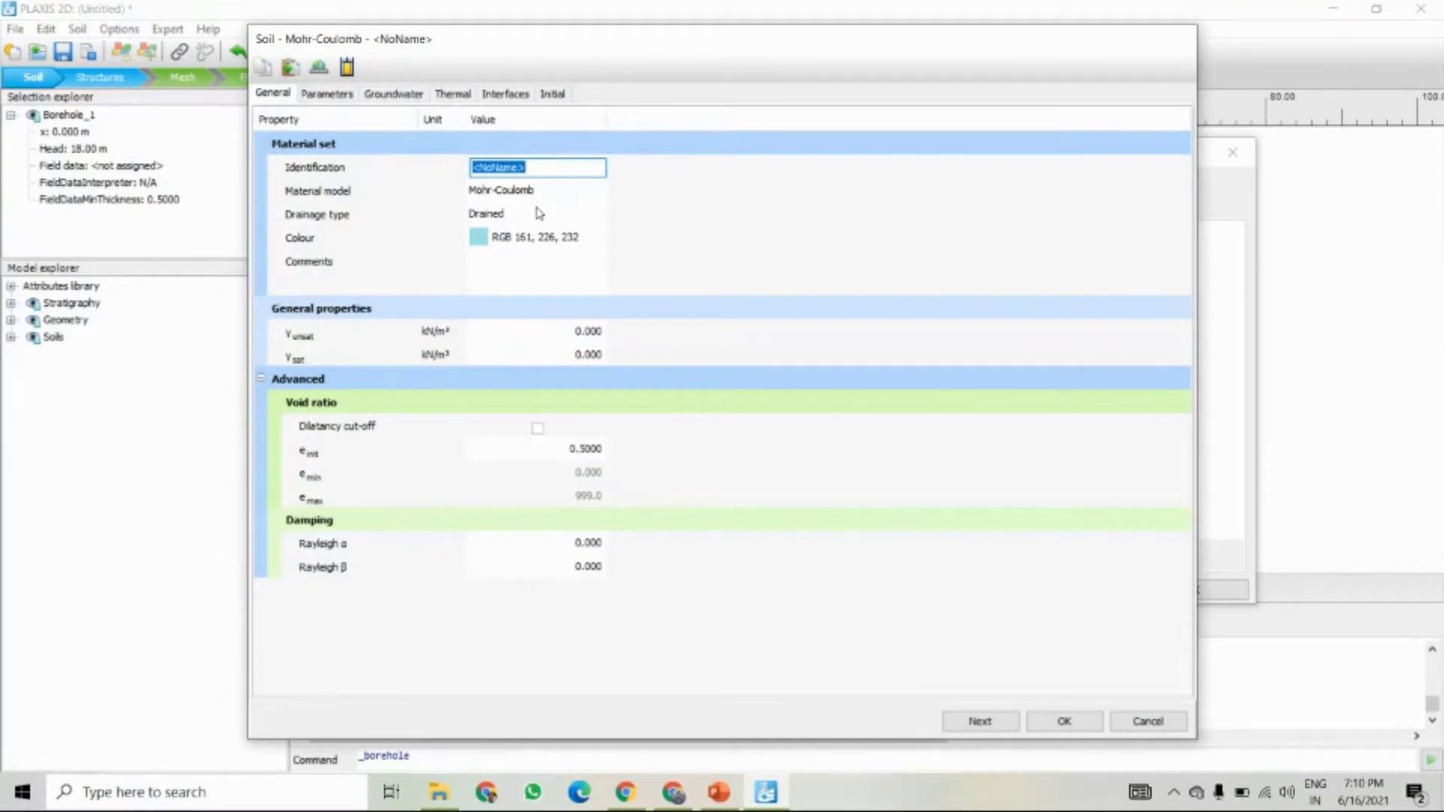
text(Clay)
click(548, 193)
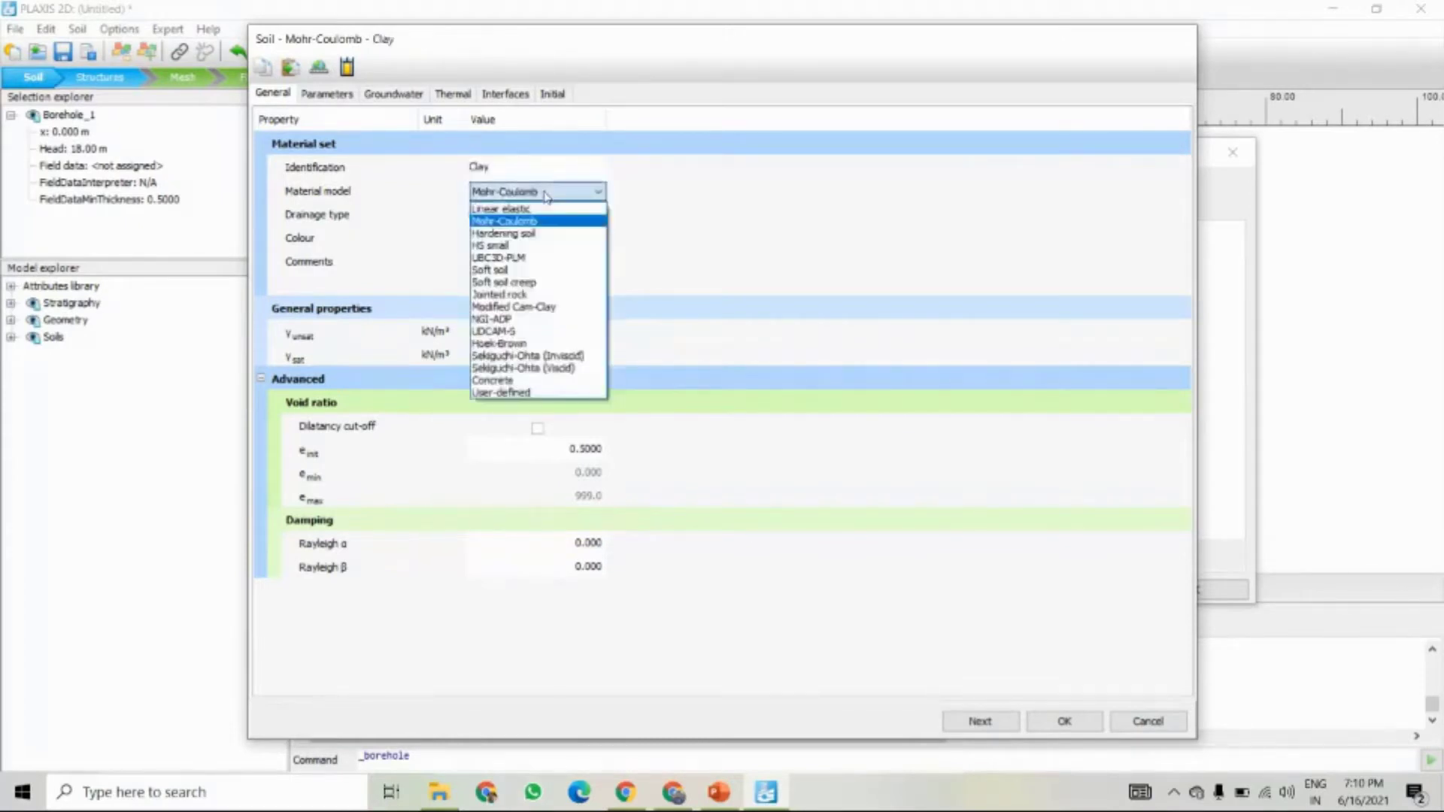
click(520, 271)
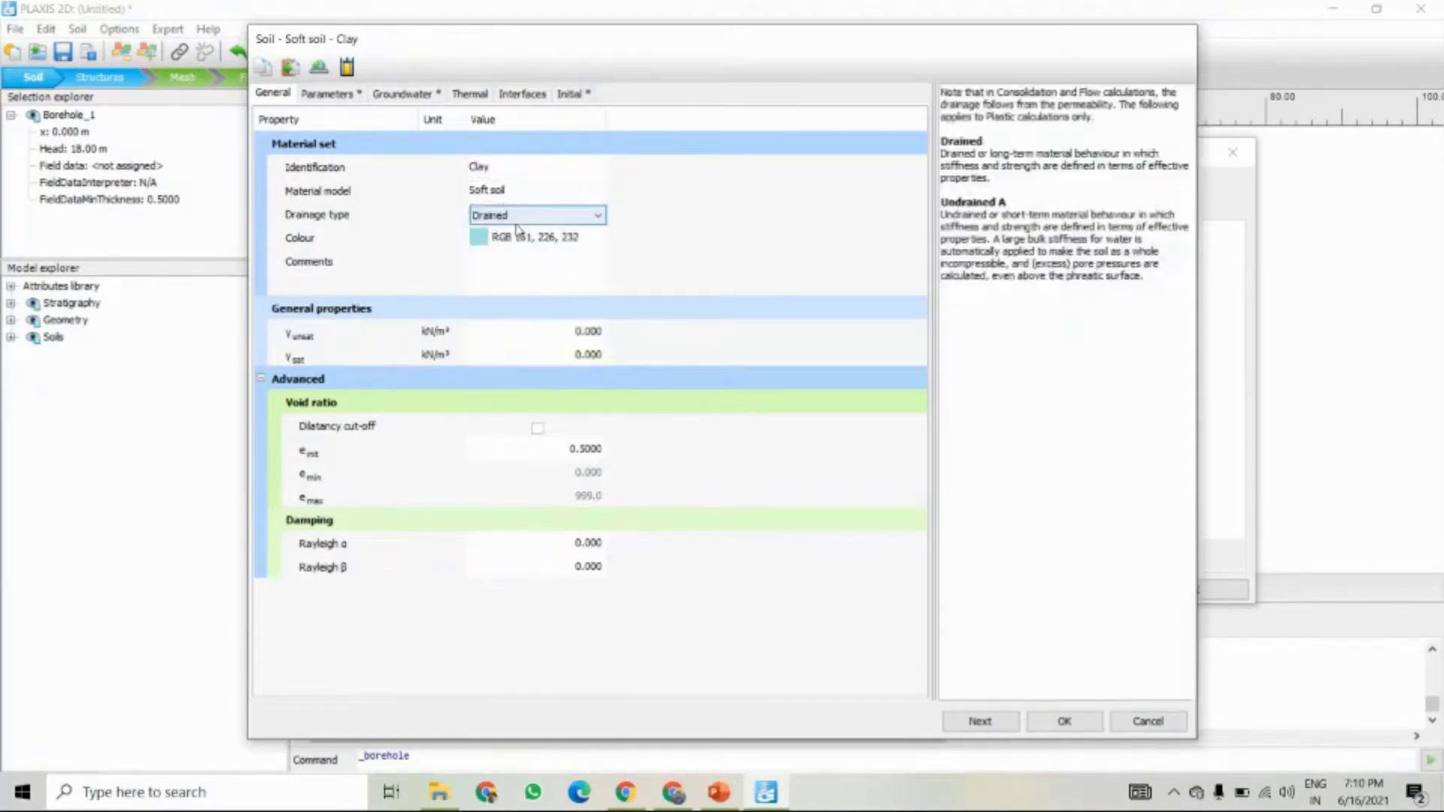
click(516, 223)
click(517, 222)
click(524, 245)
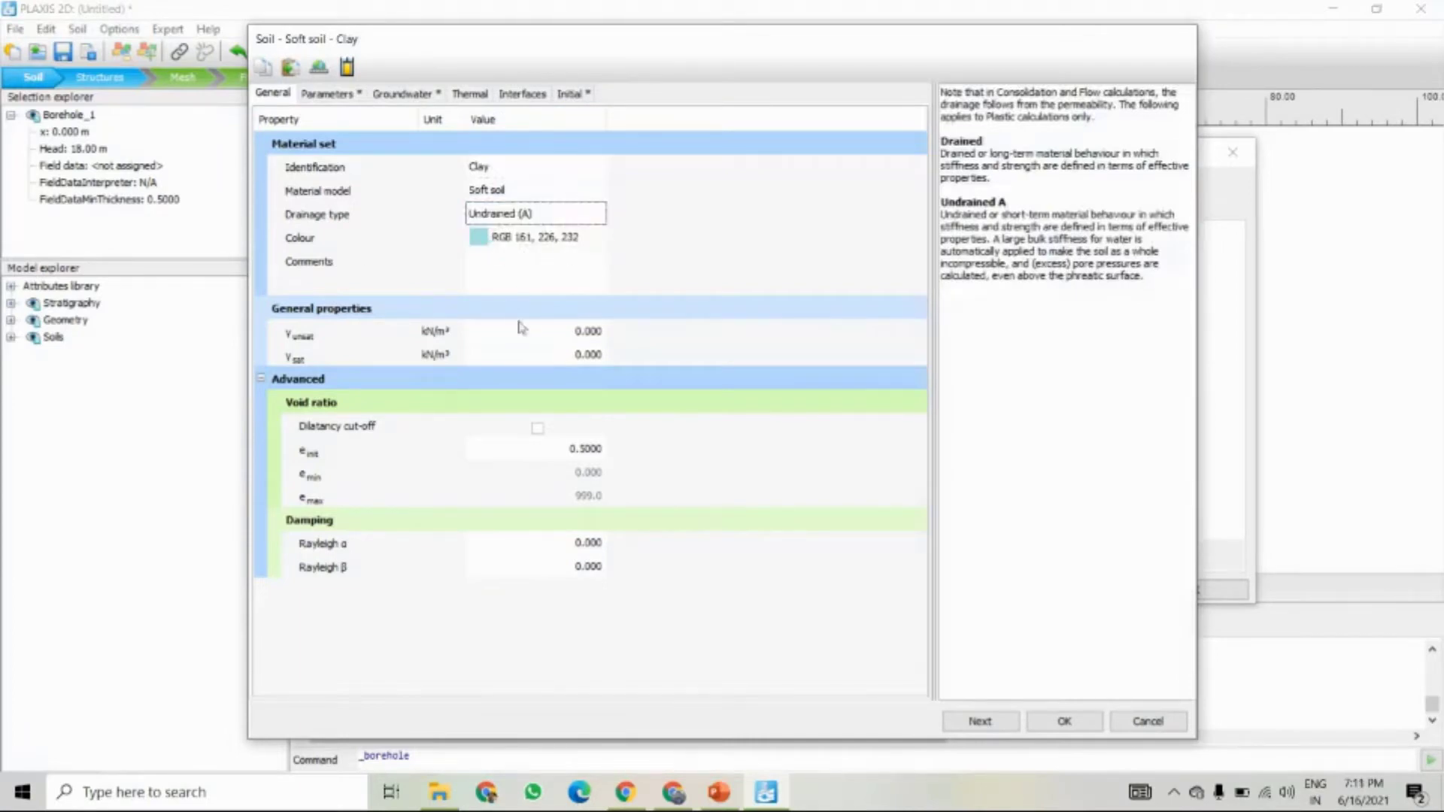
- Set the clay's unsaturated unit weight to 16 kN/m³, saturated unit weight to 18 kN/m³ and initial void ratio to 1
click(560, 334)
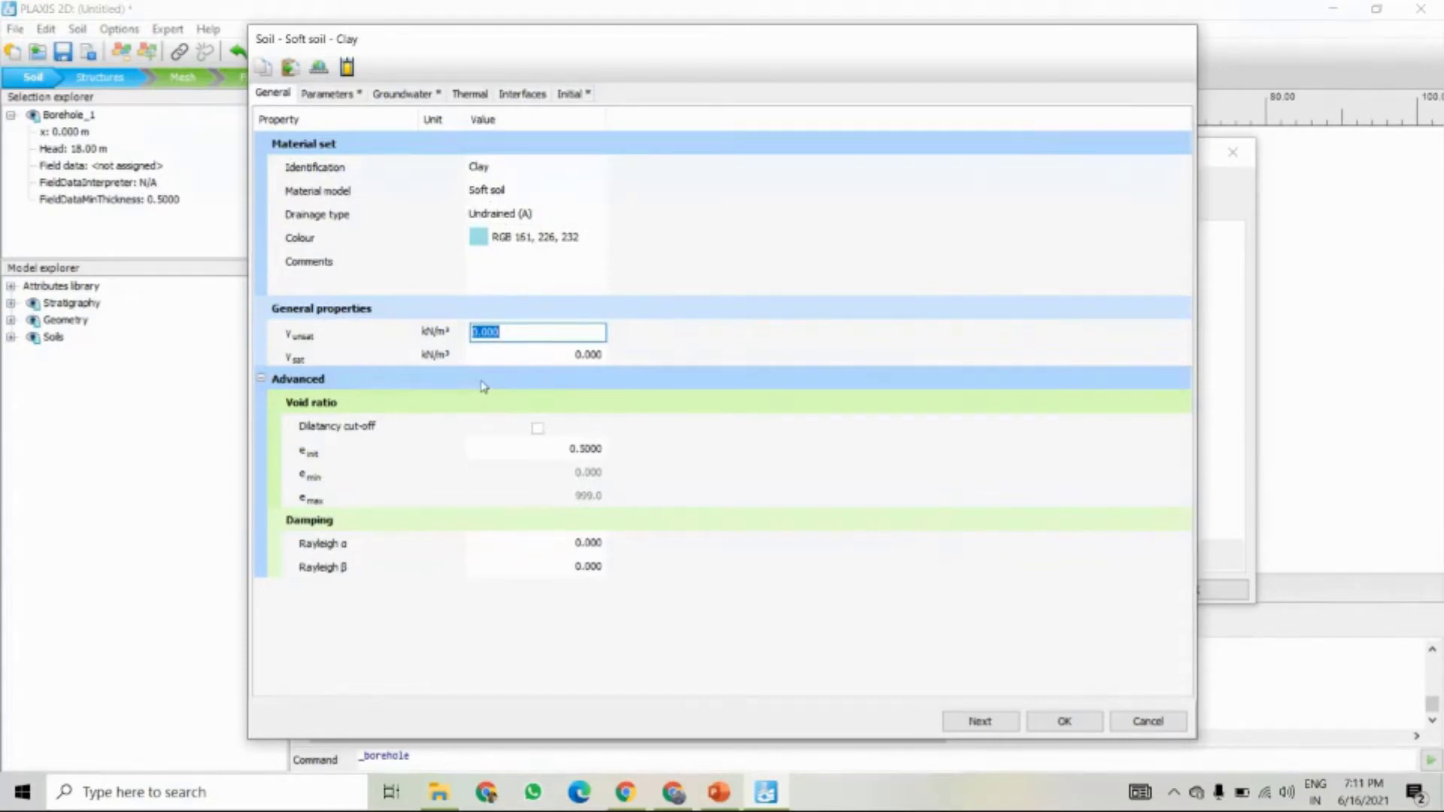
text(16)
click(556, 355)
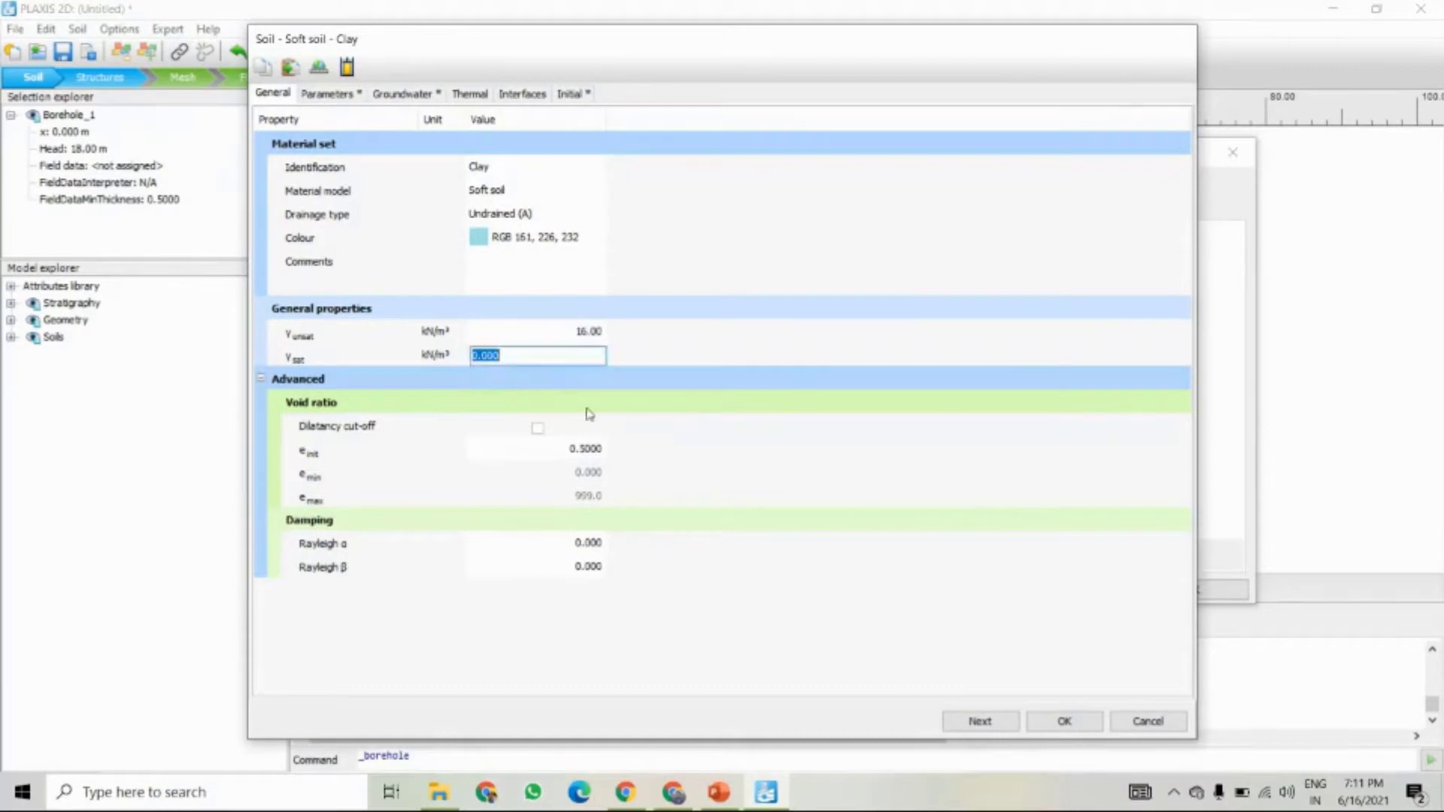
text(18)
key(Return)
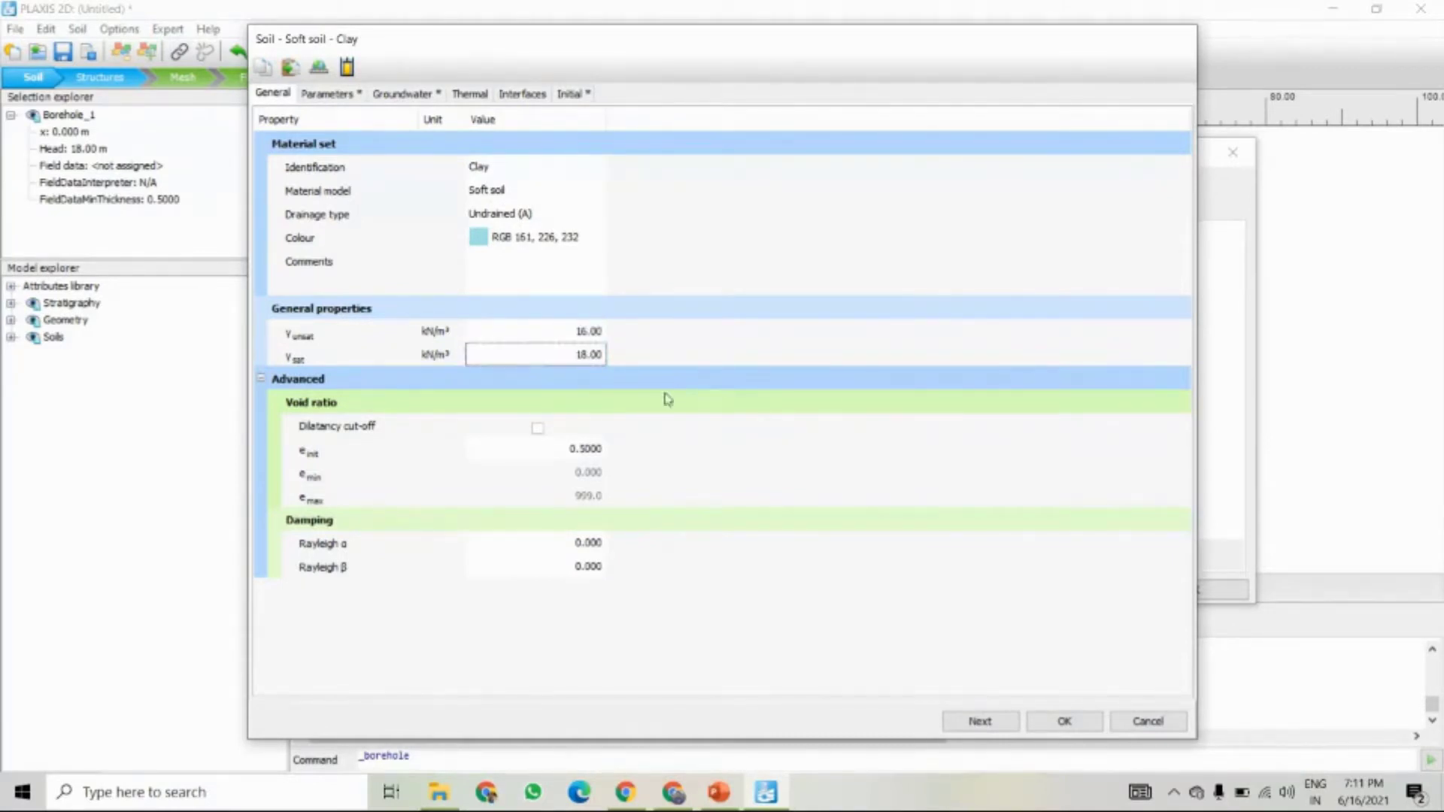
click(581, 449)
text(1)
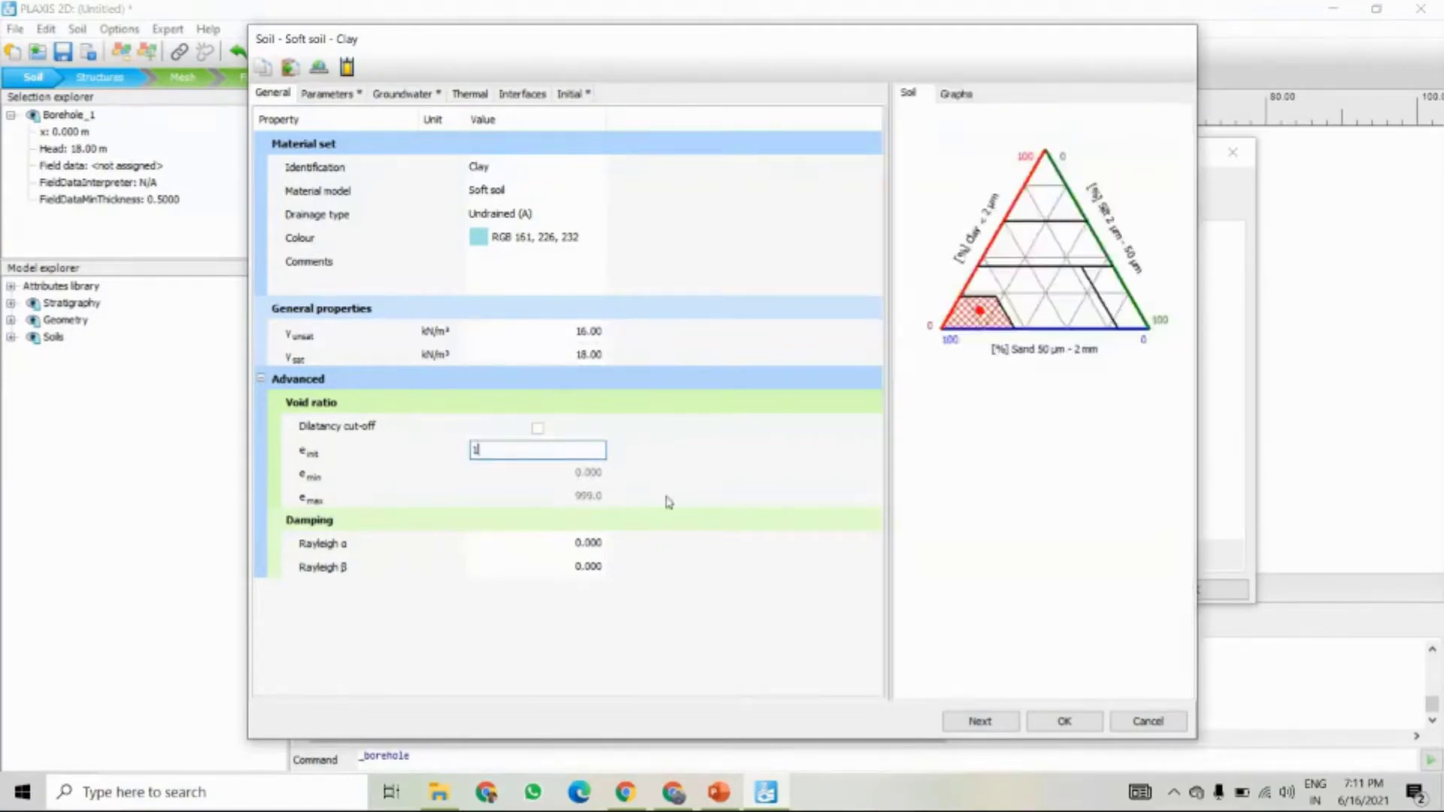
key(Return)
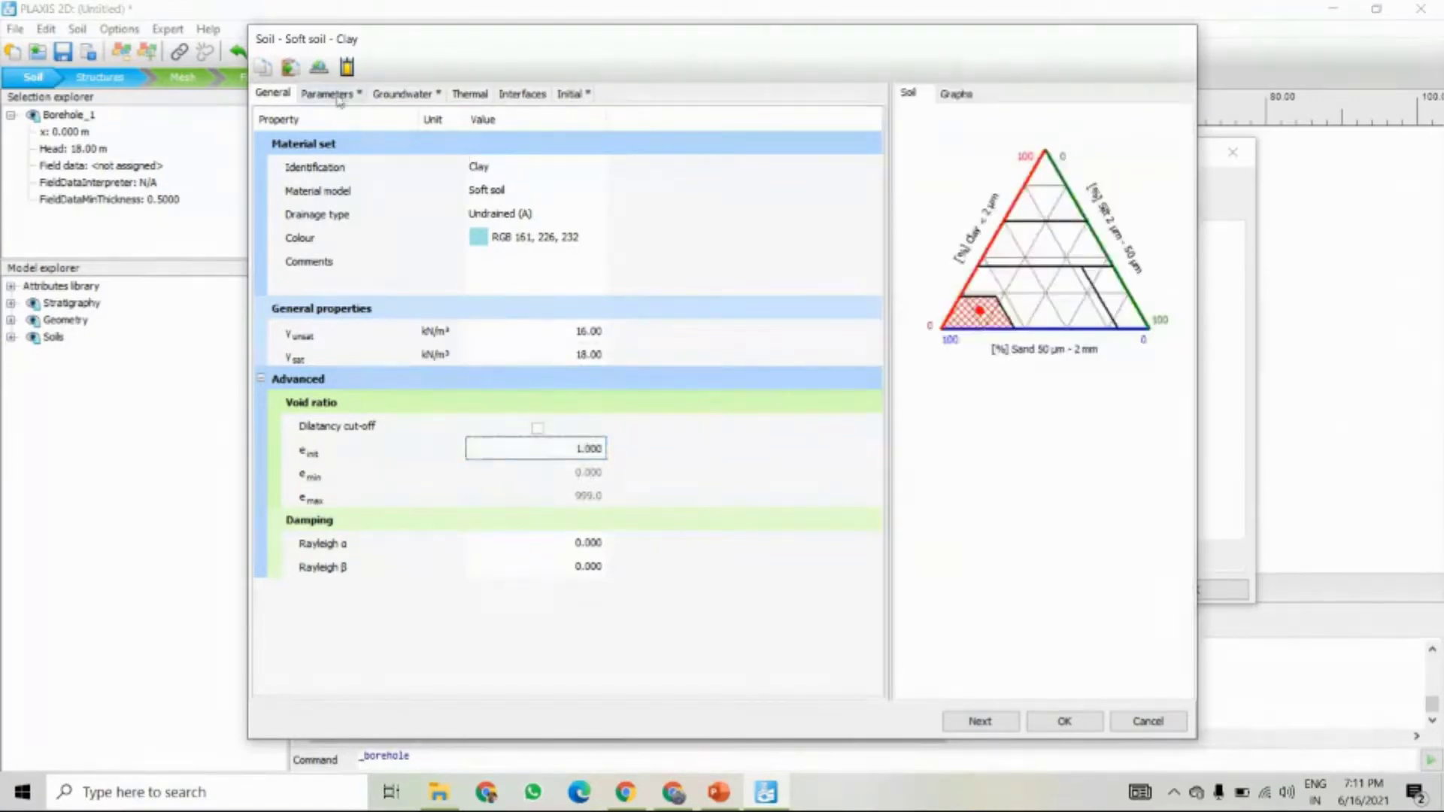
- Set the clay's stiffness parameters lambda* to 3e-2 and kappa* to 8.5e-3, leaving the use of alternatives disabled
click(981, 721)
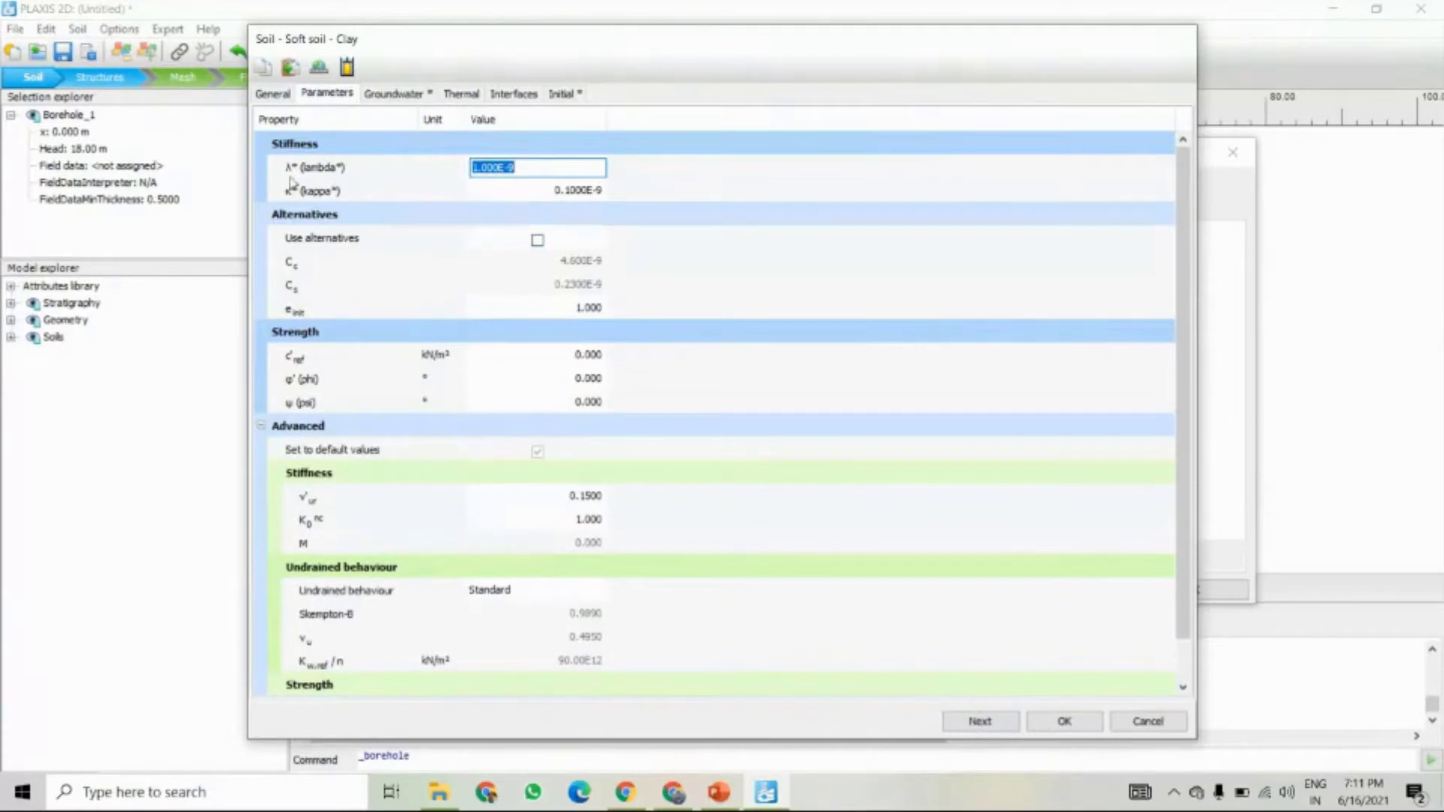
text(3e-2)
key(Tab)
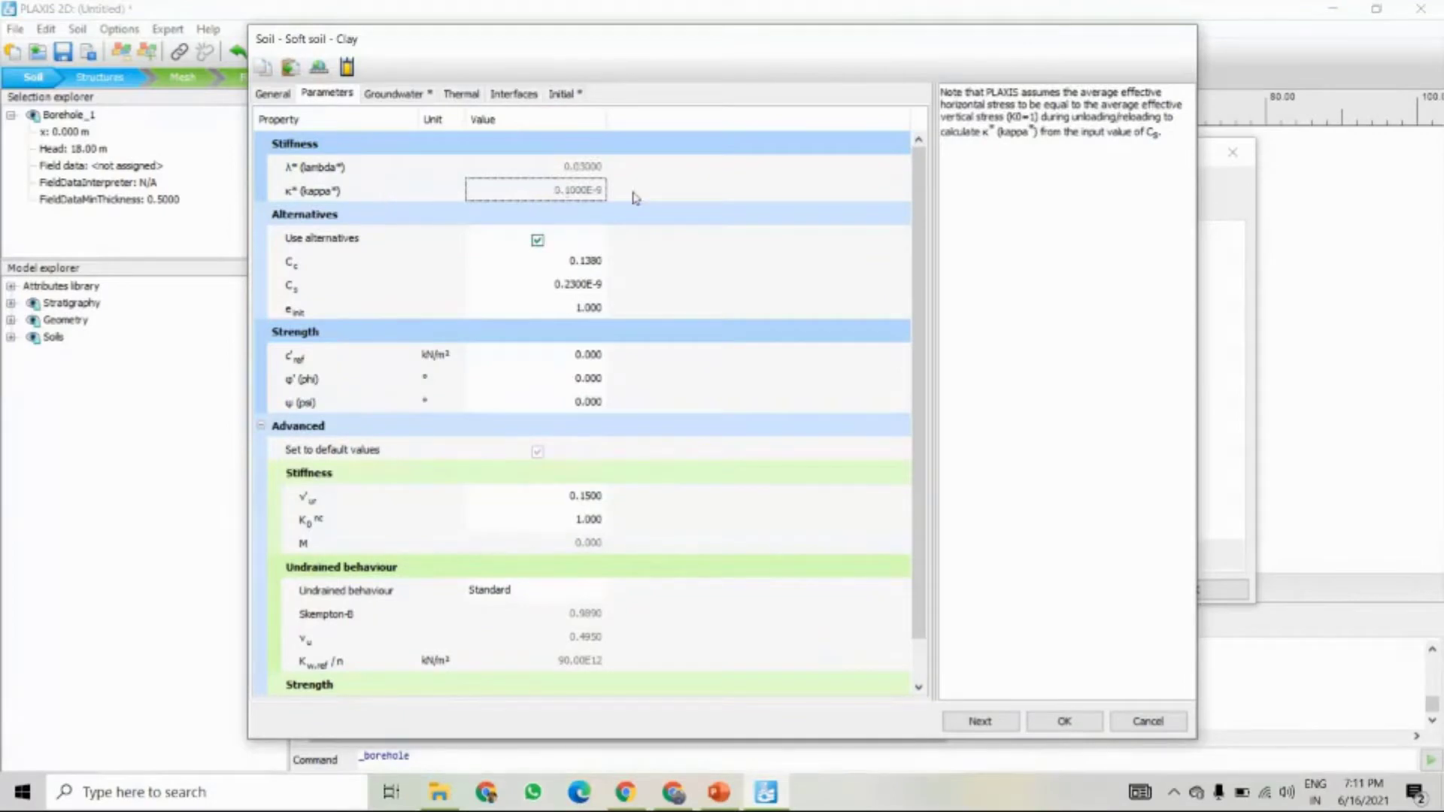
click(398, 177)
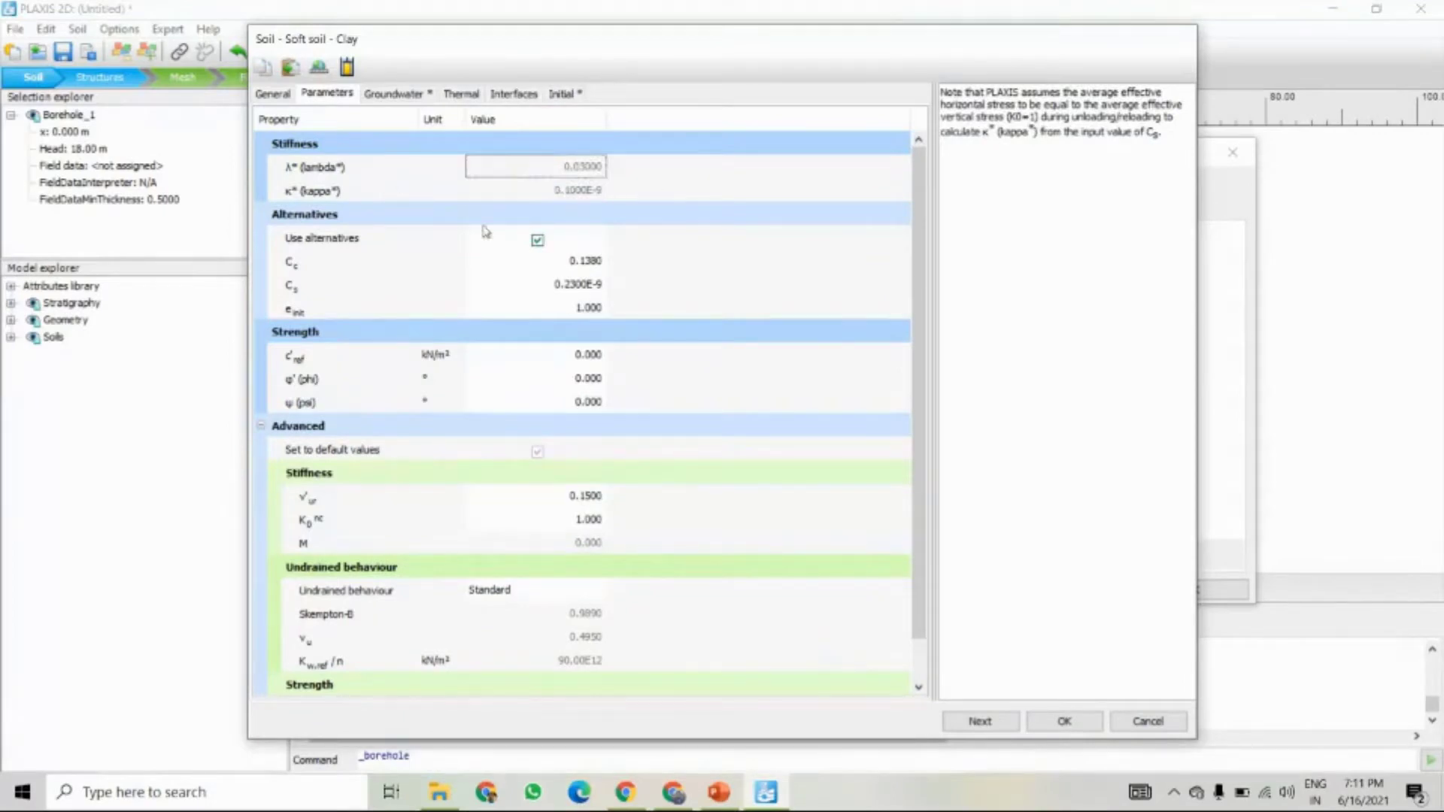
click(537, 240)
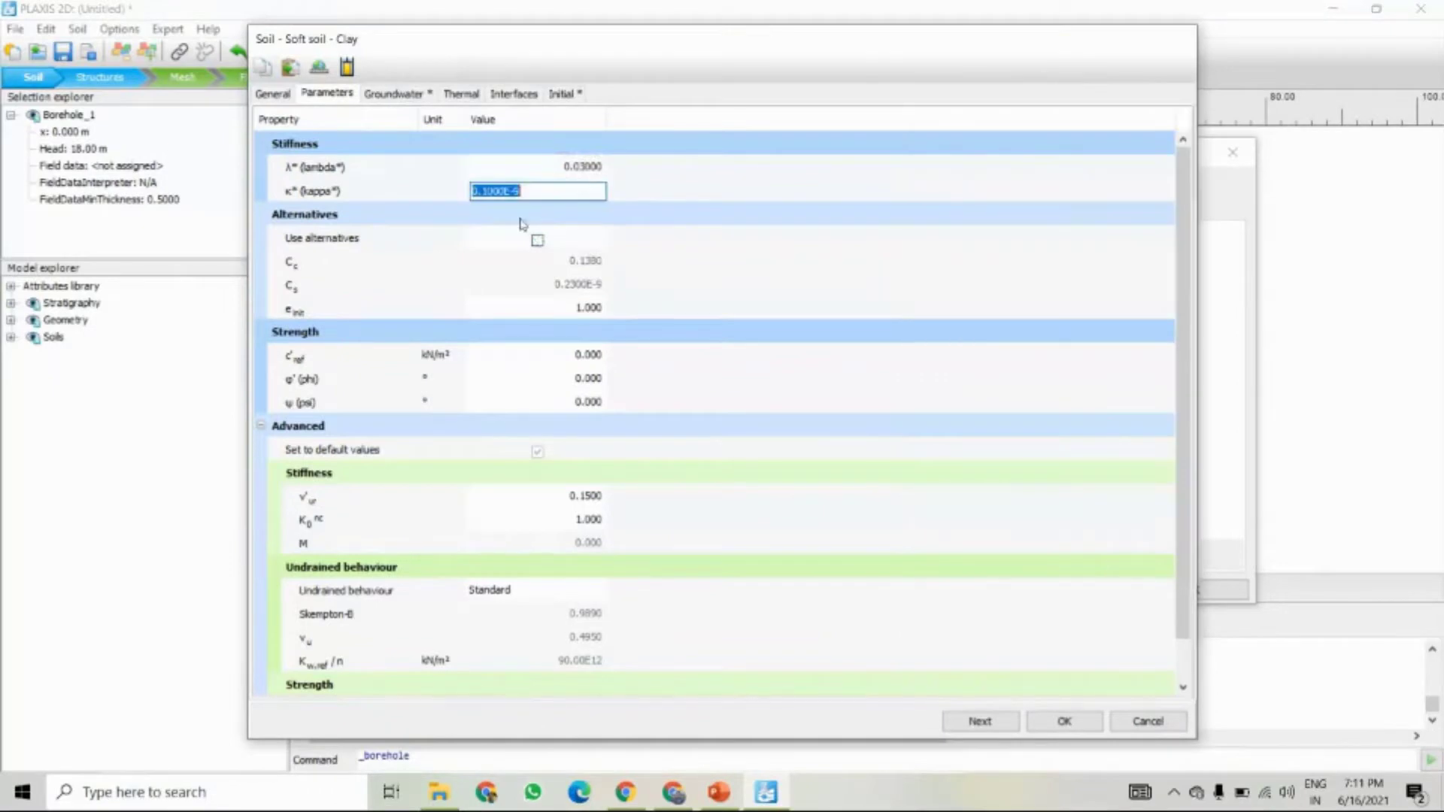
text(8.5e-3)
key(Return)
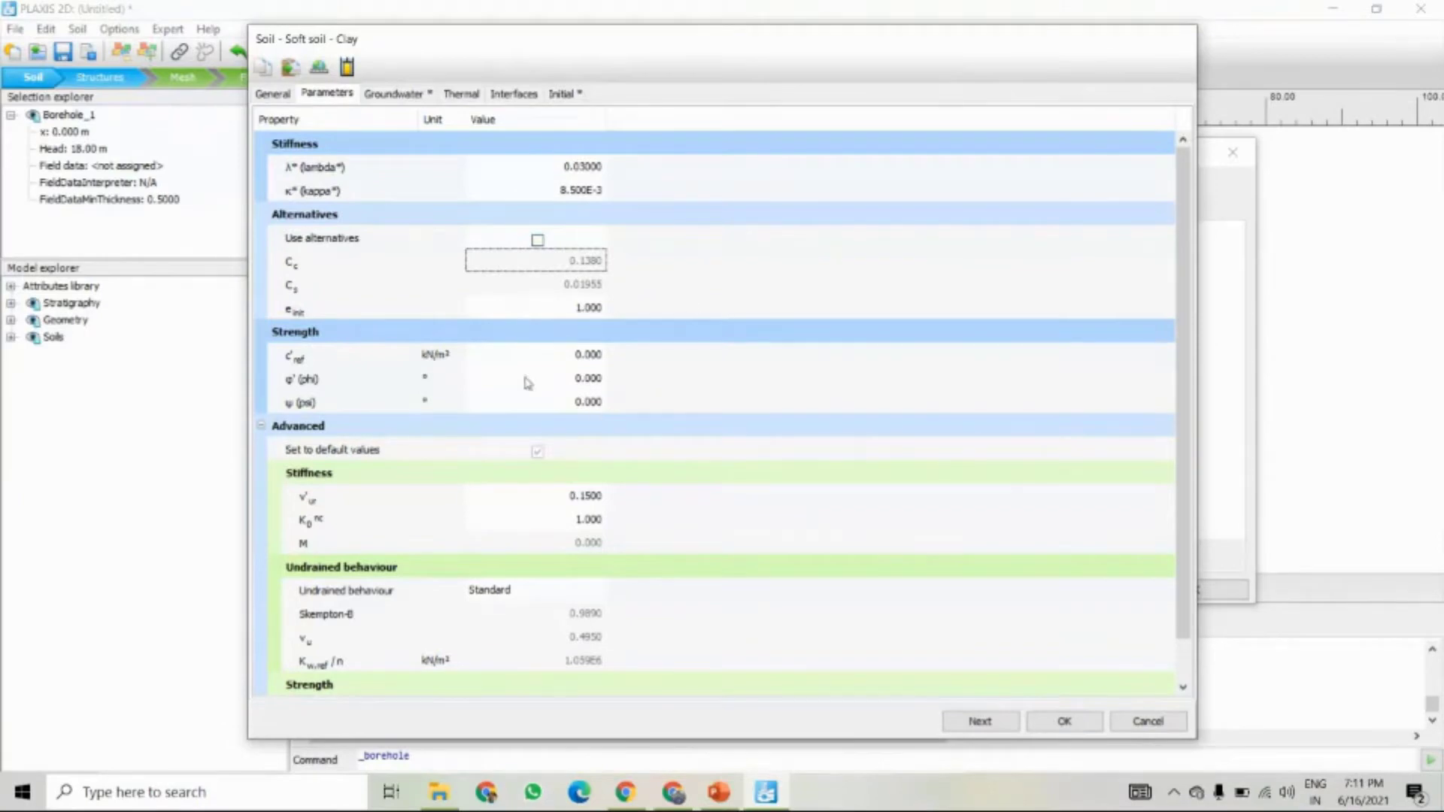
- Set the clay's effective cohesion c'ref to 1 kN/m² and its friction angle phi' to 25°
click(573, 358)
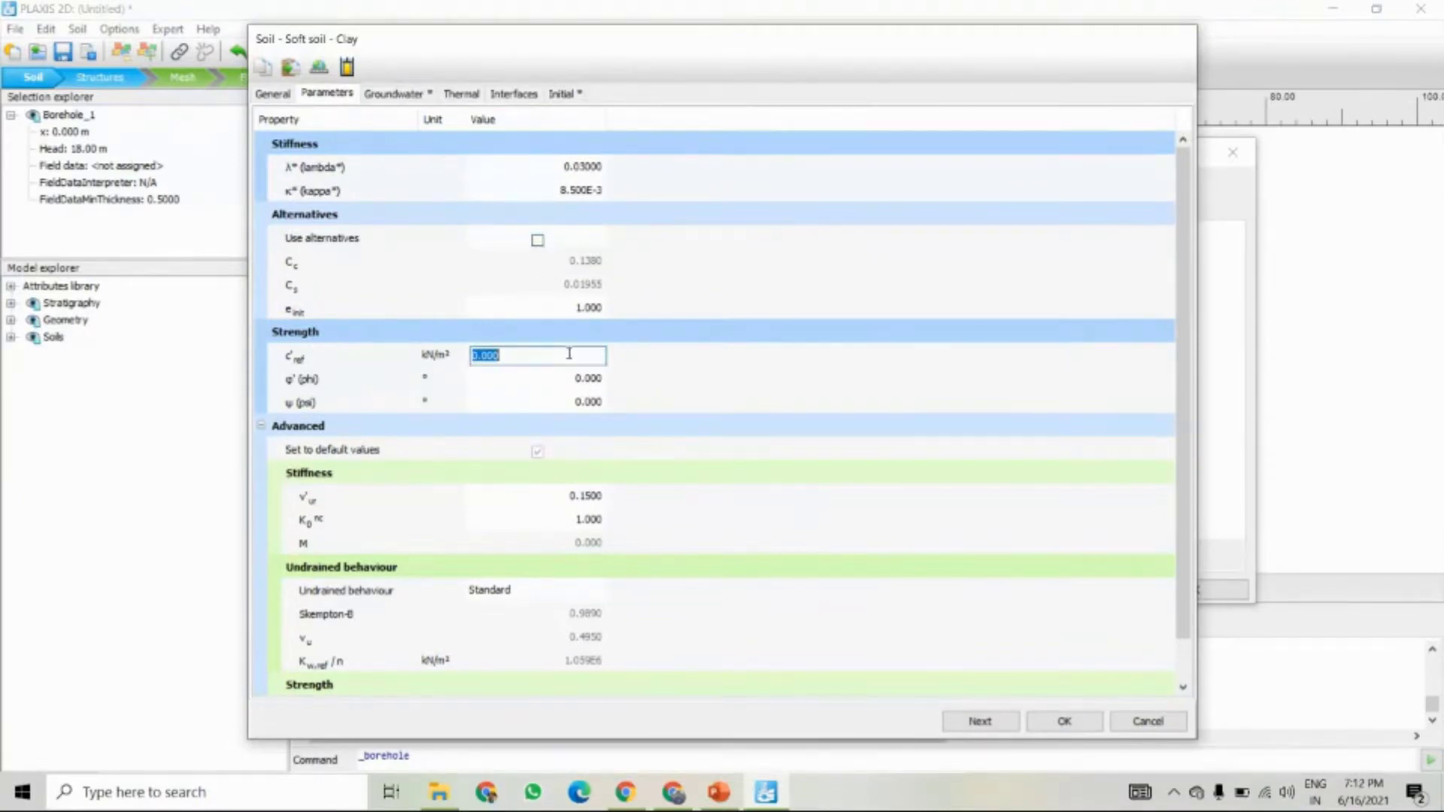
text(1)
click(566, 378)
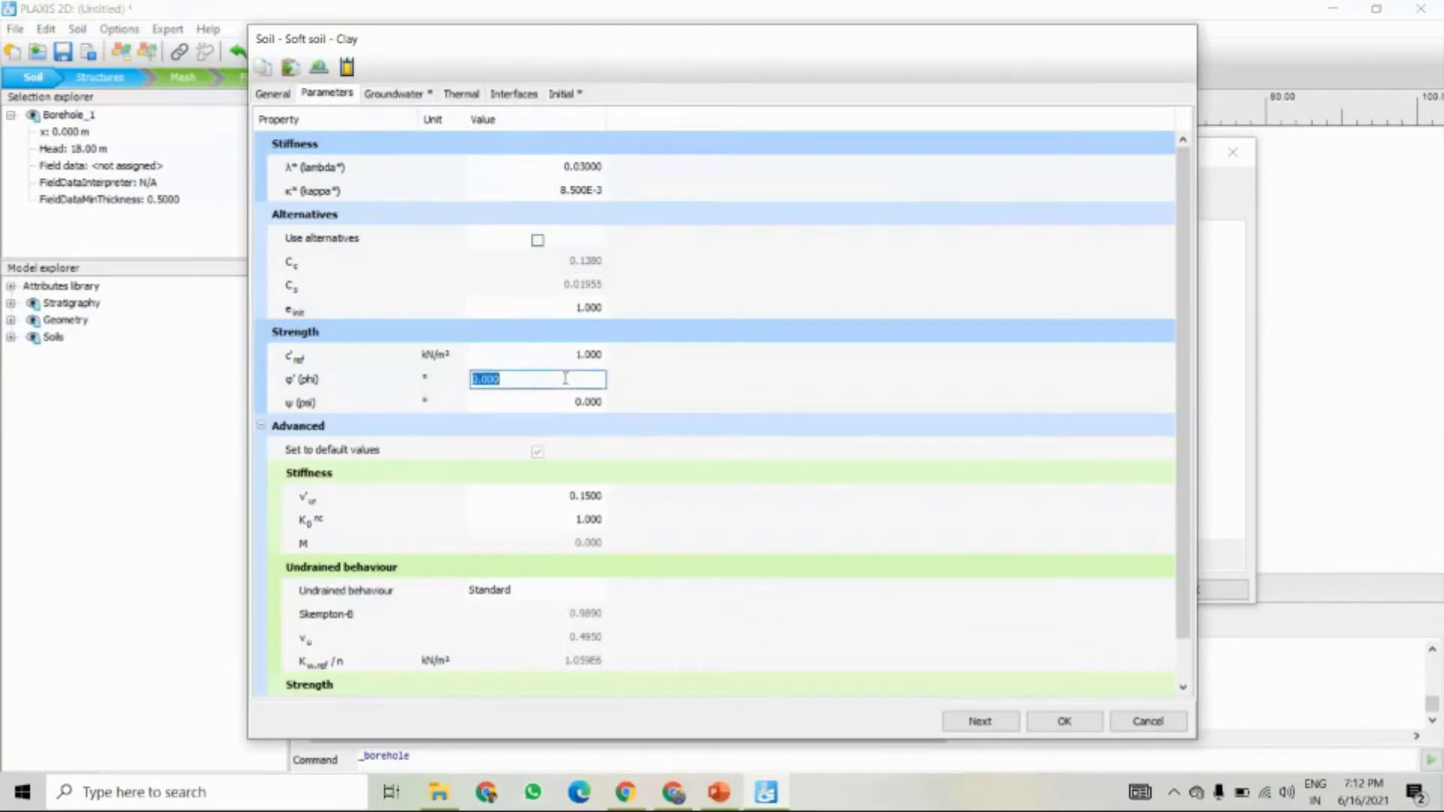
text(25)
click(596, 405)
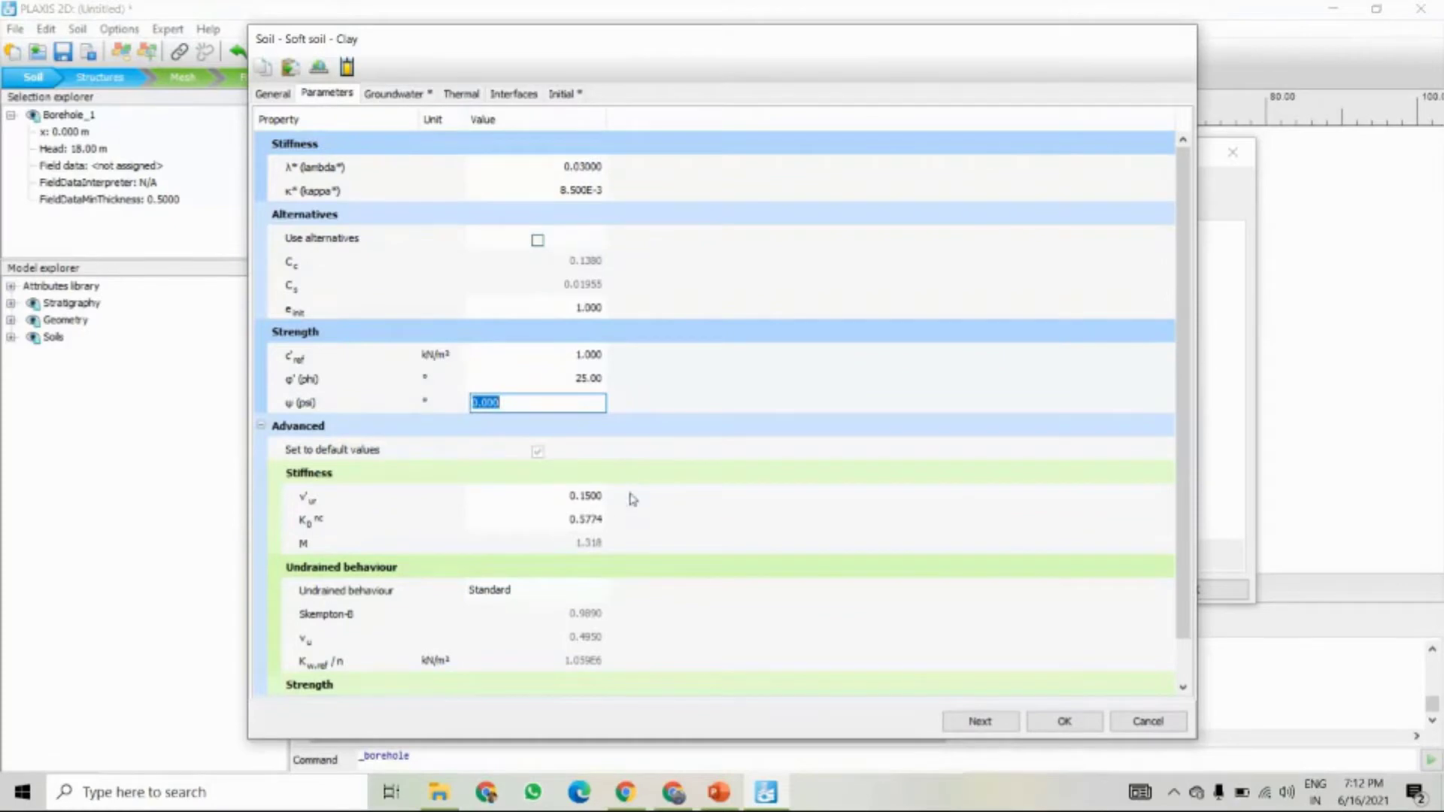
scroll(653, 537, down, 1)
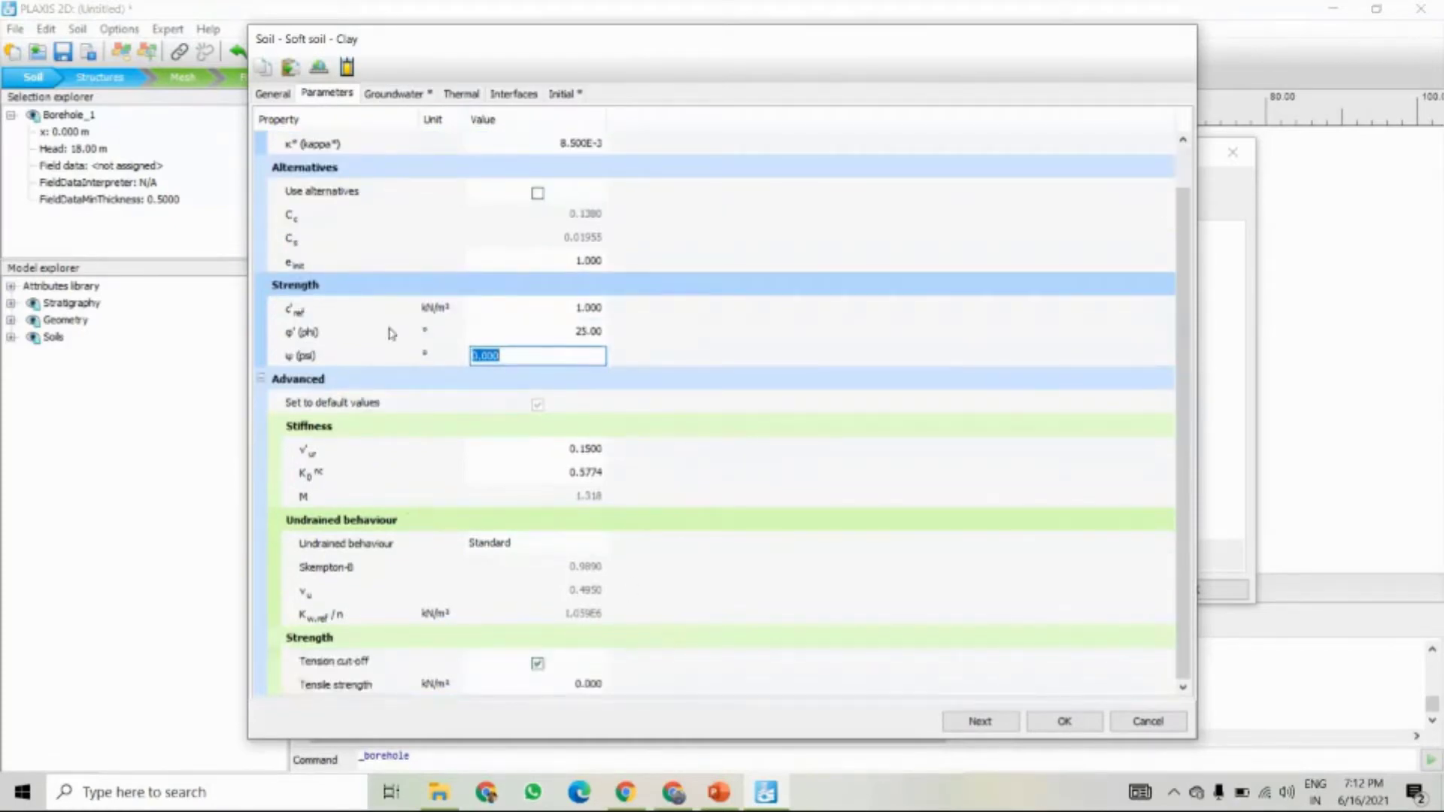
- Set the clay's horizontal and vertical permeabilities kx and ky to 0.001 m/day
click(401, 103)
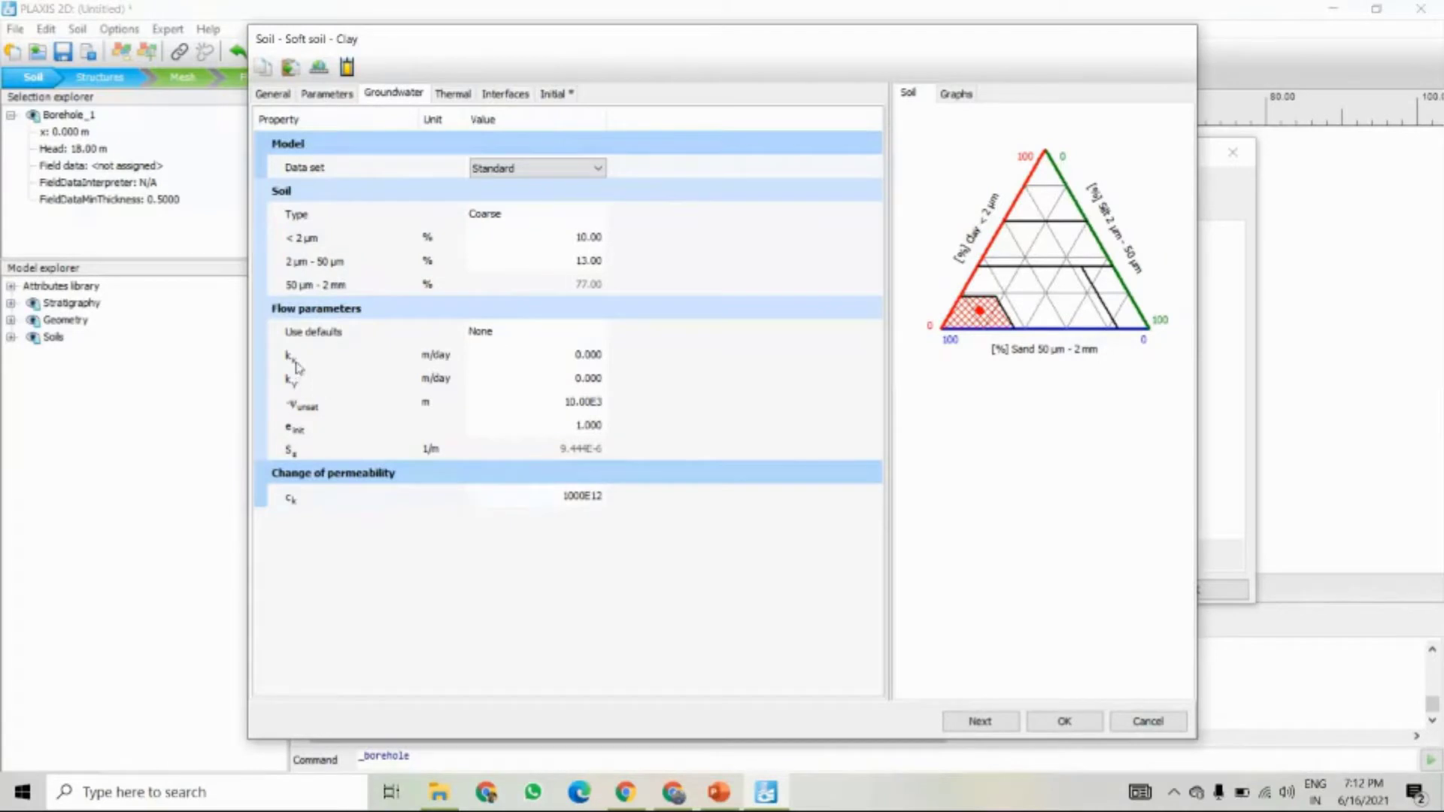
click(558, 356)
text(0)
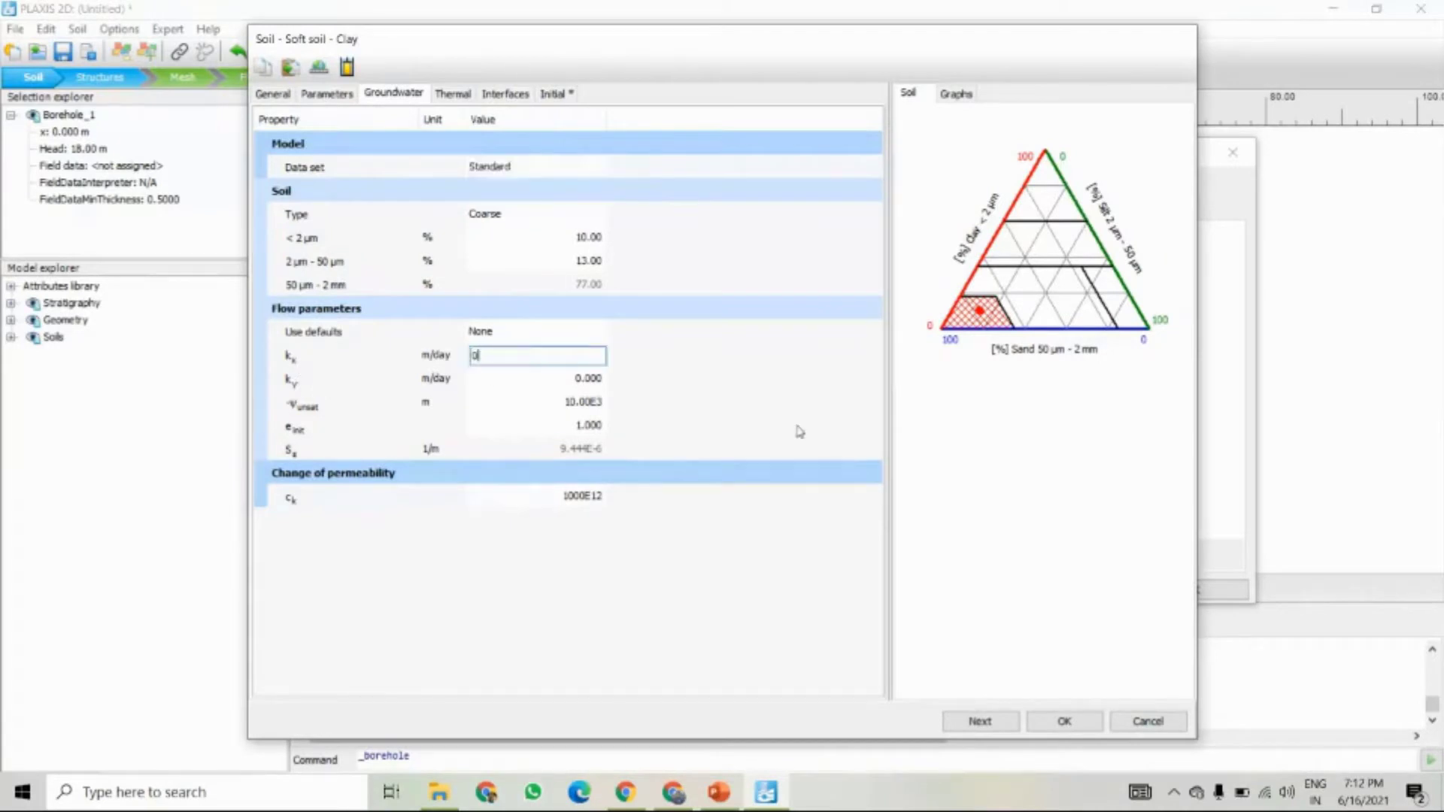
text(.001)
click(555, 379)
text(0.)
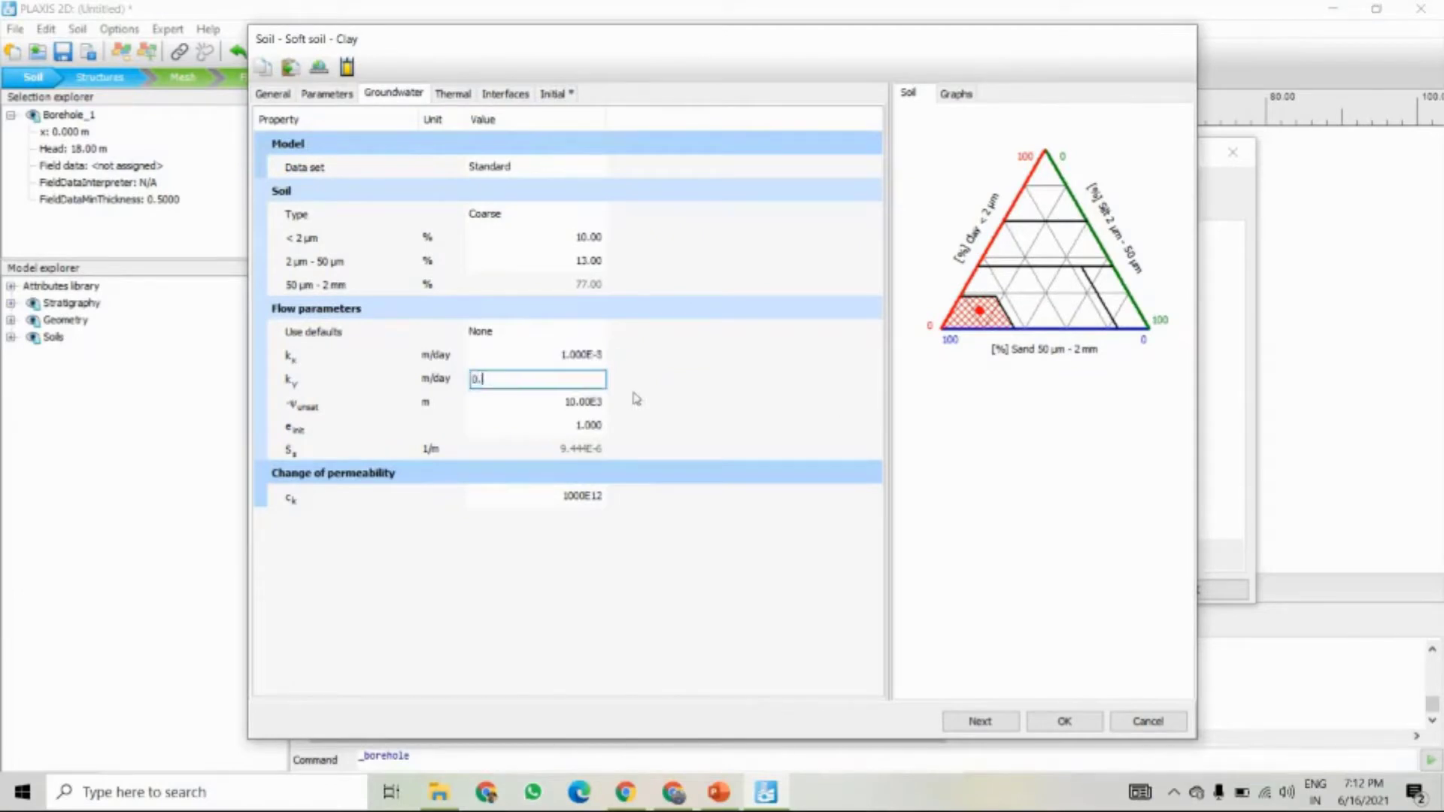
text(001)
click(698, 450)
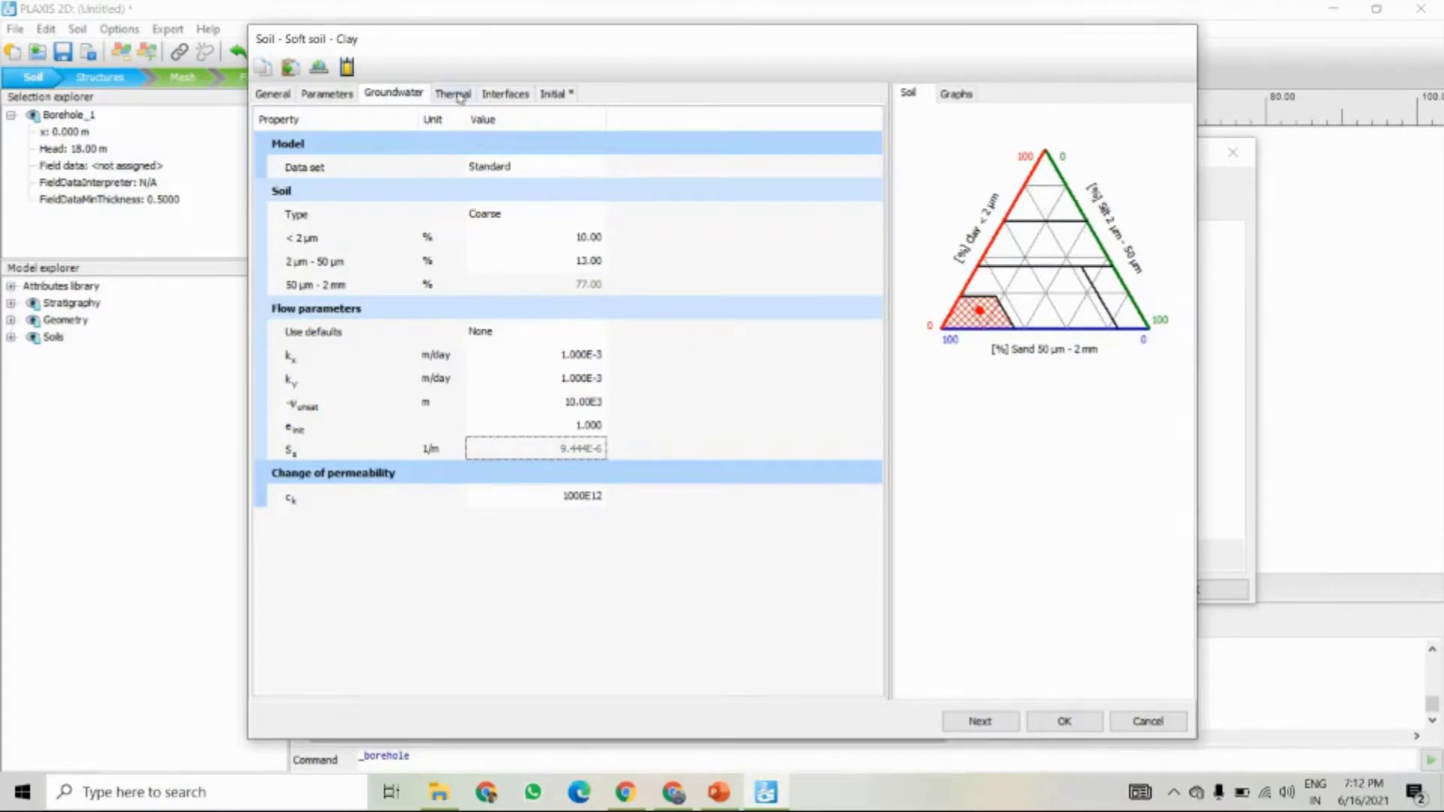
- Set the clay's interface strength to Manual with Rinter 0.5 and turn off Consider gap closure
click(455, 97)
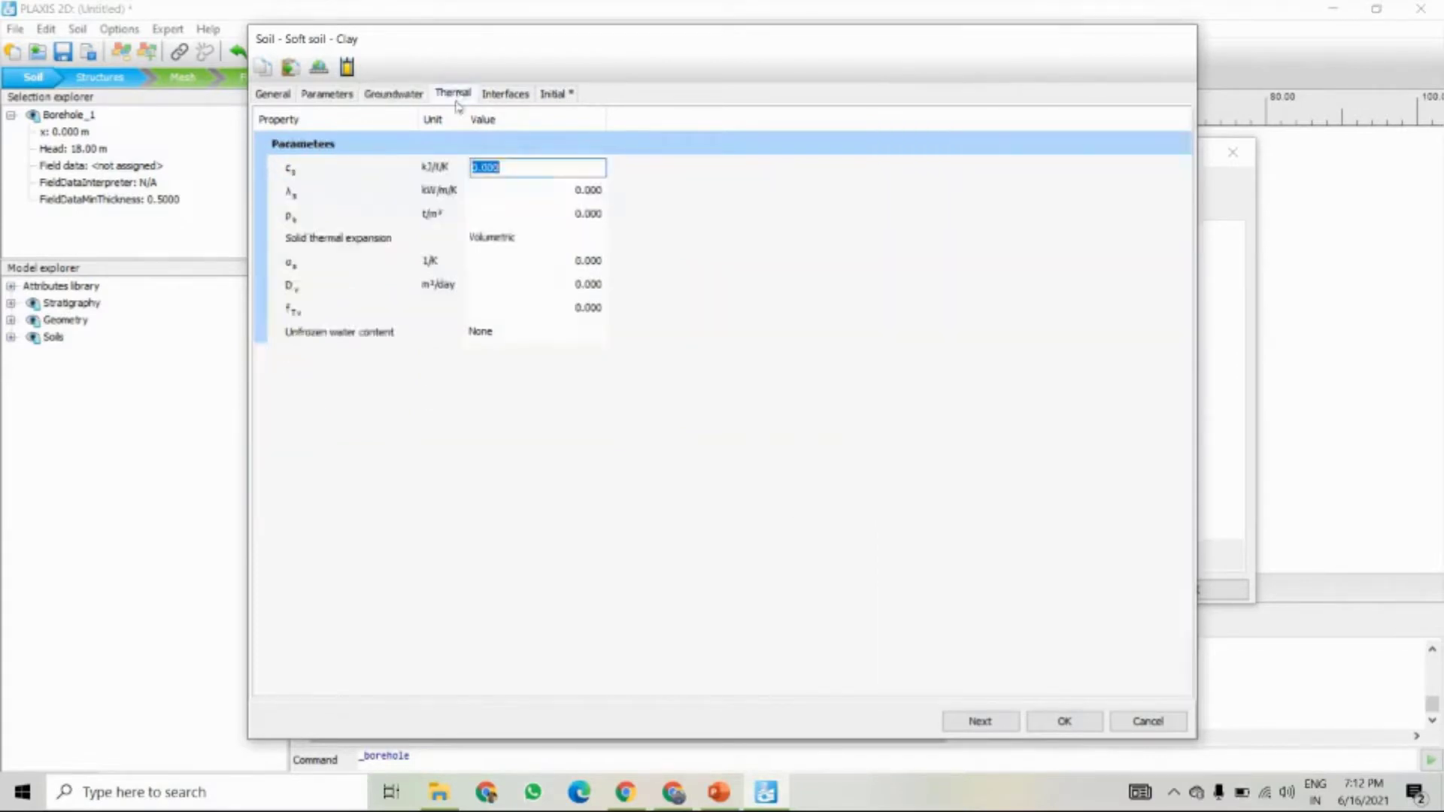
click(500, 94)
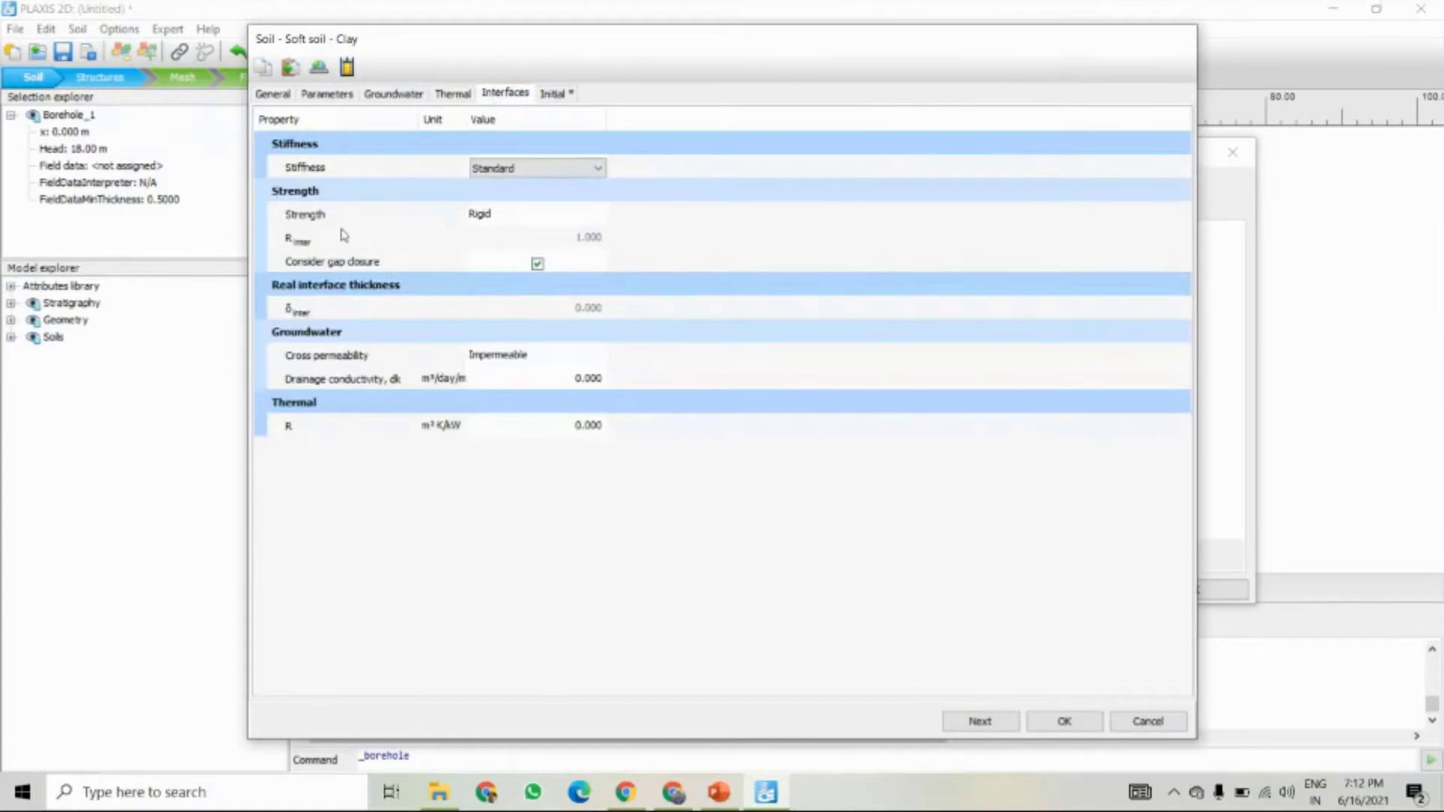
click(507, 217)
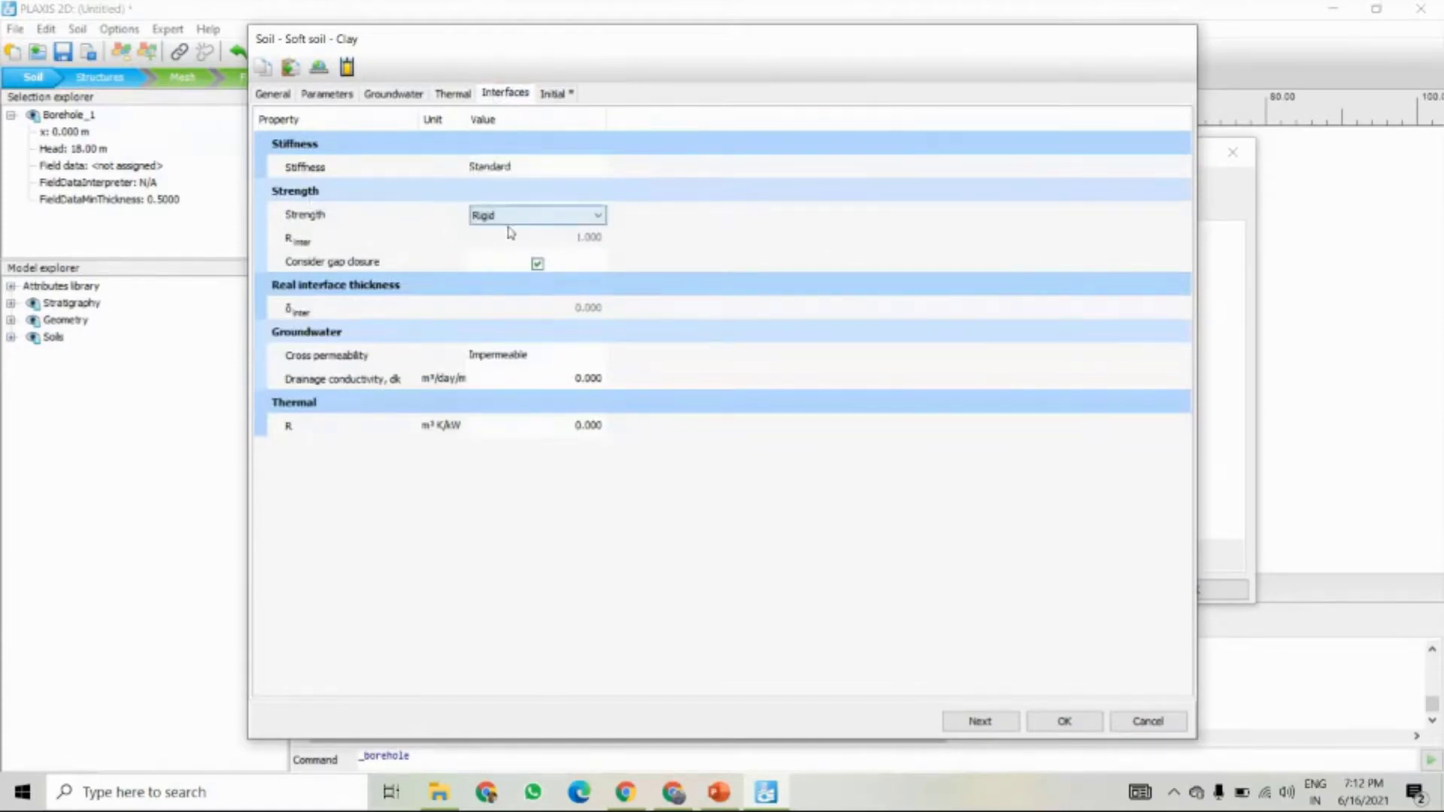
click(513, 217)
click(516, 239)
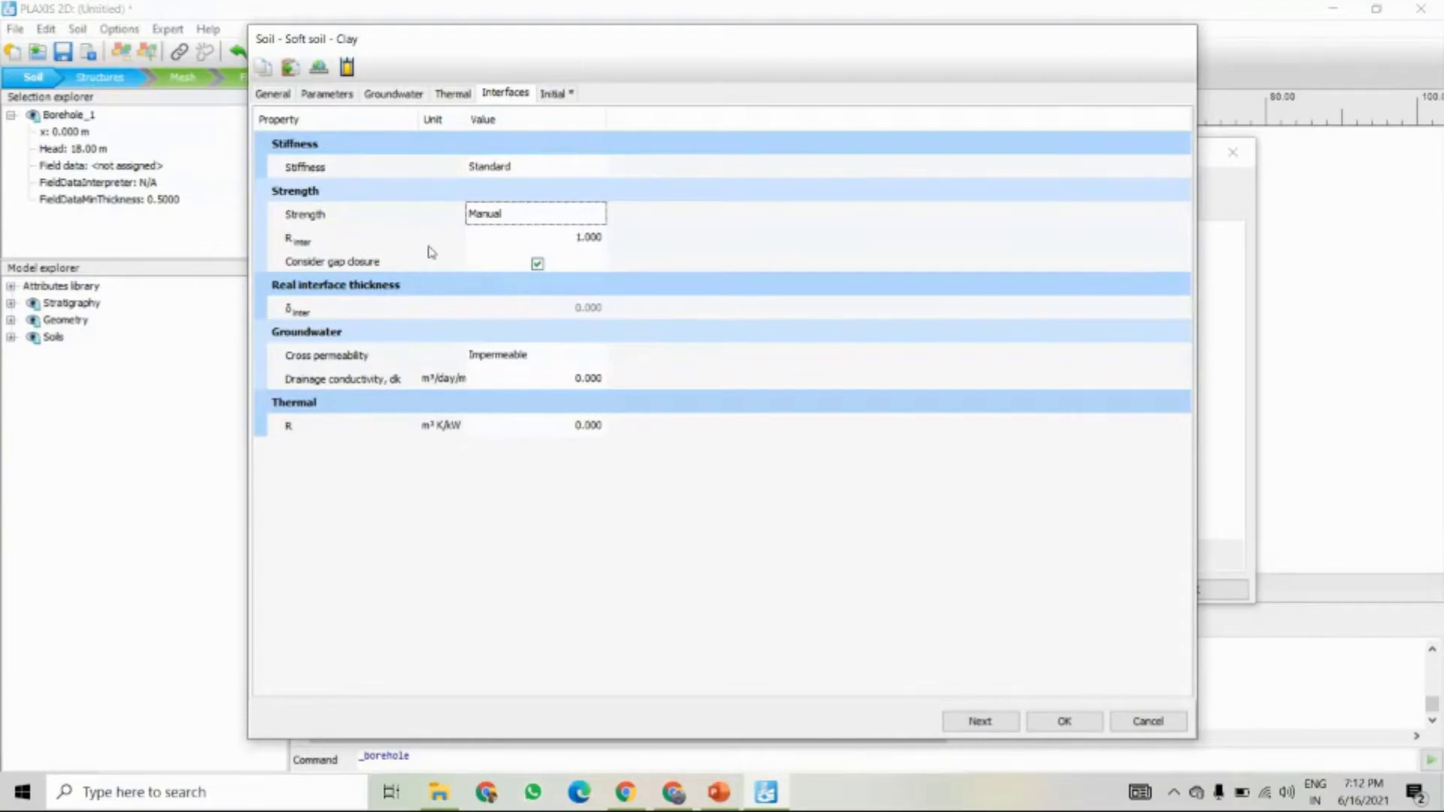
click(563, 241)
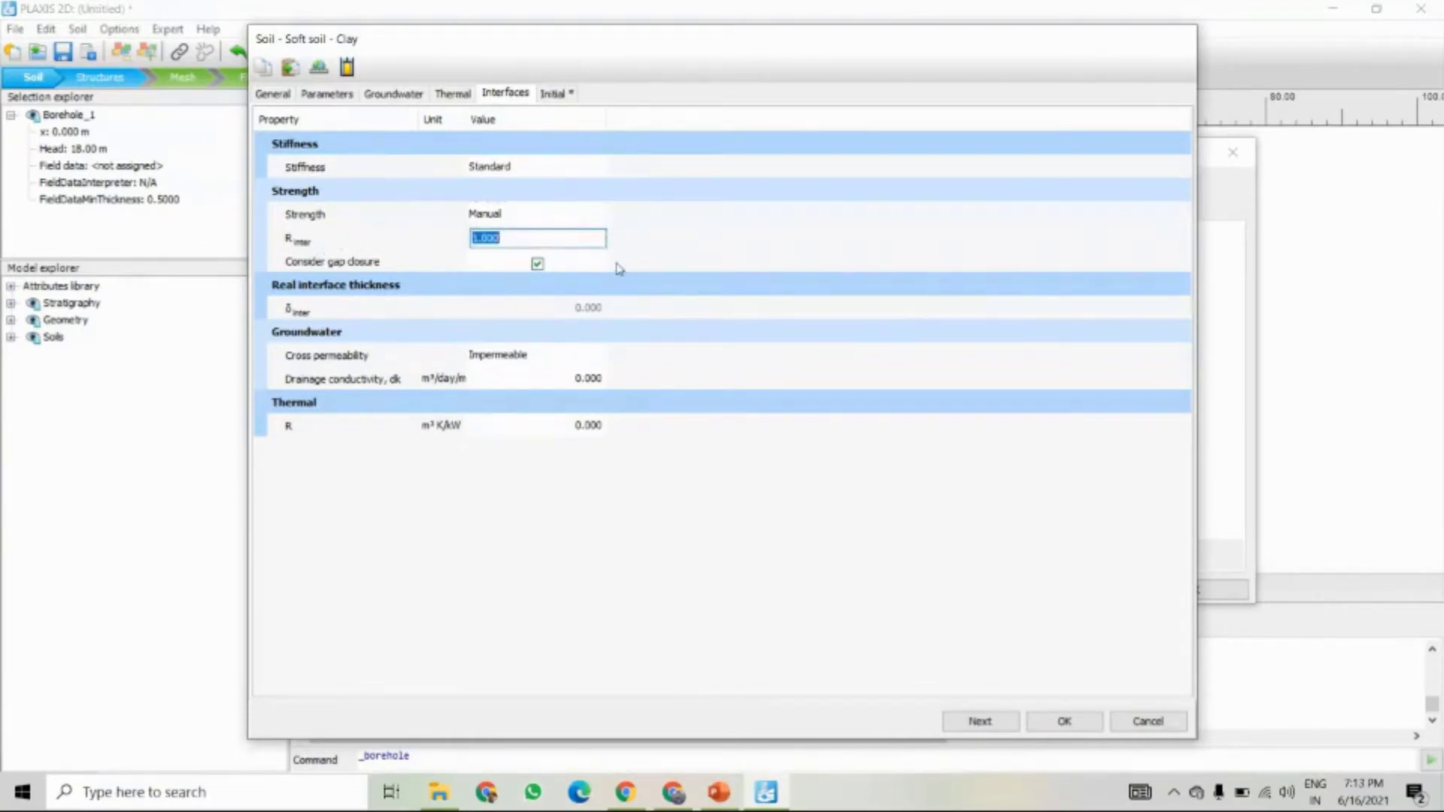
text(0.5)
click(698, 264)
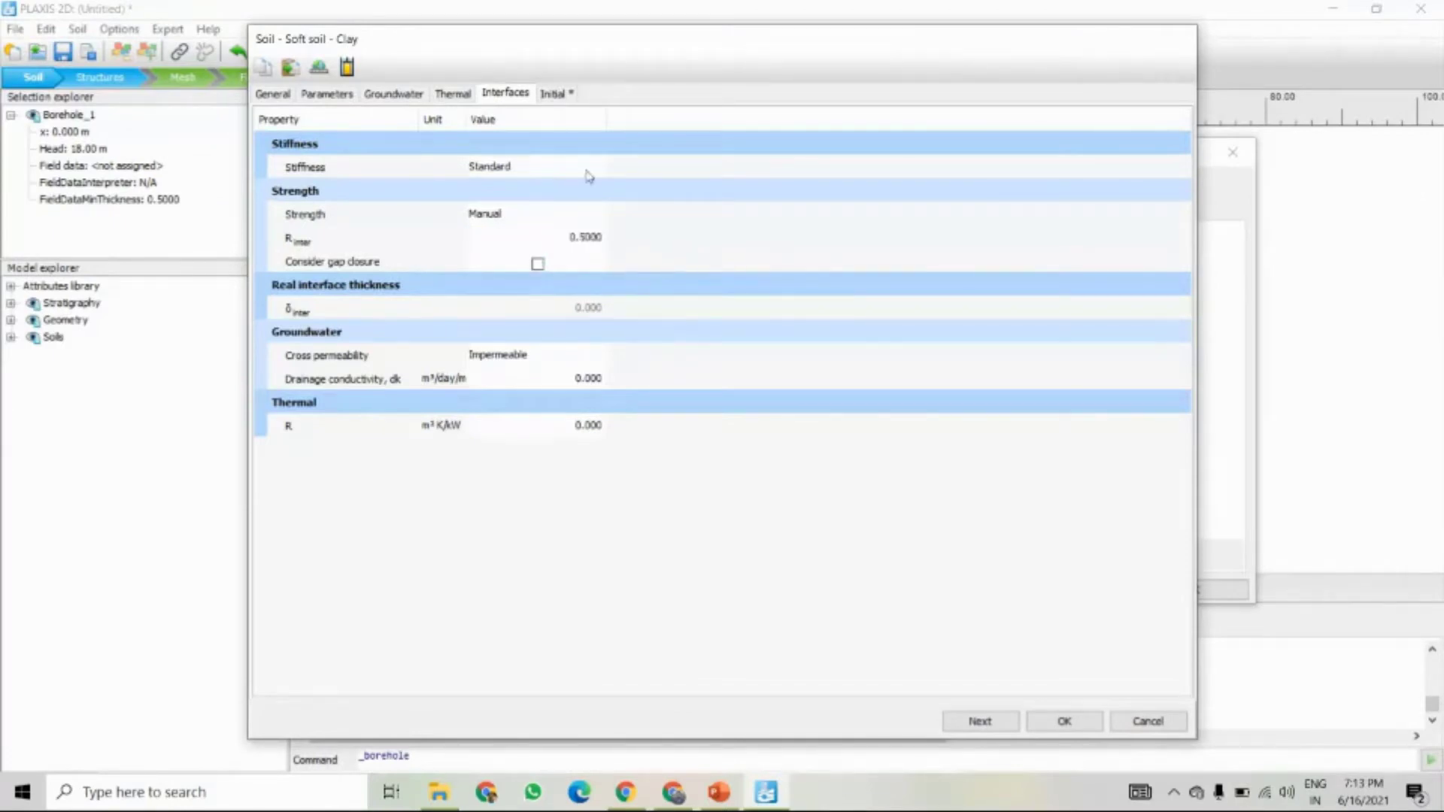
- Set the clay's pre-overburden pressure POP to 5 kN/m² and save the material
click(555, 93)
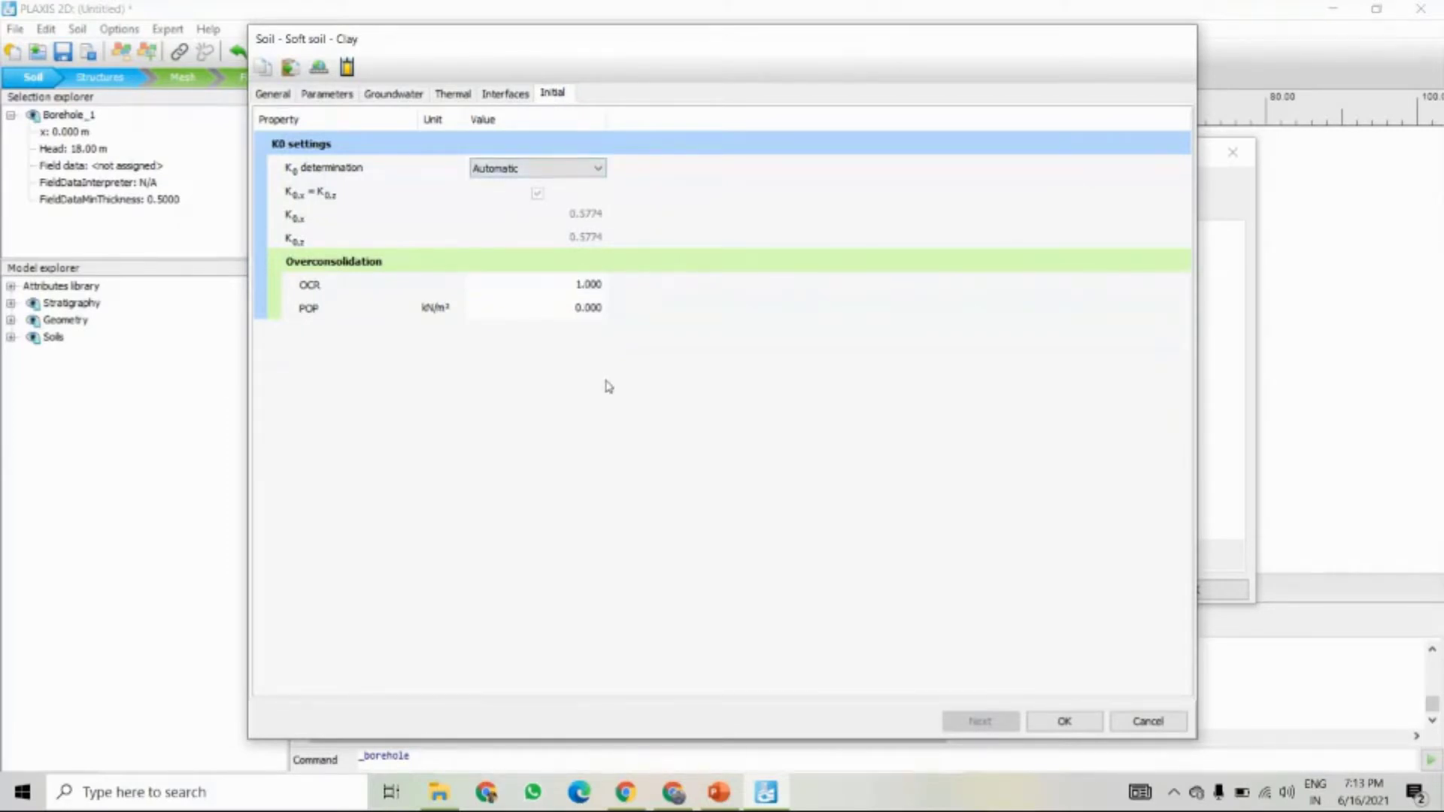
click(585, 314)
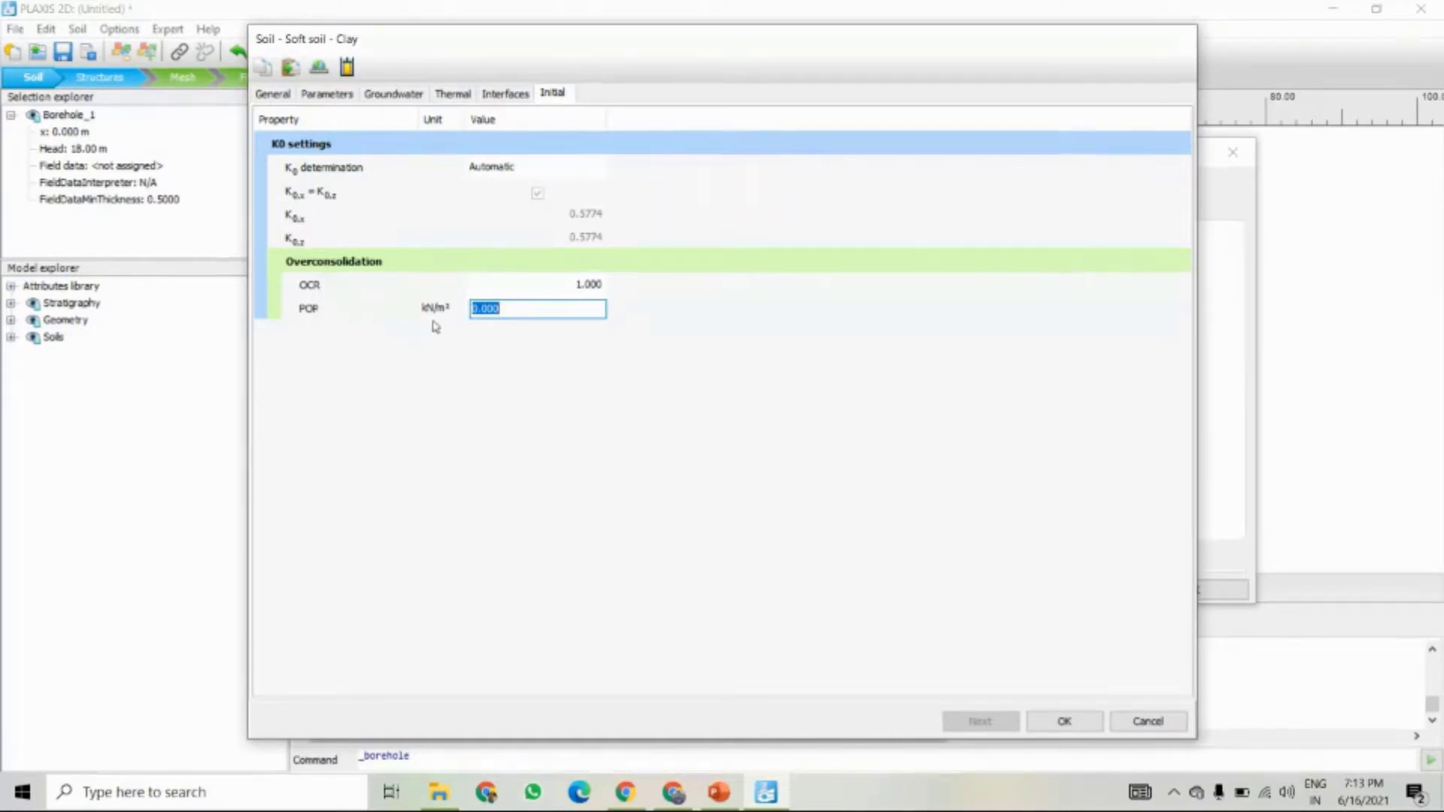
text(5)
key(Return)
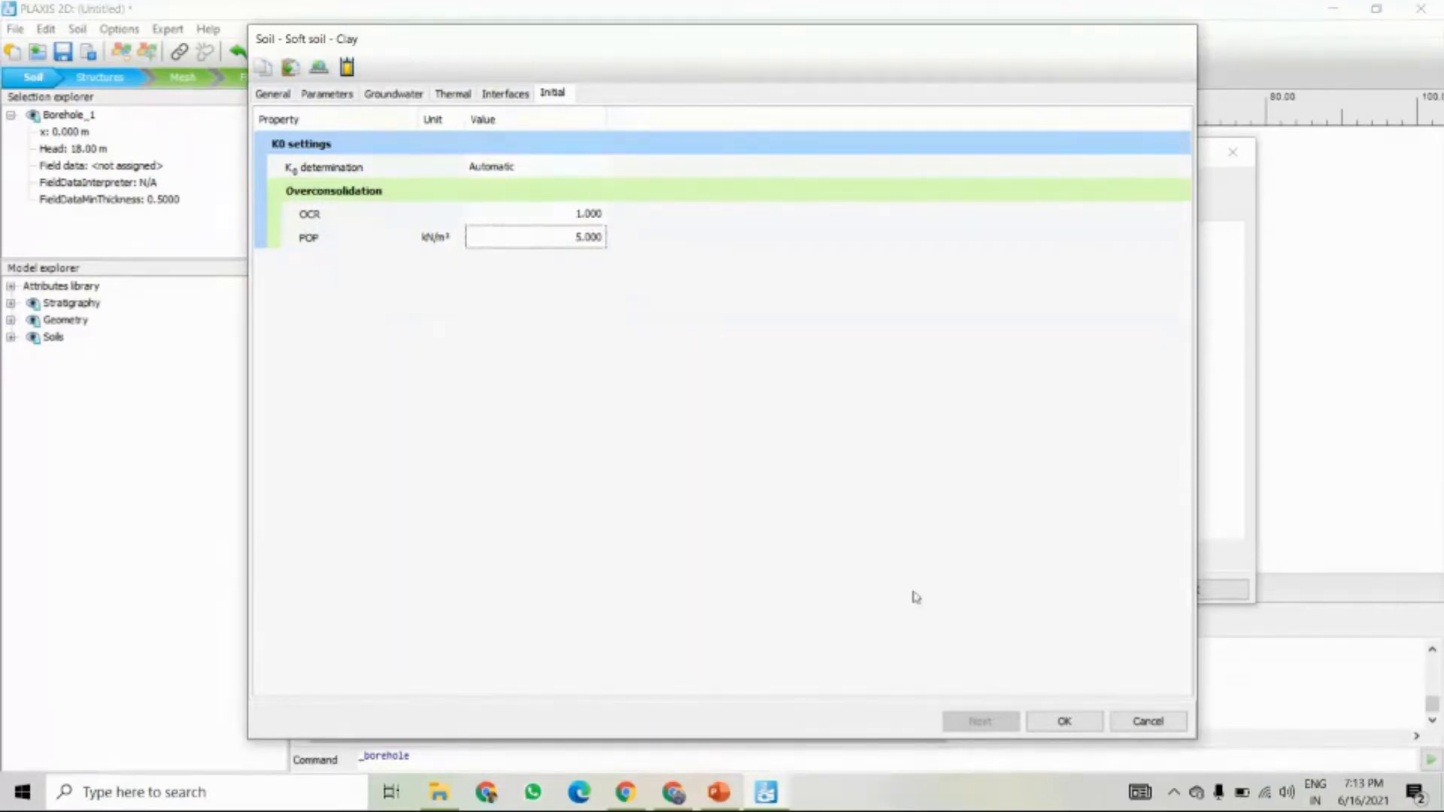
click(1061, 718)
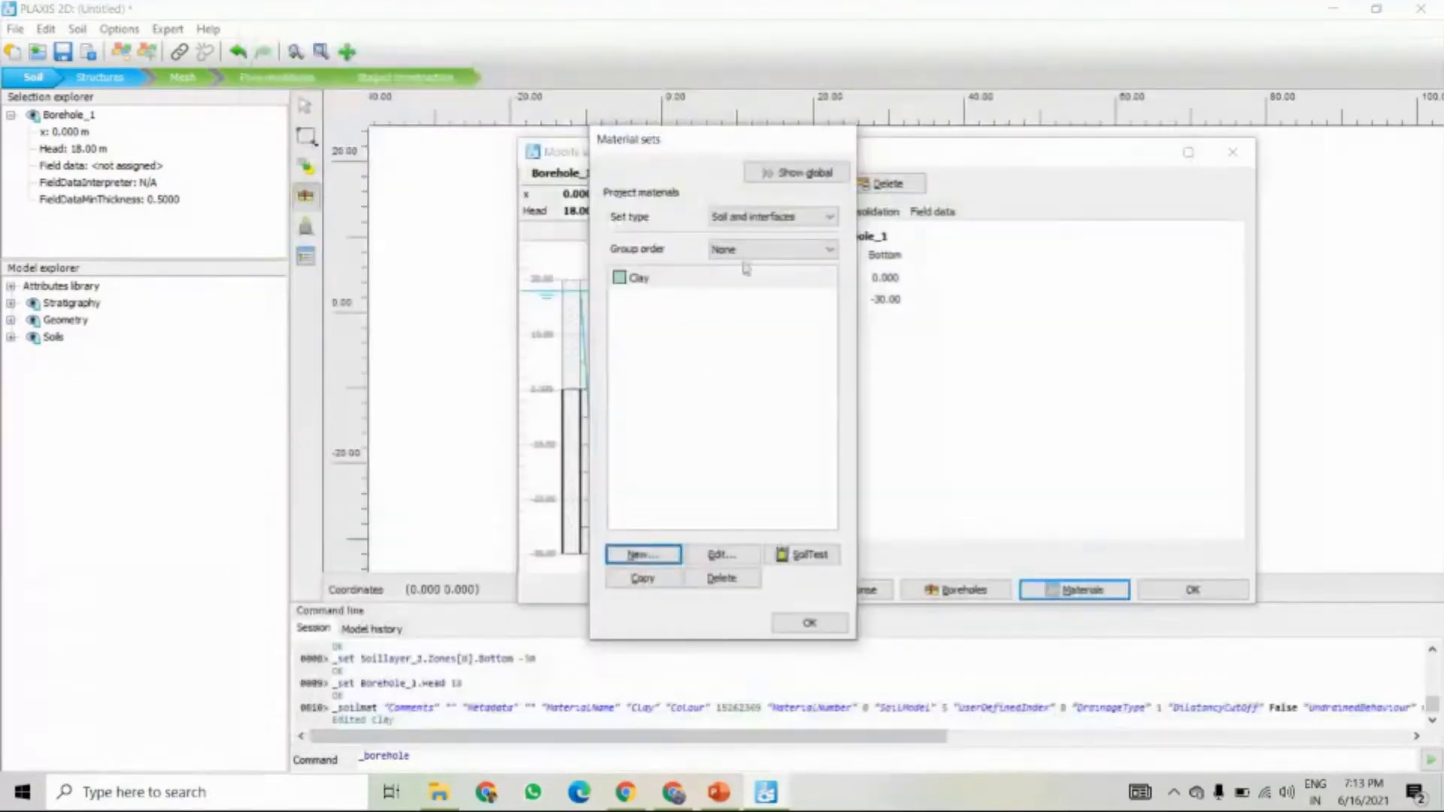
- Create a new soil material named Sand with the Hardening soil model
click(659, 555)
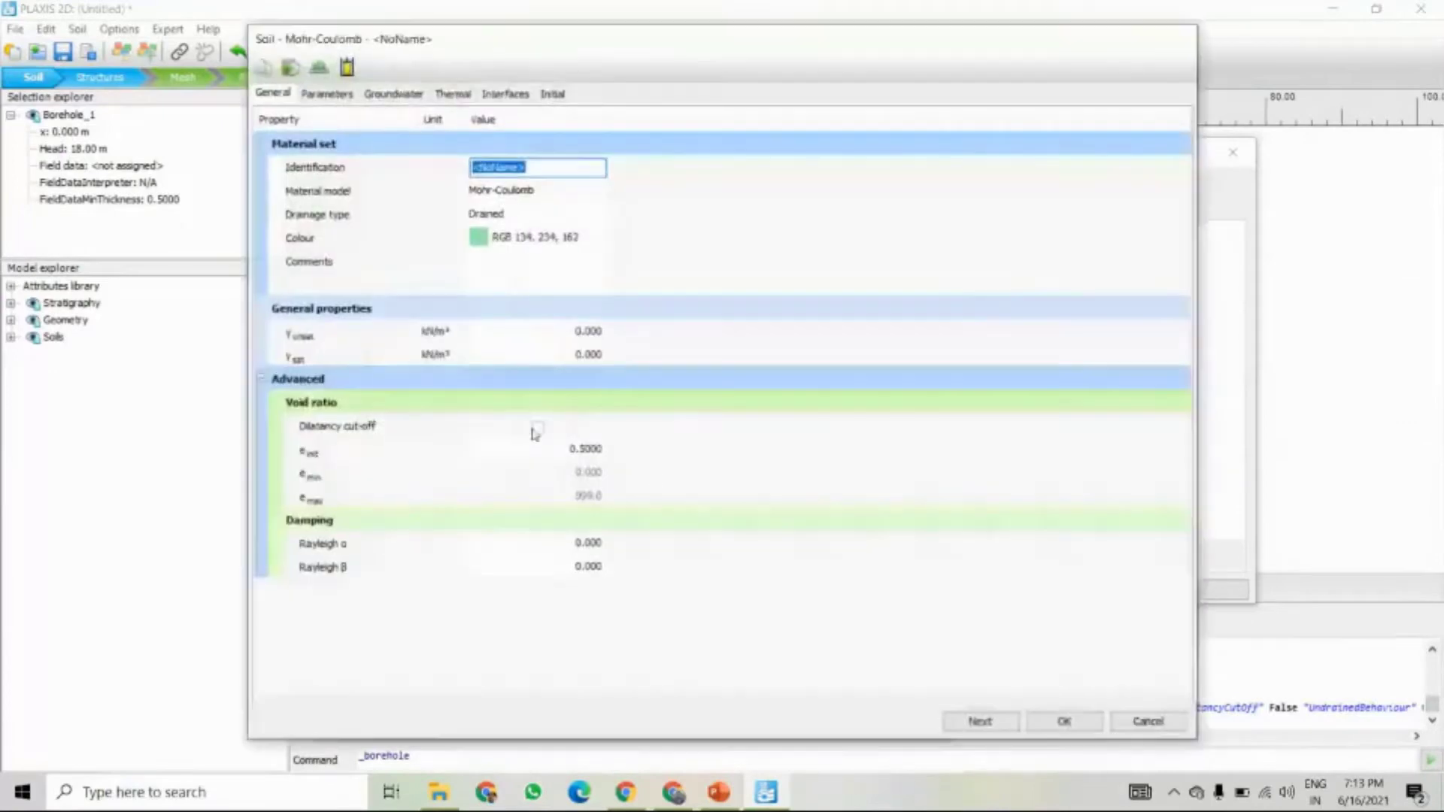
text(Sand)
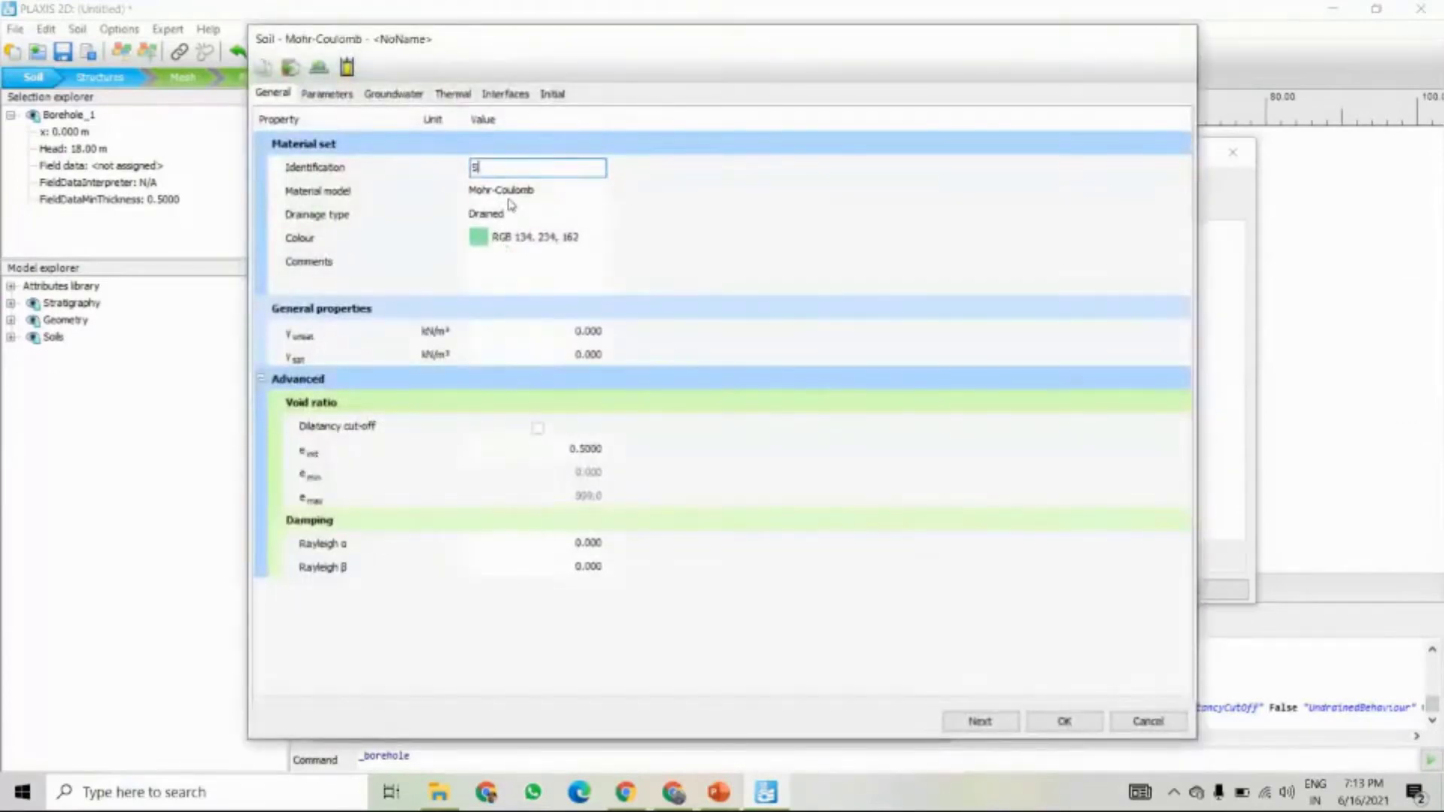
click(537, 190)
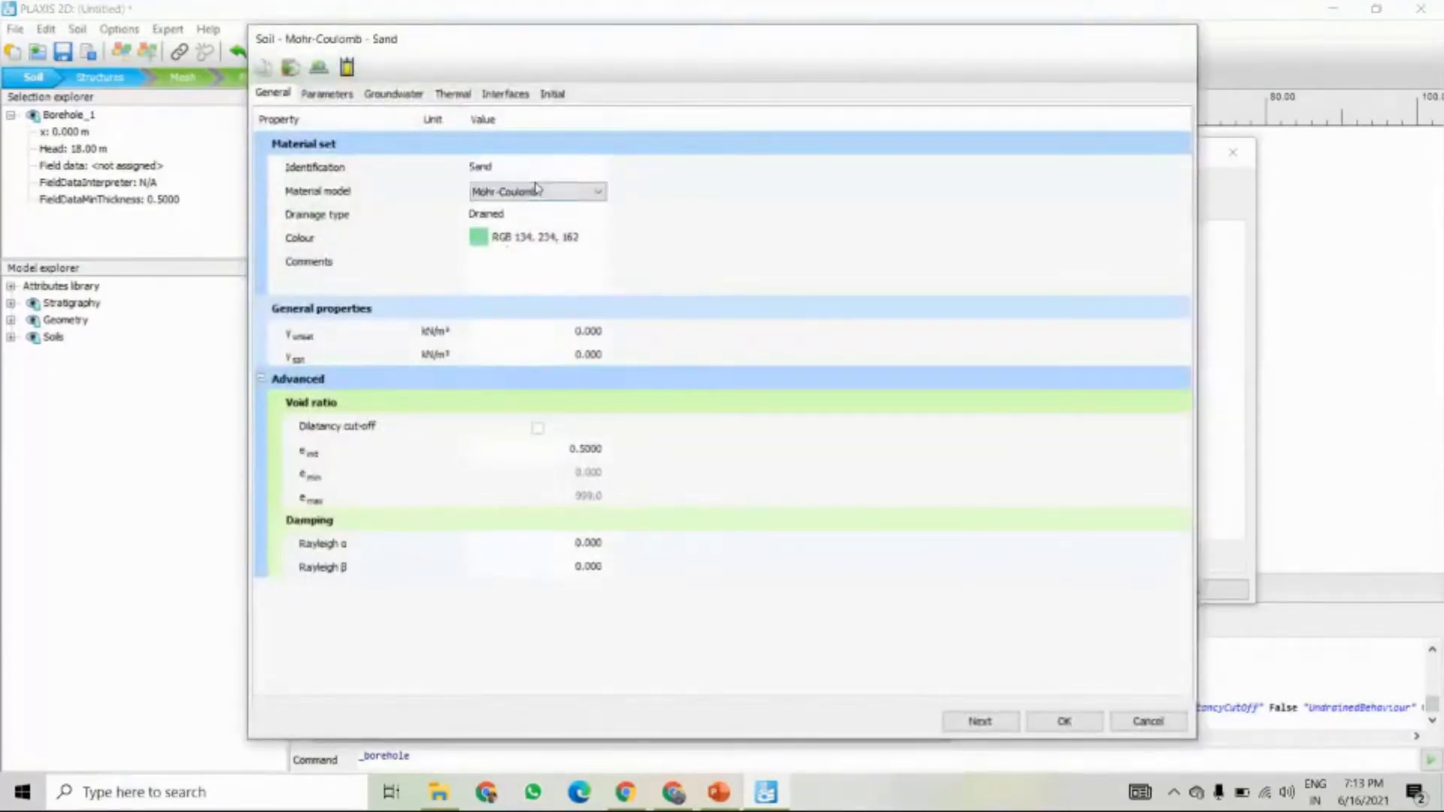
click(537, 188)
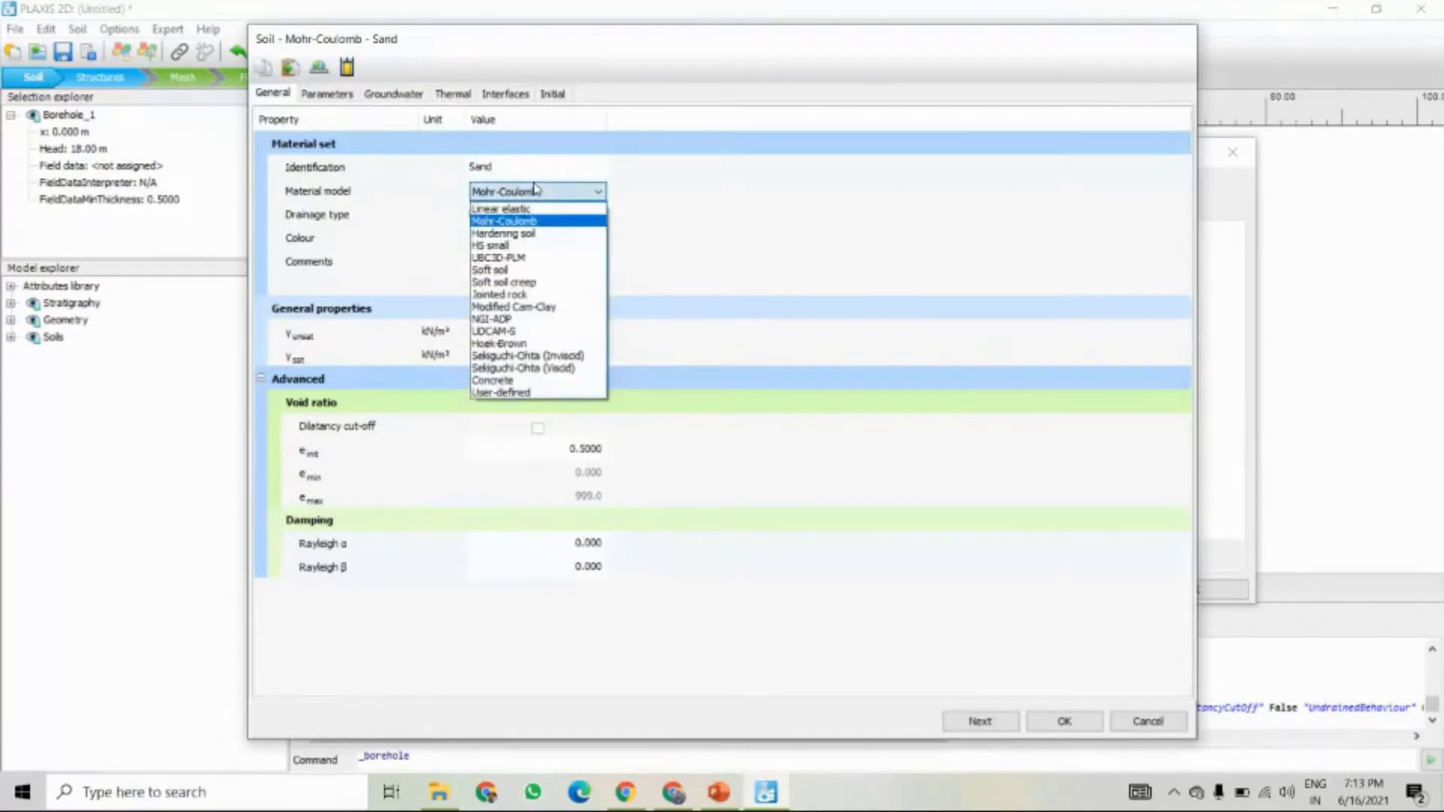
click(506, 234)
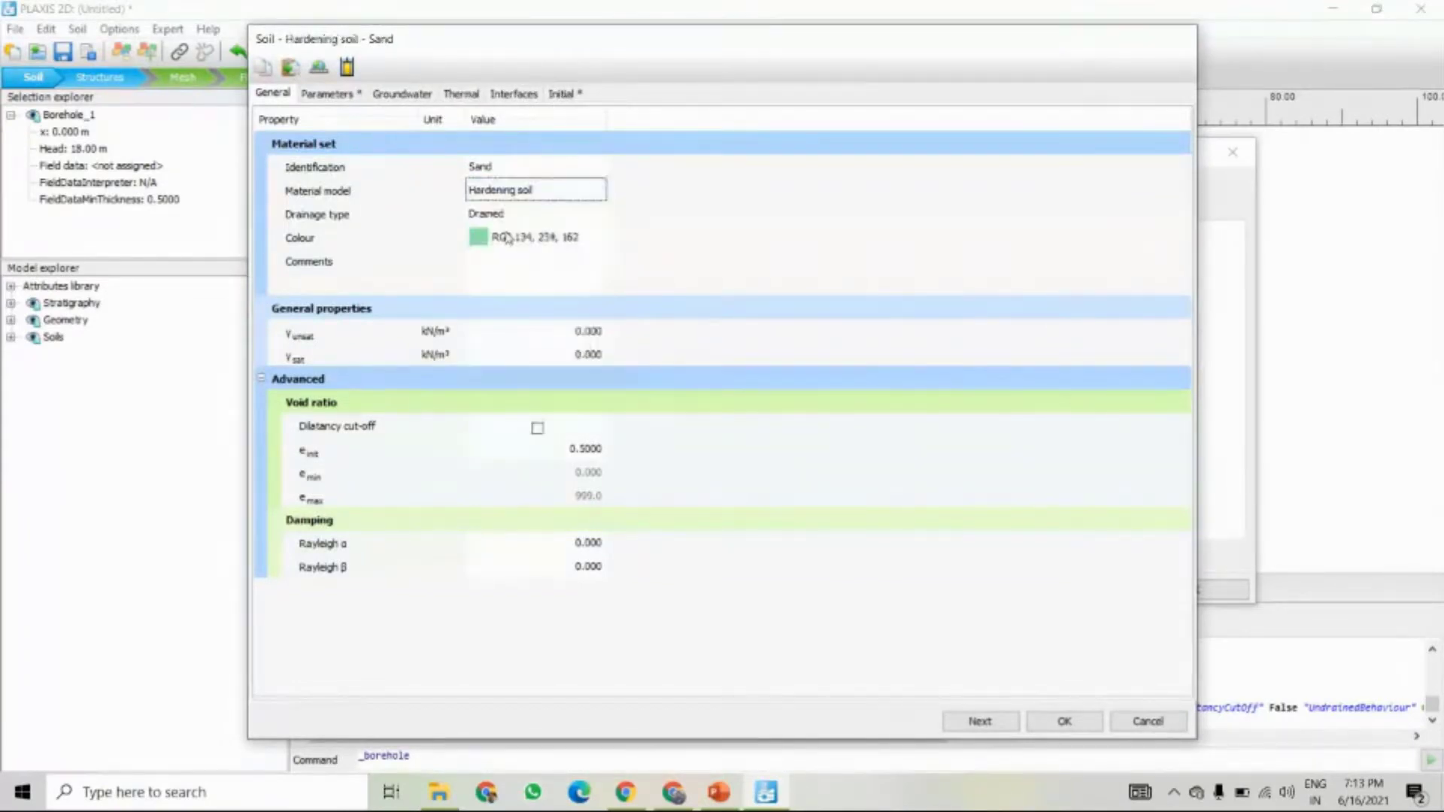
- Set the sand's unsaturated unit weight to 17 kN/m³ and its saturated unit weight to 20 kN/m³
click(527, 334)
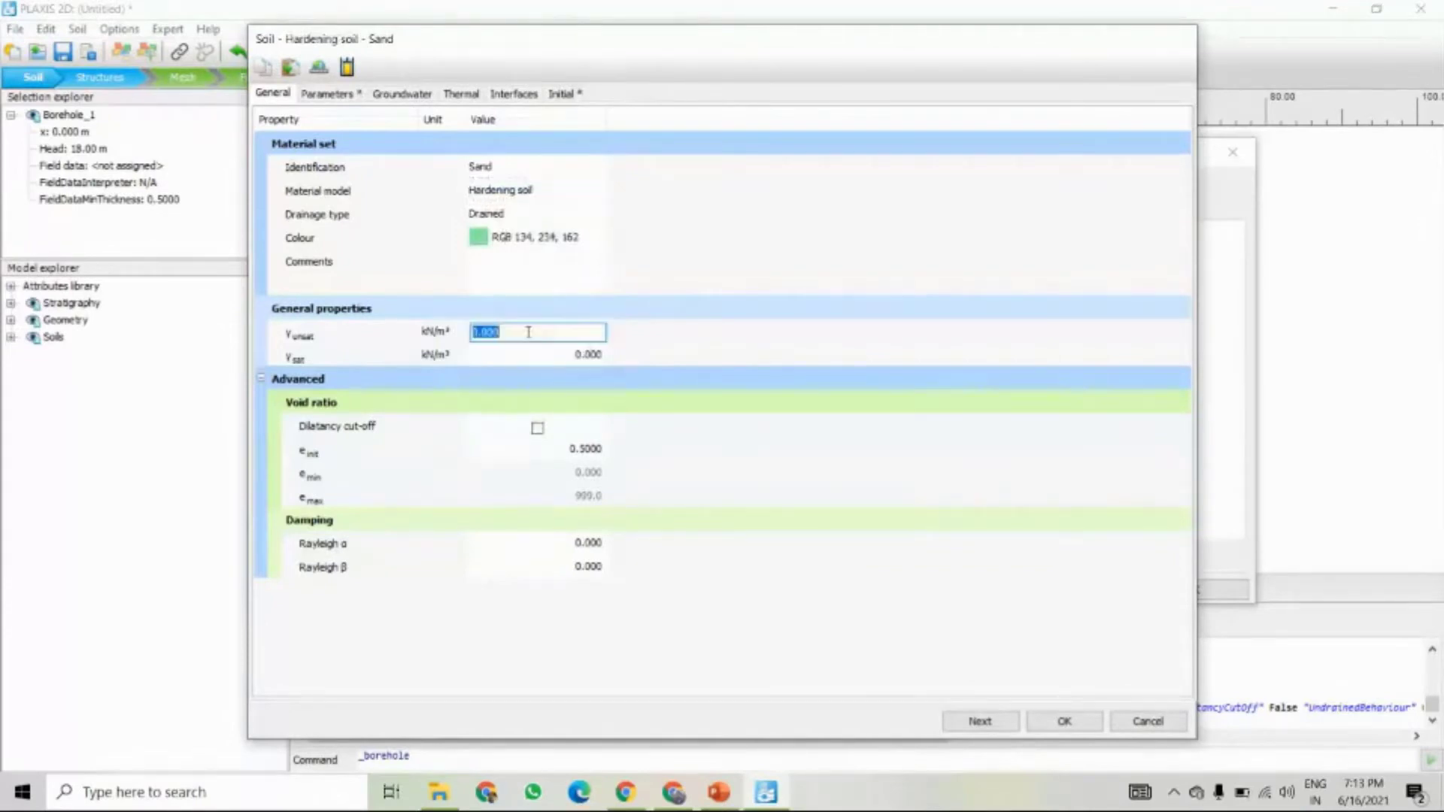
text(17)
key(Tab)
text(20)
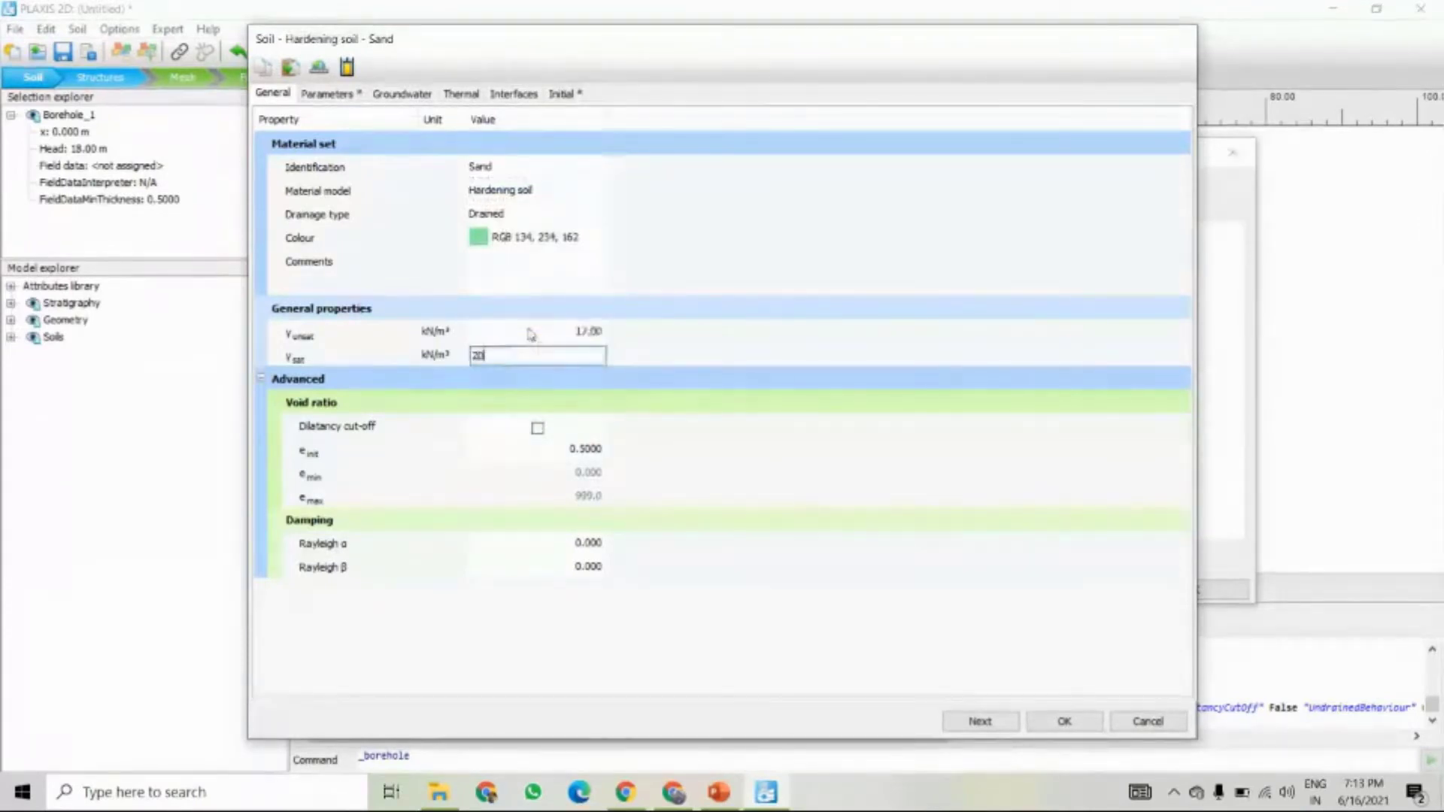
click(636, 331)
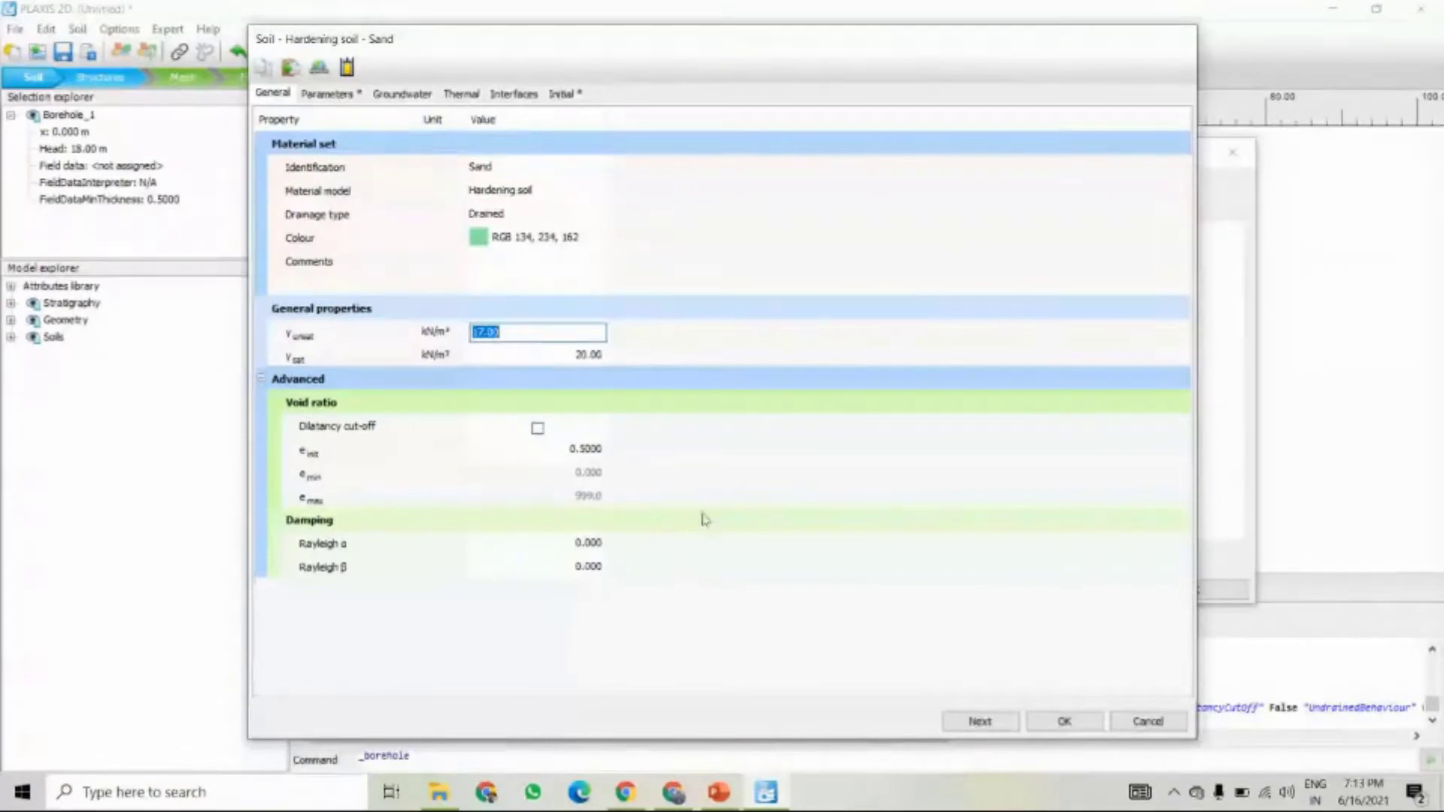
- Set the sand's reference secant stiffness E50ref to 4e4 kN/m²
click(980, 719)
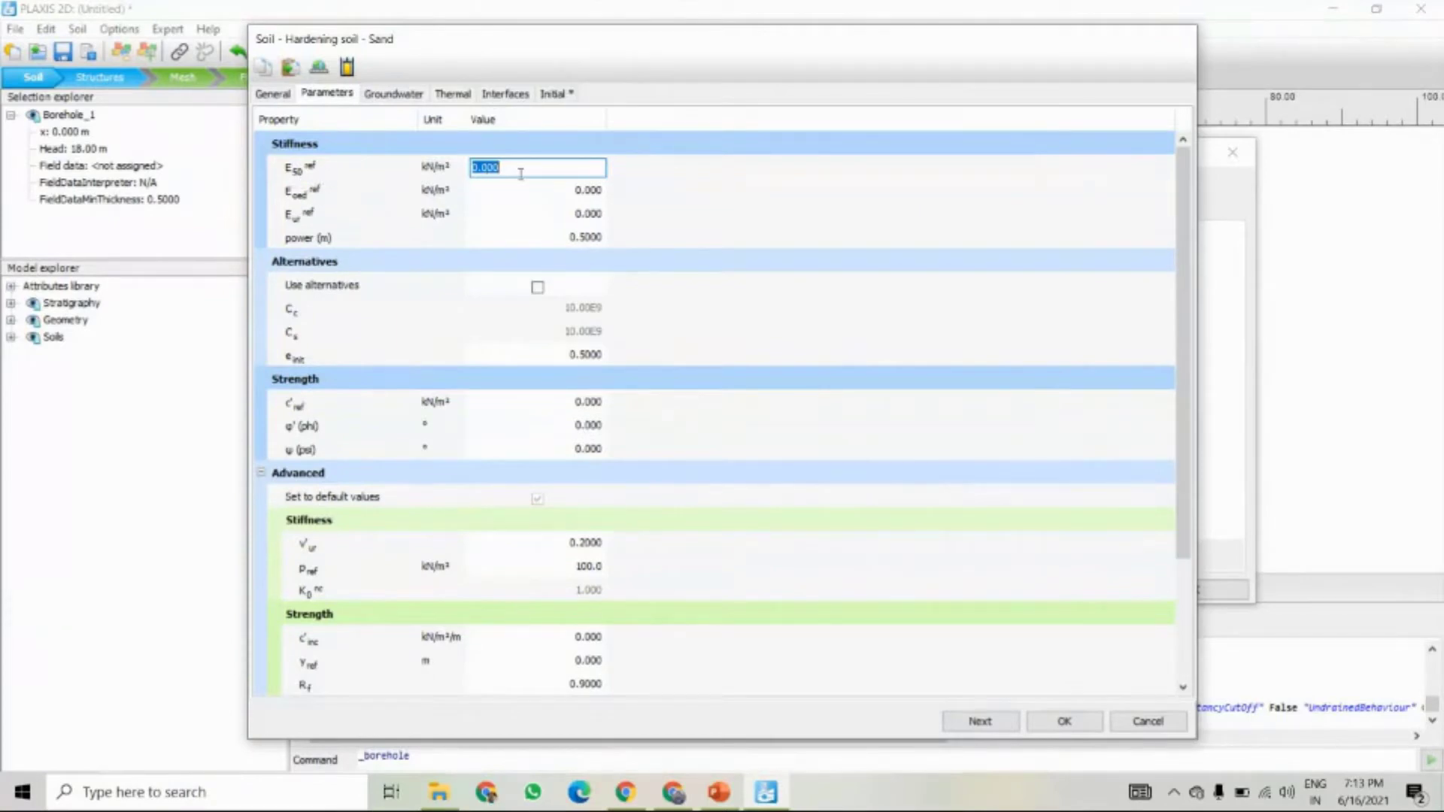
text(4e4)
click(642, 237)
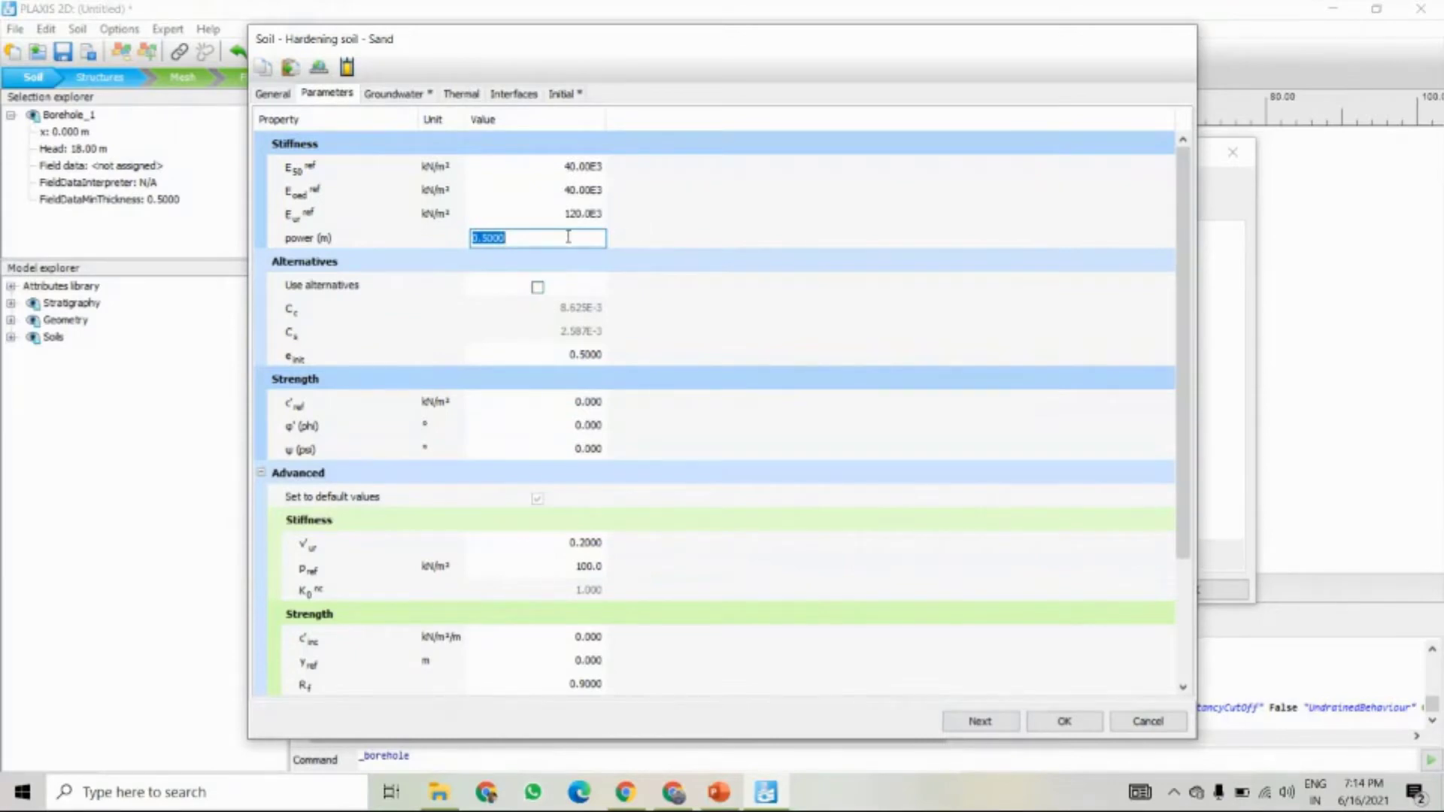
click(666, 238)
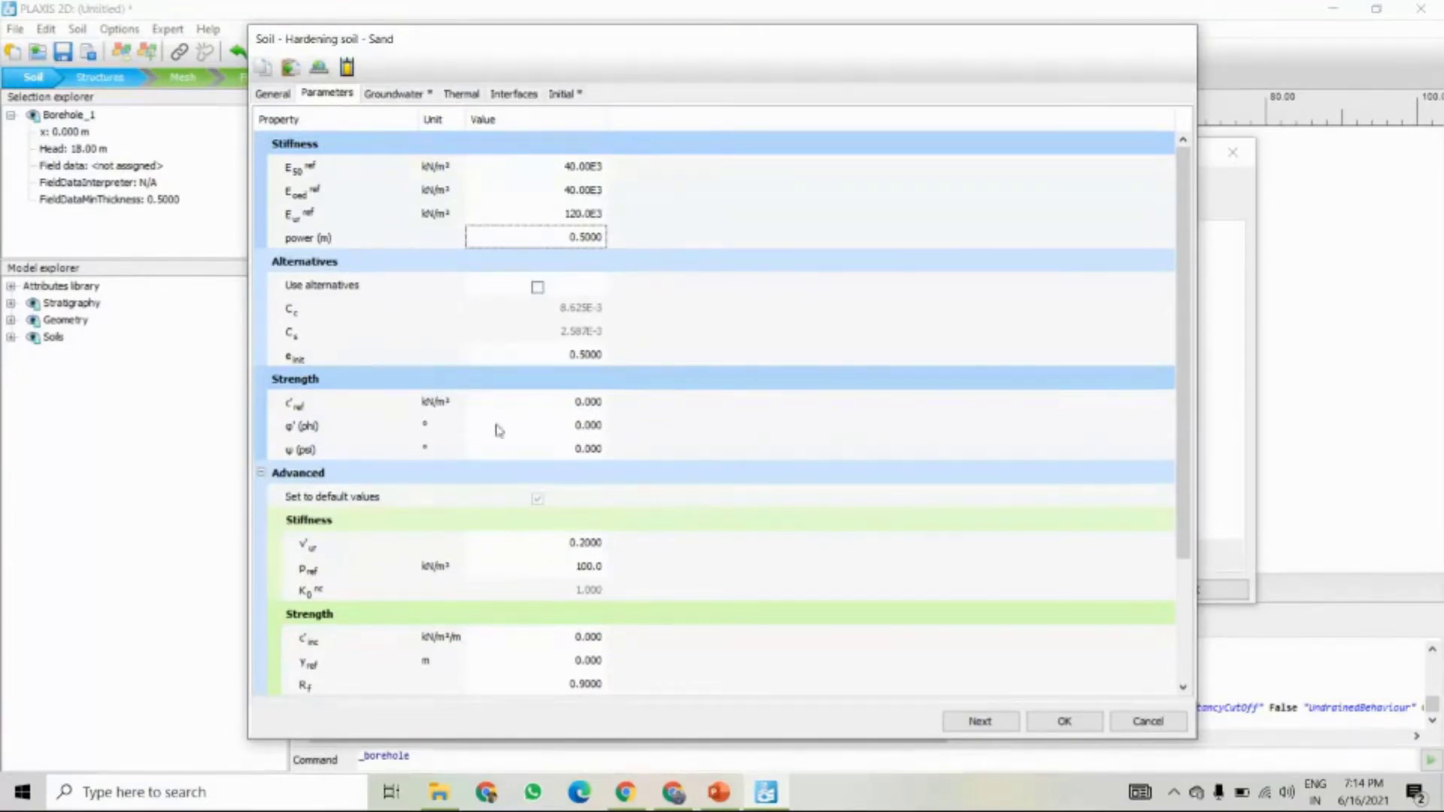
- Set the sand's cohesion c'ref to 0 kN/m², friction angle phi' to 32° and dilatancy angle psi to 2°
click(548, 402)
scroll(680, 419, down, 3)
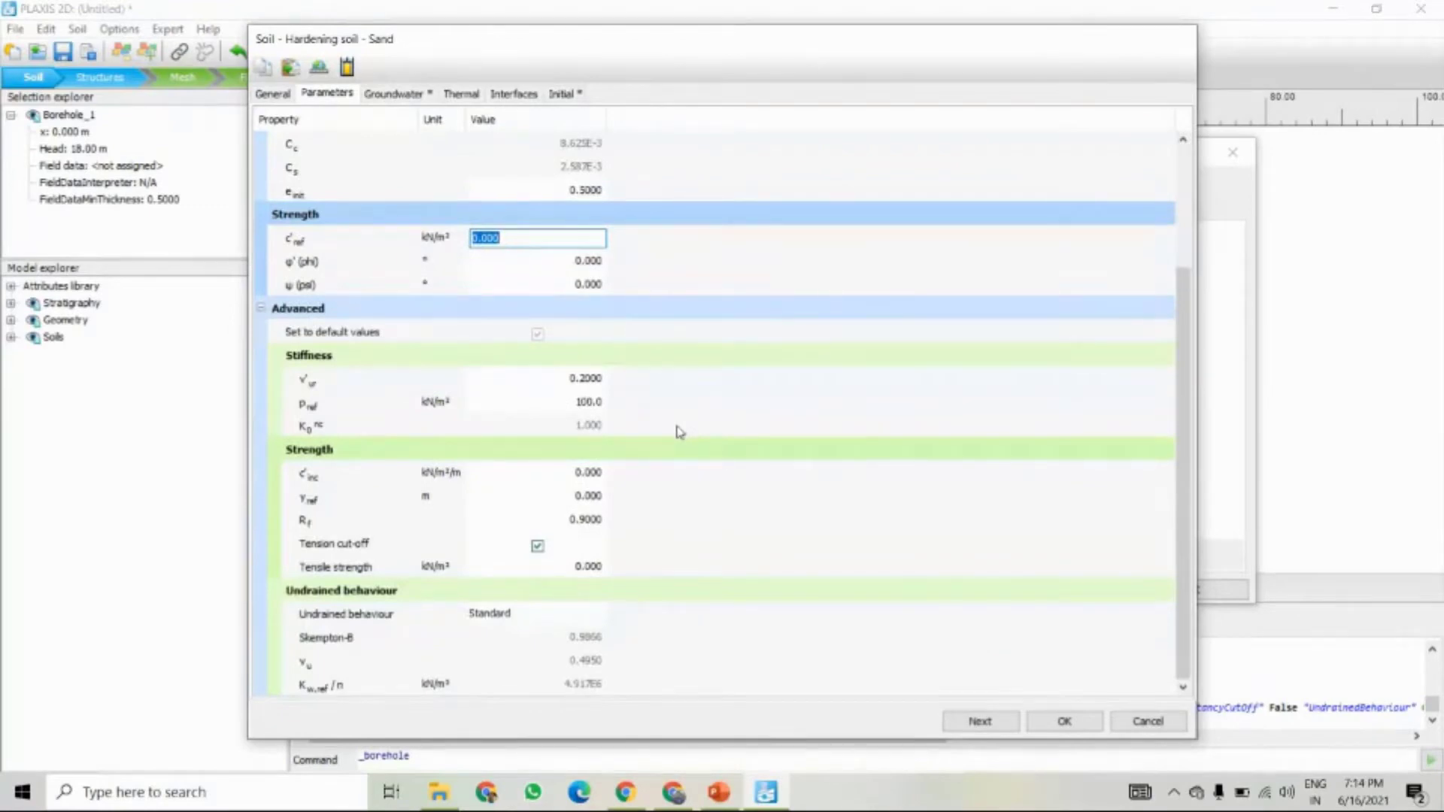
text(0)
click(573, 264)
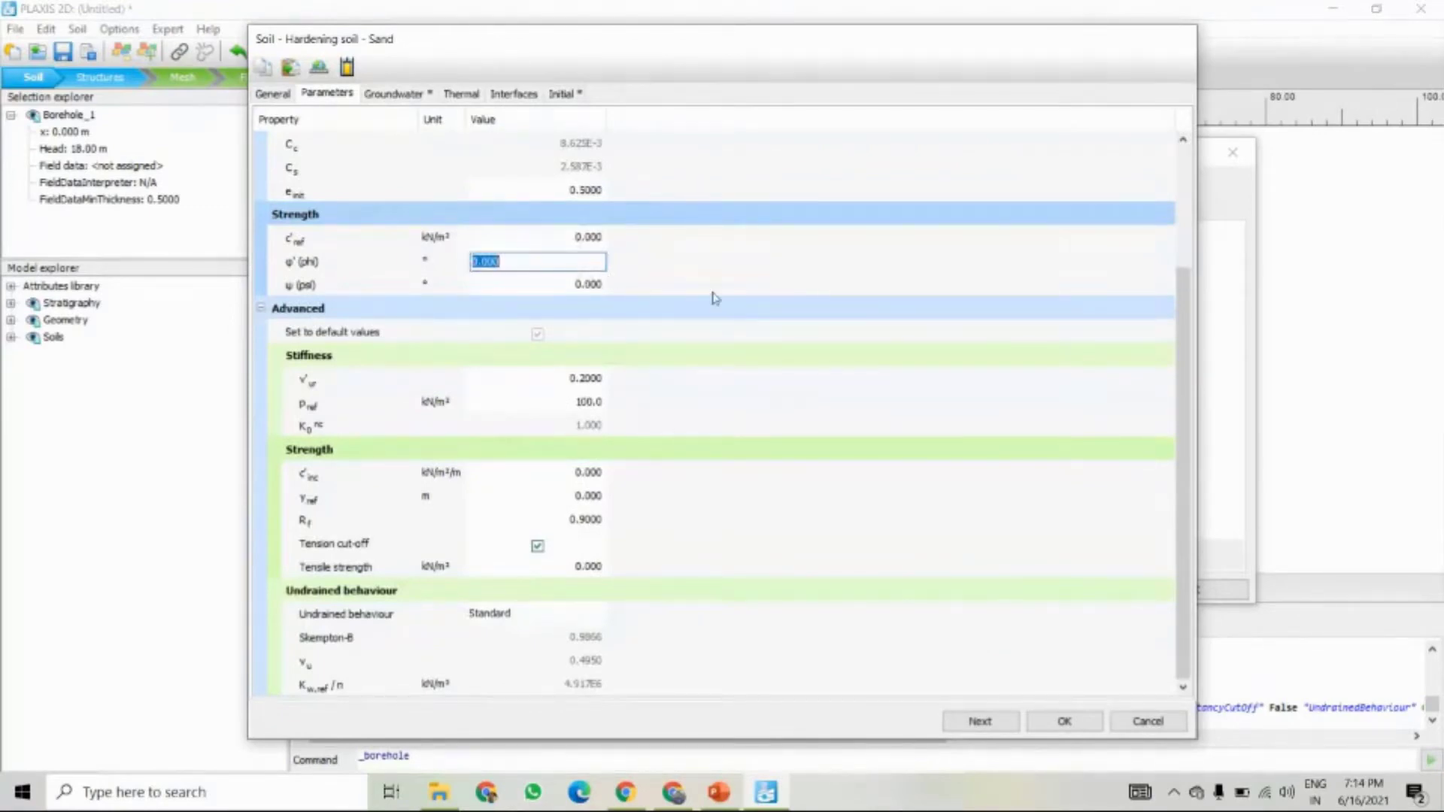
text(32)
key(Tab)
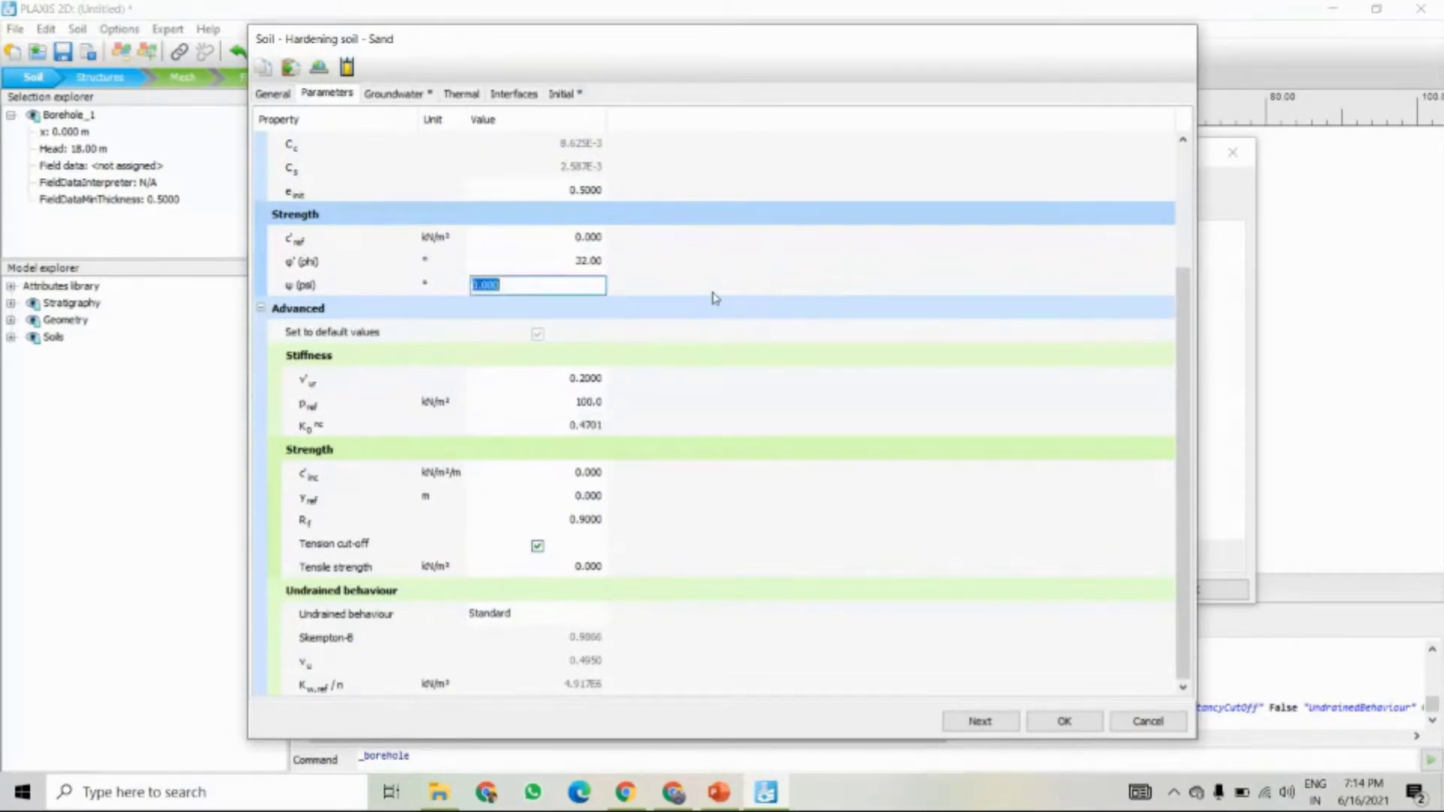
text(2)
click(642, 404)
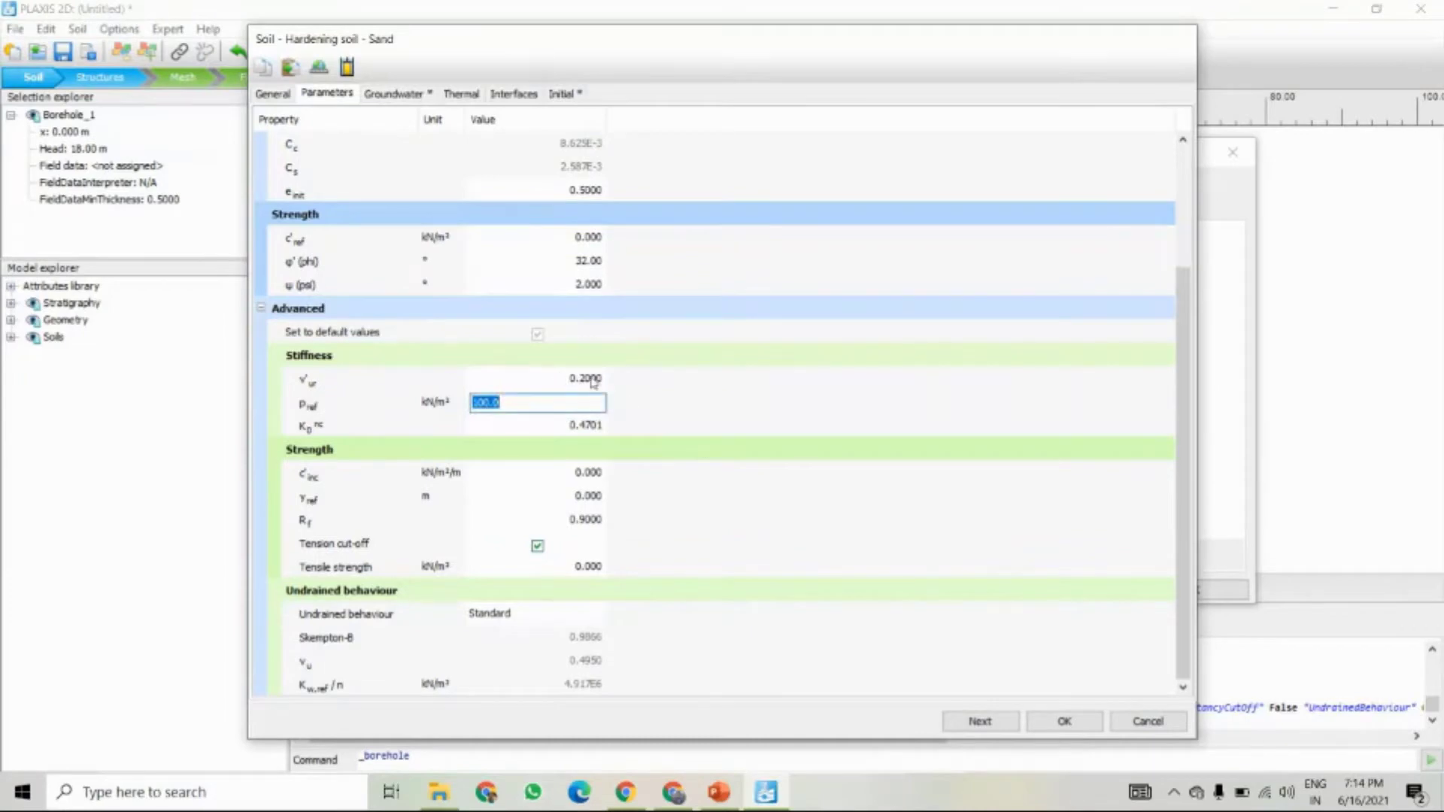
click(631, 385)
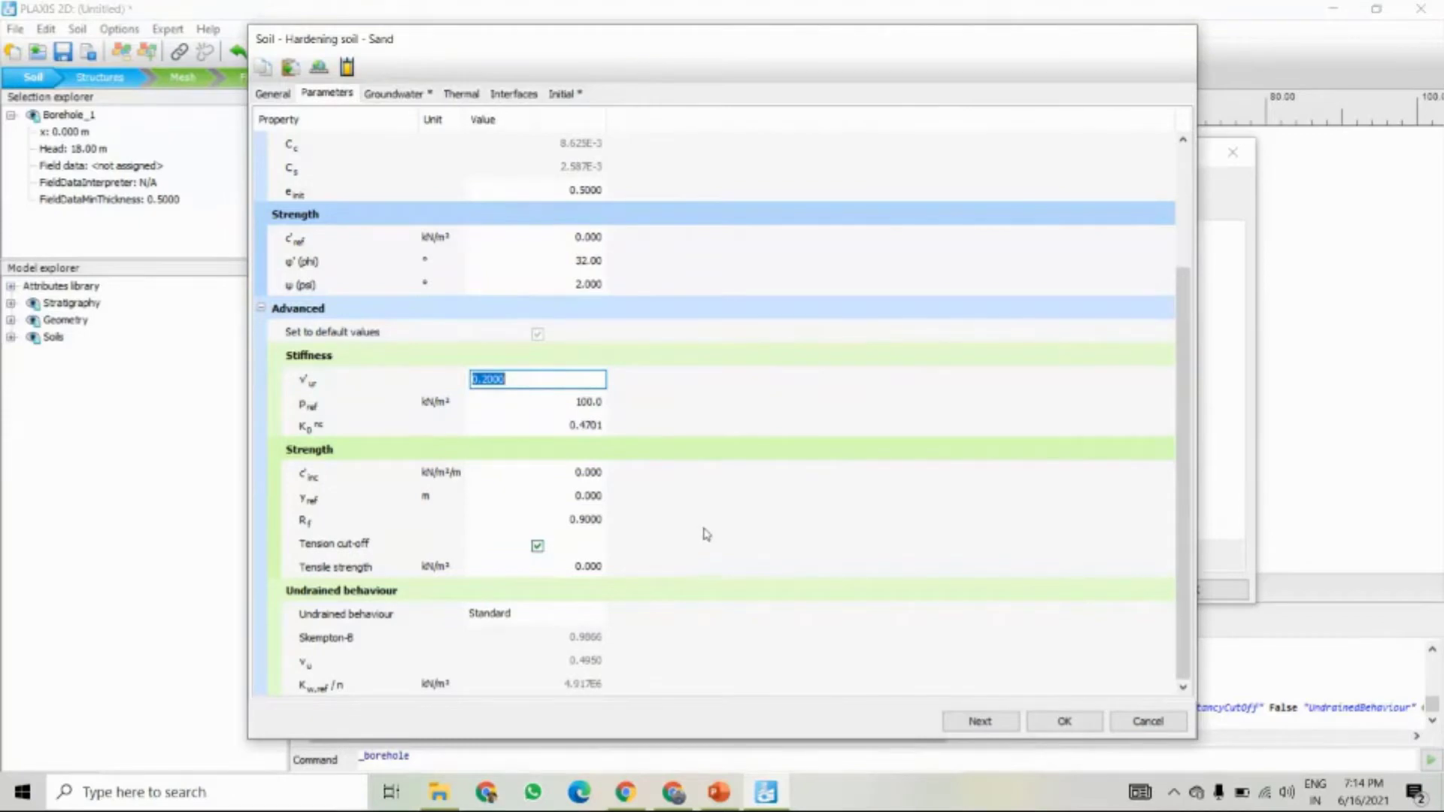
- Set the sand's horizontal and vertical permeabilities kx and ky to 1 m/day
click(398, 96)
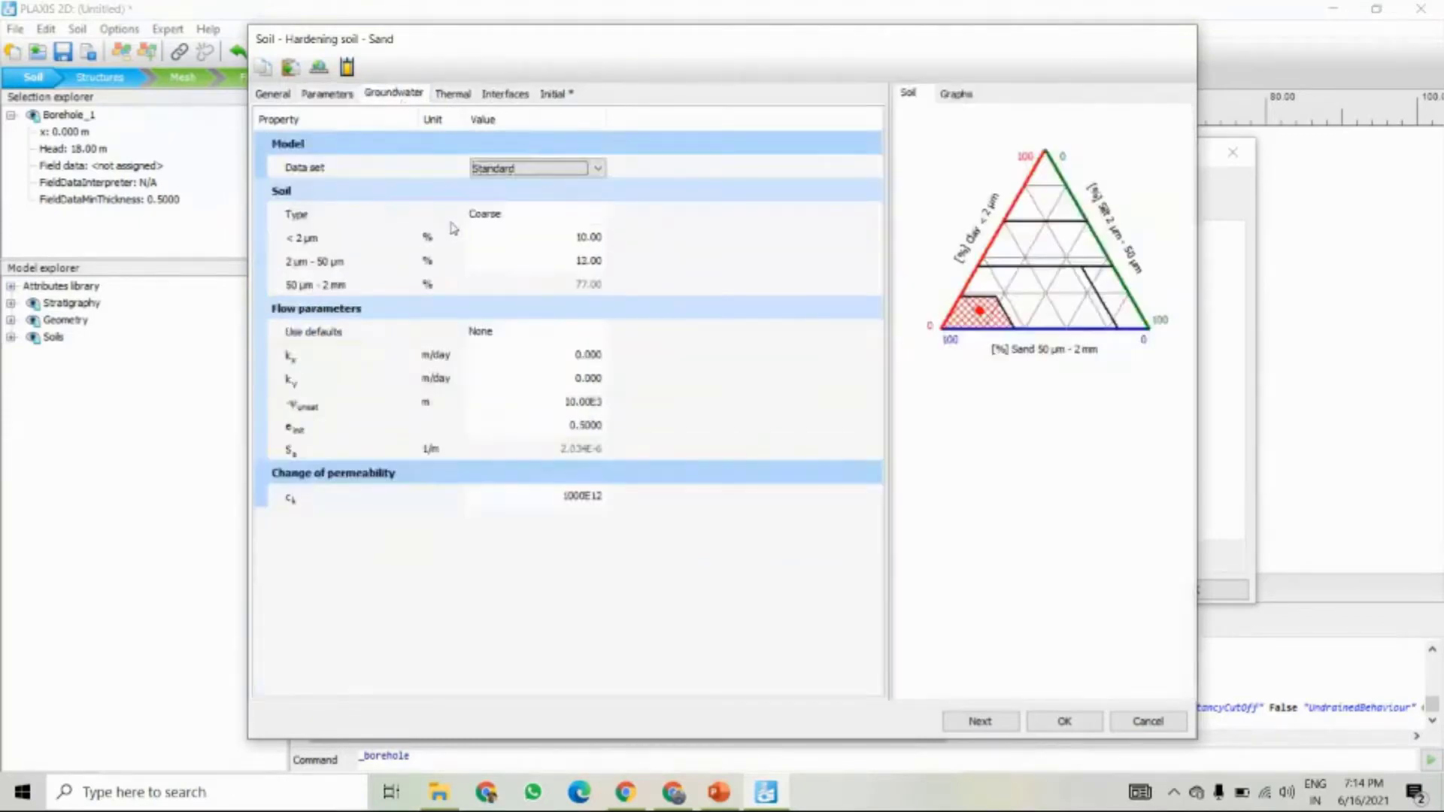
click(574, 357)
text(1)
key(Tab)
text(1)
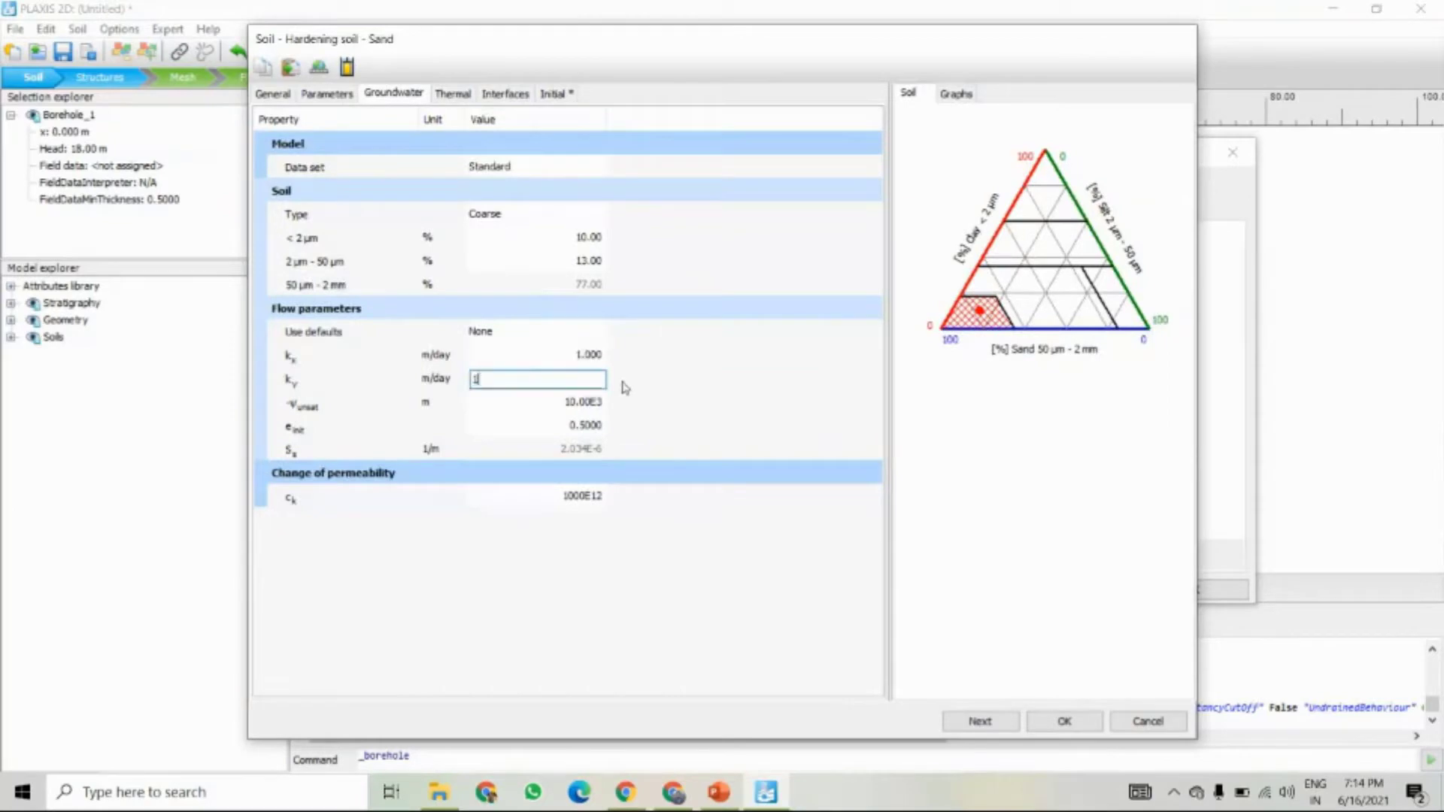
key(Tab)
key(Tab)
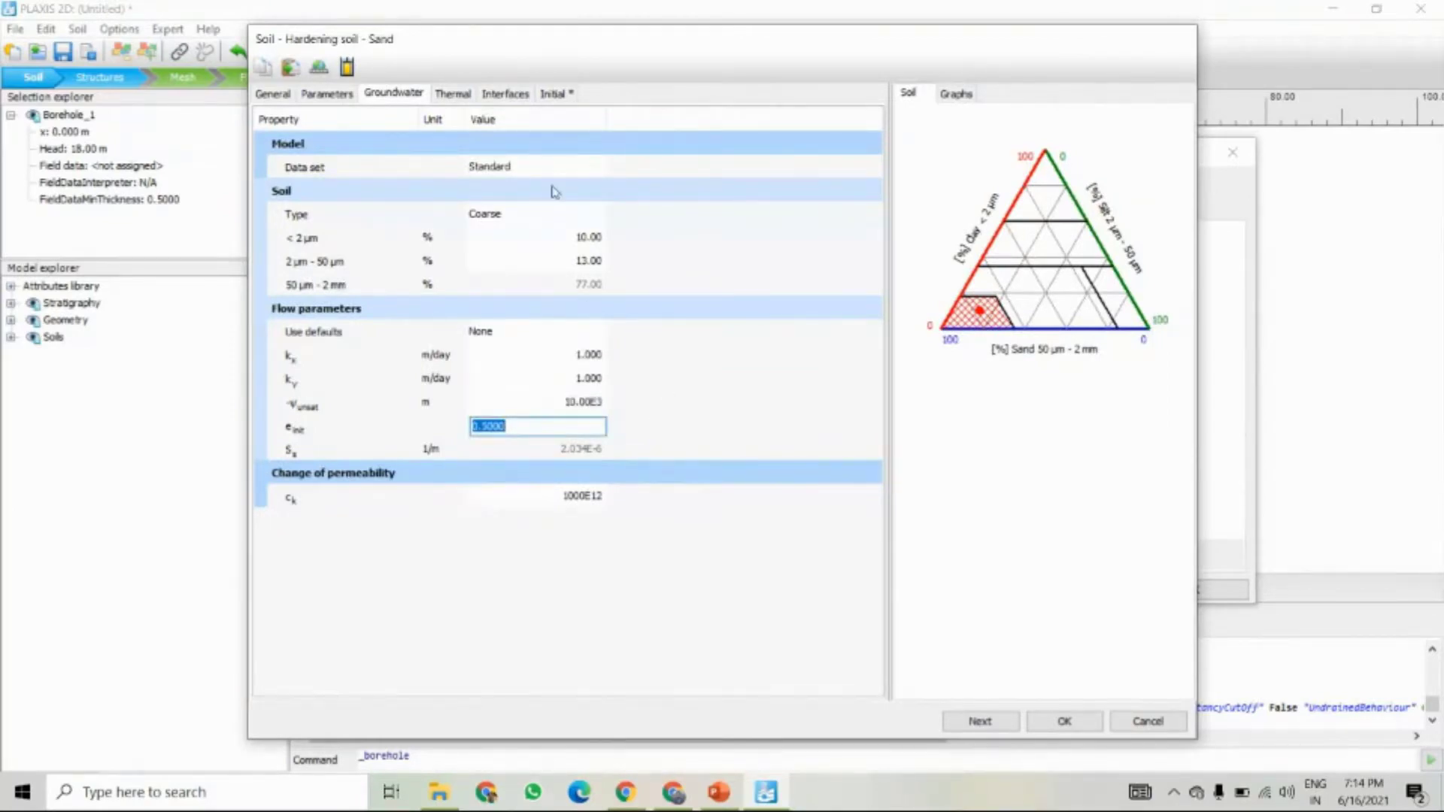
- Set the sand's interface strength to Manual with Rinter 0.67, keep the automatic K0 settings and save the material
click(461, 94)
click(494, 95)
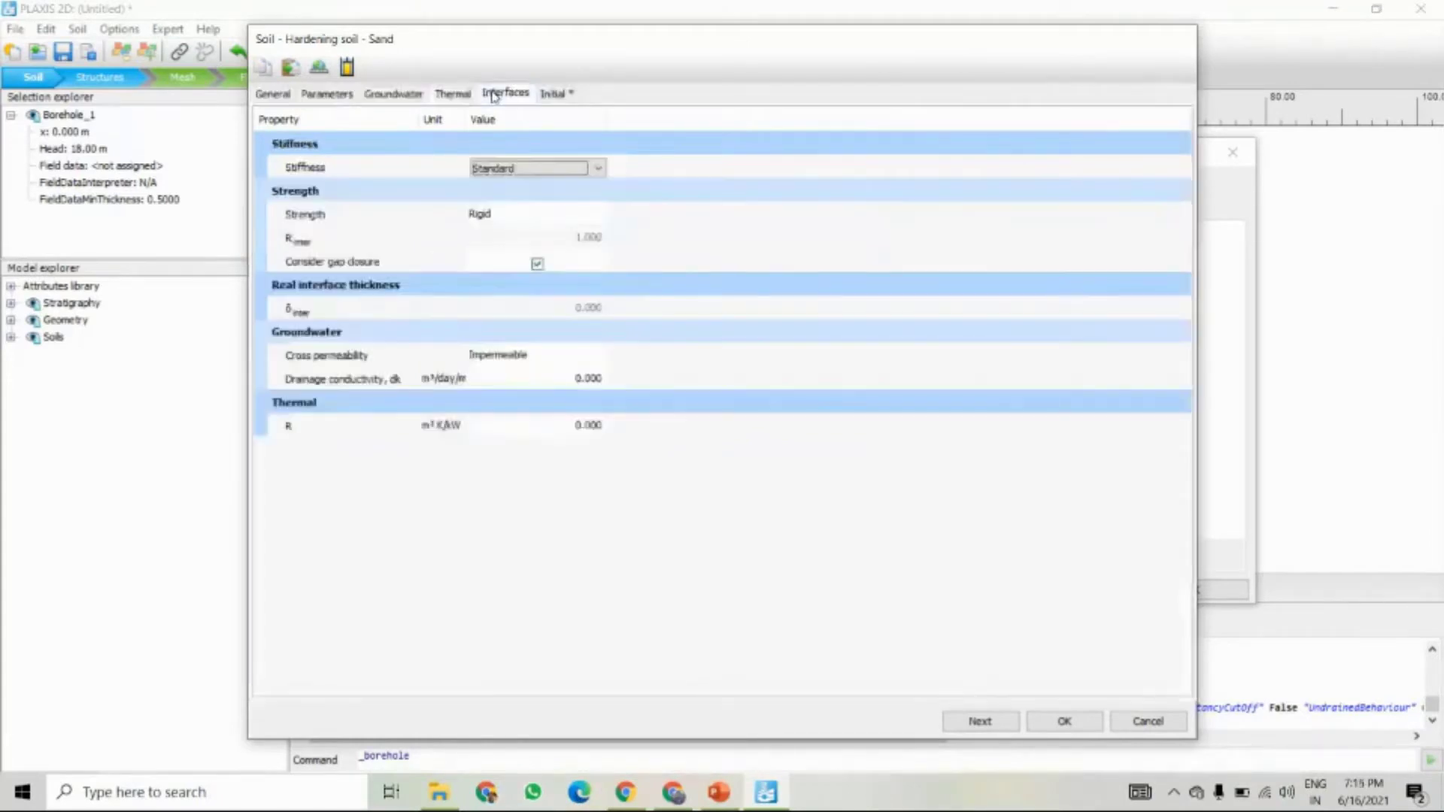
click(513, 218)
click(513, 216)
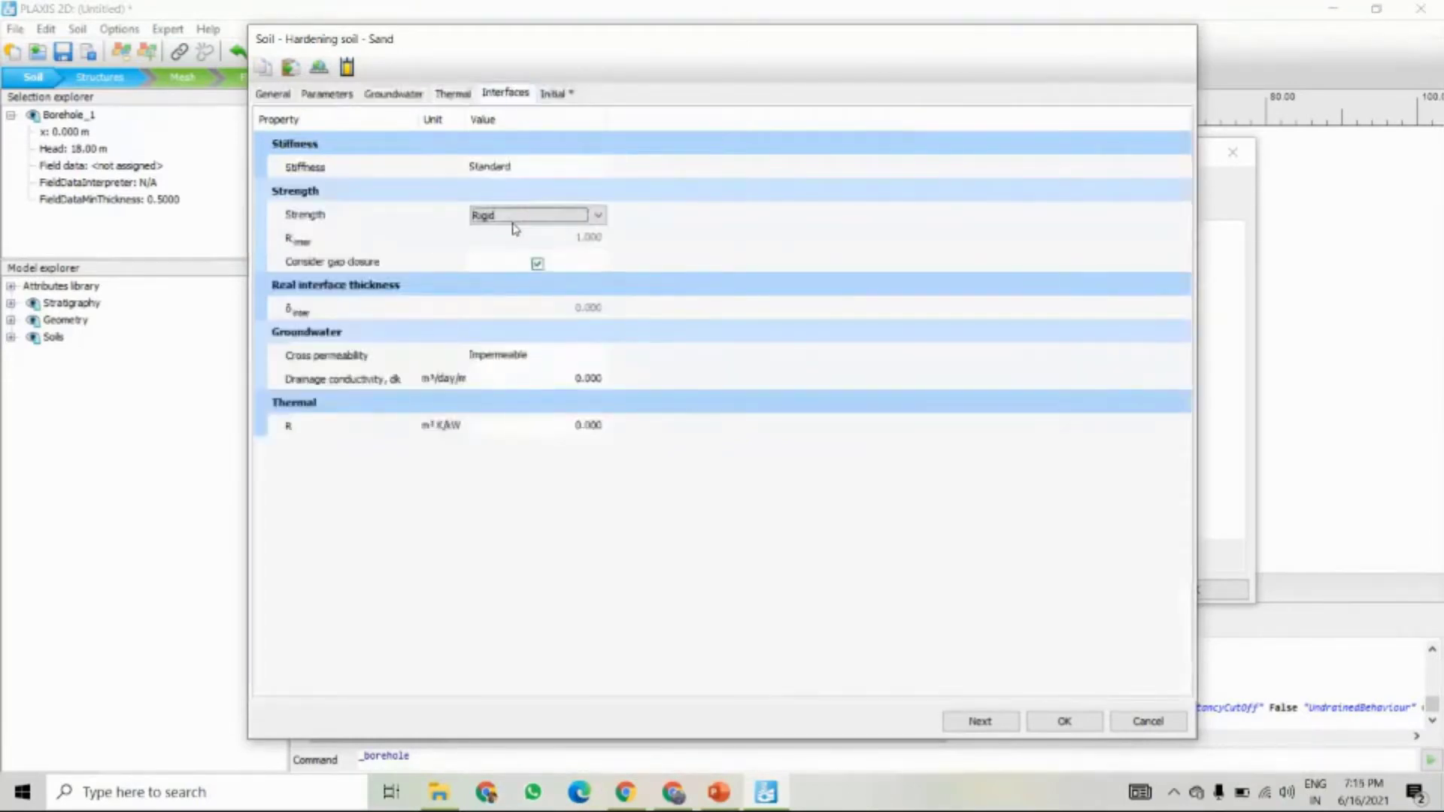
click(513, 215)
click(489, 239)
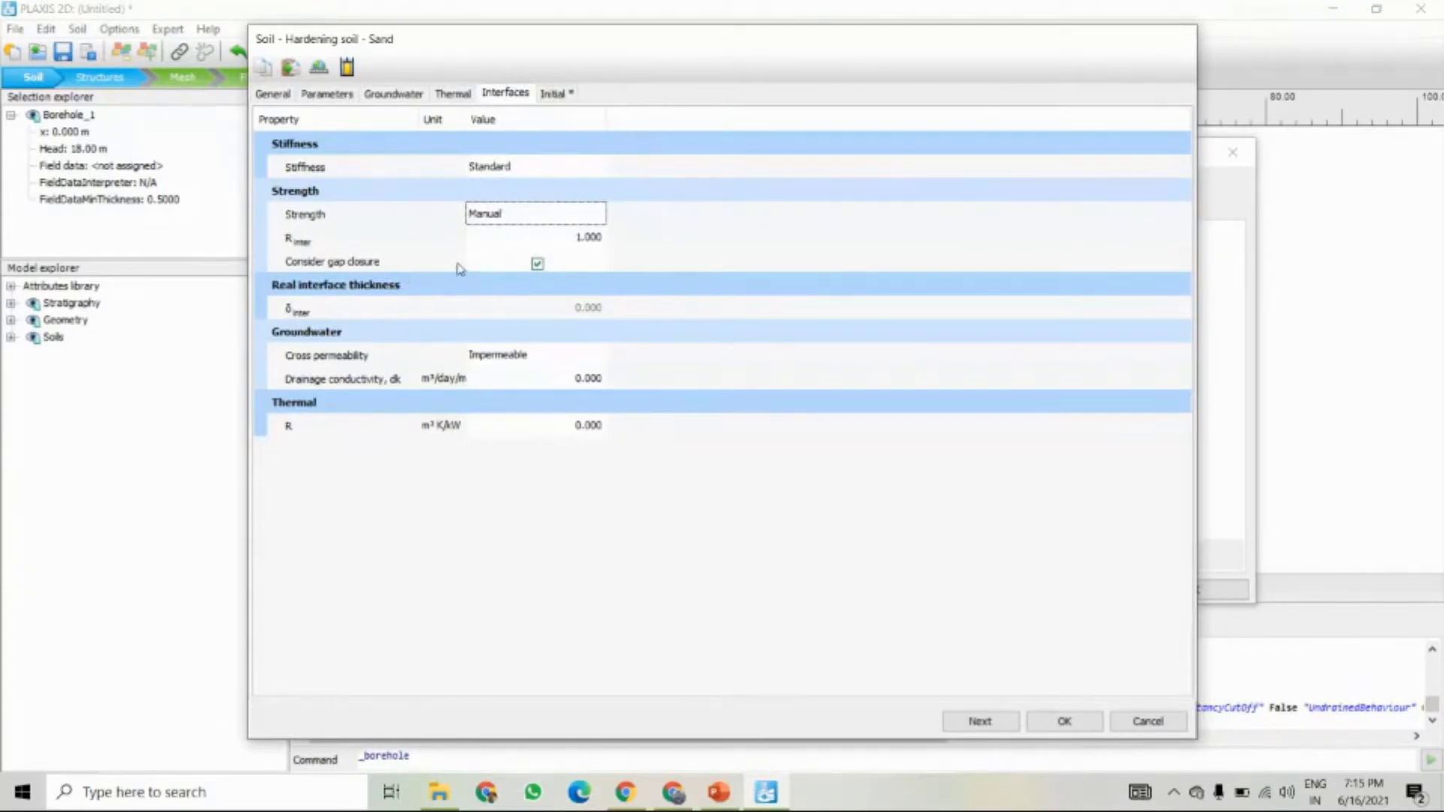
click(525, 247)
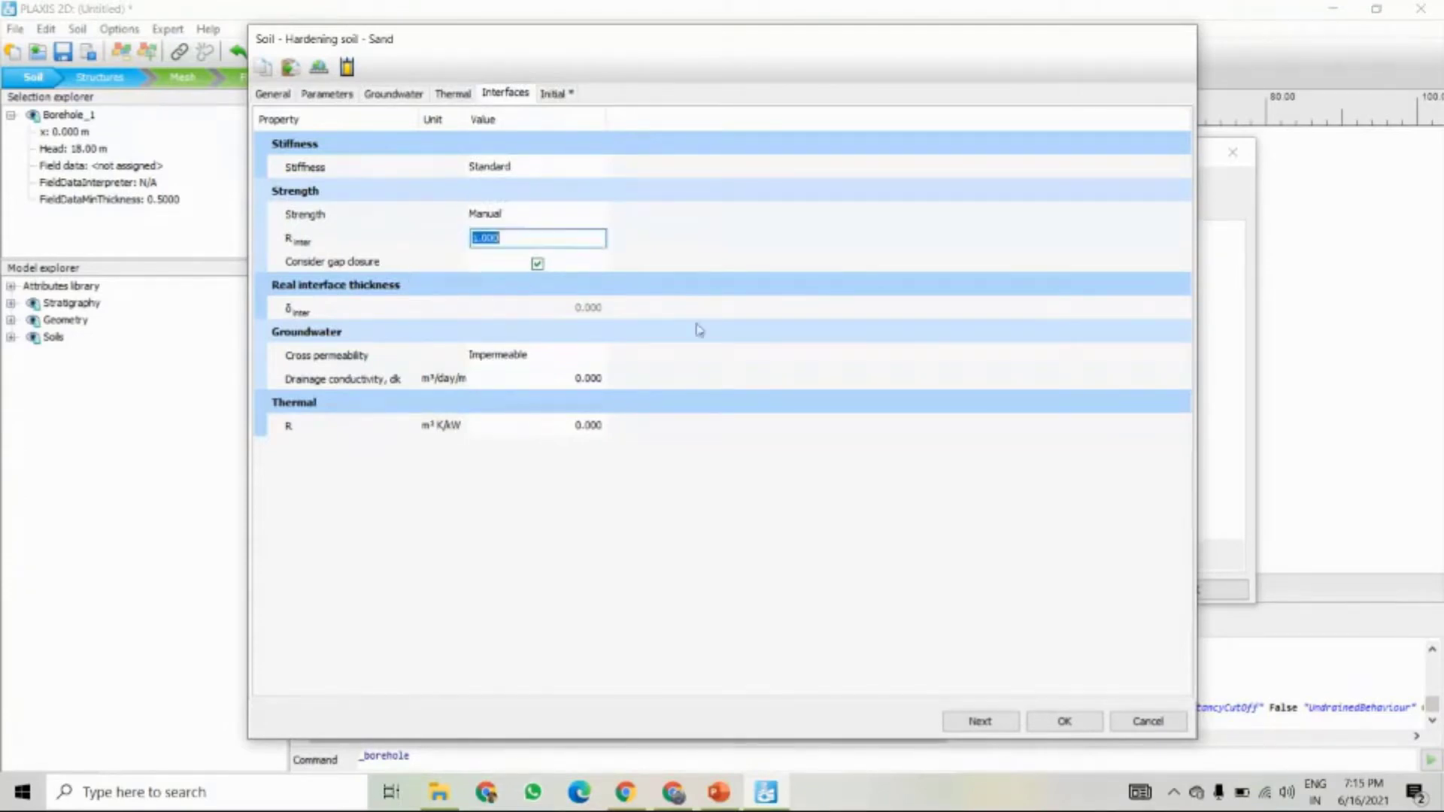
text(0.67)
key(Return)
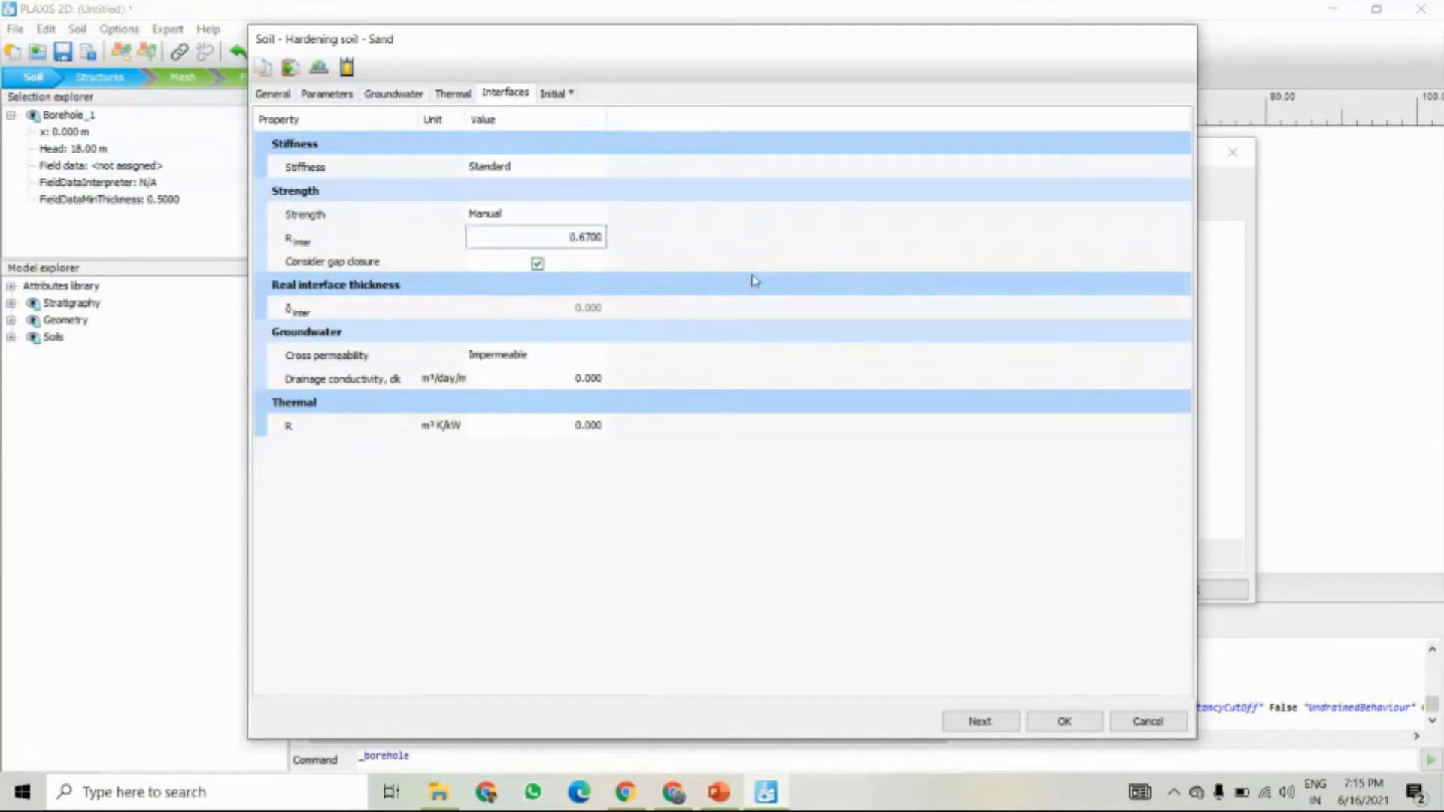
click(549, 92)
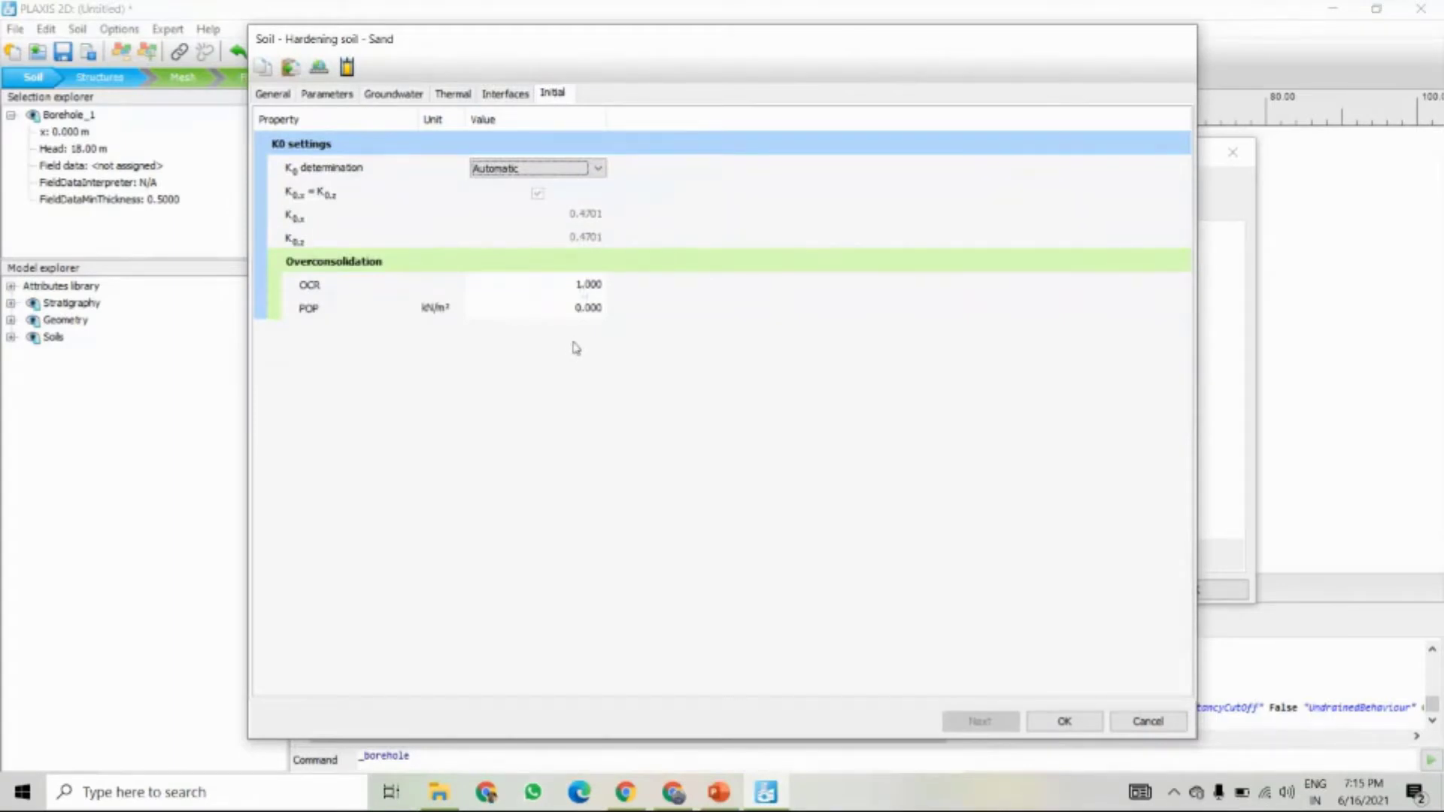
click(1065, 721)
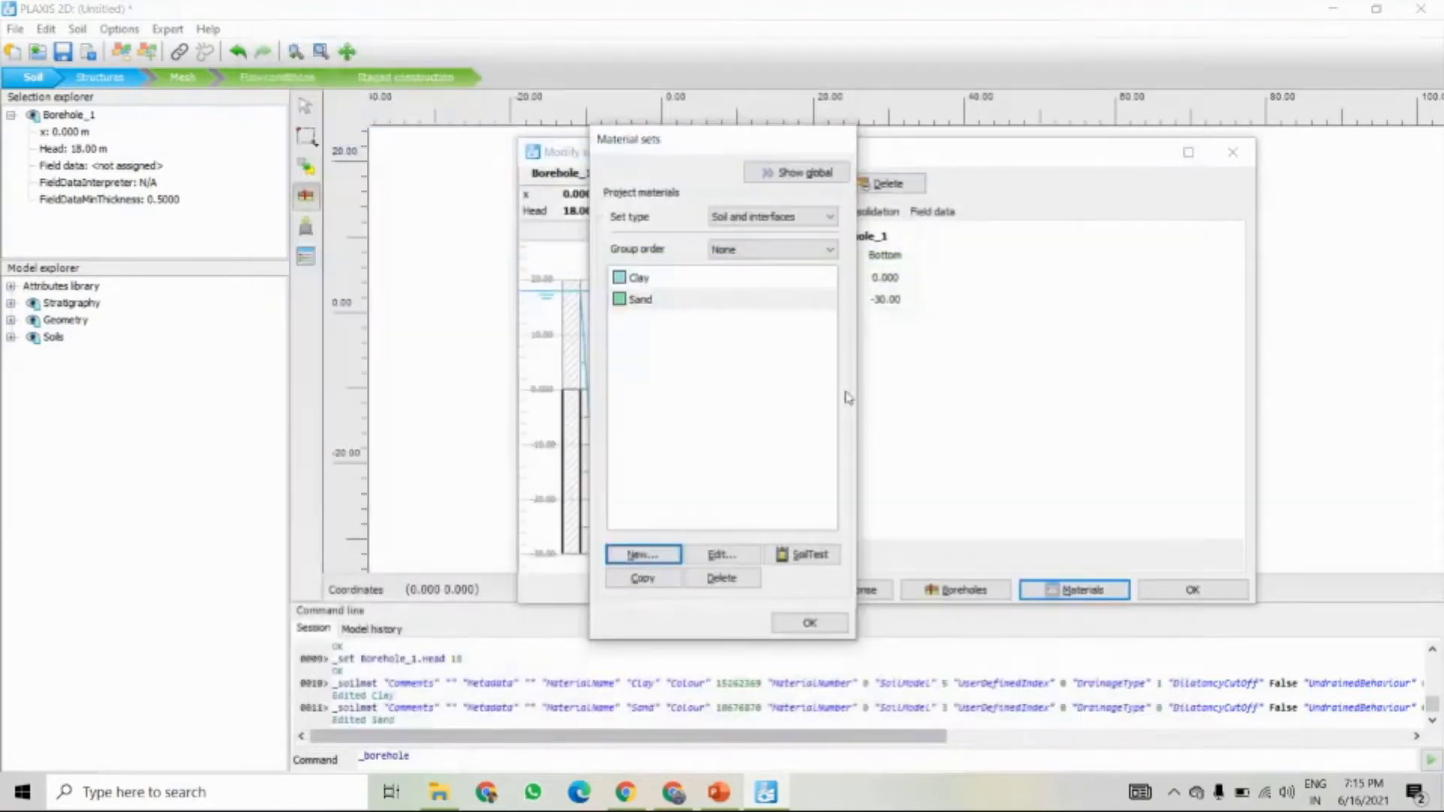
- Assign Clay to the upper soil layer and Sand to the lower layer of Borehole_1, and close the soil layer definition
drag(707, 152, 954, 141)
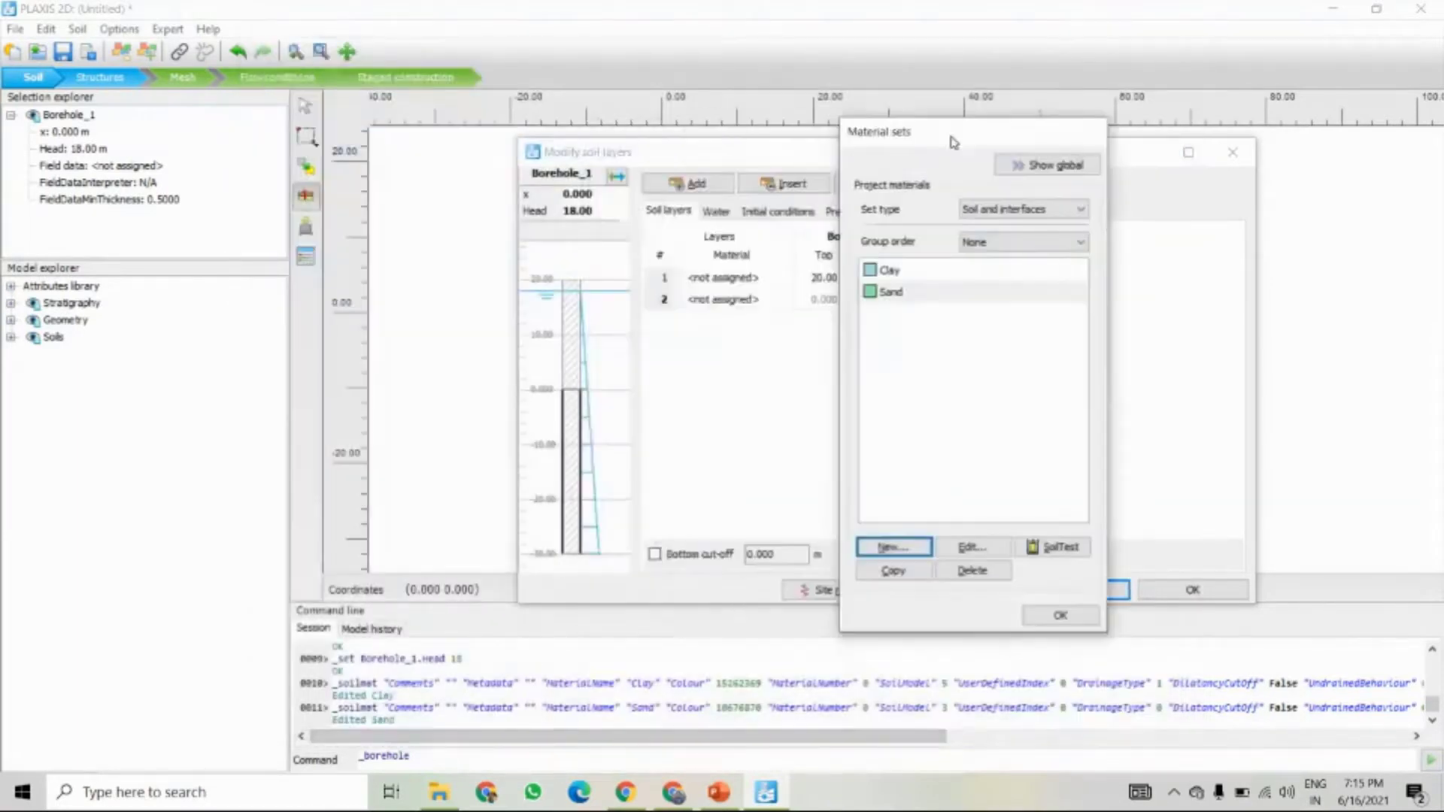
click(1061, 616)
click(749, 278)
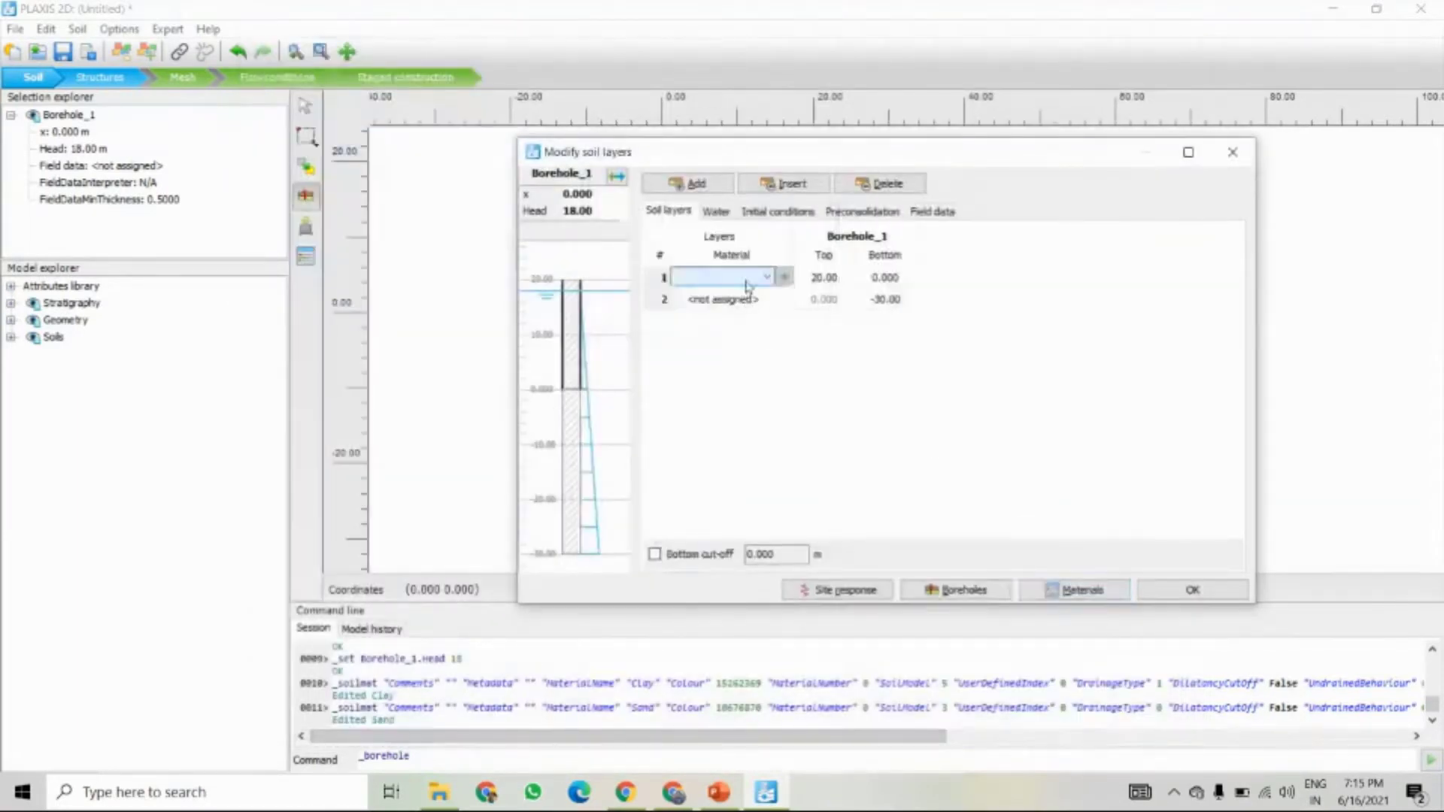
click(782, 277)
click(724, 295)
click(725, 299)
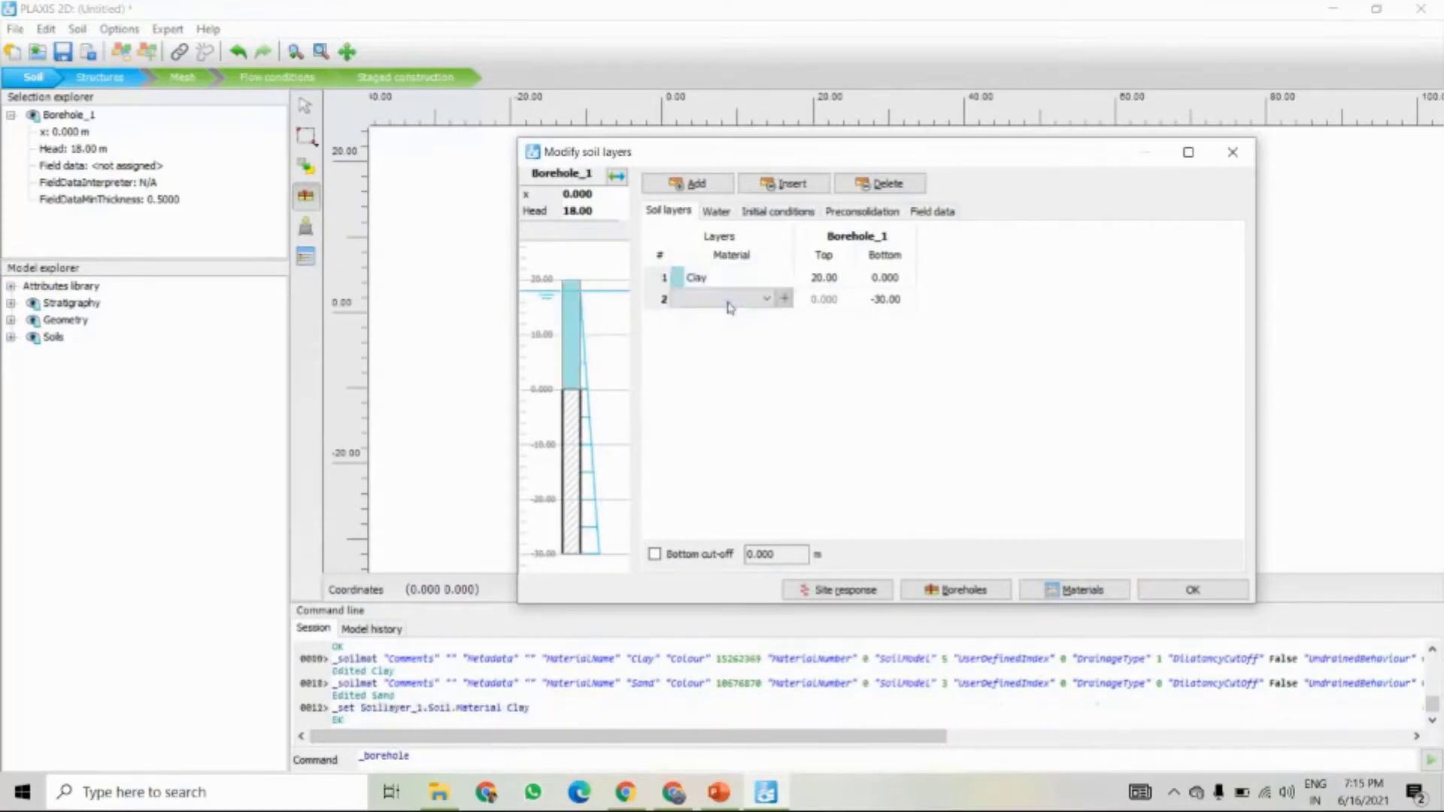
click(733, 304)
click(717, 329)
click(726, 300)
click(716, 326)
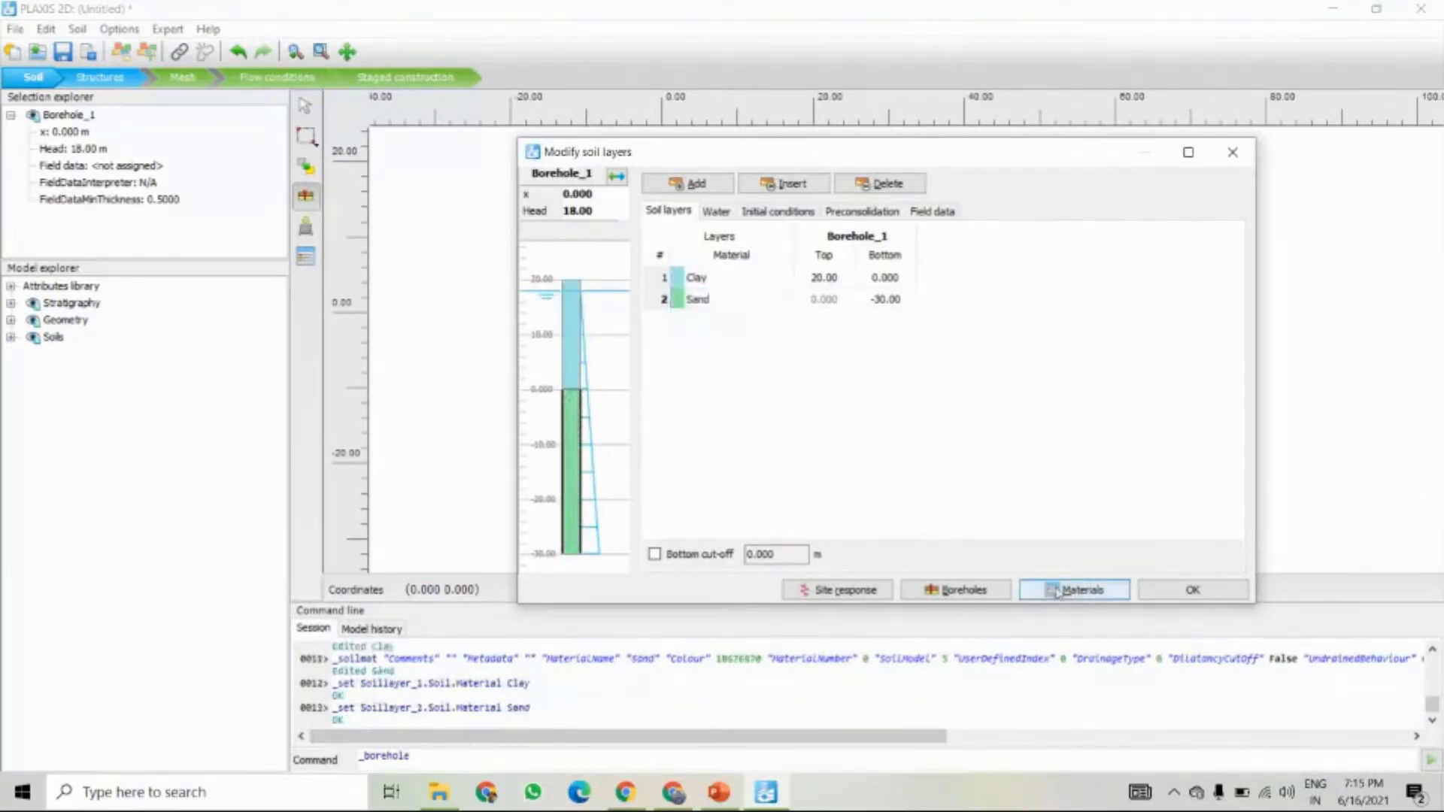
click(1189, 590)
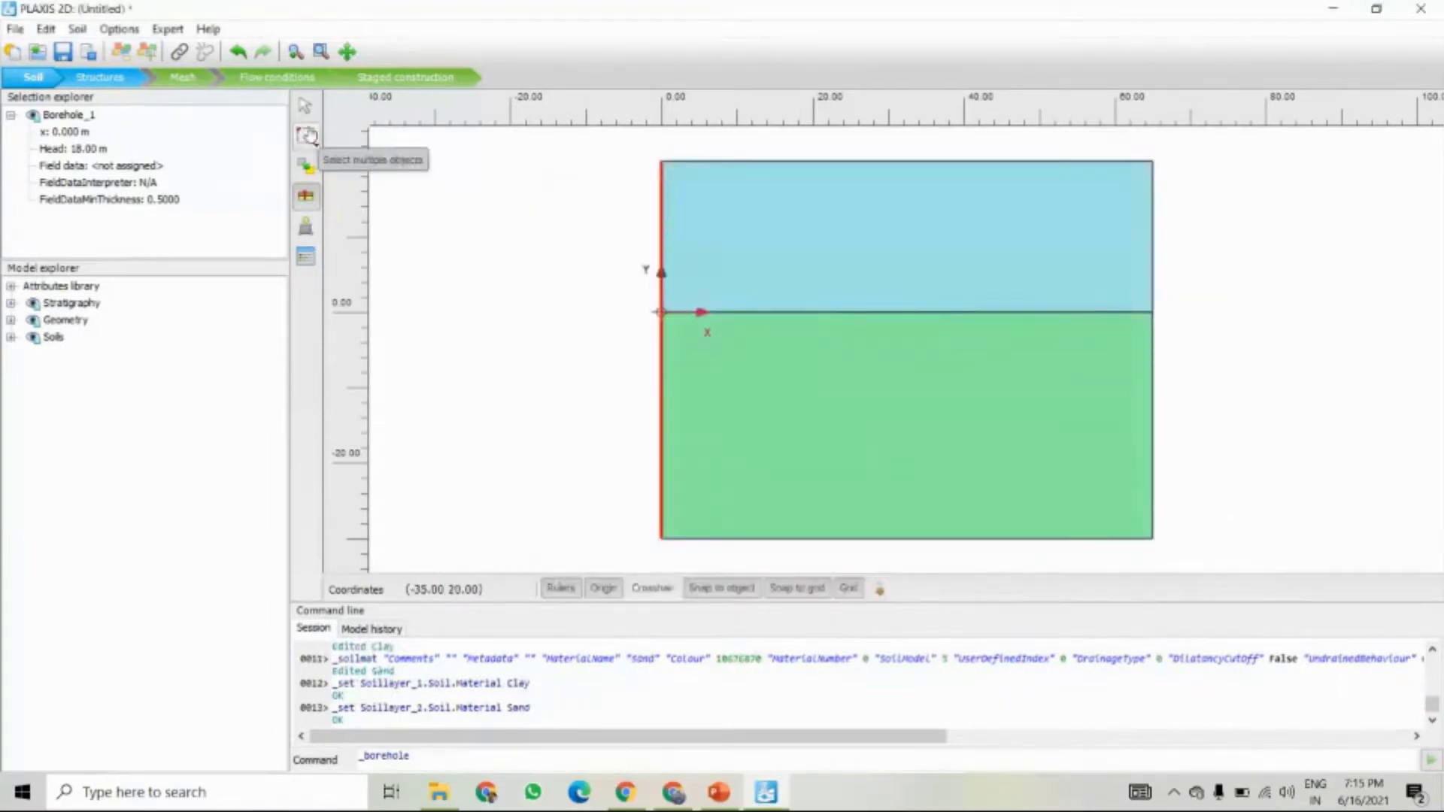
- Select the clay and sand layers in turn to check the soil geometry and the material assigned to each
click(305, 107)
scroll(626, 285, down, 2)
click(610, 306)
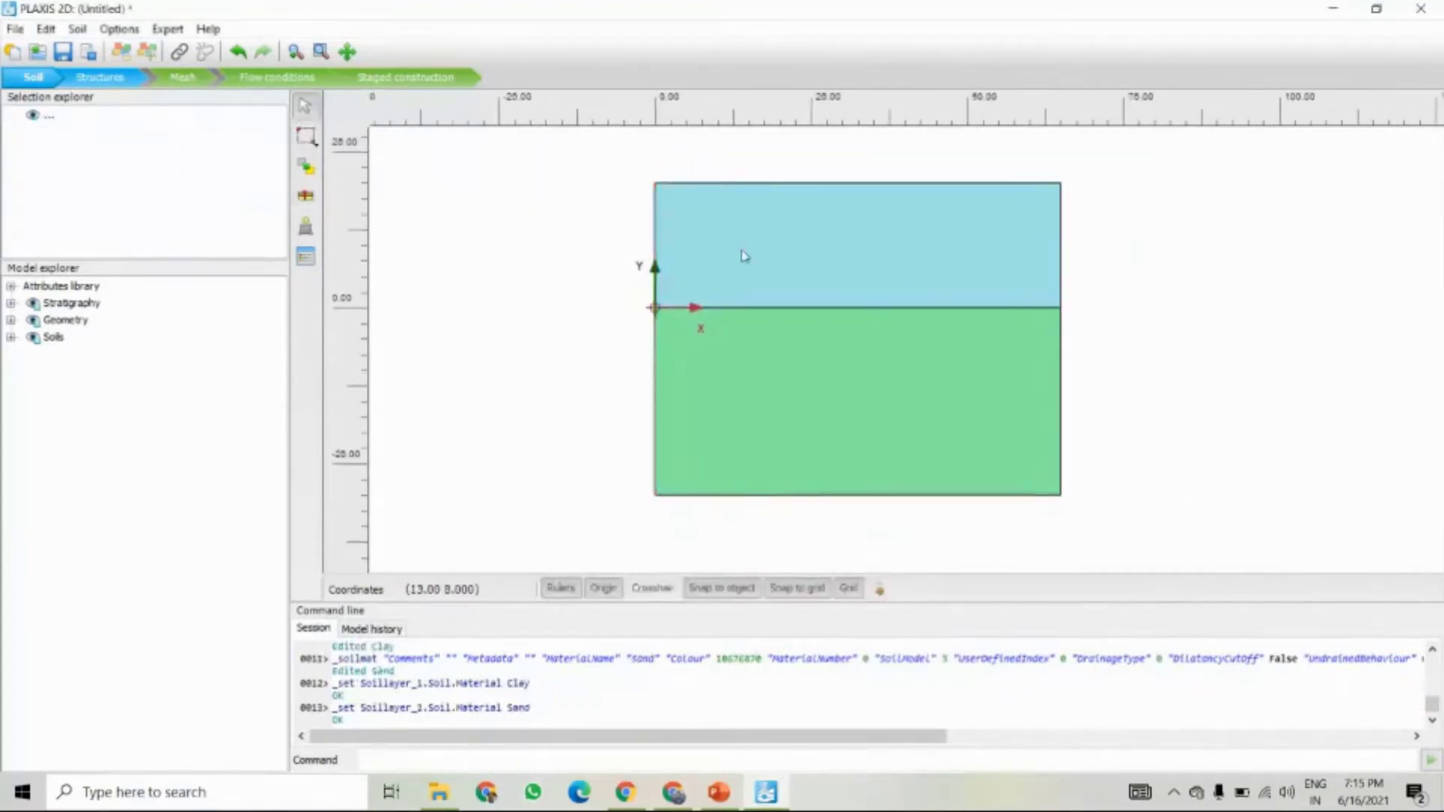
click(753, 218)
click(796, 392)
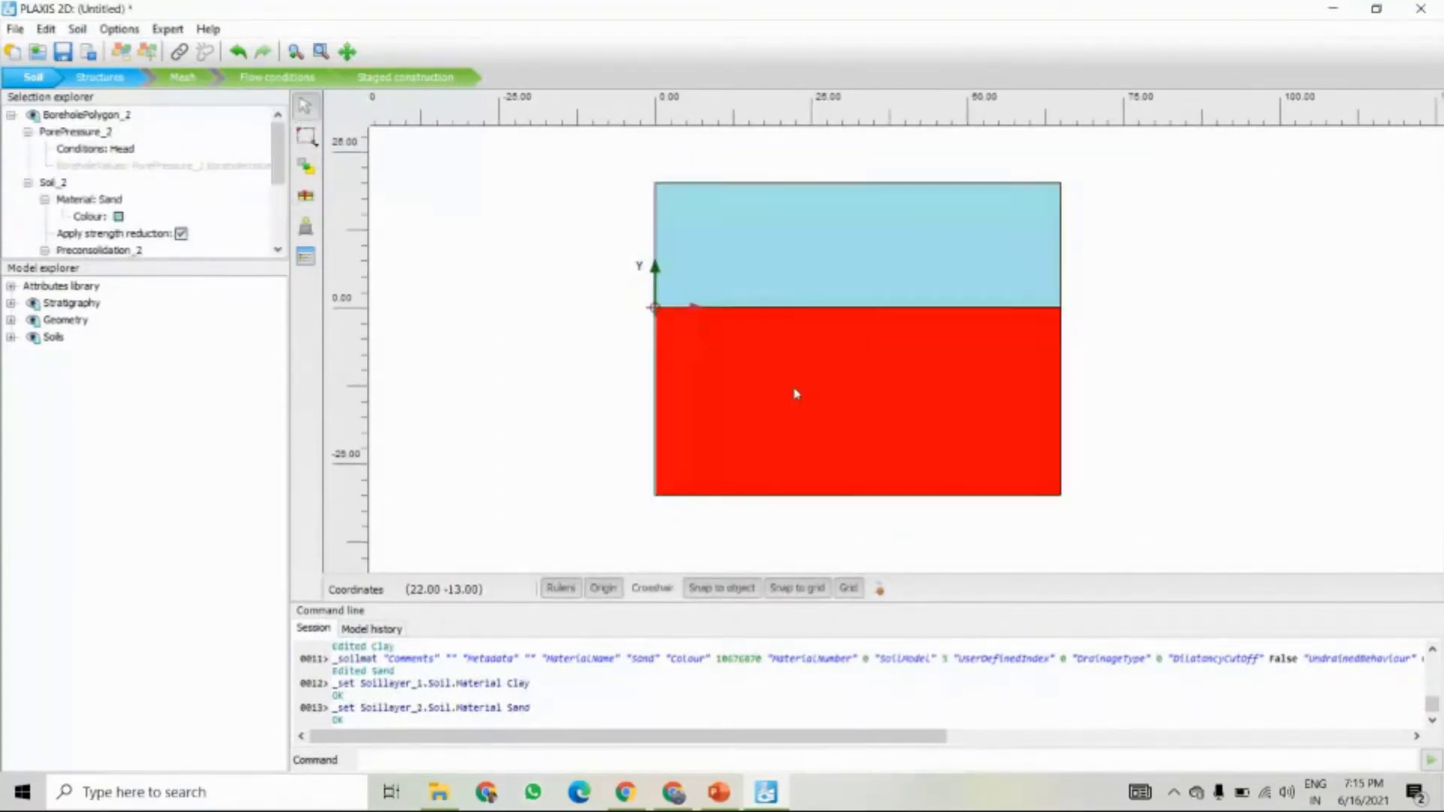
click(1096, 354)
click(839, 268)
click(824, 353)
click(1076, 360)
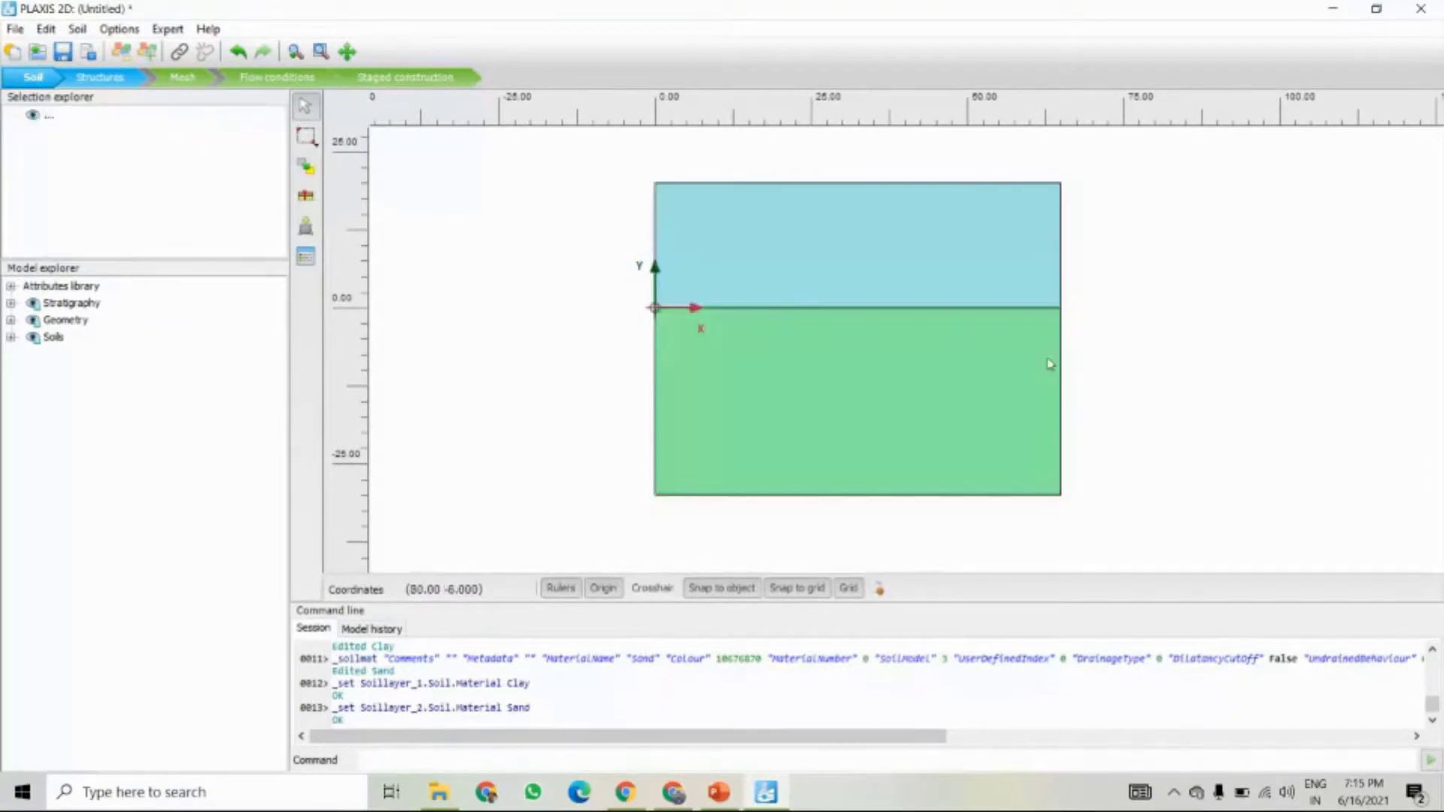
scroll(797, 369, up, 1)
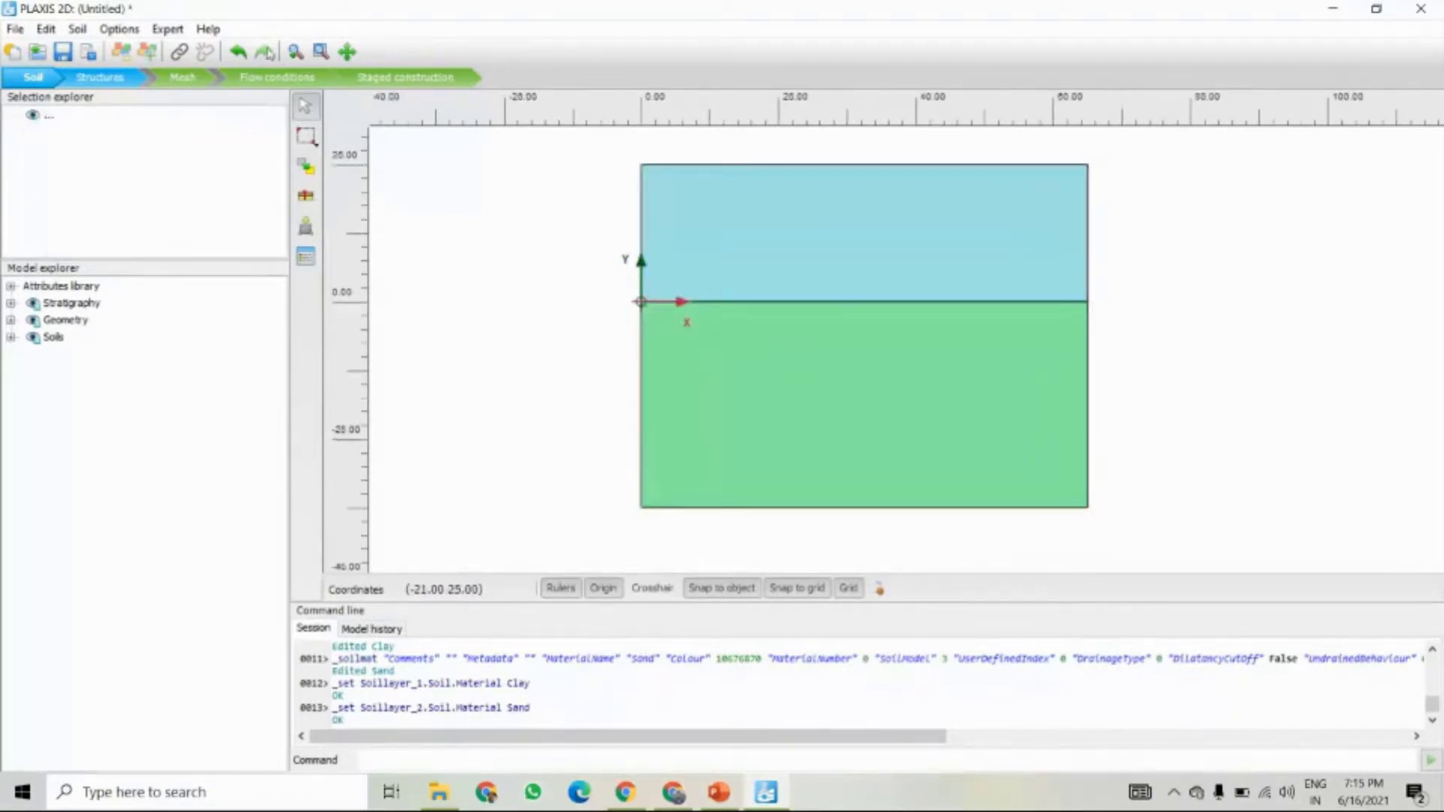
click(321, 52)
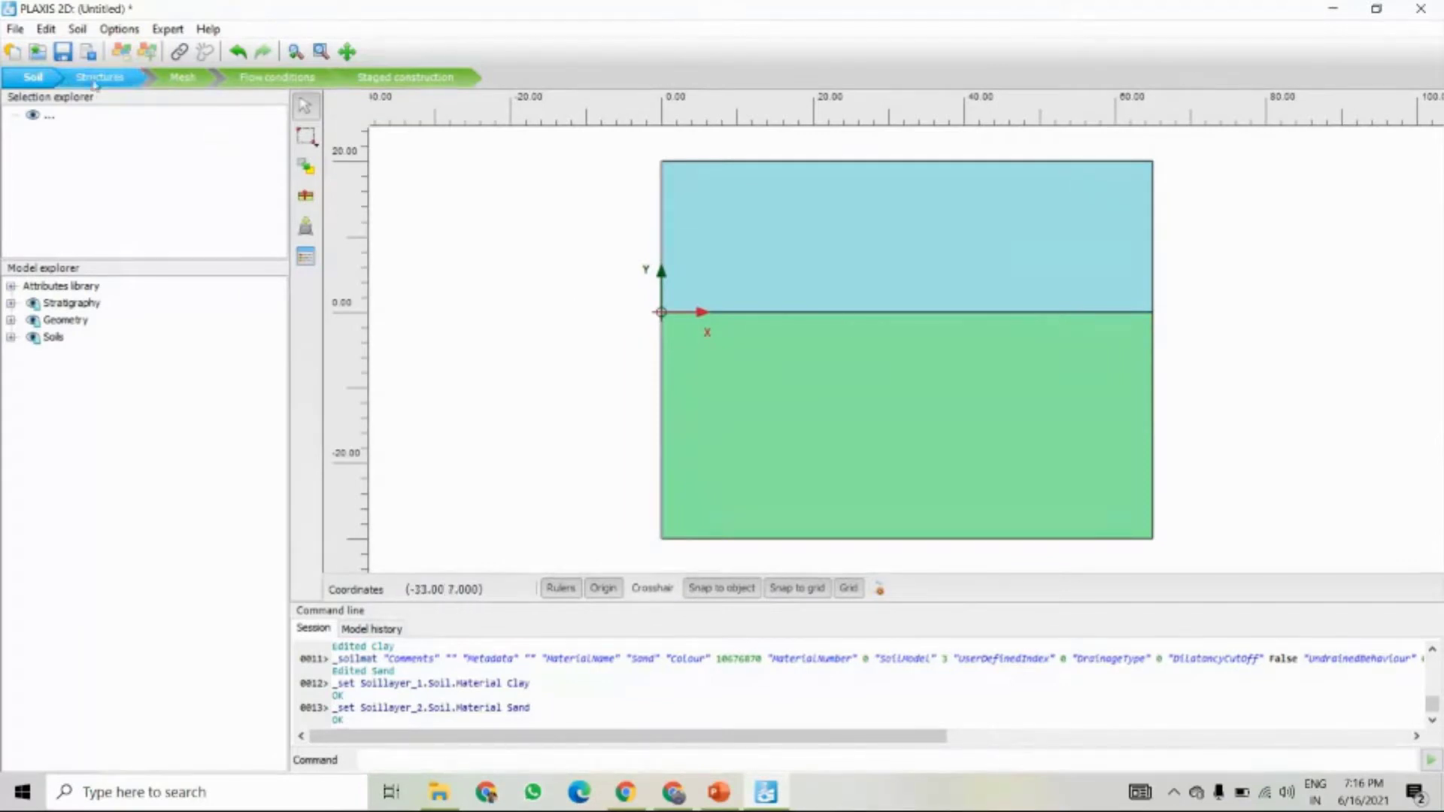
- In Structures mode, draw a vertical plate for the diaphragm wall from (50, 20) to (50, -10)
click(96, 80)
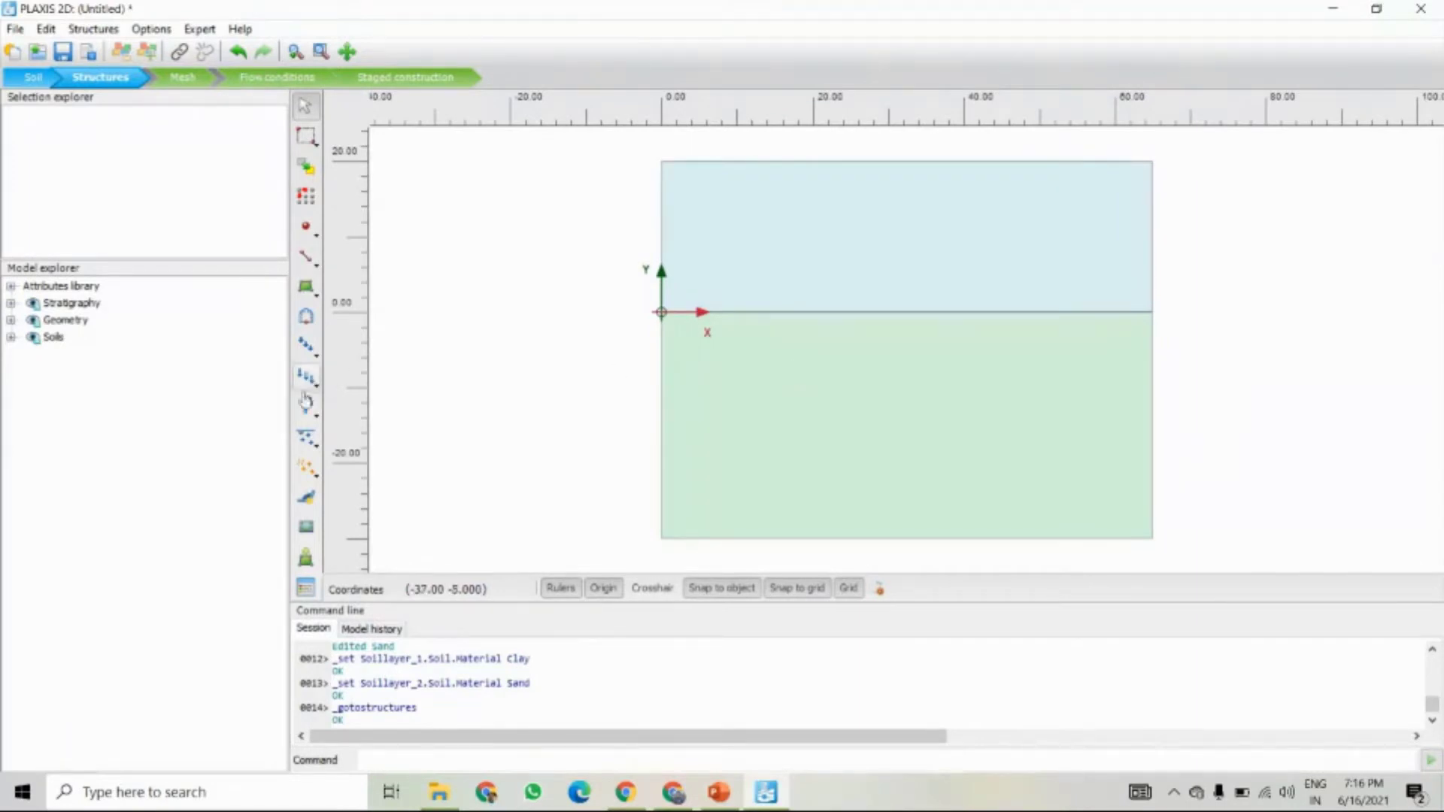
click(307, 410)
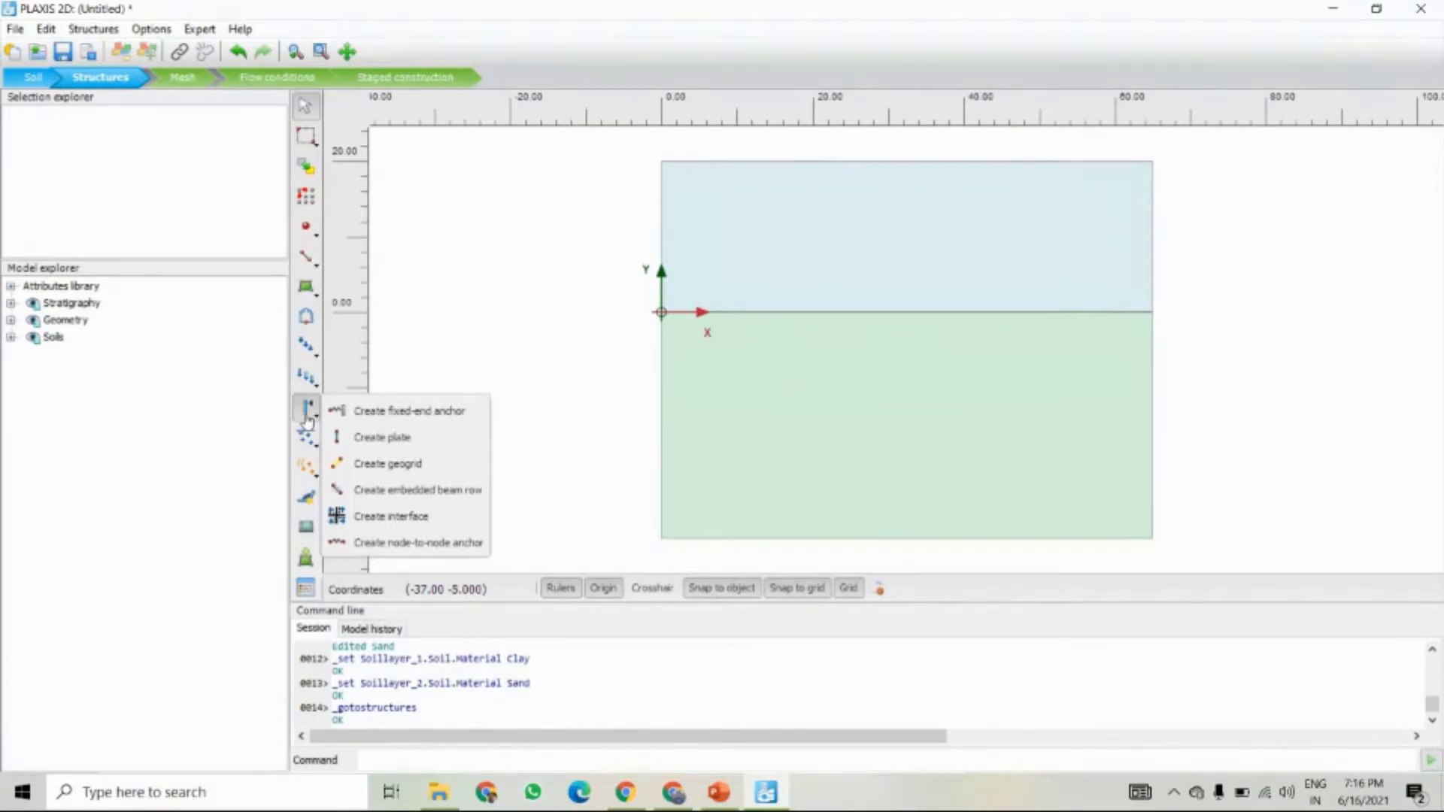
click(308, 377)
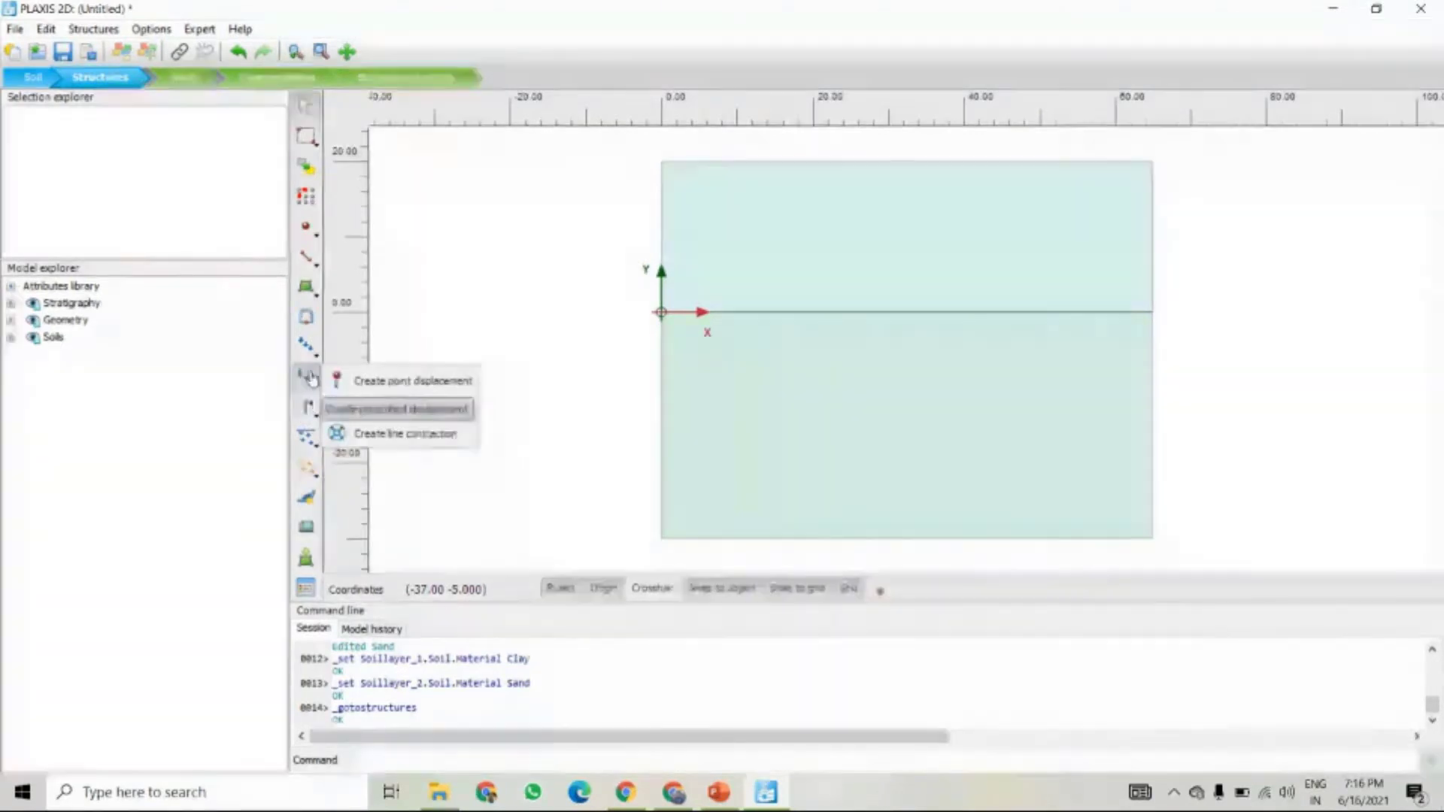
click(313, 363)
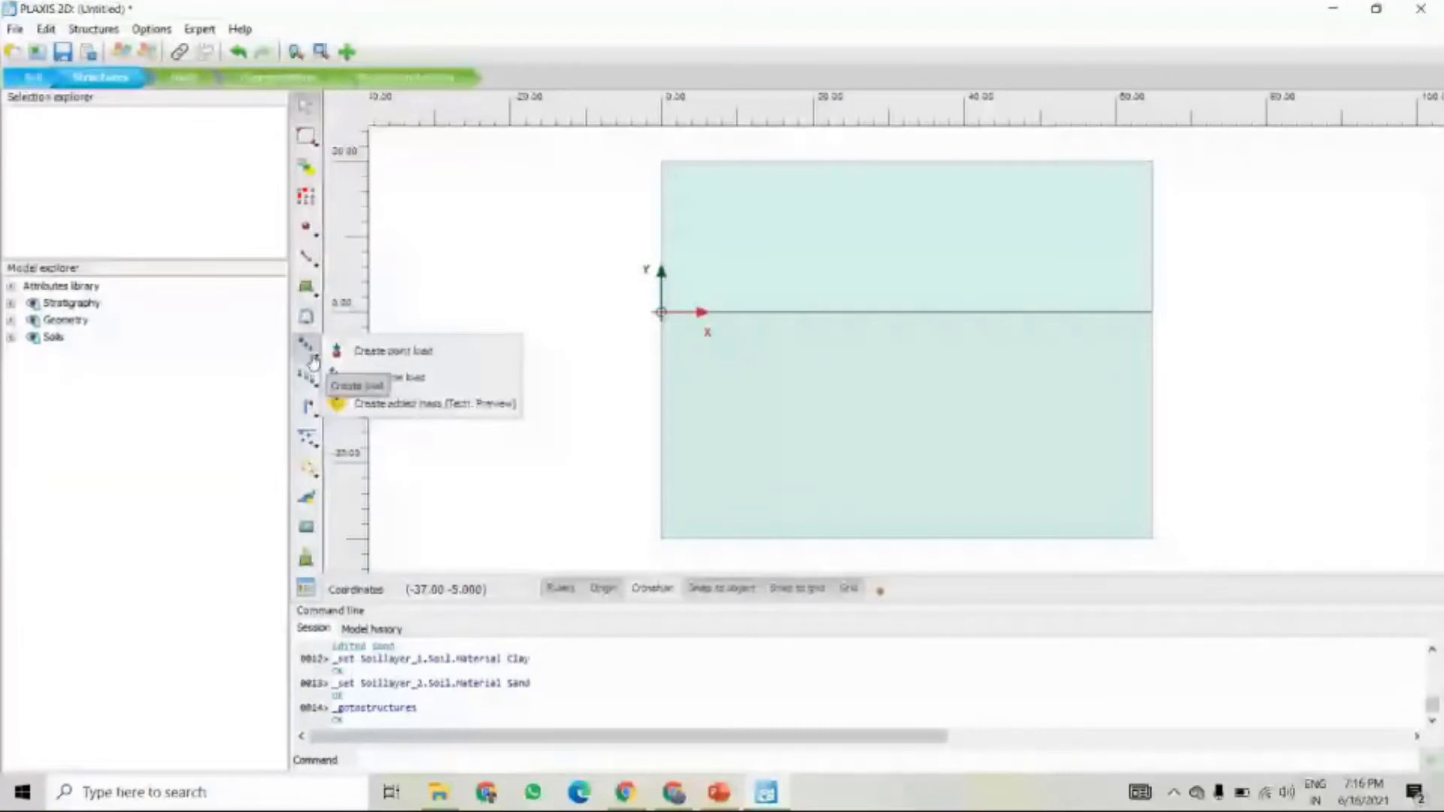
click(309, 408)
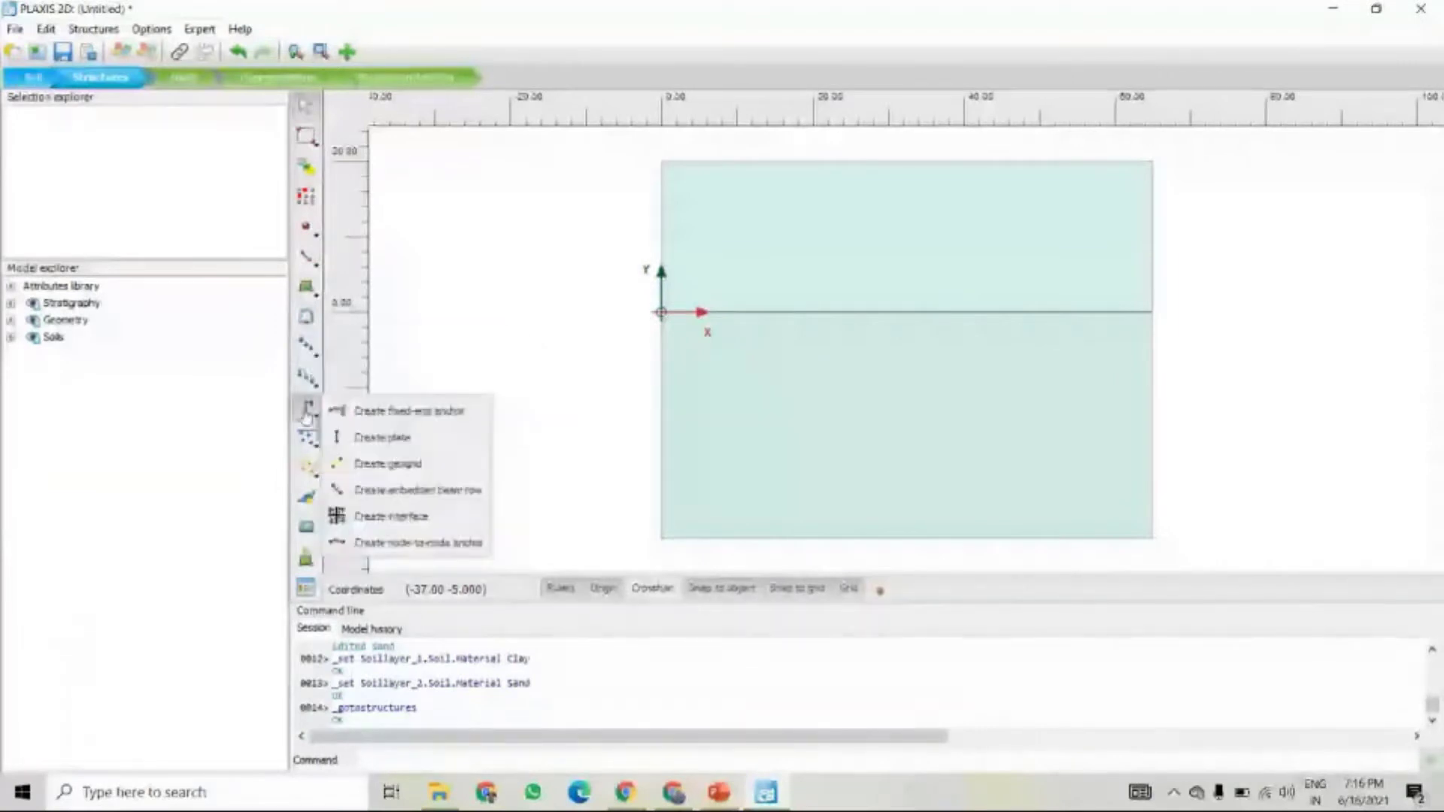
click(378, 439)
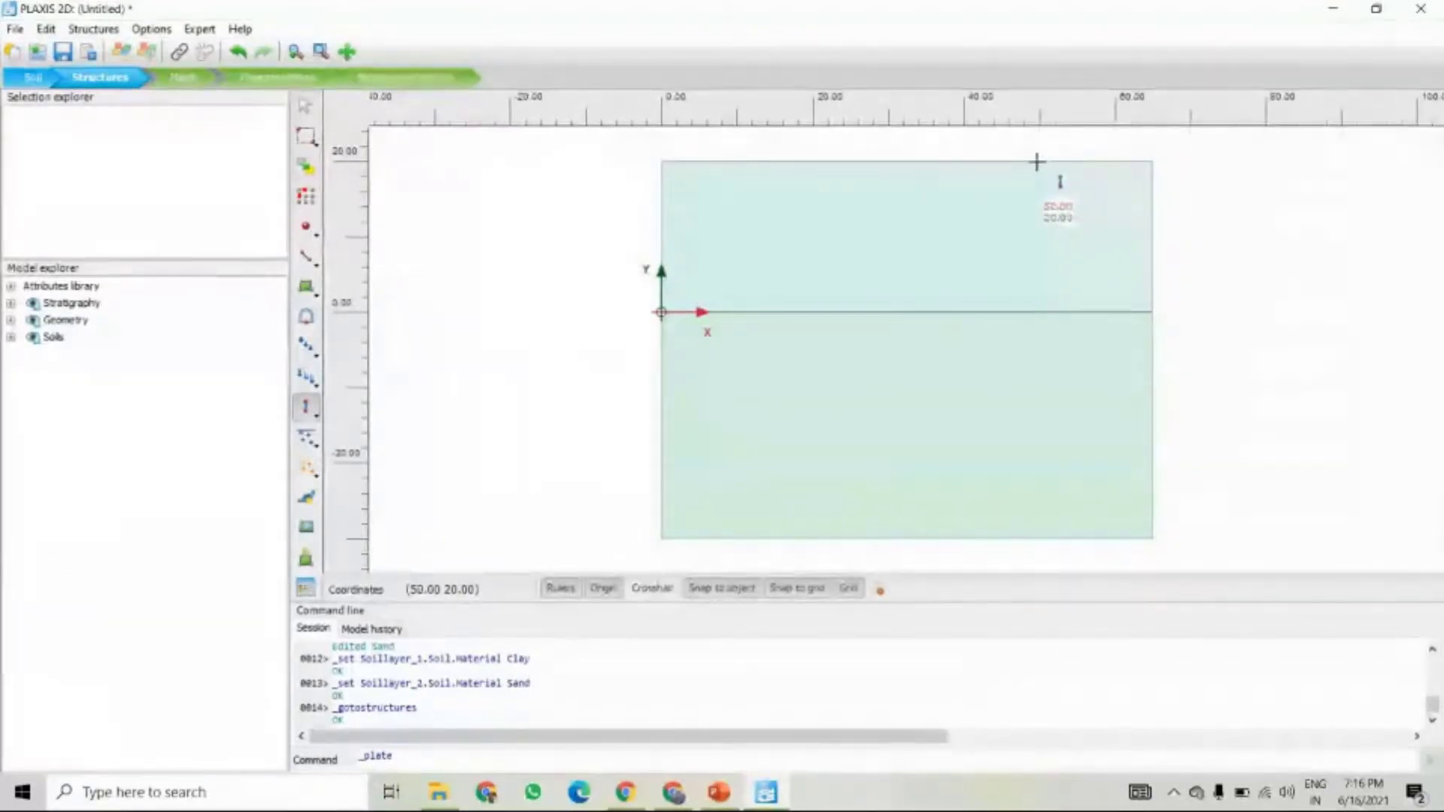
click(1038, 161)
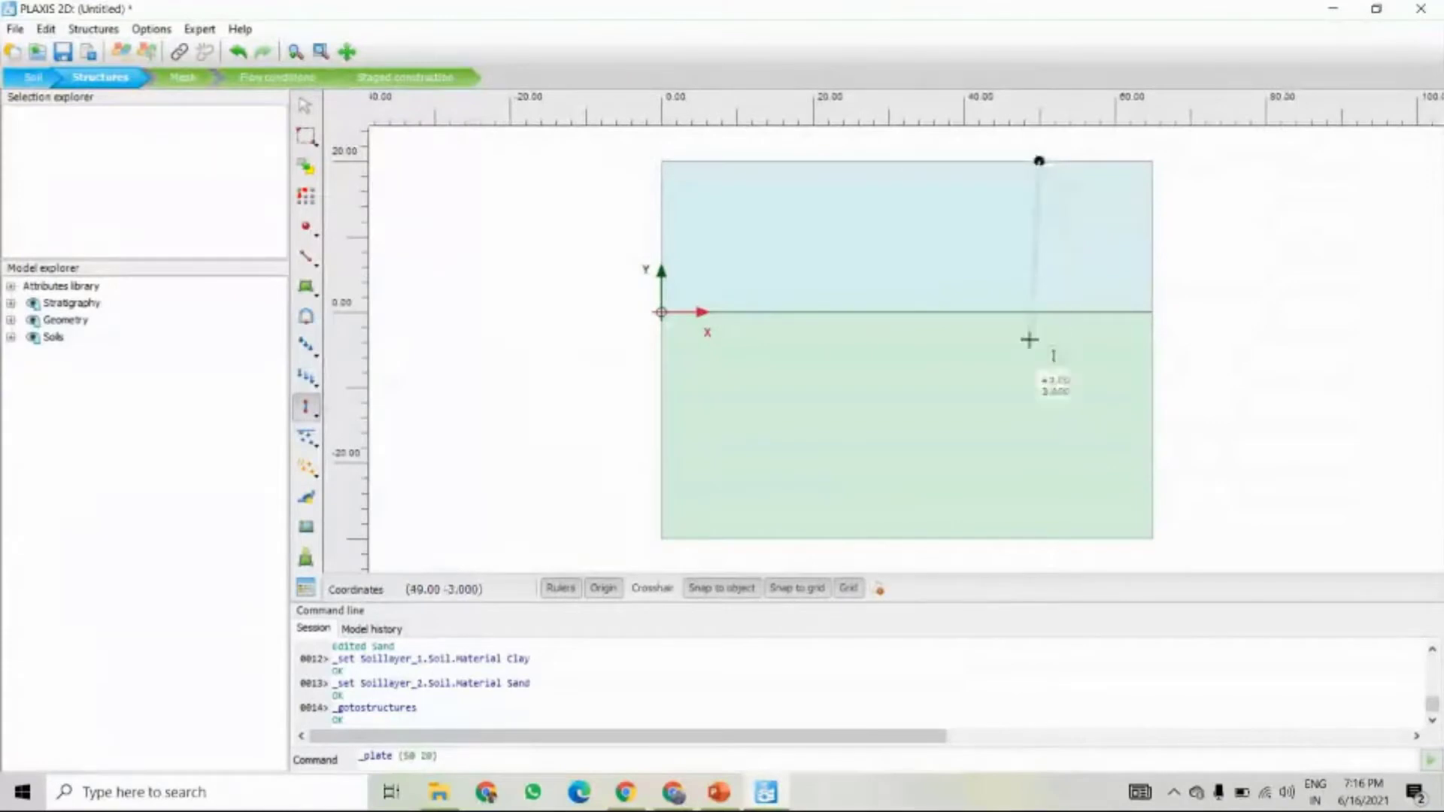
click(1041, 387)
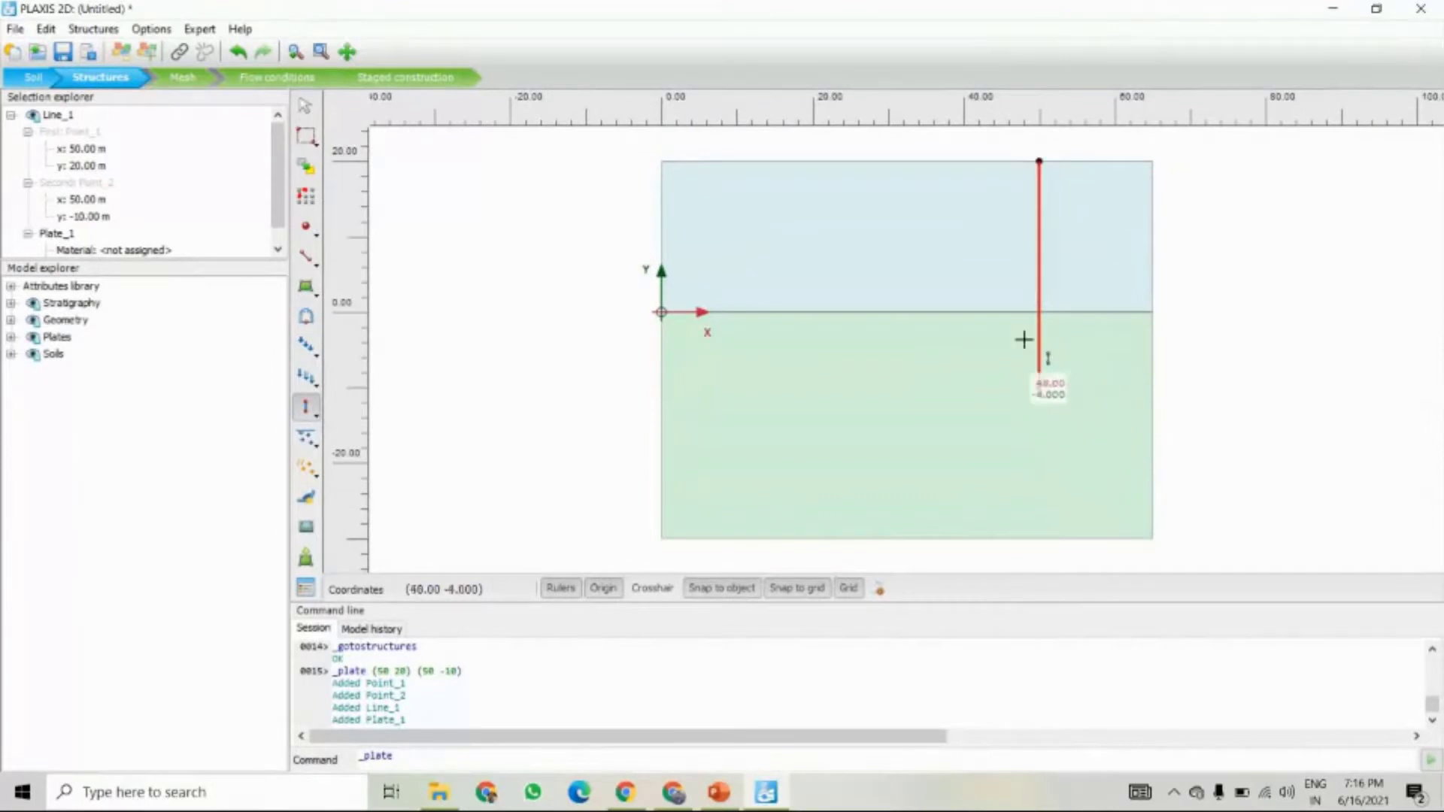
scroll(1029, 335, down, 1)
drag(960, 372, 941, 377)
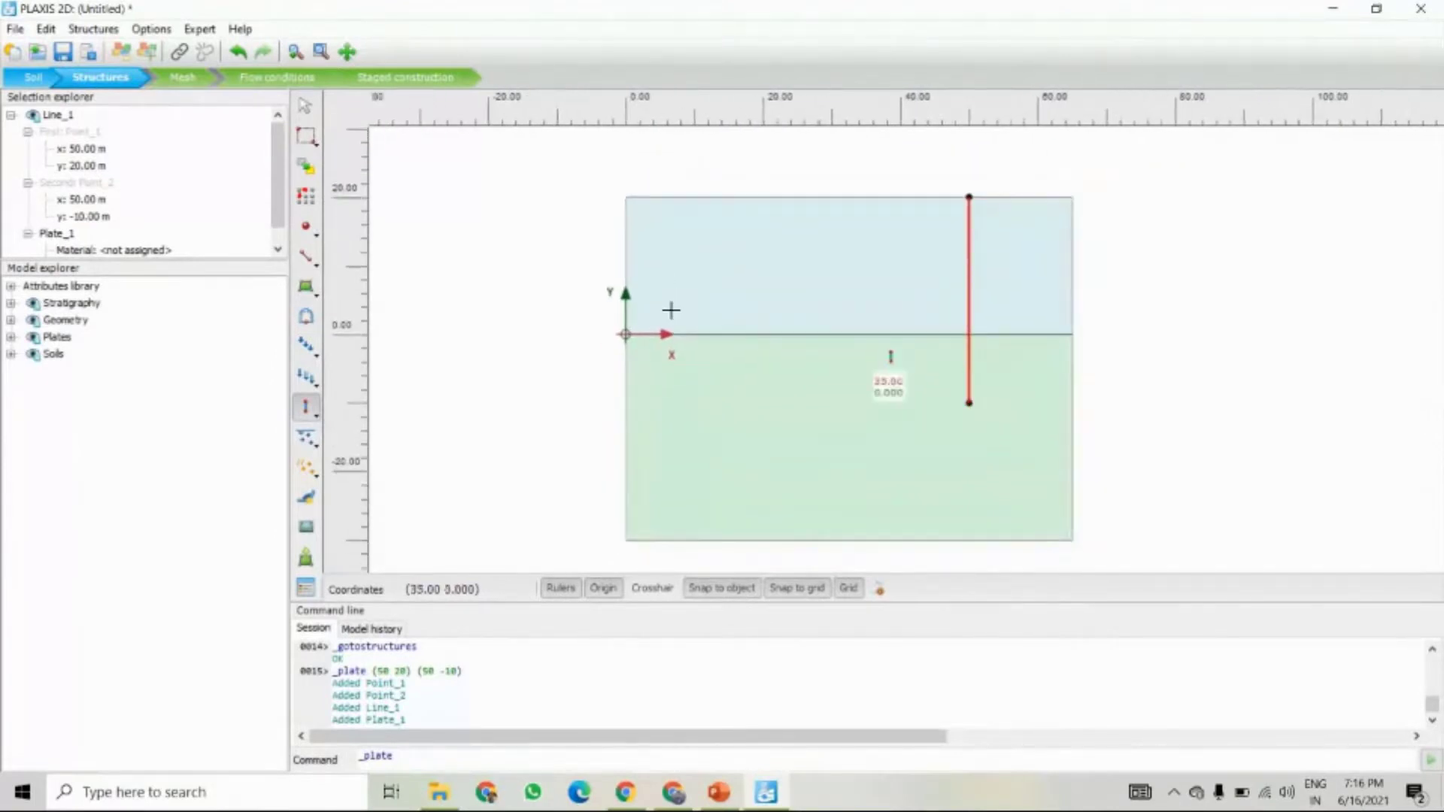
click(306, 106)
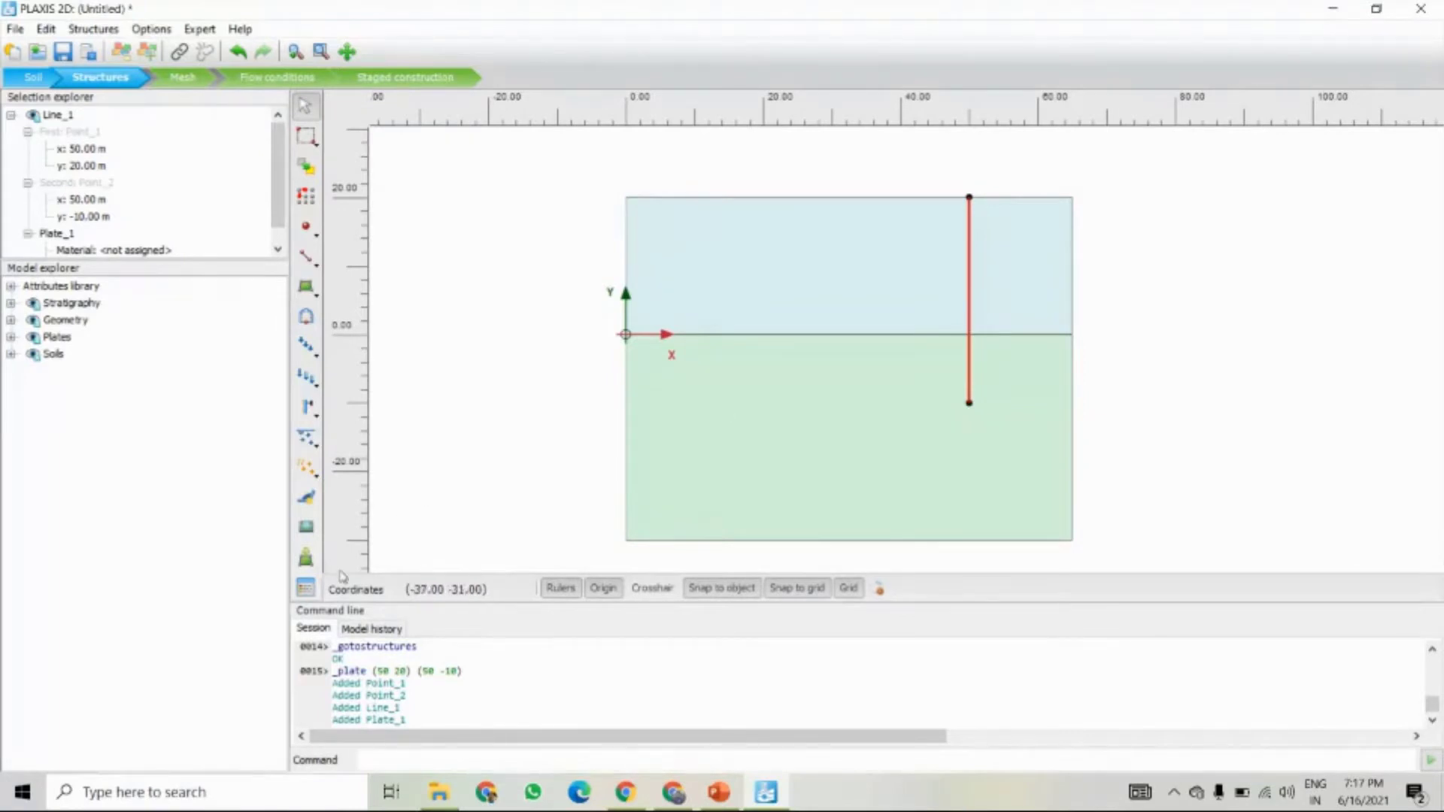
click(305, 588)
click(1035, 212)
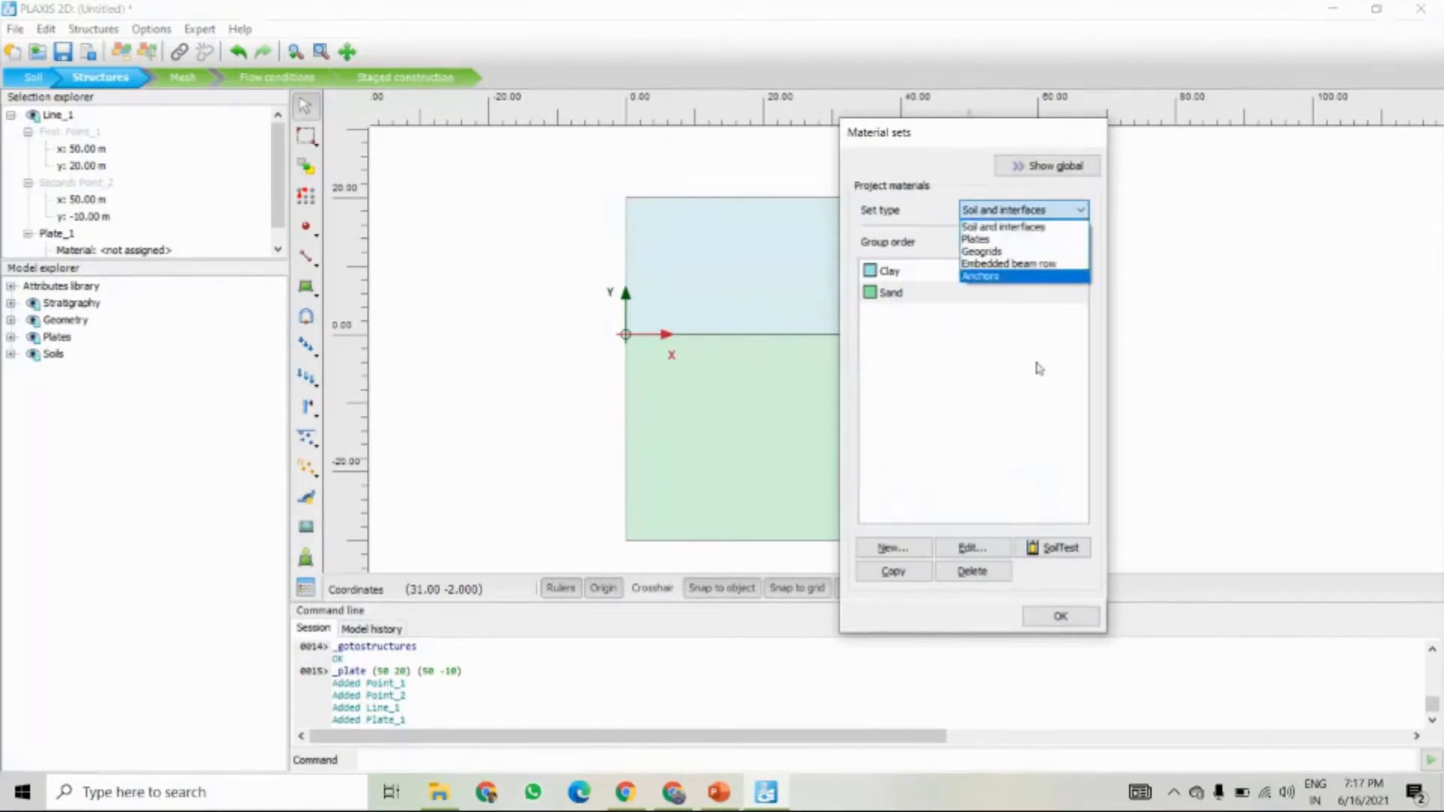
click(1061, 616)
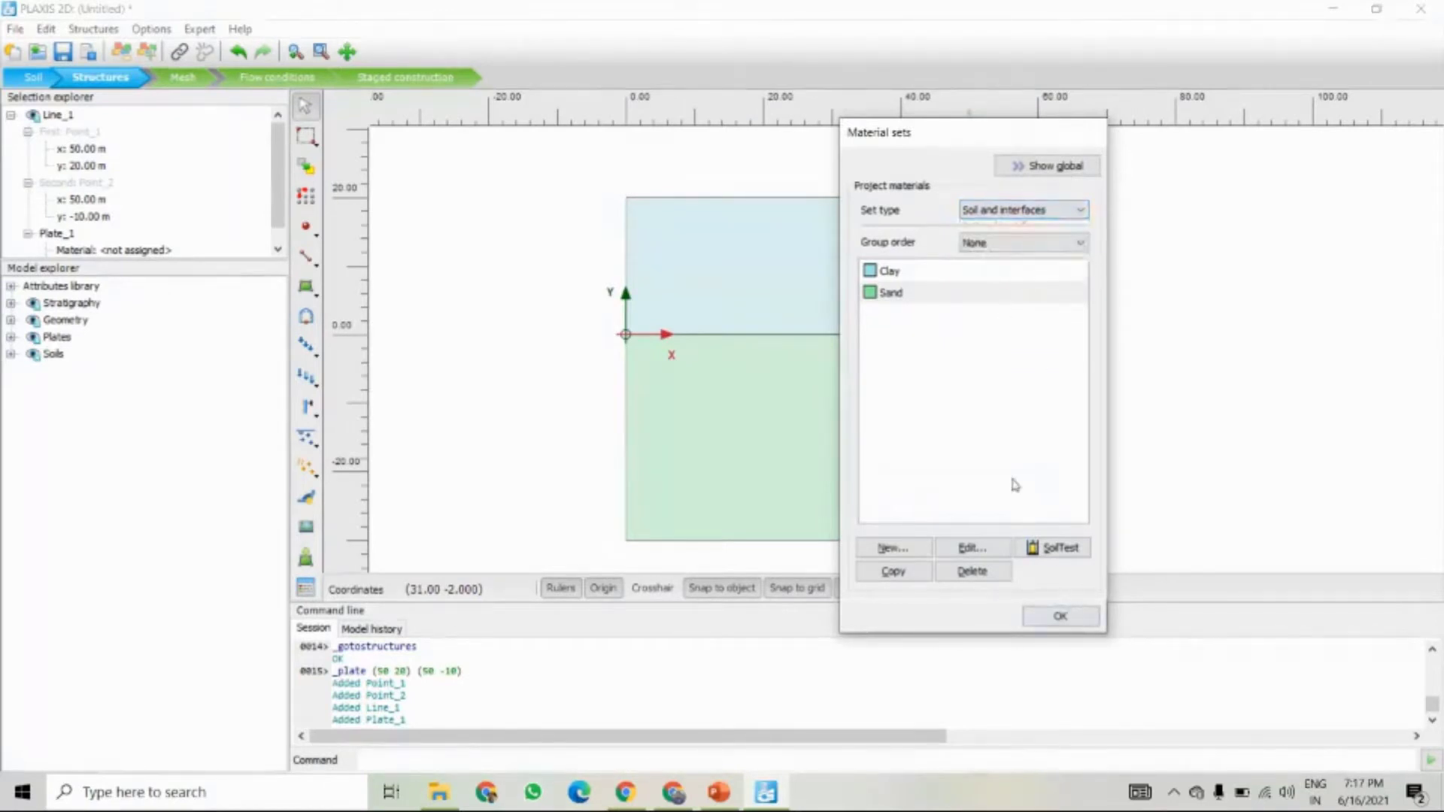
click(1049, 617)
- Create a new plate material for the wall plate and name it Diaphragm Wall
click(135, 250)
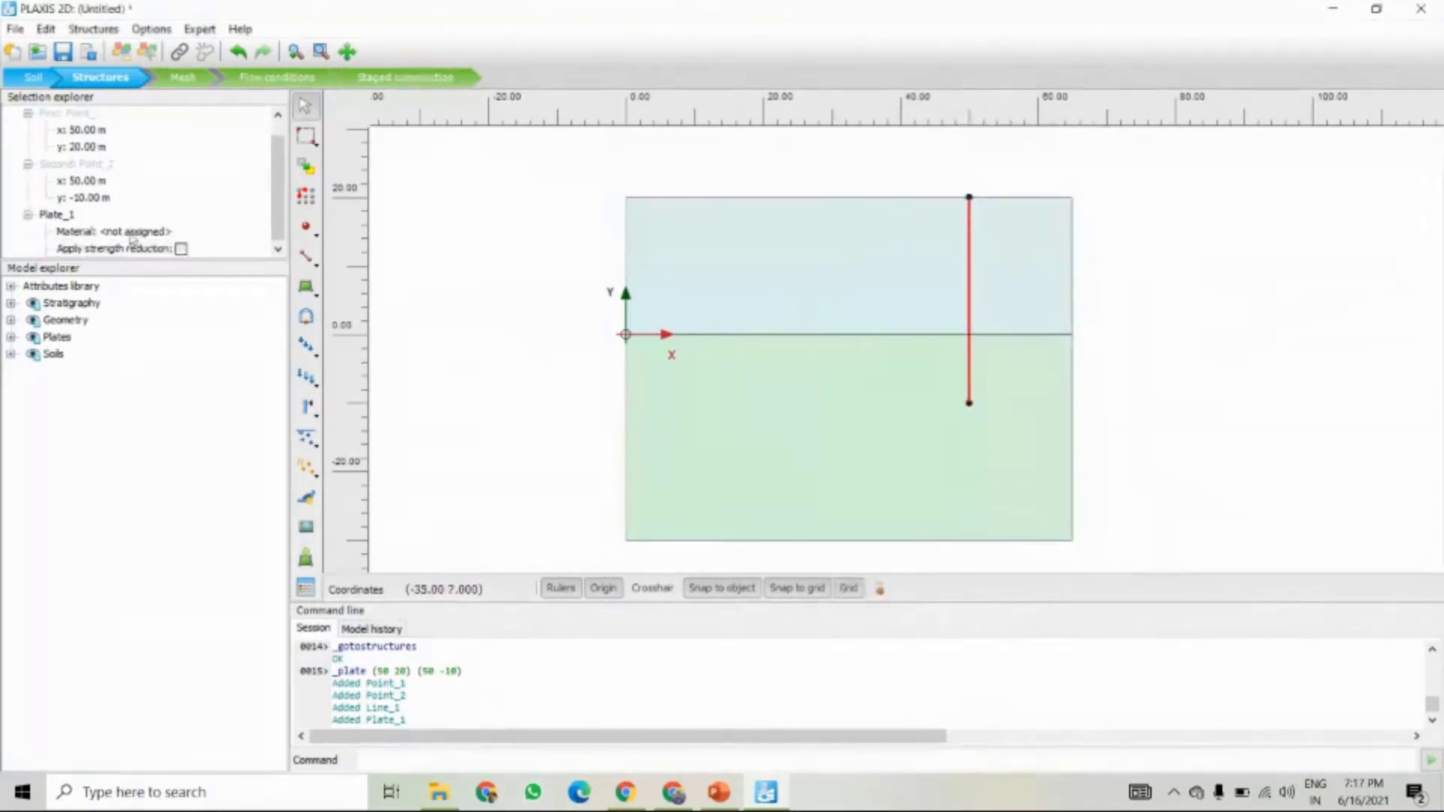
click(172, 239)
click(261, 233)
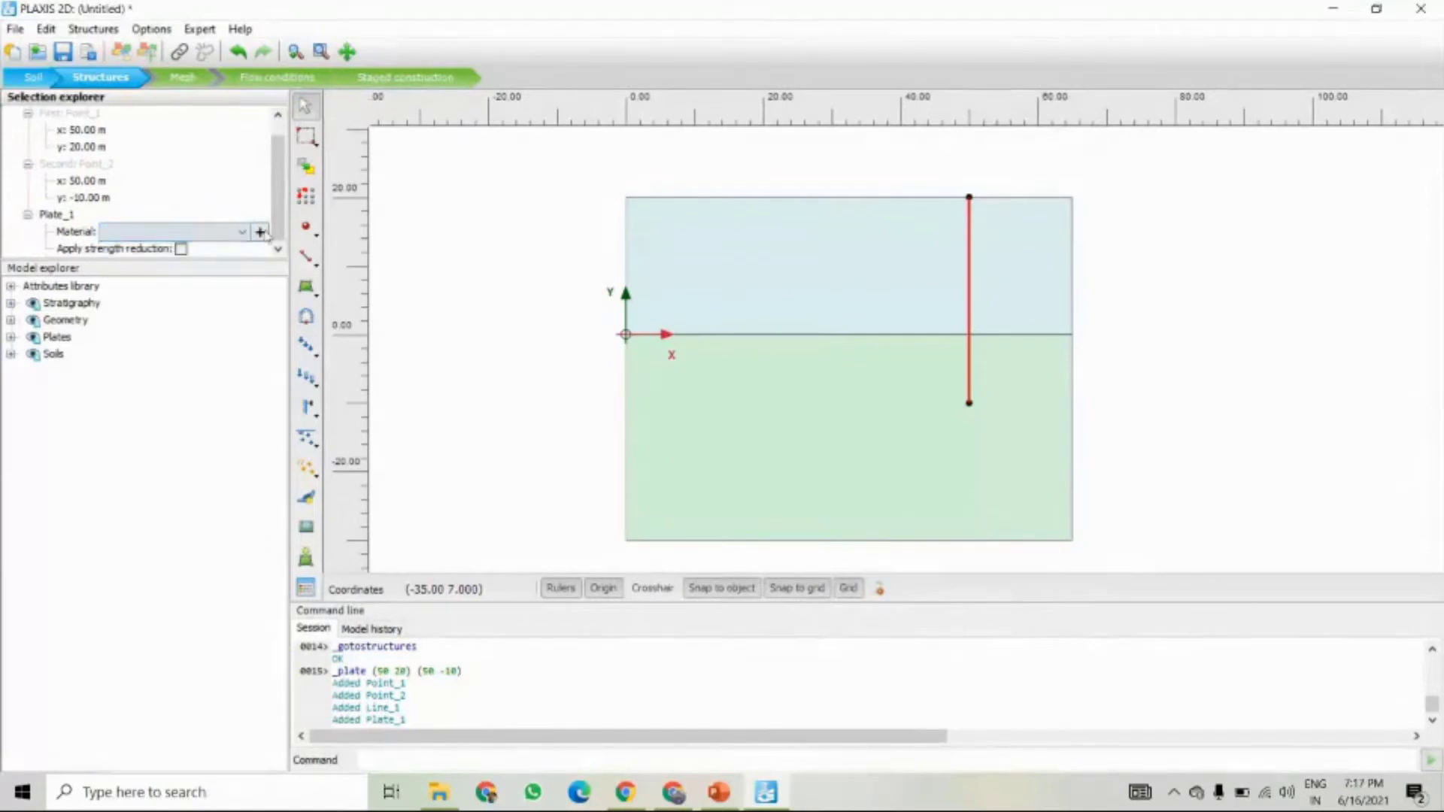
click(260, 232)
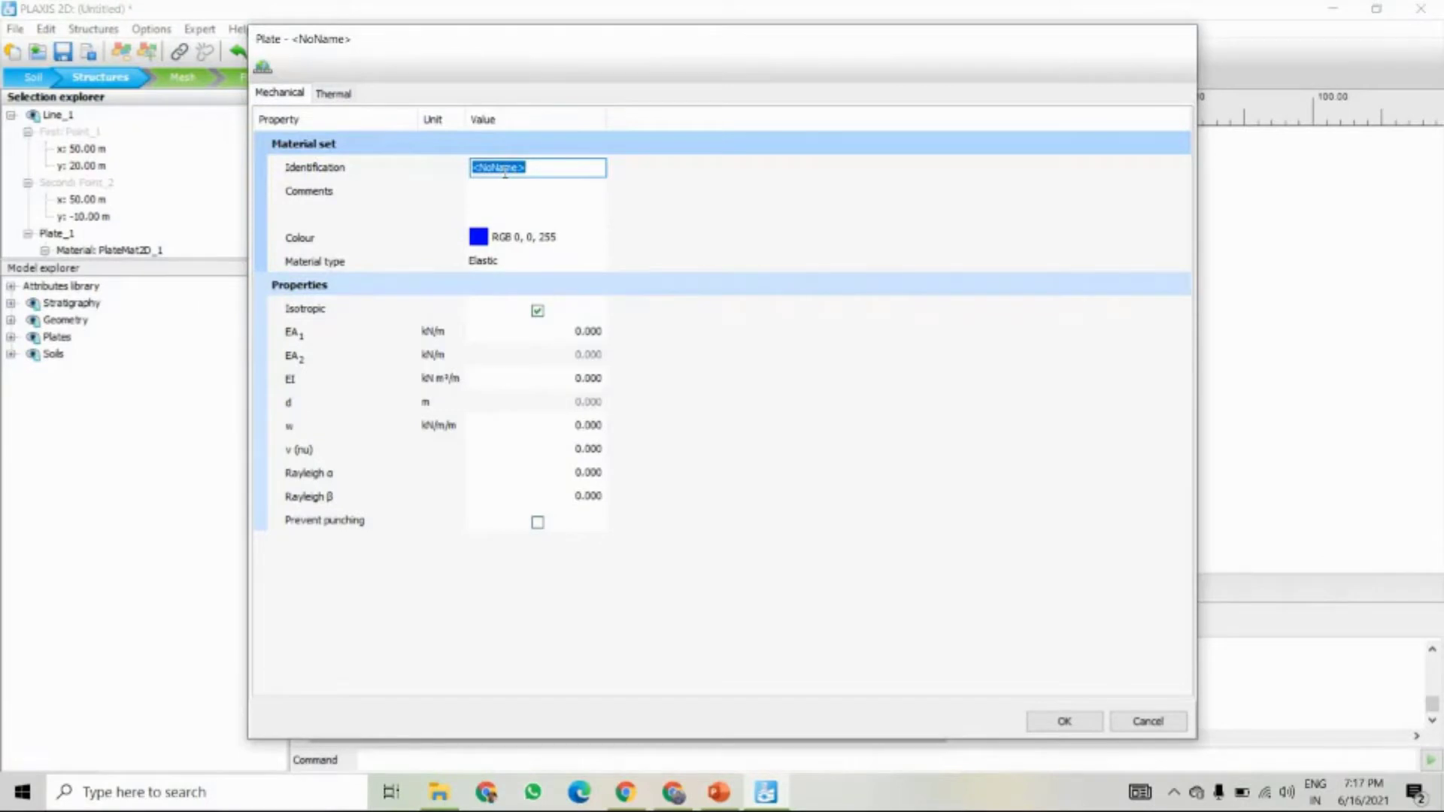
text(D)
text(iaphragm Wall)
click(753, 261)
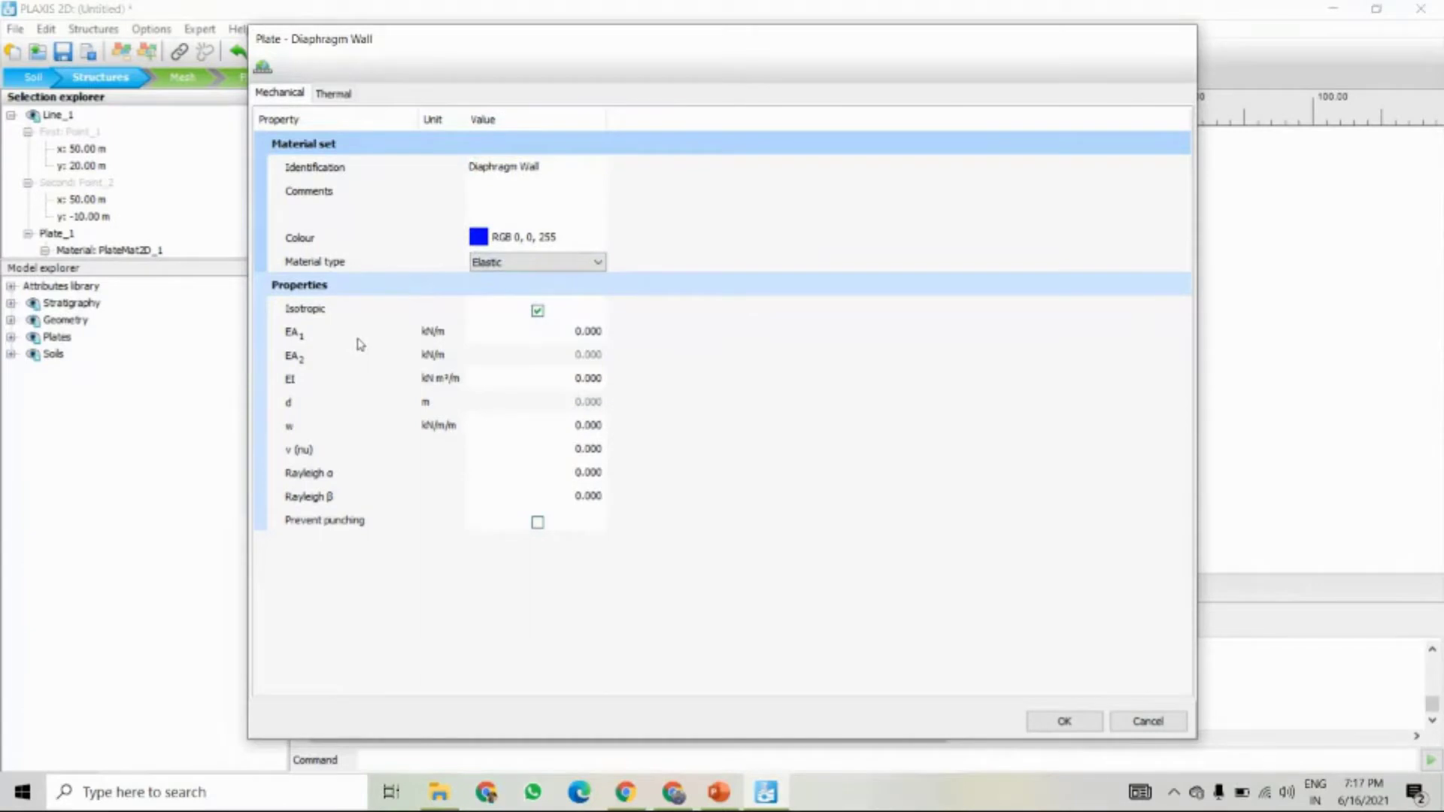
- Set the Diaphragm Wall material's EA1 to 7.5E6 kN/m and its EI to 1E6 kN m²/m
click(569, 338)
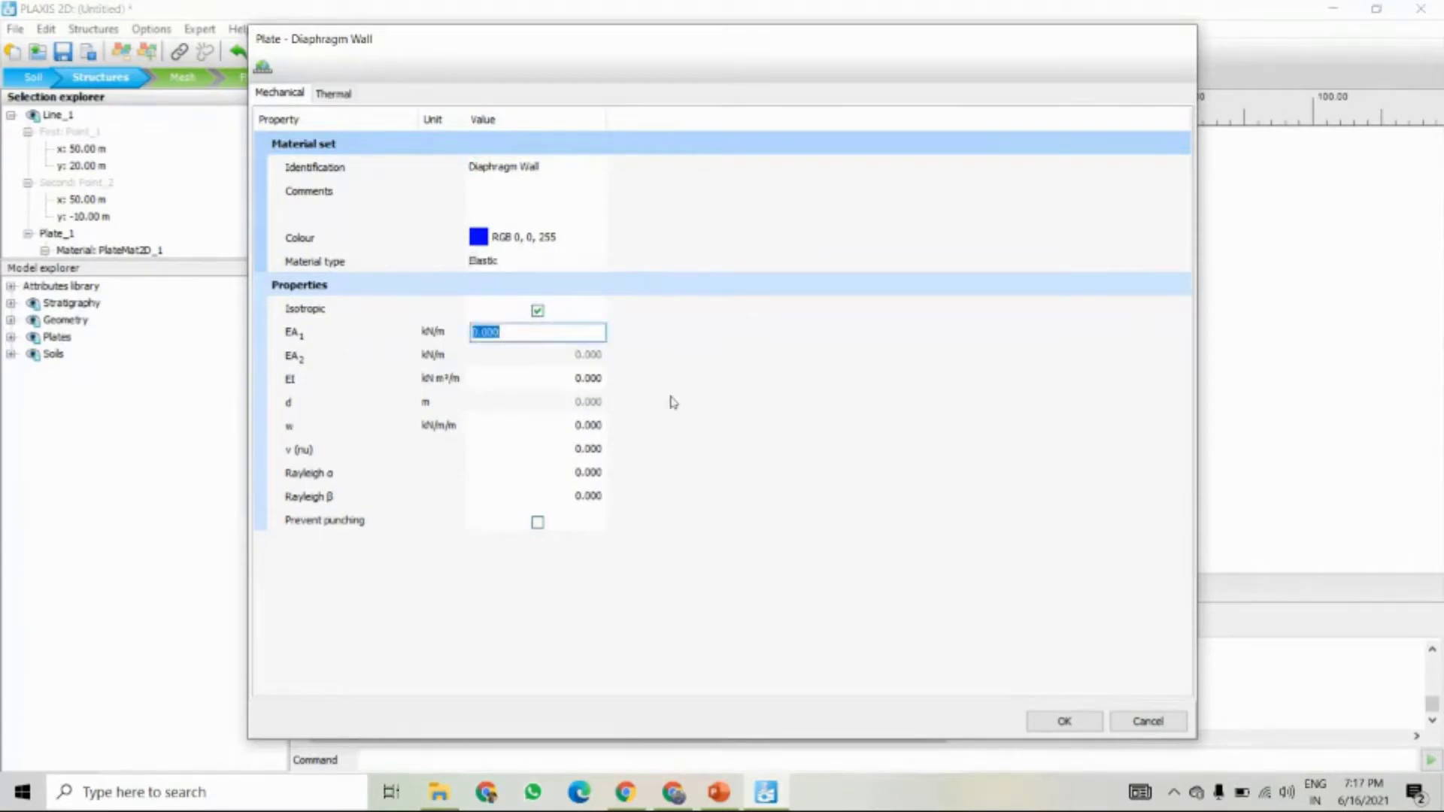
text(7.5e6)
key(Tab)
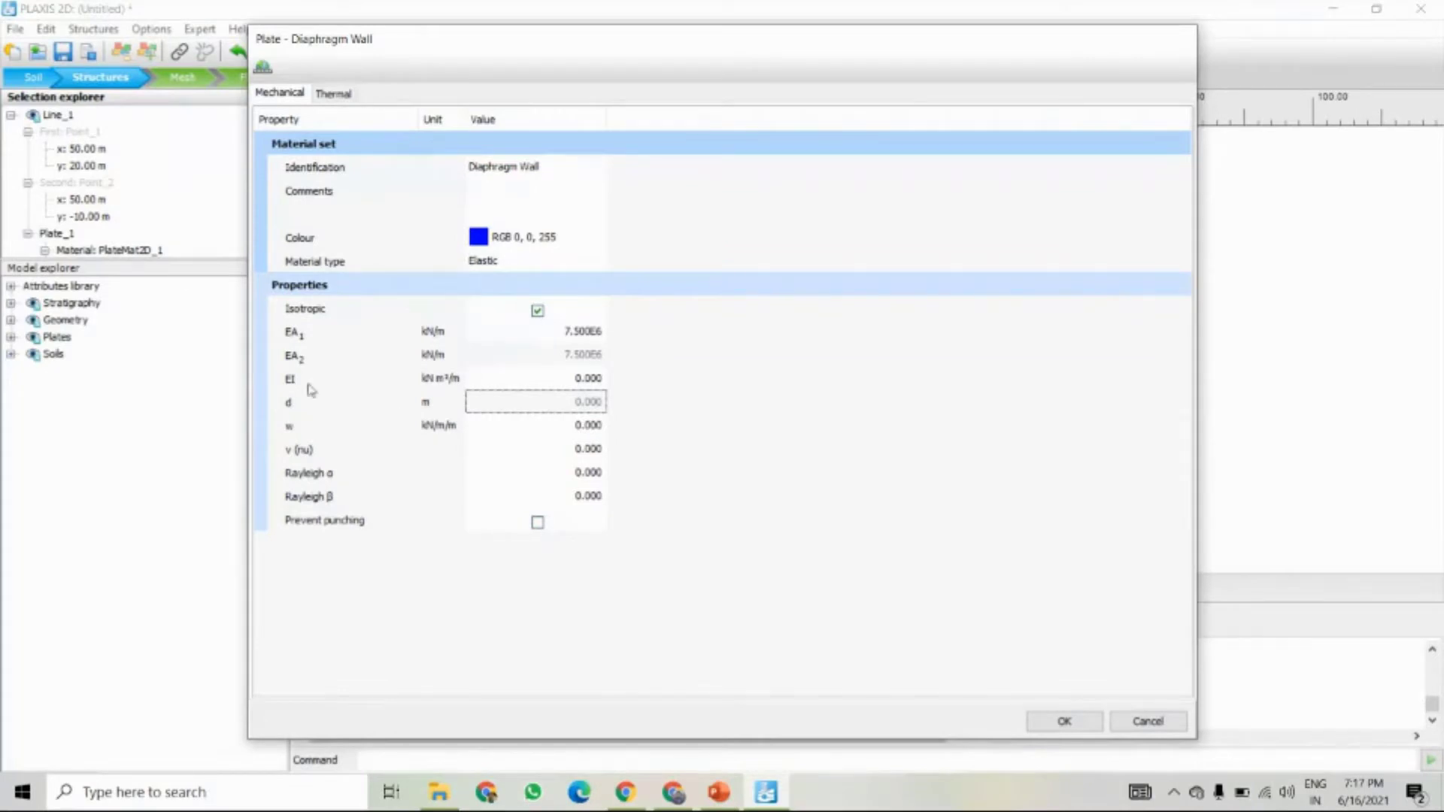
click(465, 377)
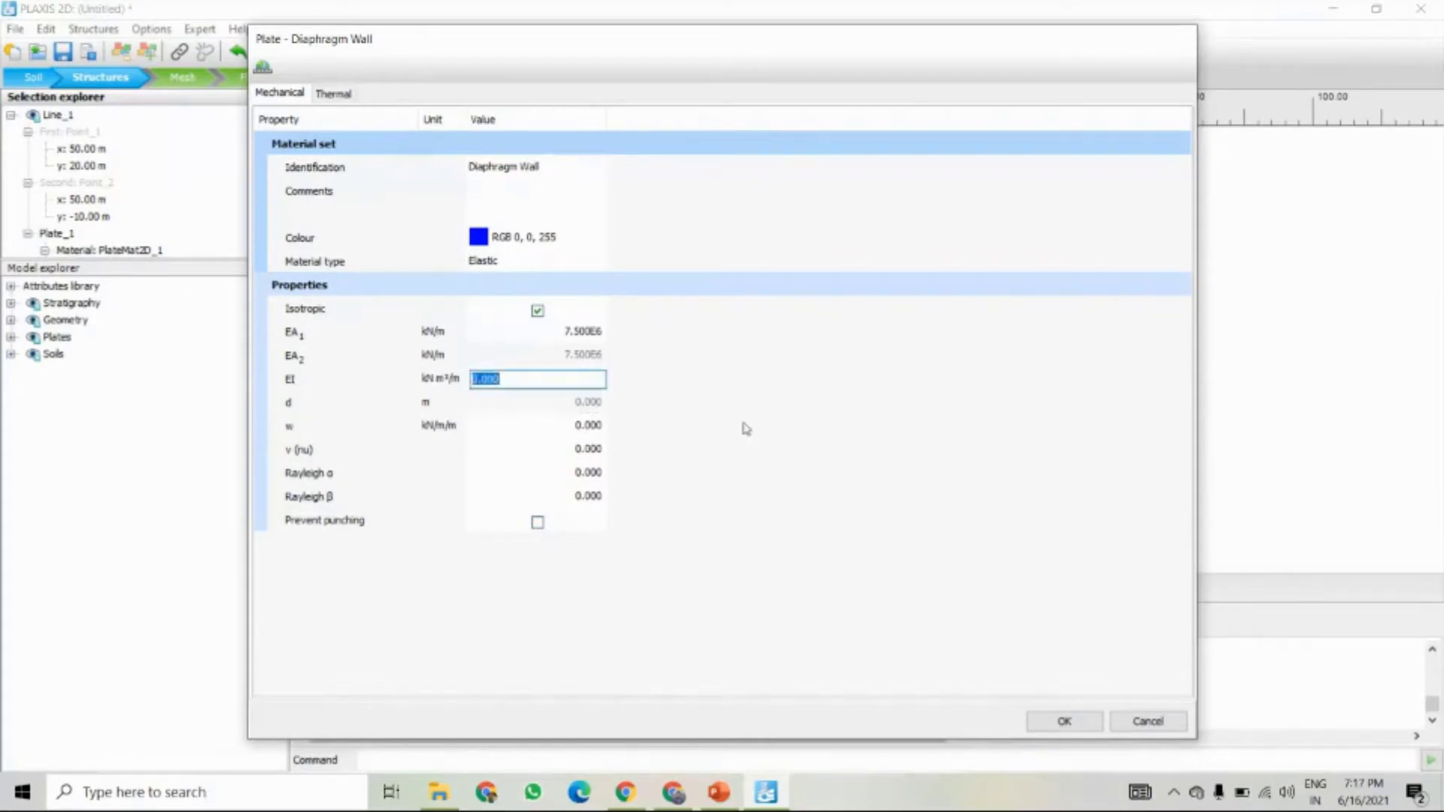
text(1e6)
key(Tab)
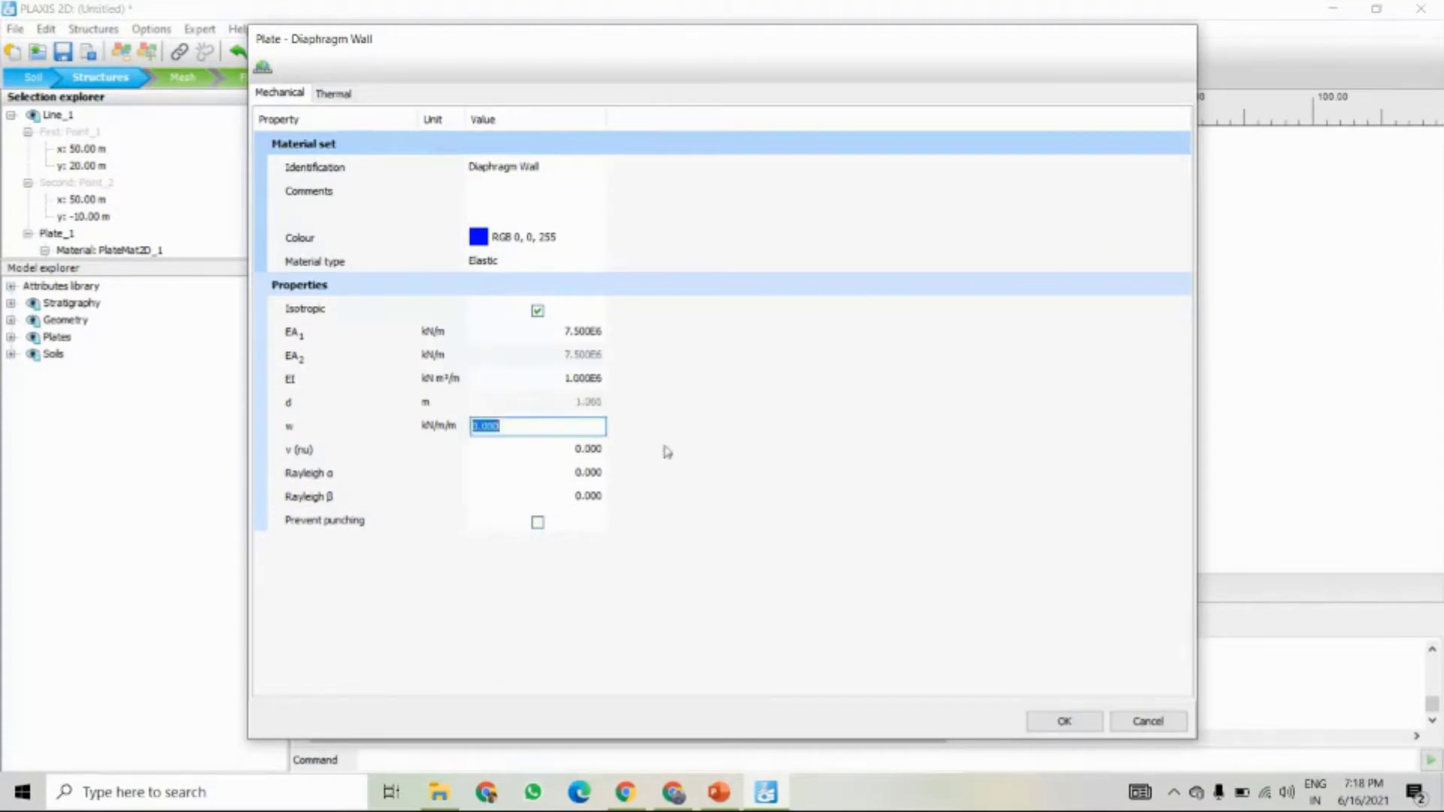
- Set the plate weight w to 10 kN/m/m, save the Diaphragm Wall material and check its assignment to the plate
text(10)
key(Tab)
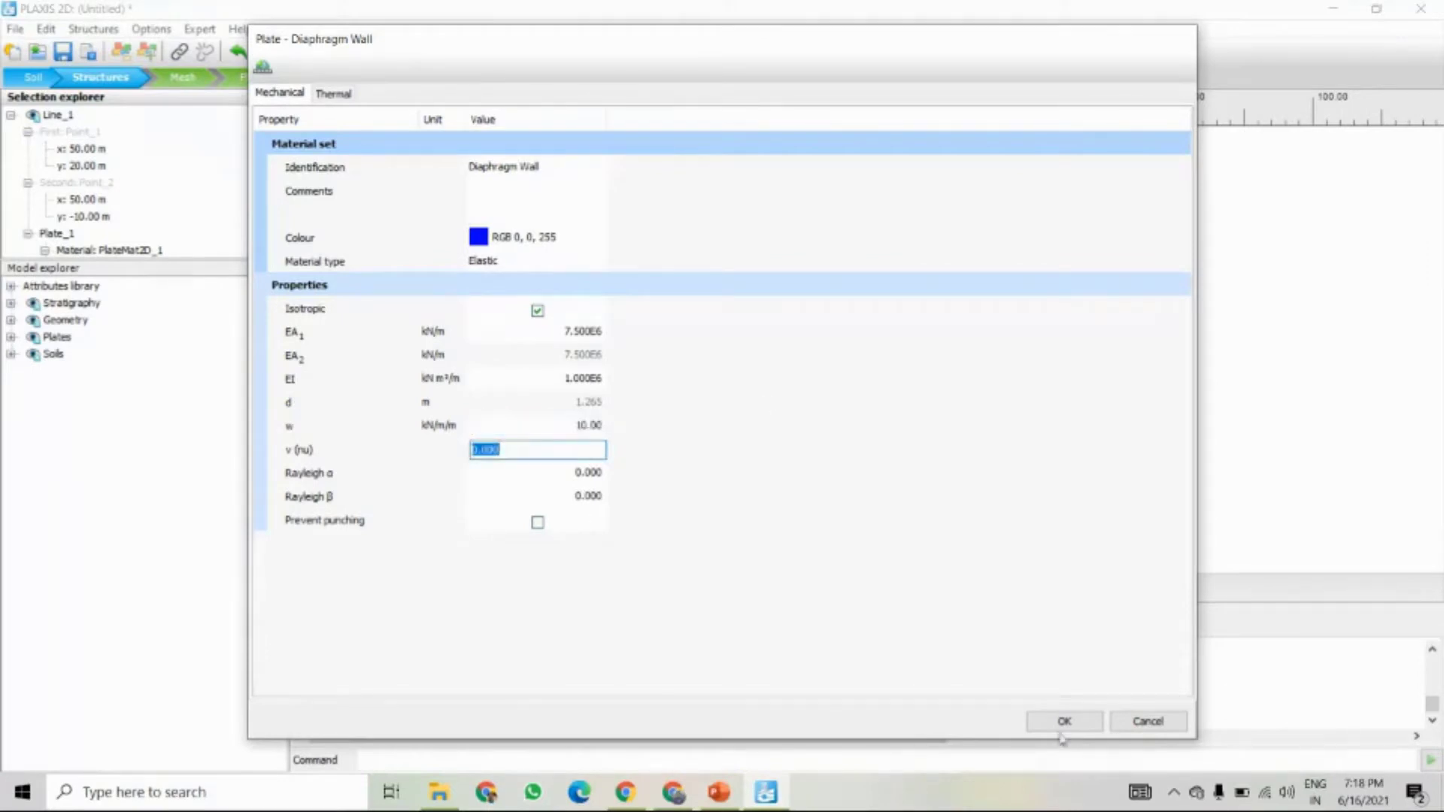
click(1063, 723)
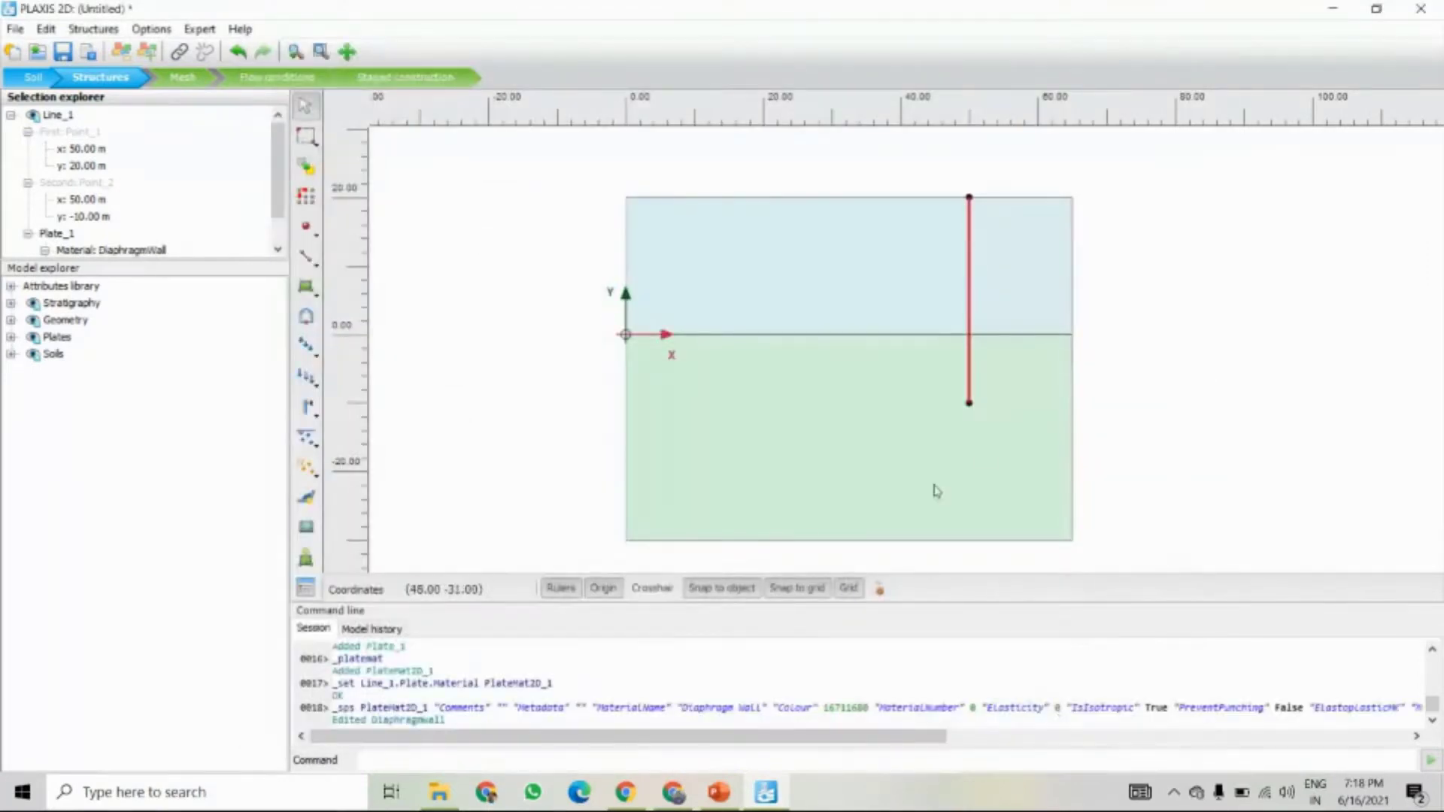
click(164, 247)
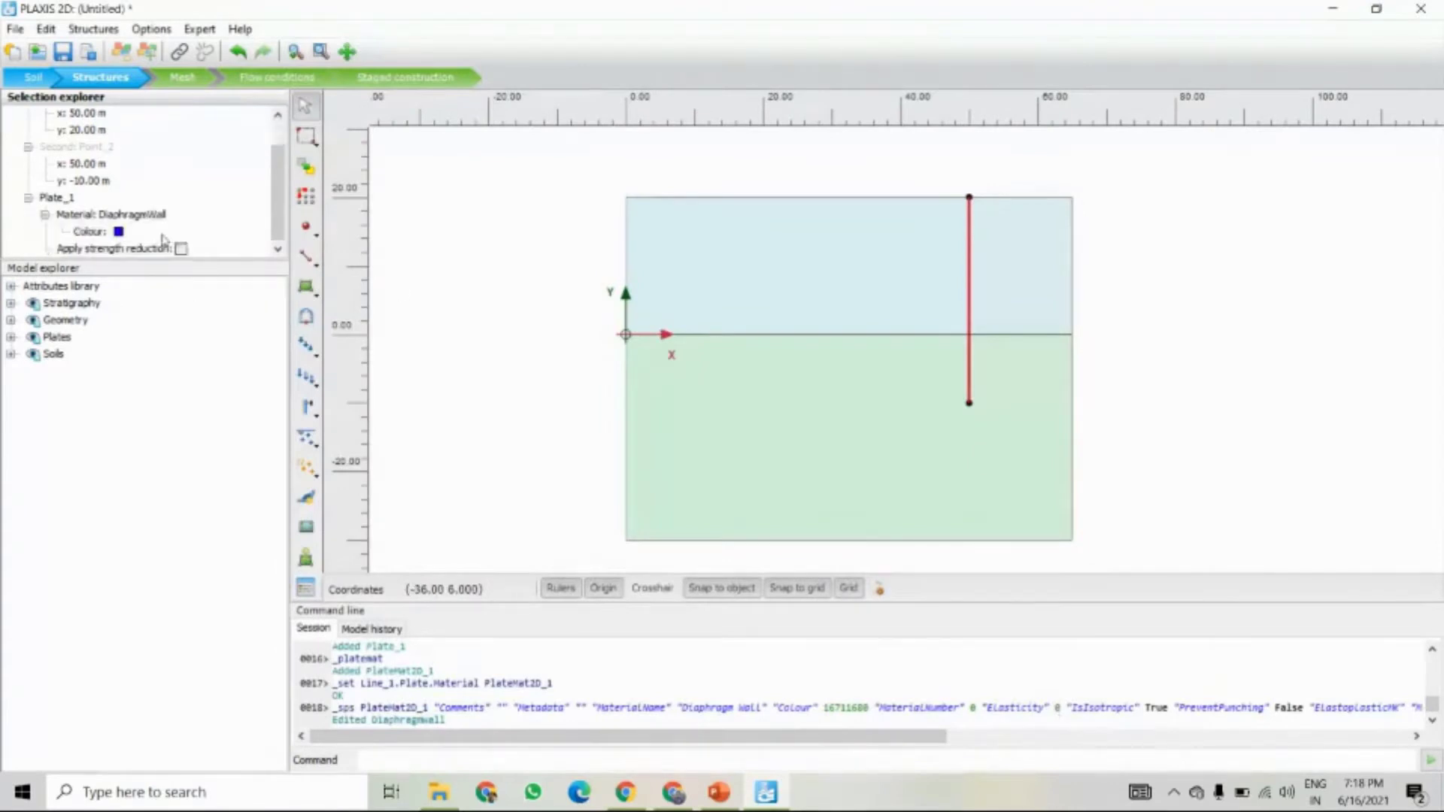
click(123, 218)
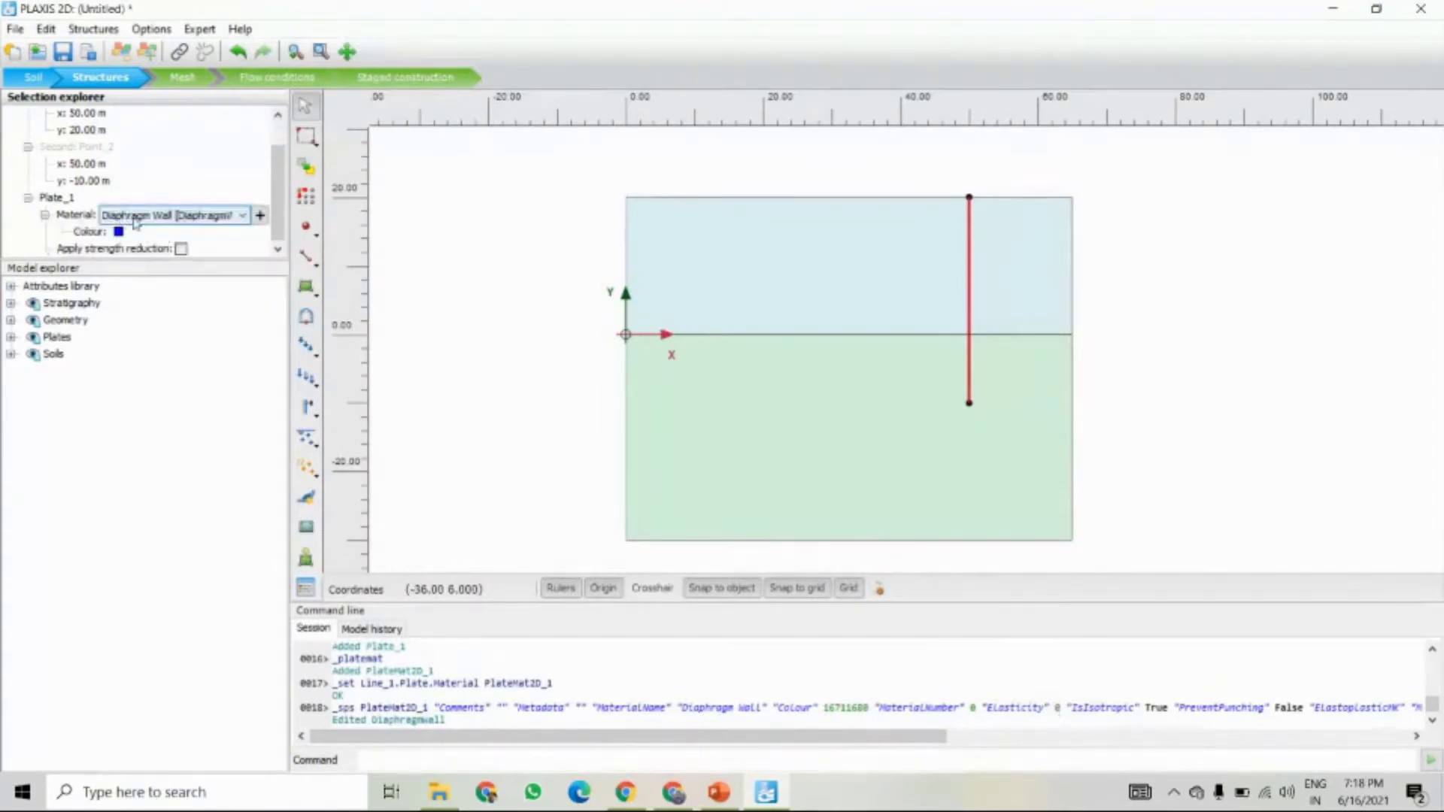
click(1136, 319)
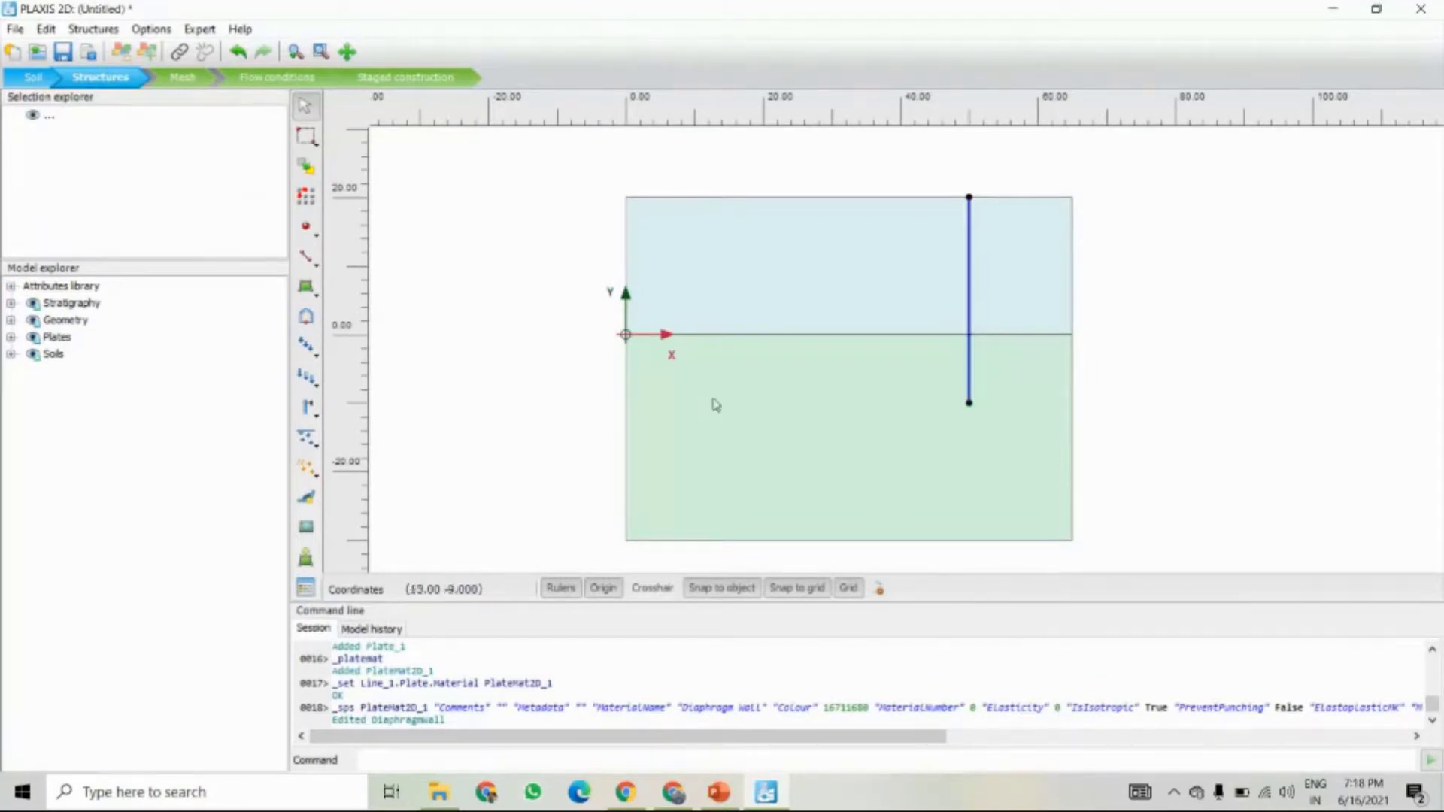
- Create a positive interface along the diaphragm wall line
scroll(613, 388, down, 1)
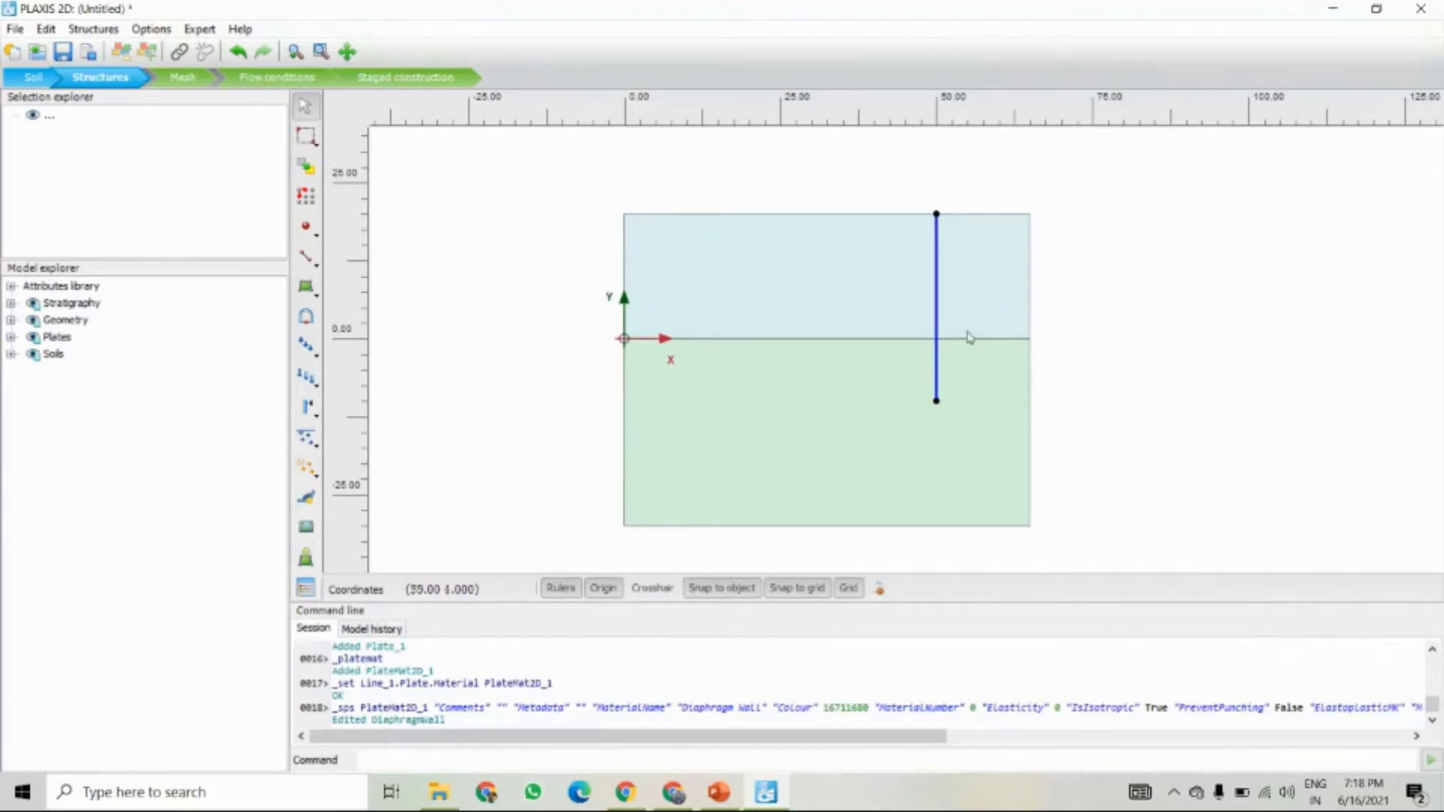
click(937, 301)
right_click(940, 301)
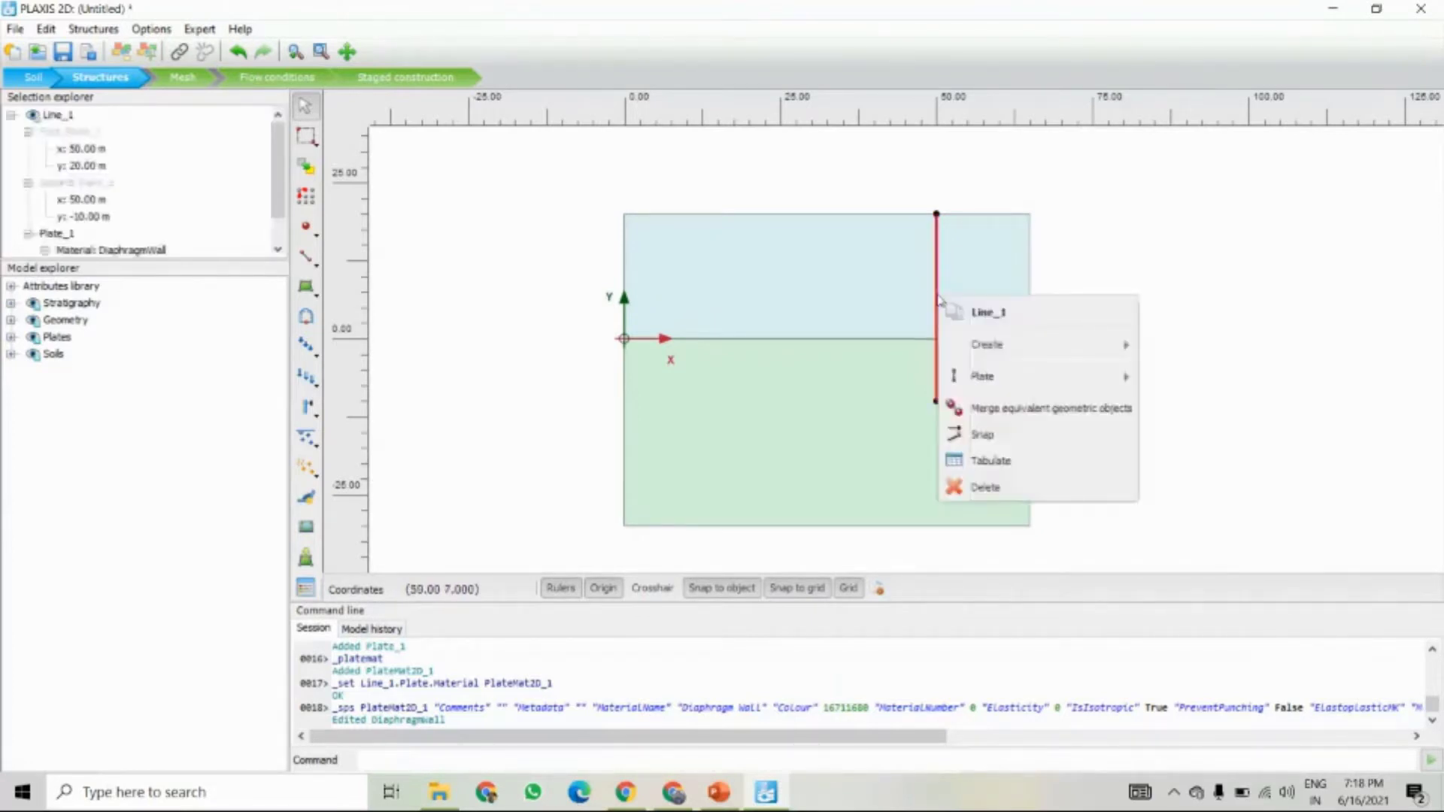
mouse_move(985, 345)
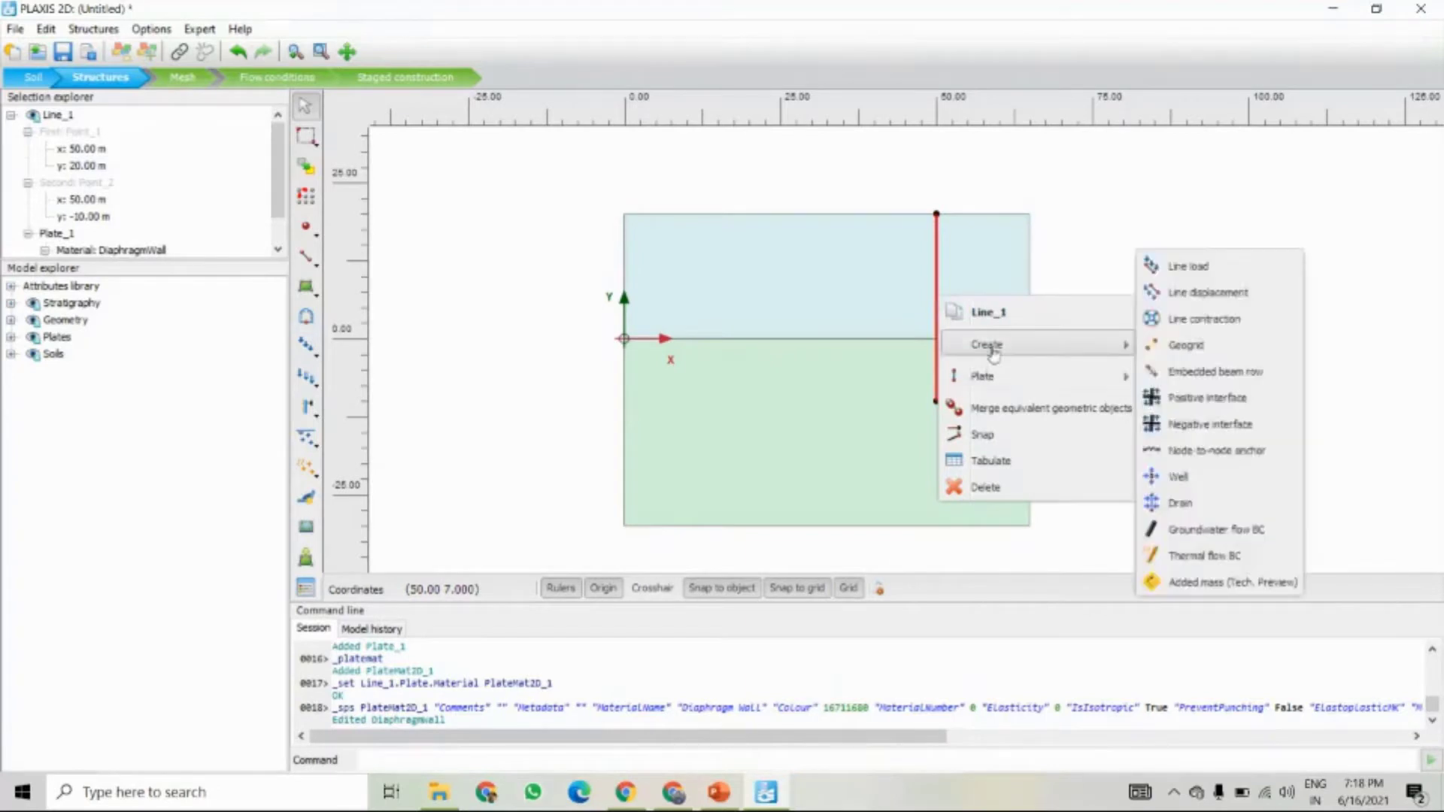
click(1179, 410)
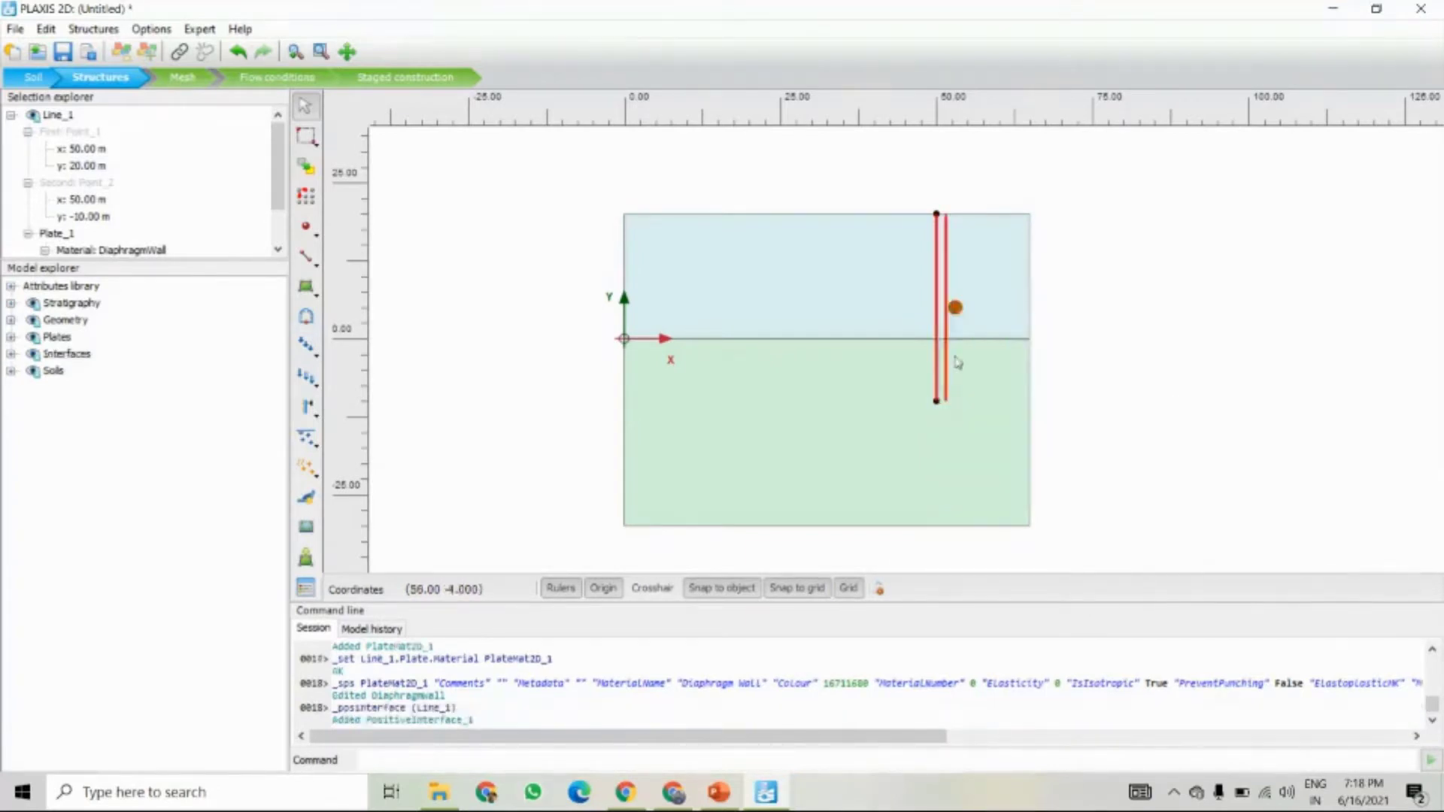
- Add a negative interface along the diaphragm wall line and deselect the wall
right_click(942, 310)
click(1088, 362)
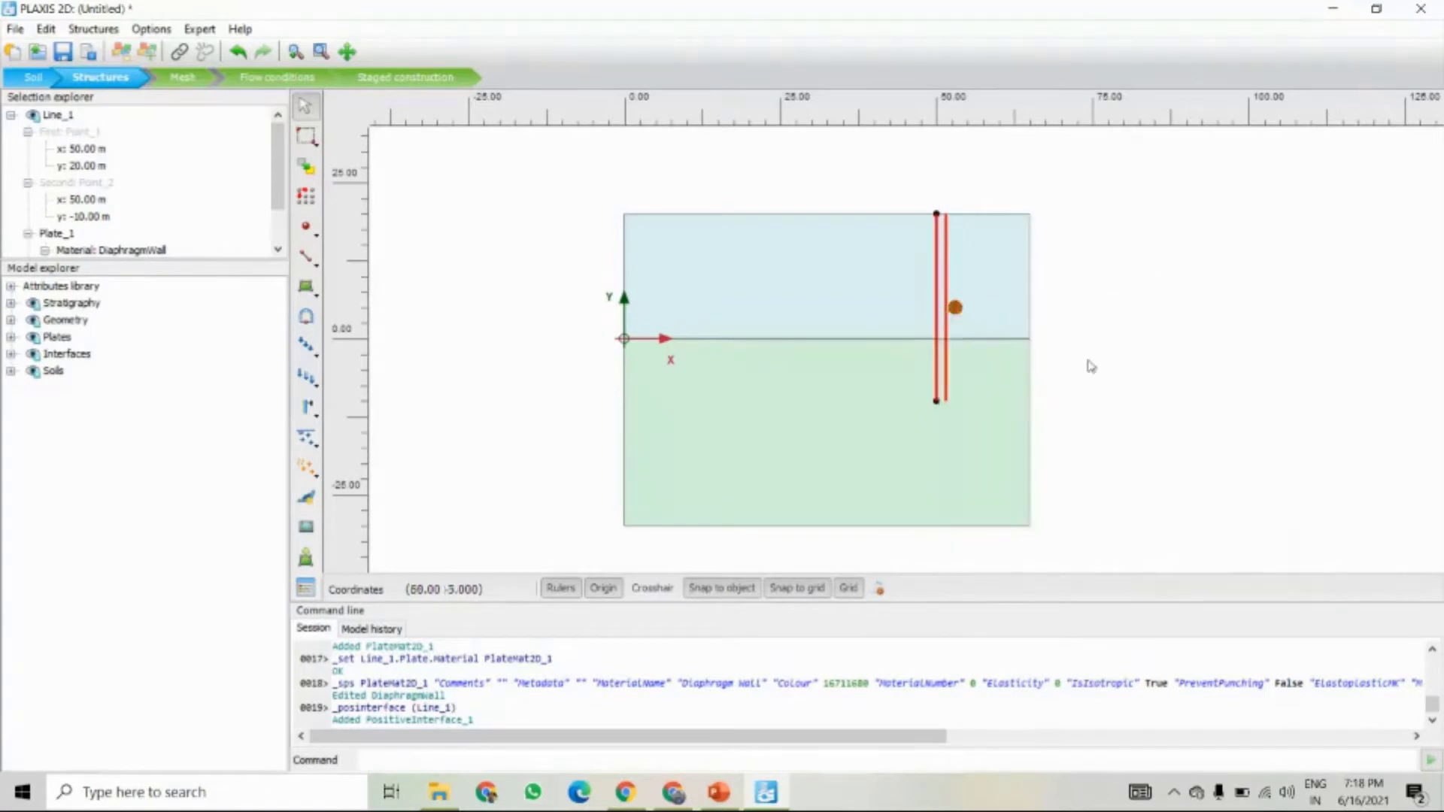
right_click(937, 337)
mouse_move(971, 381)
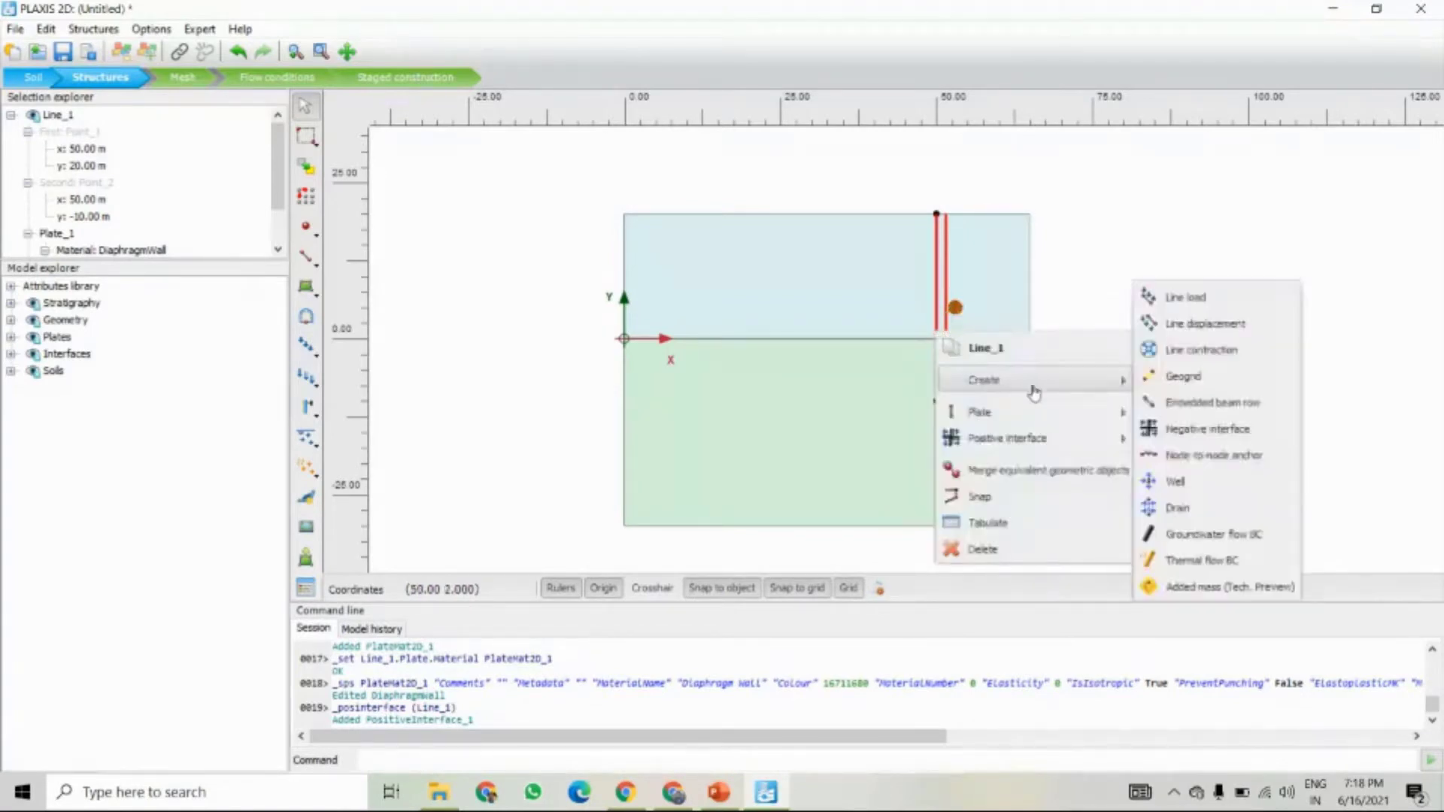
click(1190, 427)
click(1053, 372)
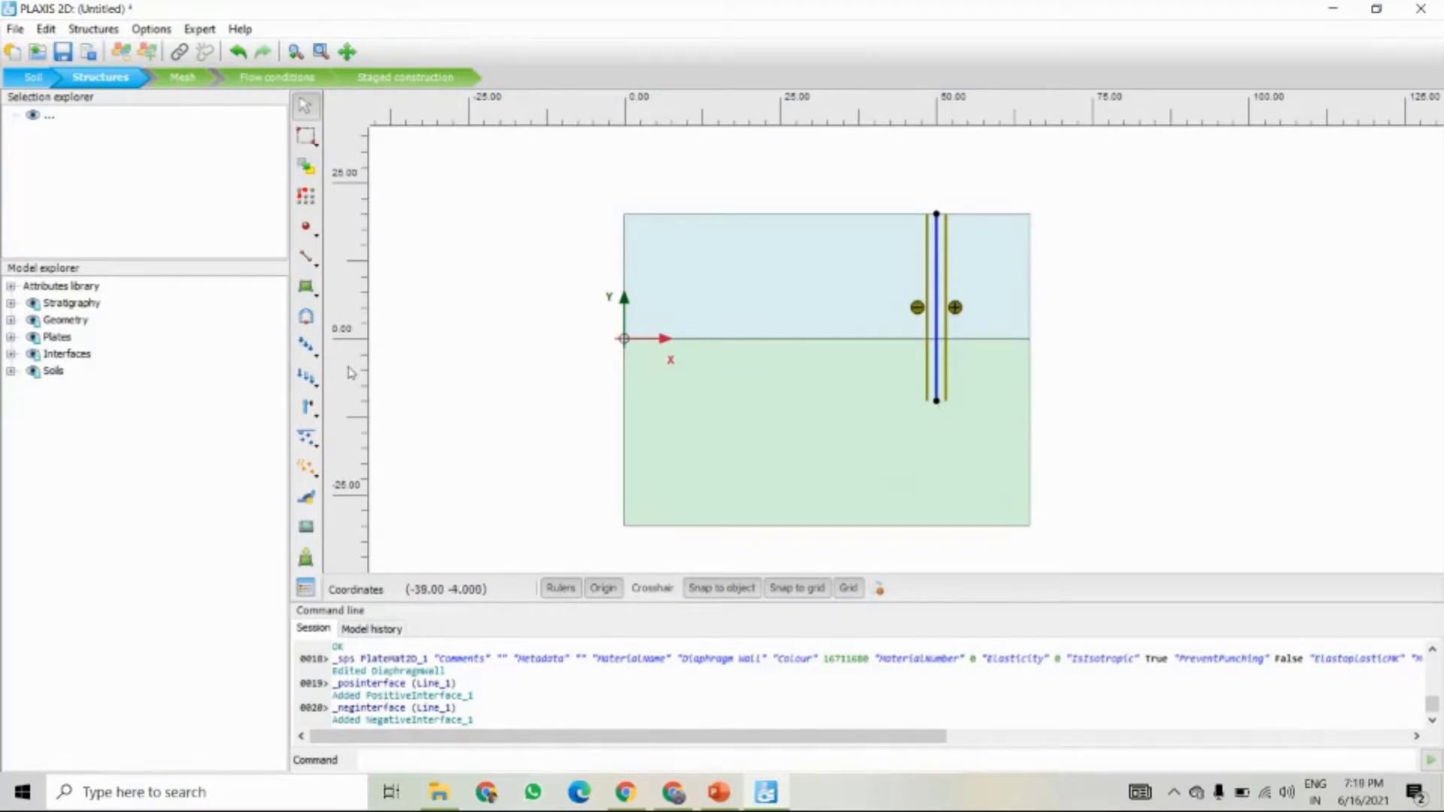
- Place a fixed-end anchor on the diaphragm wall at (50, 19)
click(310, 409)
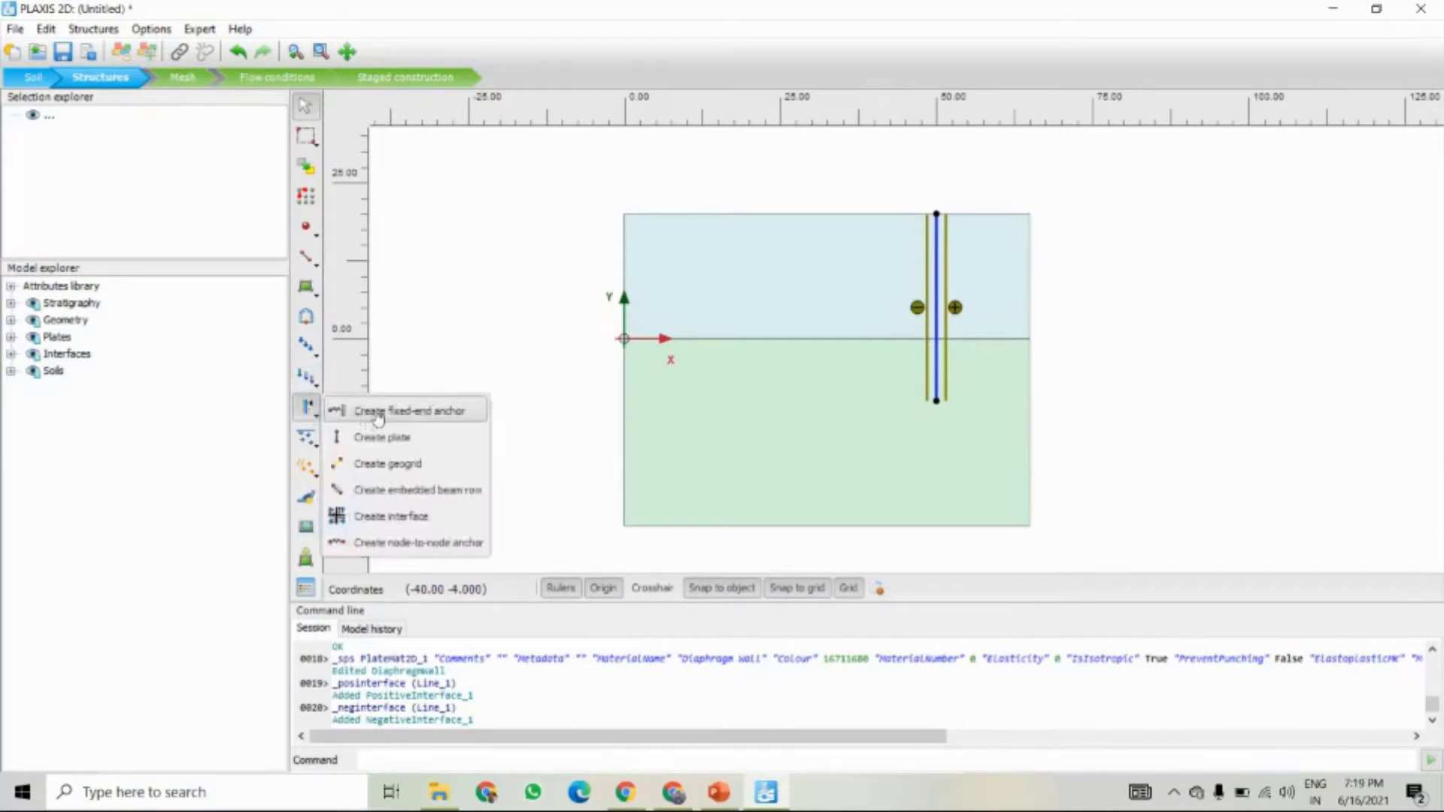
click(379, 415)
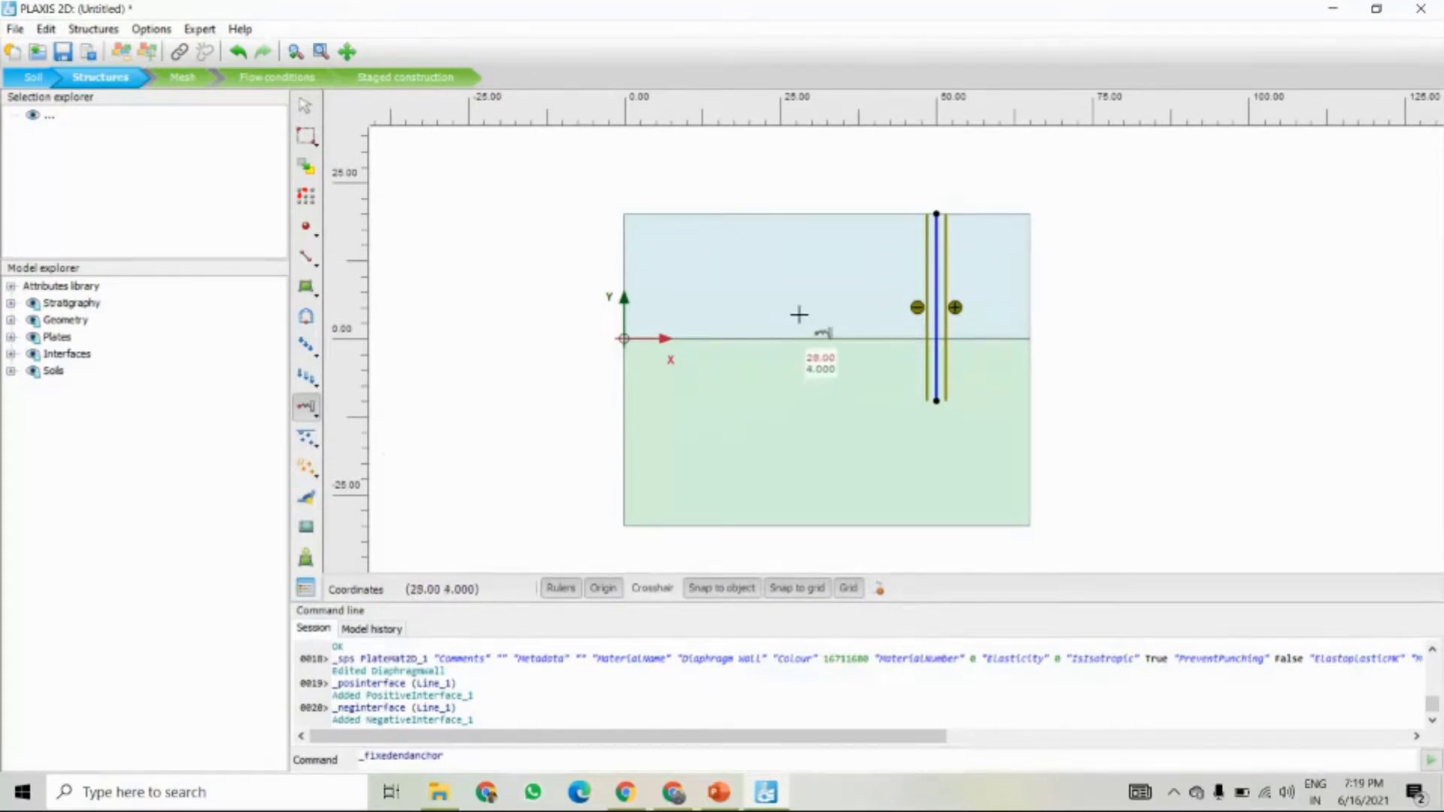
scroll(941, 226, up, 2)
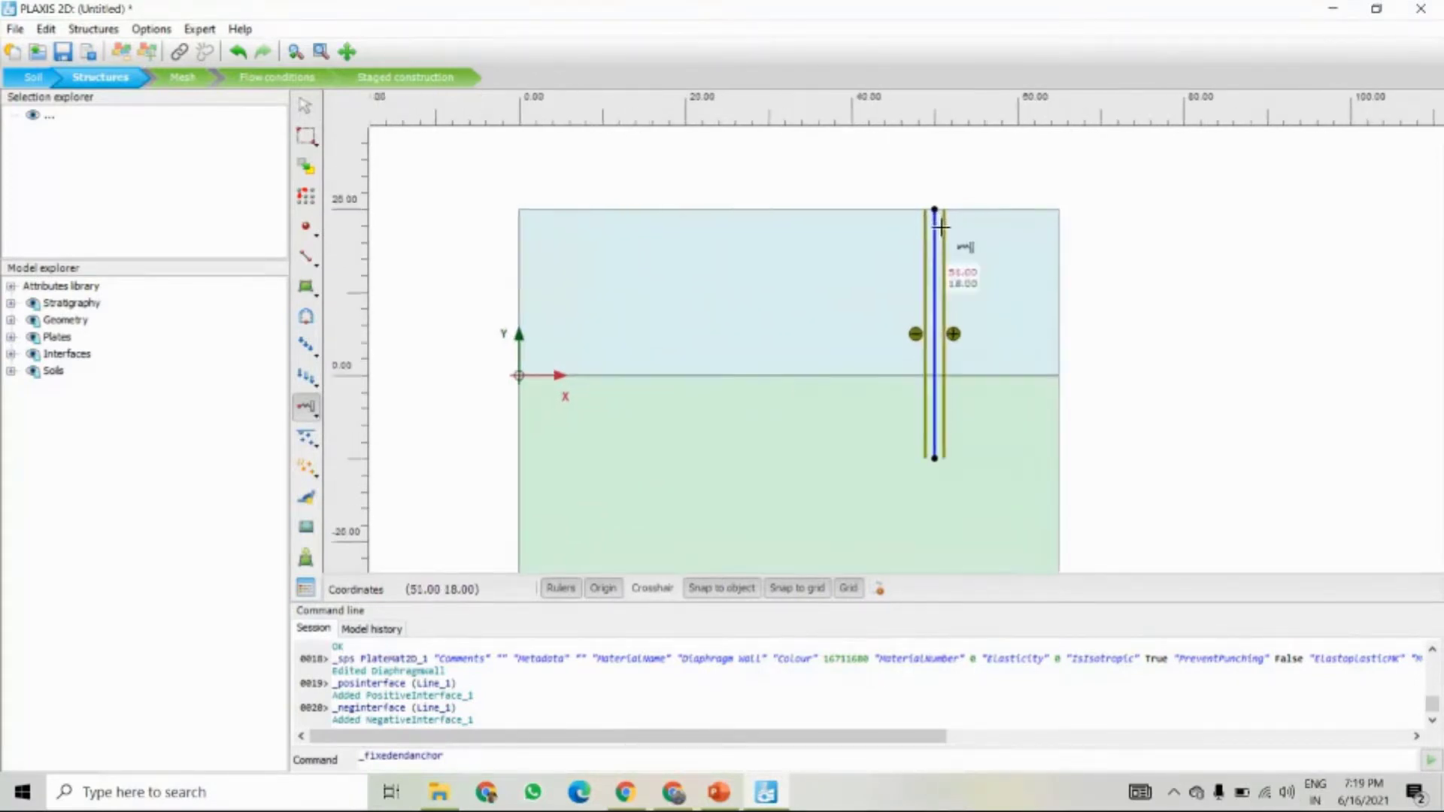
scroll(940, 226, up, 1)
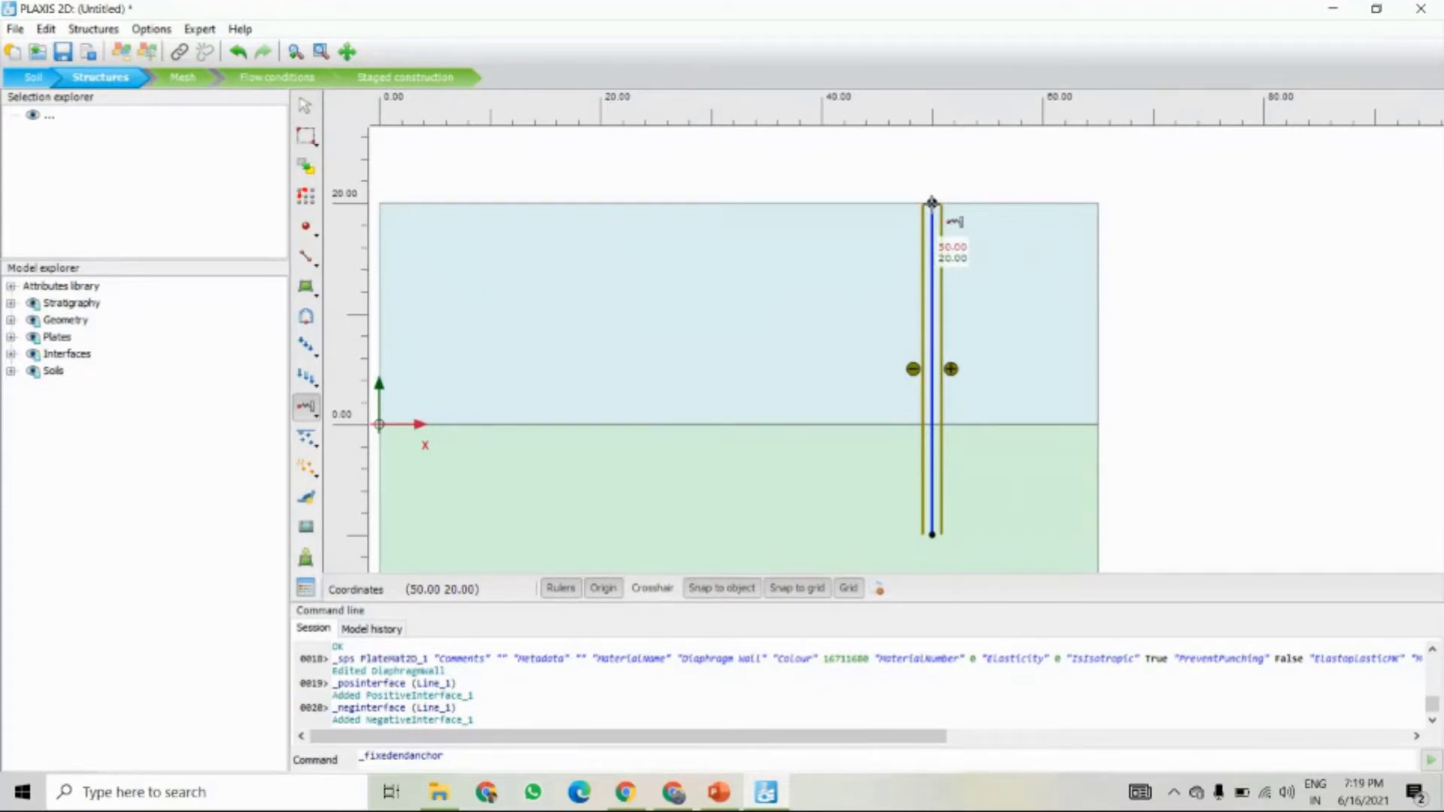
click(931, 214)
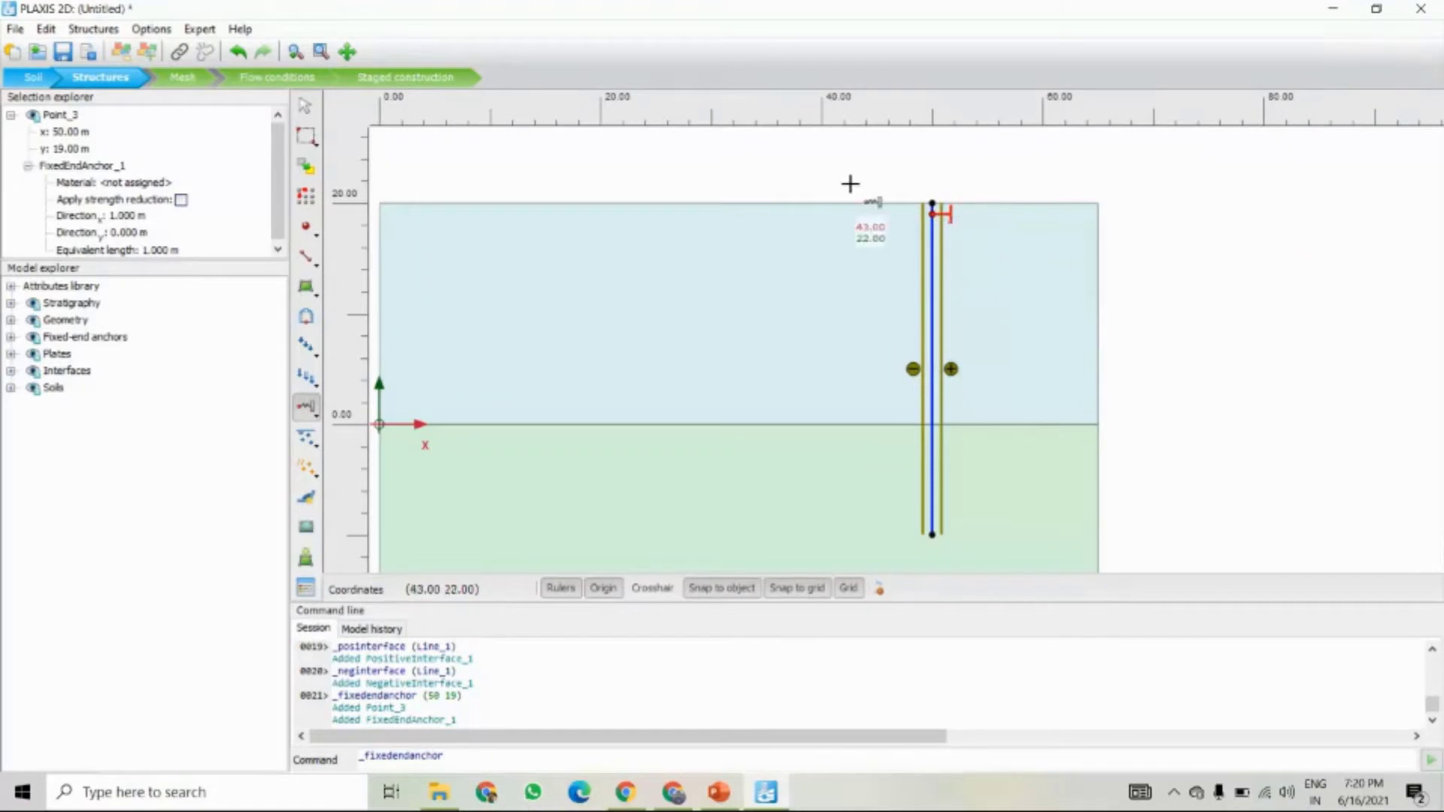
key(Escape)
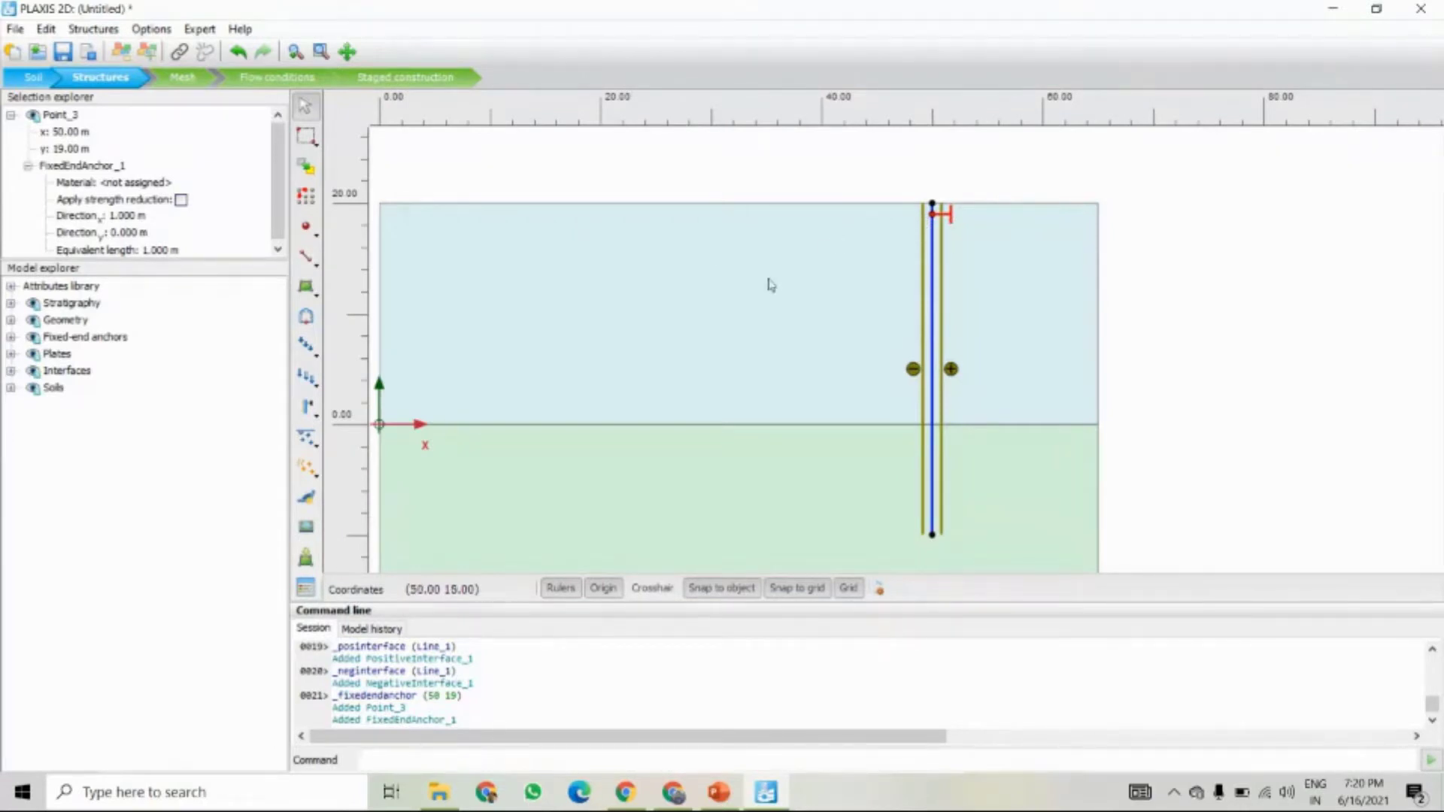
- Create an anchor material named Strut for the fixed-end anchor with EA 2E6 kN and Lspacing 5 m, and save it
click(140, 184)
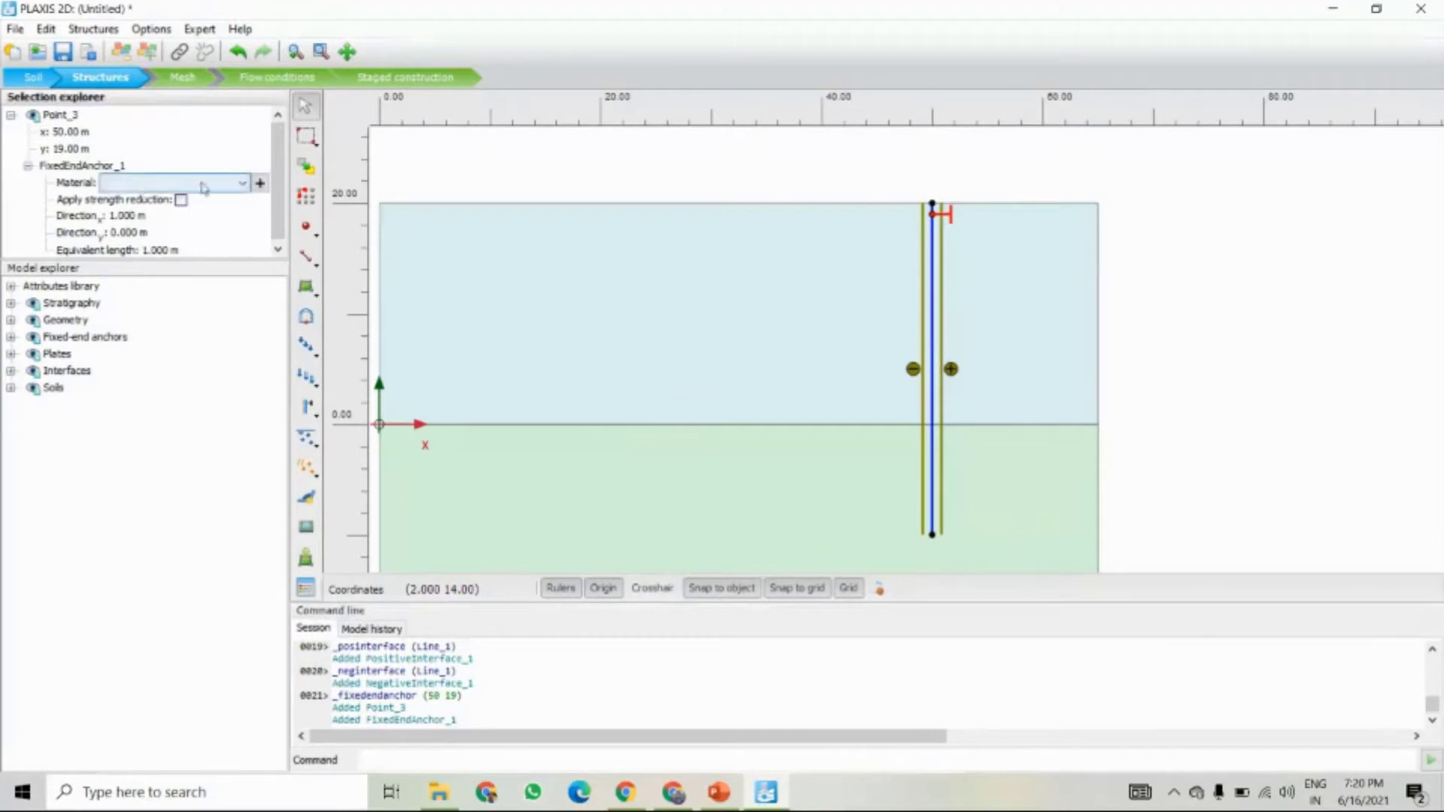
click(260, 183)
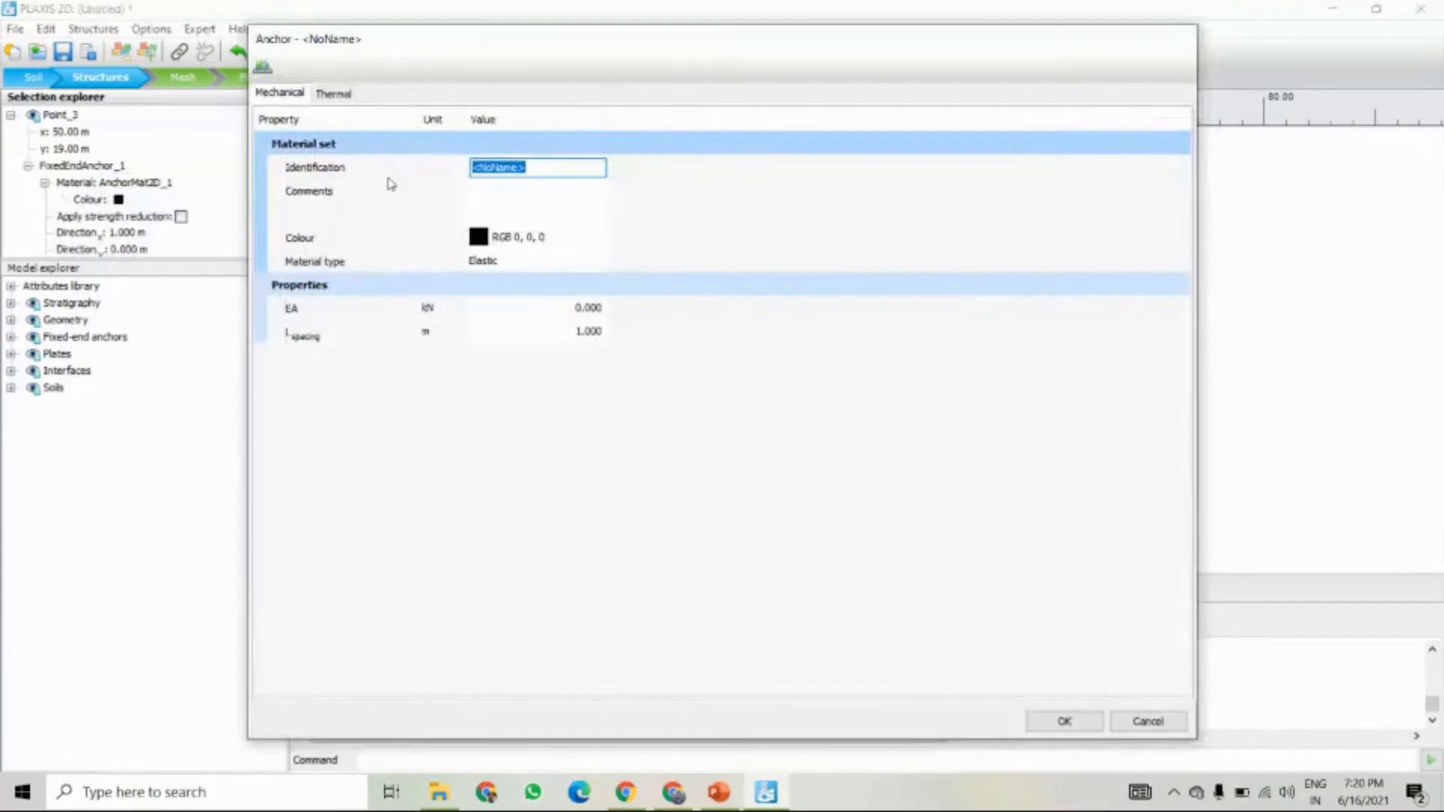
text(Strut)
click(540, 304)
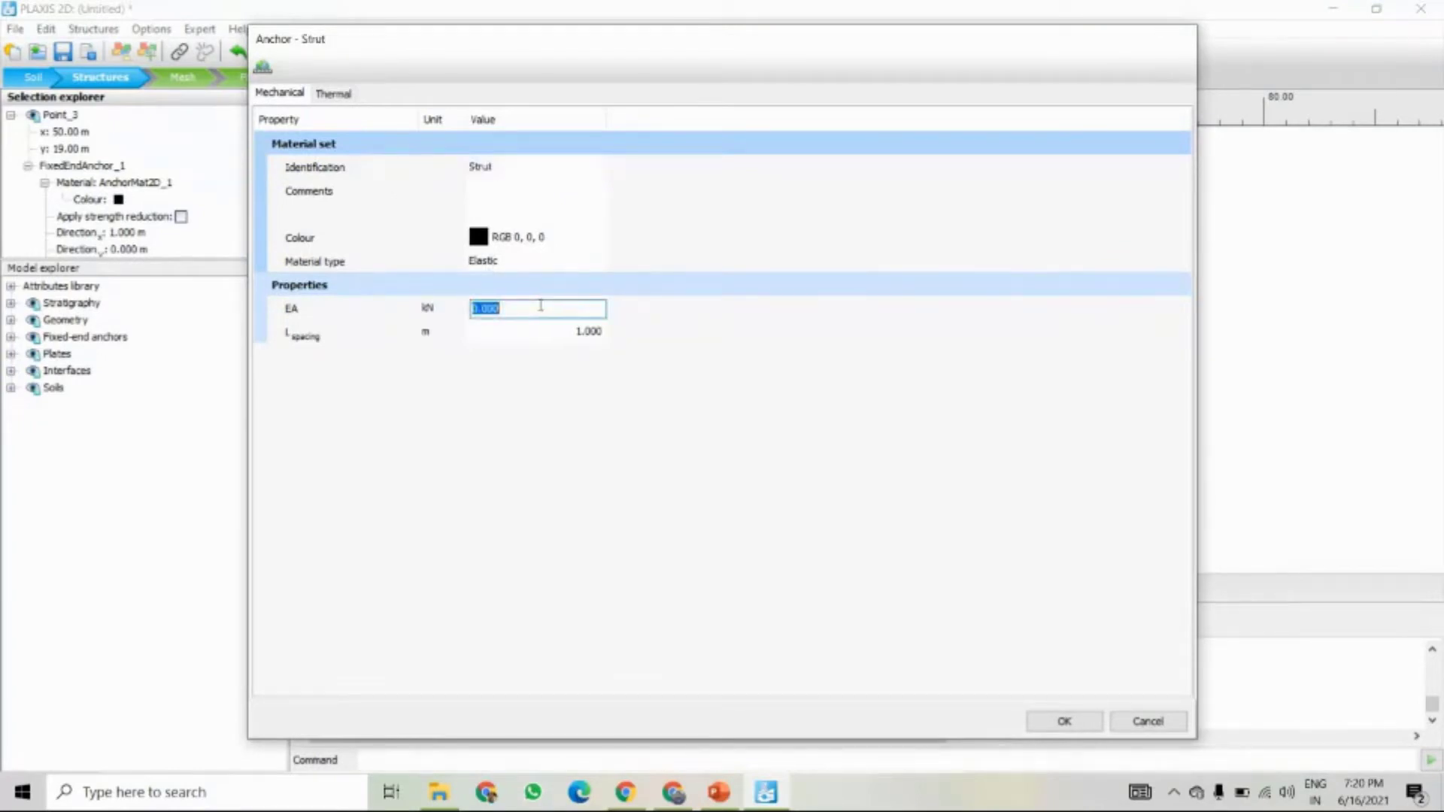
text(2e6)
click(551, 334)
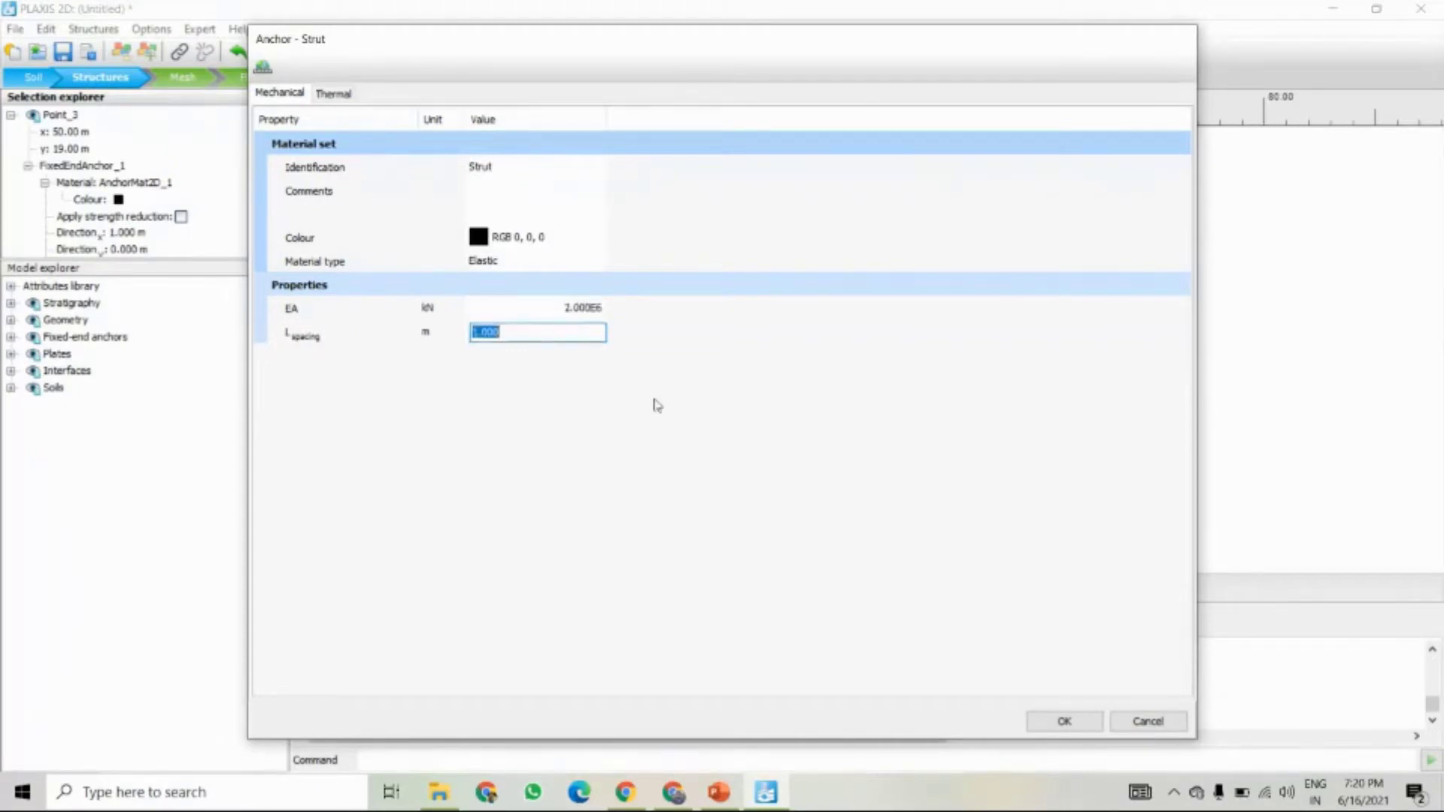
text(5)
click(626, 494)
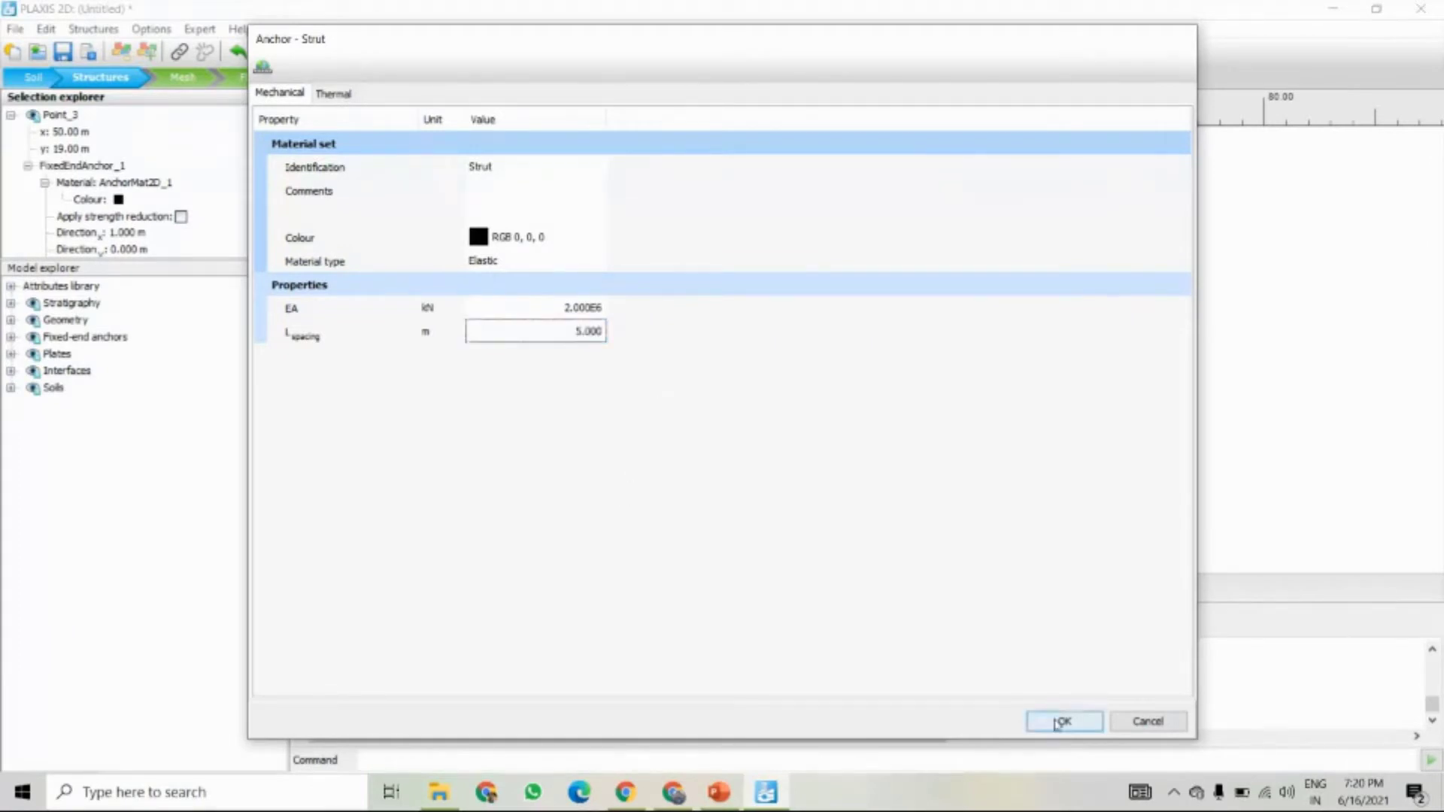
click(1059, 721)
- Set the fixed-end anchor's x direction component to 15 m and deselect the anchor
click(125, 233)
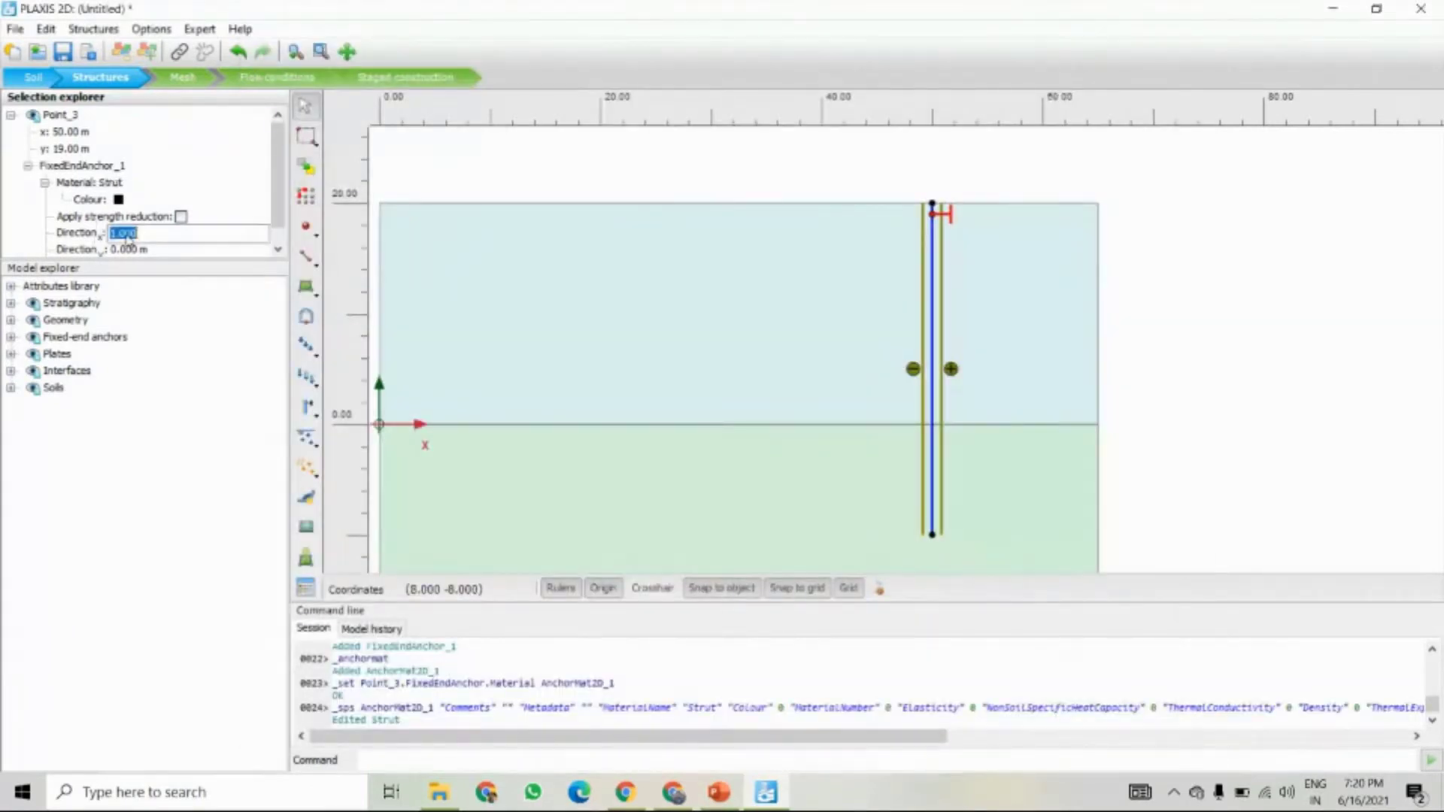
text(15)
key(Tab)
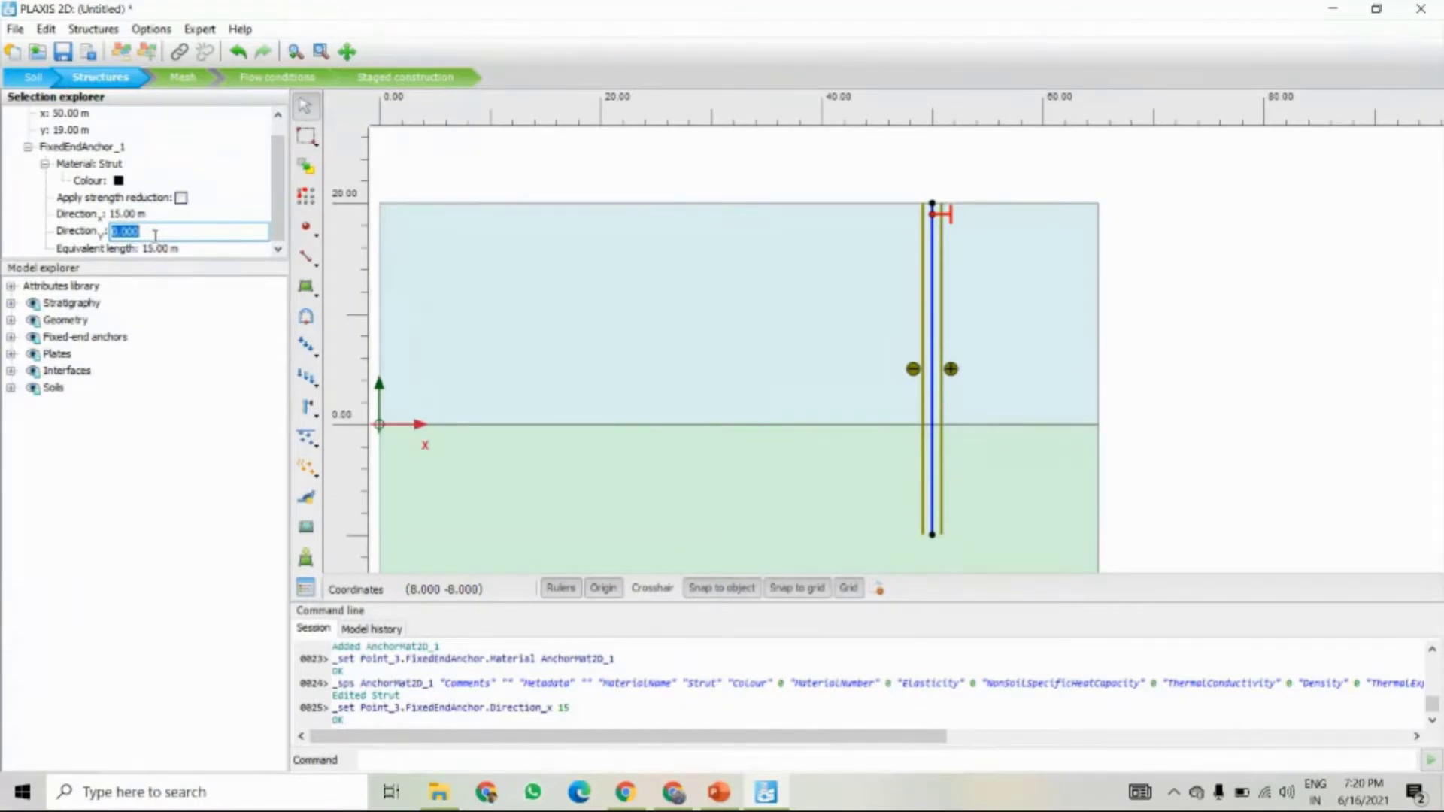
click(684, 188)
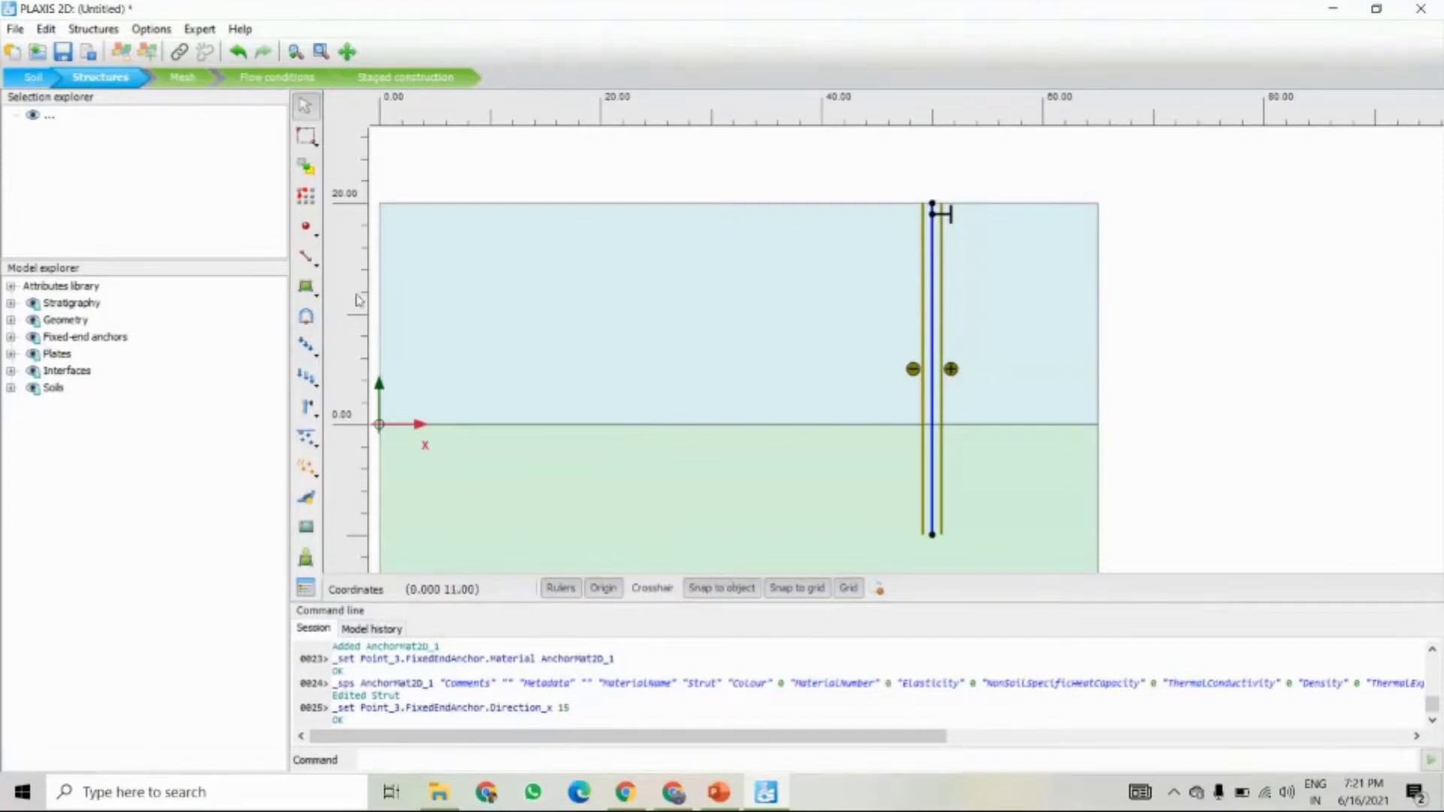
- Draw a horizontal excavation line from the diaphragm wall at (50, 18) to the model boundary at (65, 18)
click(307, 257)
click(368, 245)
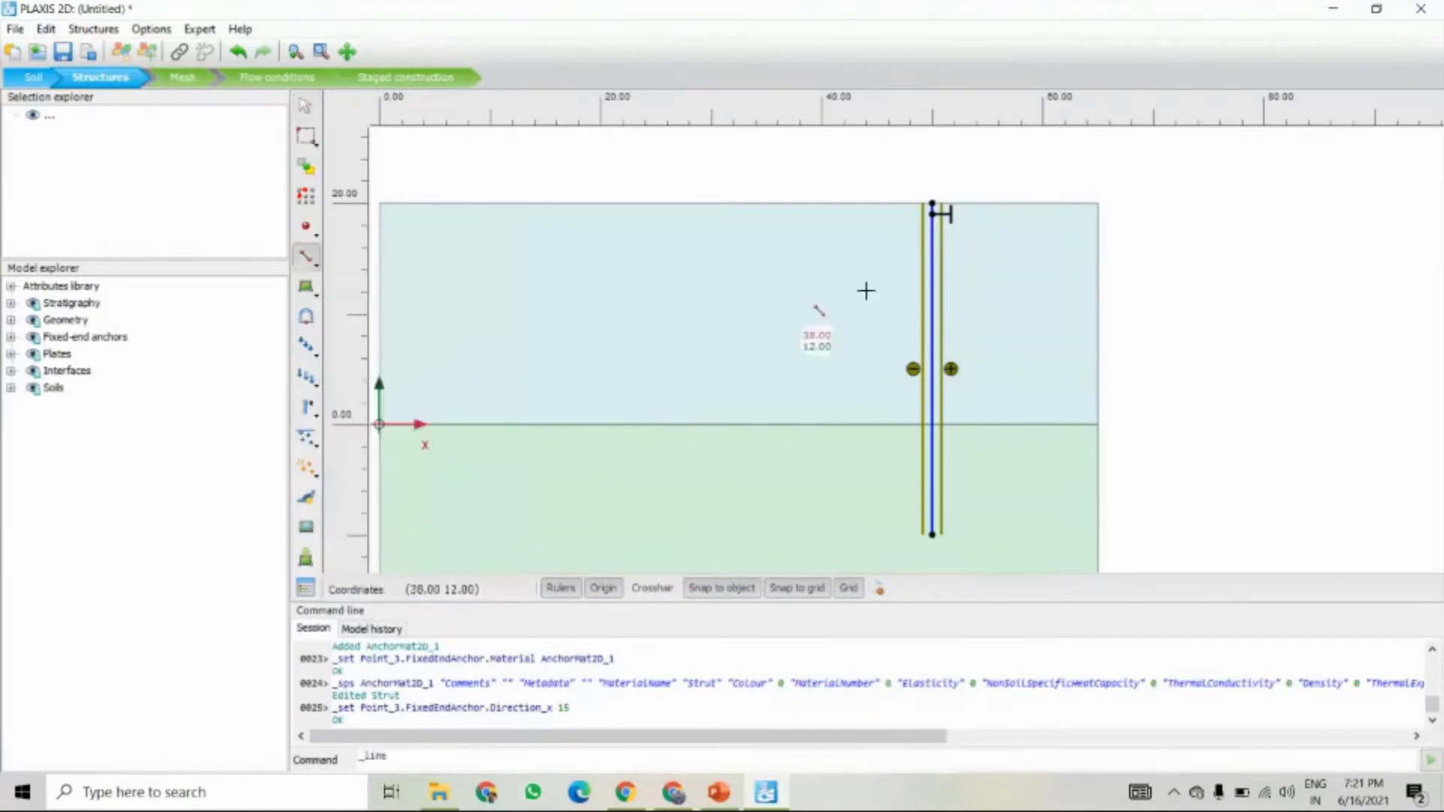
scroll(933, 214, up, 3)
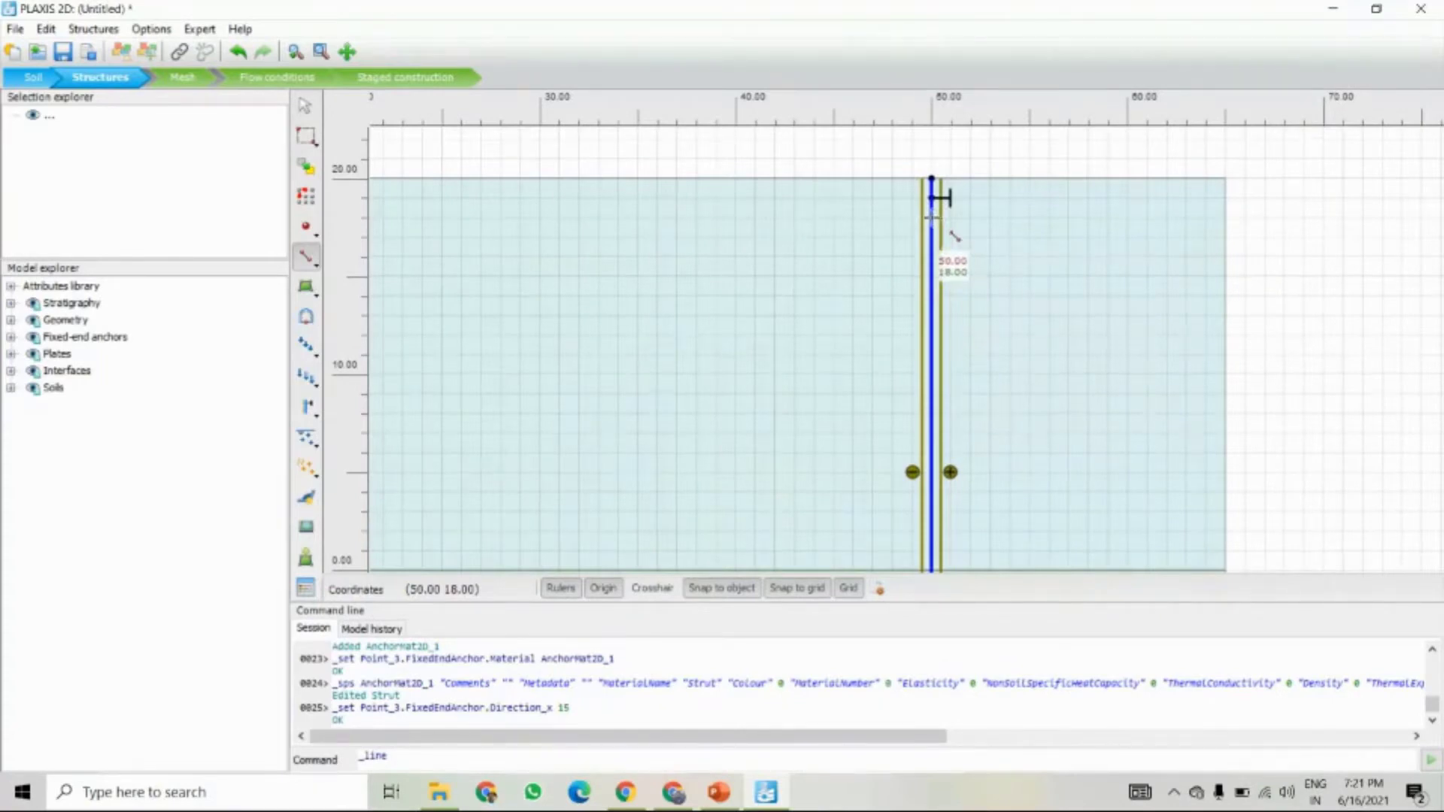
click(932, 217)
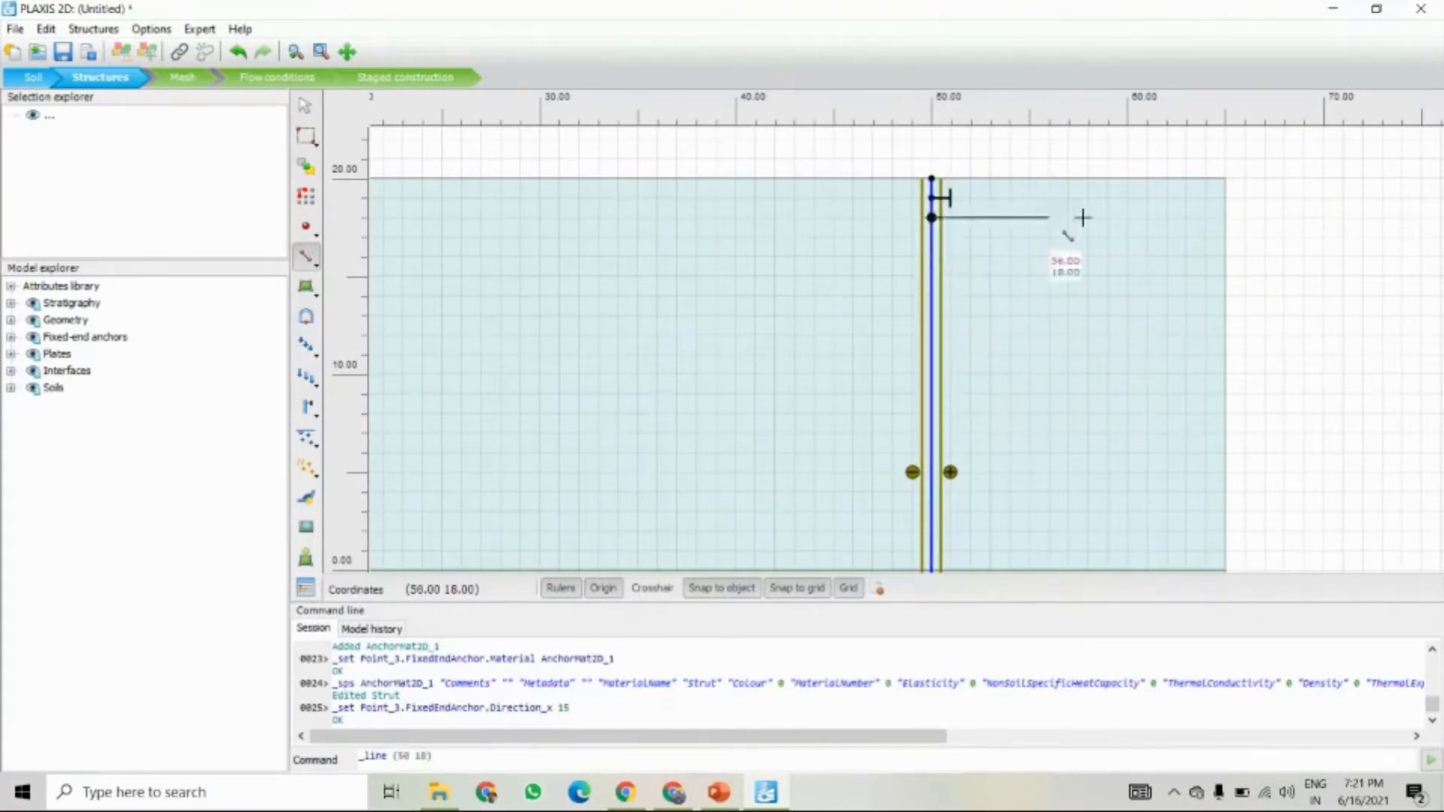
click(1227, 217)
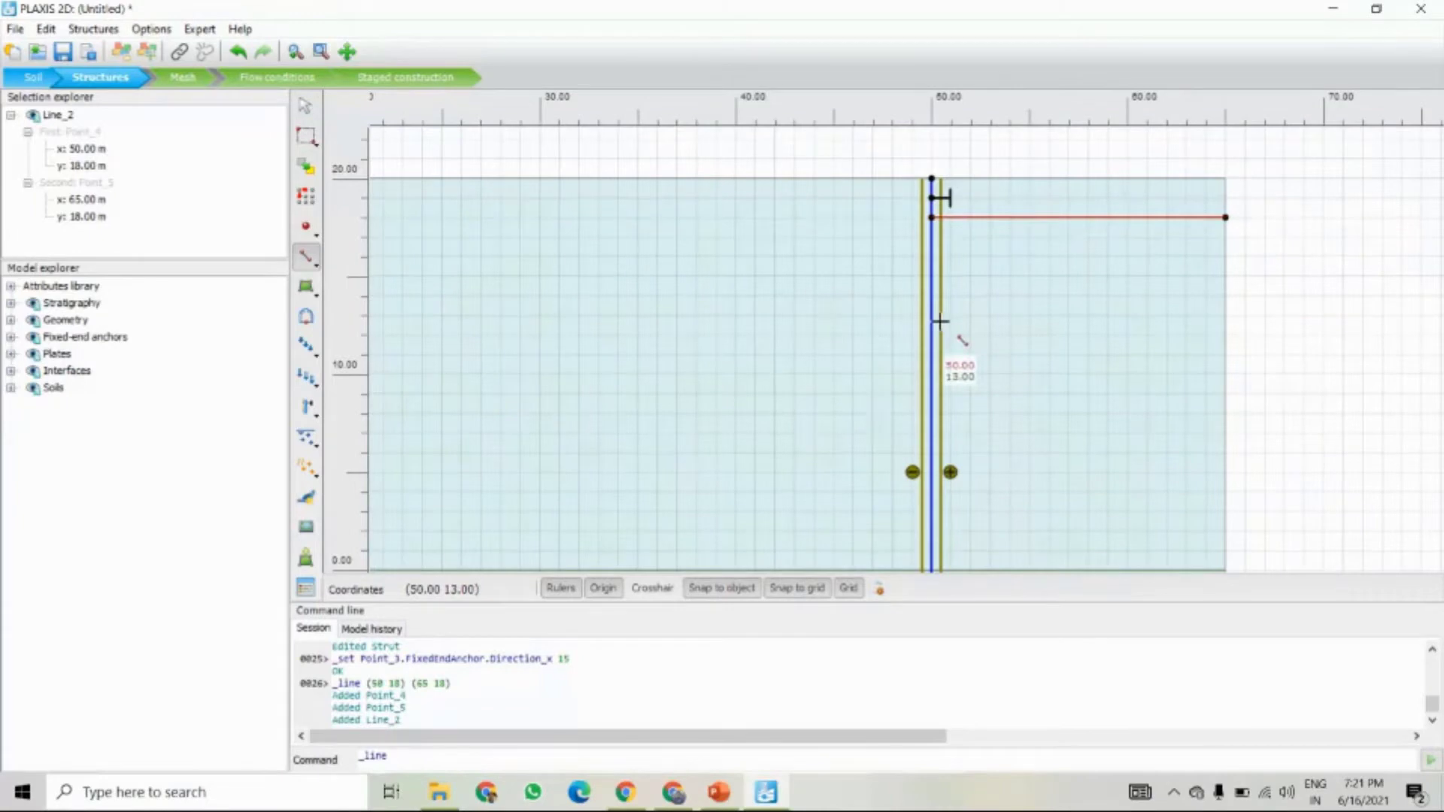
- Draw a second excavation line from (50, 10) to (65, 10) and leave the line command
click(932, 373)
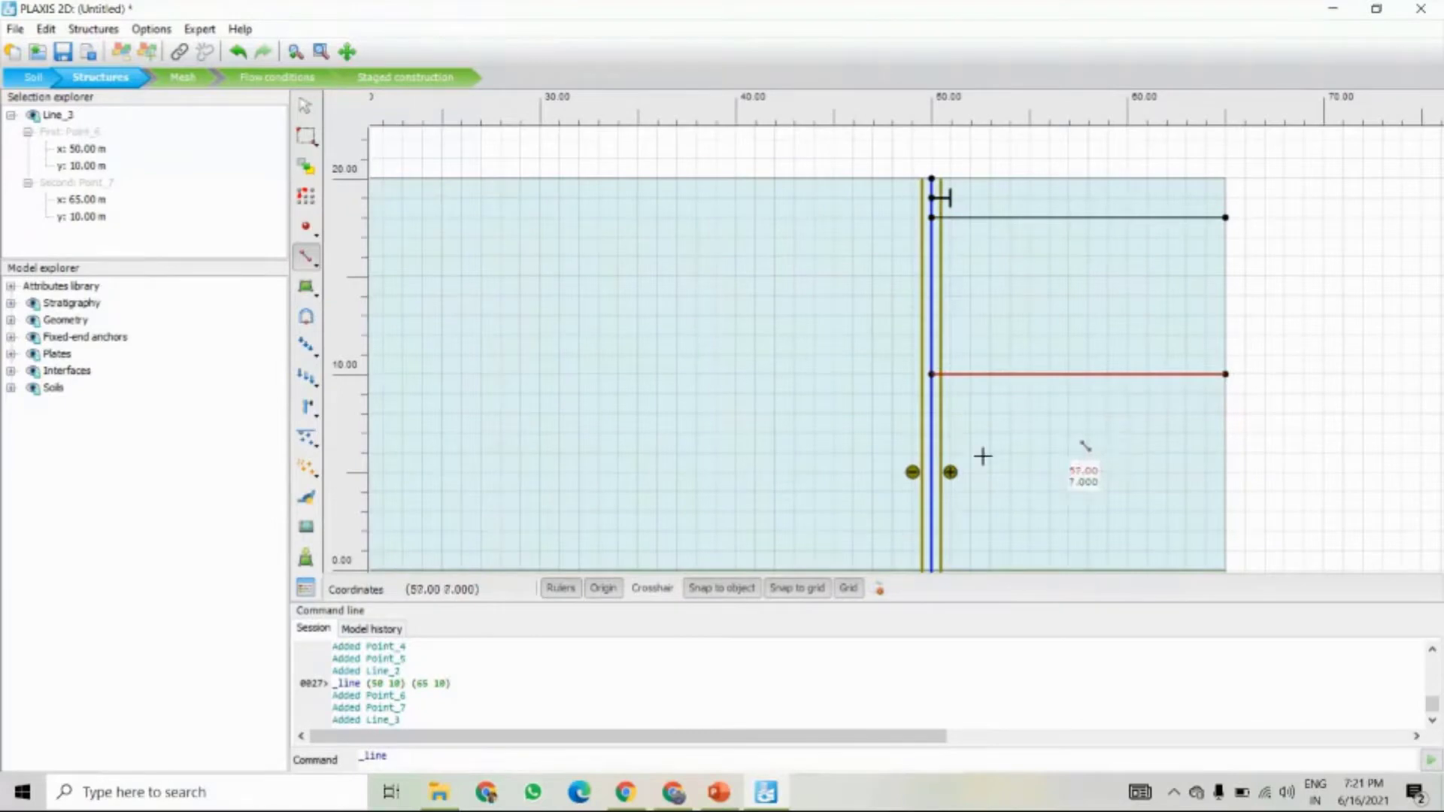
scroll(978, 459, down, 1)
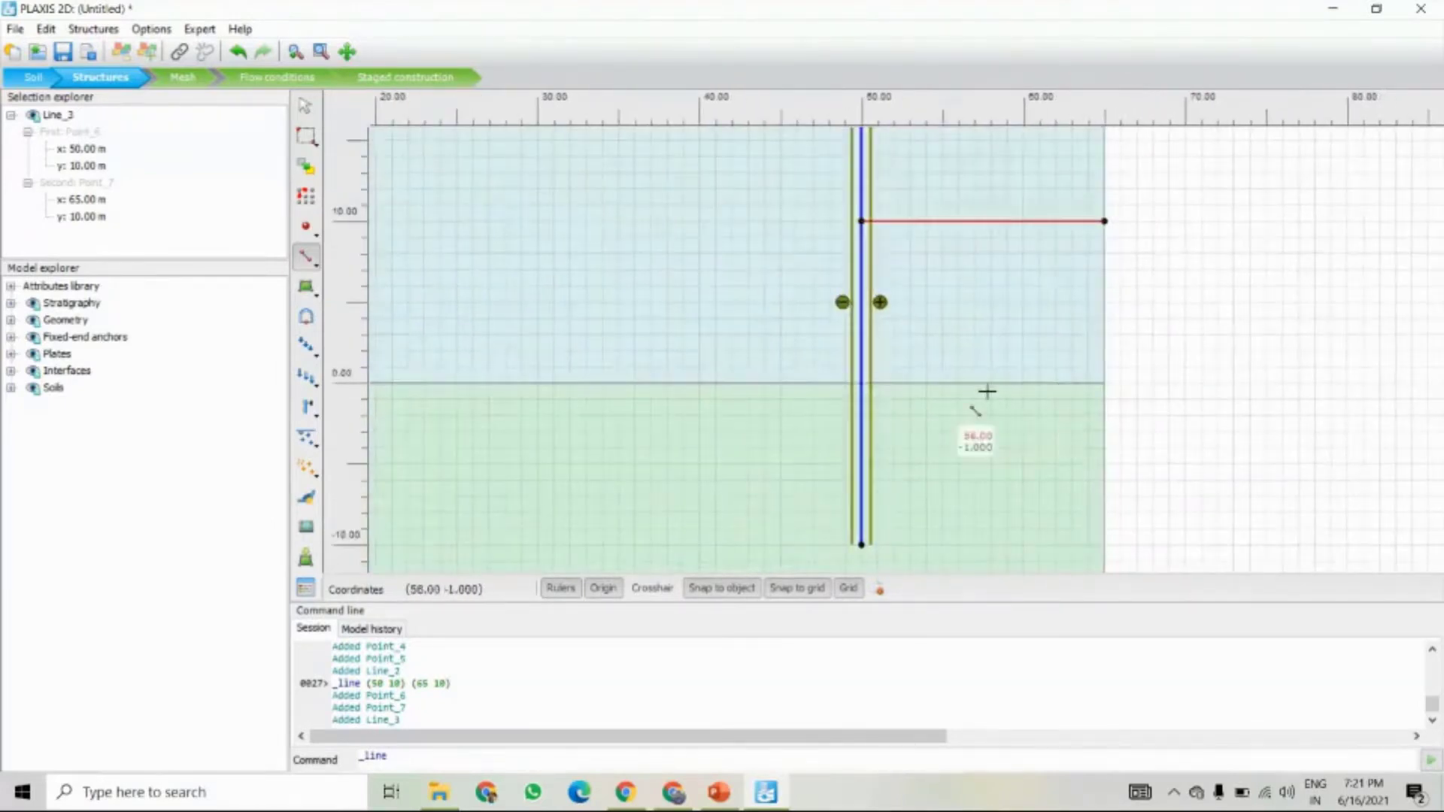
scroll(948, 369, down, 3)
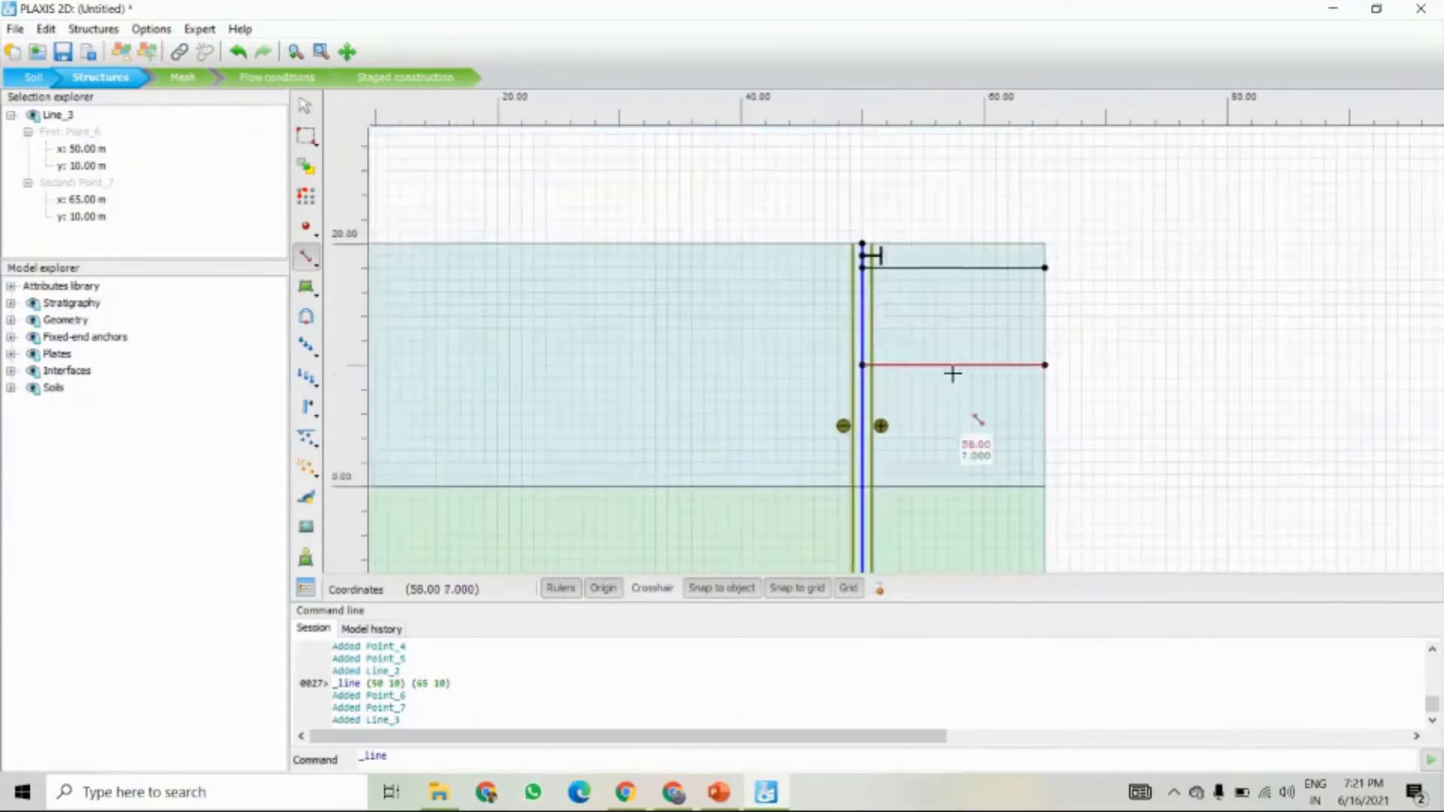
drag(984, 341, 999, 283)
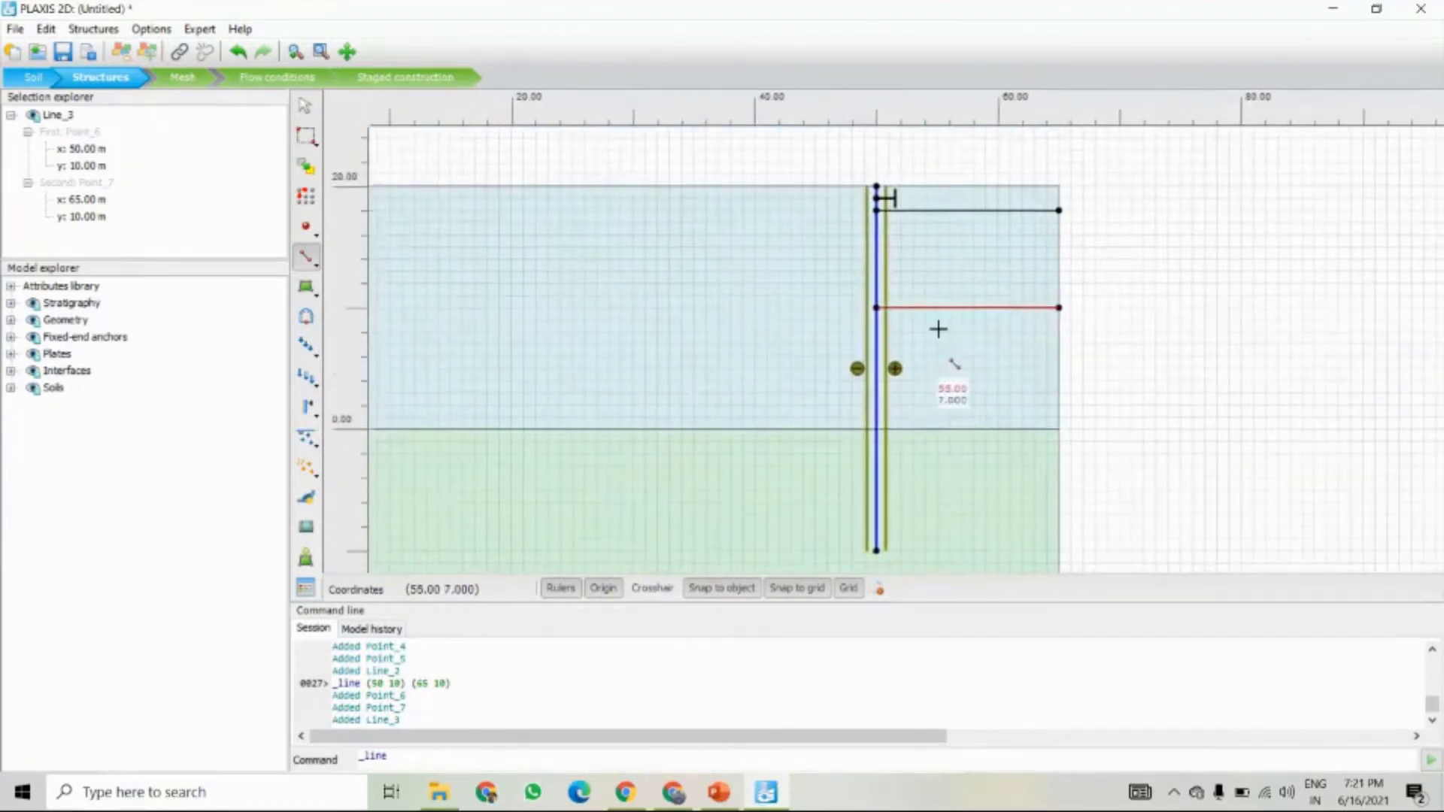
scroll(952, 225, down, 1)
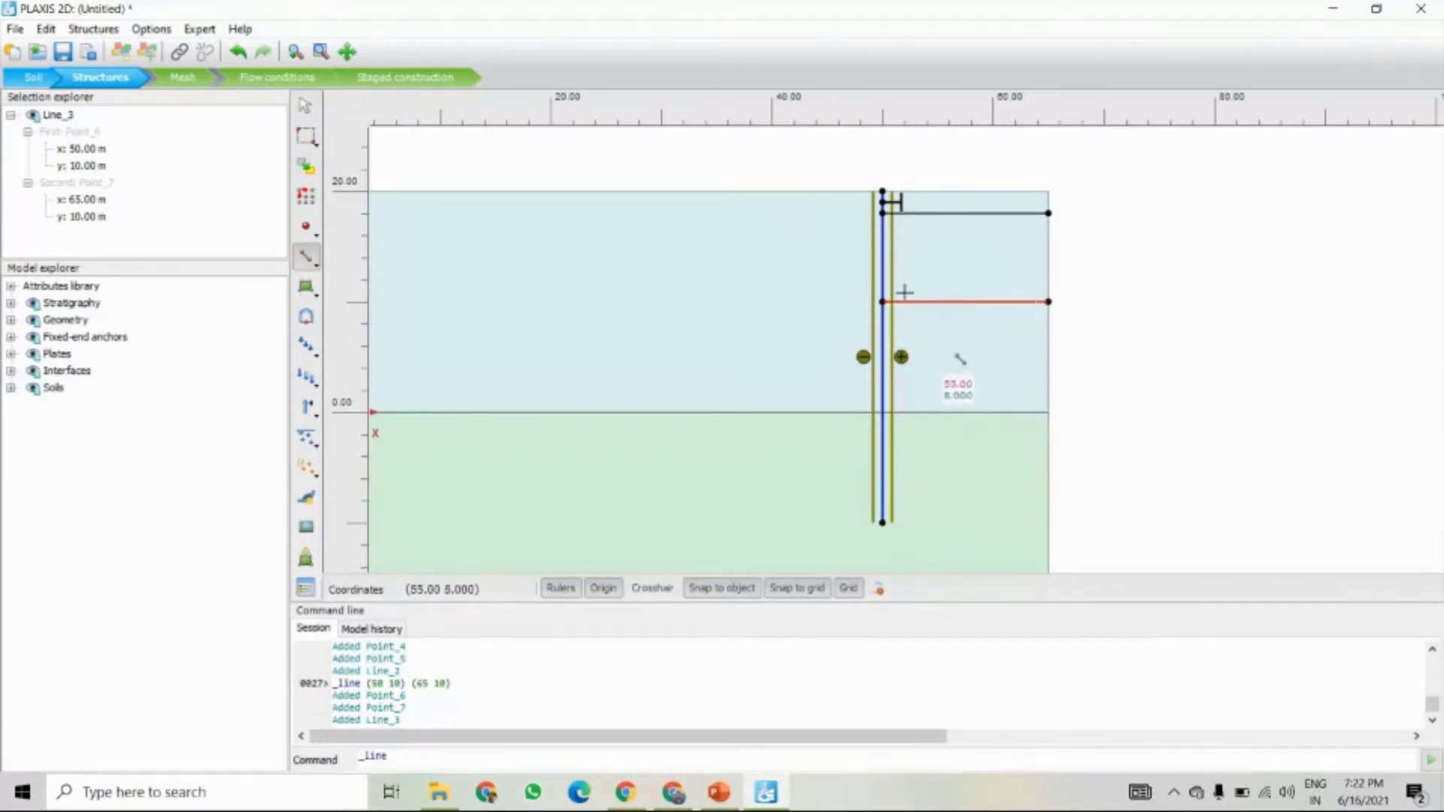
scroll(826, 312, down, 1)
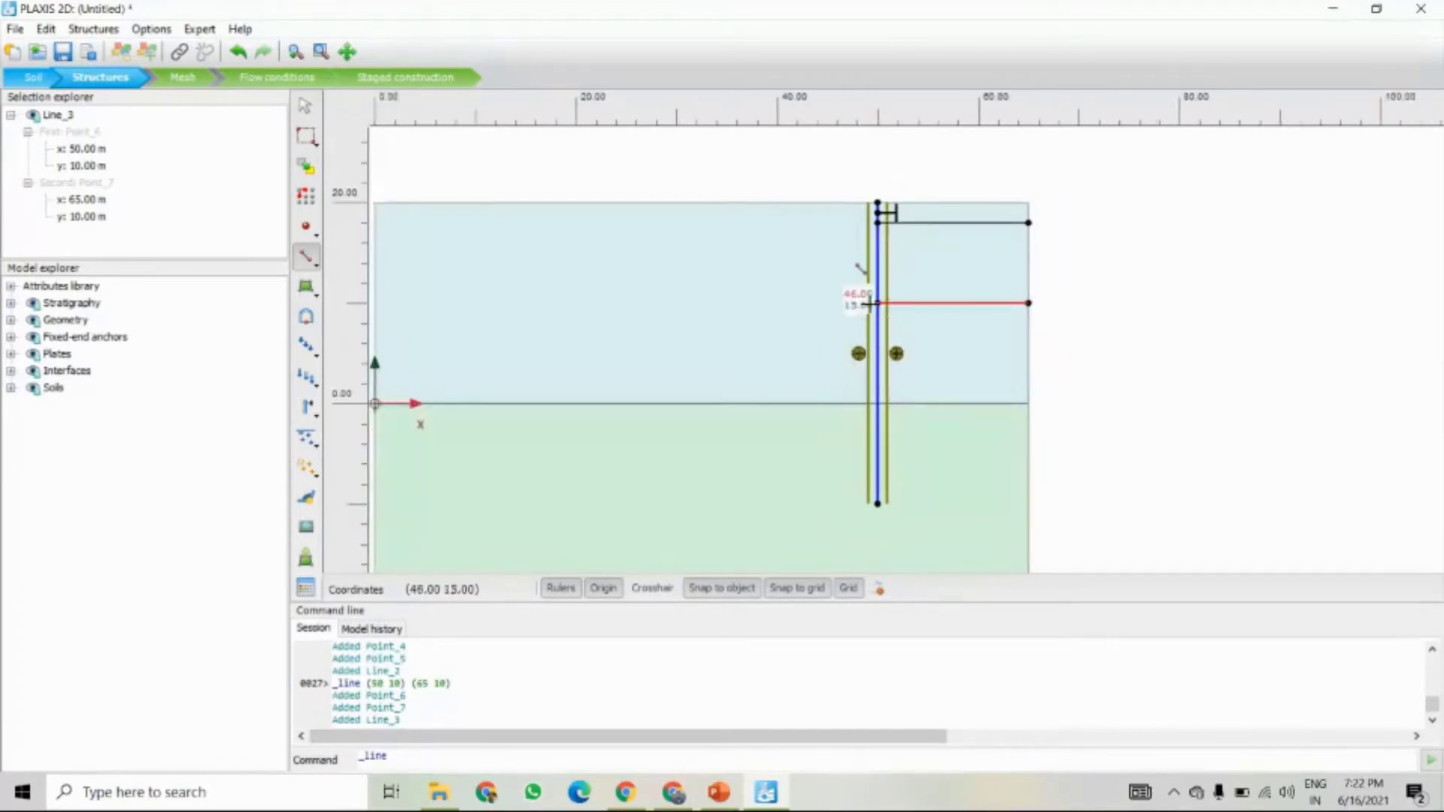
drag(839, 305, 912, 316)
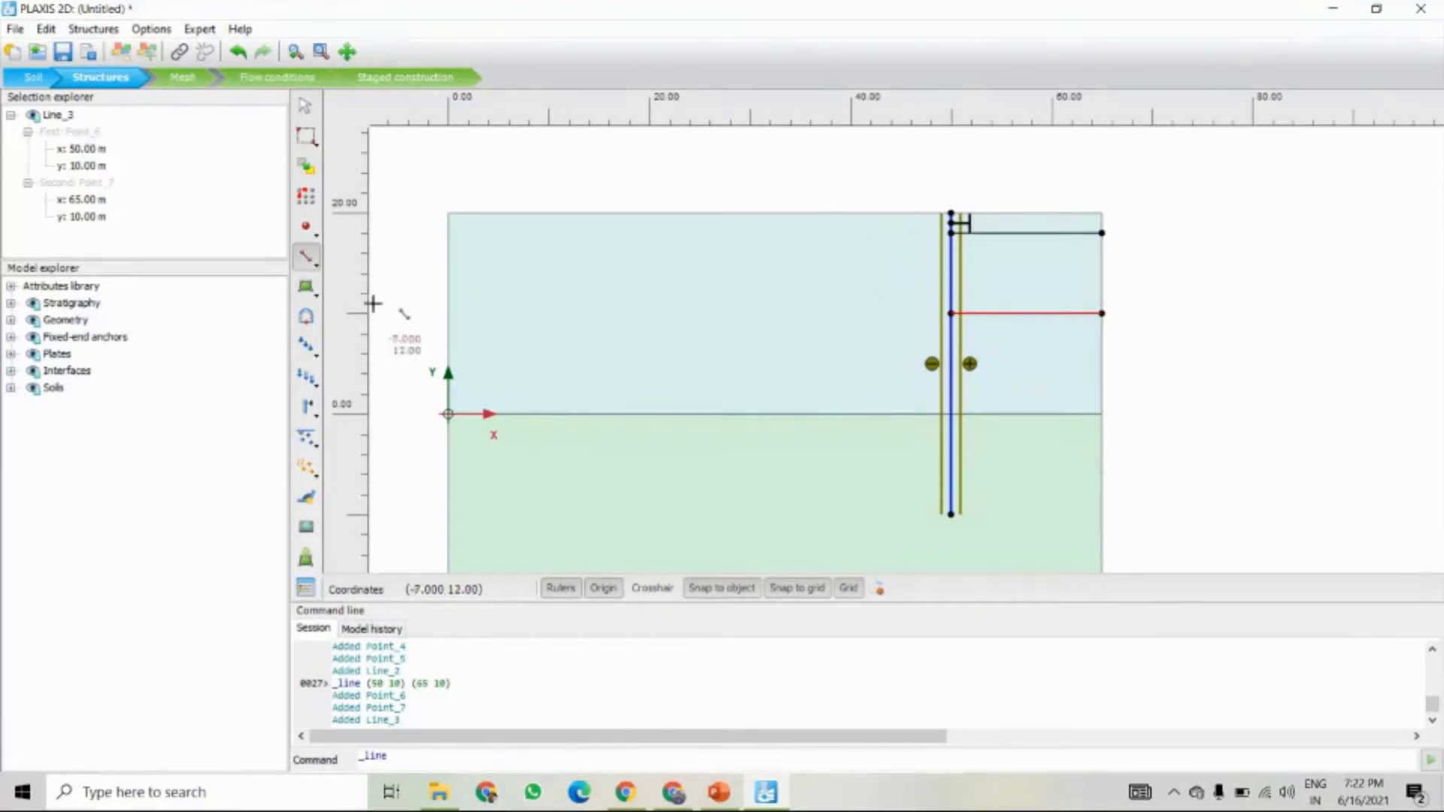
click(306, 107)
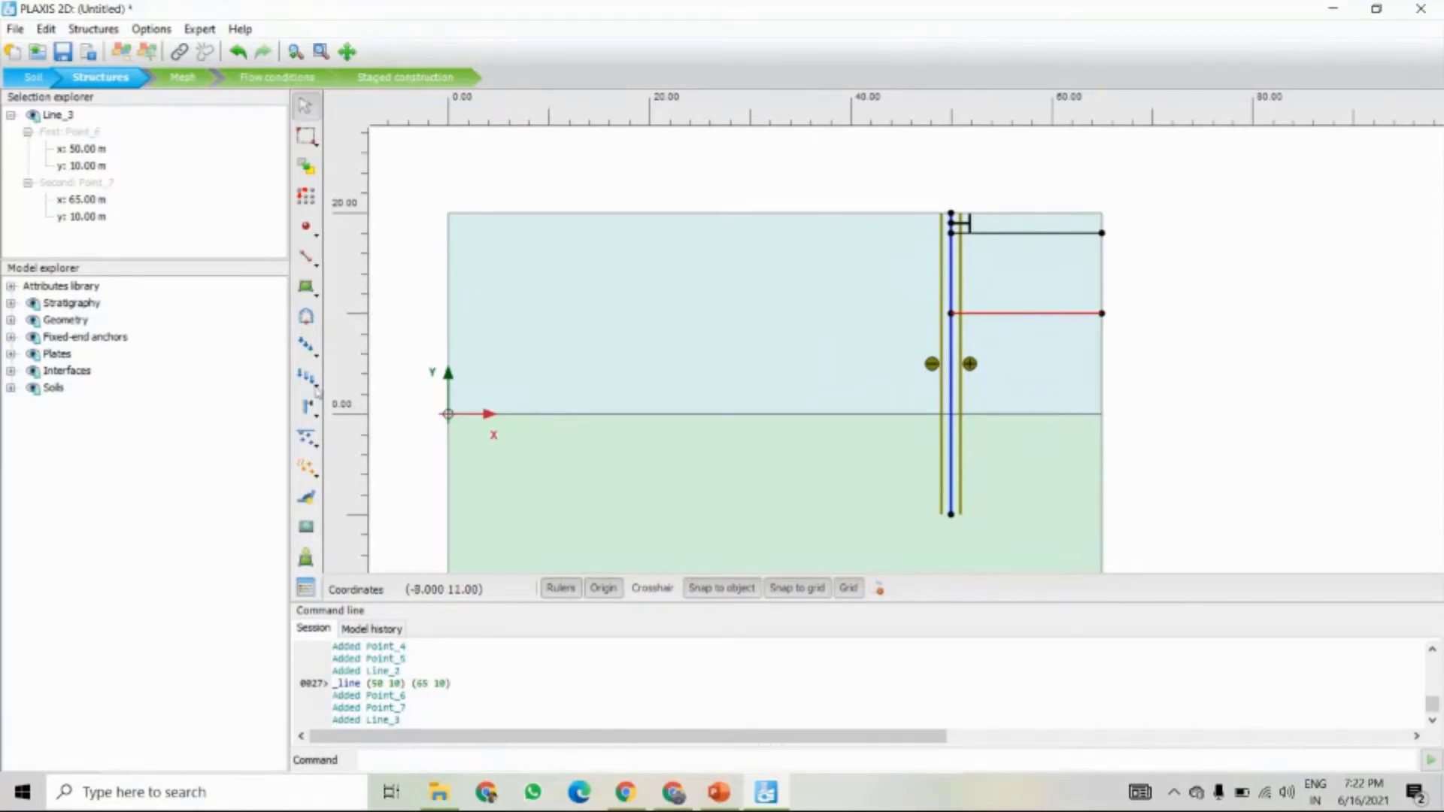
- Create a line load on the ground surface behind the wall from (48, 20) to (43, 20)
click(306, 350)
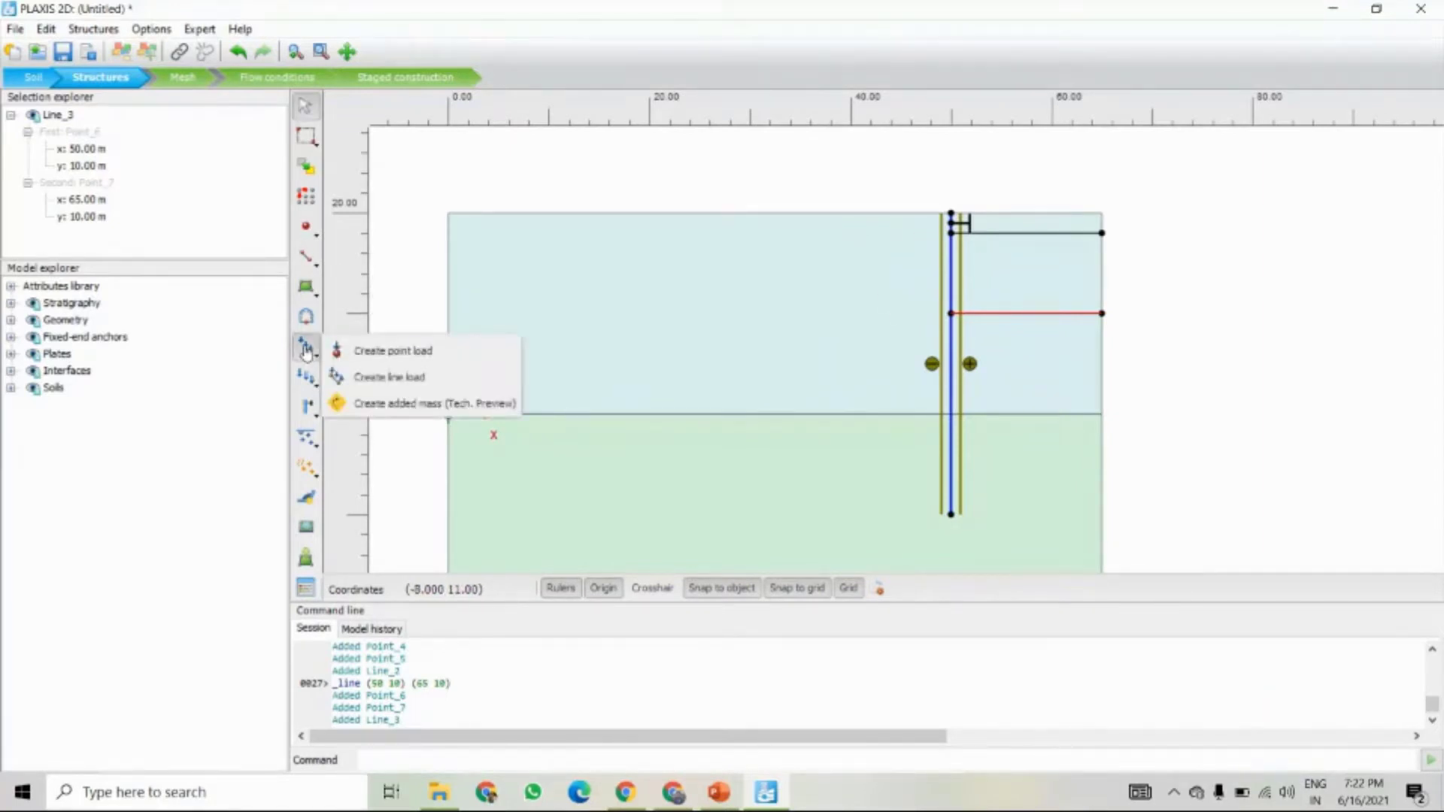
click(353, 382)
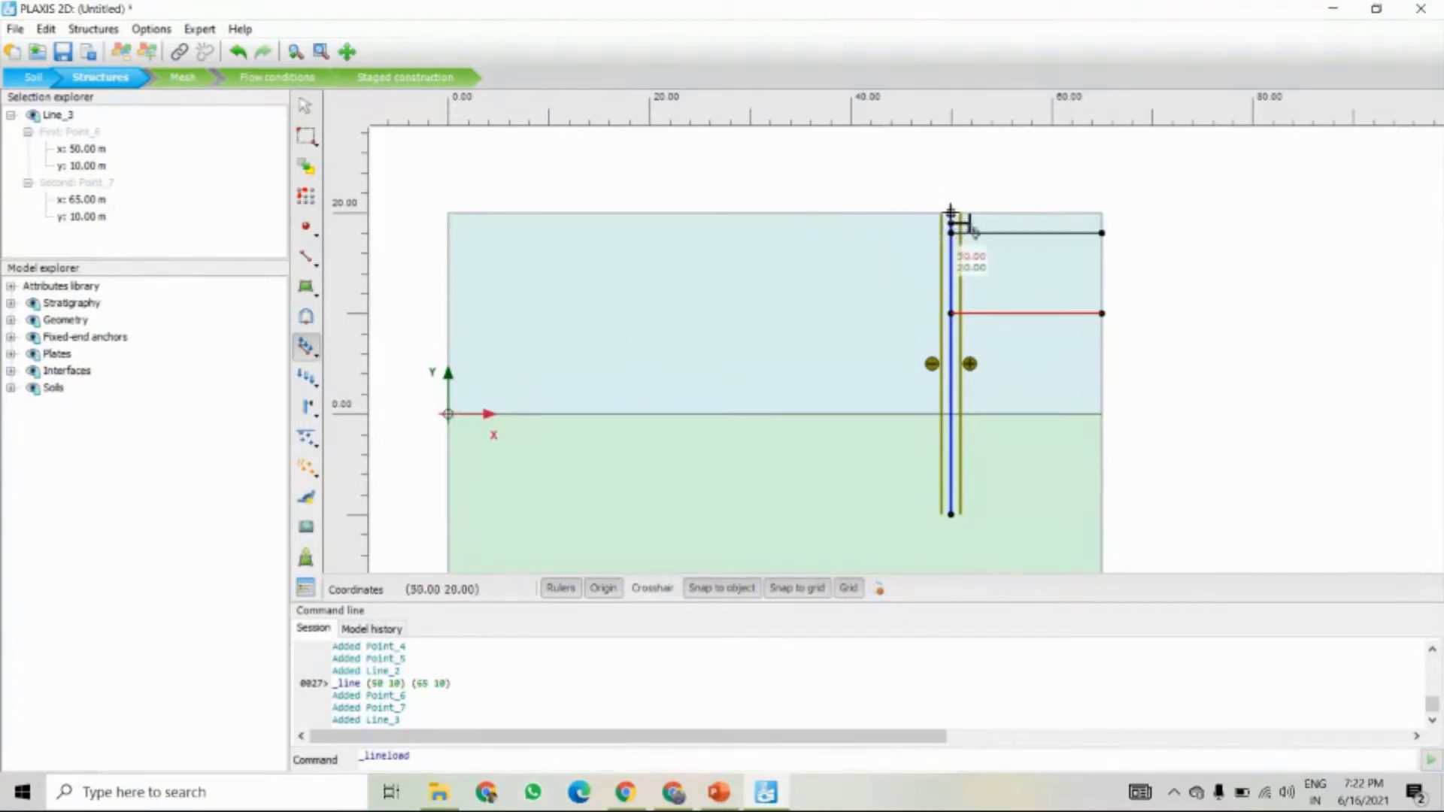
scroll(950, 211, up, 4)
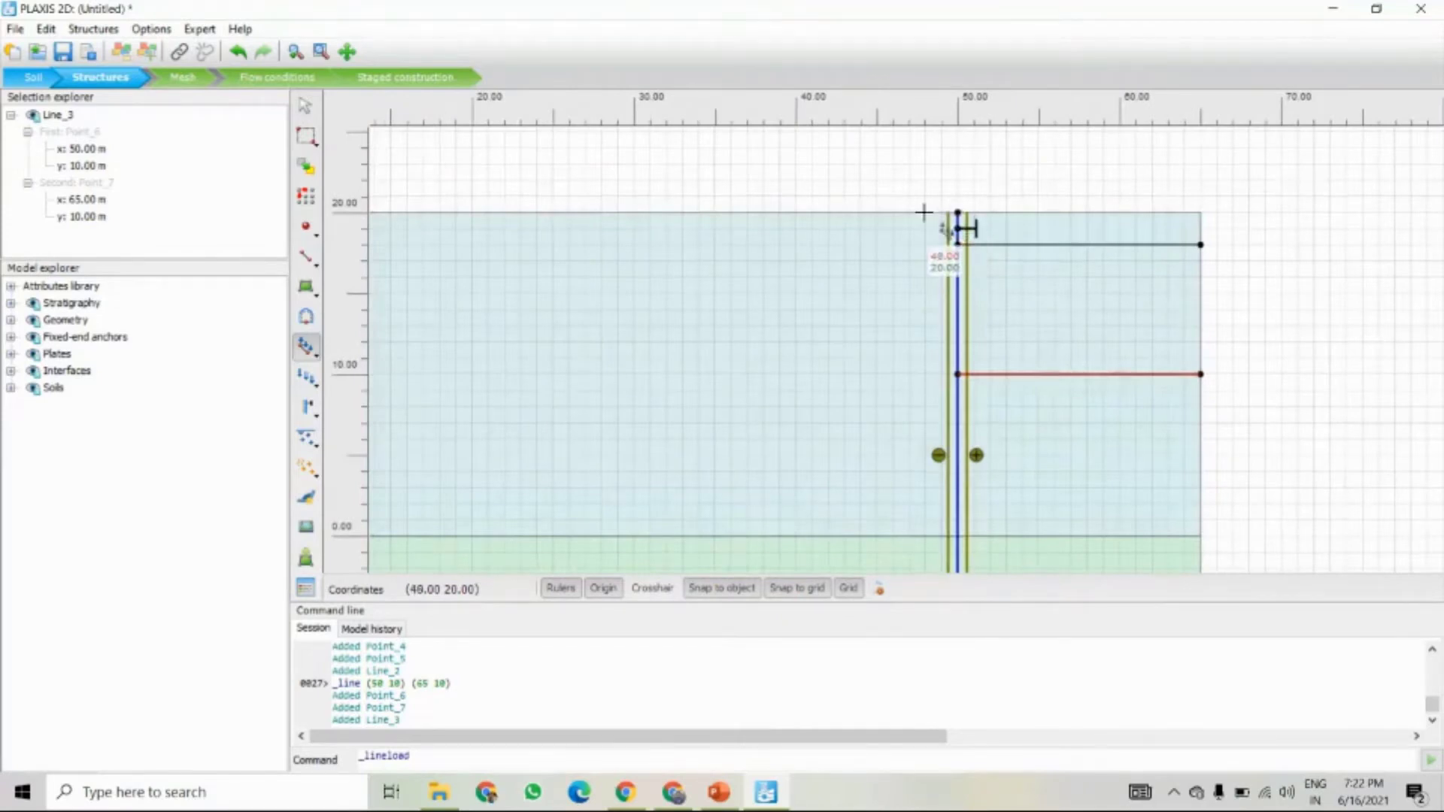
click(924, 213)
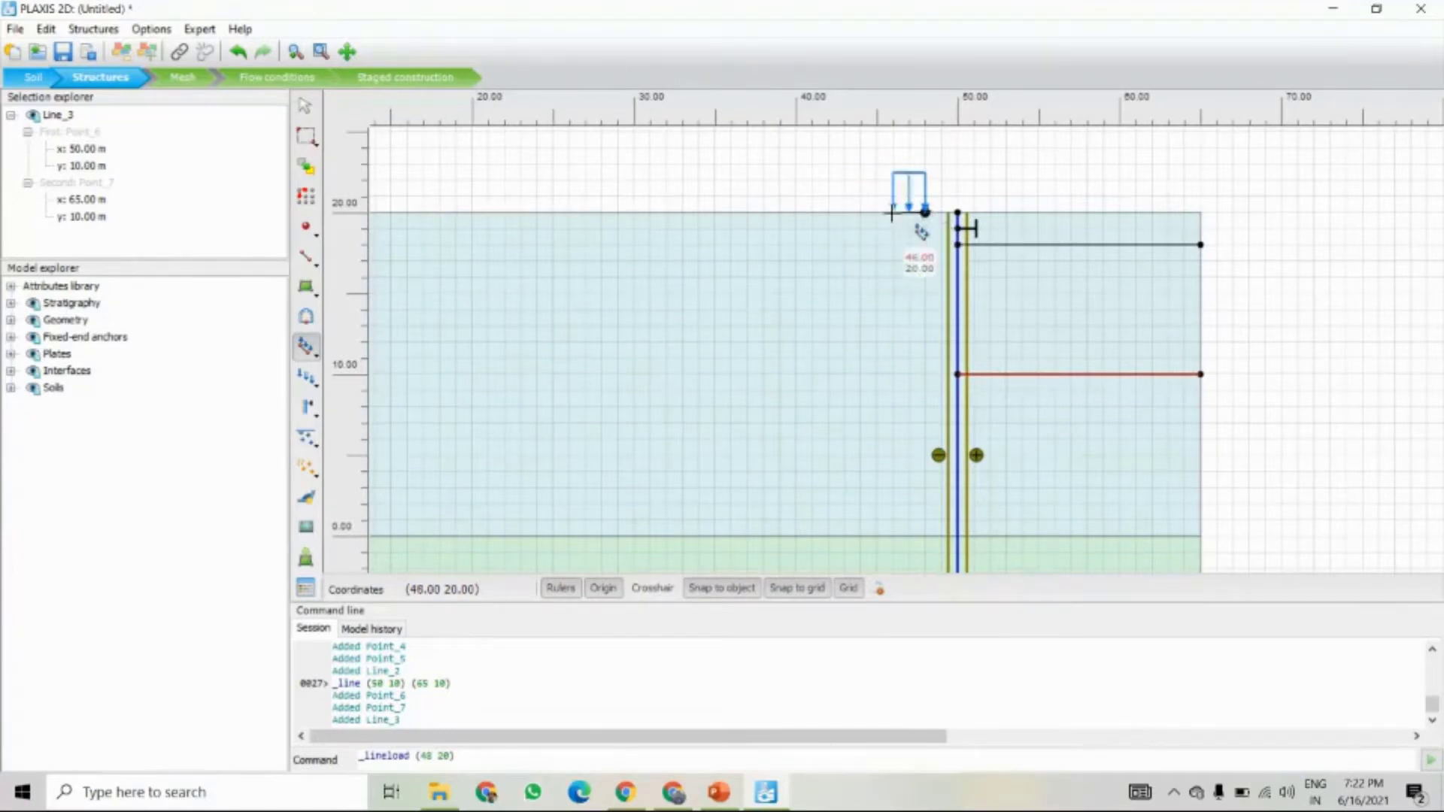
click(846, 213)
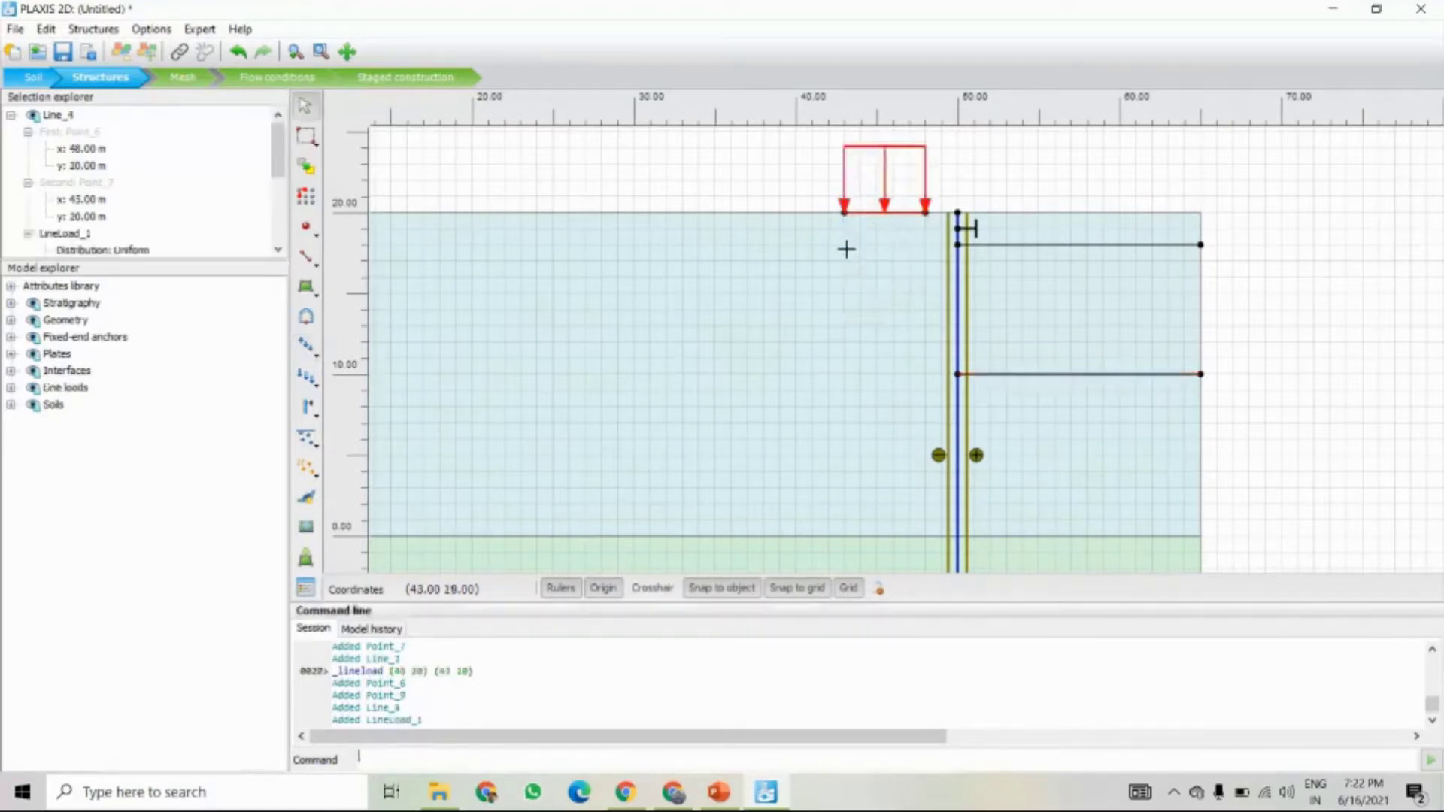
- Set the static line load's qy,start,ref to -5 kN/m/m and deselect the load
scroll(851, 255, down, 4)
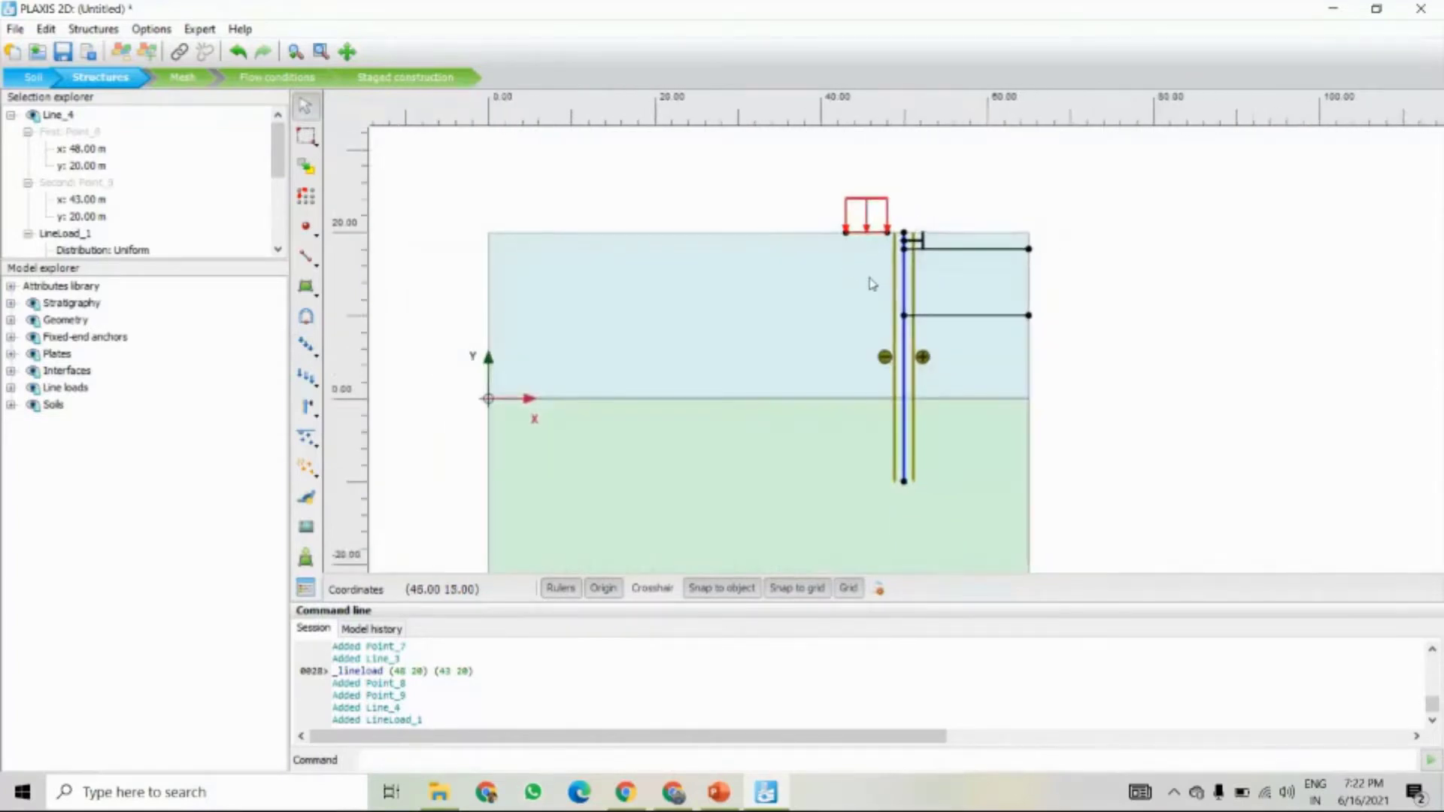
scroll(178, 233, down, 2)
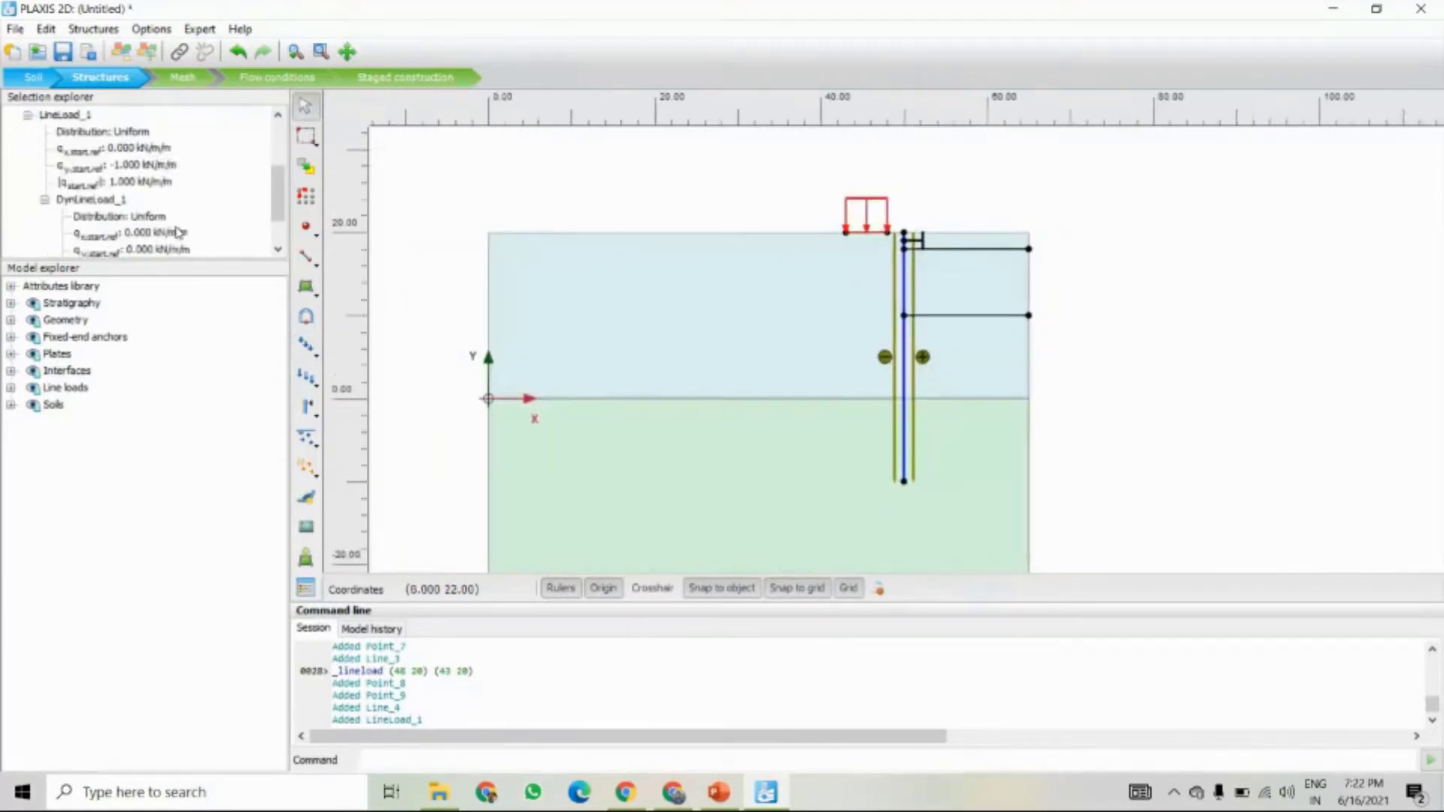
scroll(188, 235, down, 1)
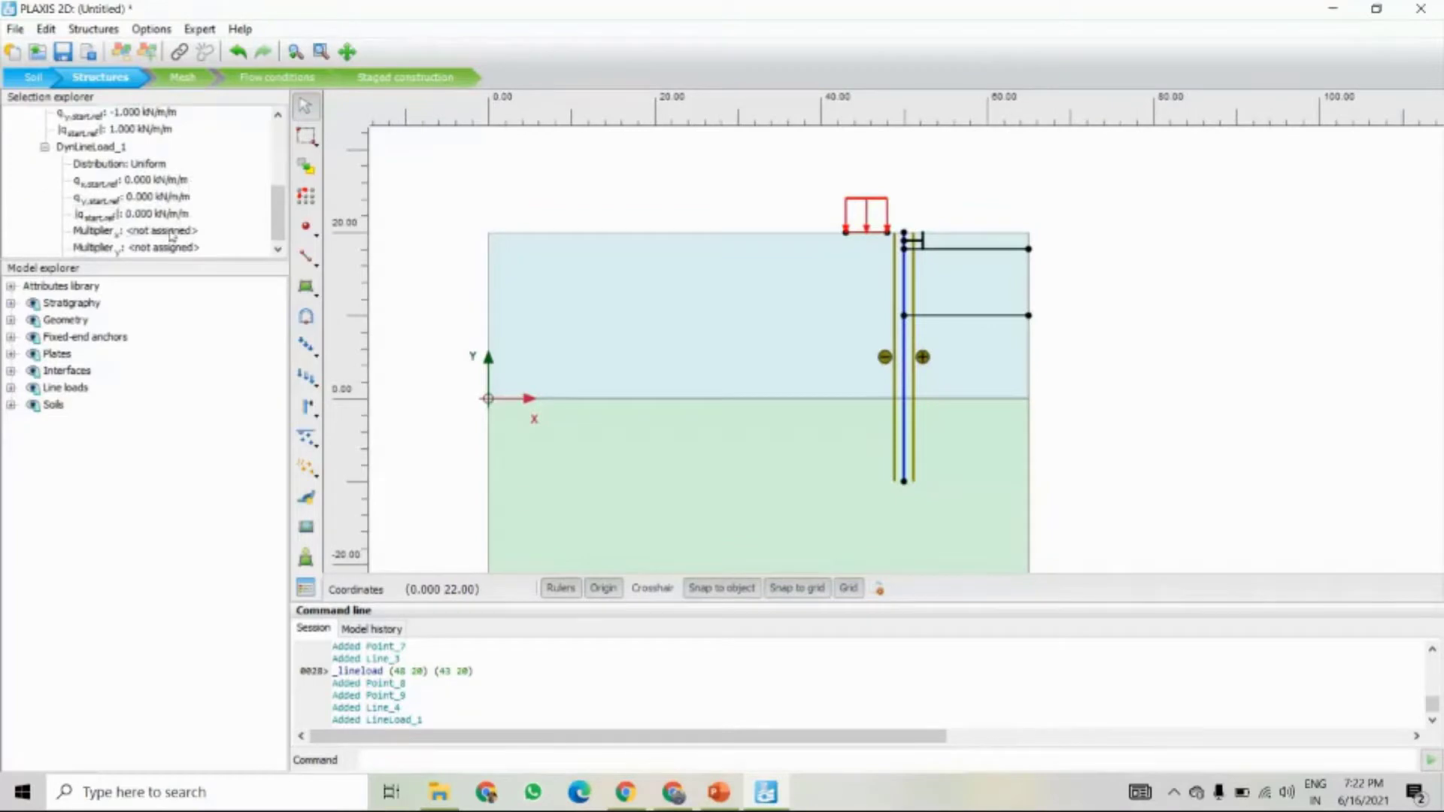
click(139, 199)
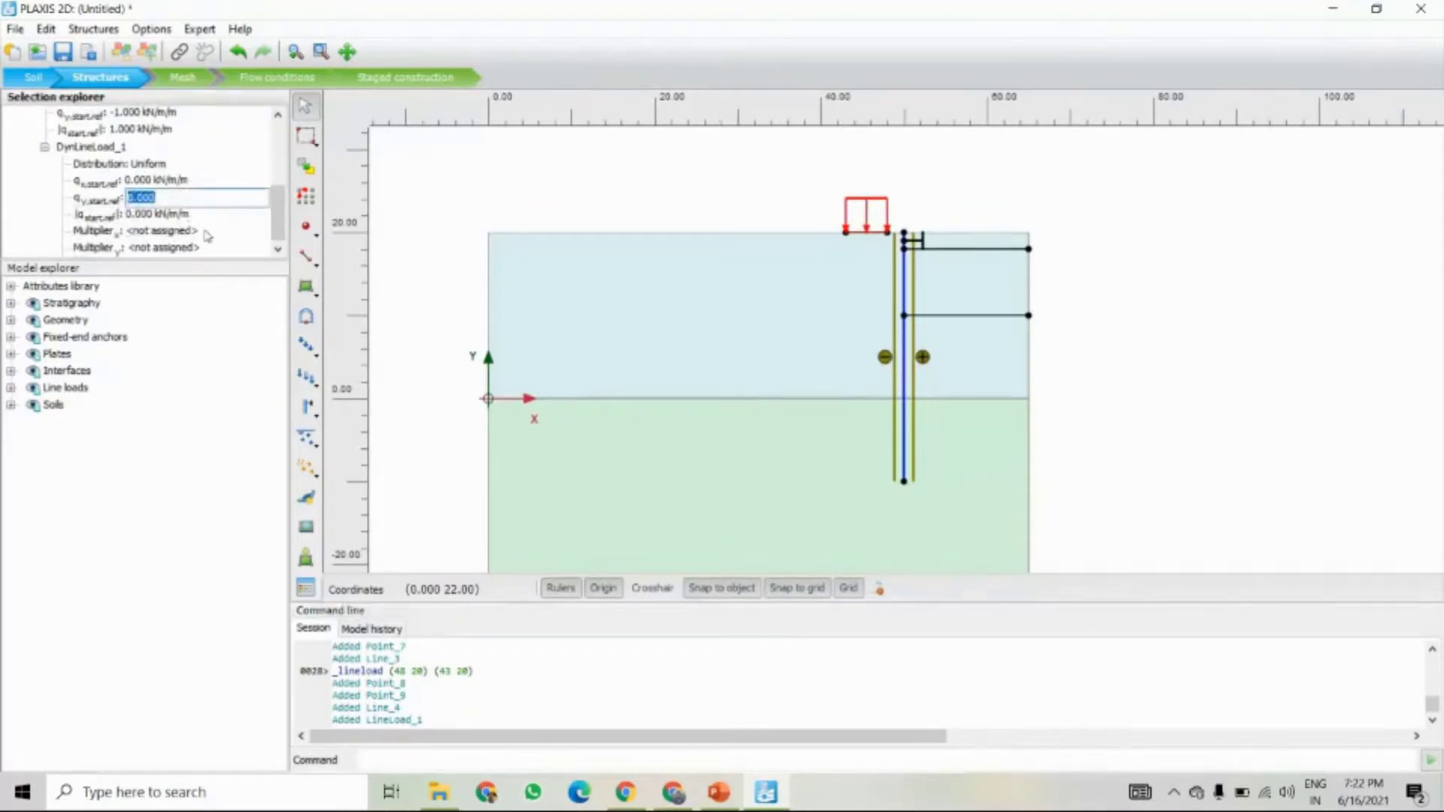
text(-5)
click(401, 325)
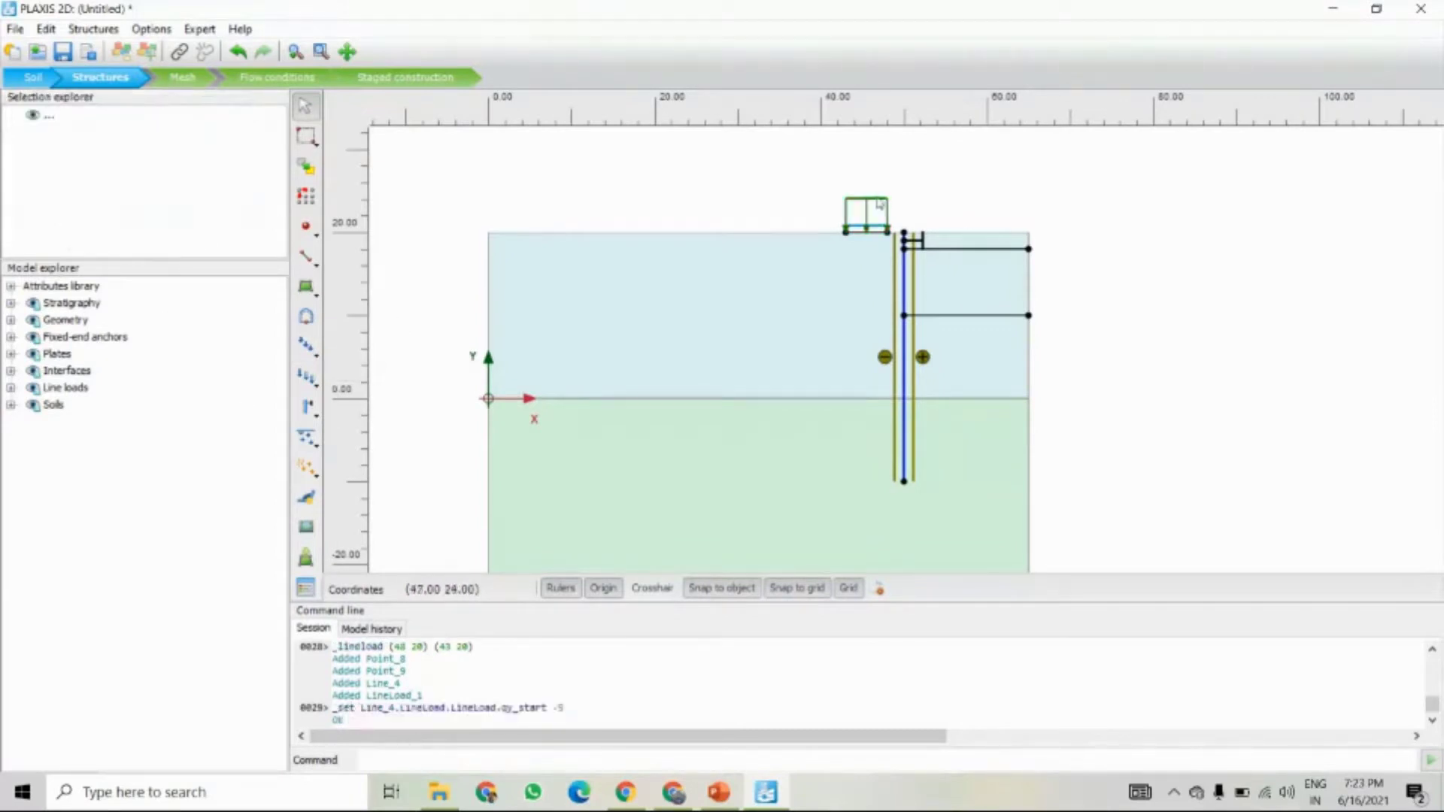
- Review the soil layers, structures and surface line load in the Soil and Structures modes
click(870, 232)
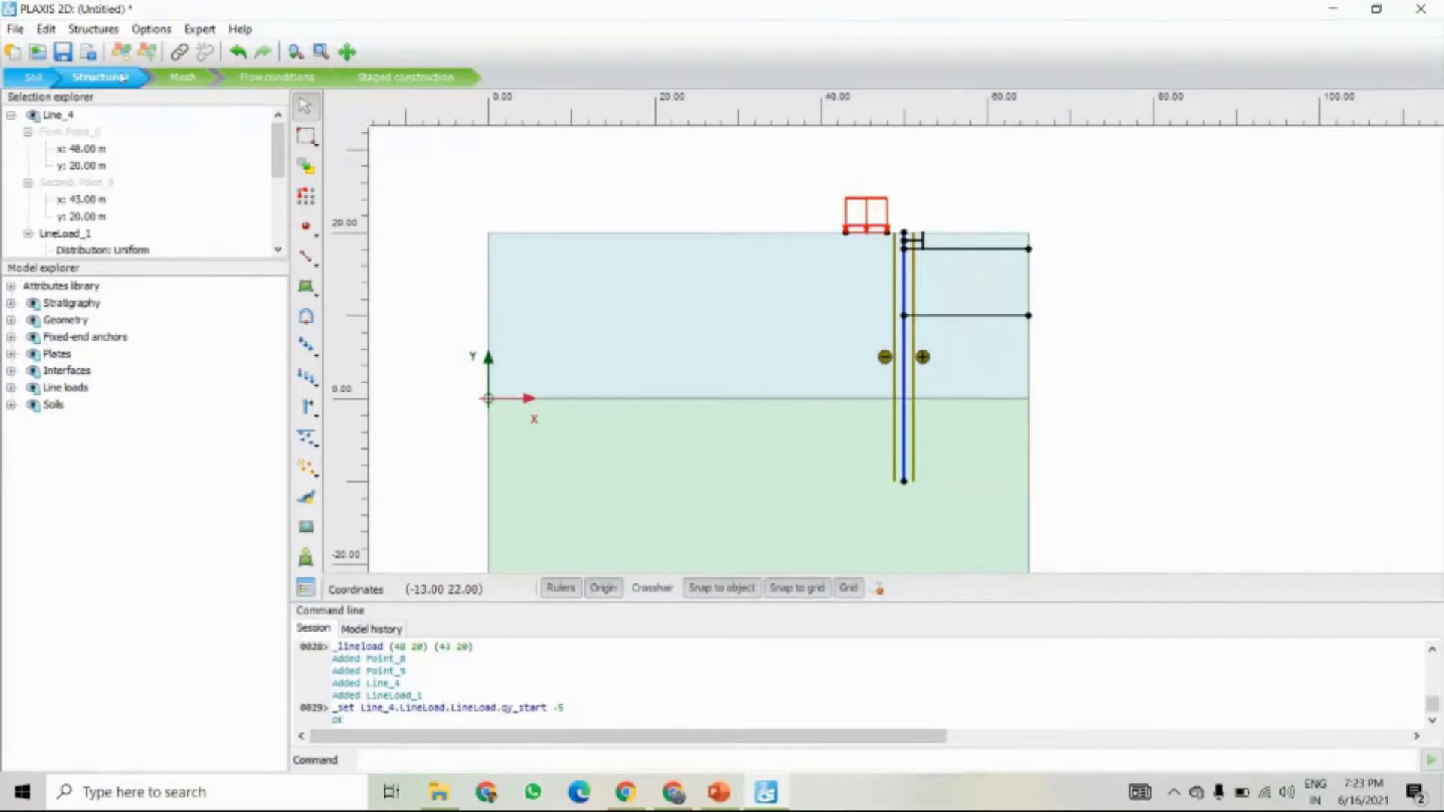
click(31, 77)
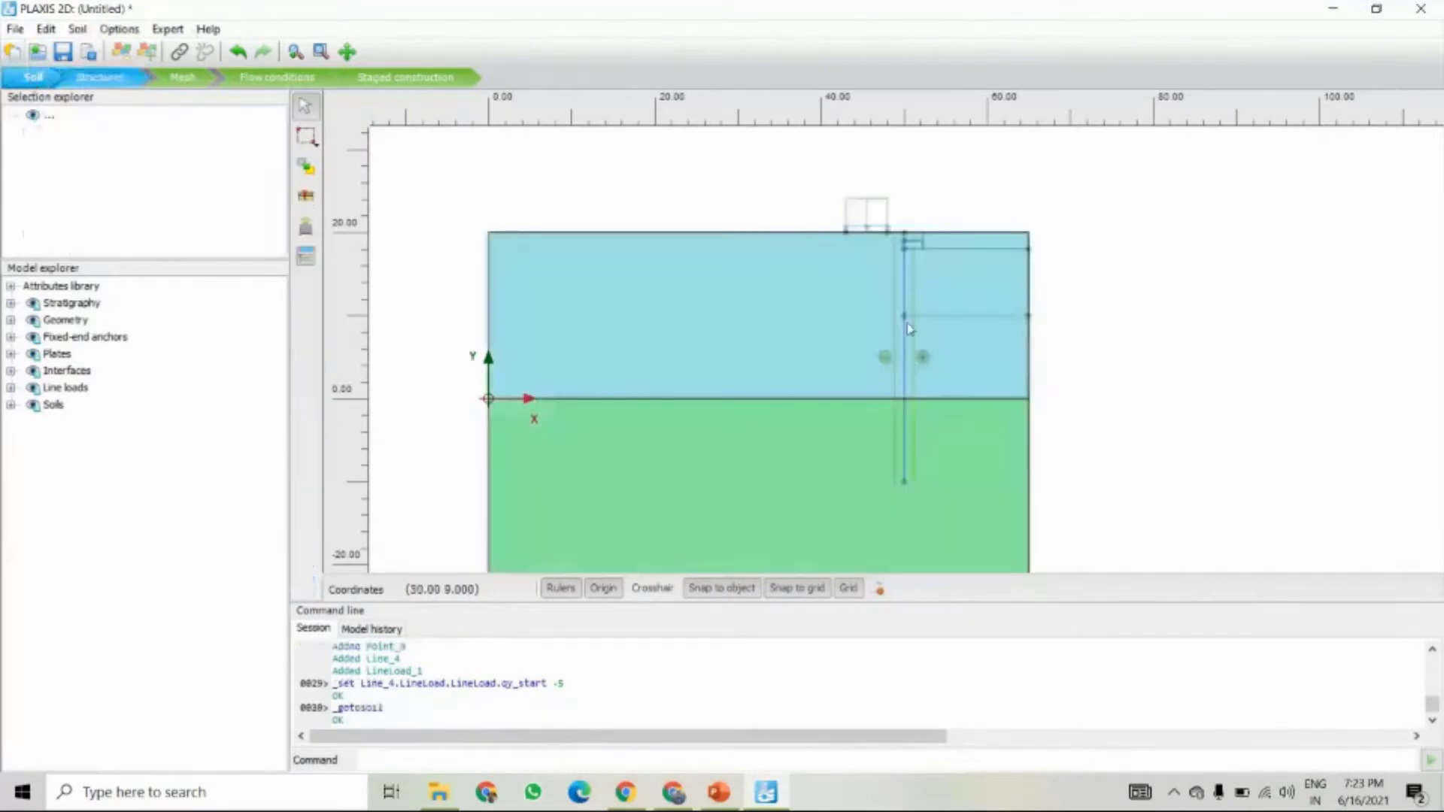
scroll(908, 329, down, 3)
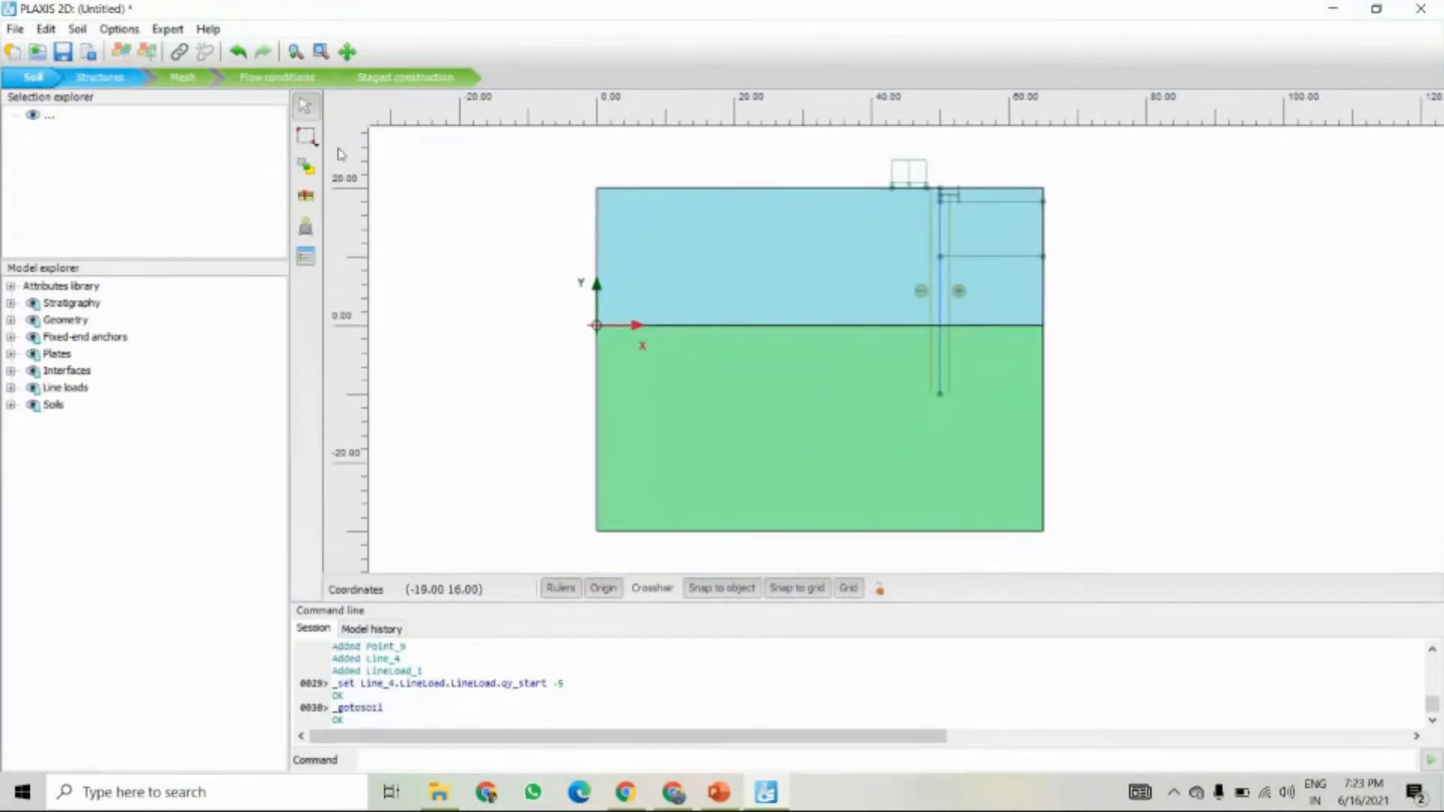
click(100, 77)
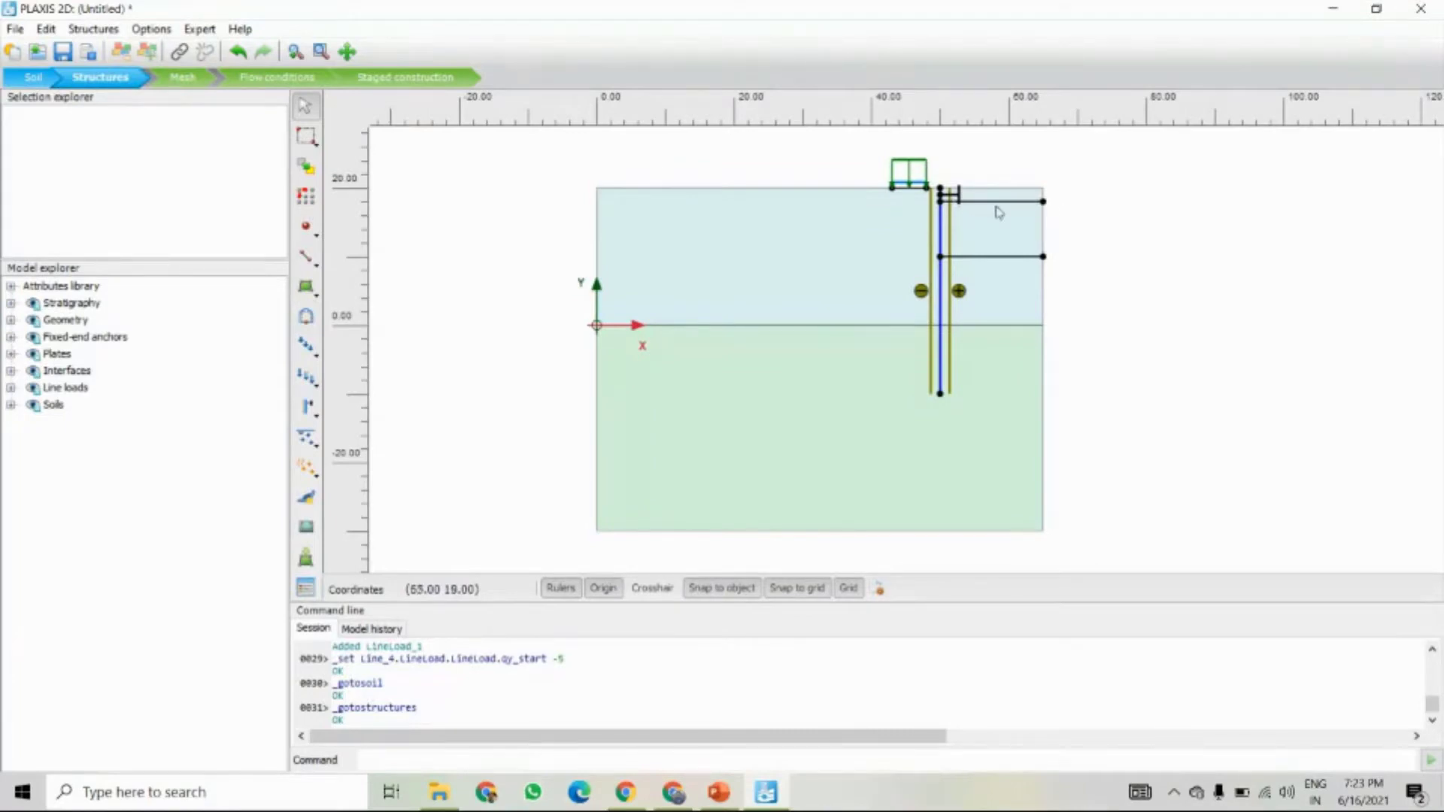
click(911, 182)
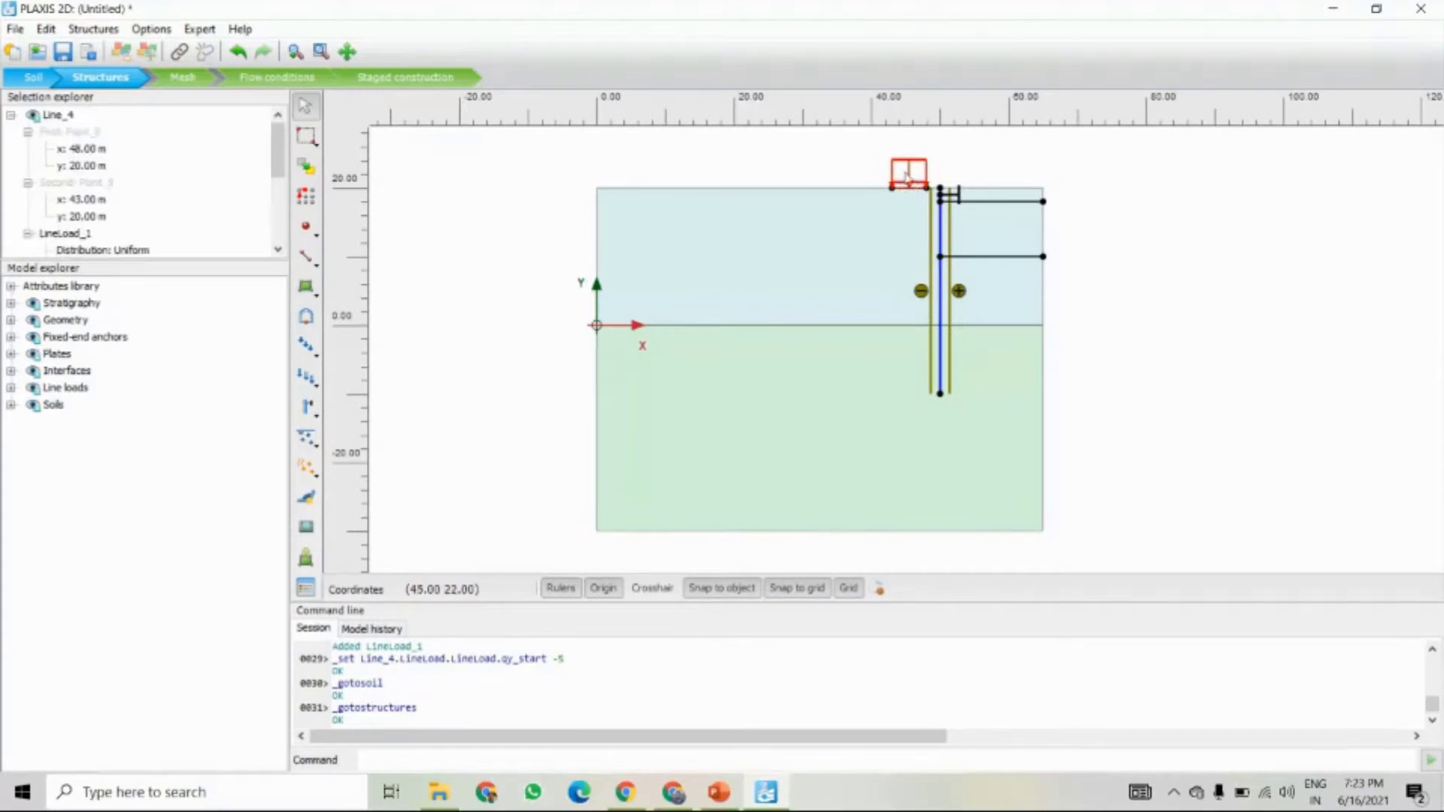
mouse_move(878, 233)
mouse_down()
mouse_move(779, 276)
mouse_move(774, 246)
mouse_up()
click(775, 289)
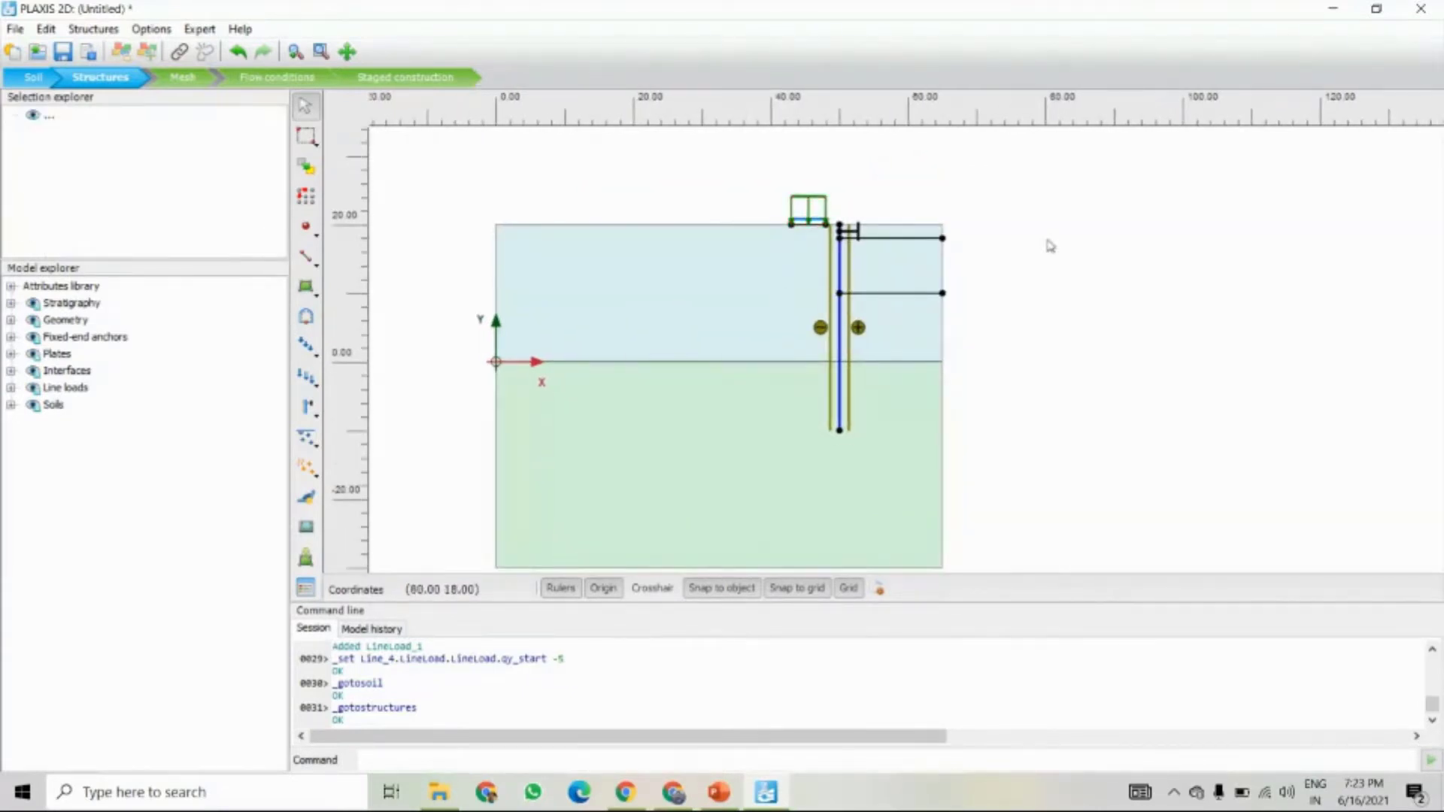
- Generate the finite element mesh with Medium element distribution and enhanced mesh refinements
click(180, 82)
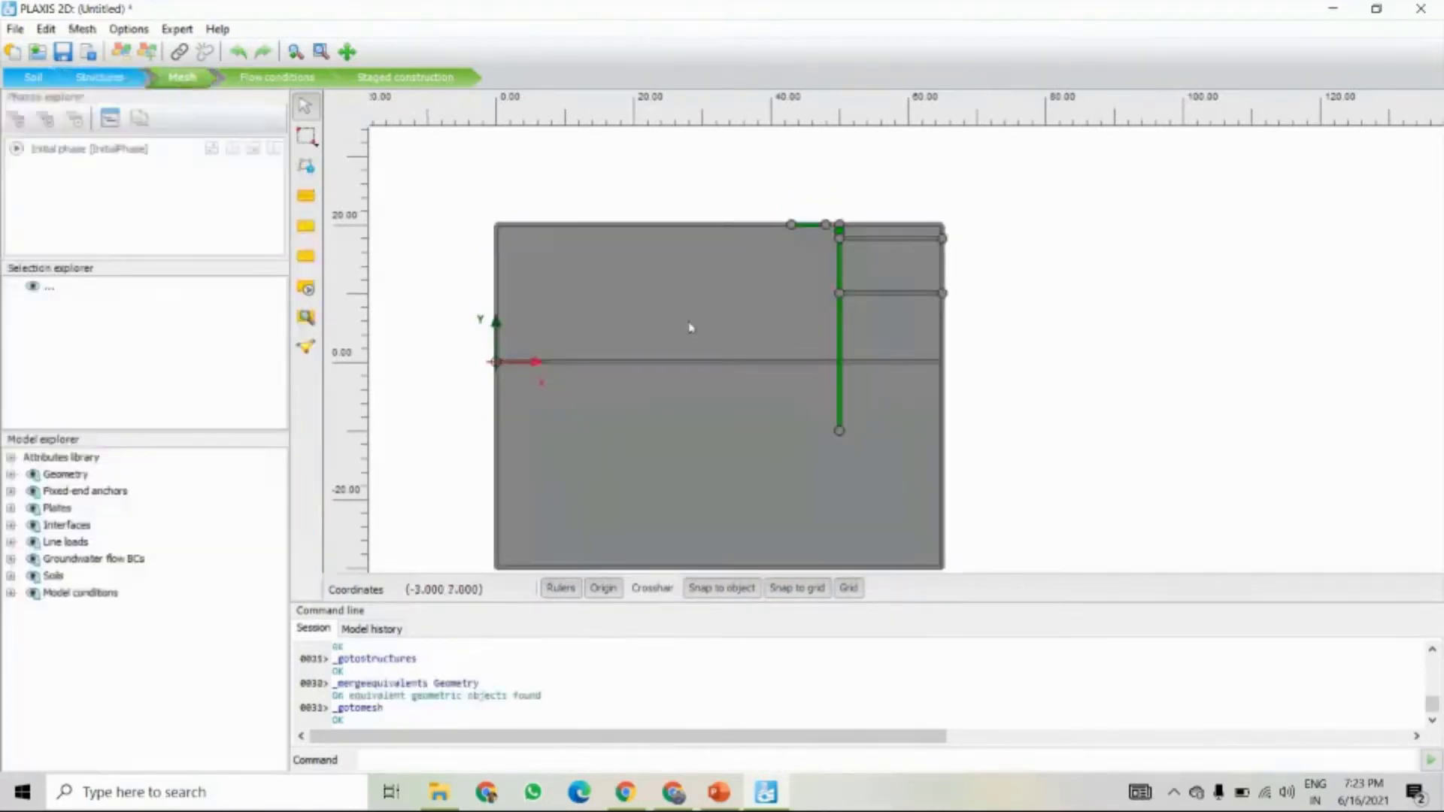
drag(786, 317, 829, 275)
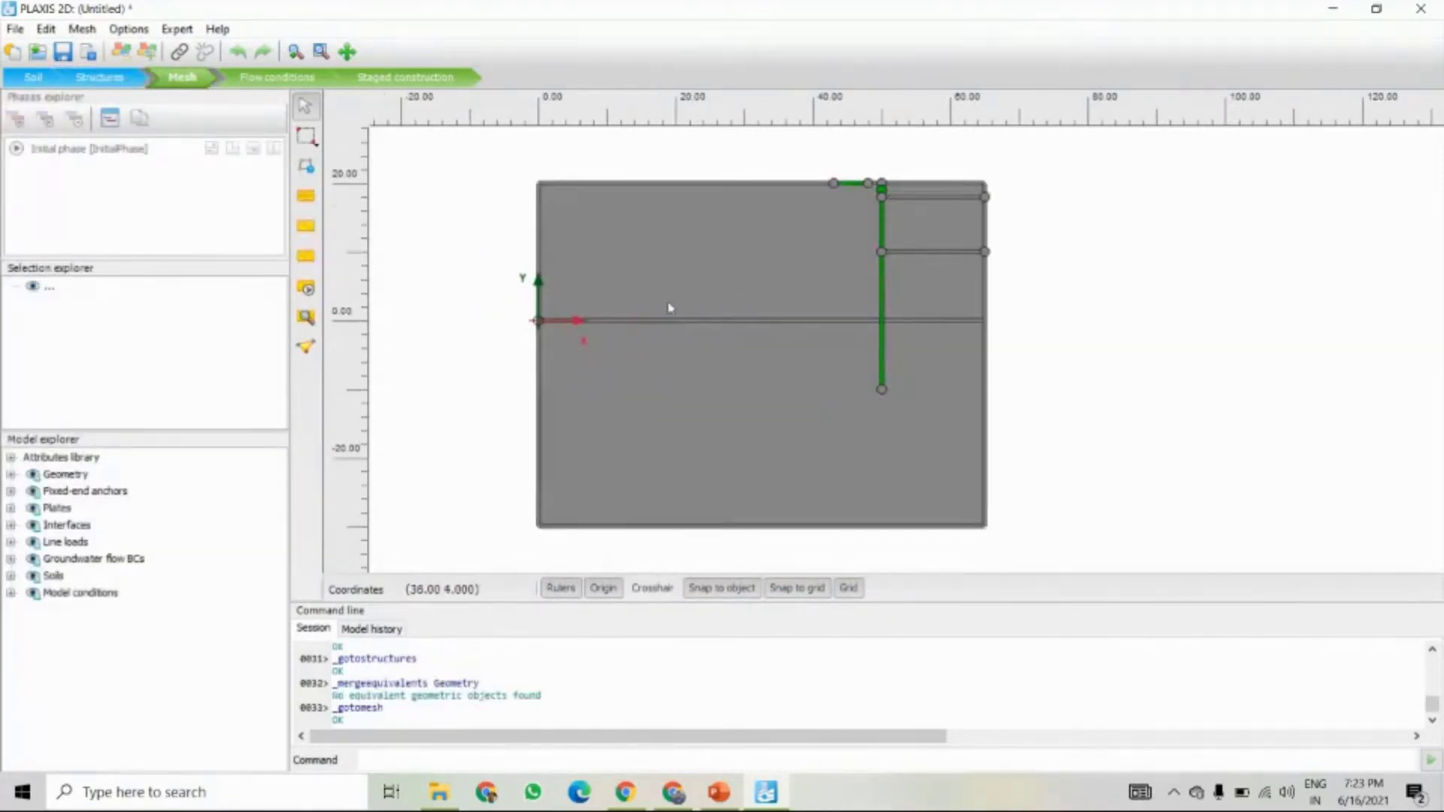
click(305, 289)
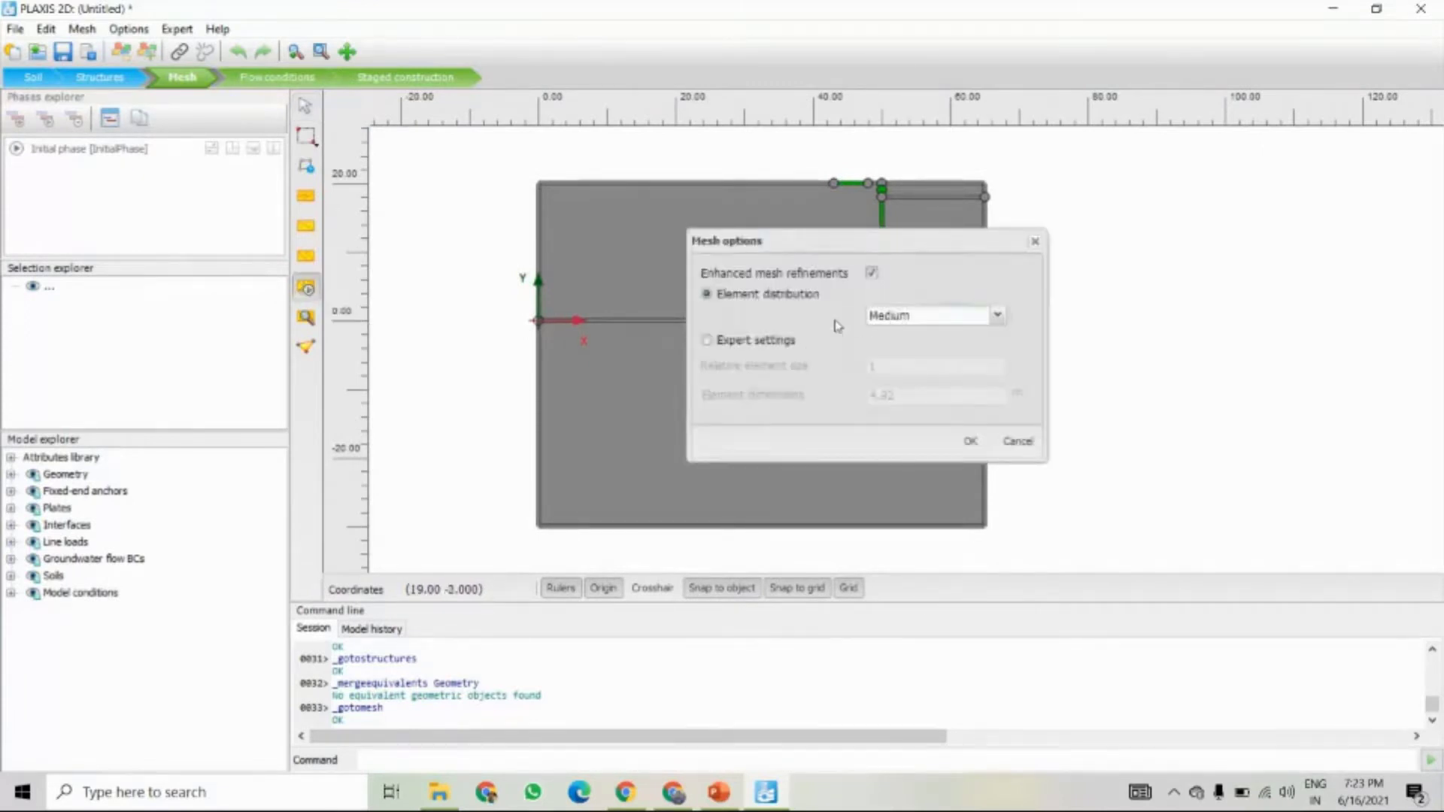
click(970, 448)
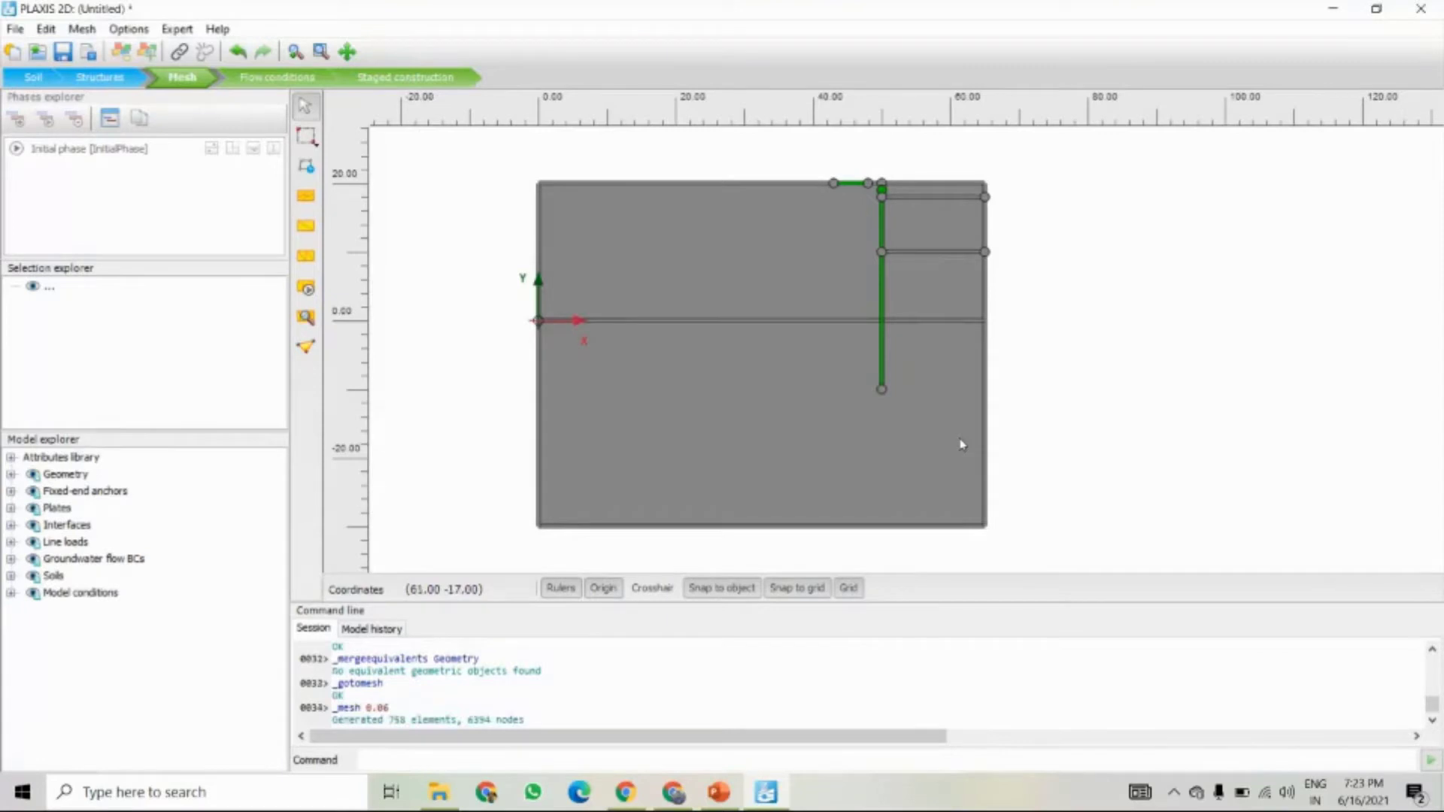
- View the generated mesh in PLAXIS 2D Output, enlarge the plot area and examine the elements around the diaphragm wall
click(307, 322)
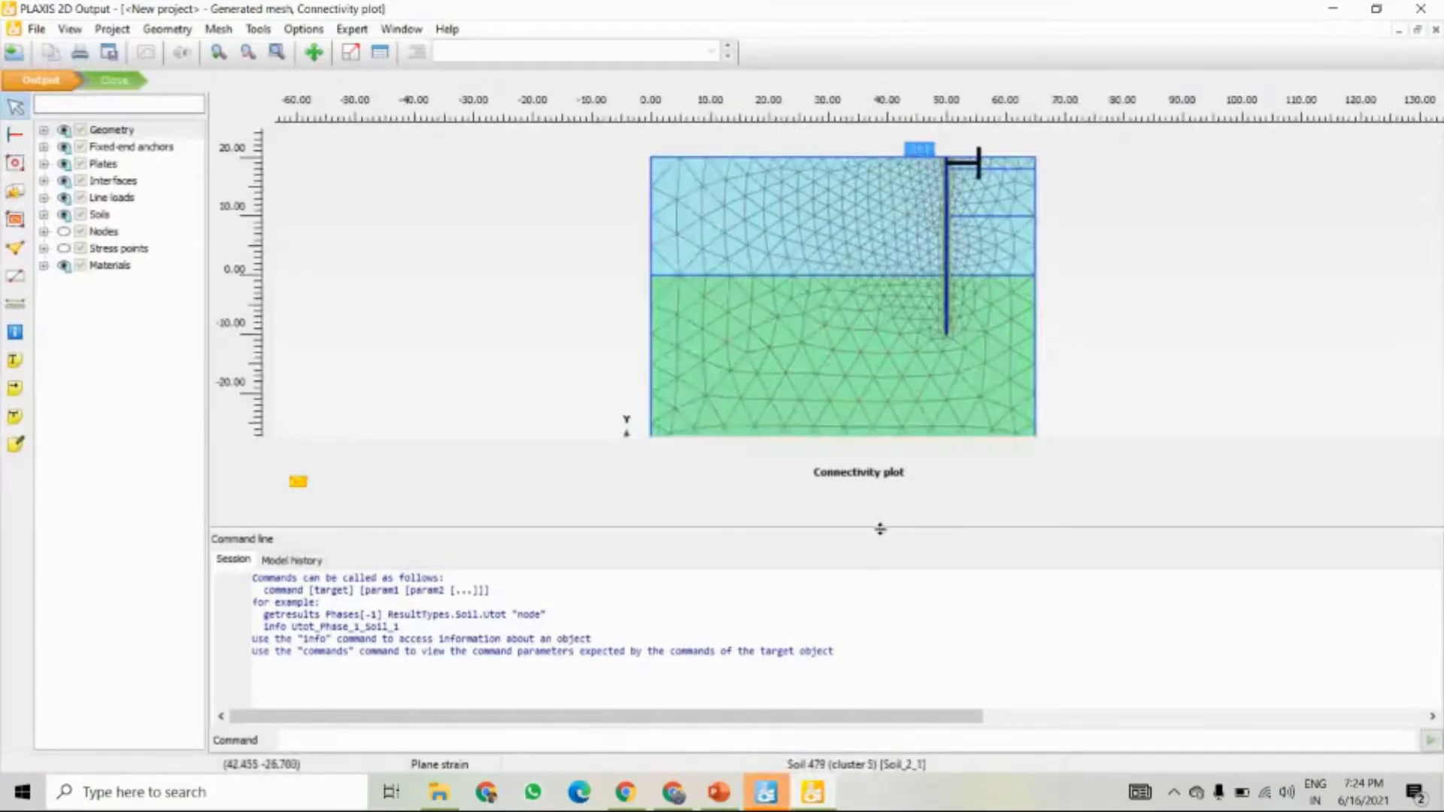
drag(877, 528, 876, 715)
scroll(993, 459, up, 3)
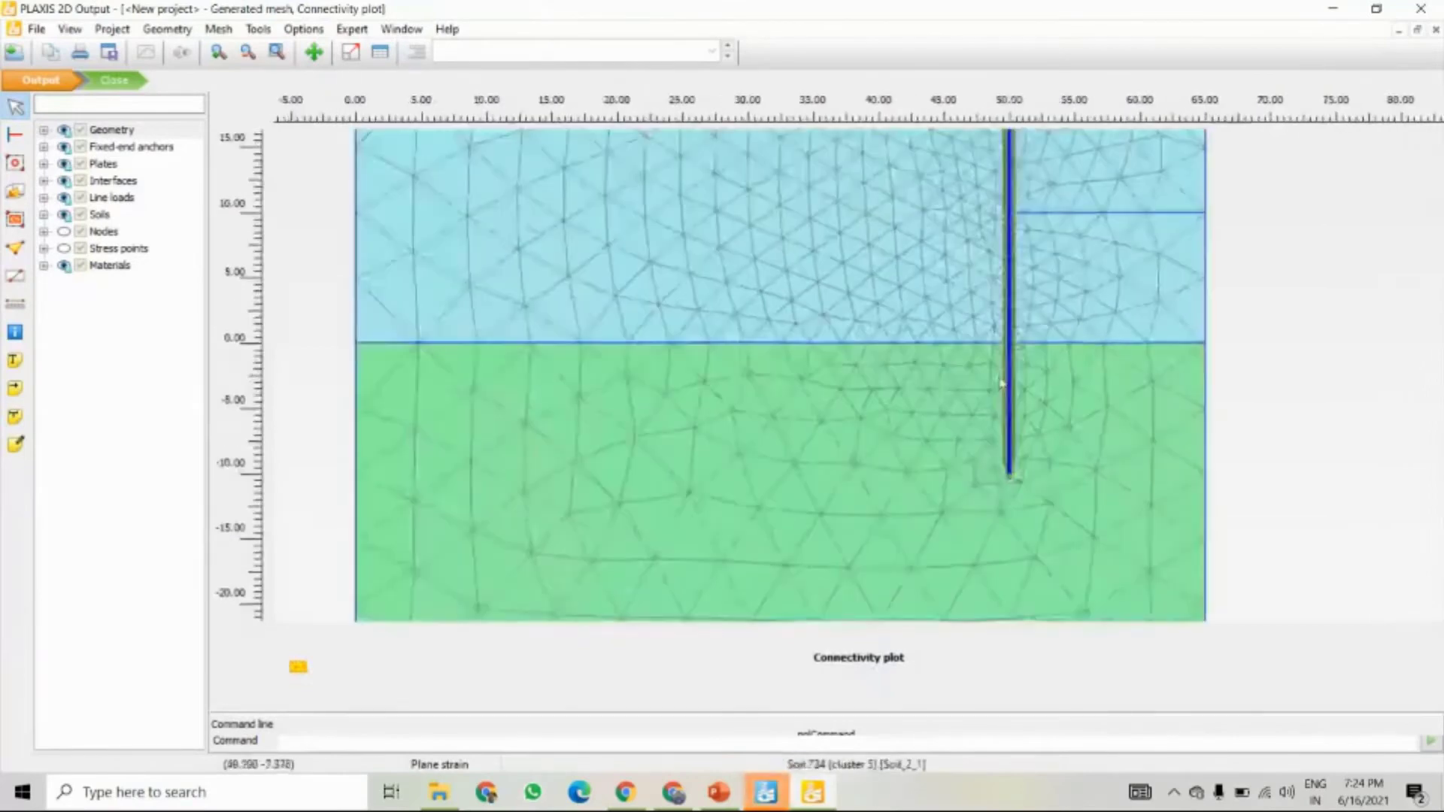
drag(862, 262, 818, 269)
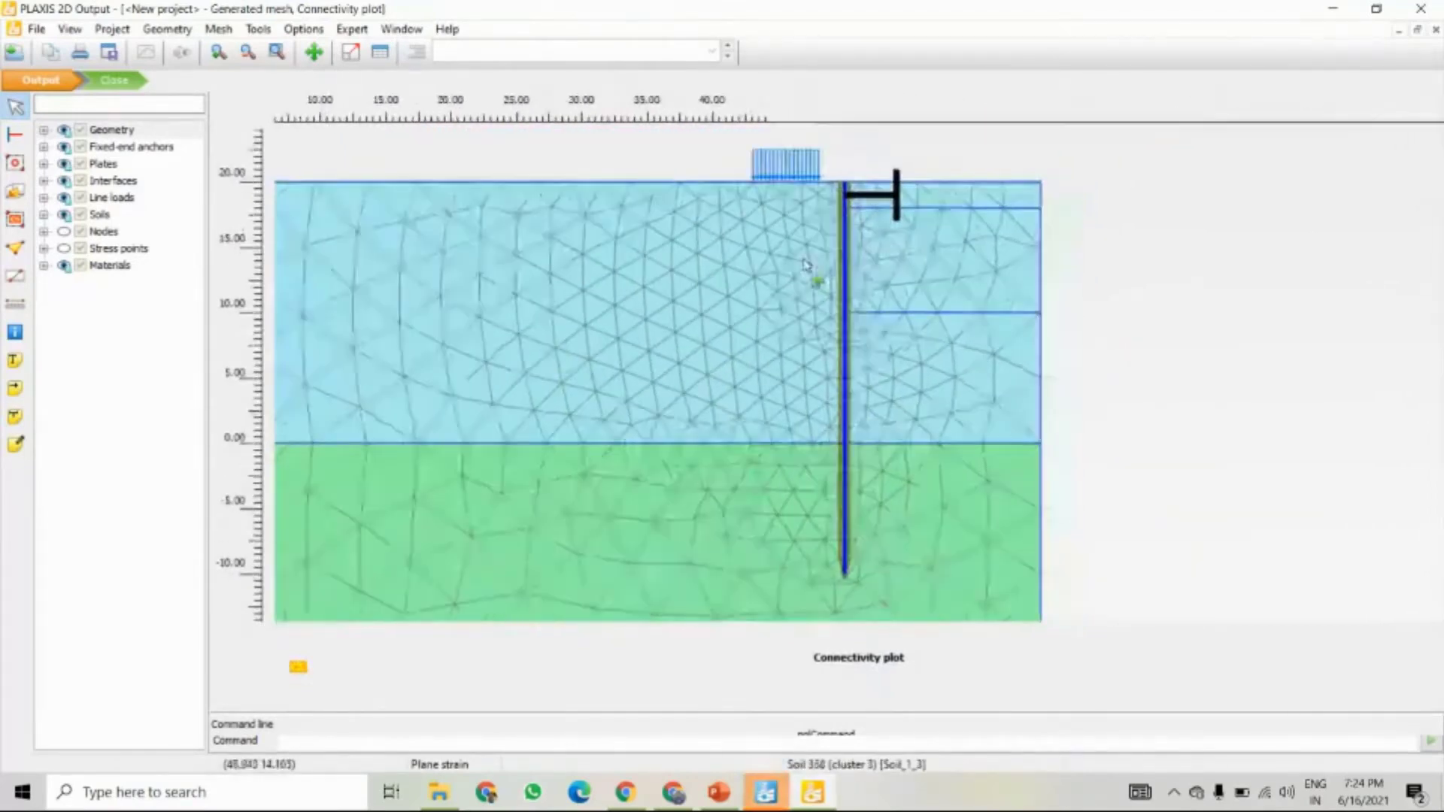
- Examine the generated mesh around the diaphragm wall, line load, excavation side and lower soil layer, and close the mesh output
scroll(850, 331, up, 1)
scroll(835, 340, down, 2)
drag(835, 341, 842, 295)
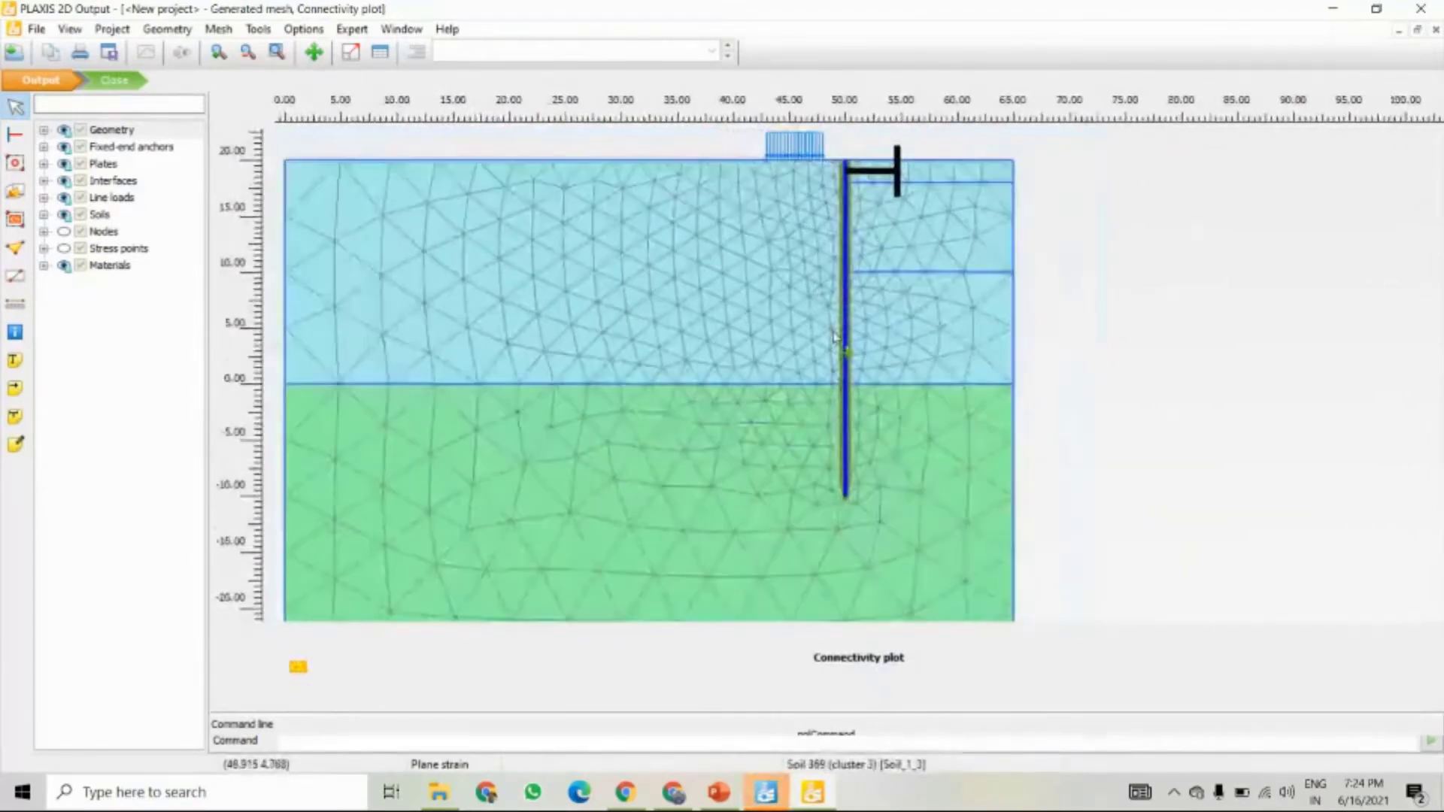
drag(828, 366, 873, 353)
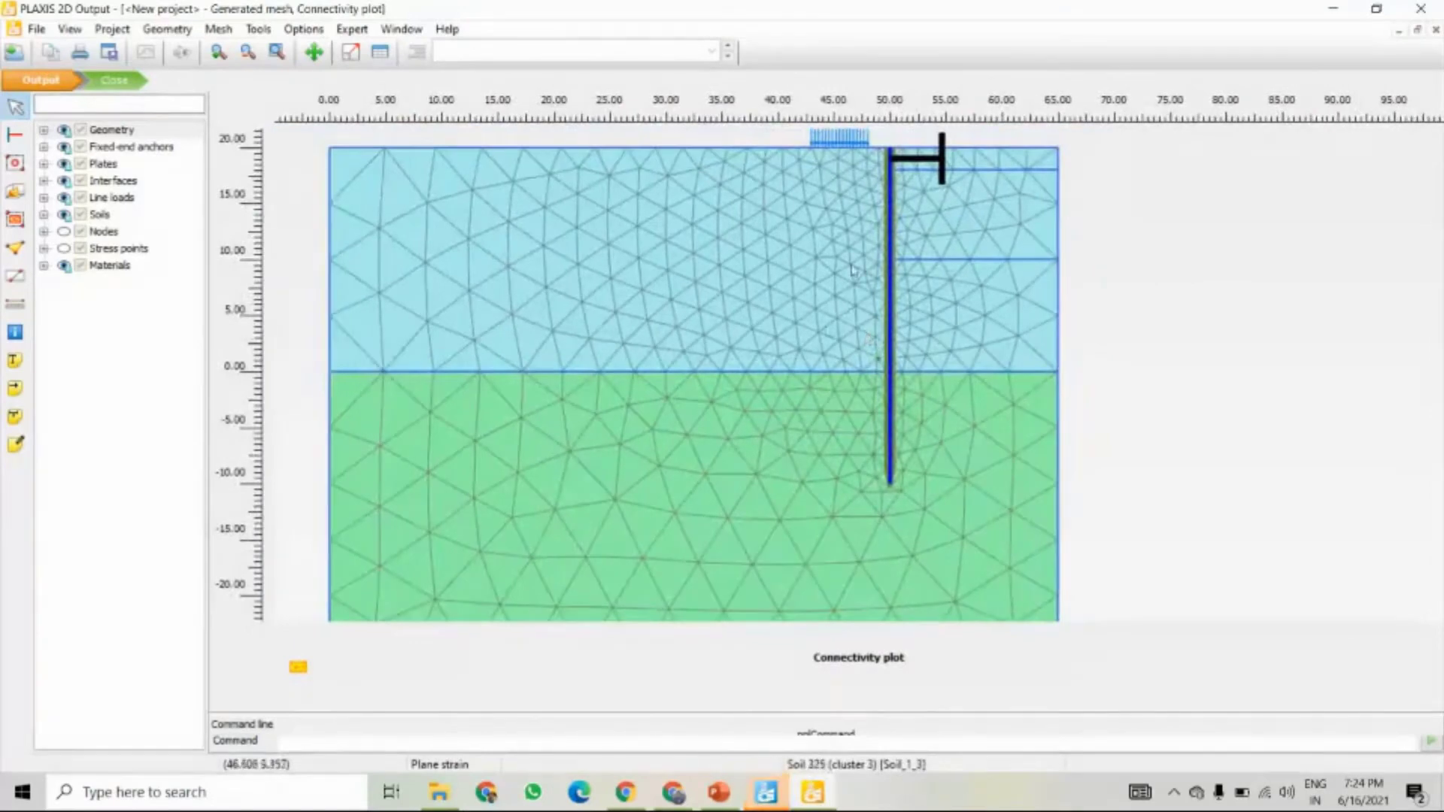
drag(852, 270, 836, 298)
scroll(839, 295, up, 1)
scroll(829, 304, up, 1)
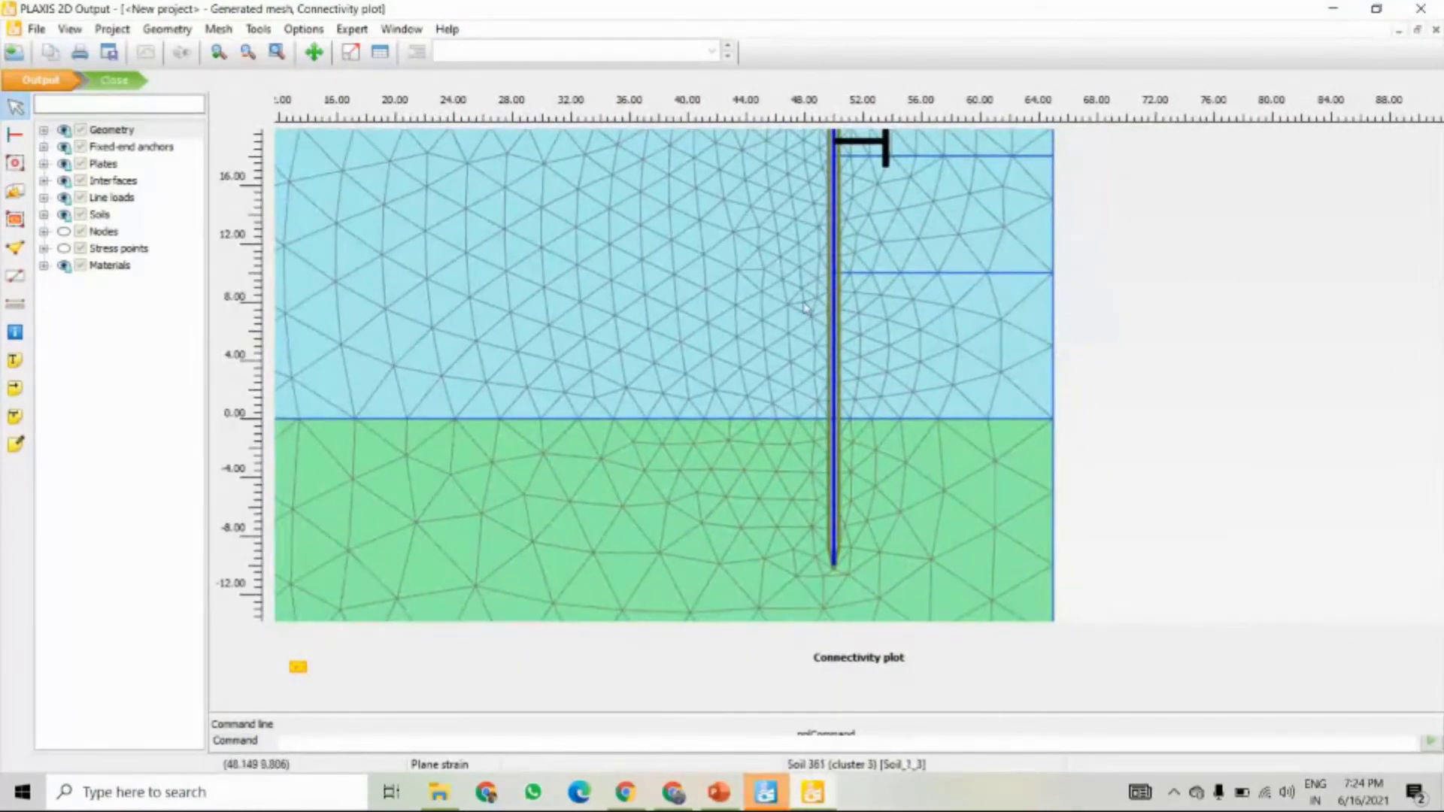
scroll(796, 358, down, 1)
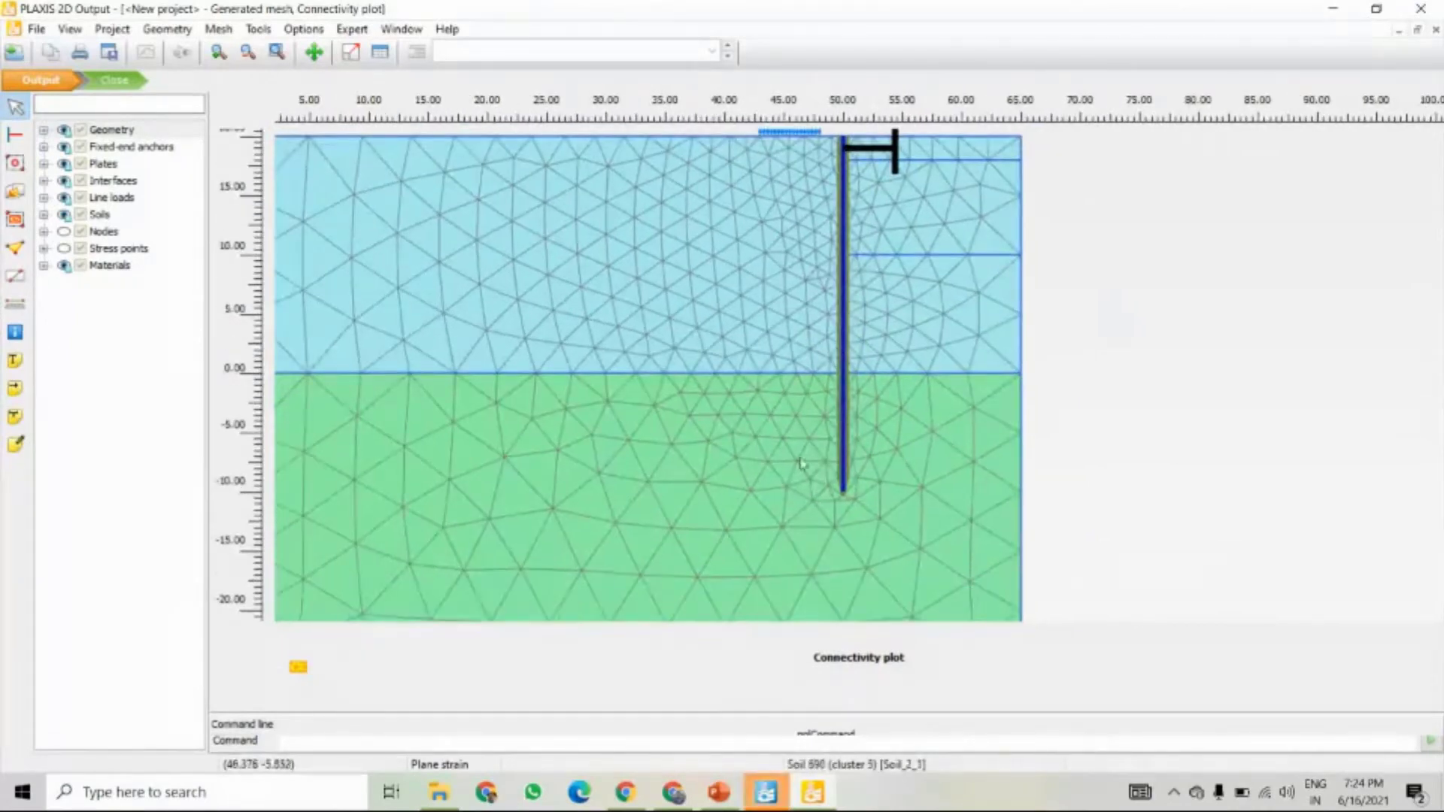
scroll(819, 407, down, 1)
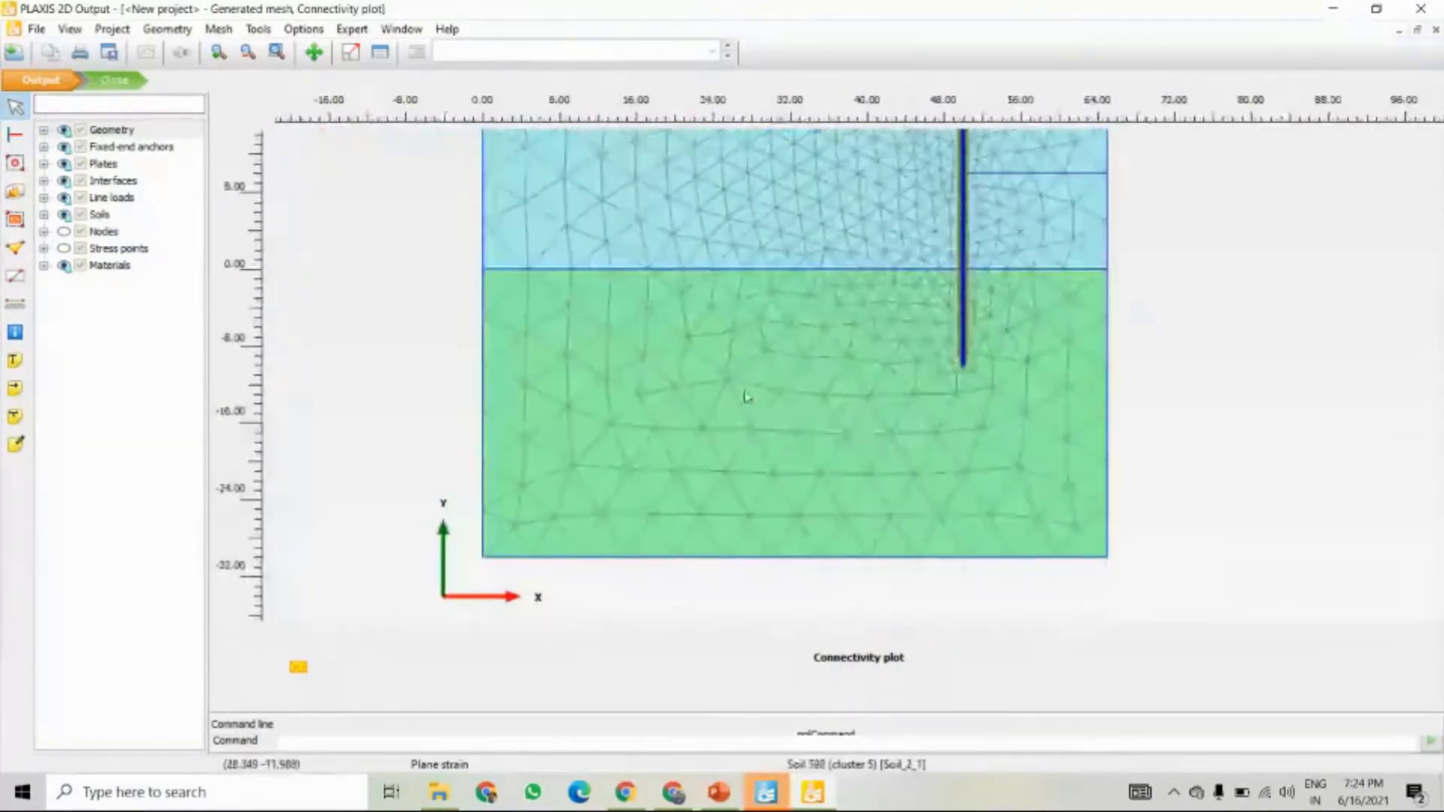
drag(813, 305, 719, 398)
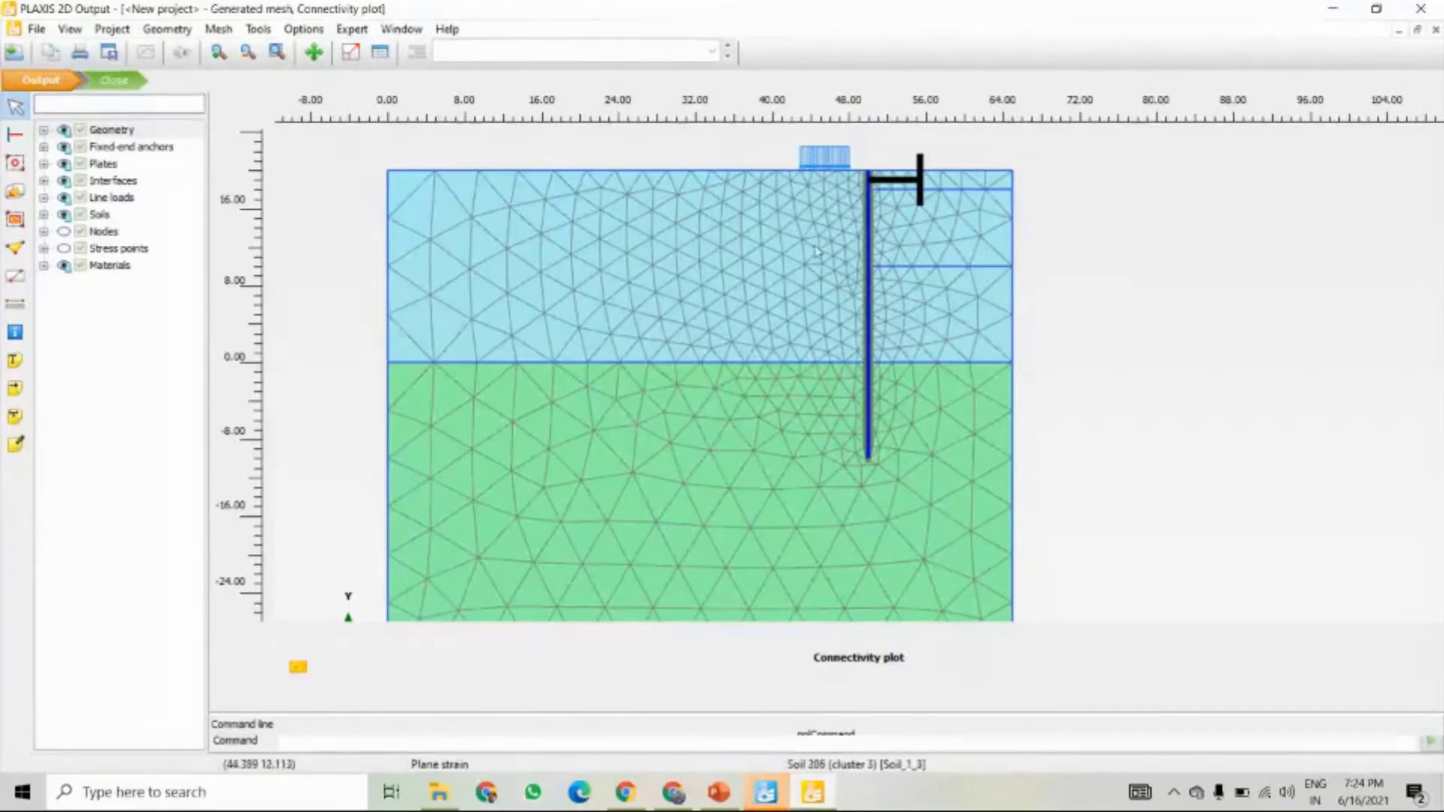
scroll(811, 193, up, 3)
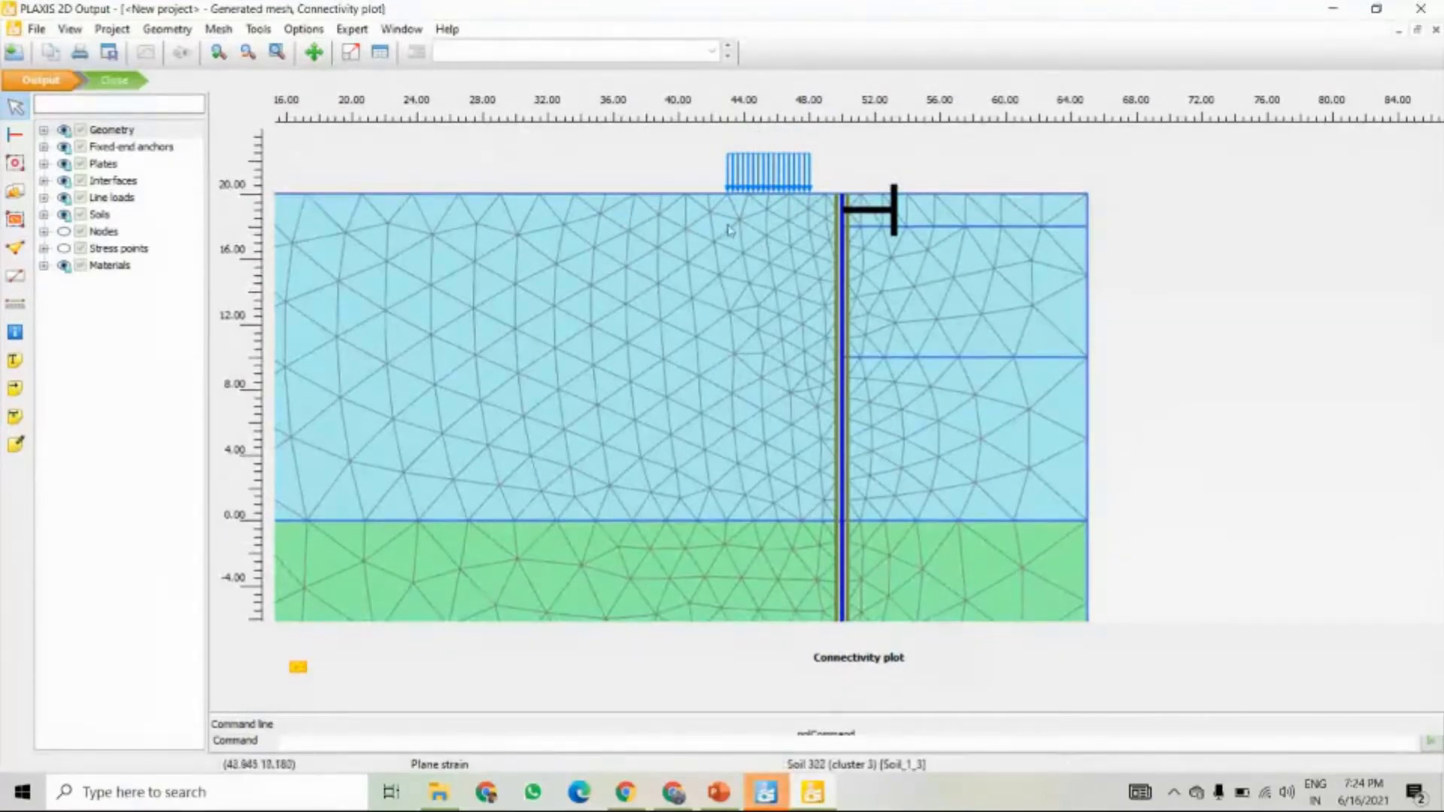
drag(811, 392, 830, 346)
scroll(878, 167, down, 1)
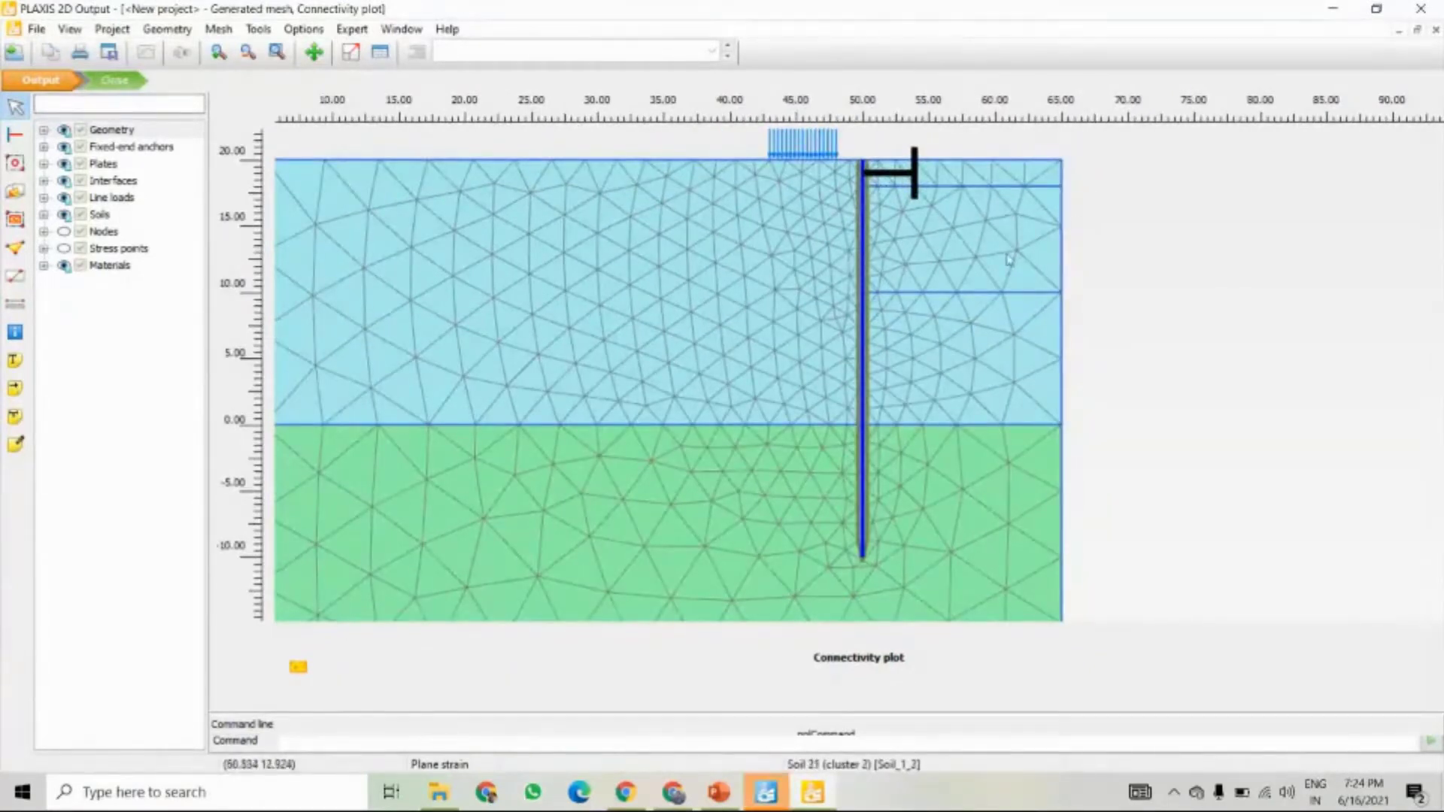
scroll(1009, 260, down, 2)
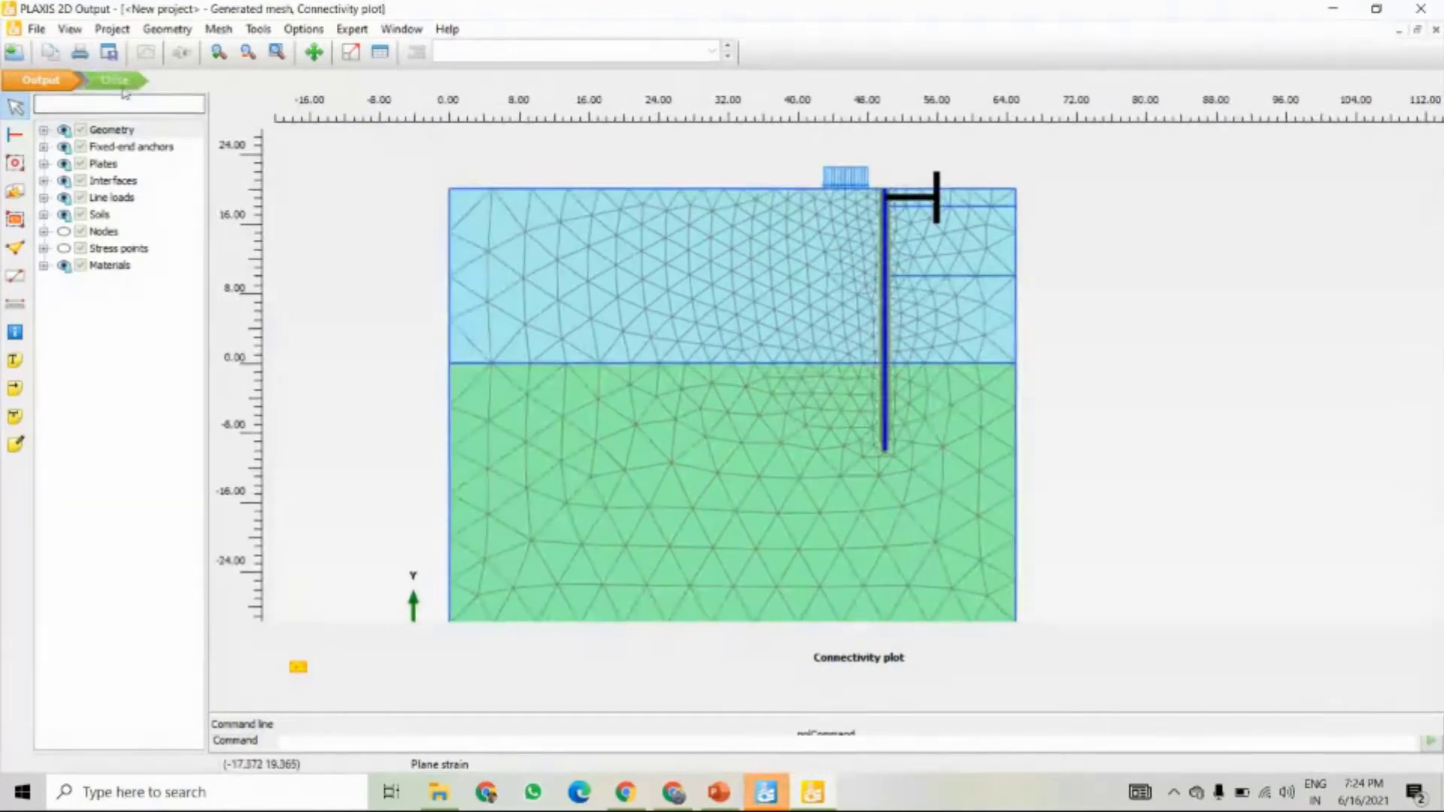
click(122, 87)
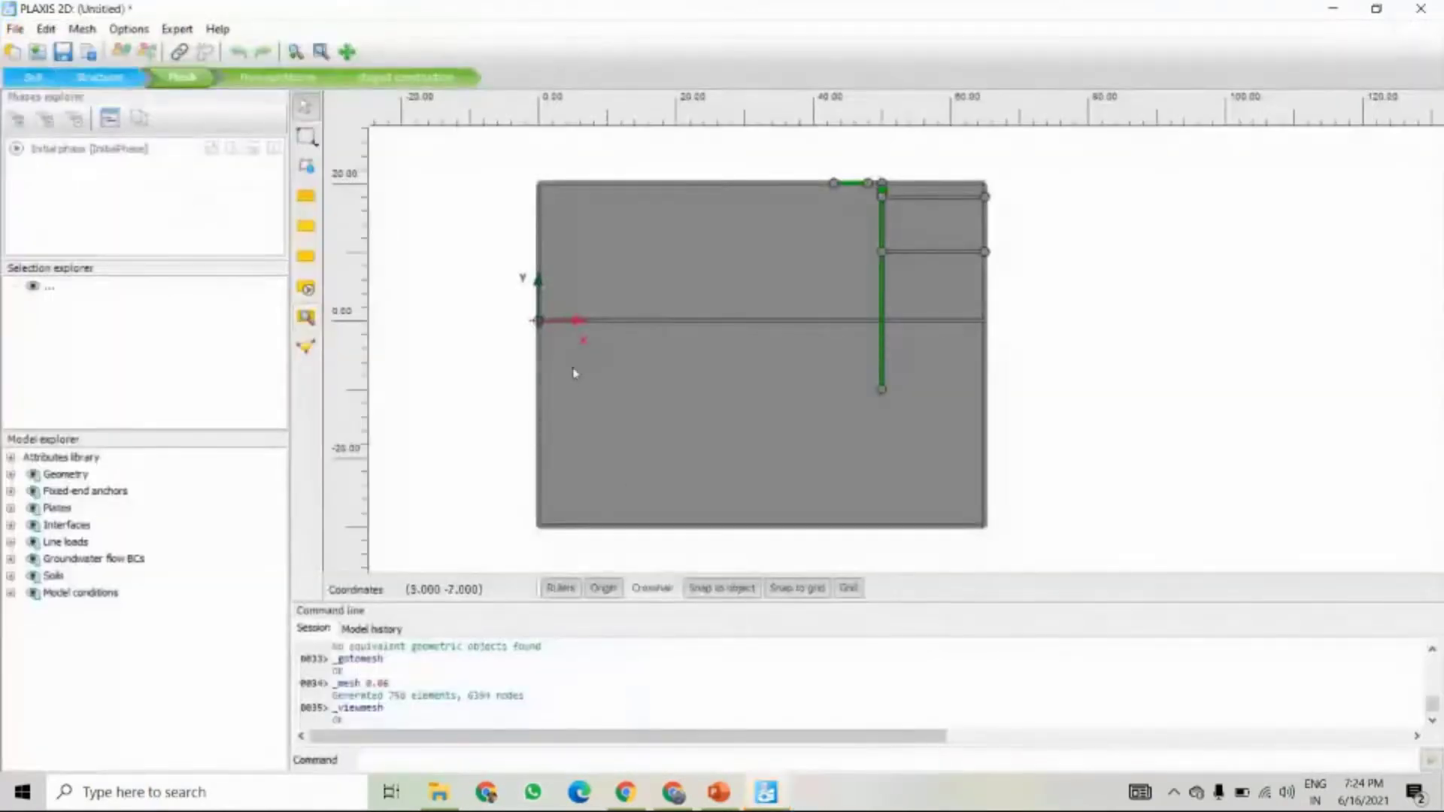
- Switch to Staged construction mode and review the initial phase's calculation settings without changing them
drag(572, 369, 672, 381)
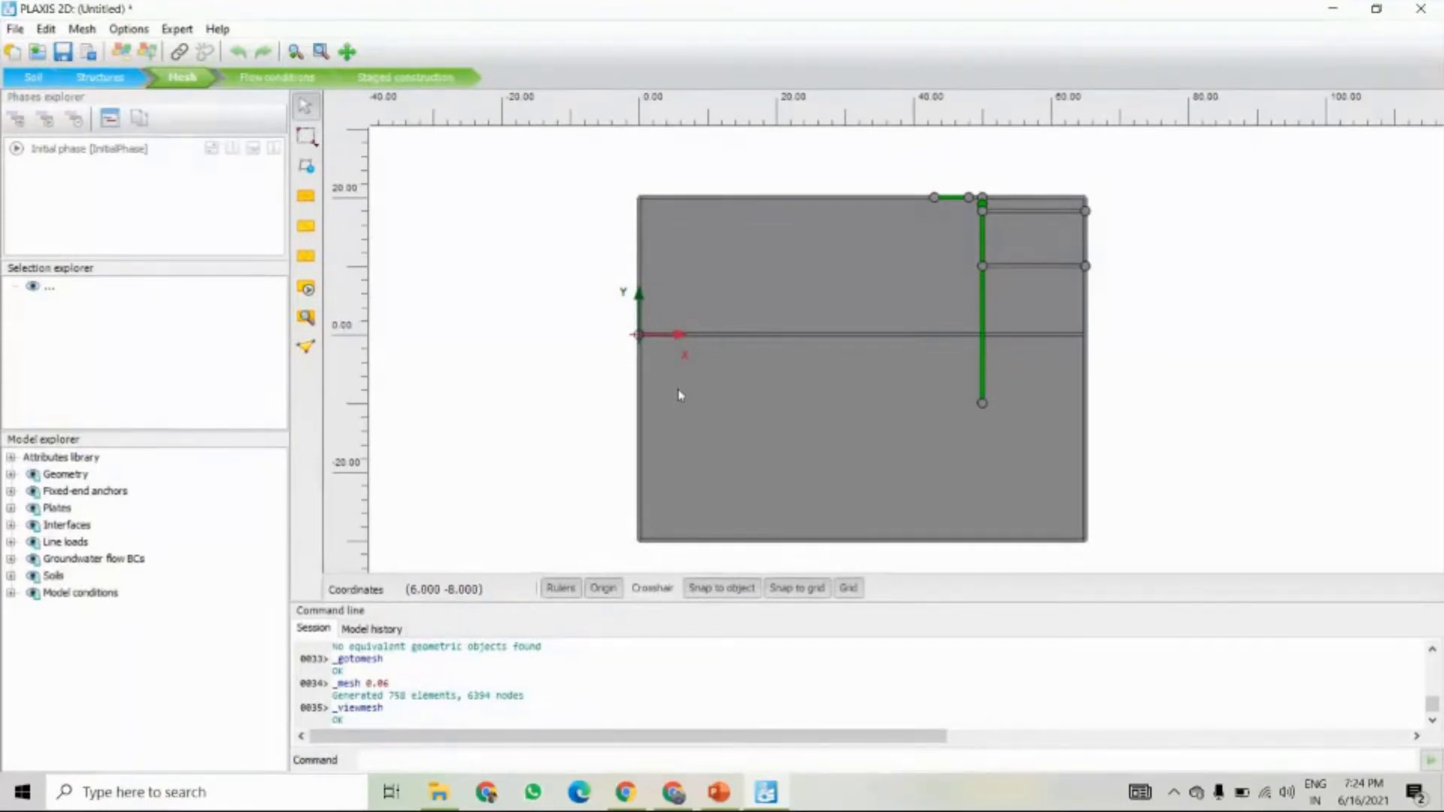
click(407, 83)
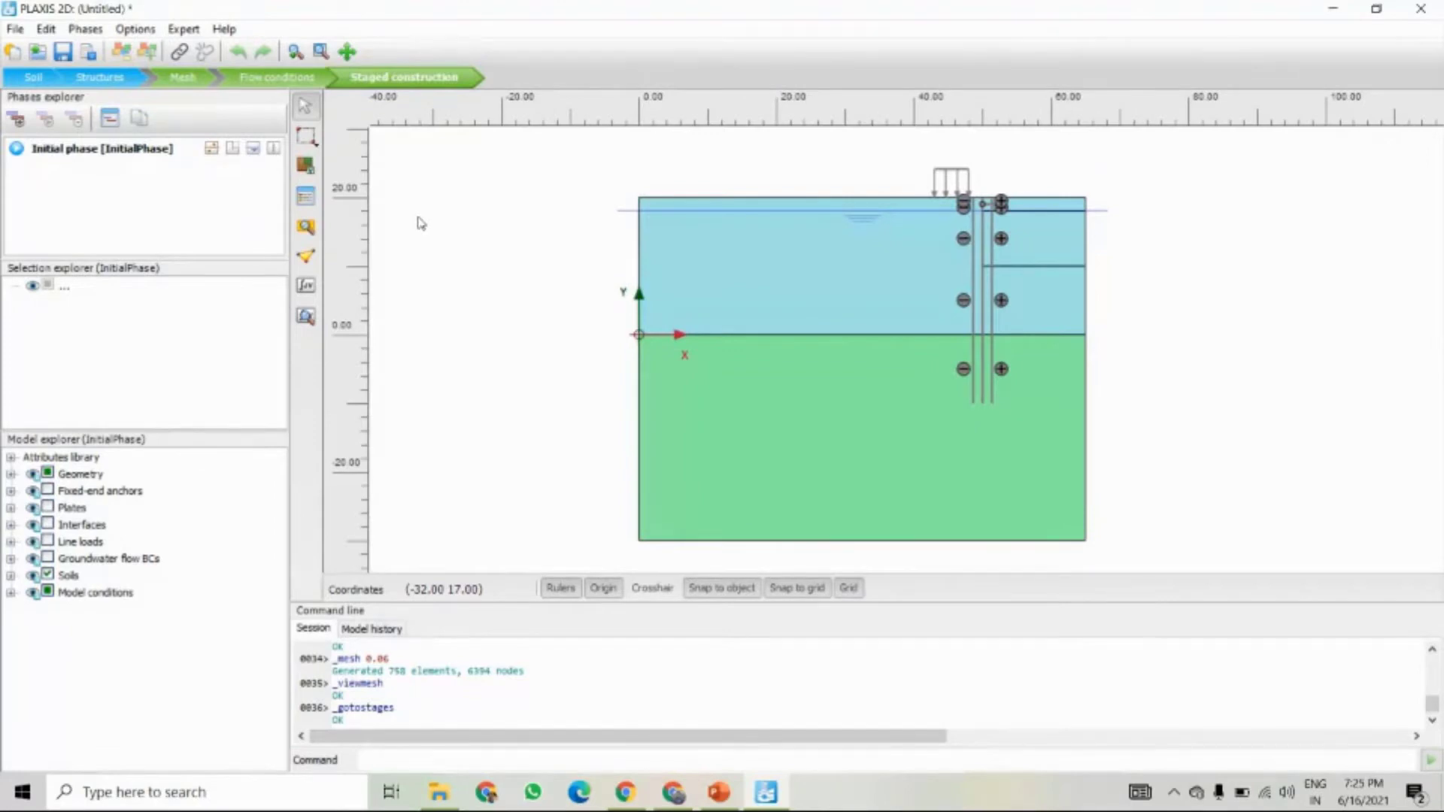
double_click(70, 150)
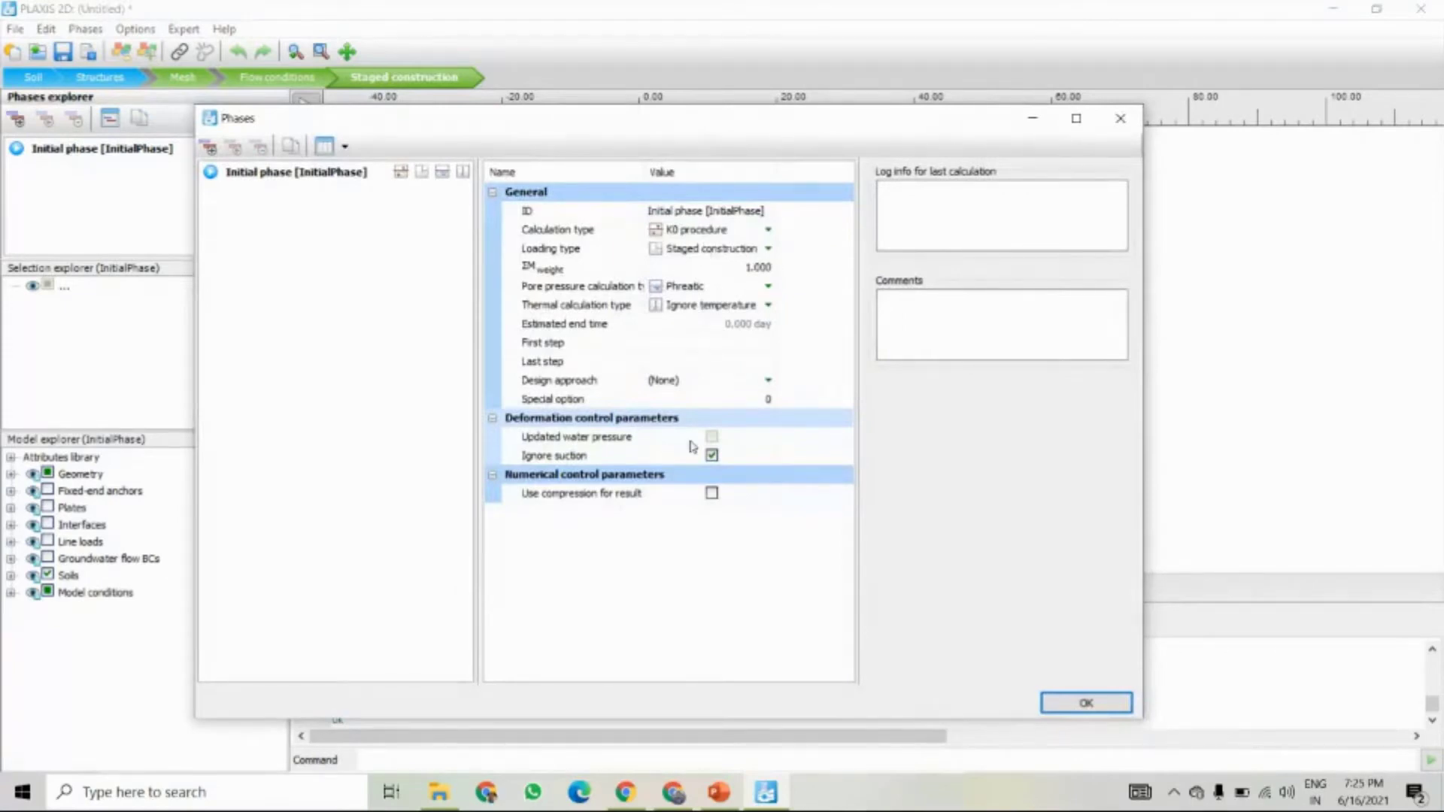
click(1083, 704)
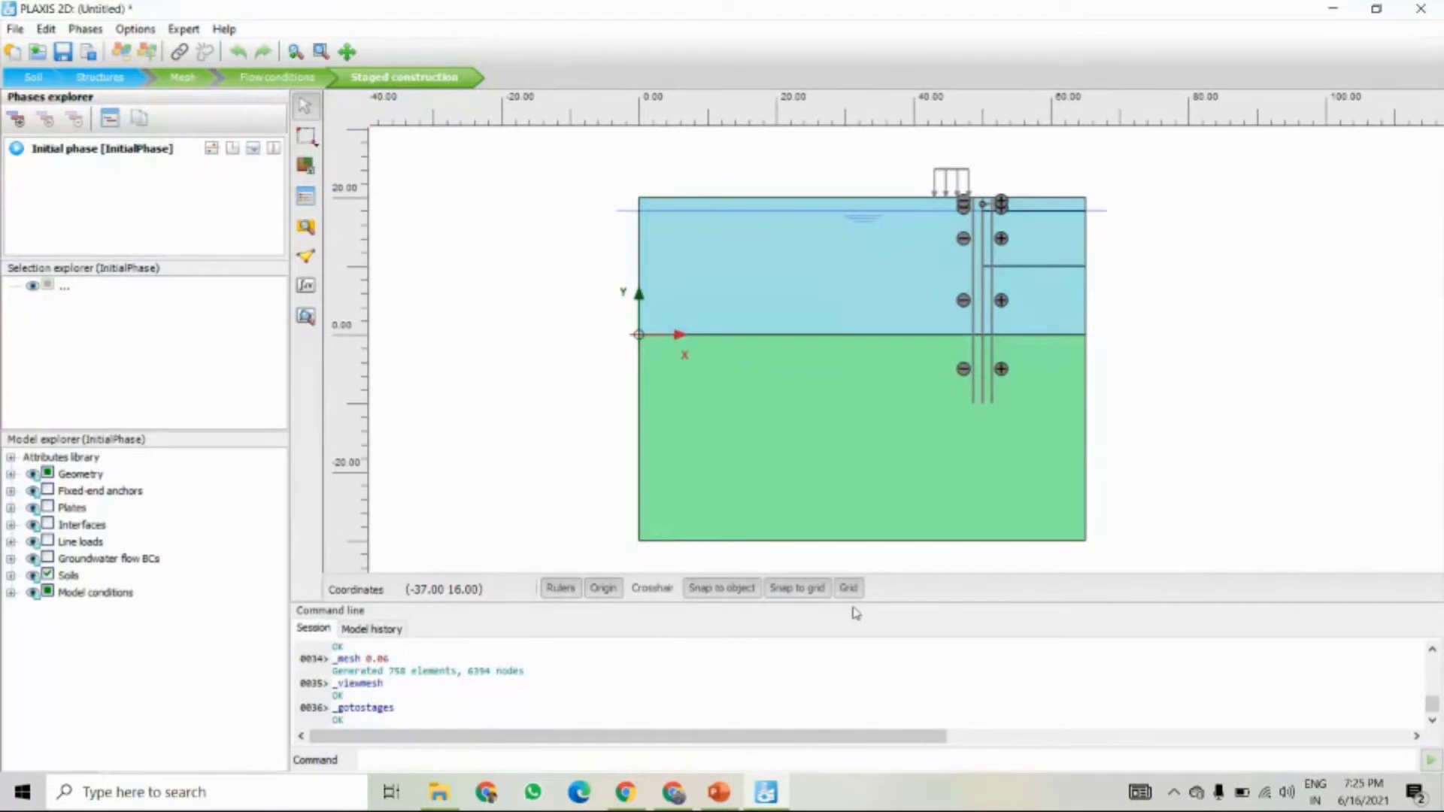
- Add a calculation phase after the initial phase and inspect individual wall segments and the surface line load
click(20, 121)
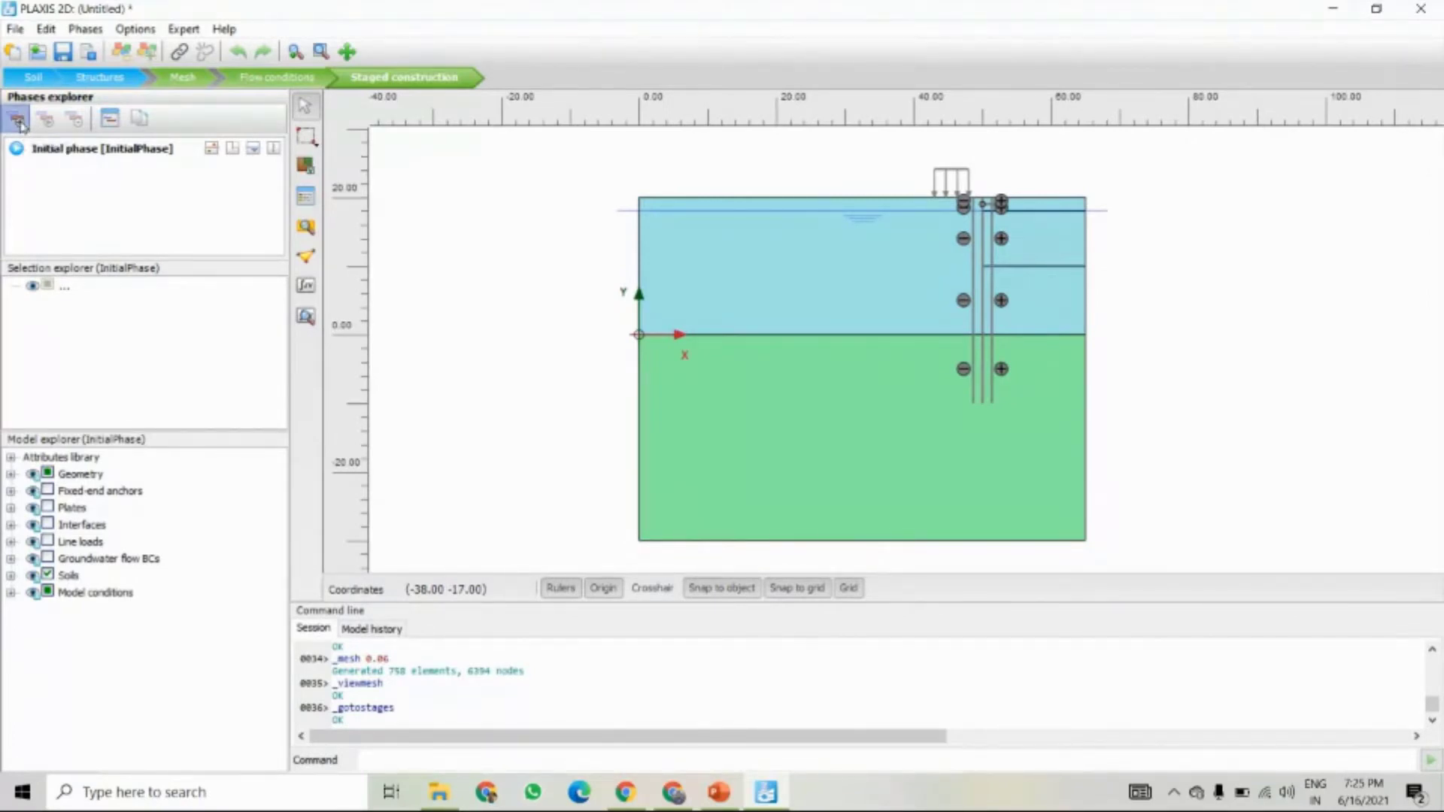
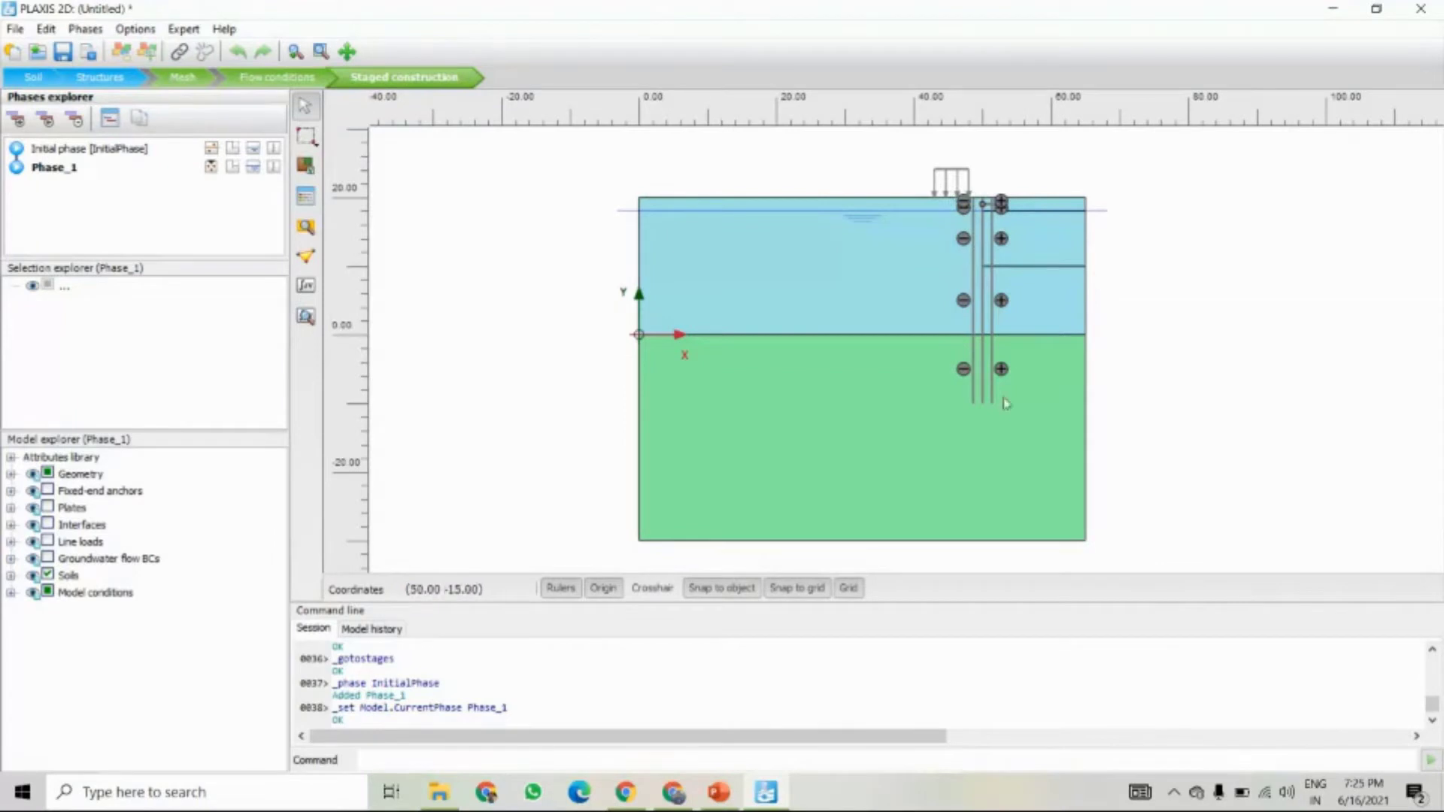
click(984, 240)
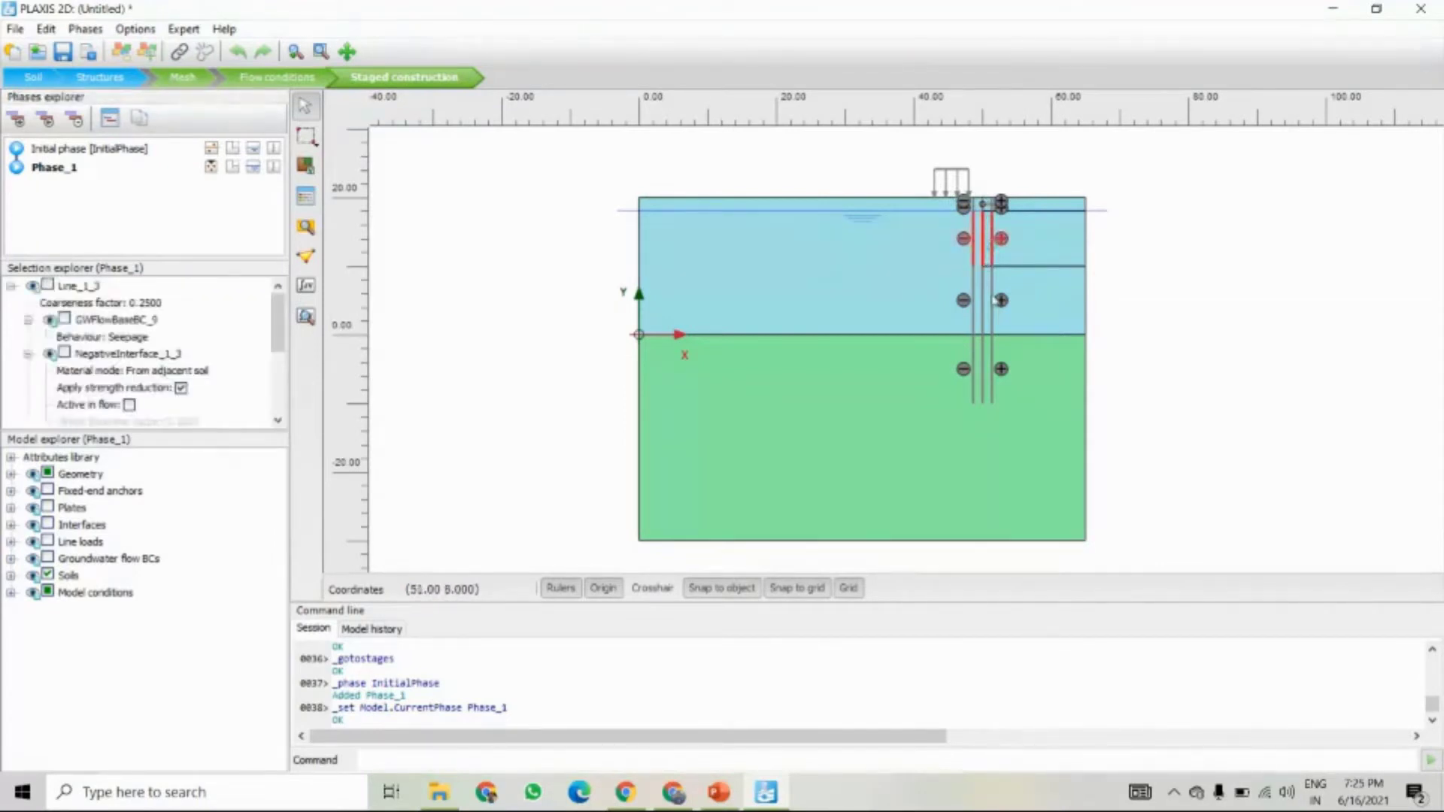
click(983, 316)
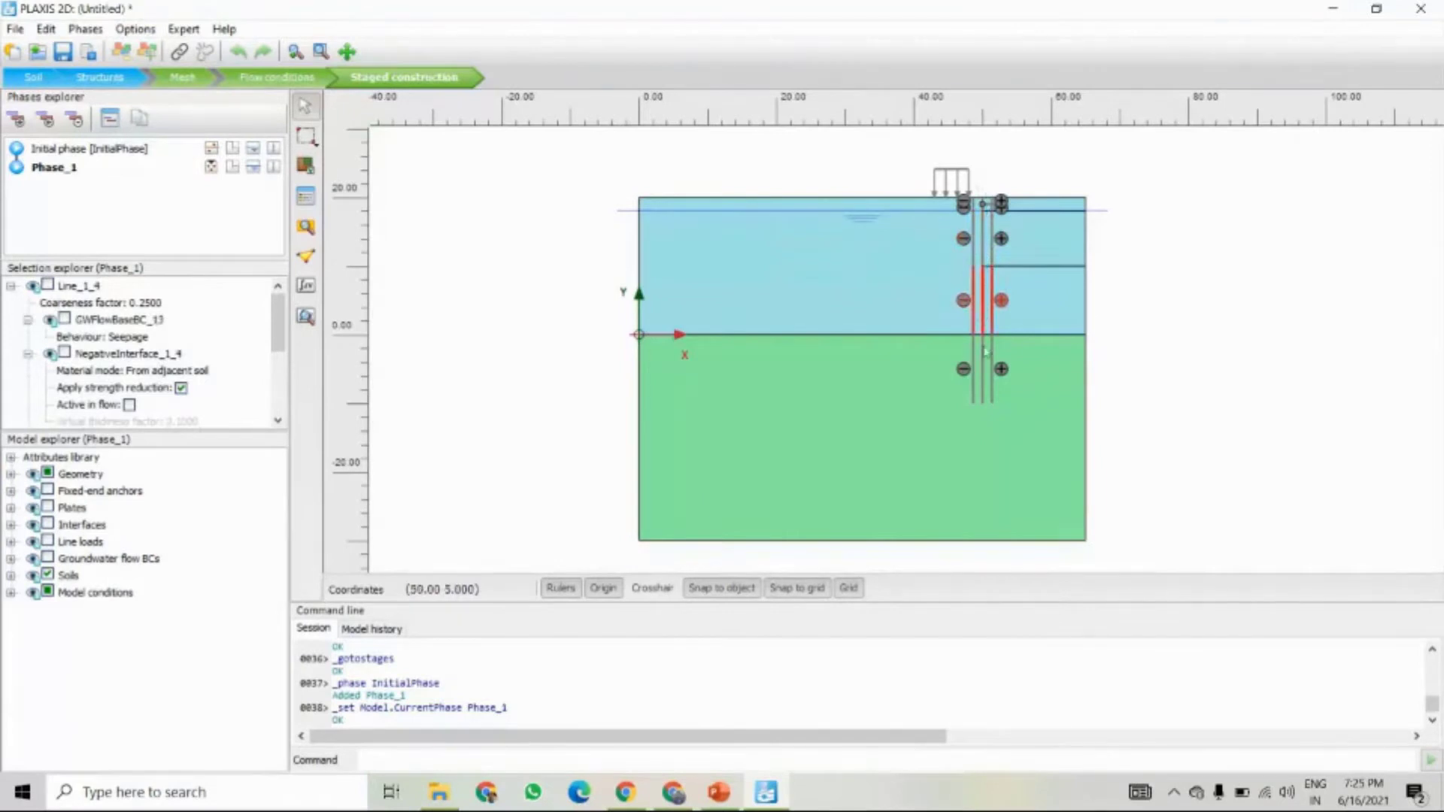
click(954, 184)
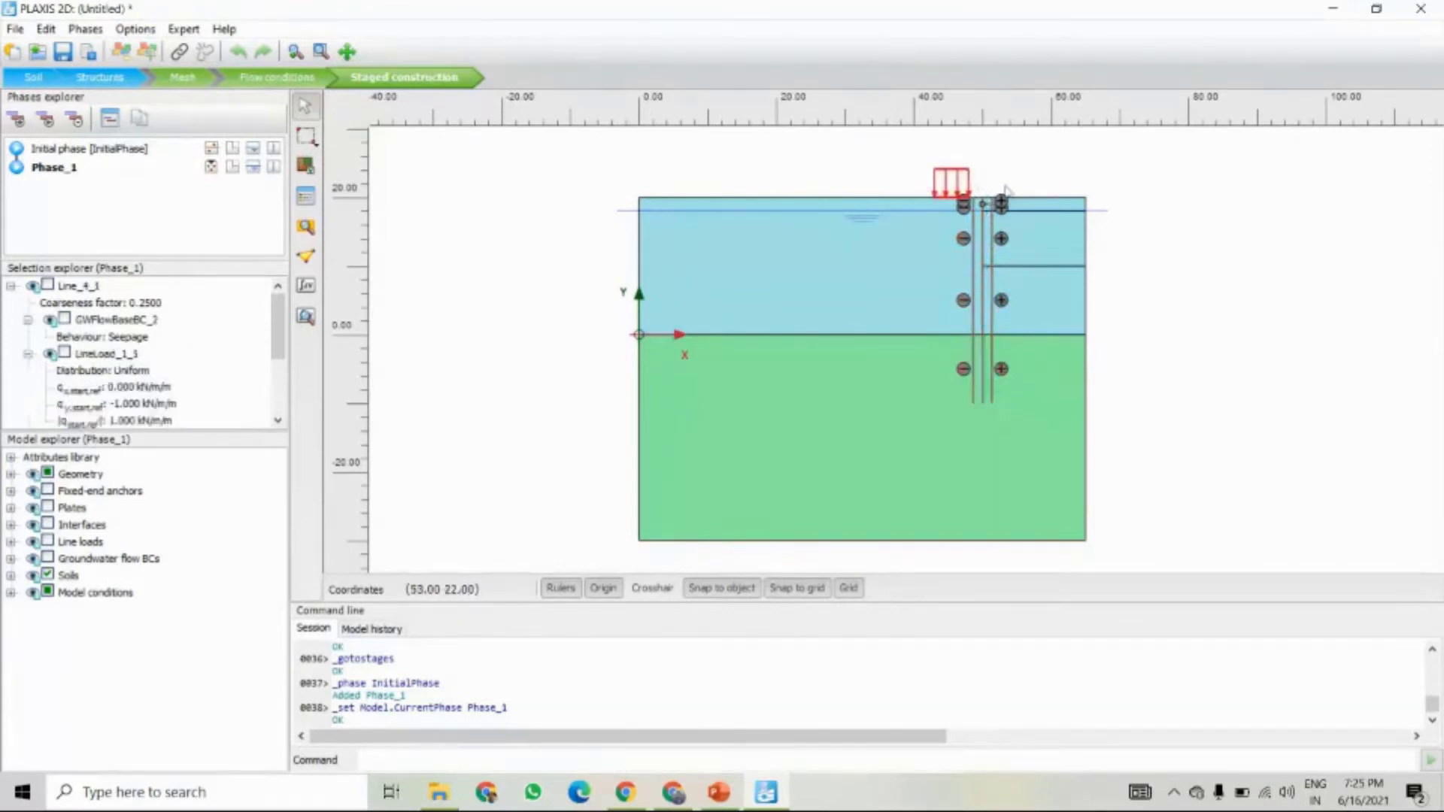
click(1005, 190)
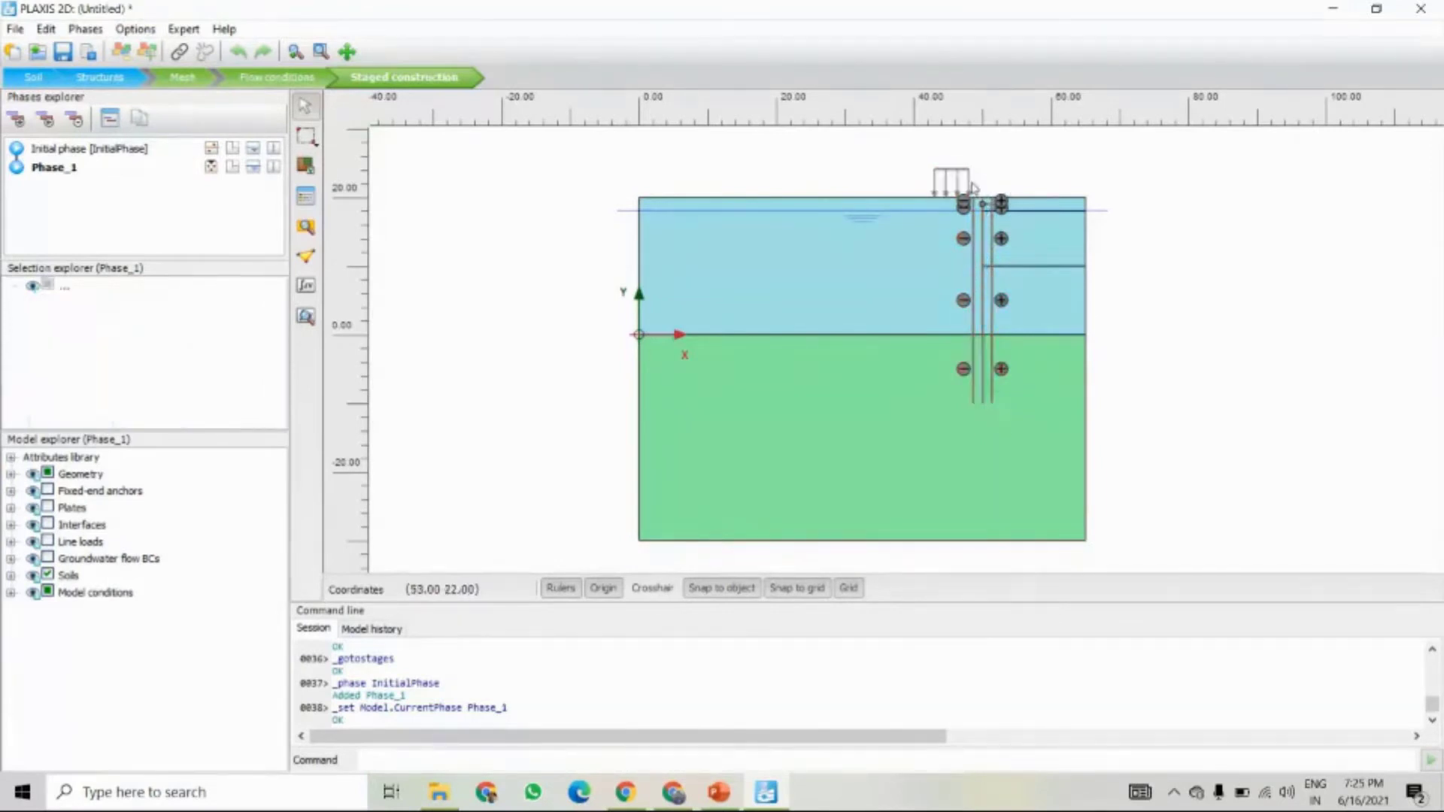
- Select all diaphragm wall plates together with the Select plates tool and activate them with their interfaces in the new phase
click(308, 143)
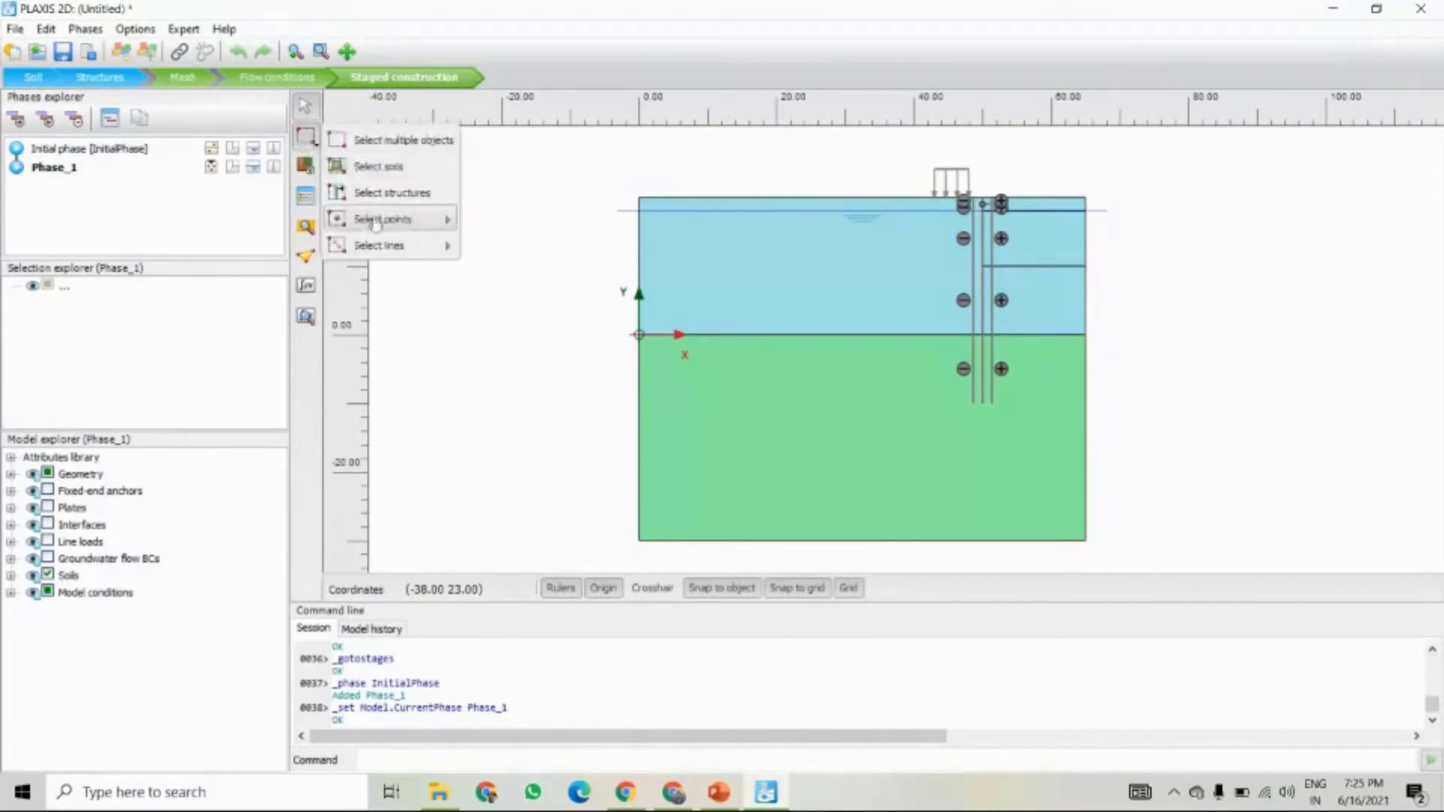
mouse_move(377, 248)
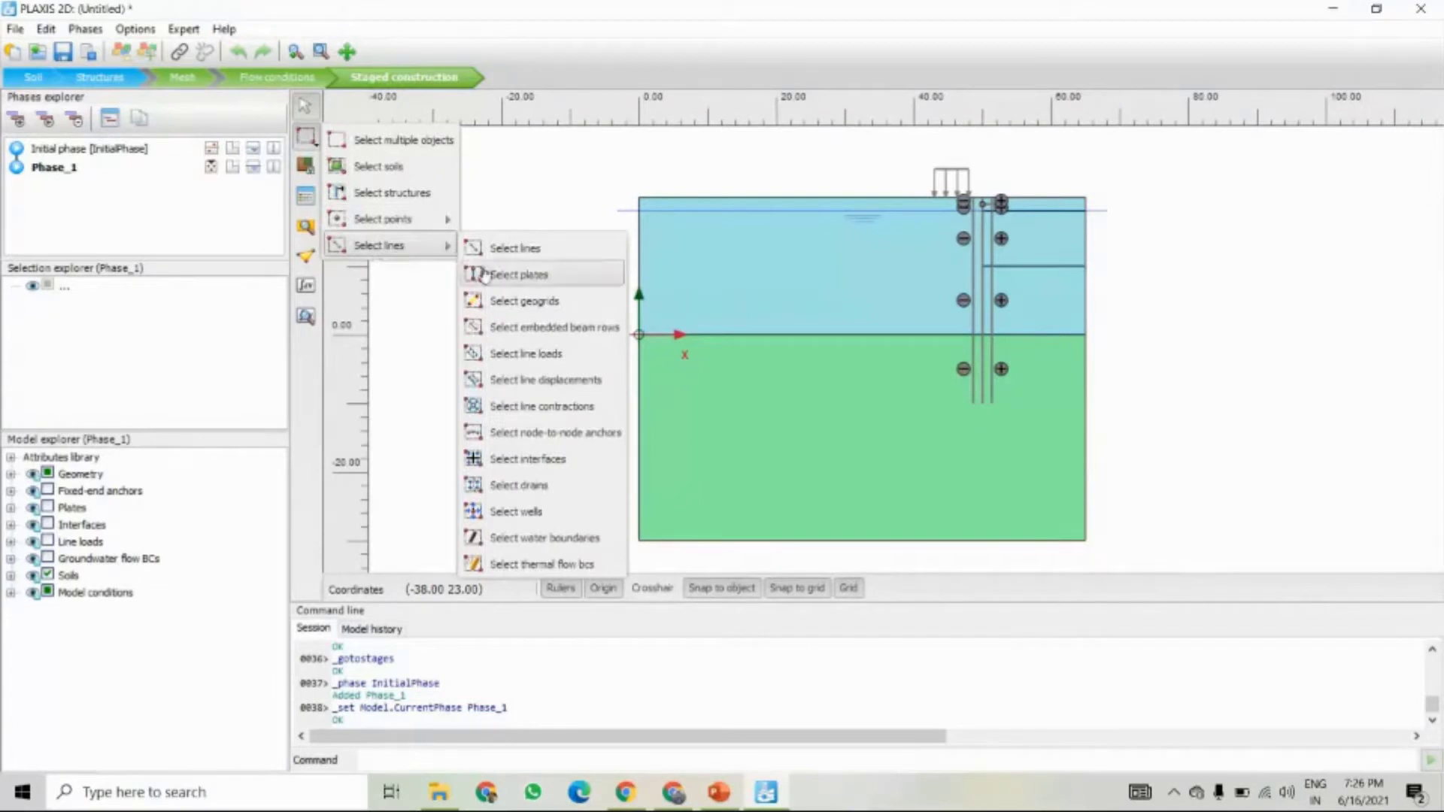
click(513, 277)
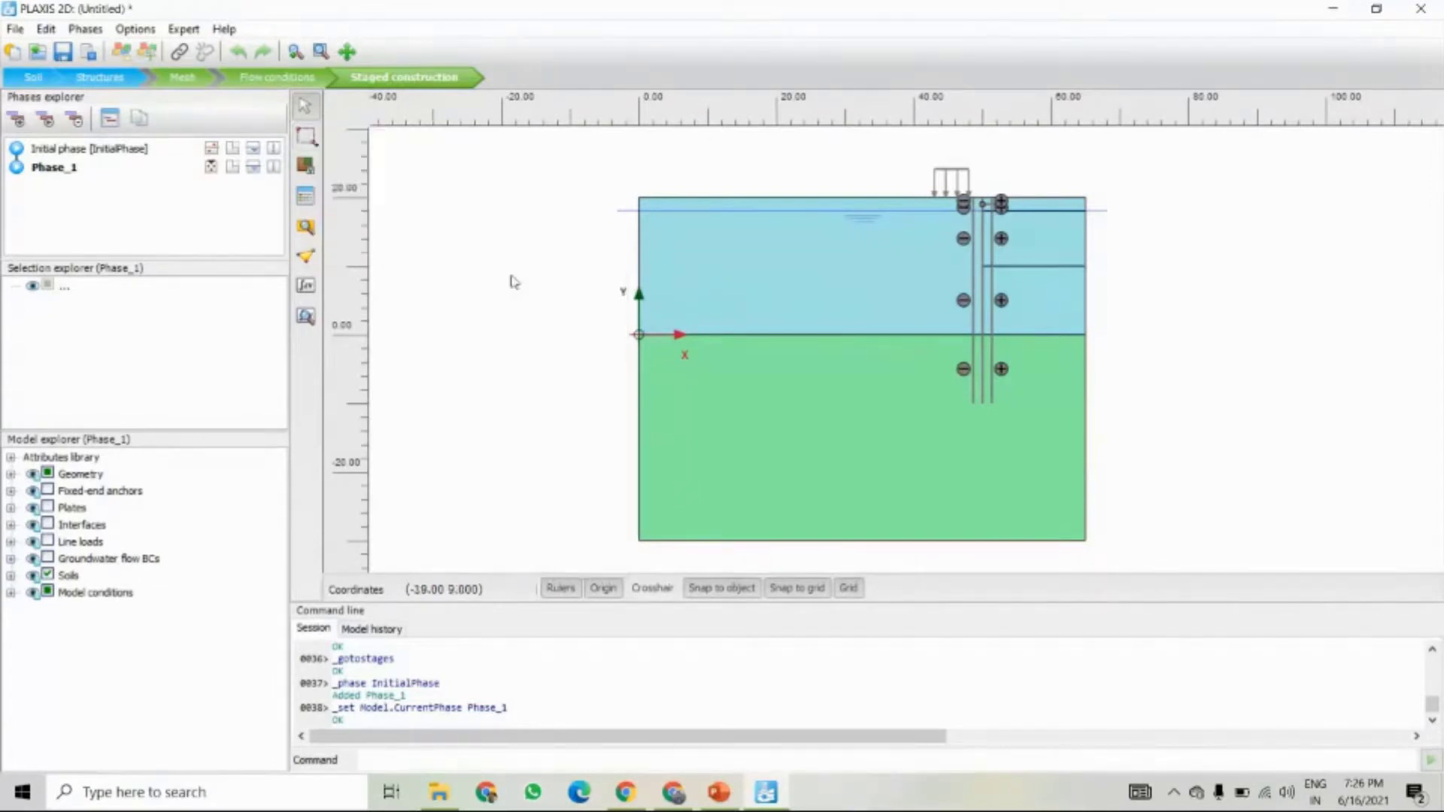
drag(957, 177, 1024, 423)
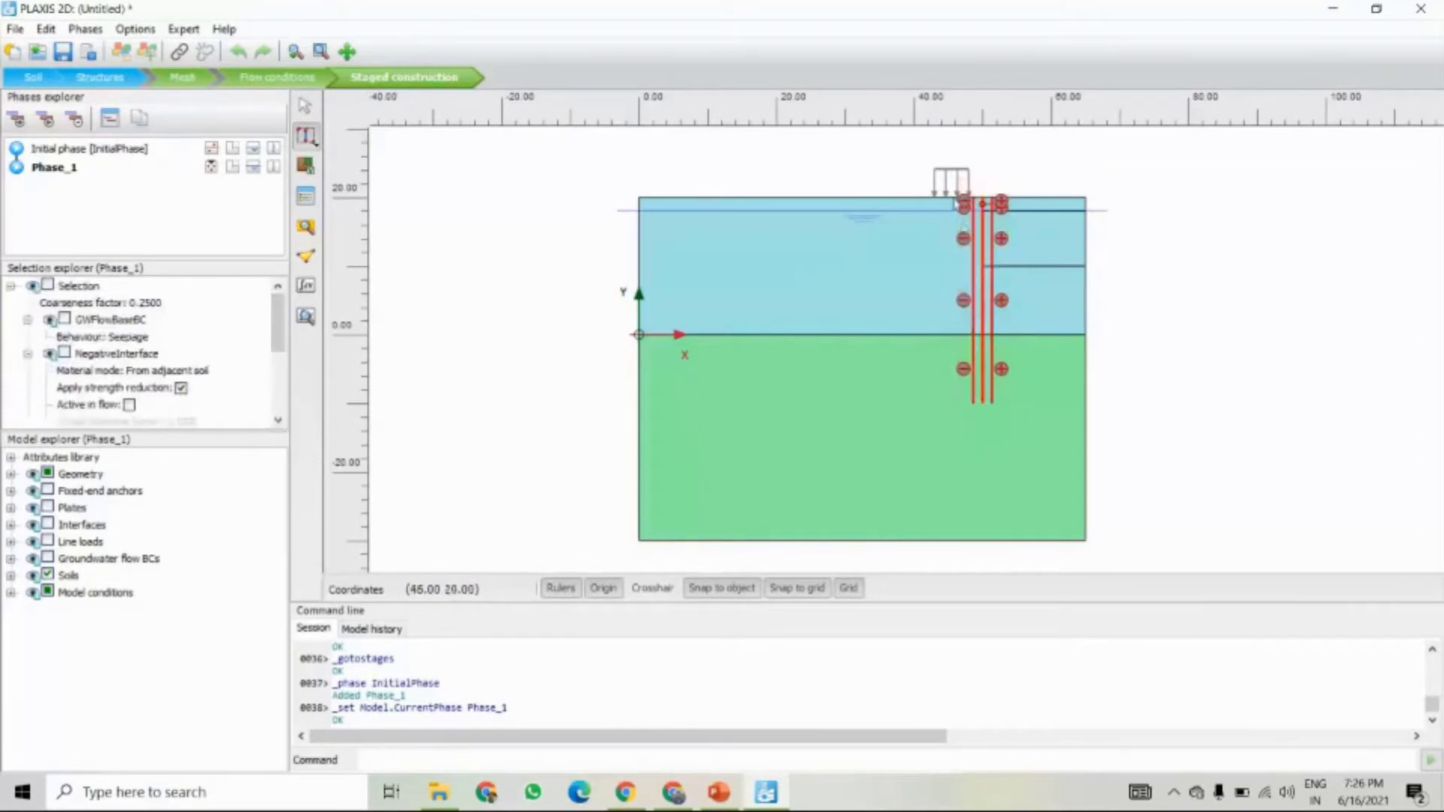
right_click(988, 352)
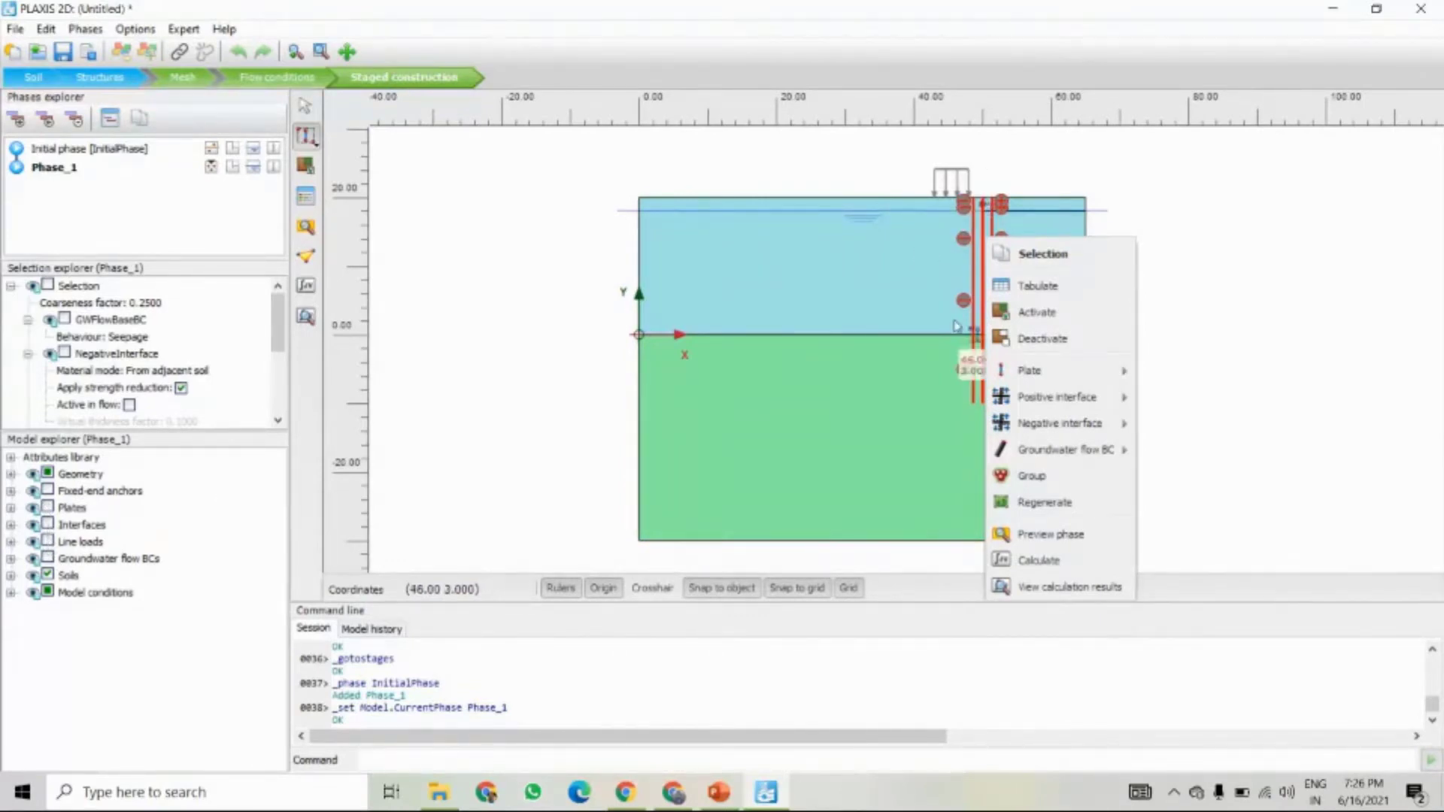
click(1045, 322)
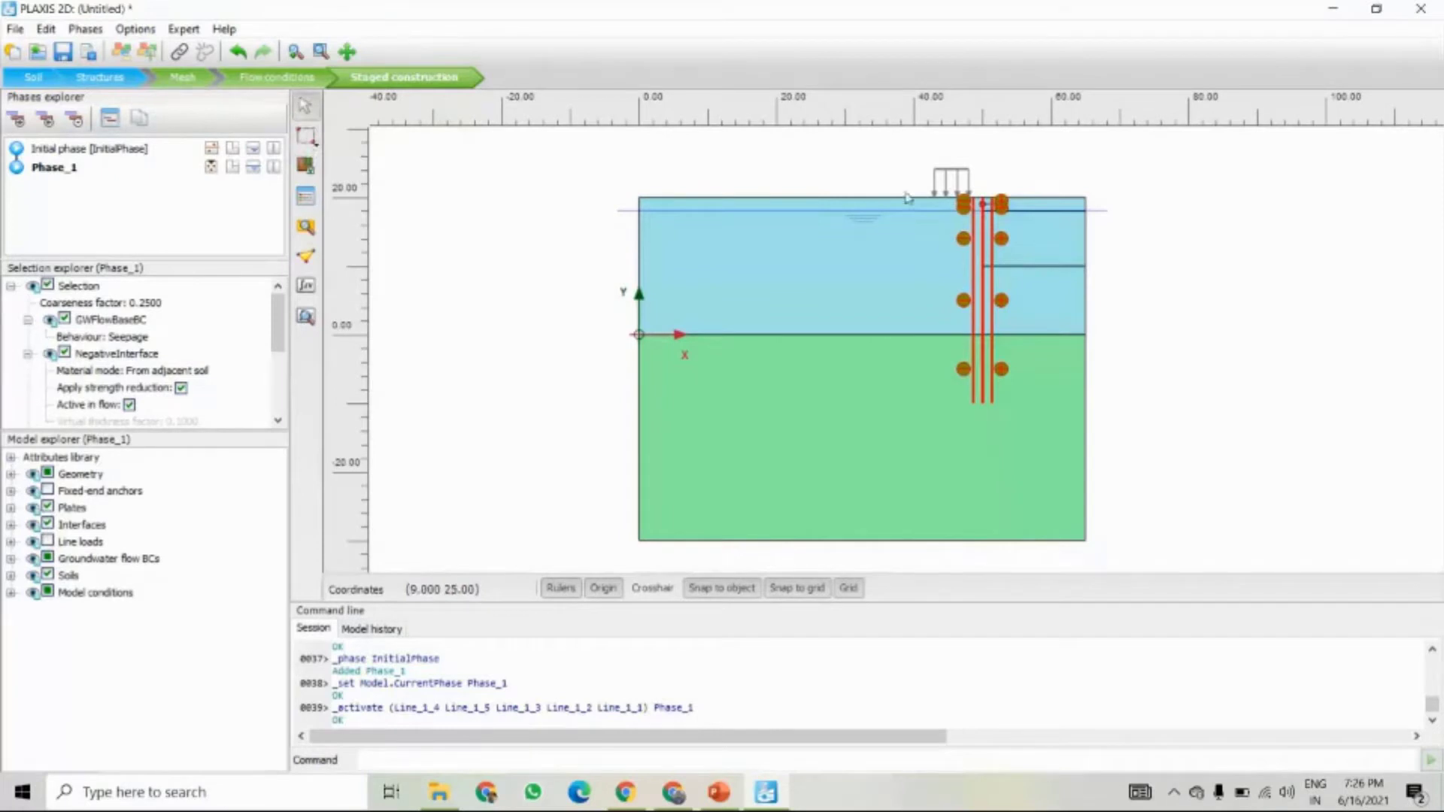
- Activate the surface line load beside the wall in the first construction phase
click(952, 173)
right_click(952, 174)
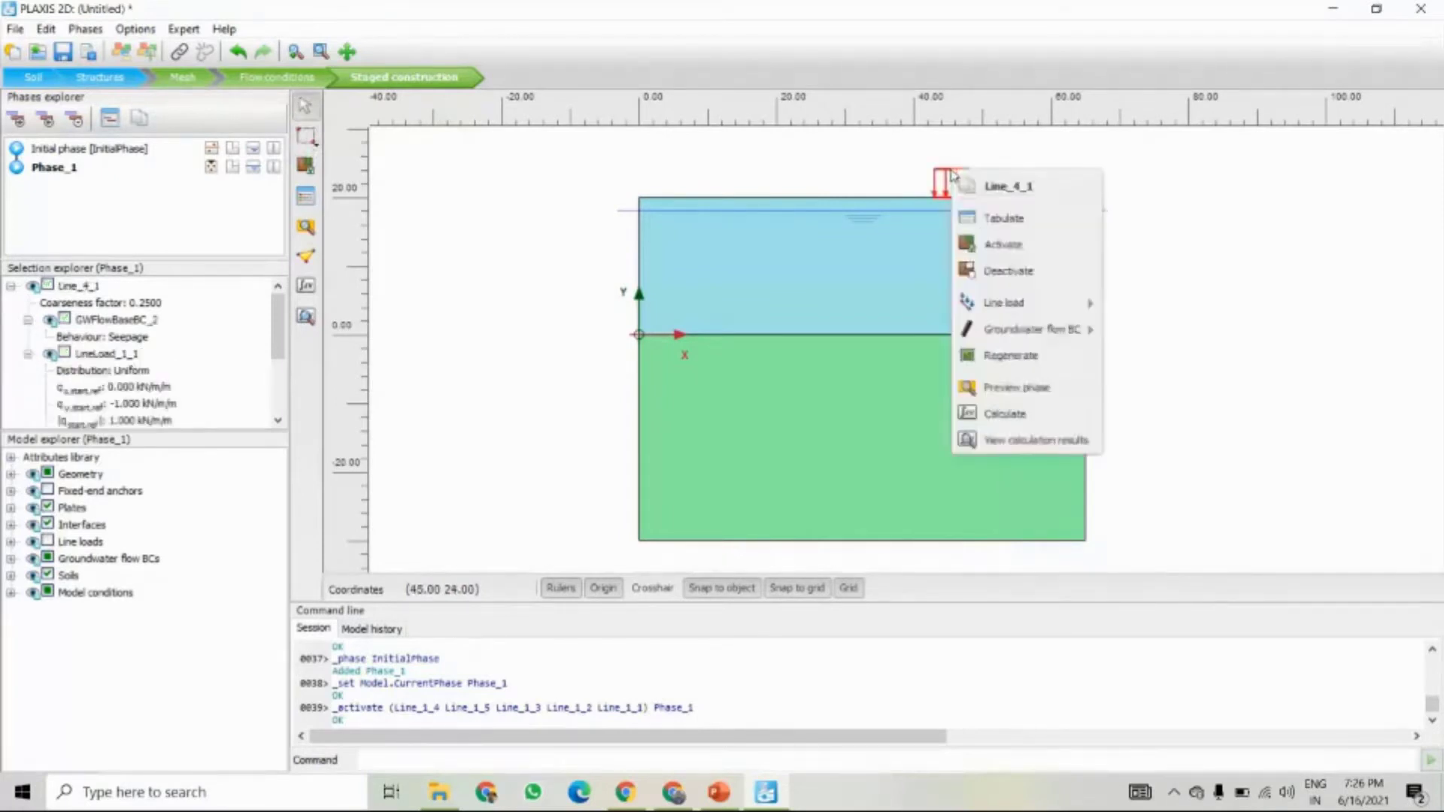
click(1002, 248)
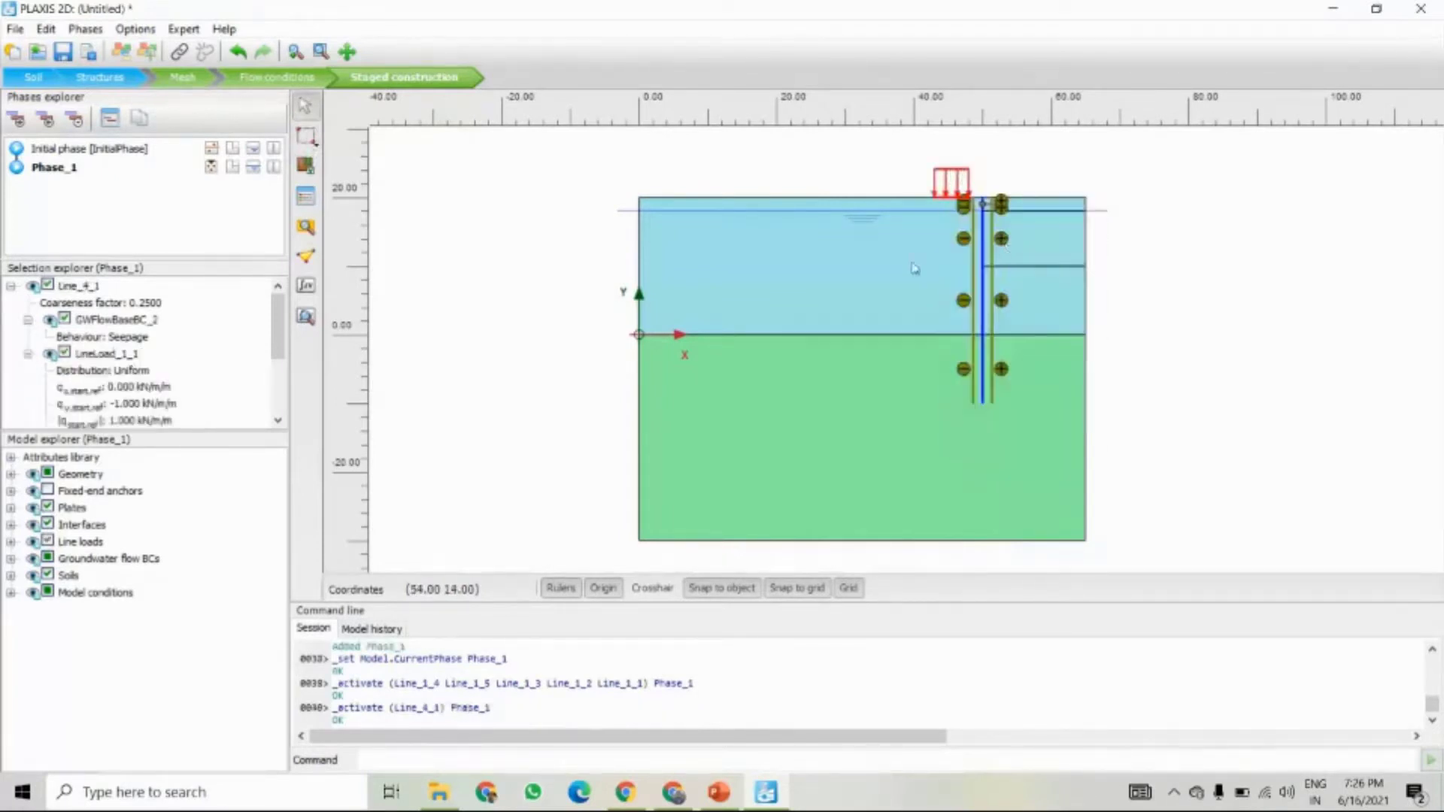
- Deactivate the line loads, interfaces and plates as whole groups, reactivate all three groups, and check the line load
click(48, 542)
click(48, 524)
click(48, 508)
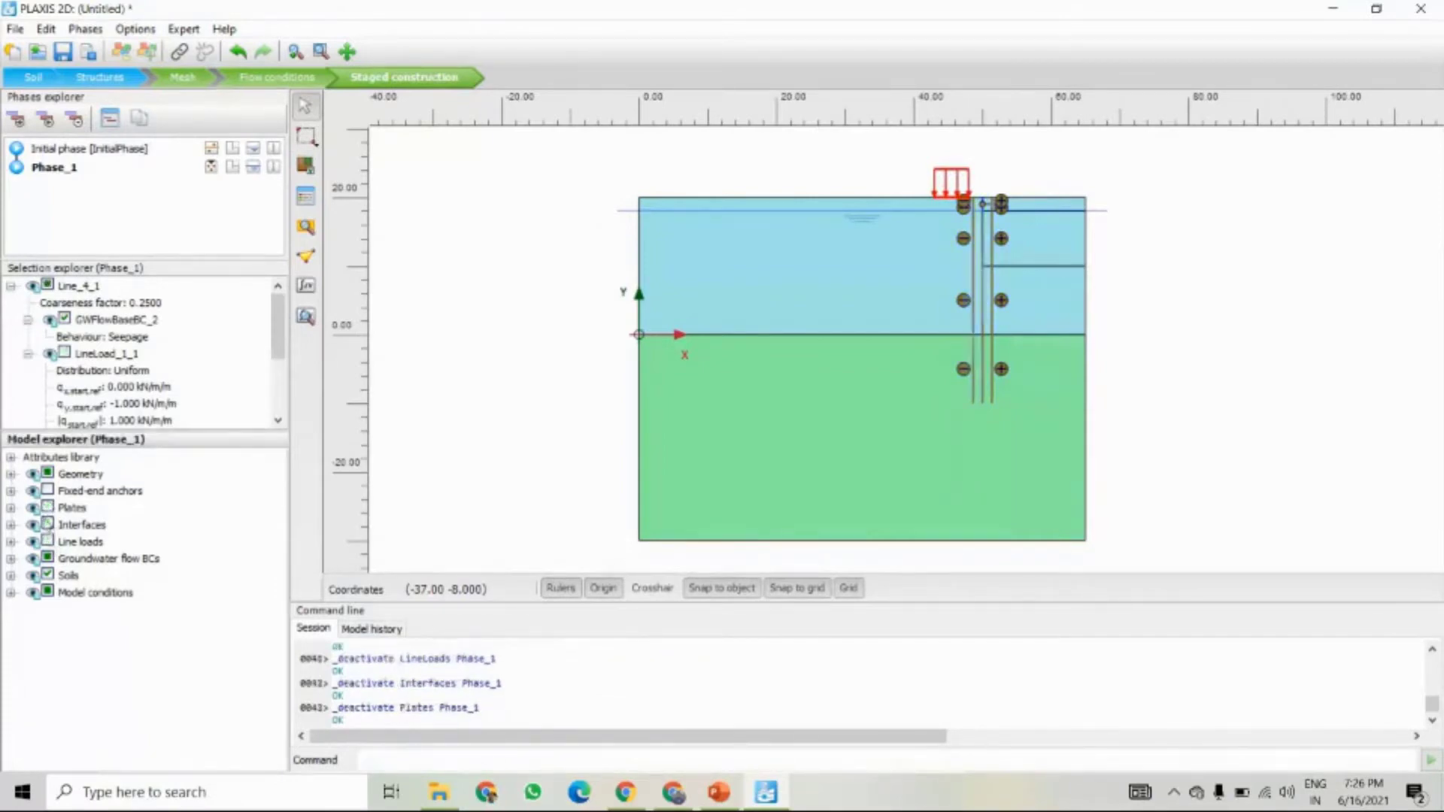
click(47, 508)
click(48, 524)
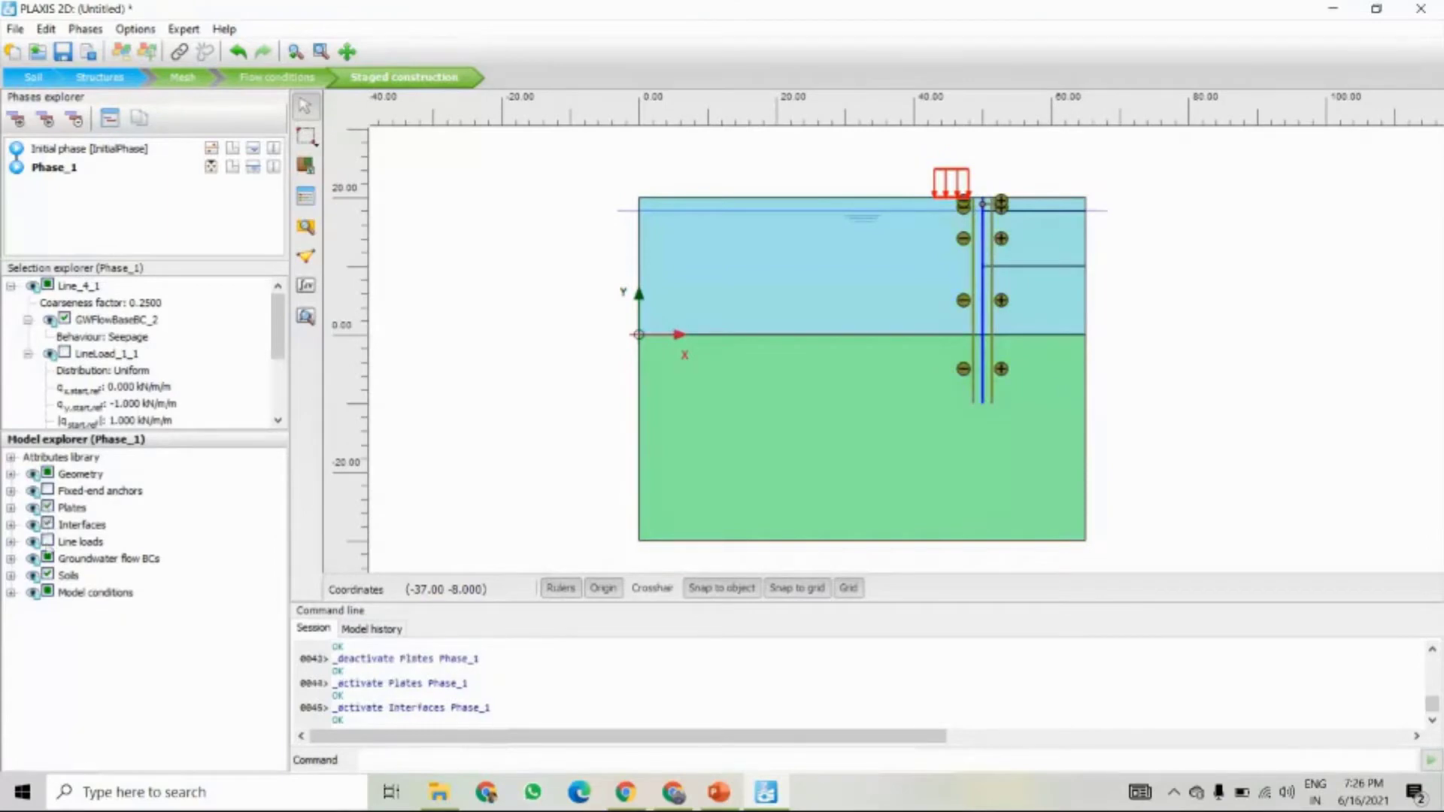
click(47, 542)
click(436, 269)
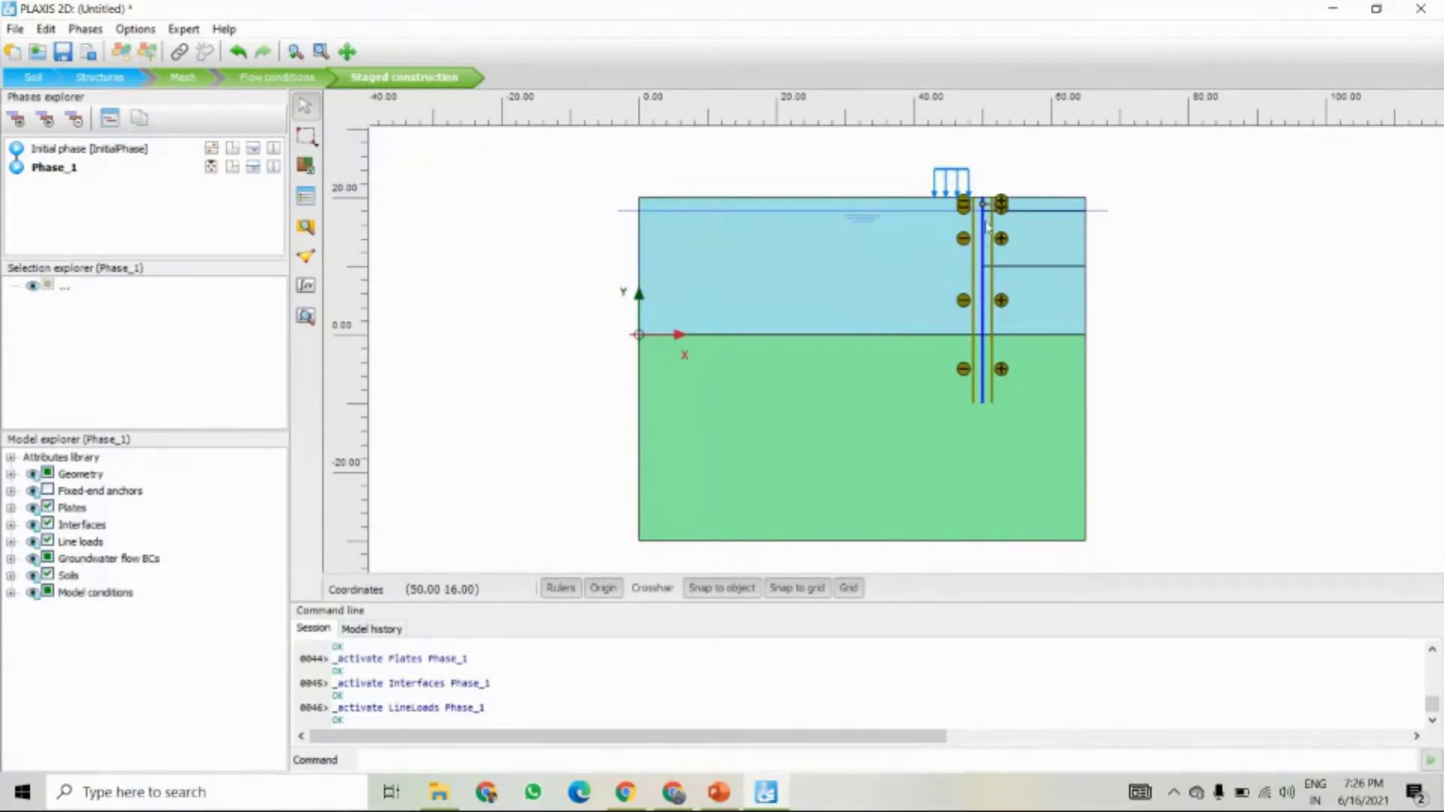
click(949, 185)
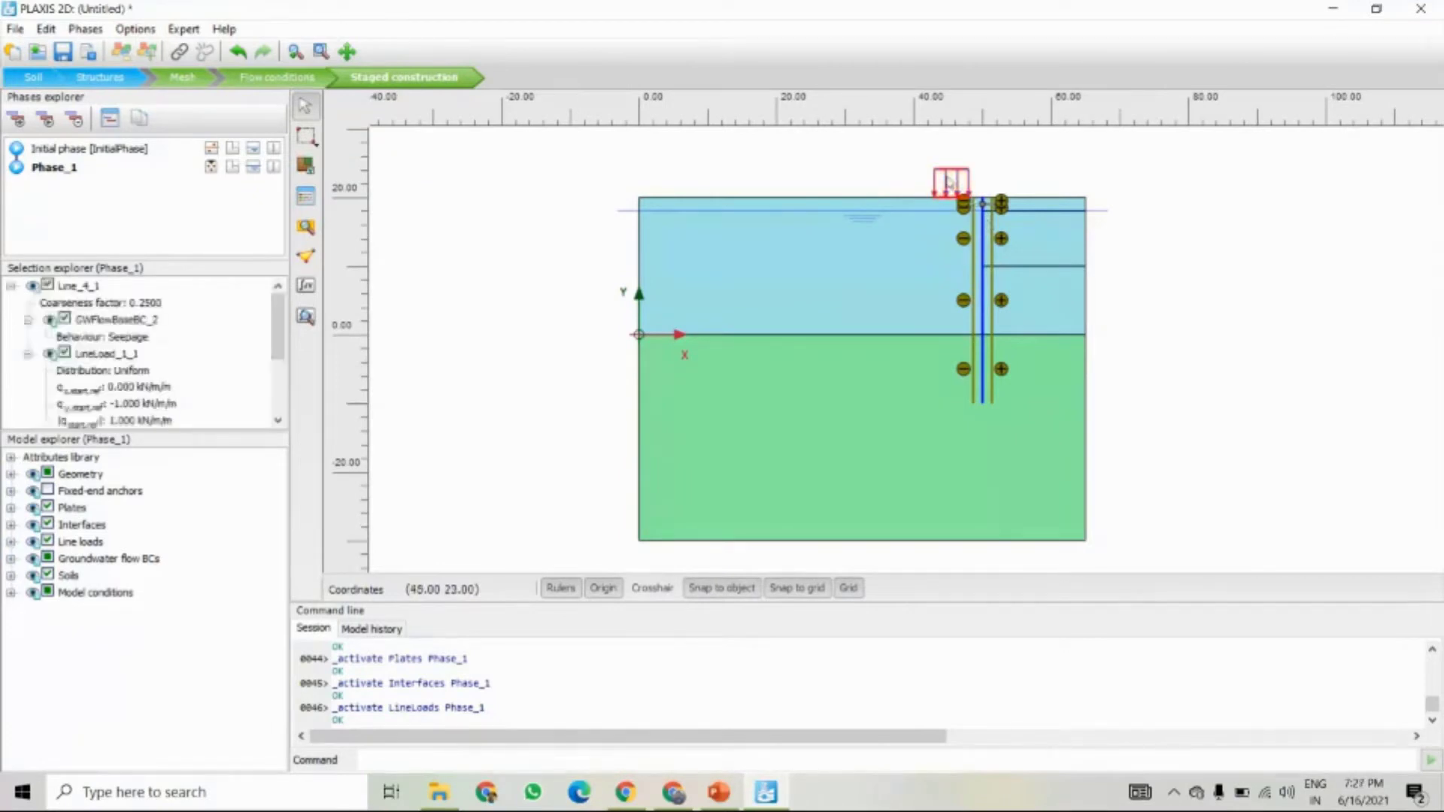
click(1134, 192)
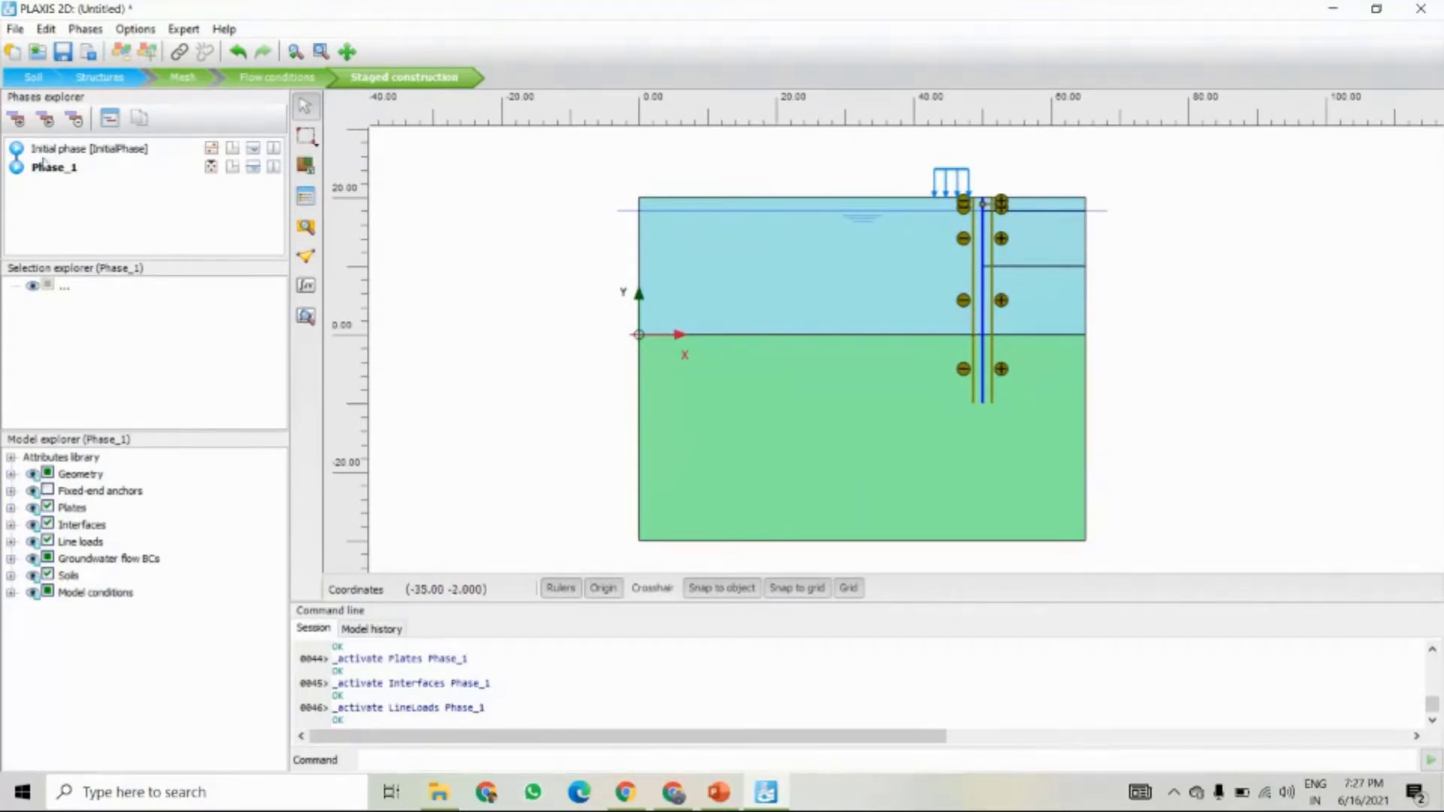
- Add a second construction phase and deactivate the uppermost clay cluster on the excavation side of the wall
click(16, 118)
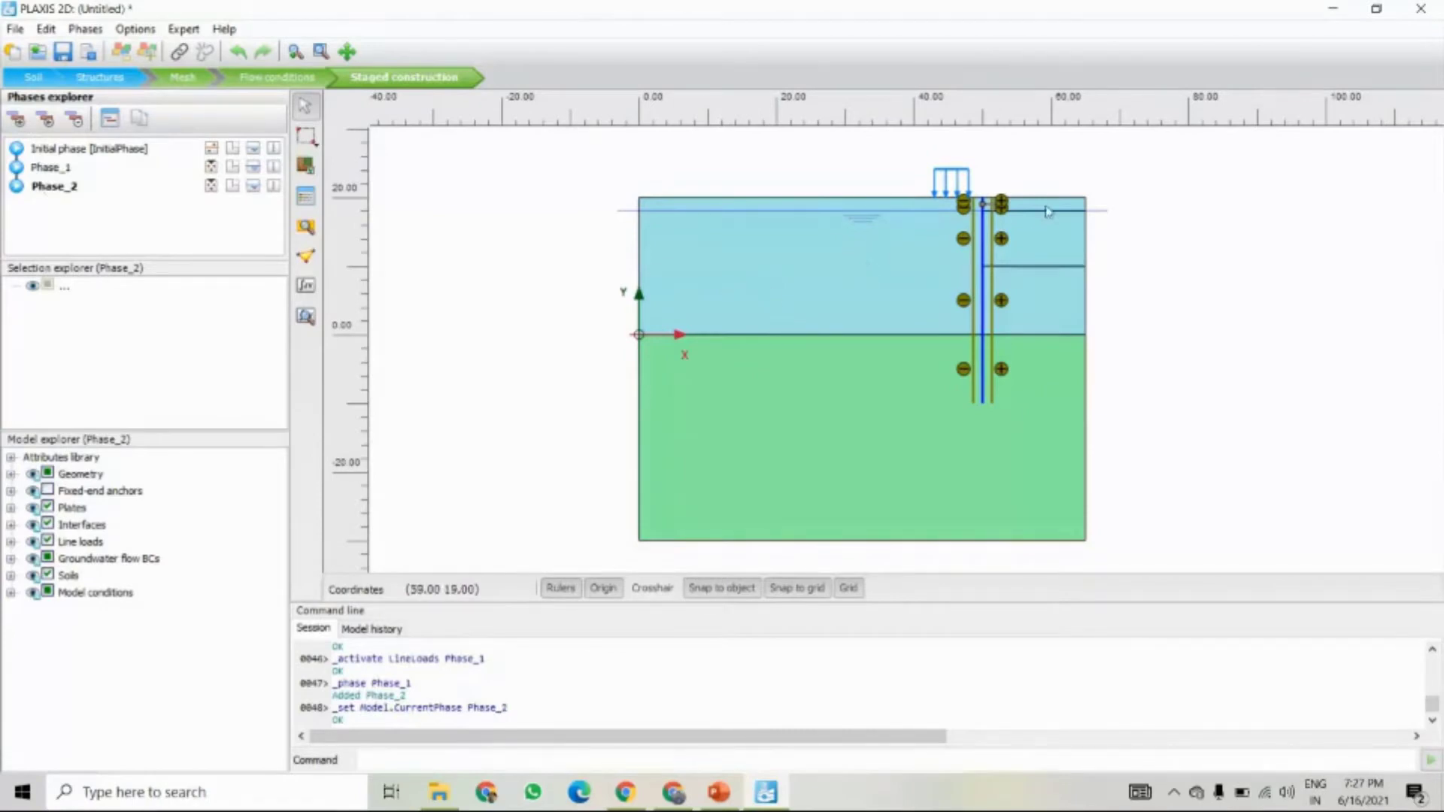
scroll(1048, 212, up, 5)
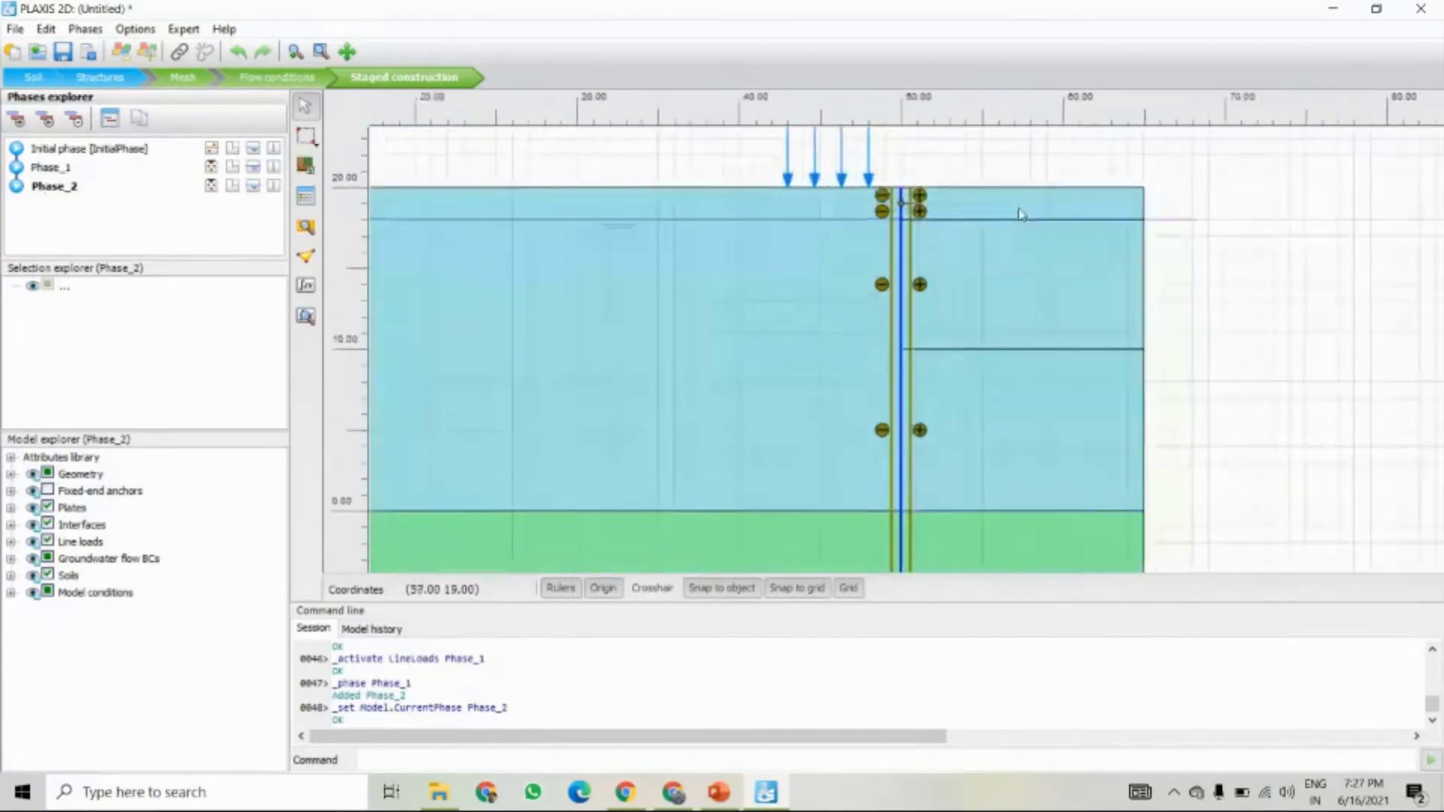
click(959, 215)
right_click(969, 205)
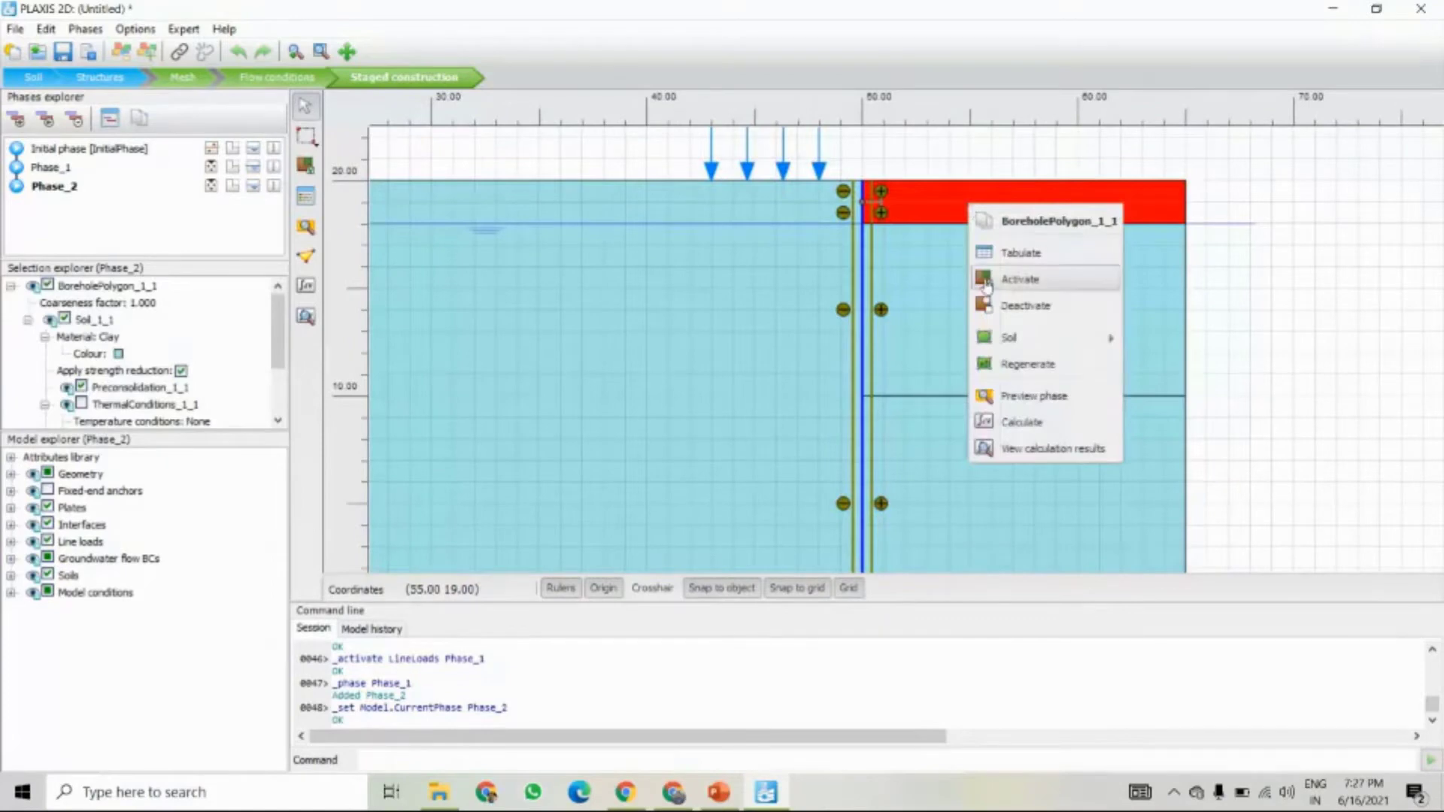
click(992, 304)
scroll(948, 226, down, 2)
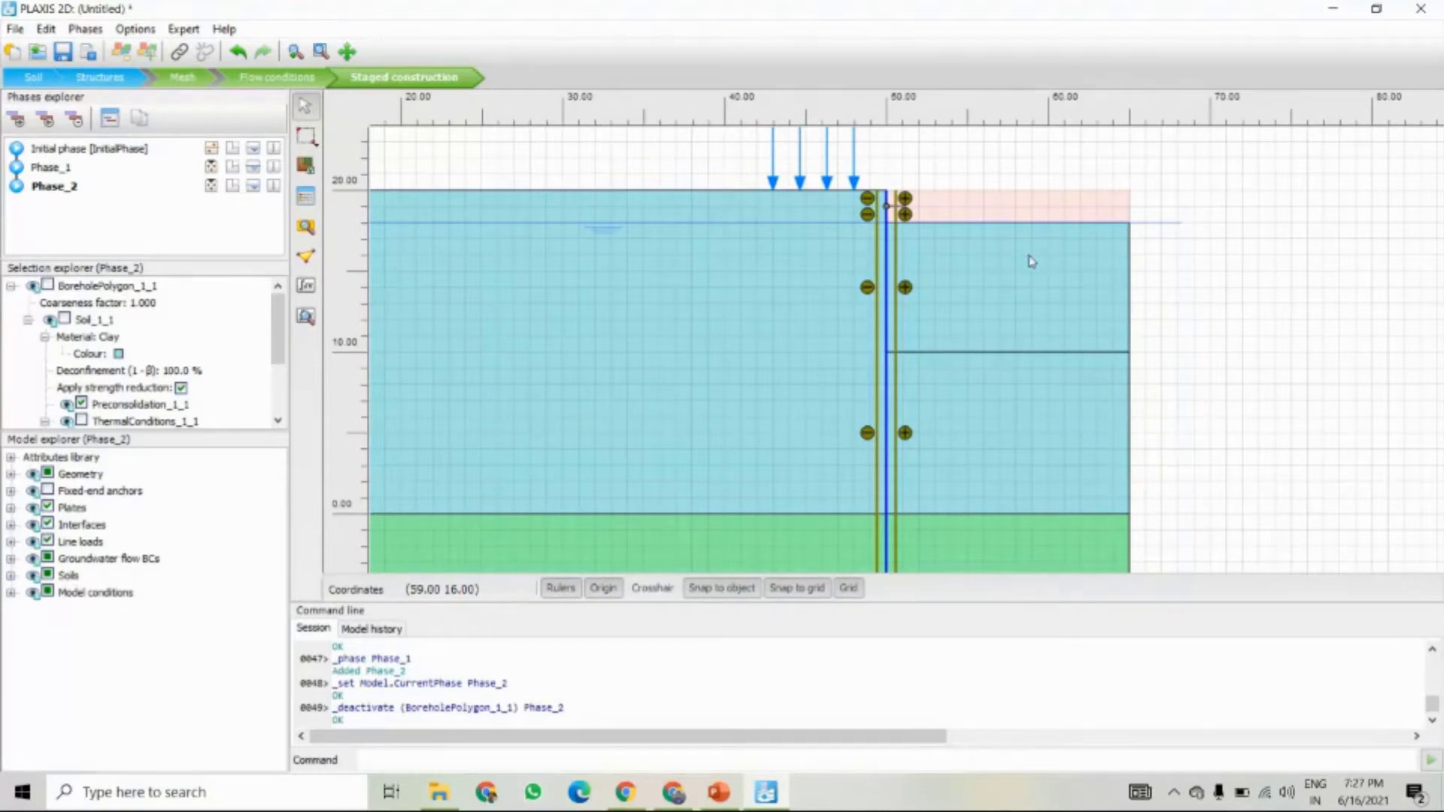
- Add a third construction phase and activate the fixed-end anchor strut near the top of the wall
scroll(845, 188, up, 1)
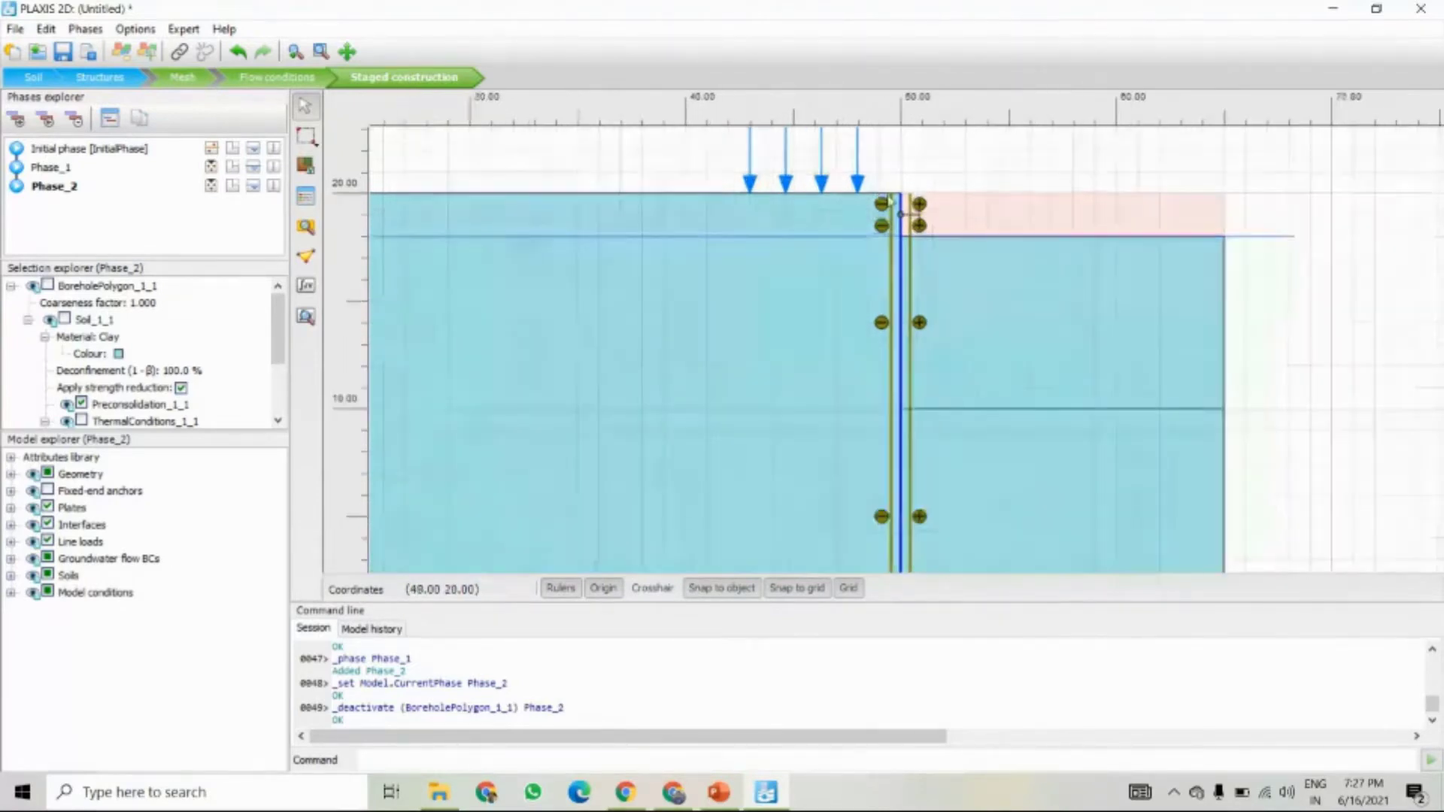
scroll(890, 202, up, 2)
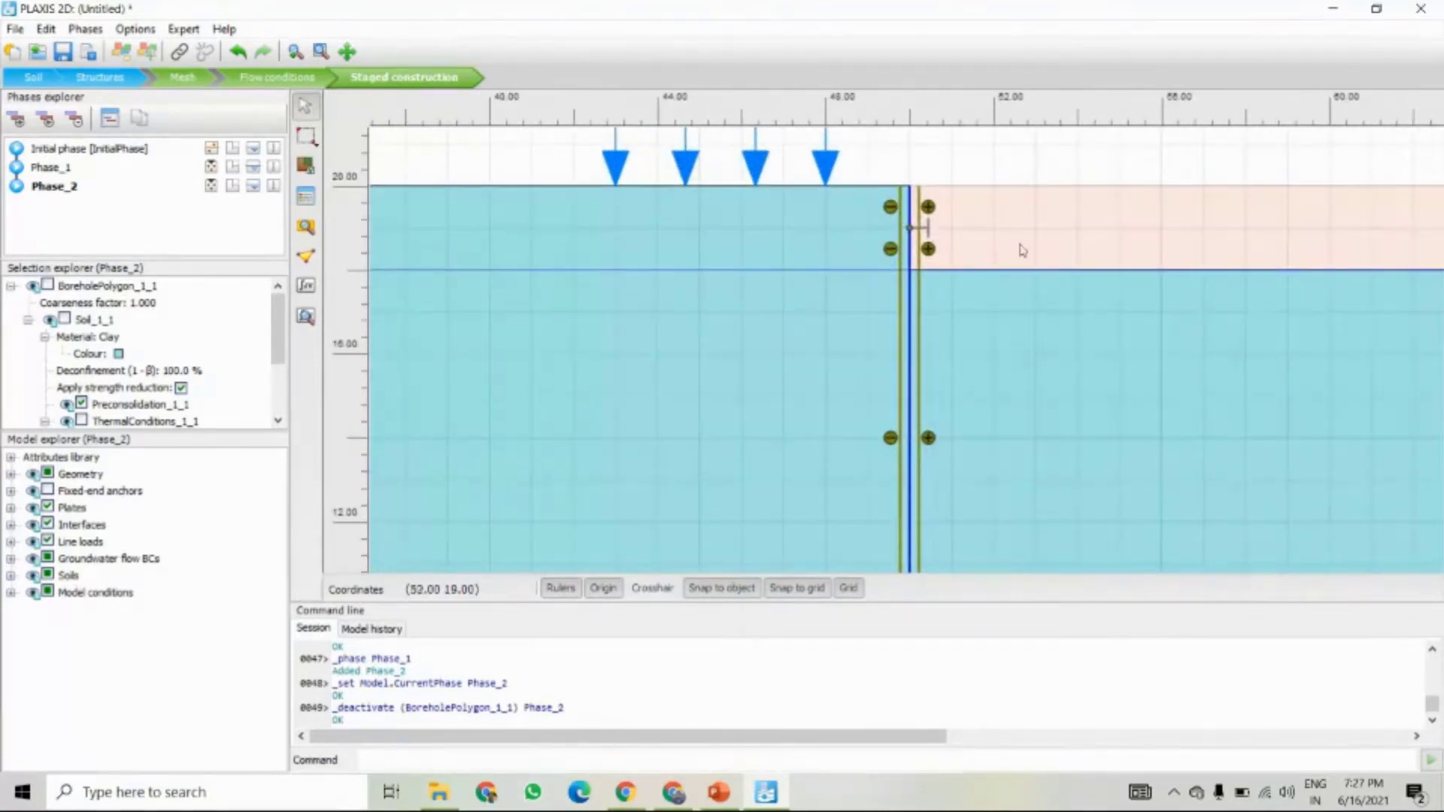
scroll(1016, 247, down, 2)
drag(1010, 248, 824, 205)
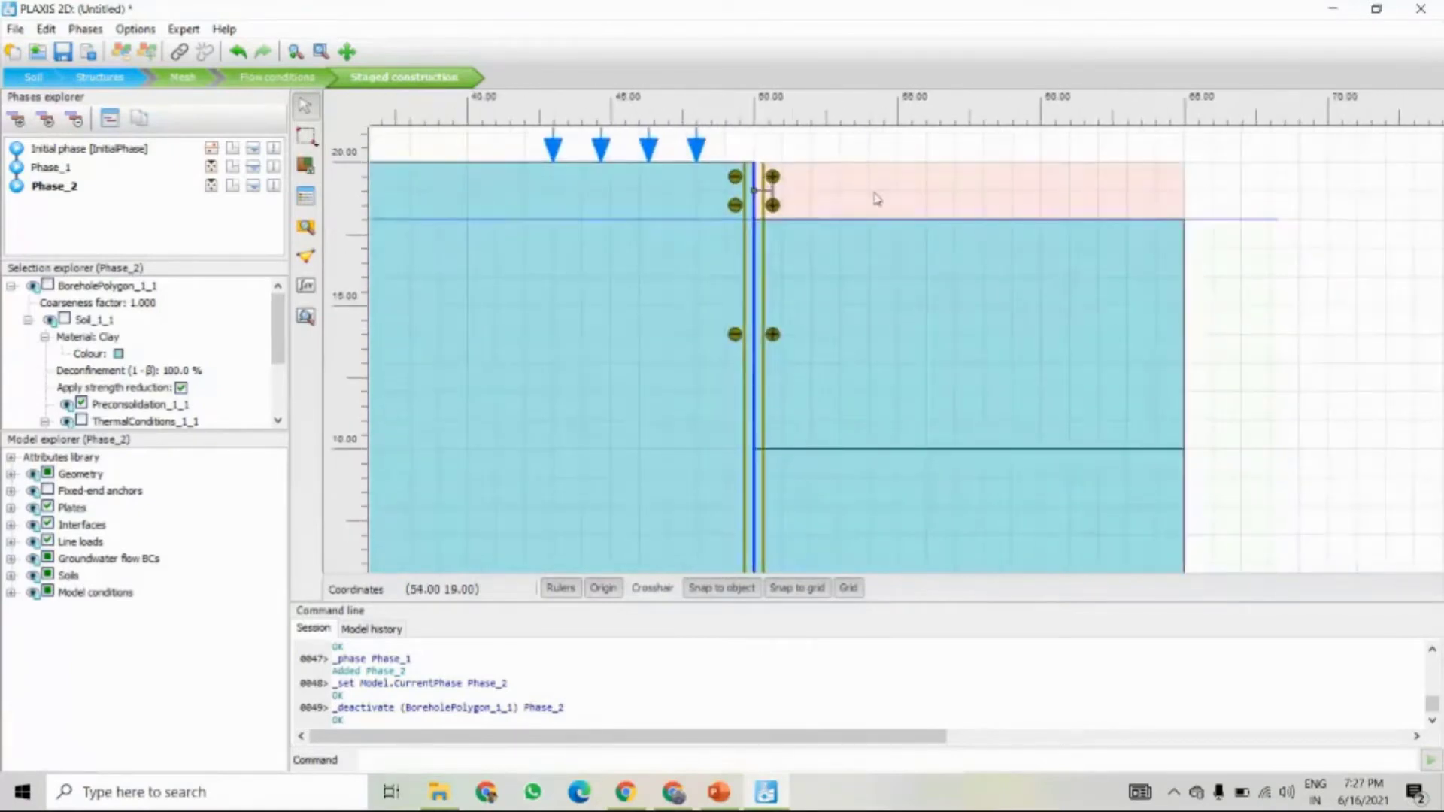
scroll(880, 197, down, 1)
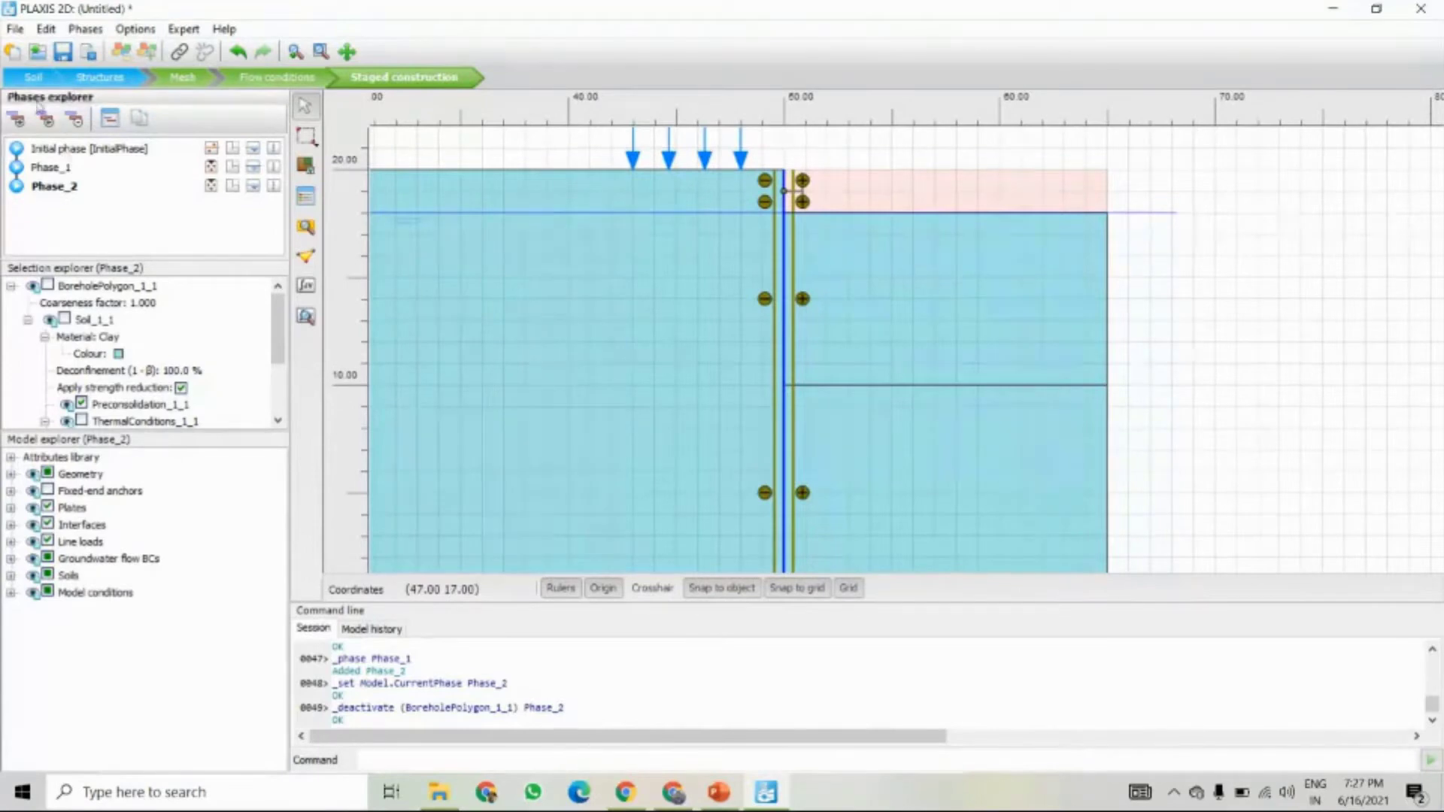
click(11, 123)
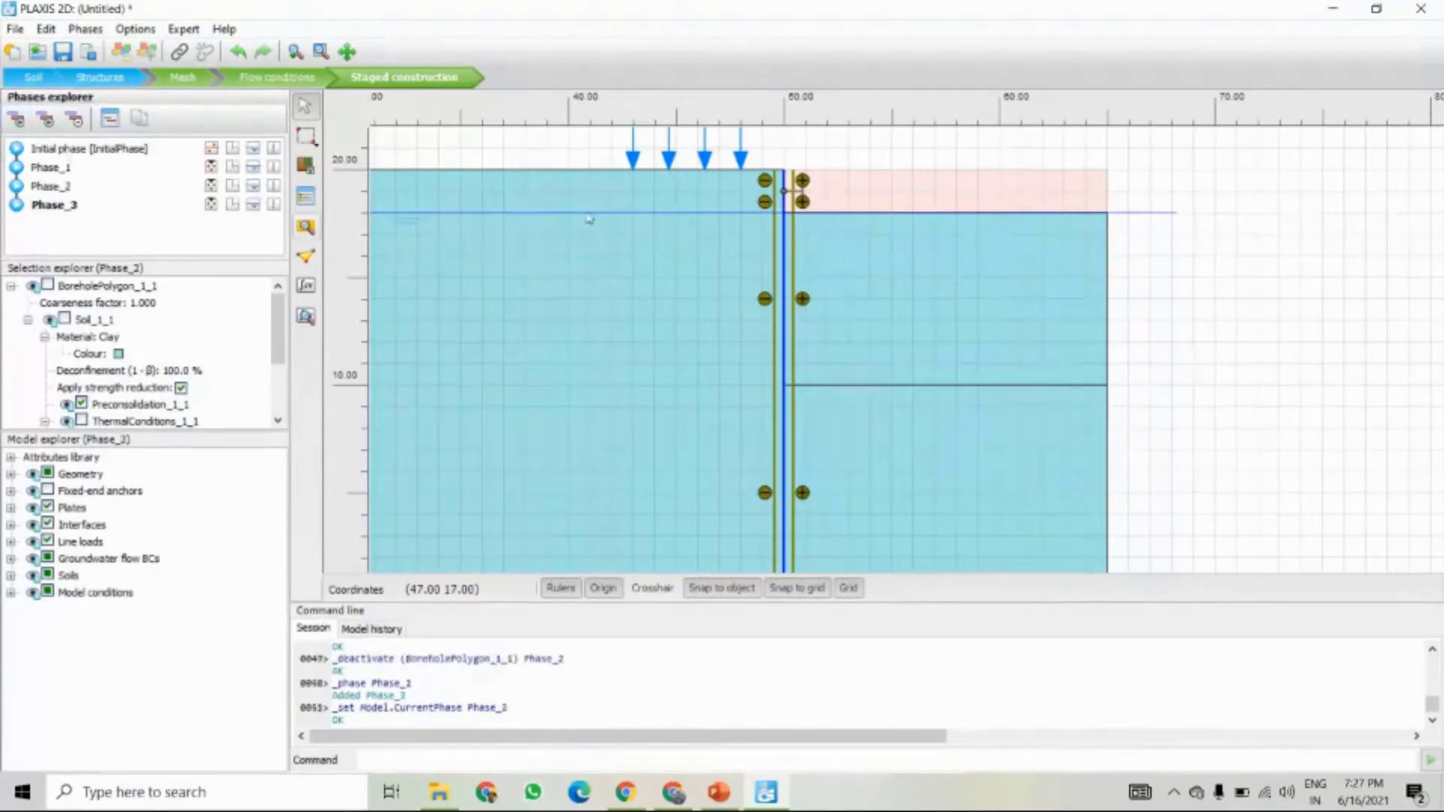
click(788, 193)
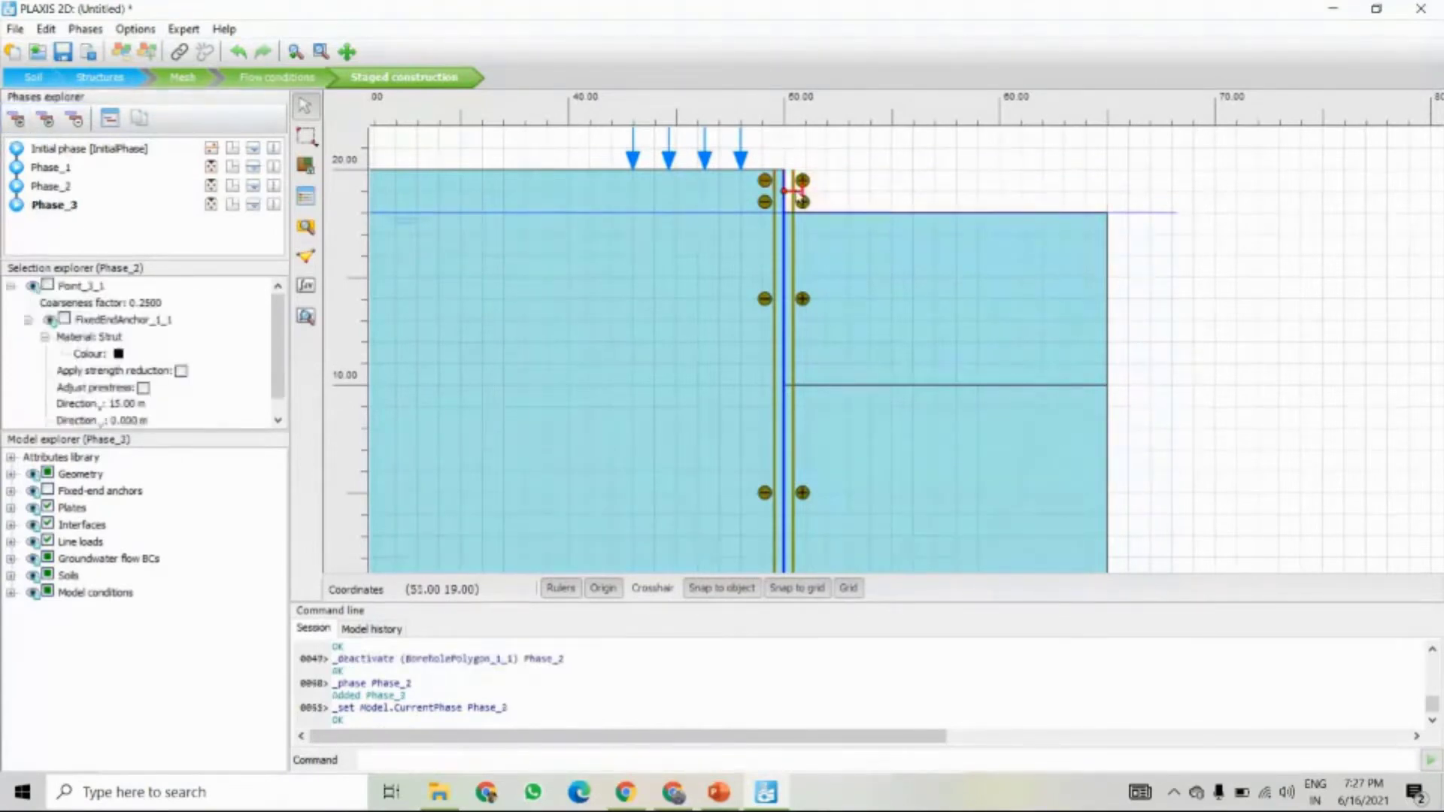
scroll(799, 196, up, 1)
scroll(799, 195, up, 1)
right_click(788, 201)
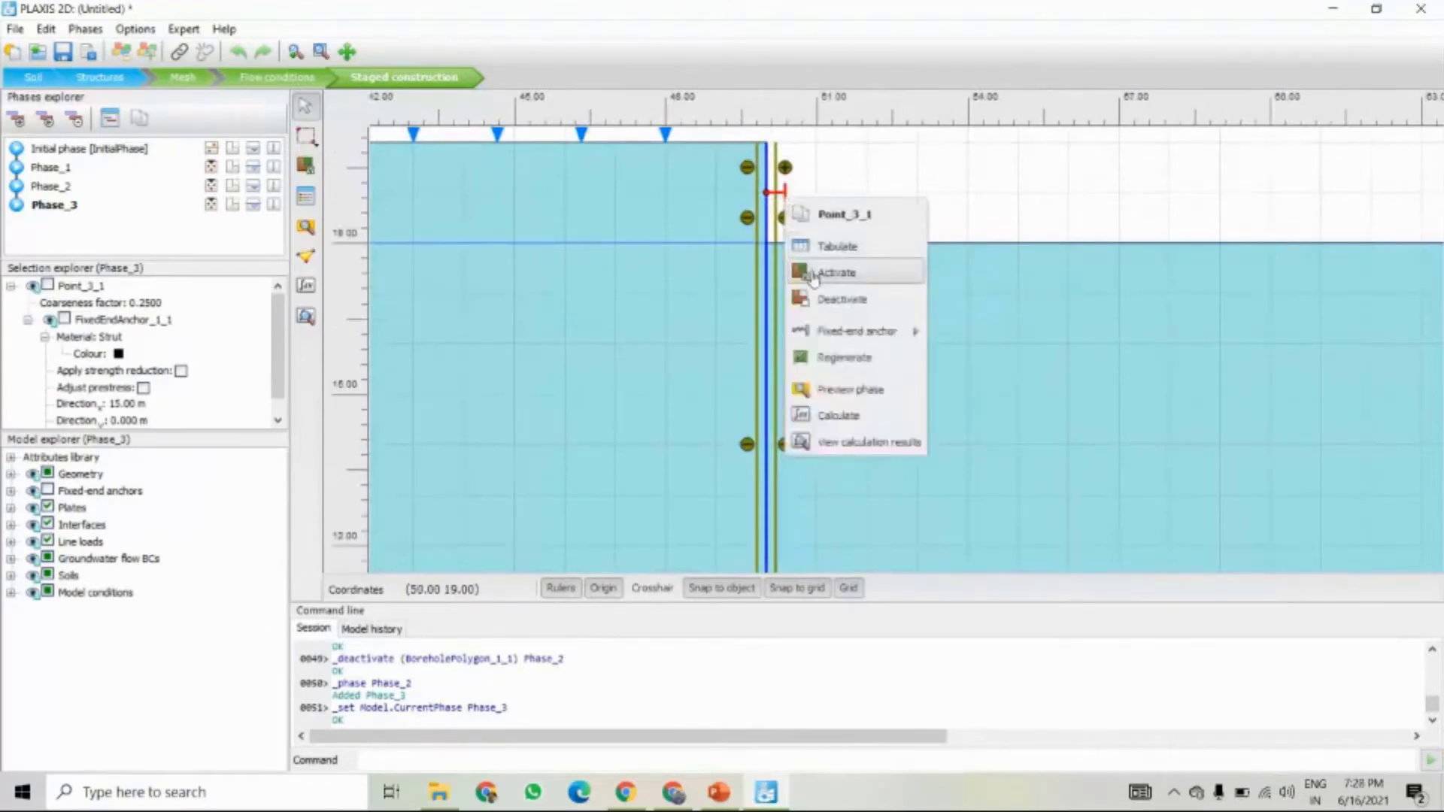
click(815, 277)
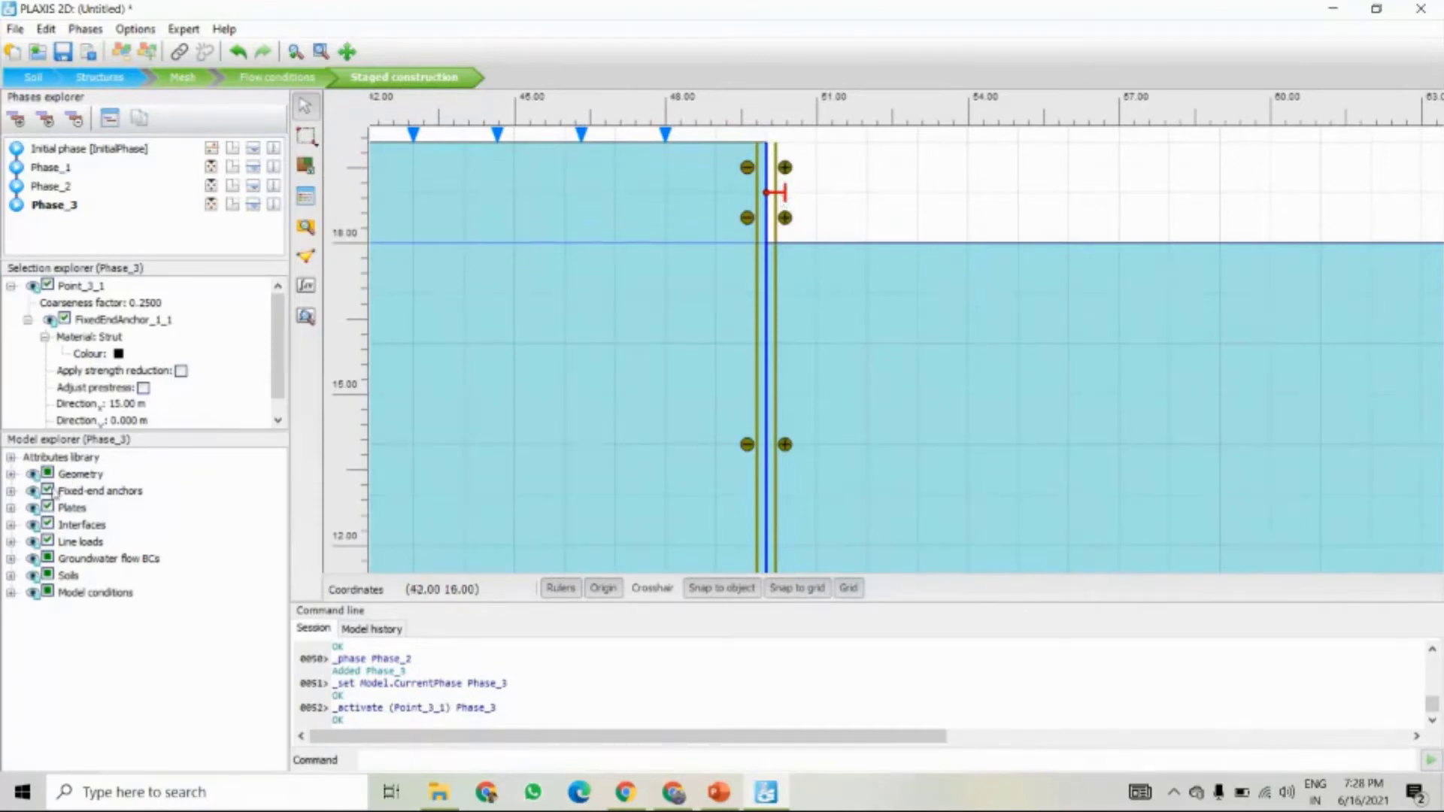
- Deactivate the fixed-end anchors as a whole group, reactivate them, and clear the strut selection
click(48, 491)
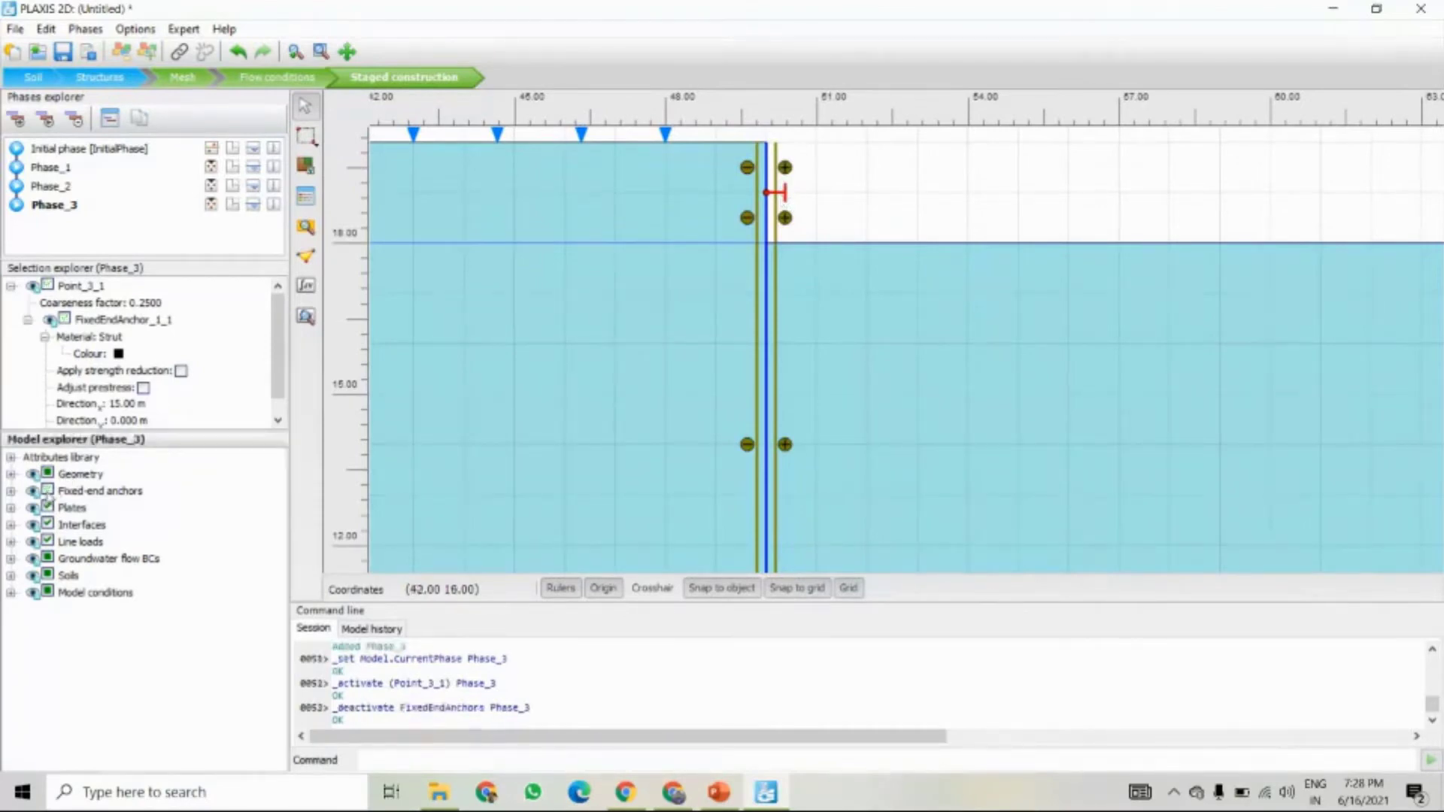
click(48, 491)
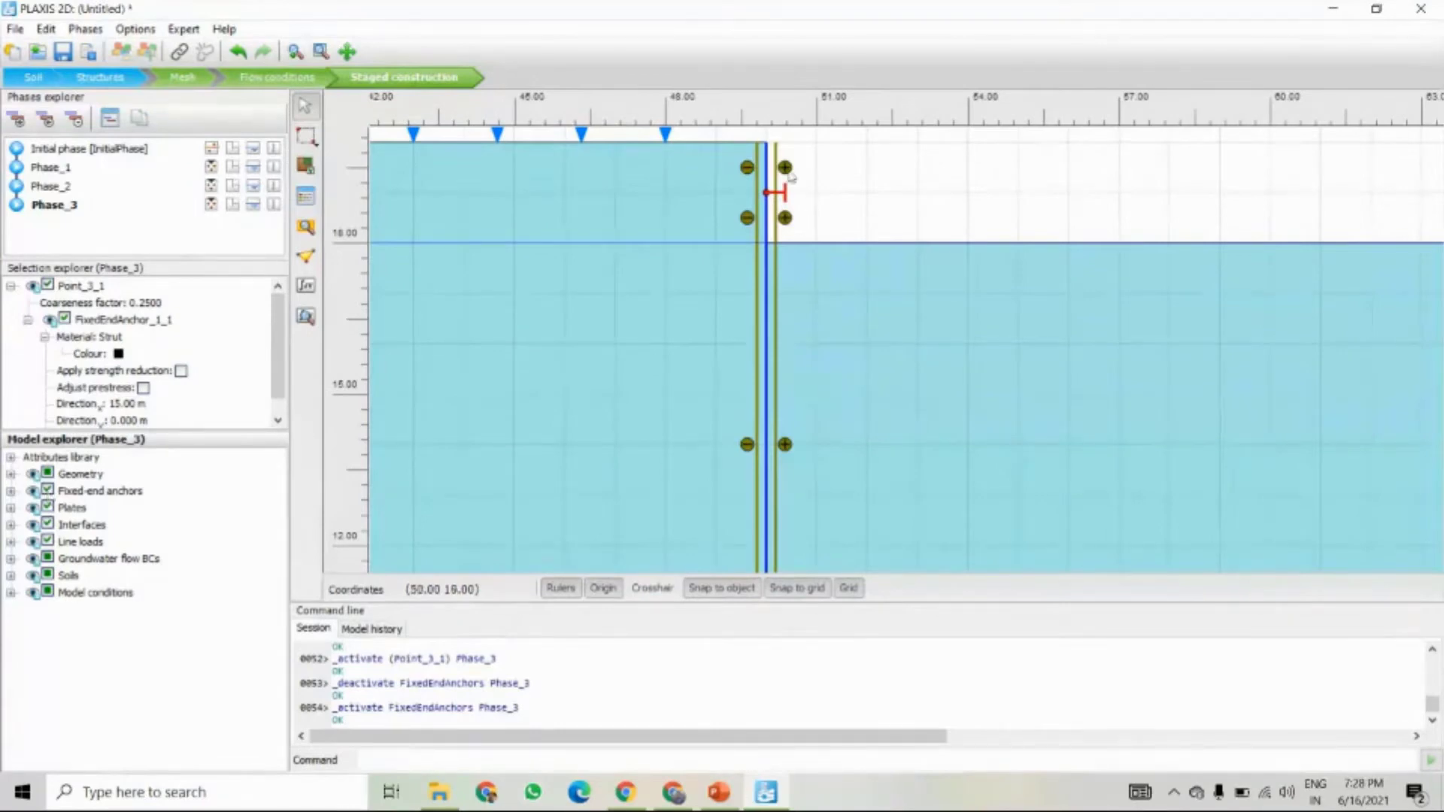
click(834, 218)
- Add a fourth construction phase and deactivate the second clay cluster on the excavation side of the wall
scroll(803, 293, down, 3)
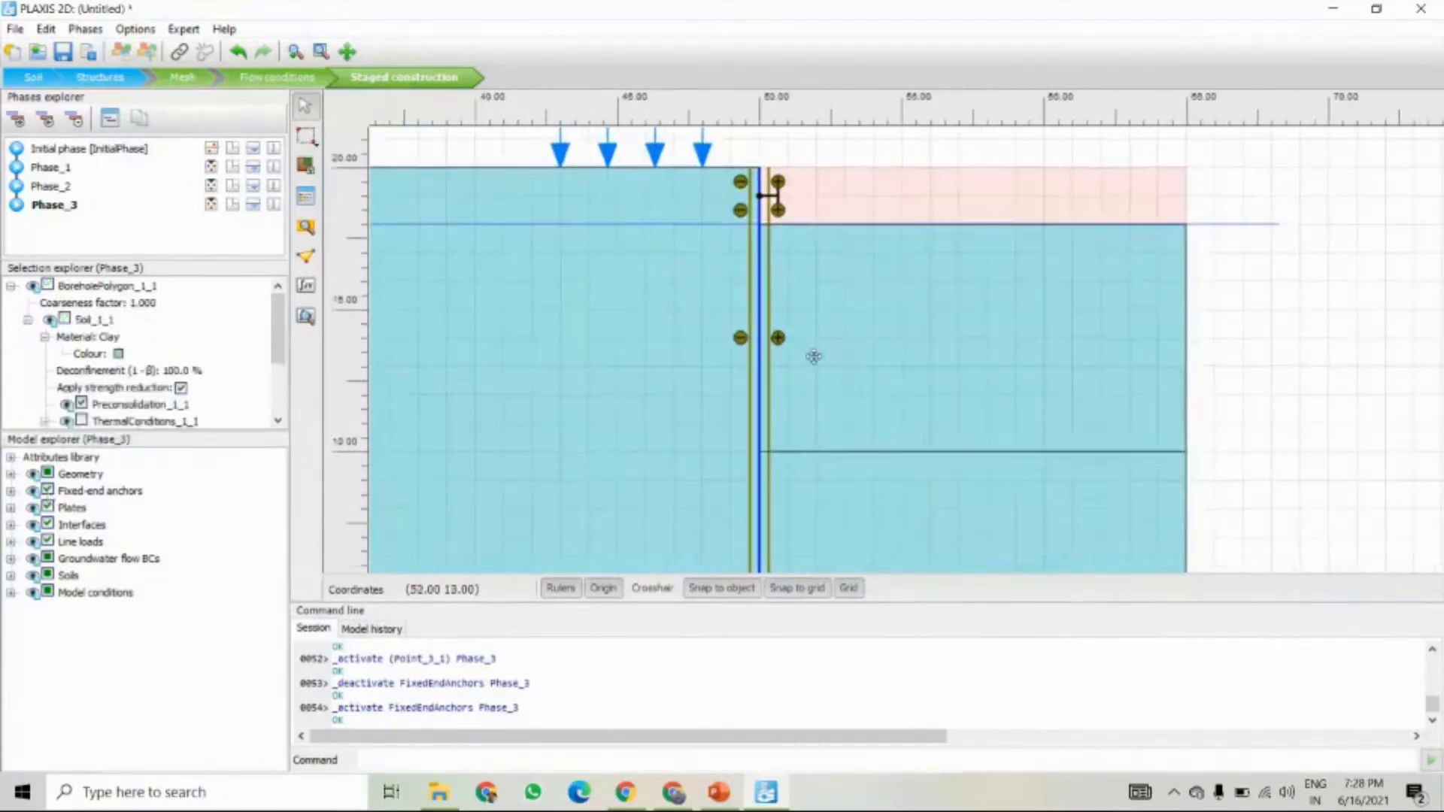
scroll(814, 357, down, 2)
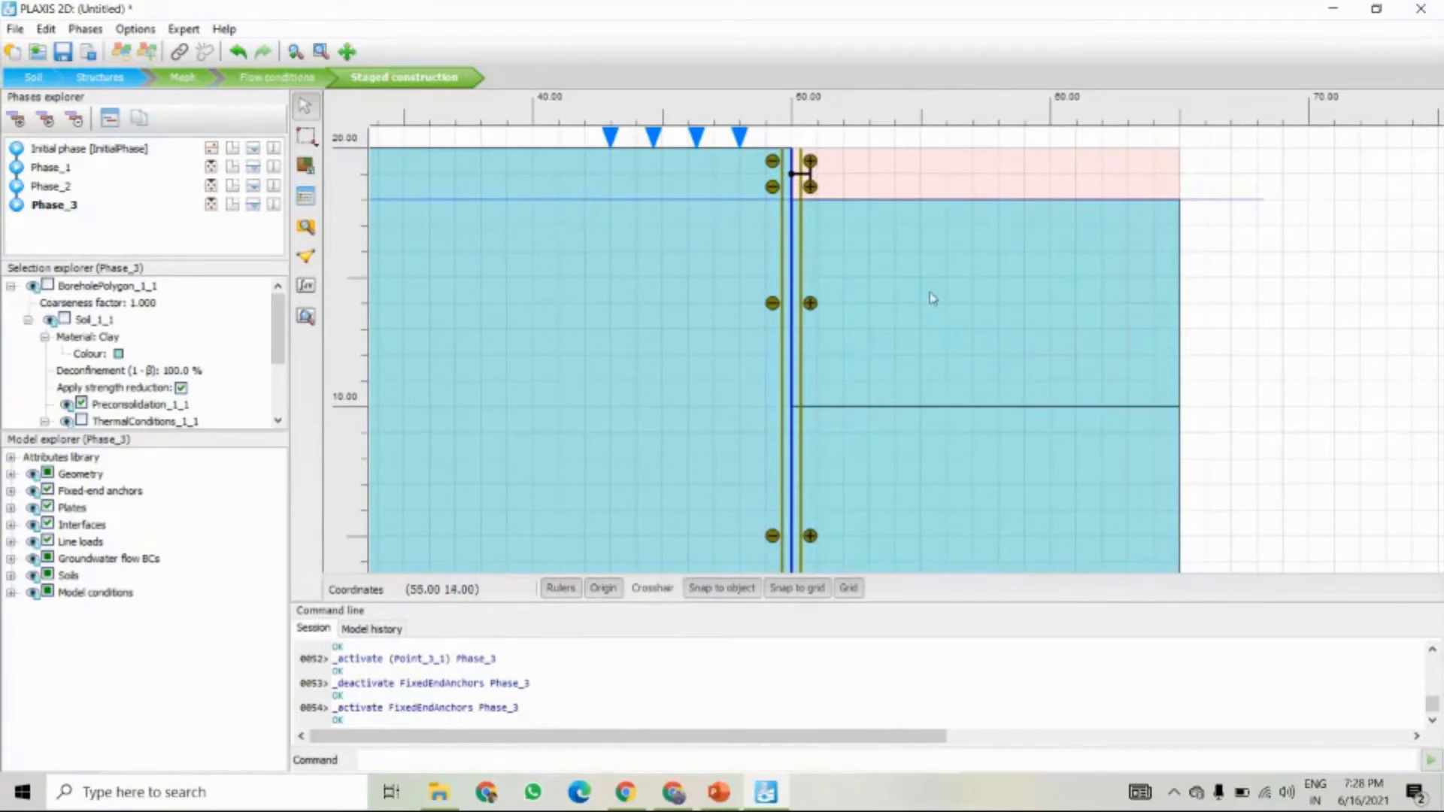
scroll(952, 328, down, 2)
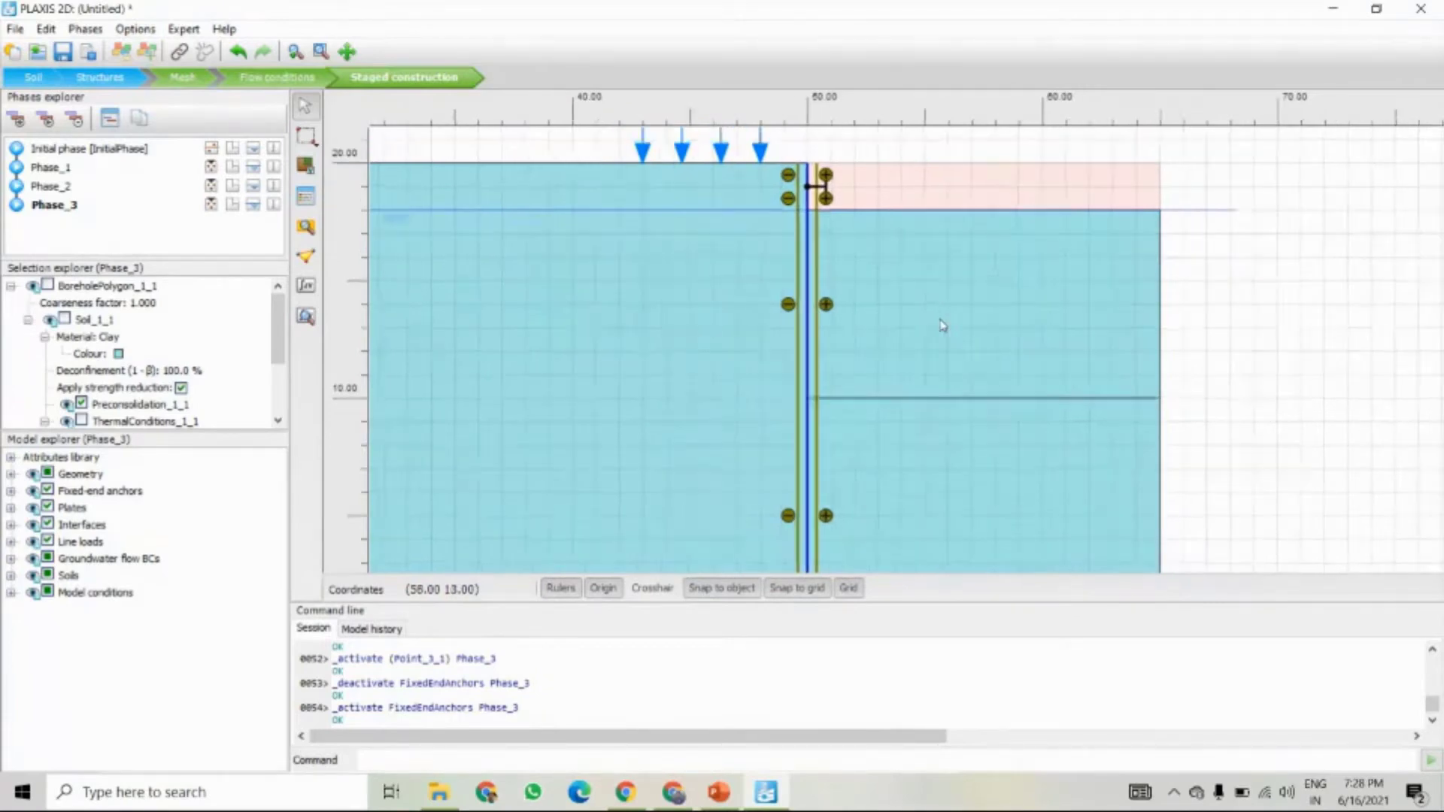
click(16, 119)
click(894, 319)
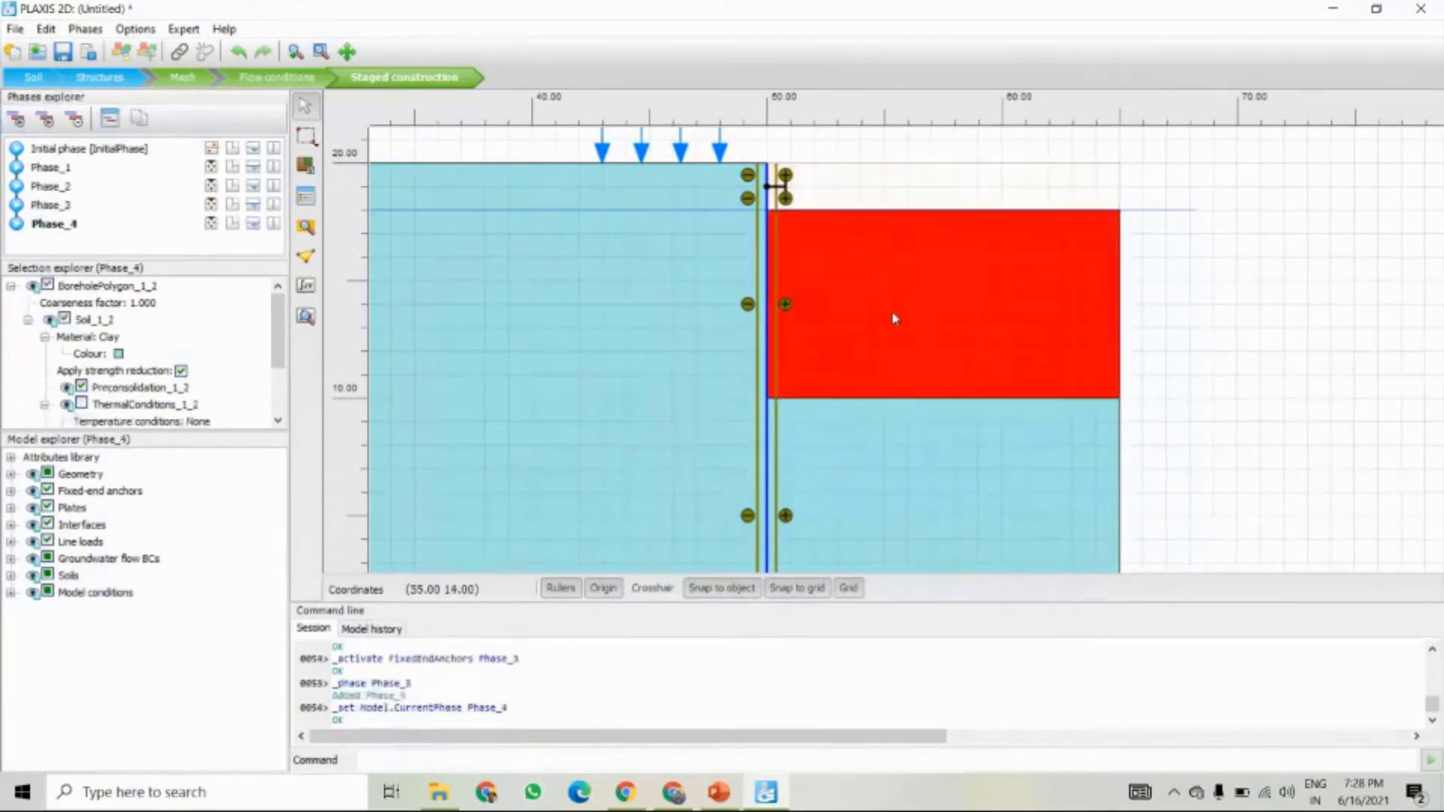
right_click(907, 301)
click(969, 401)
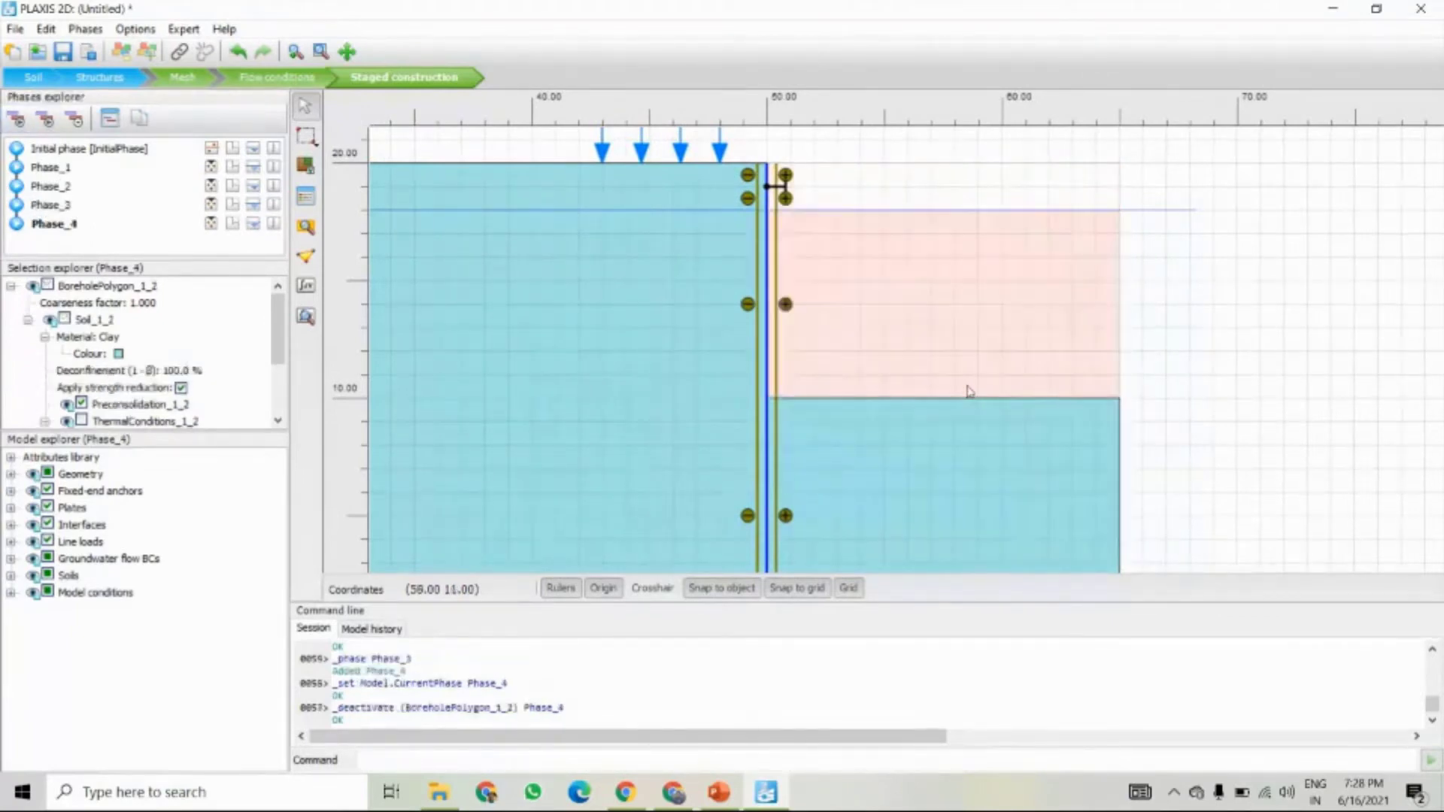
scroll(966, 391, down, 1)
click(1192, 293)
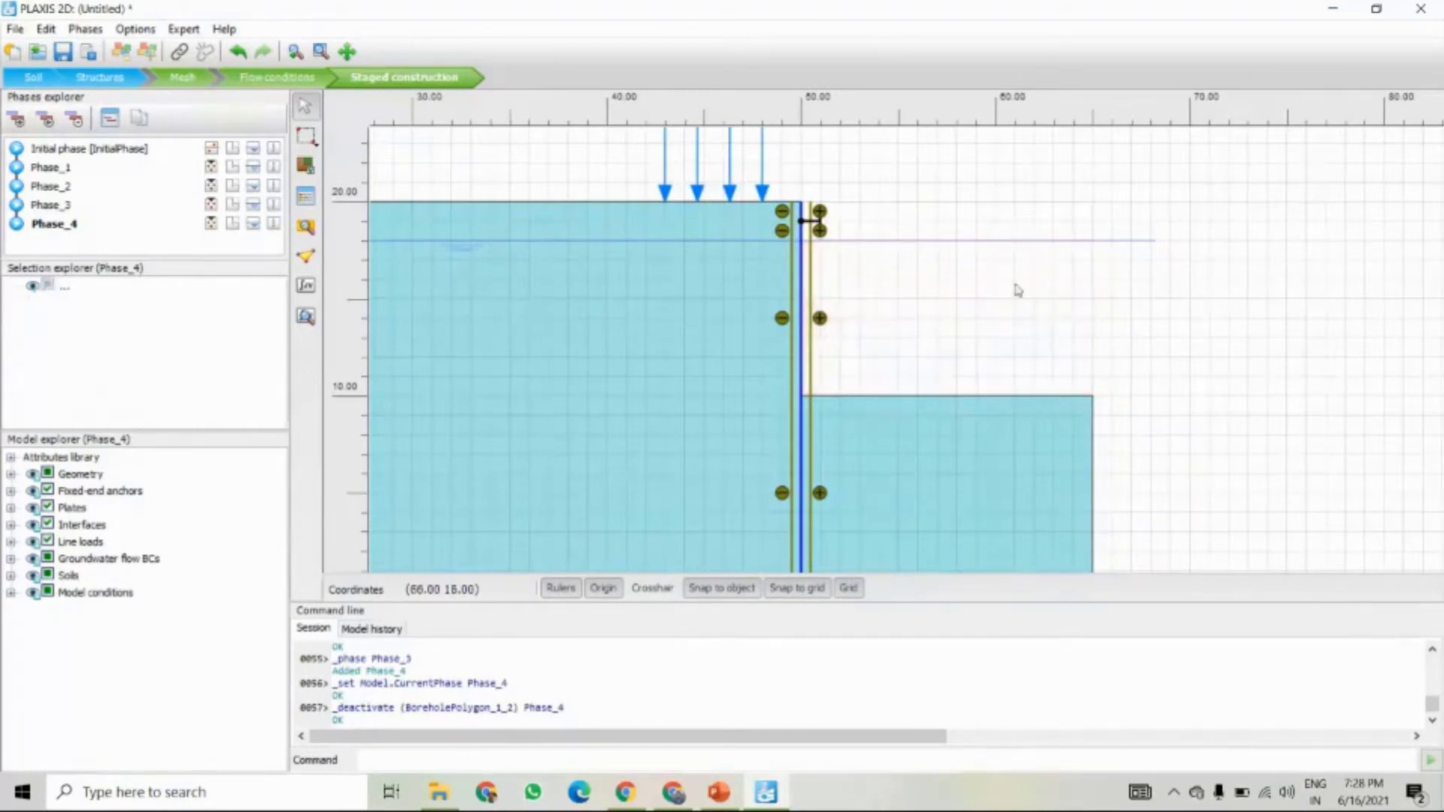
- Add a fifth construction phase and deactivate the last clay cluster on the excavation side, directly above the green soil layer
scroll(873, 354, down, 2)
drag(871, 322, 867, 268)
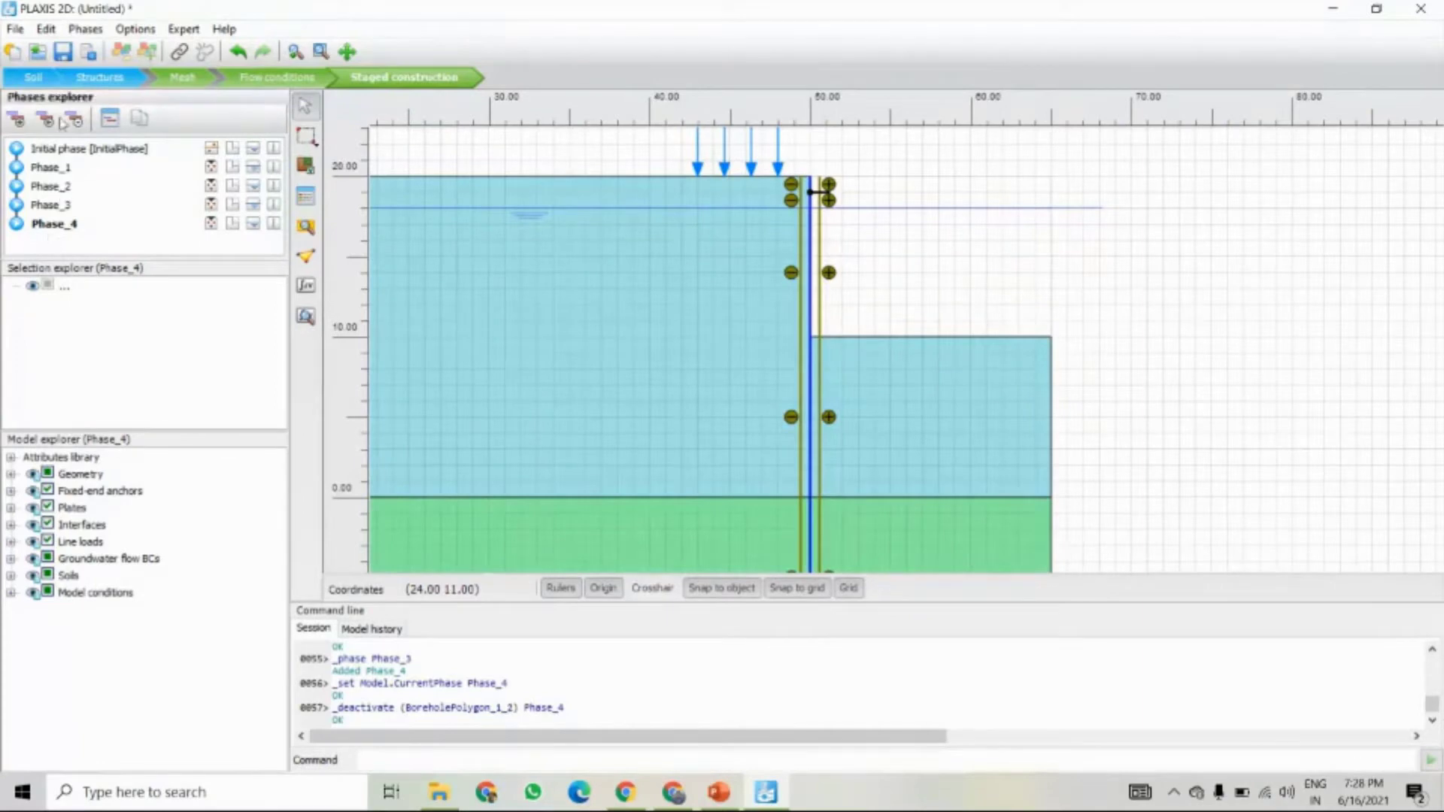
click(16, 119)
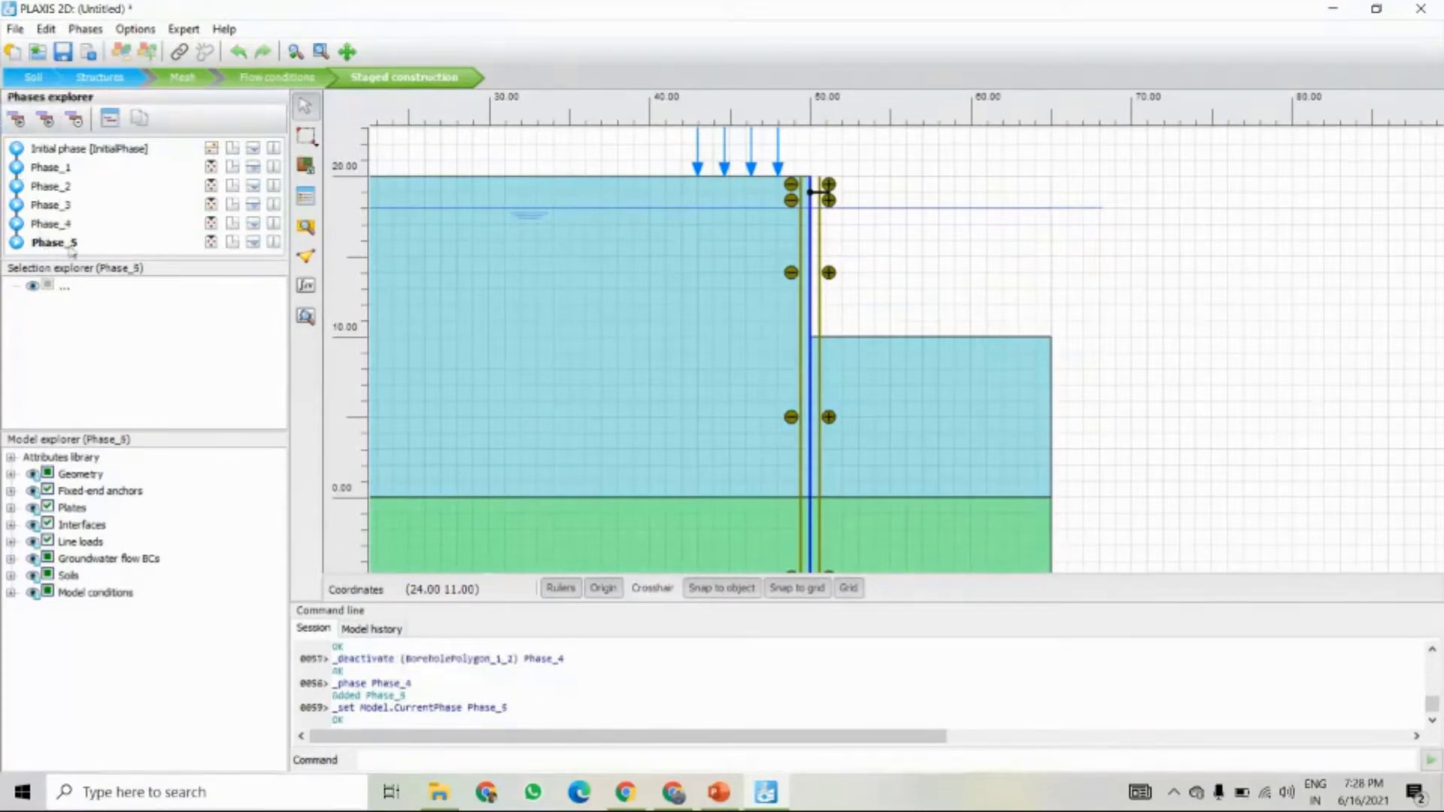
click(919, 429)
right_click(920, 430)
click(966, 443)
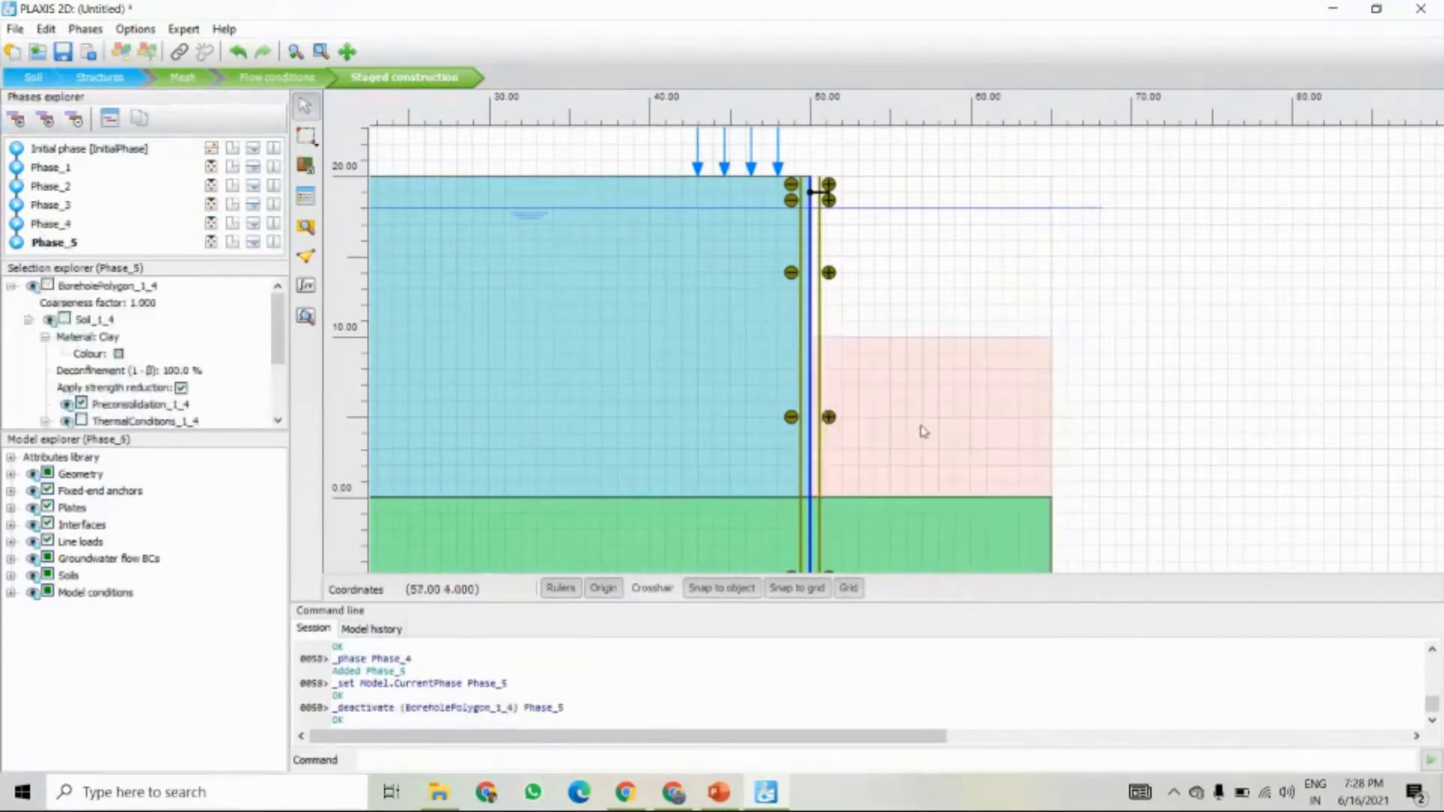
scroll(909, 404, down, 2)
drag(910, 445, 830, 379)
scroll(899, 346, down, 1)
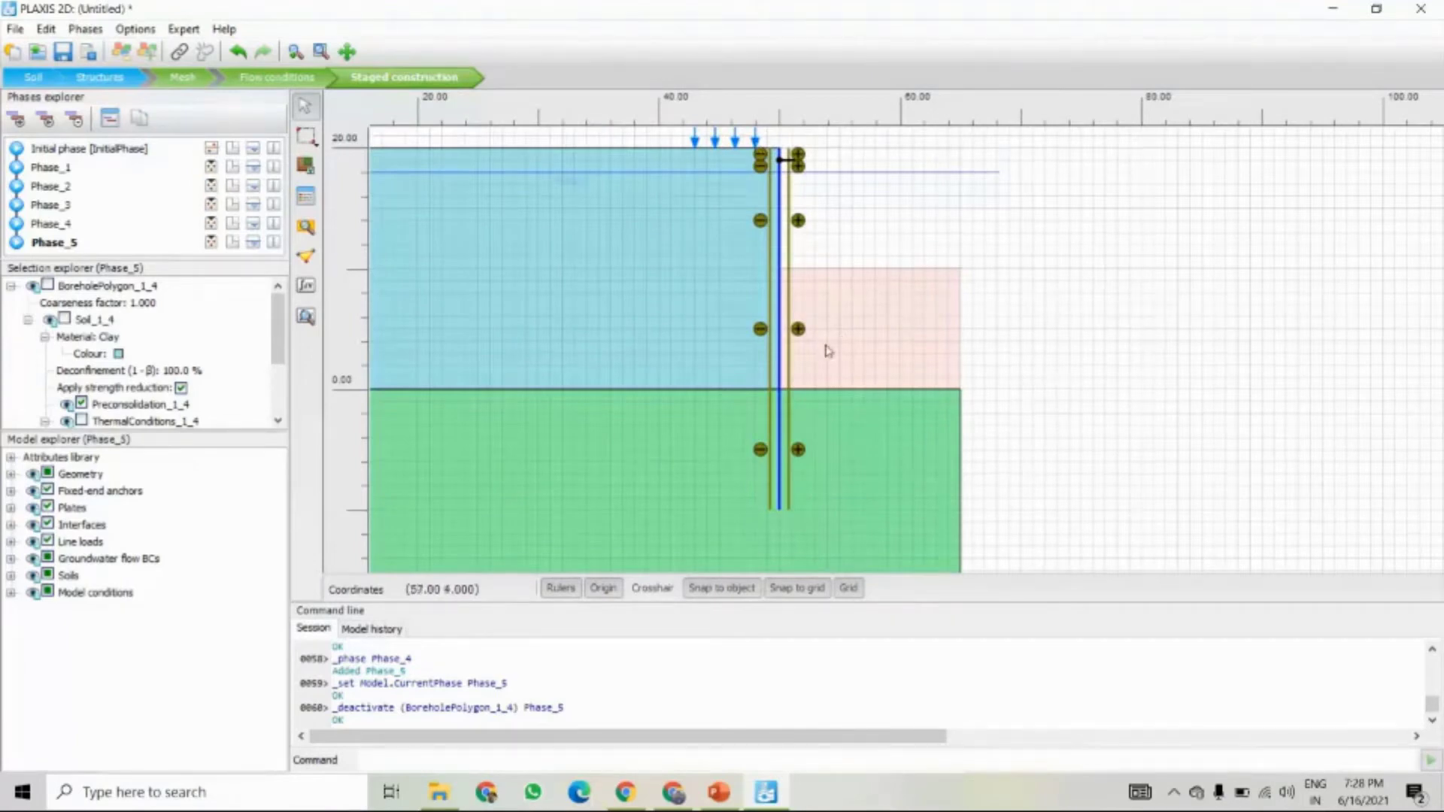
click(1003, 318)
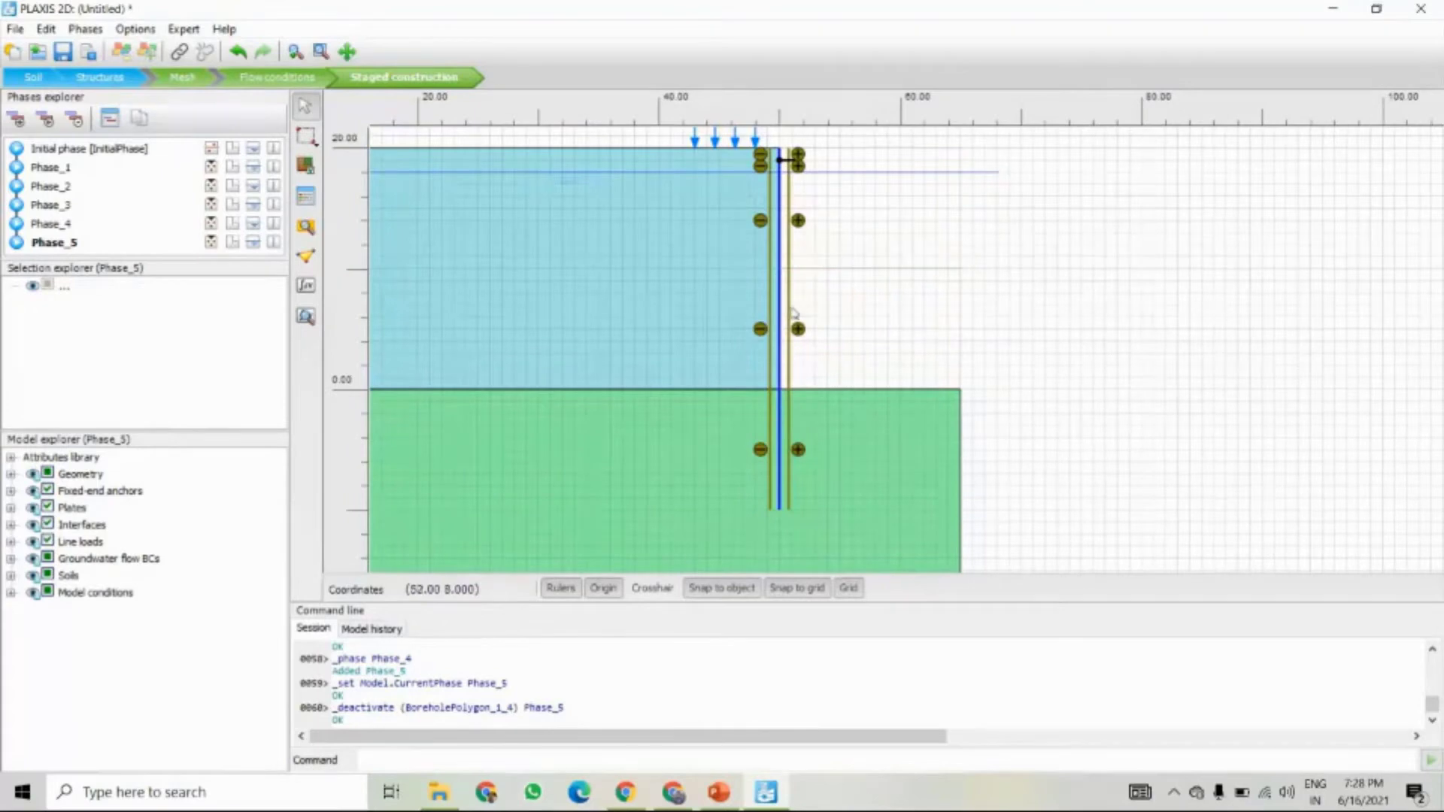
- Examine the fully excavated model in the fifth phase, including the wall, its embedment, the strut and the water level
scroll(888, 310, down, 2)
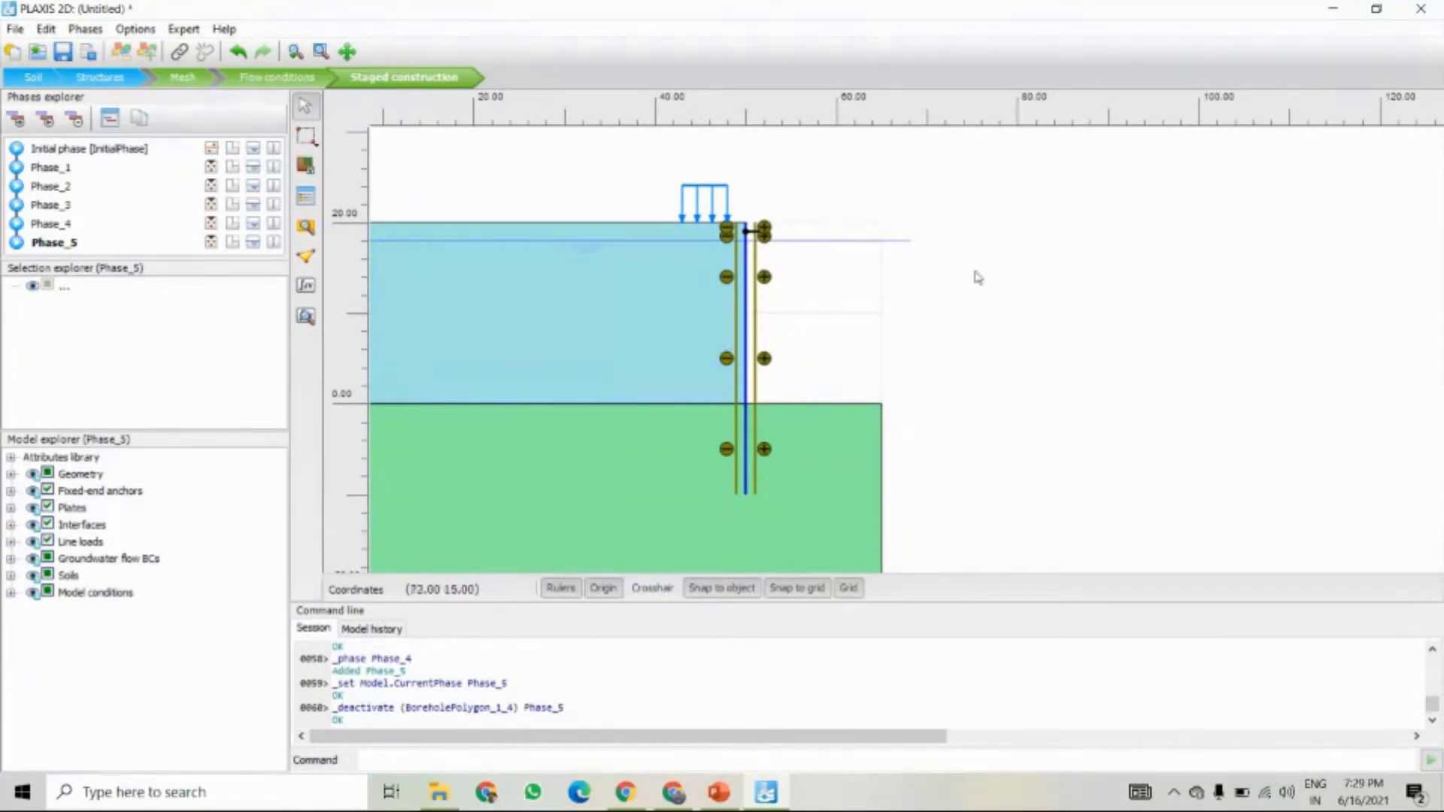
scroll(825, 362, down, 2)
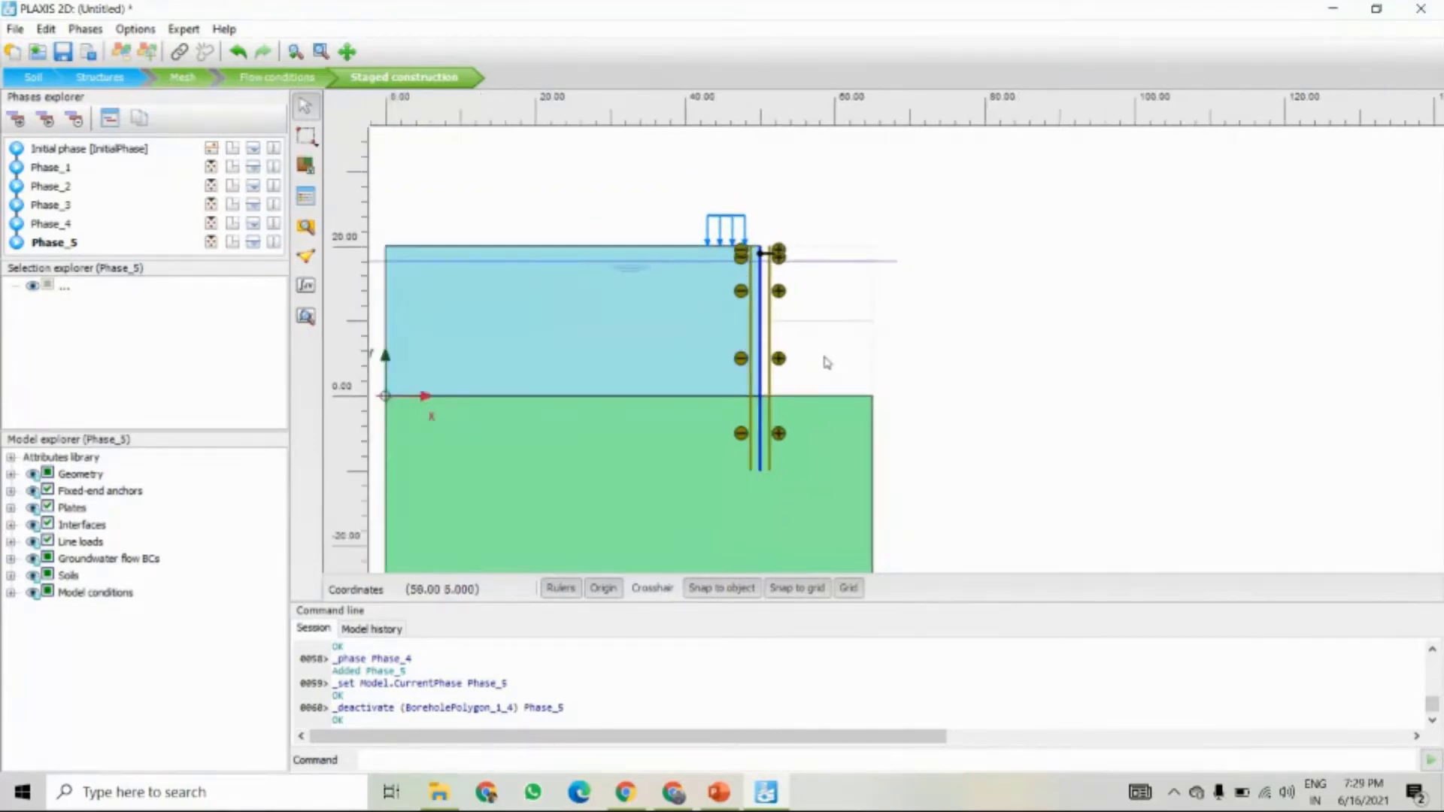
drag(825, 361, 906, 306)
scroll(881, 298, up, 1)
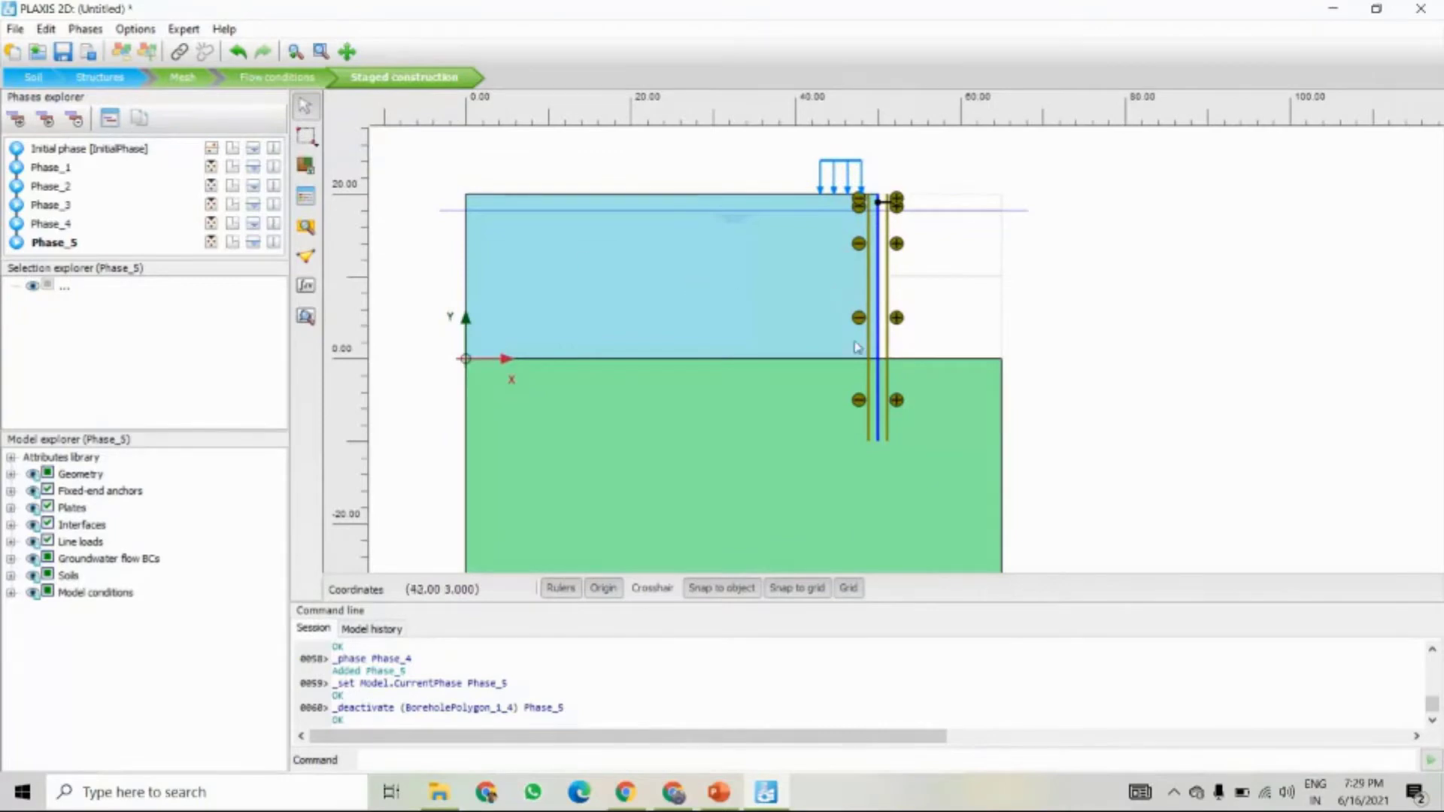
scroll(857, 347, down, 2)
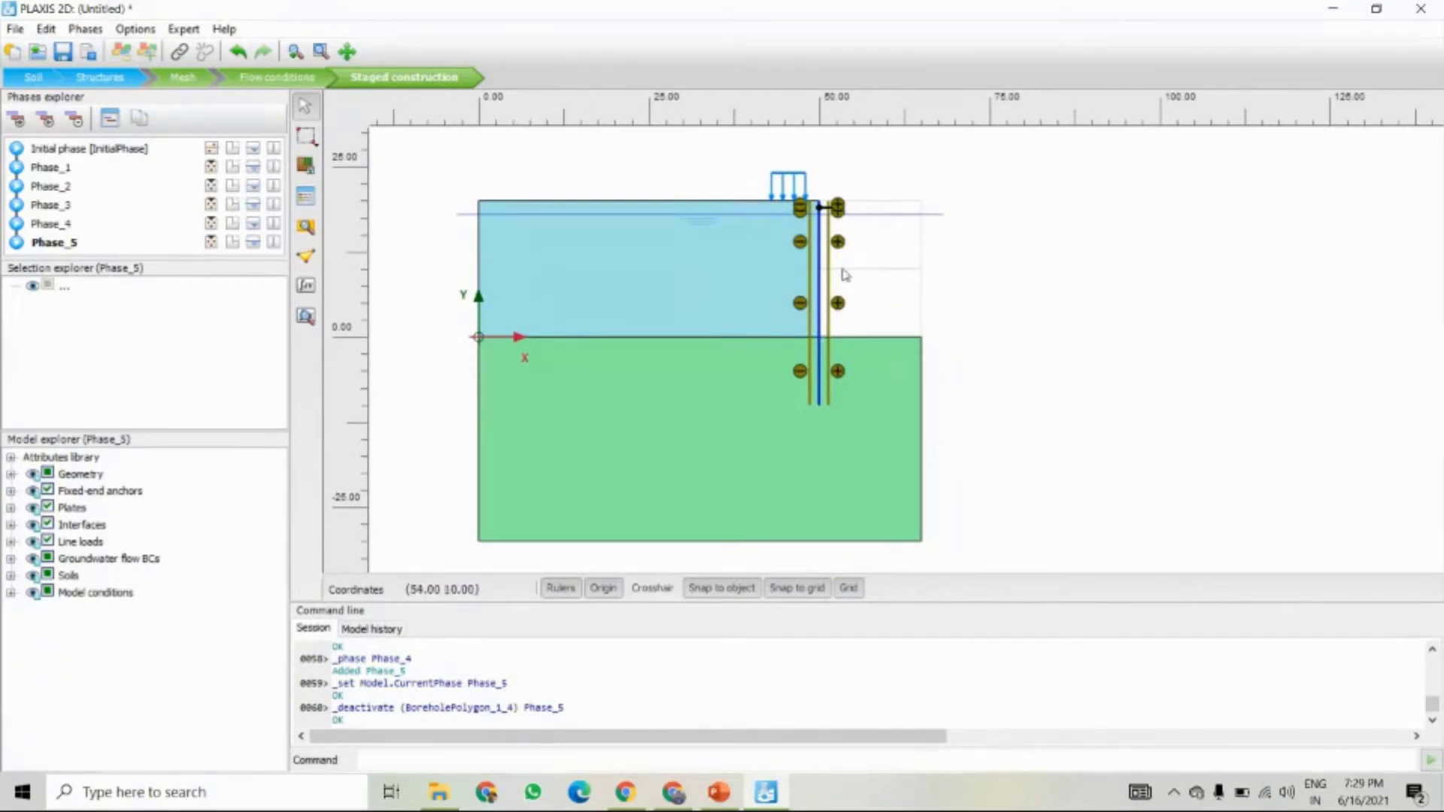
scroll(845, 274, up, 3)
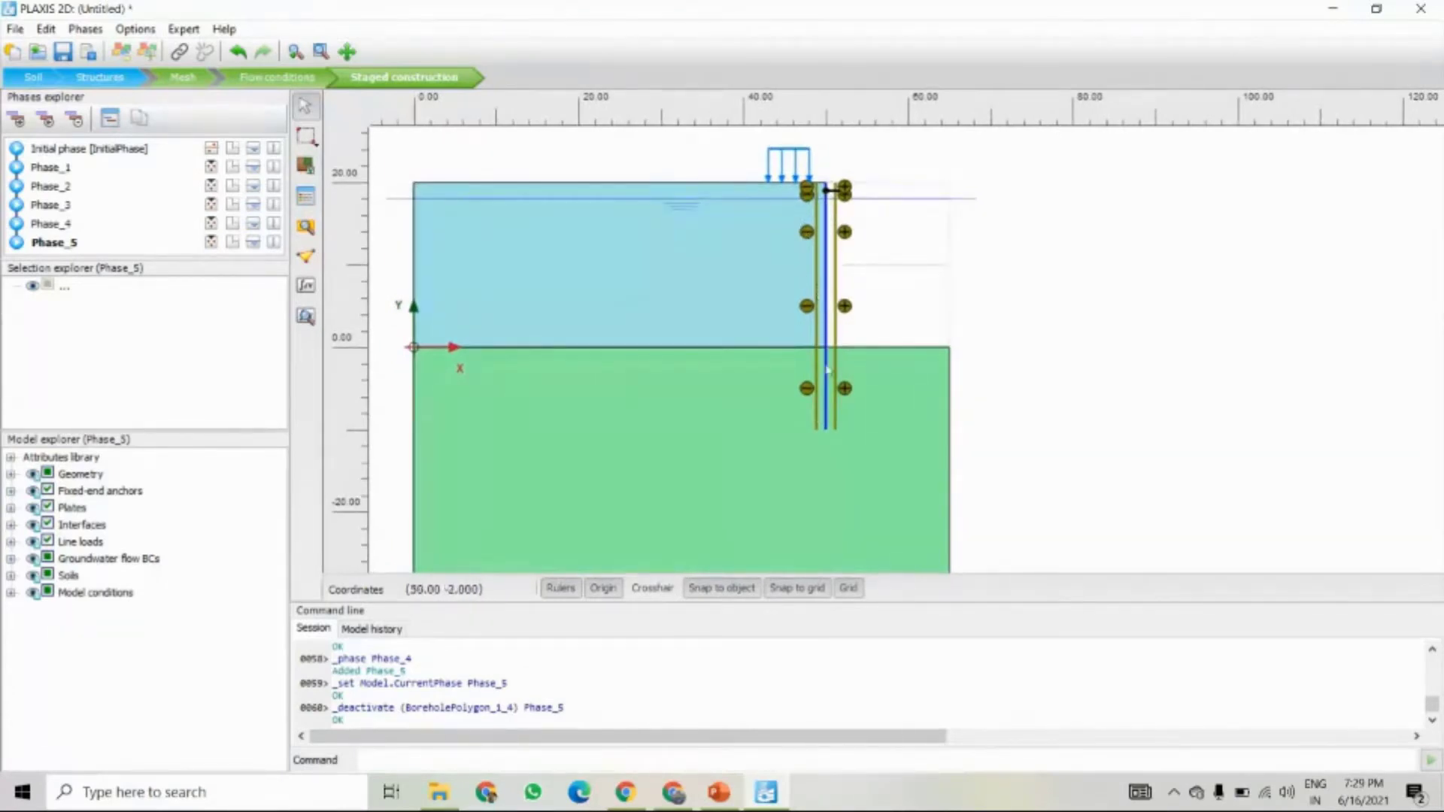
scroll(826, 369, up, 1)
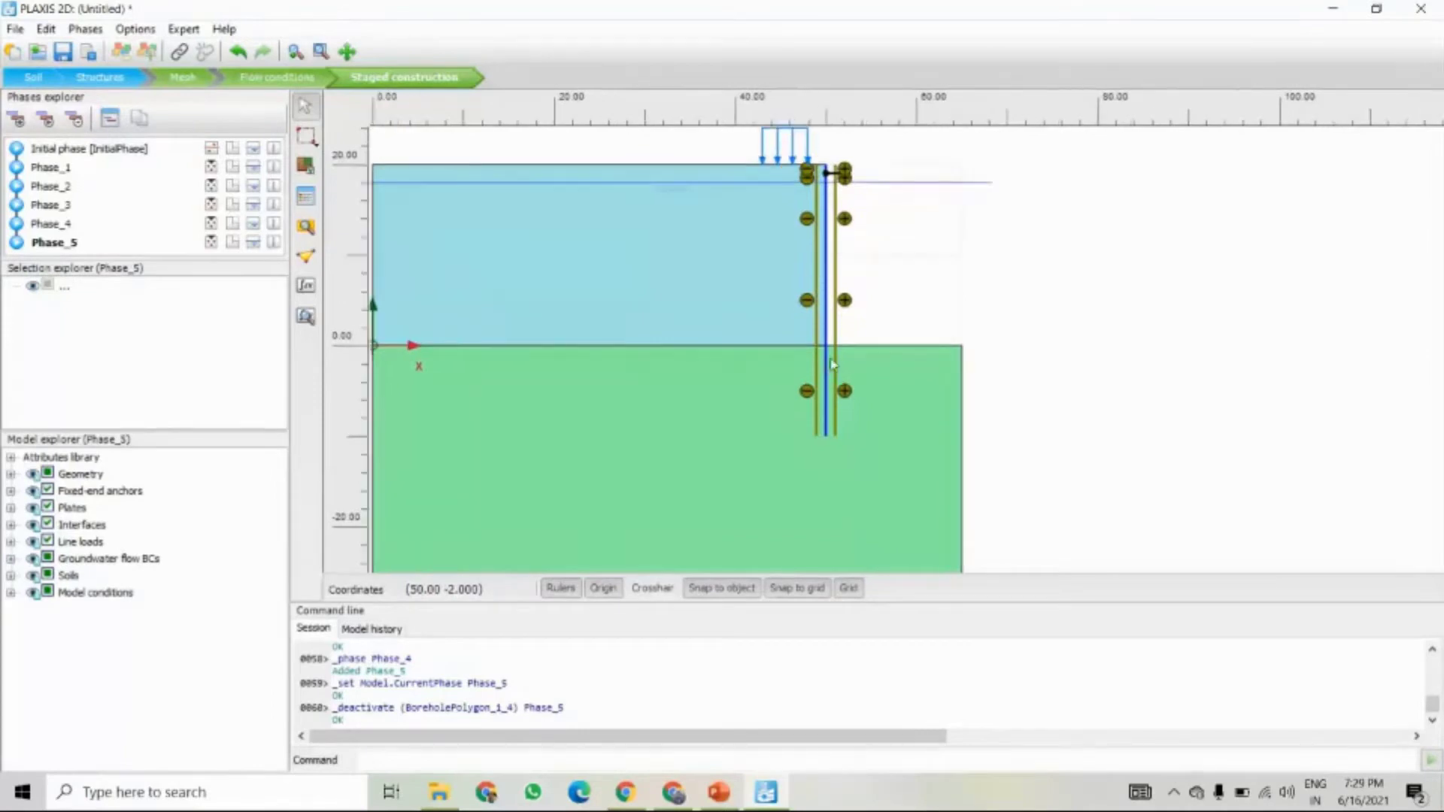
mouse_move(849, 347)
mouse_down()
mouse_move(858, 359)
mouse_move(858, 325)
mouse_up()
scroll(857, 359, down, 2)
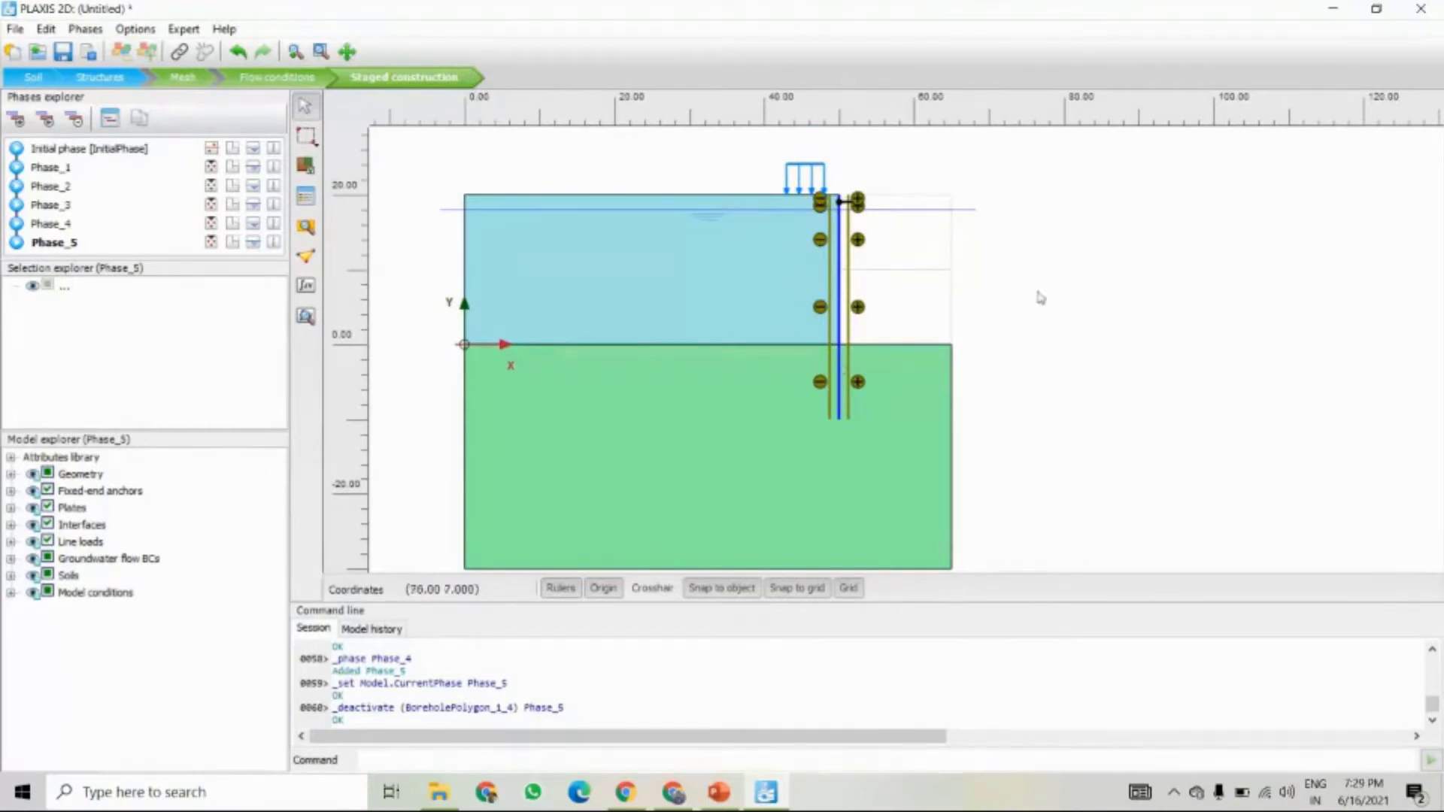
- Switch to the Google Meet call, read the participants' in-call messages, and close the chat
click(674, 792)
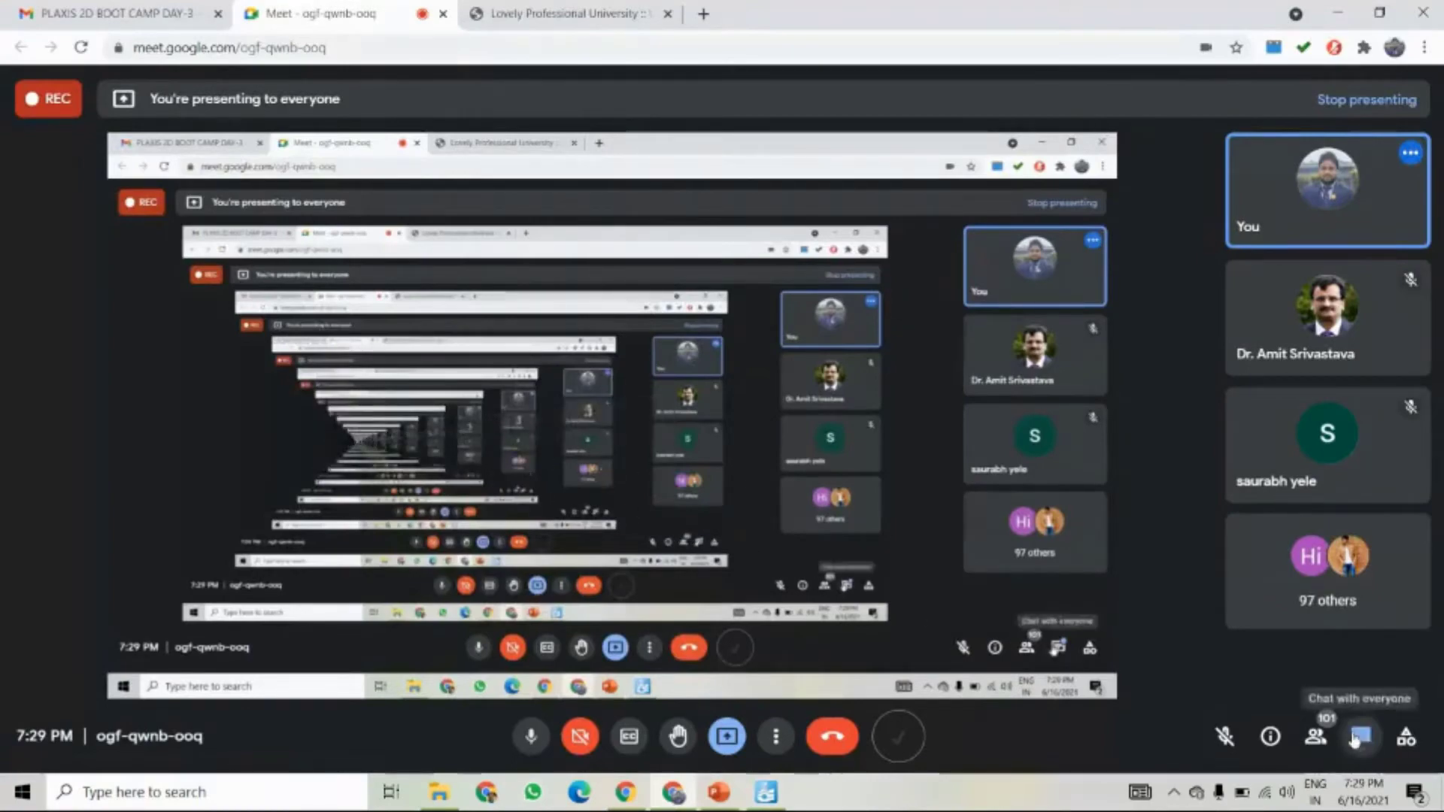
click(1357, 738)
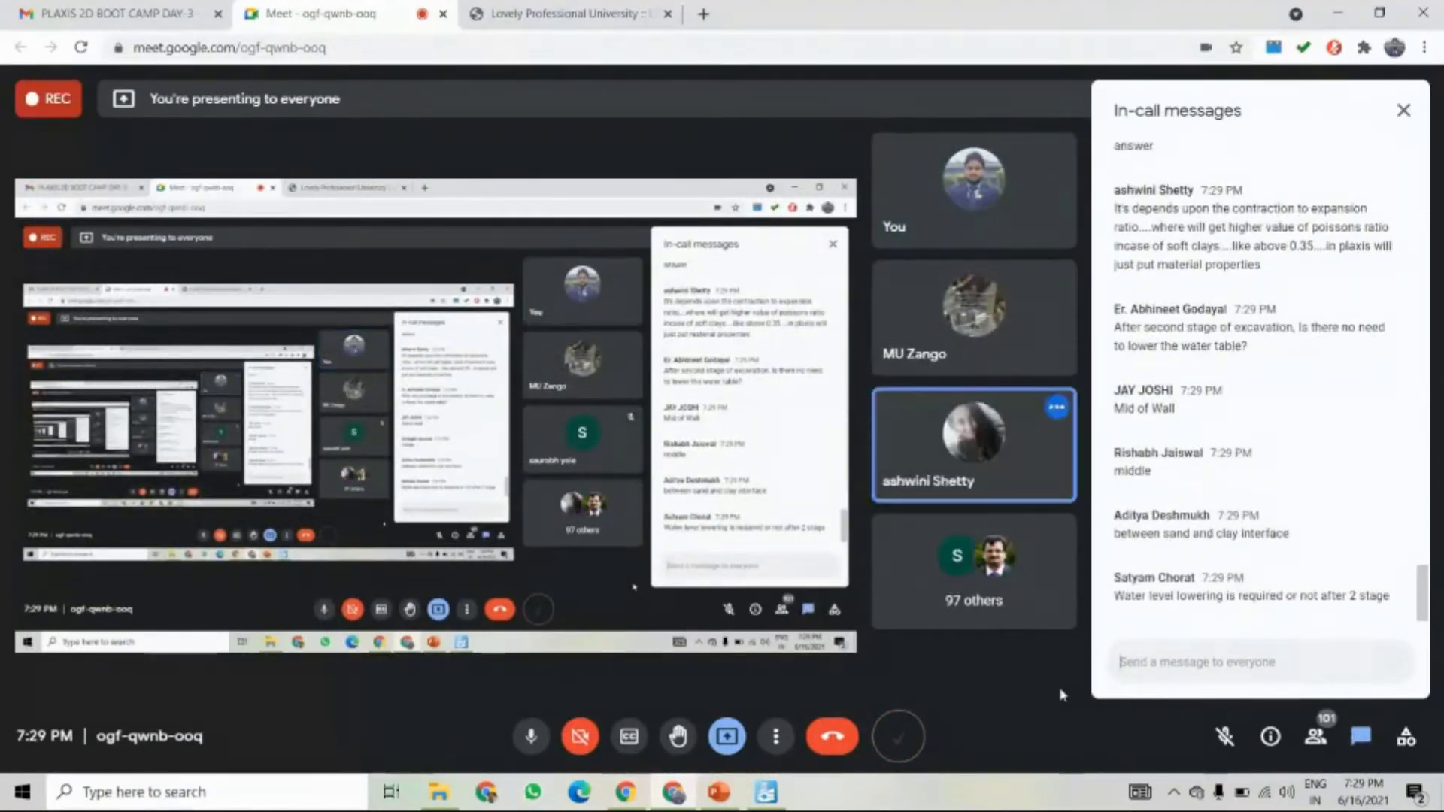
click(1342, 741)
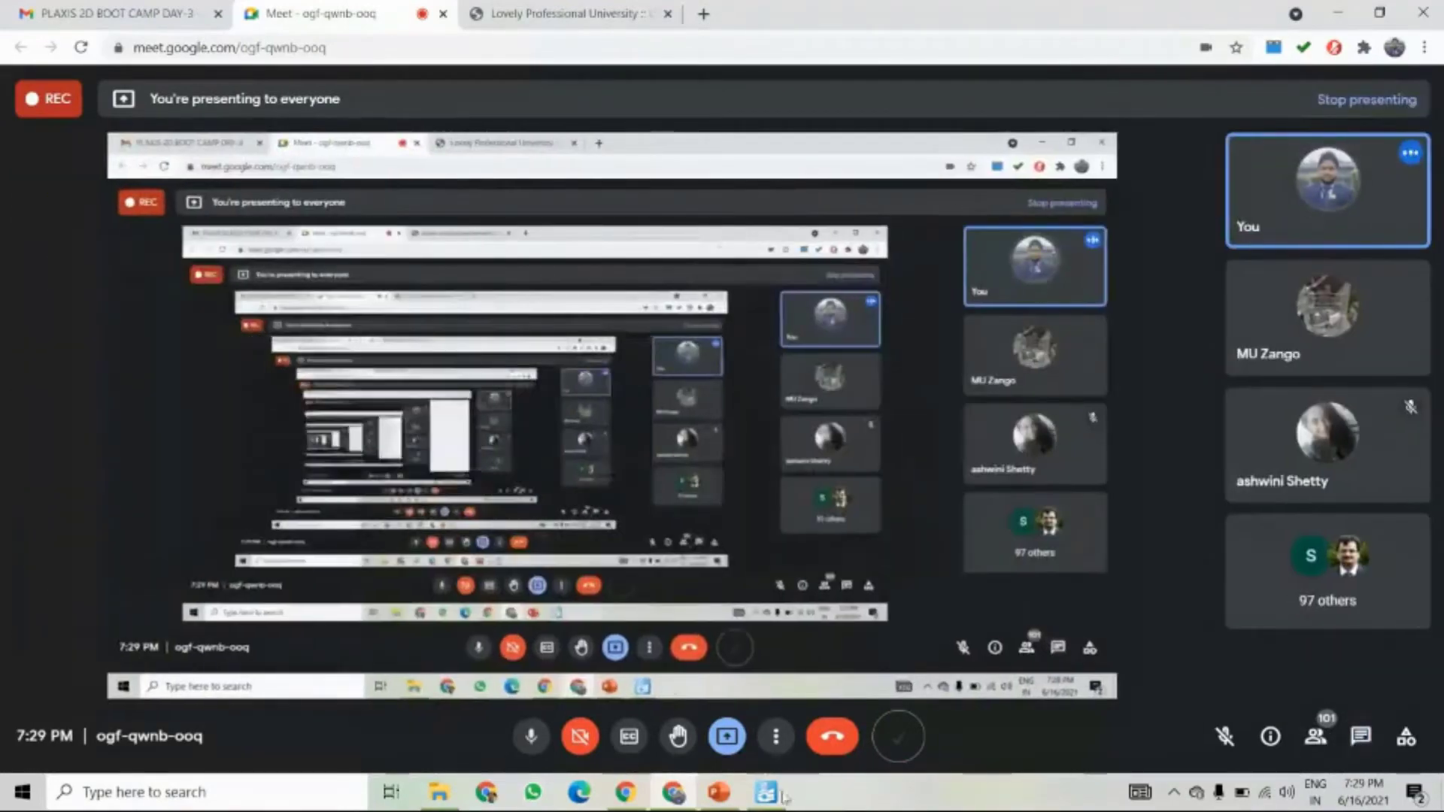
- Switch to PLAXIS 2D and start selecting mesh points for curves on the fifth phase
mouse_move(771, 795)
click(766, 707)
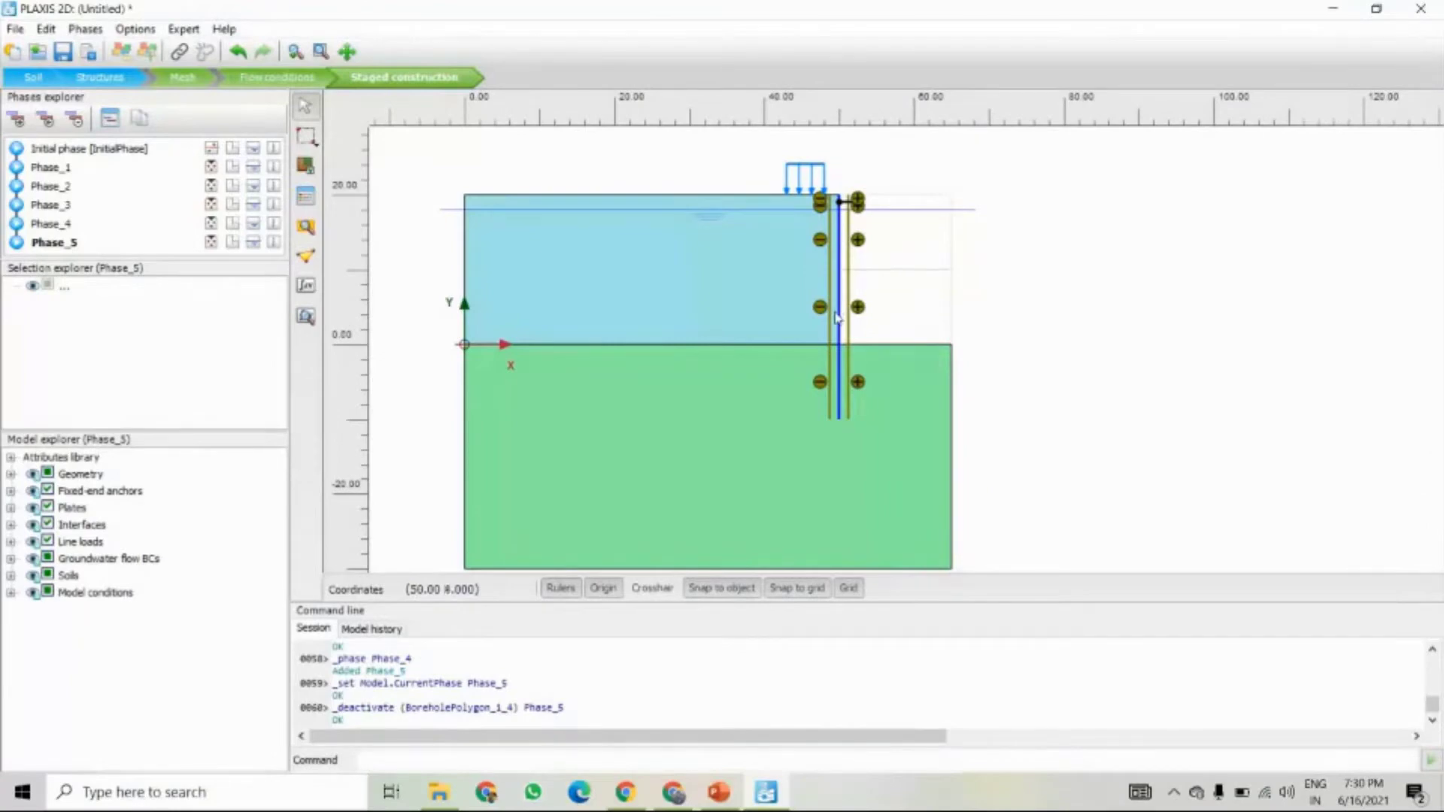
click(308, 260)
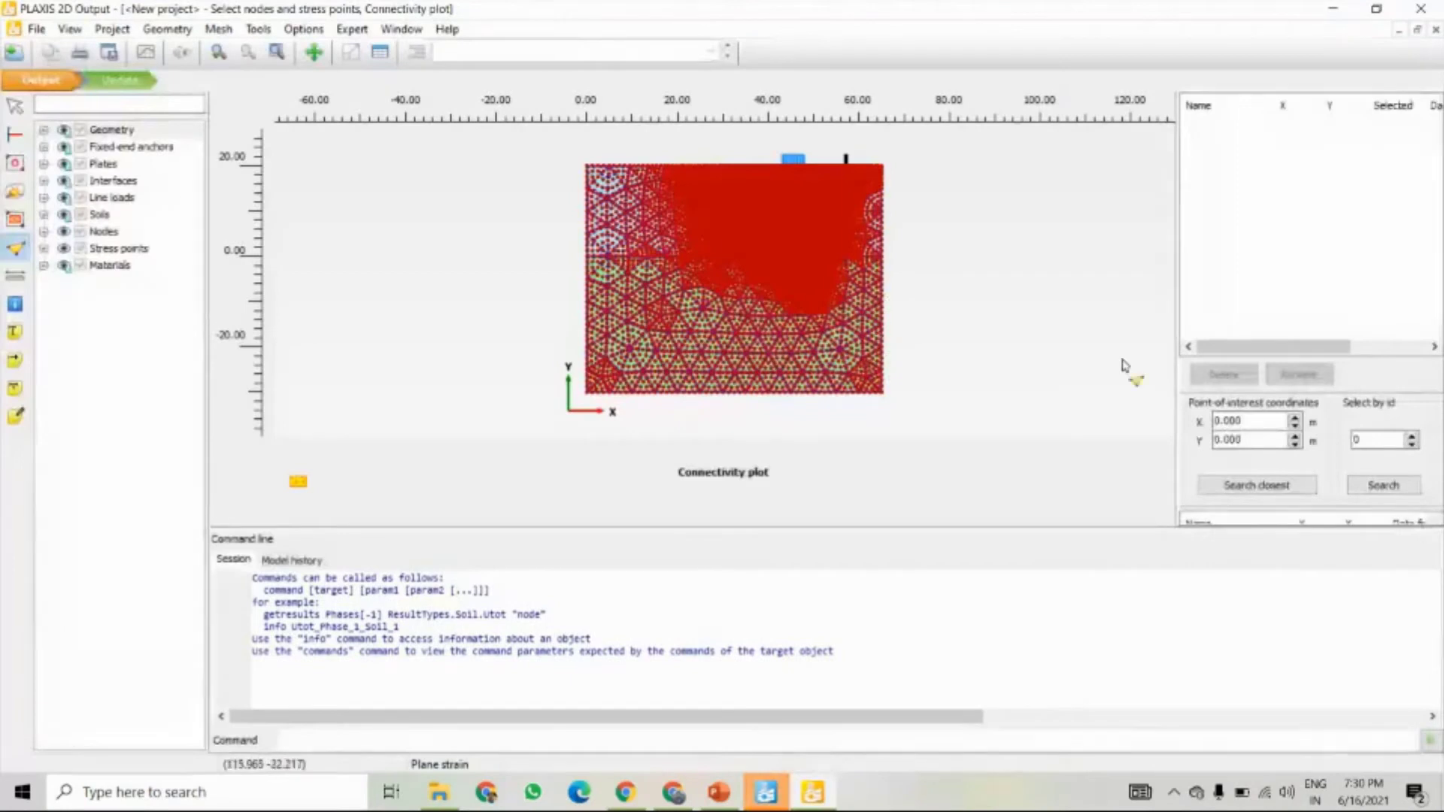
- Search for the points closest to X 50 m, Y 10 m and select plate Node 1735
double_click(1251, 422)
text(50)
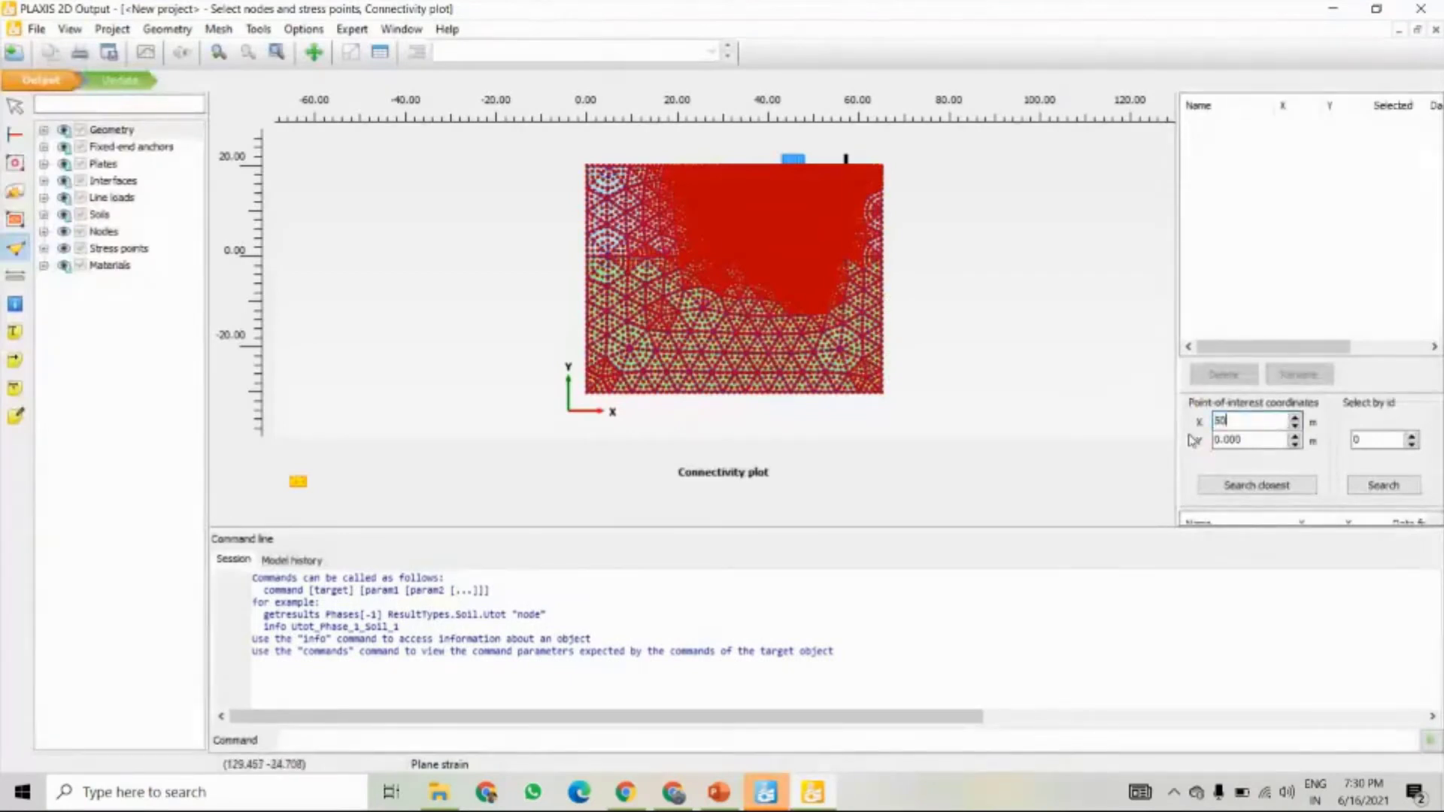
key(Tab)
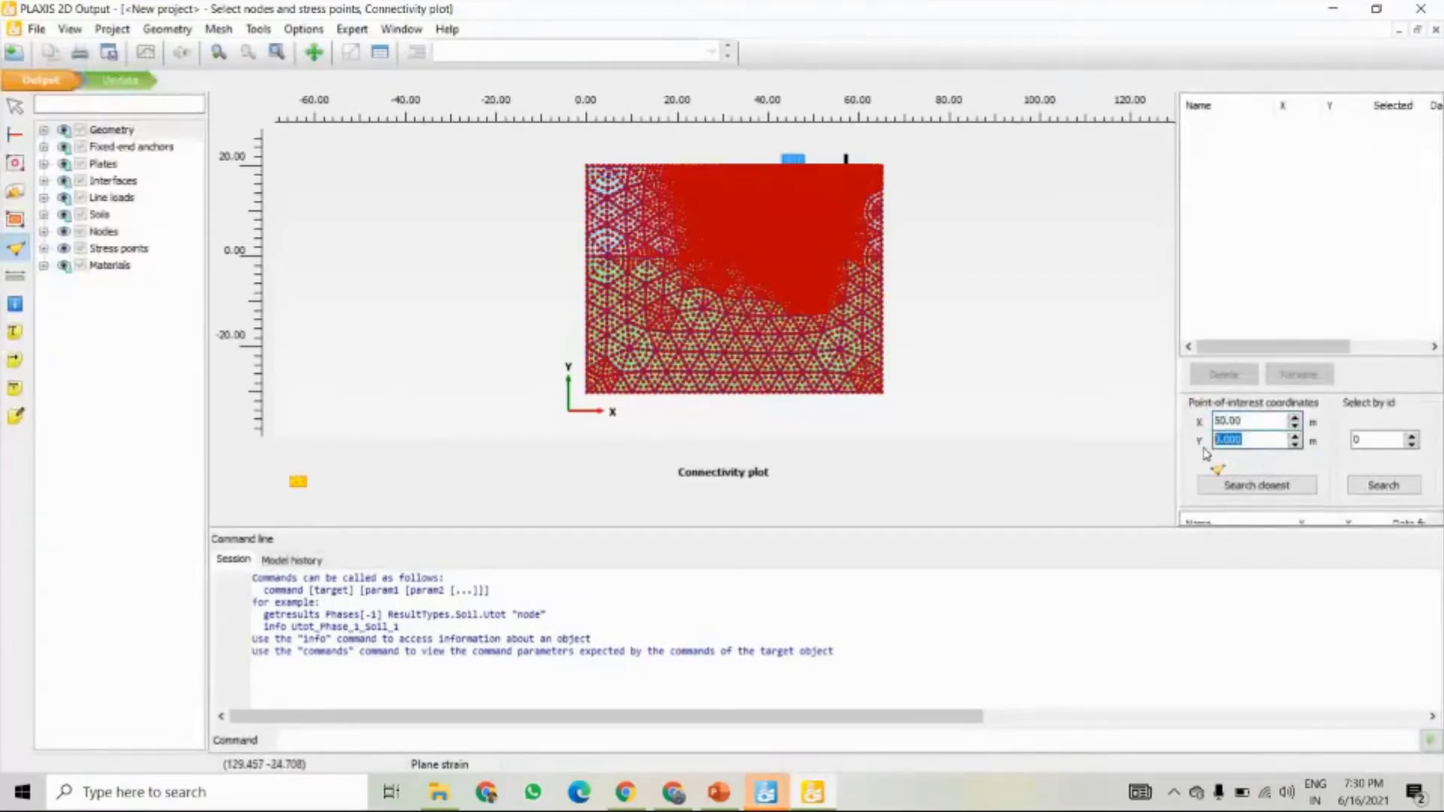
text(10)
key(Tab)
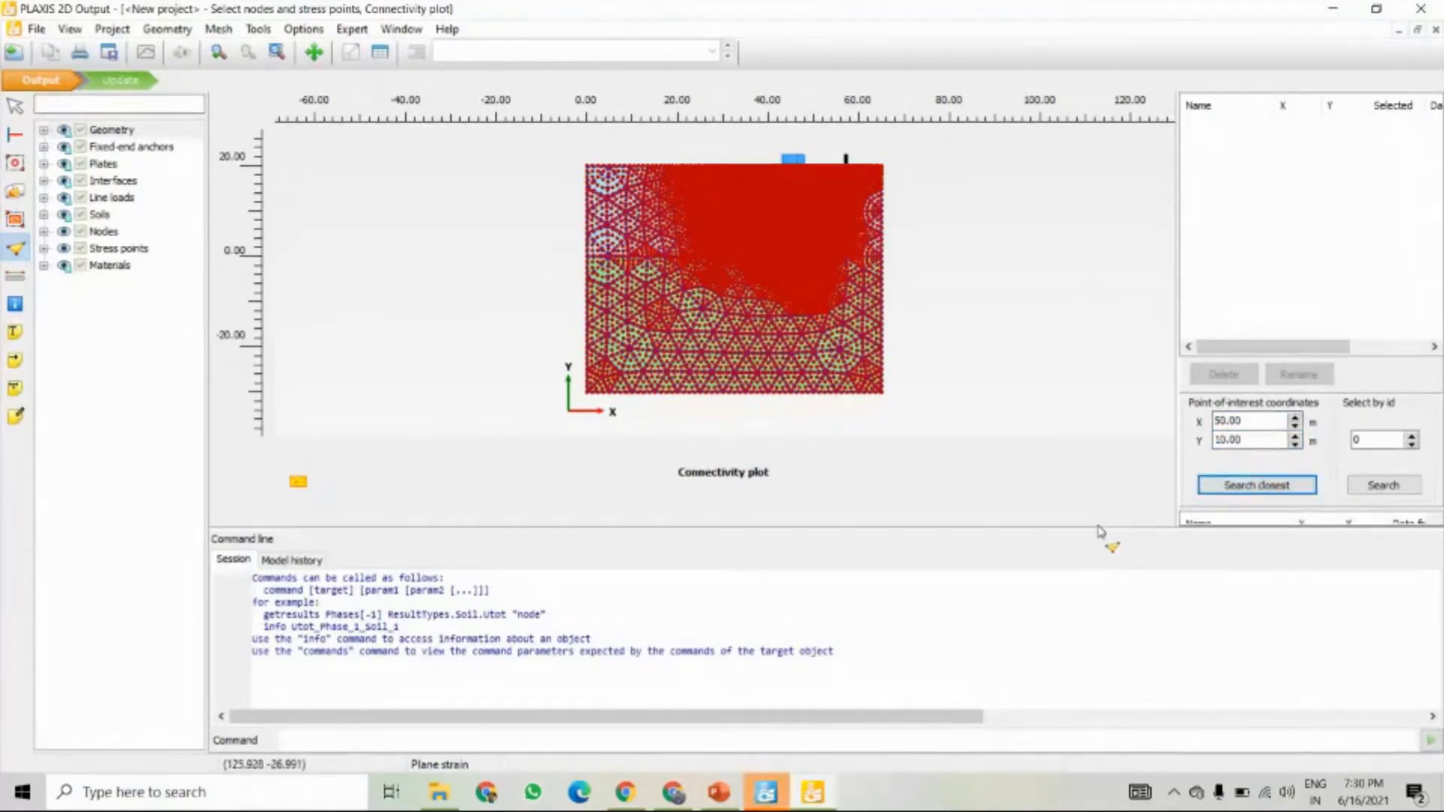
drag(1099, 529, 1096, 645)
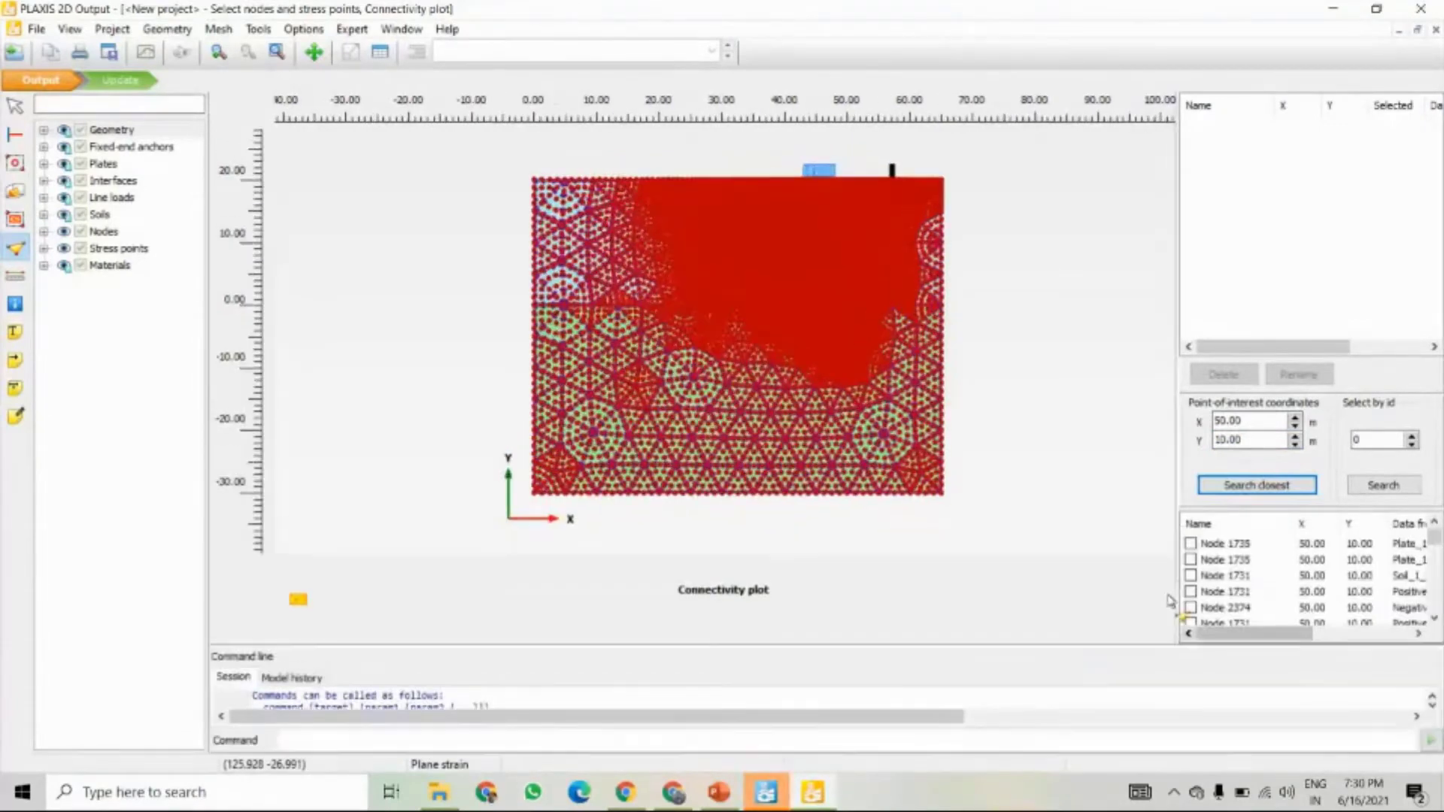
click(1191, 543)
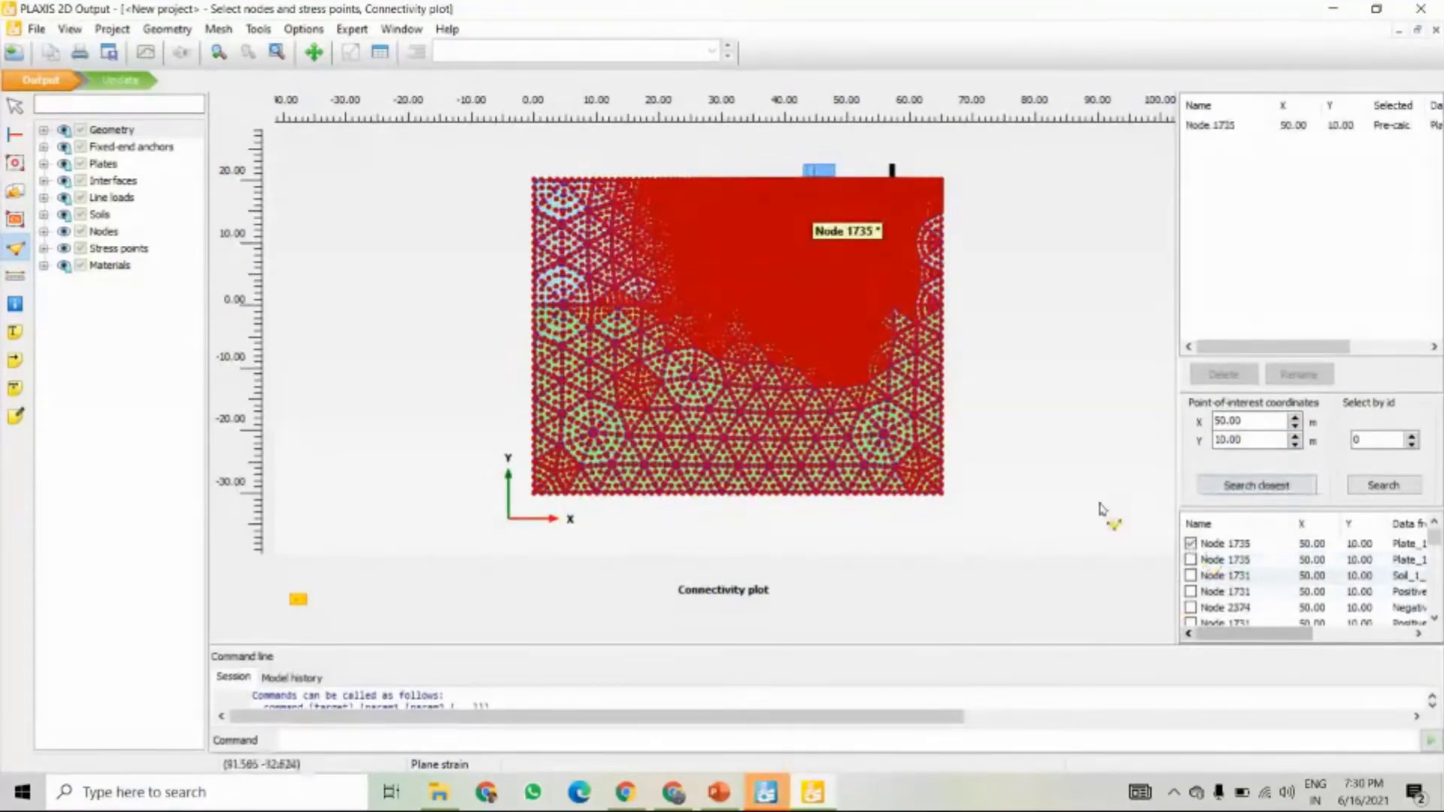
- Examine where the selected node lies on the wall relative to the interfaces and the surrounding mesh
scroll(826, 217, up, 3)
scroll(826, 216, up, 2)
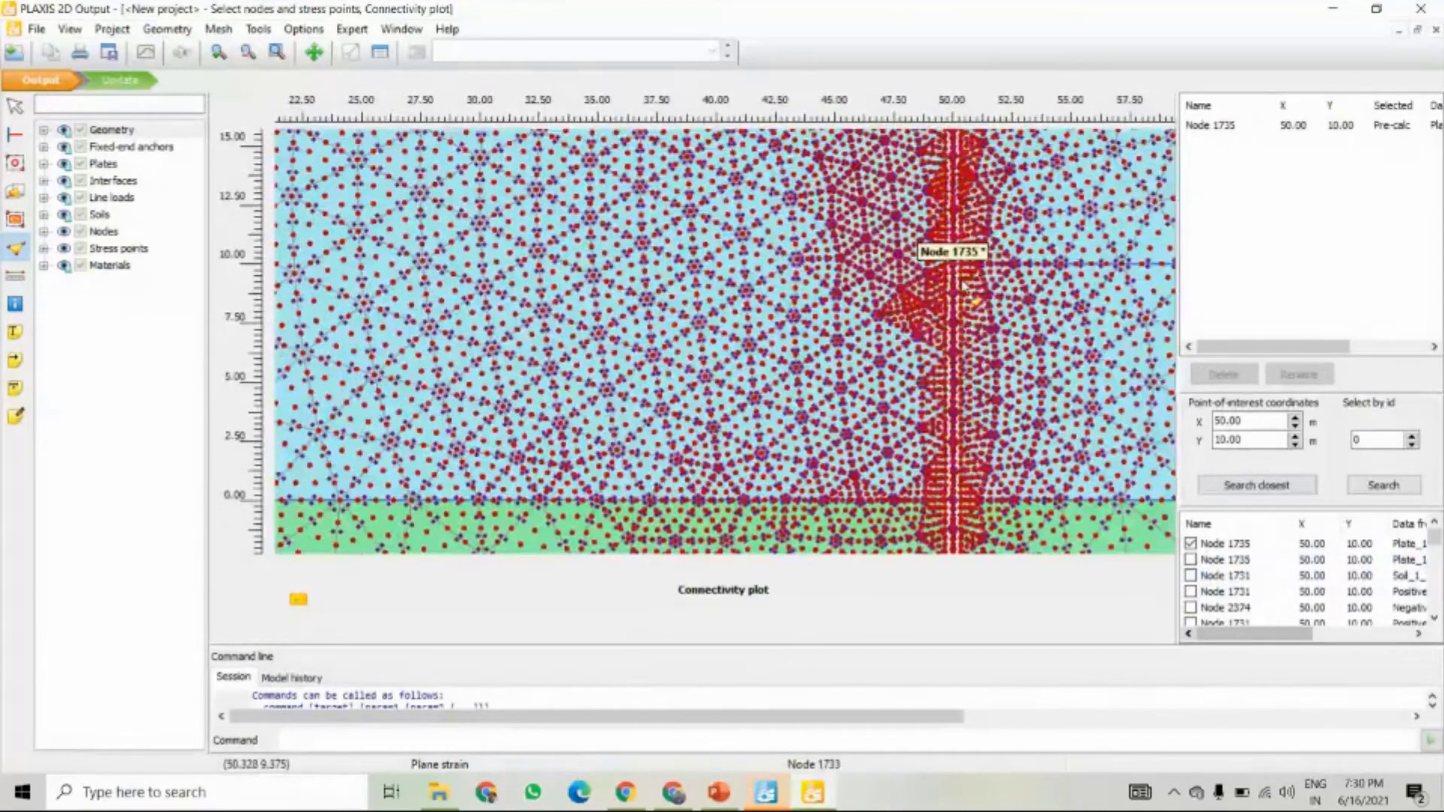
scroll(961, 283, down, 3)
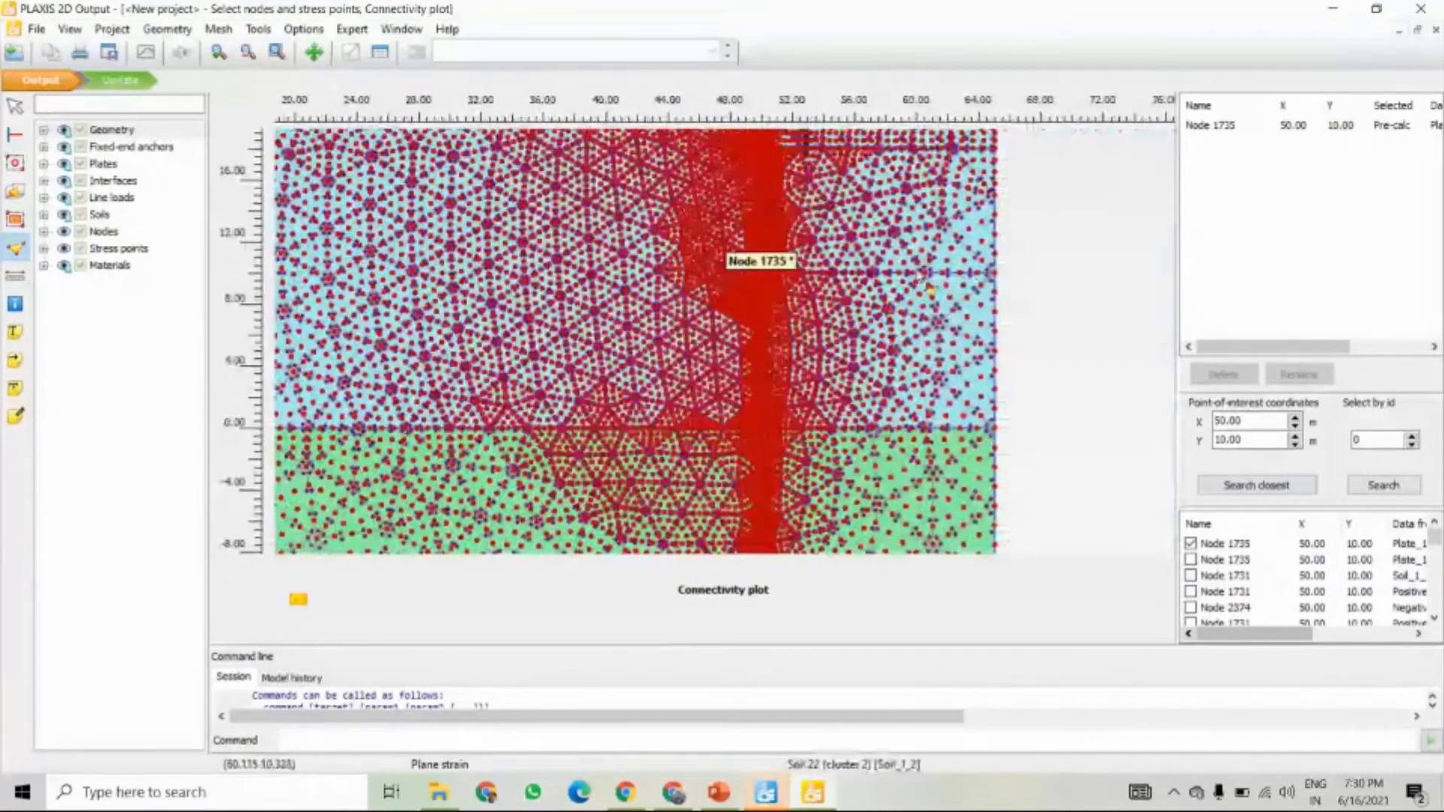
scroll(930, 289, up, 2)
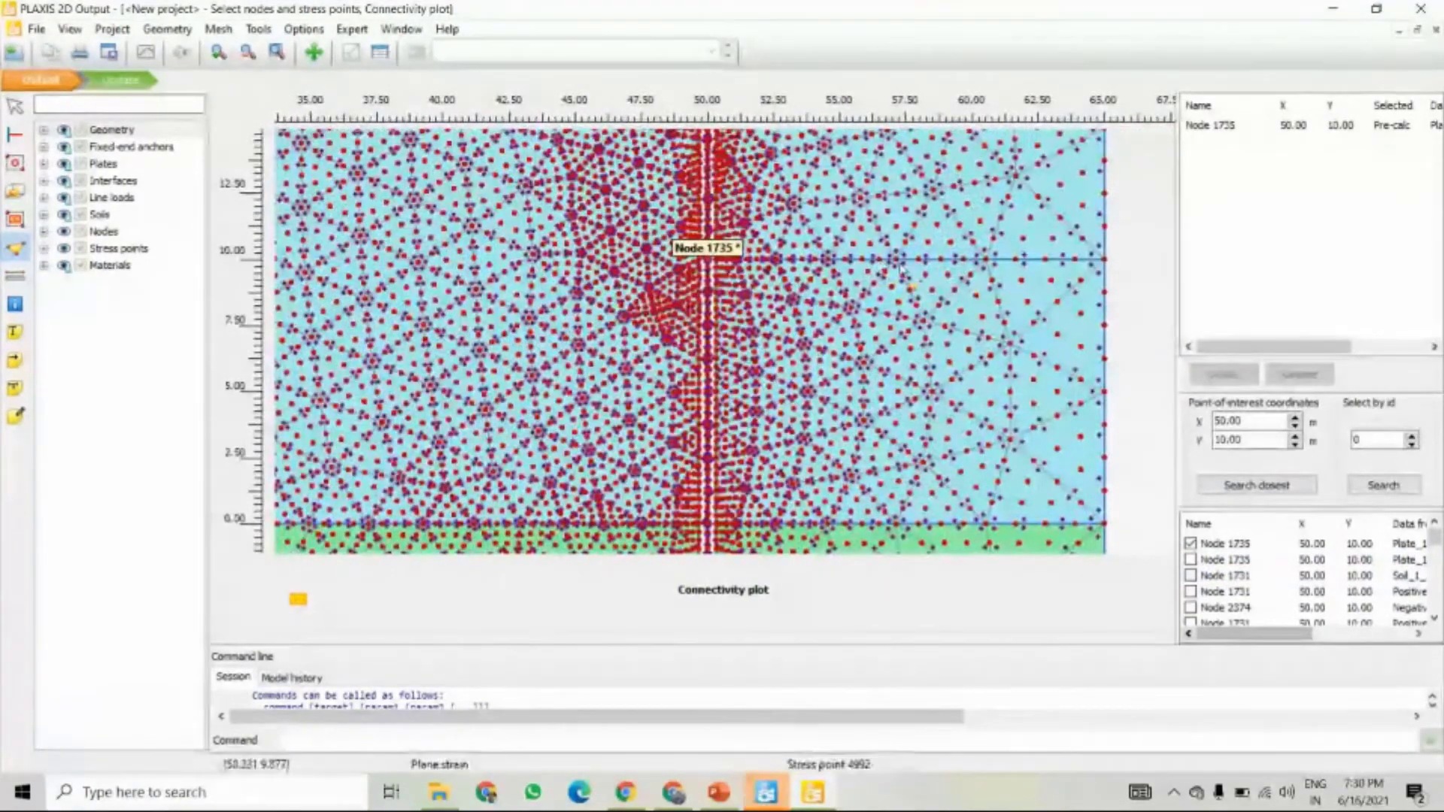
scroll(805, 266, down, 2)
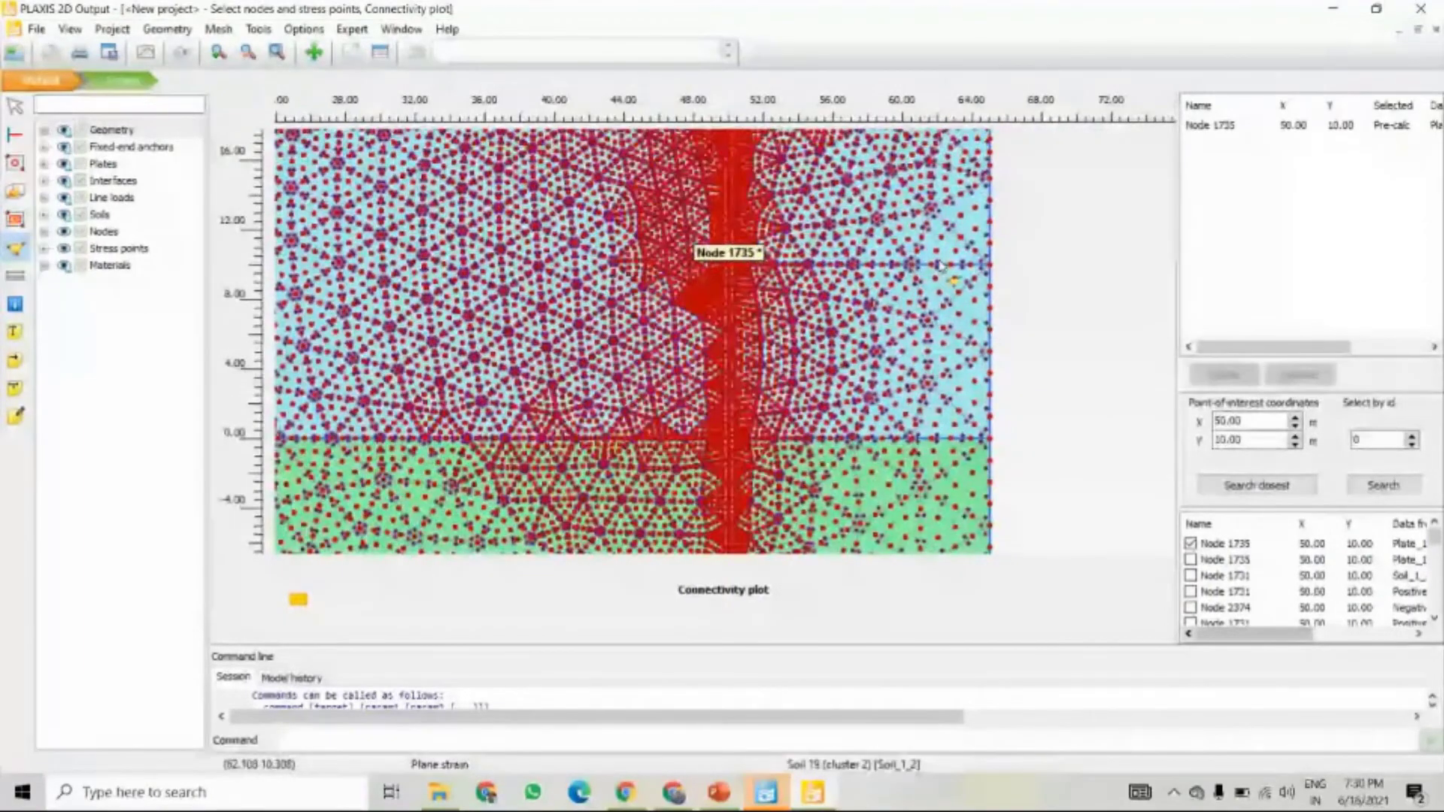
scroll(734, 267, up, 4)
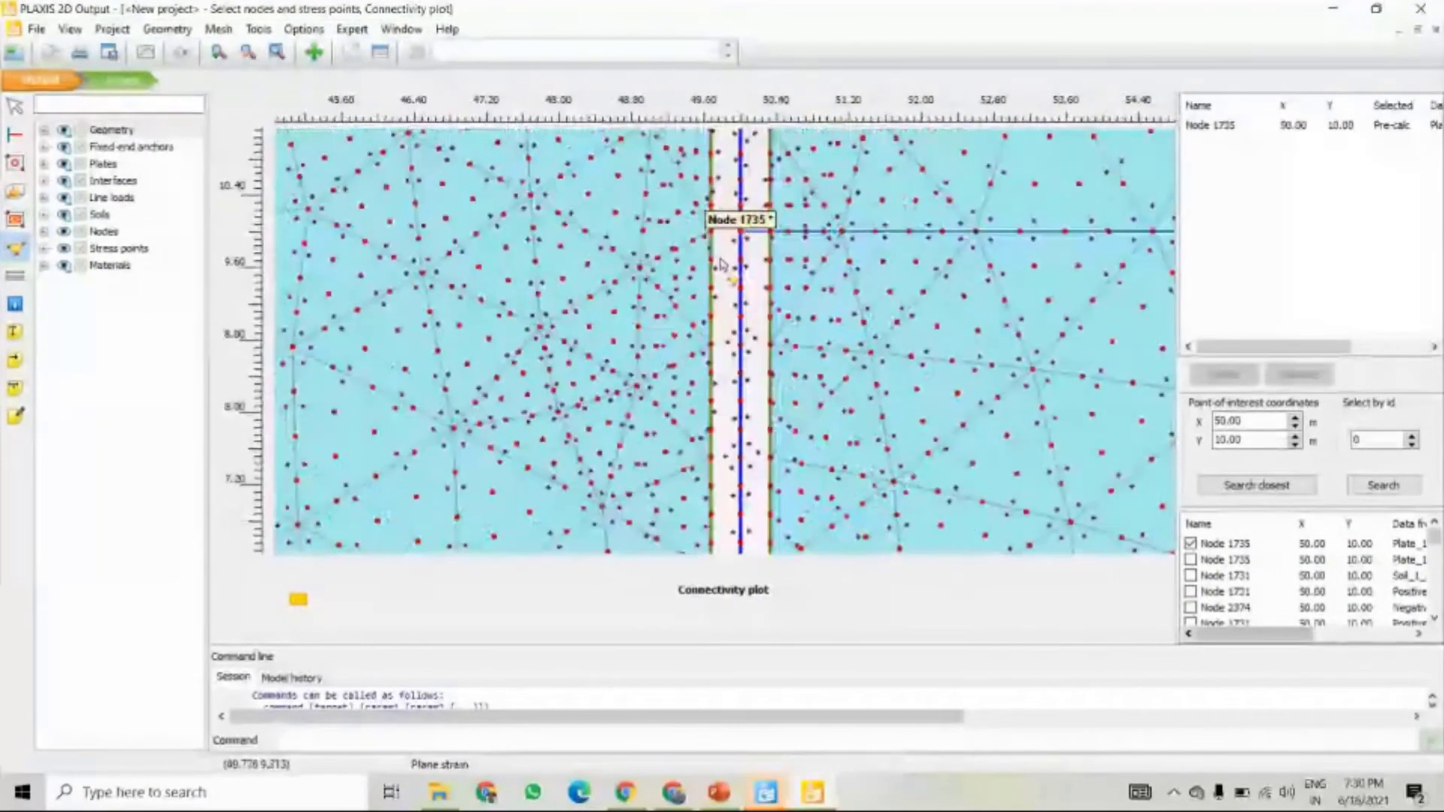
scroll(741, 236, up, 3)
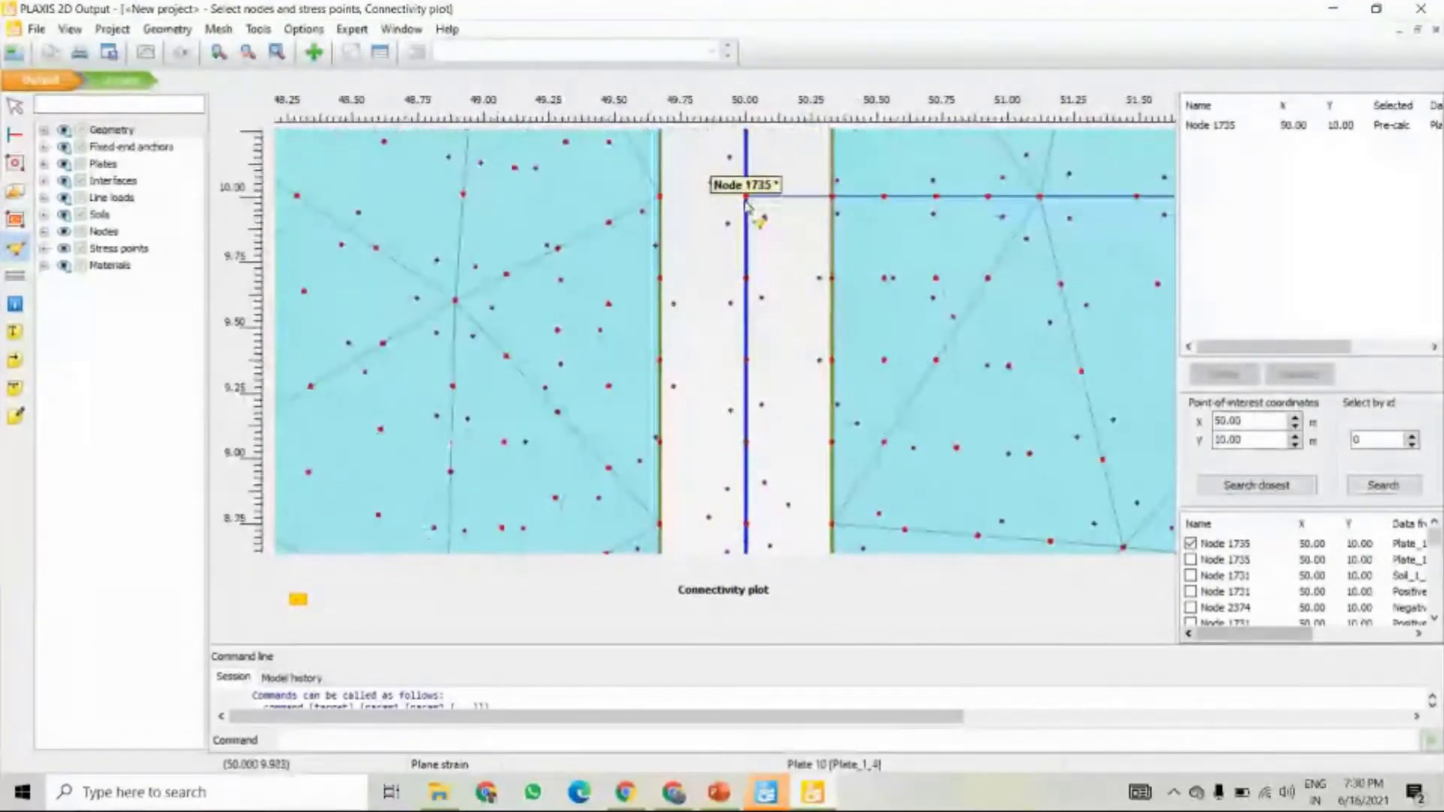
scroll(766, 224, down, 3)
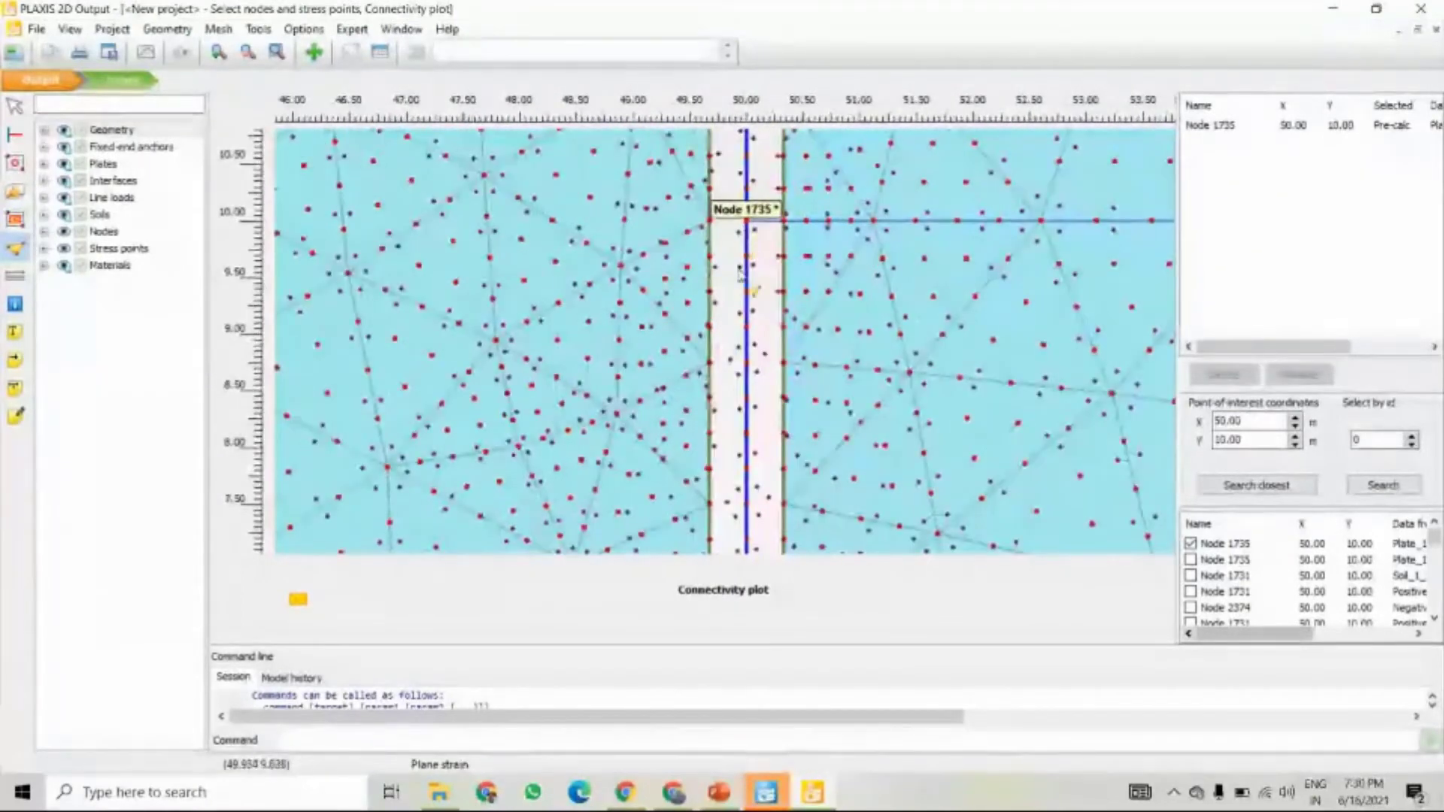
drag(797, 290, 829, 318)
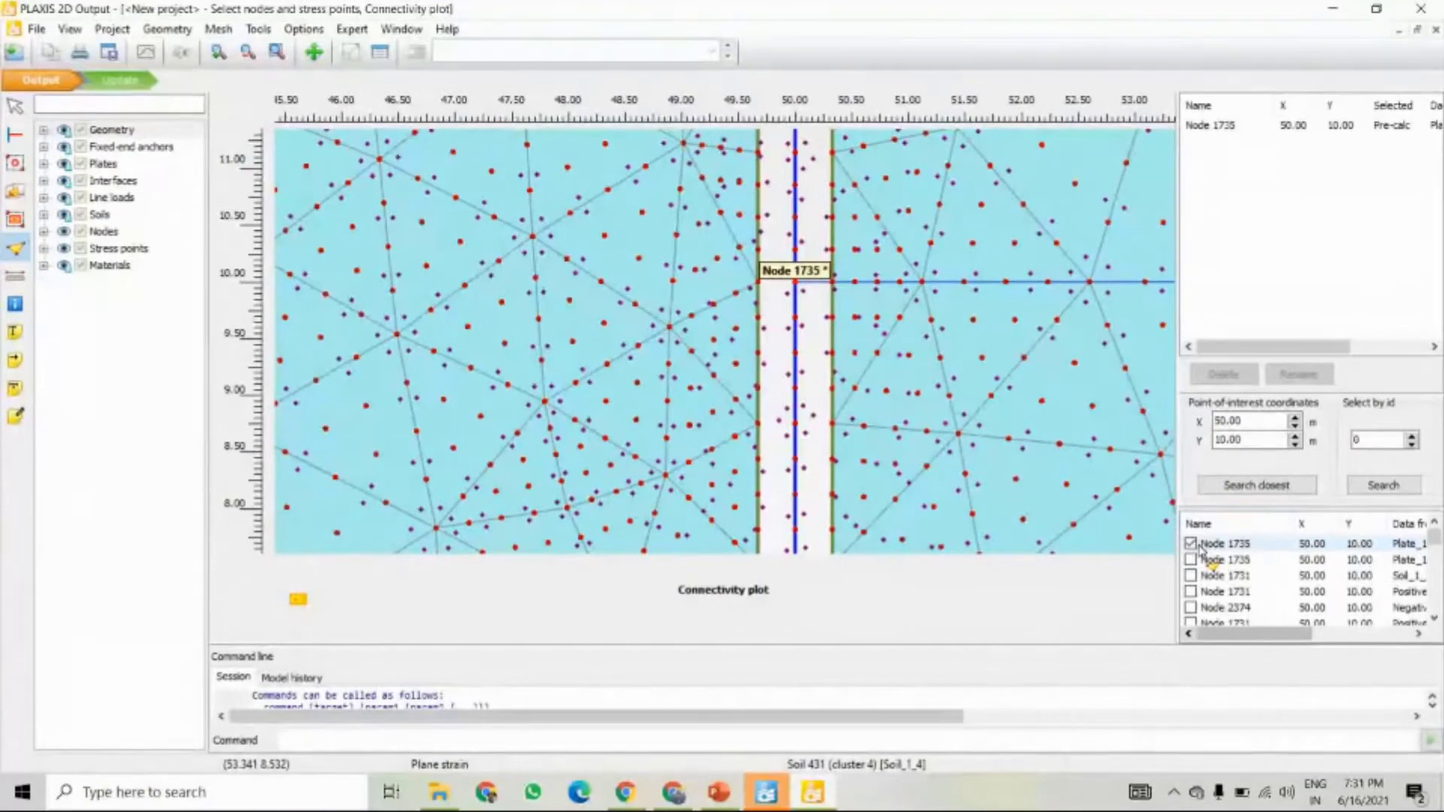
- Update the model with the selected curve point and calculate the construction phases
click(123, 81)
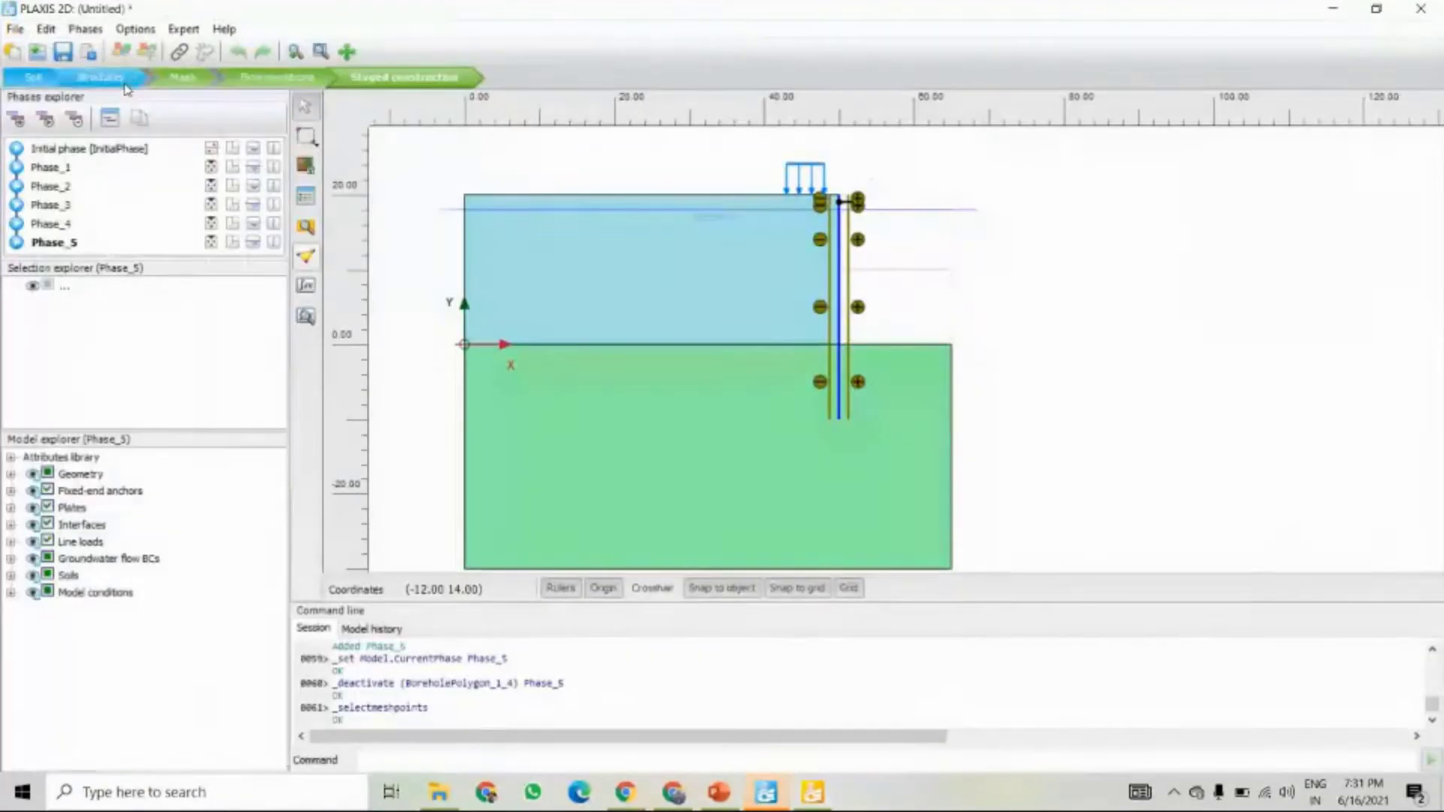
scroll(587, 402, down, 2)
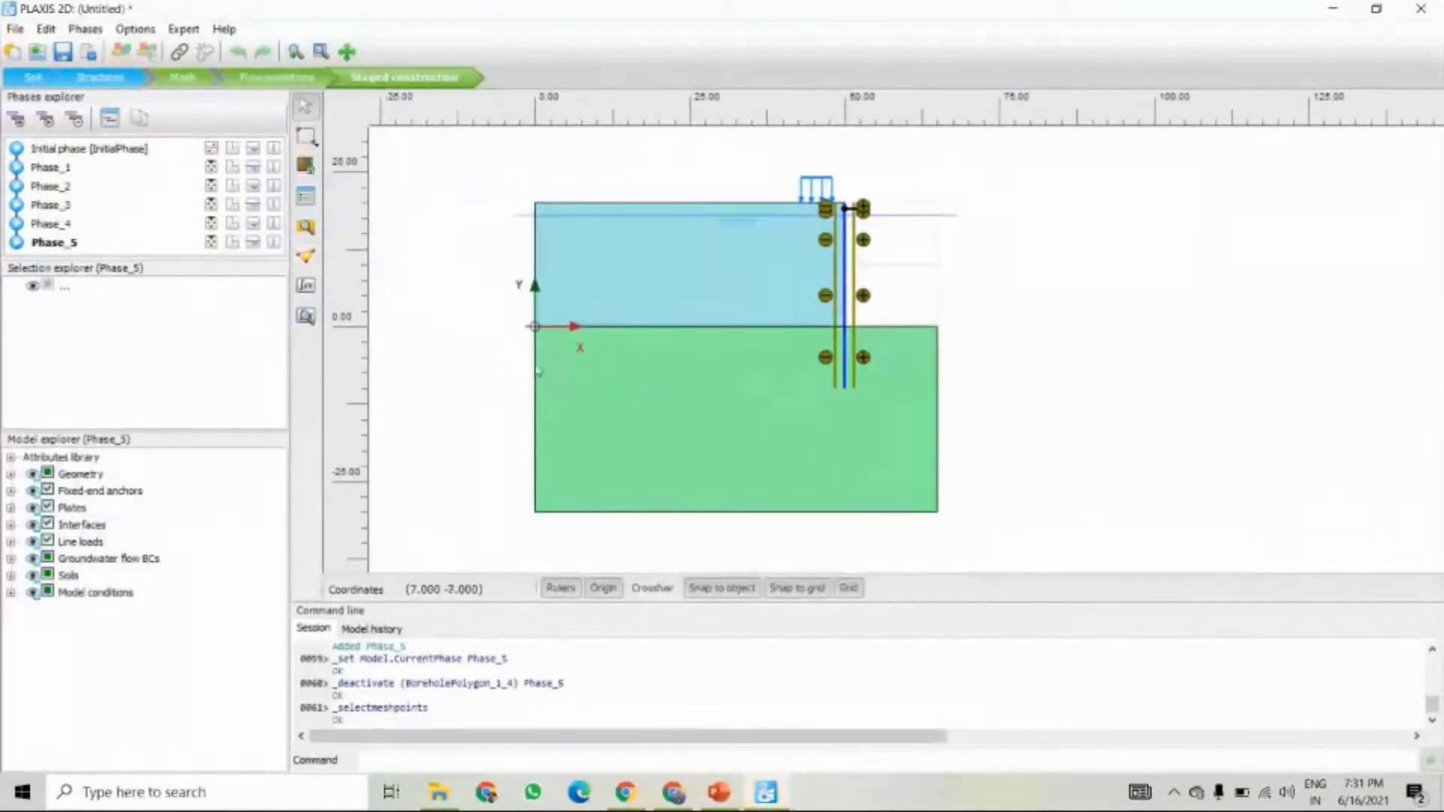
click(307, 292)
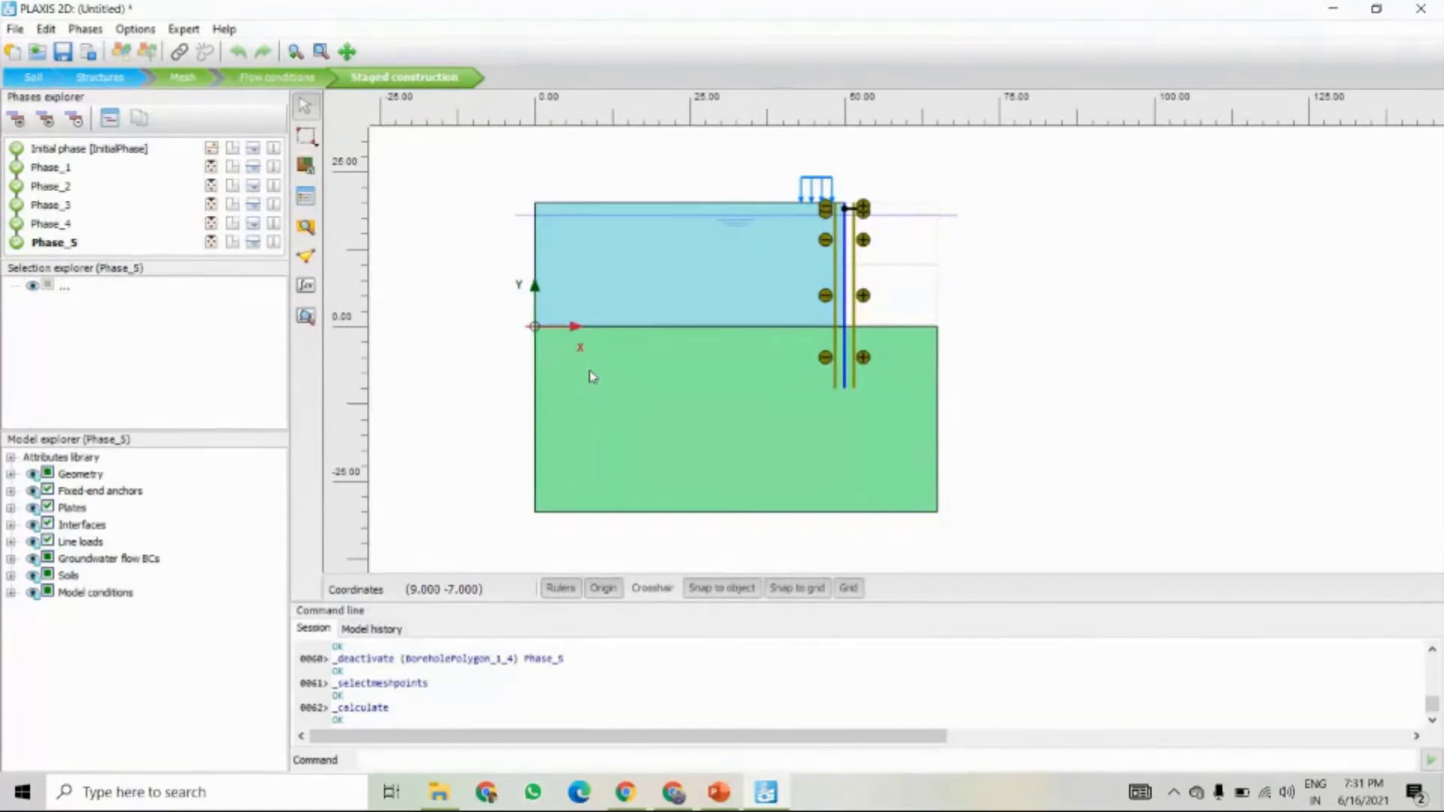
- Examine the deformed mesh of Phase_5 around the wall, strut and line load, and close the results
click(305, 318)
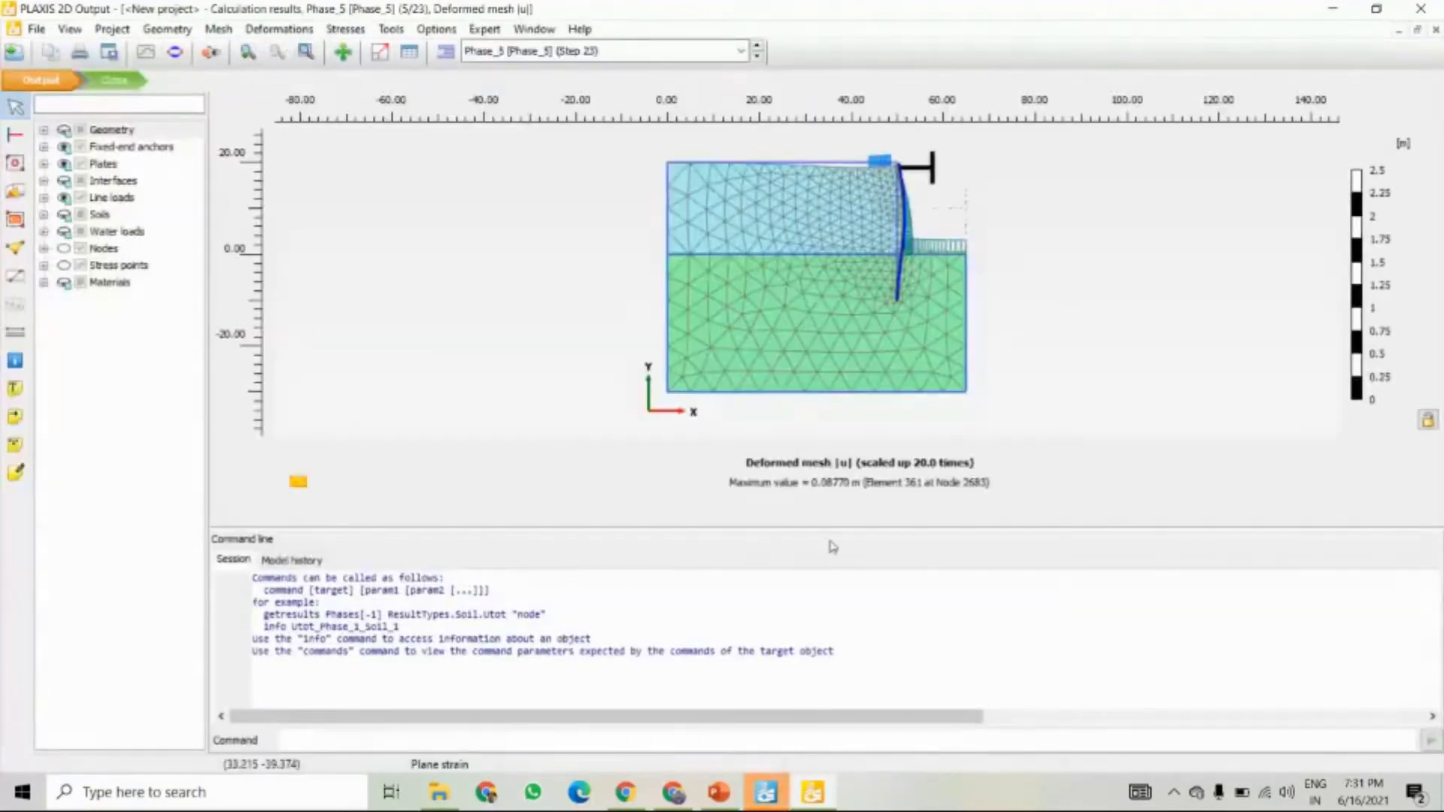
drag(826, 529, 827, 684)
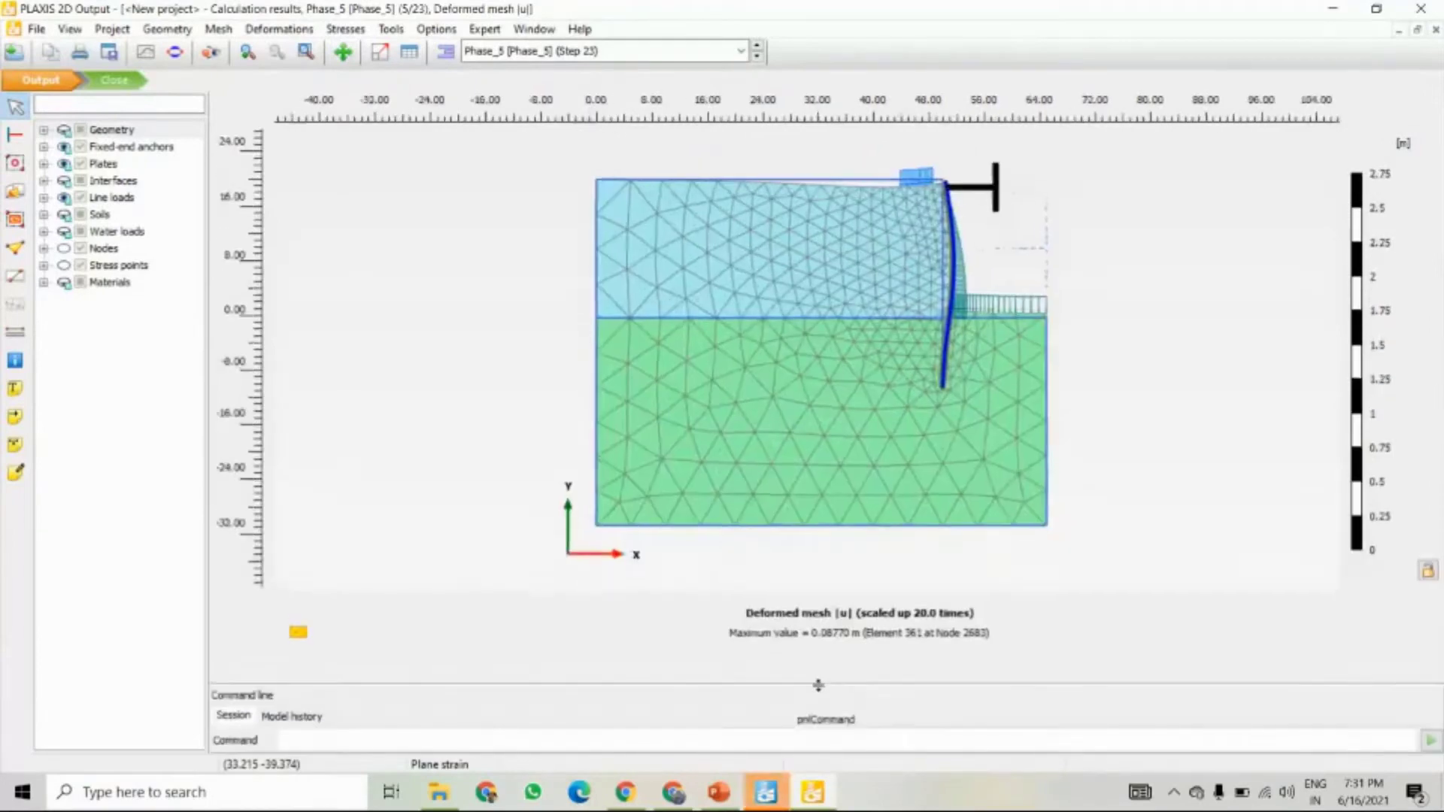
scroll(1010, 318, up, 2)
scroll(919, 279, down, 1)
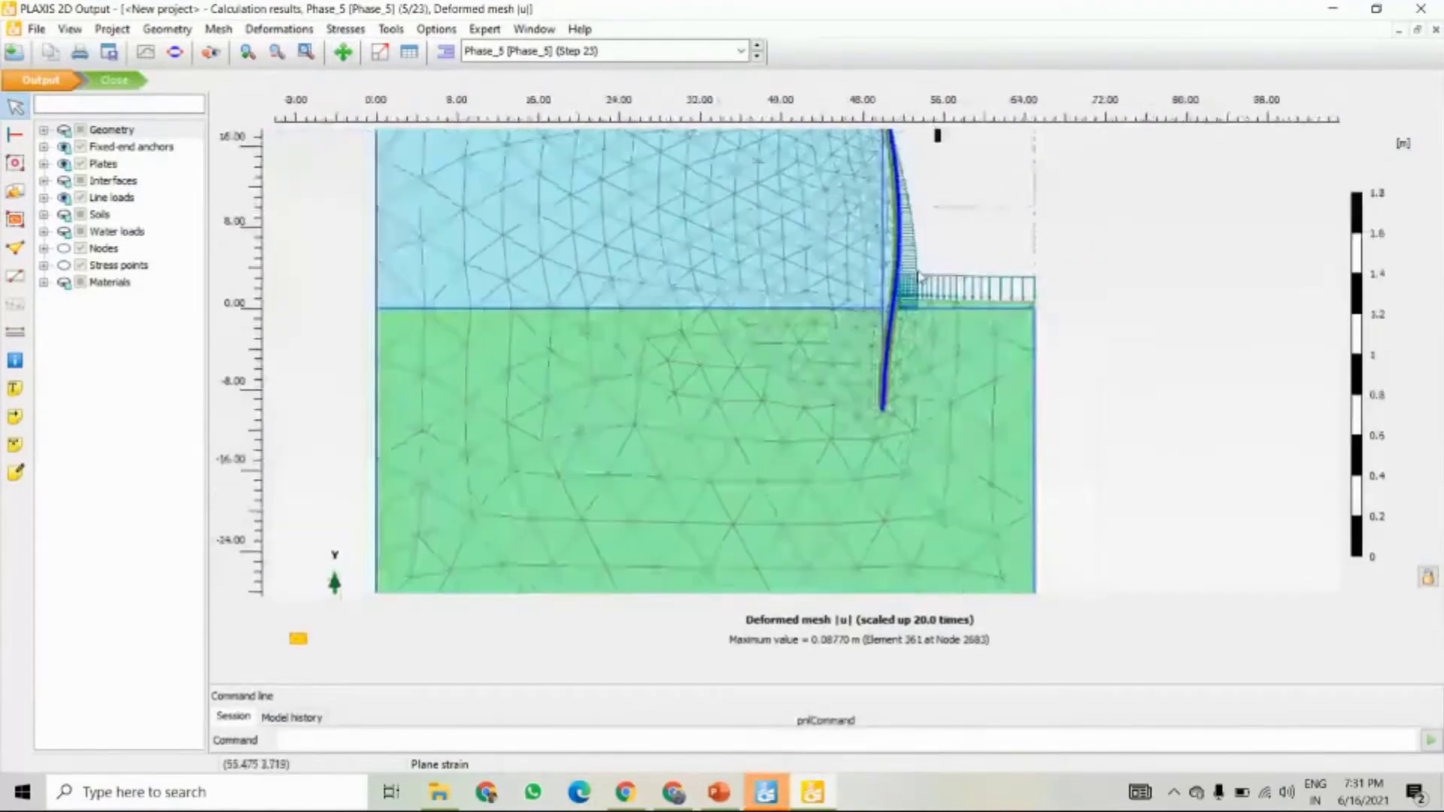
drag(910, 268, 778, 310)
scroll(777, 311, down, 1)
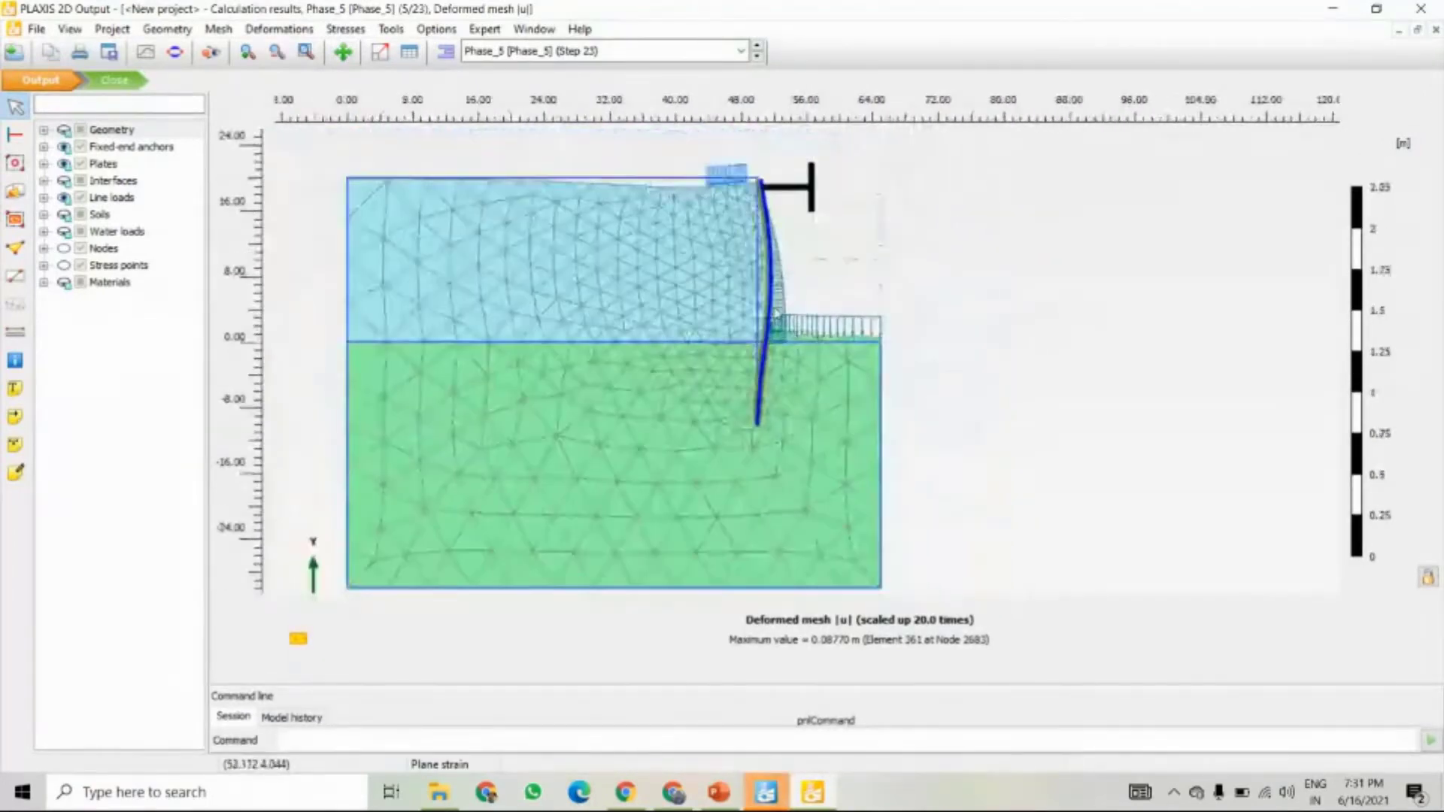
scroll(646, 216, up, 2)
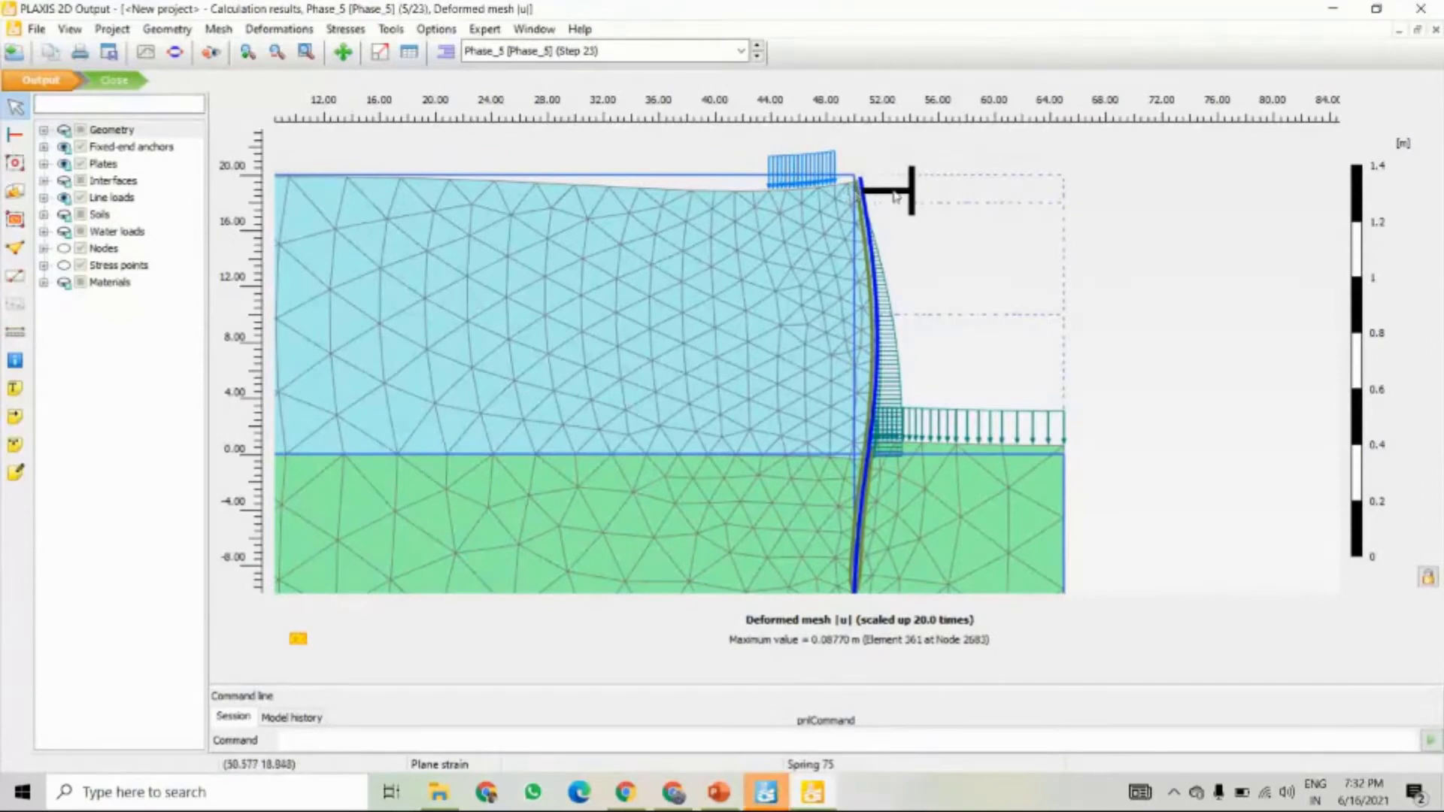
scroll(884, 206, down, 3)
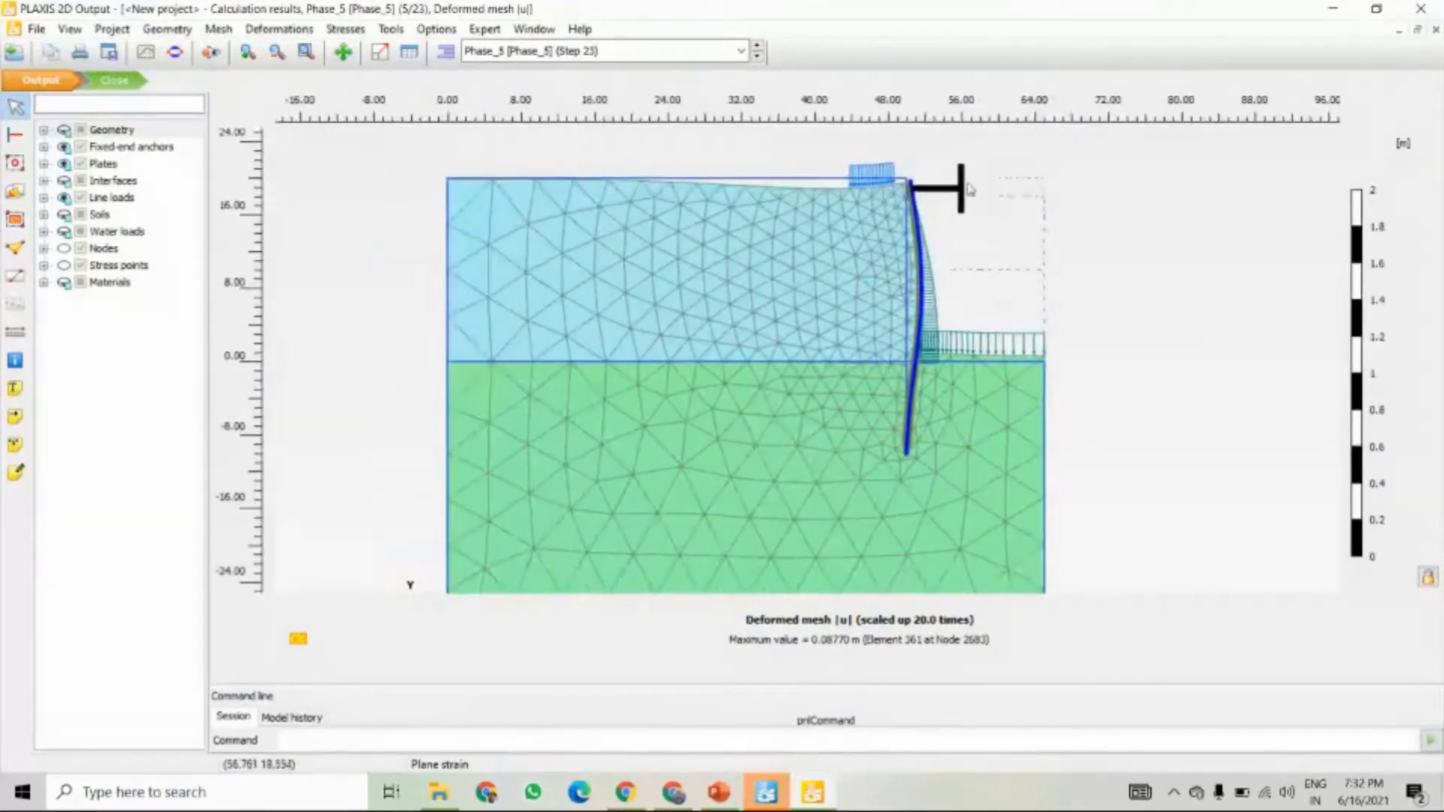
scroll(927, 222, down, 1)
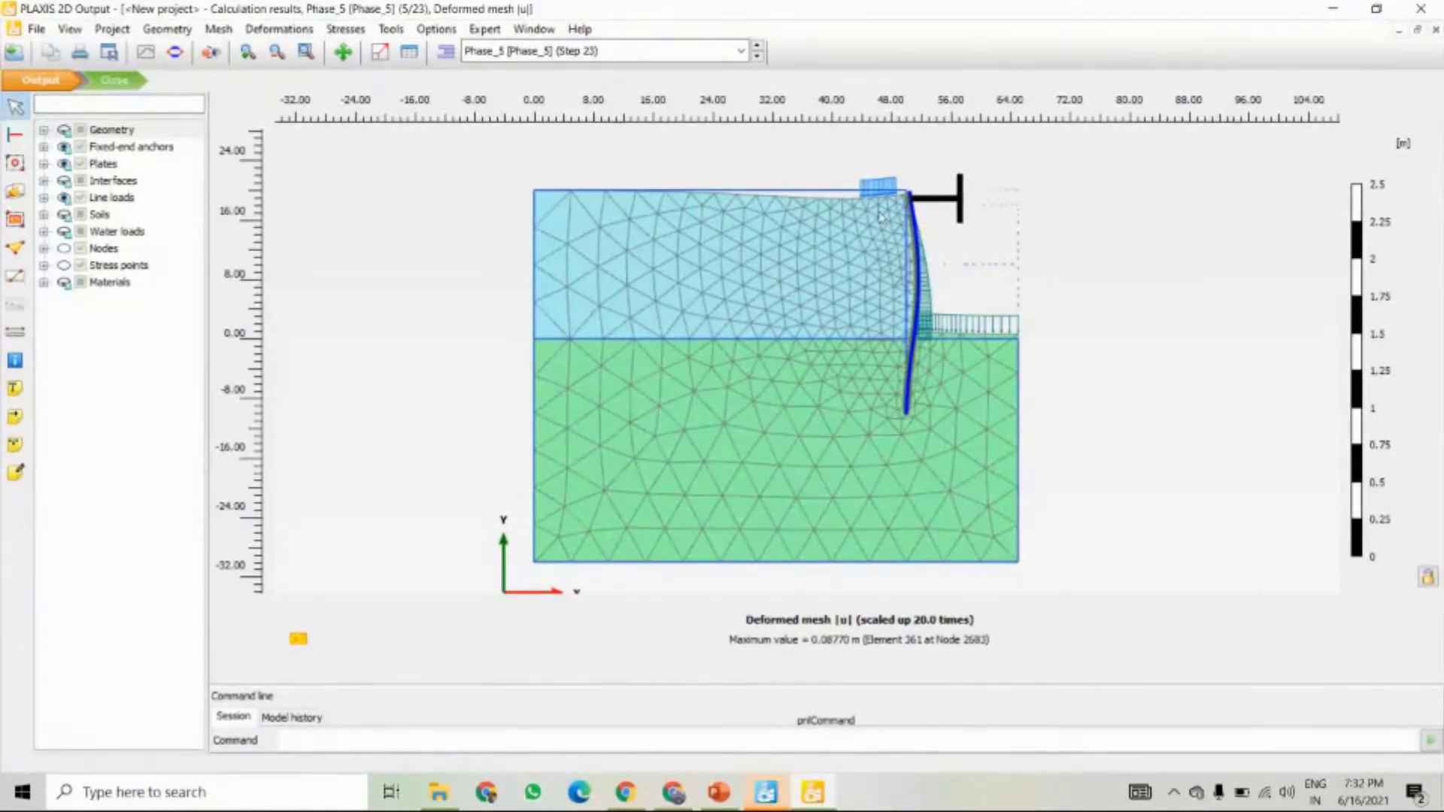
click(1422, 11)
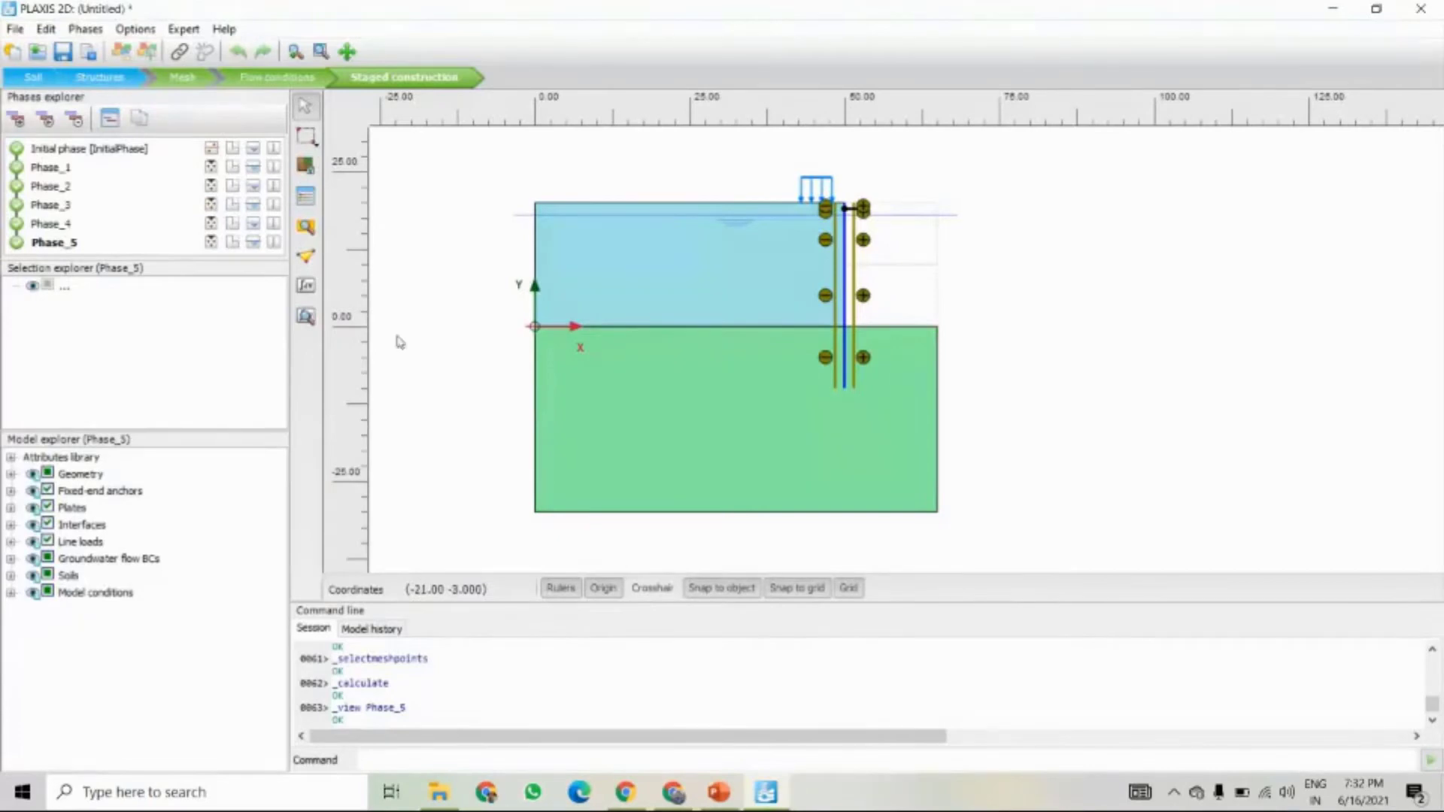
- Deactivate the fixed-end anchors in Phase_3 and recalculate all phases
click(50, 226)
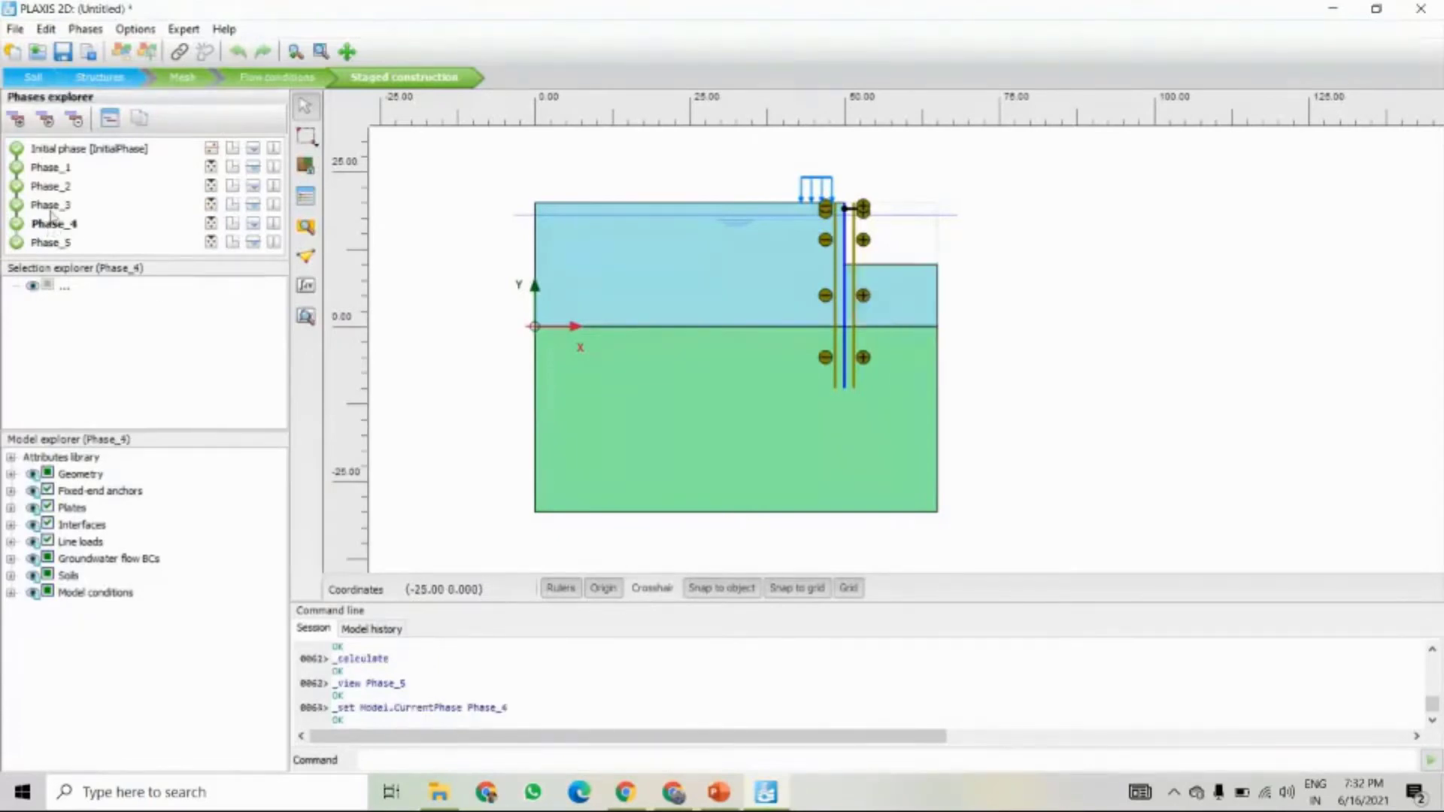
click(51, 212)
click(39, 225)
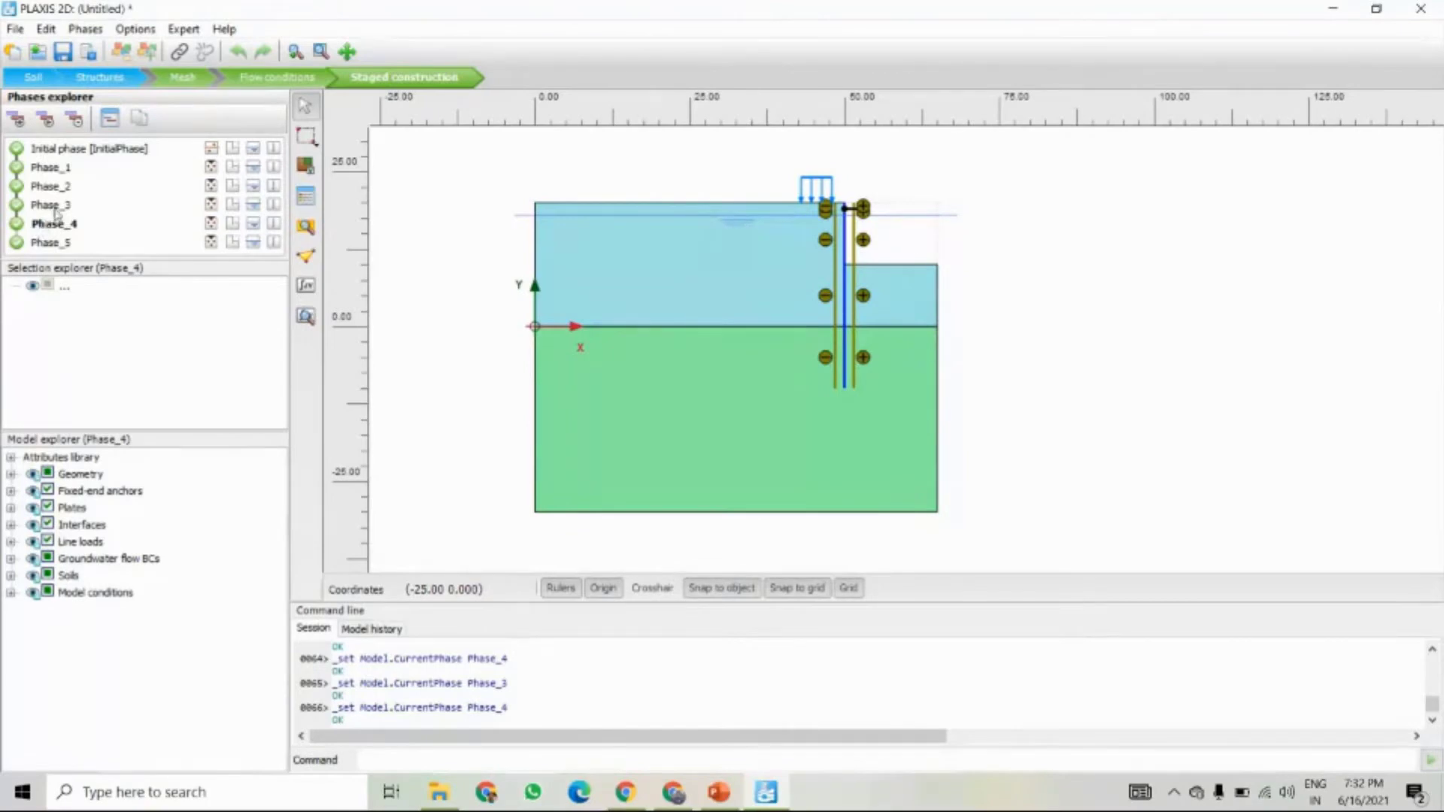
click(56, 213)
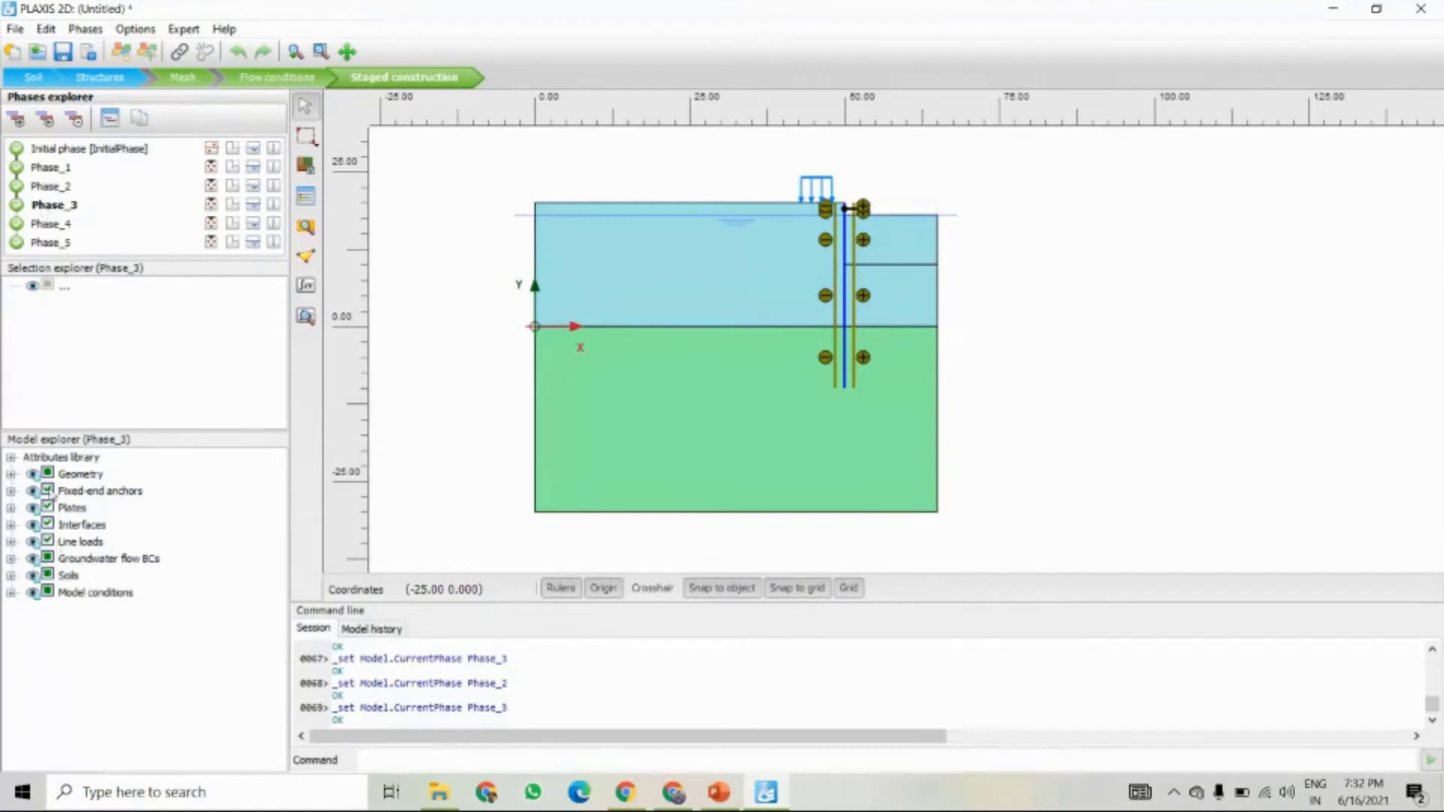
click(49, 491)
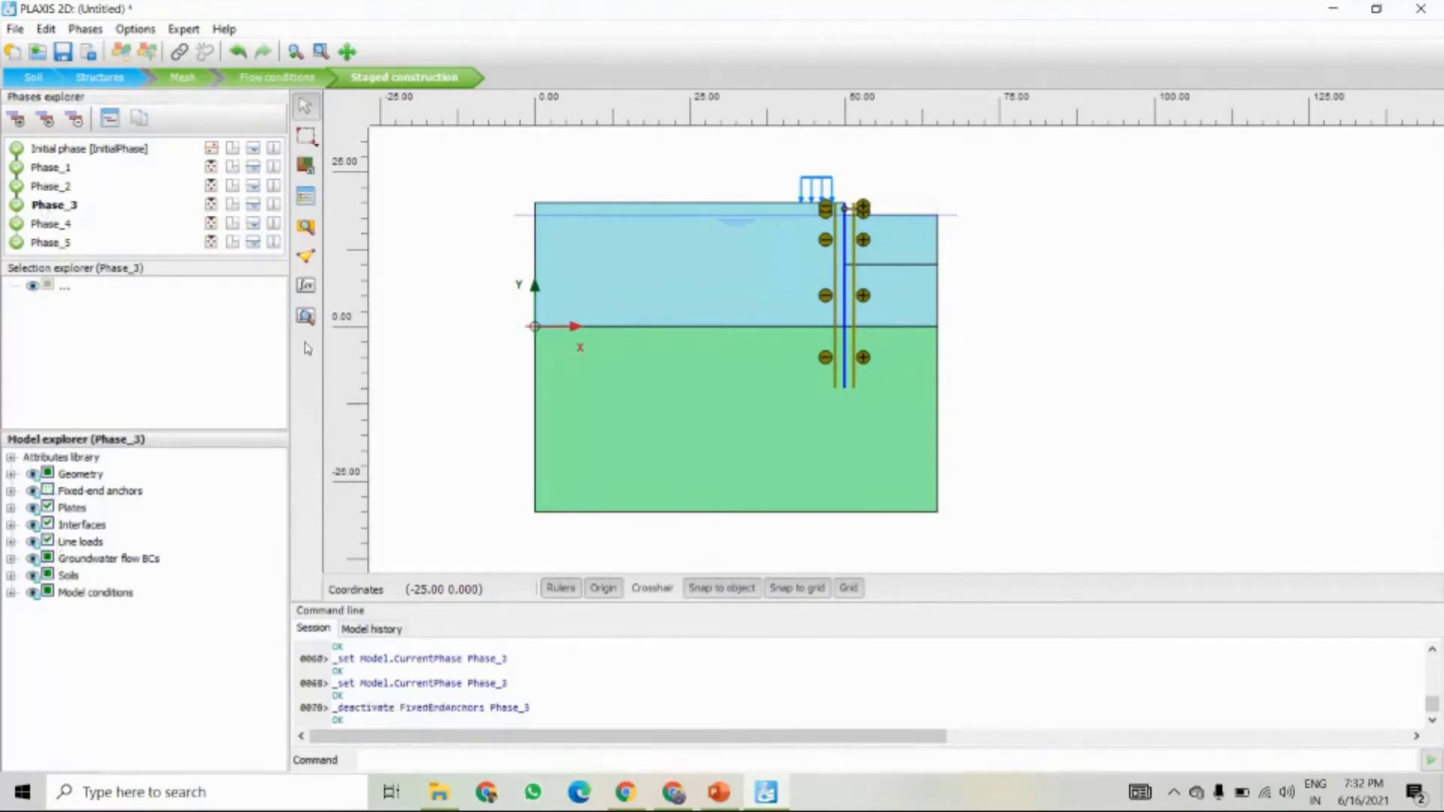
click(307, 288)
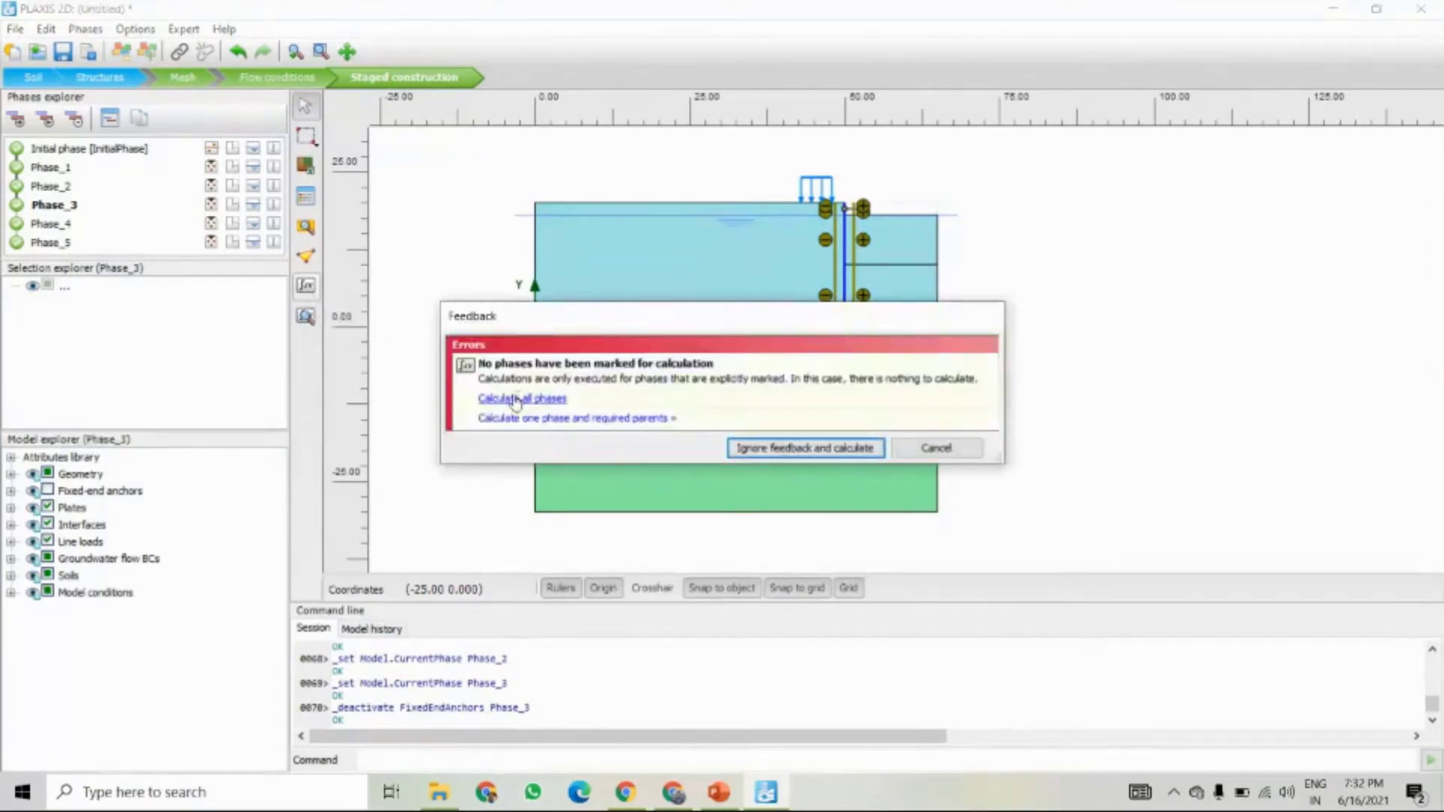
click(543, 400)
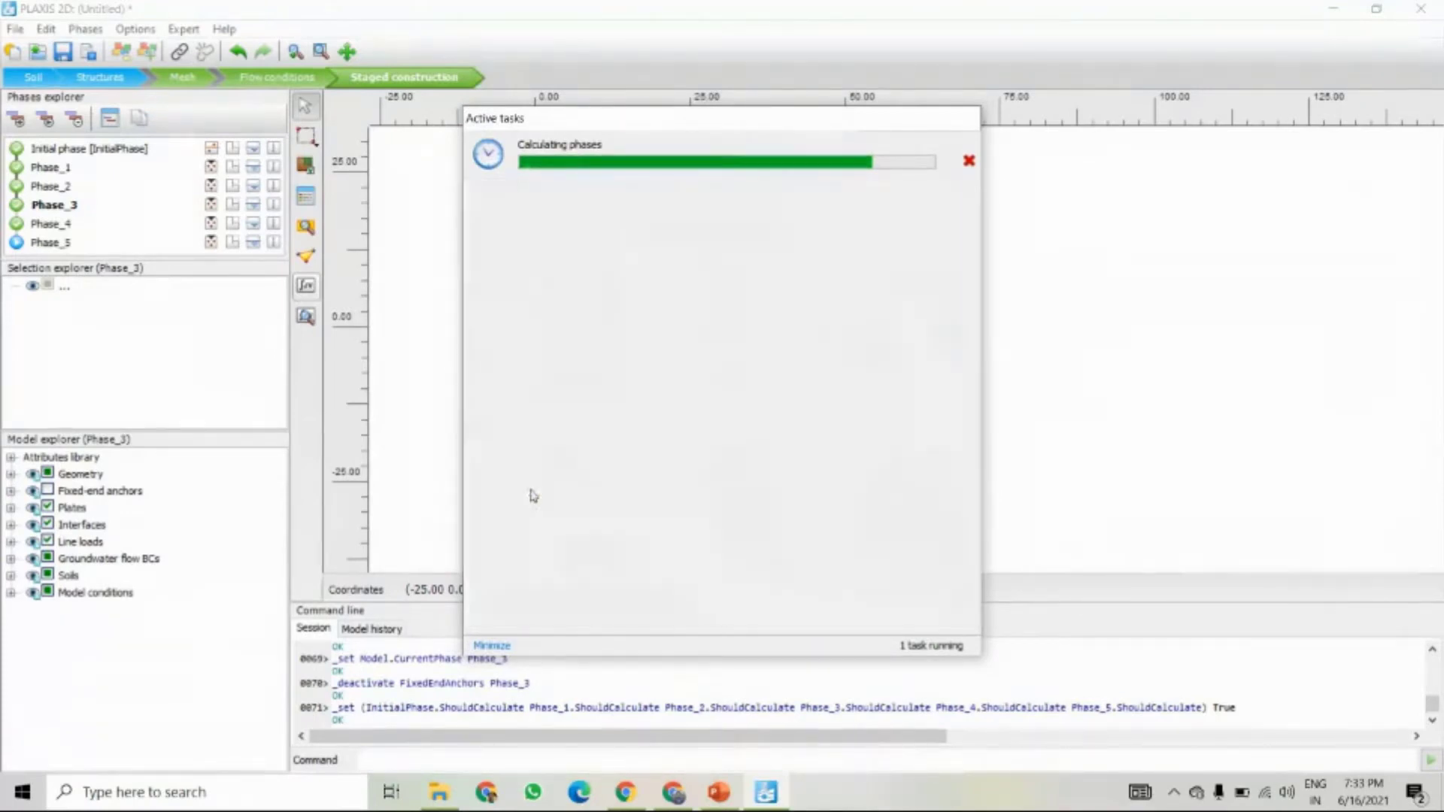
- View the deformed mesh of Phase_3 without the strut and switch the results to Phase_5
click(307, 317)
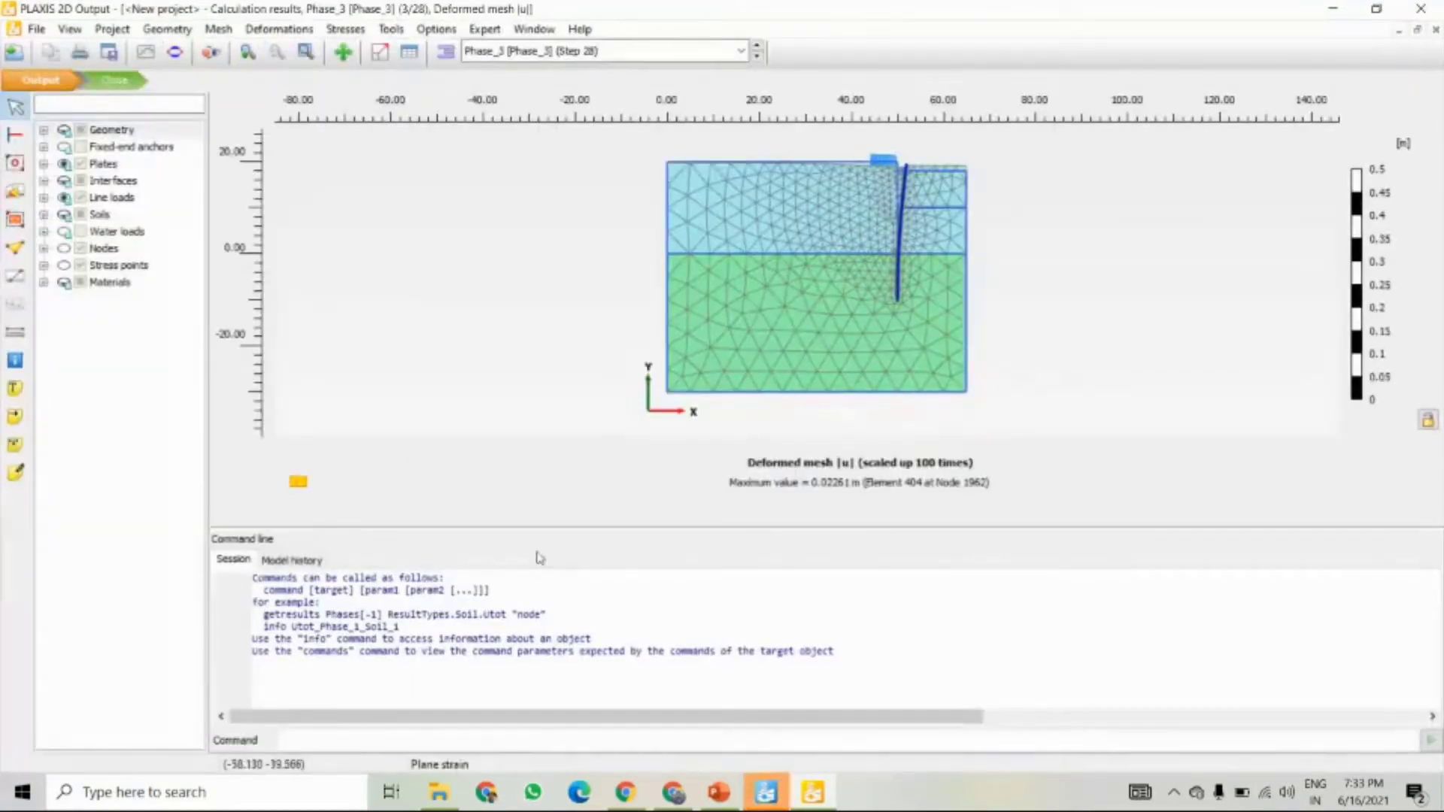
drag(648, 526, 631, 630)
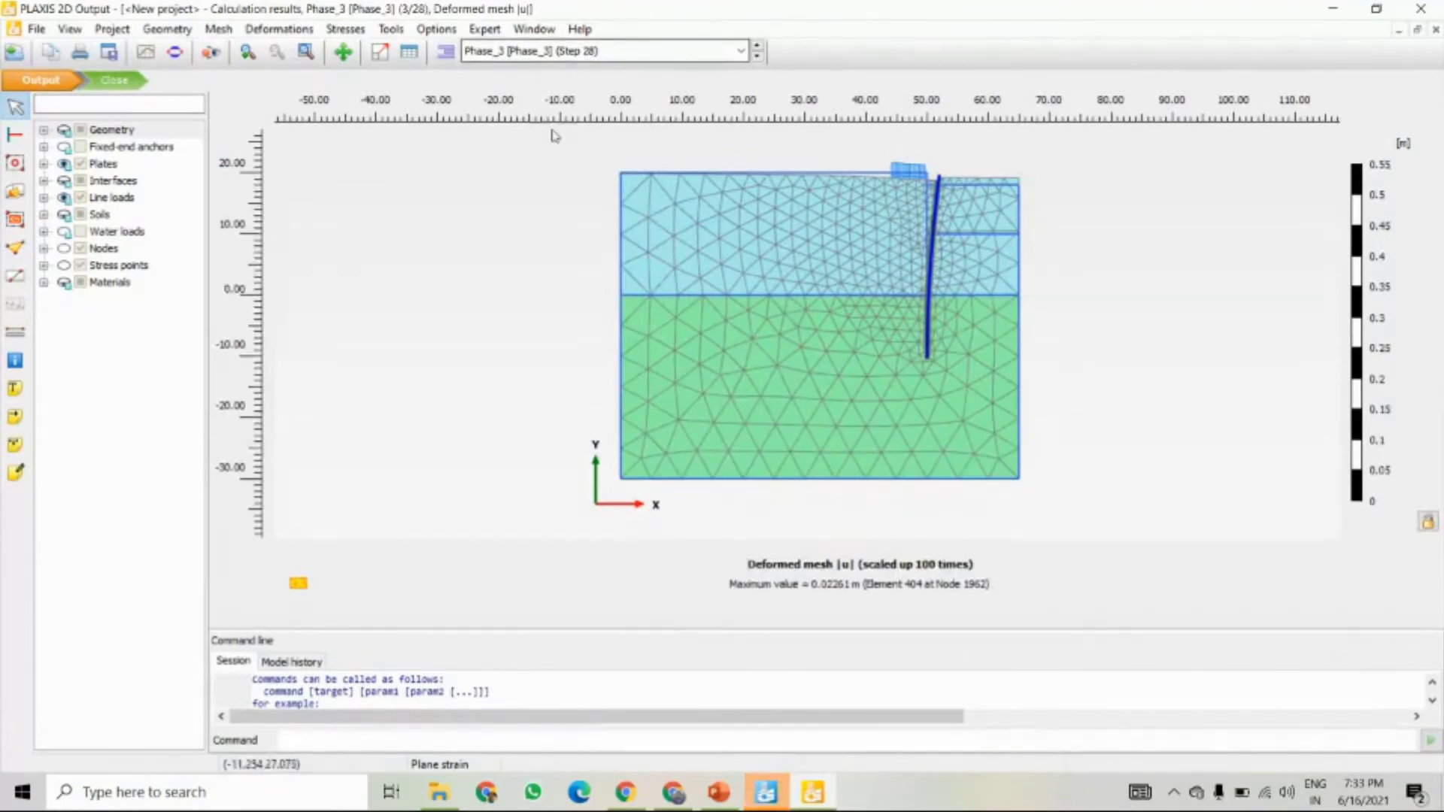
click(567, 52)
click(511, 161)
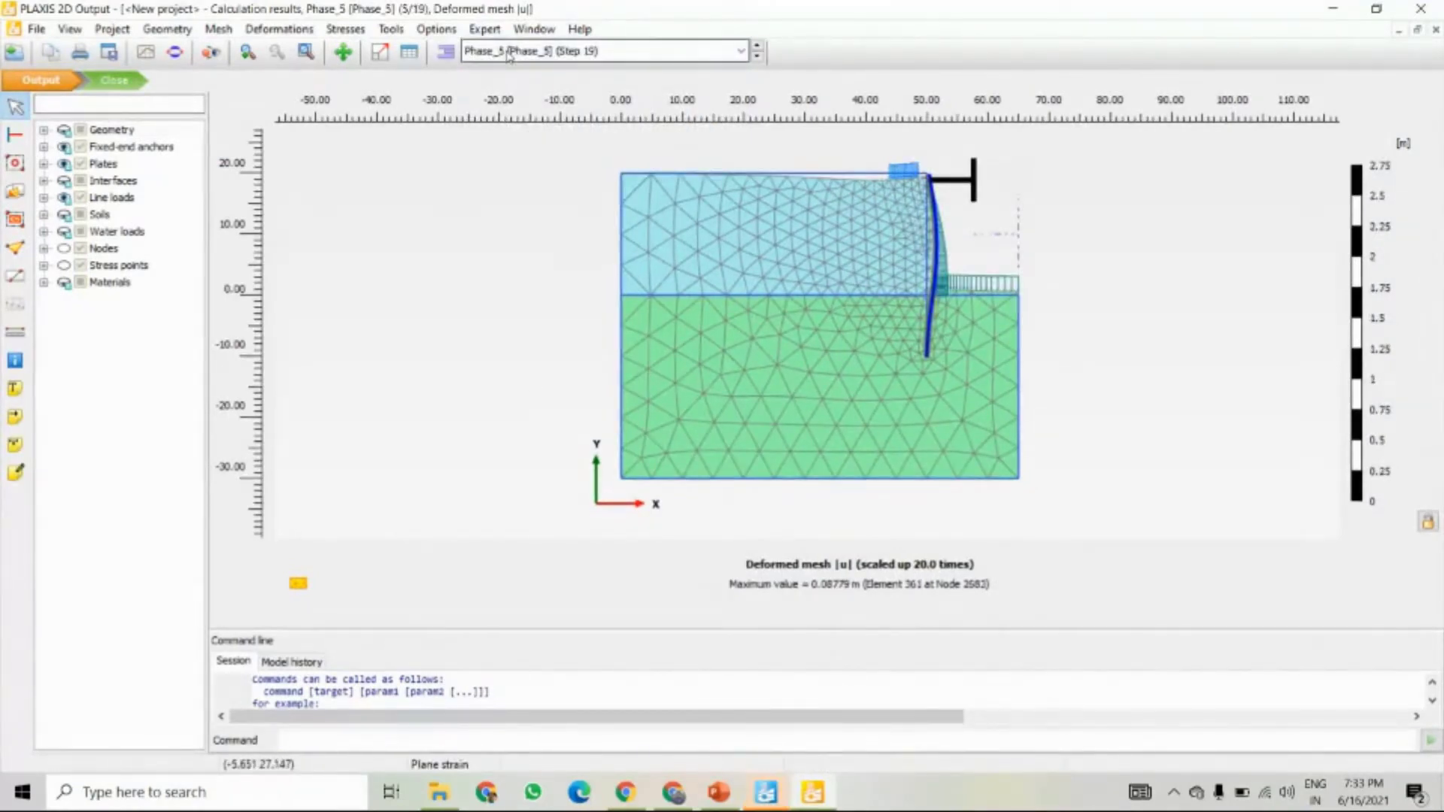
- Close the results, deactivate the fixed-end anchors in Phase_4 and Phase_5, and recalculate all phases
click(1421, 10)
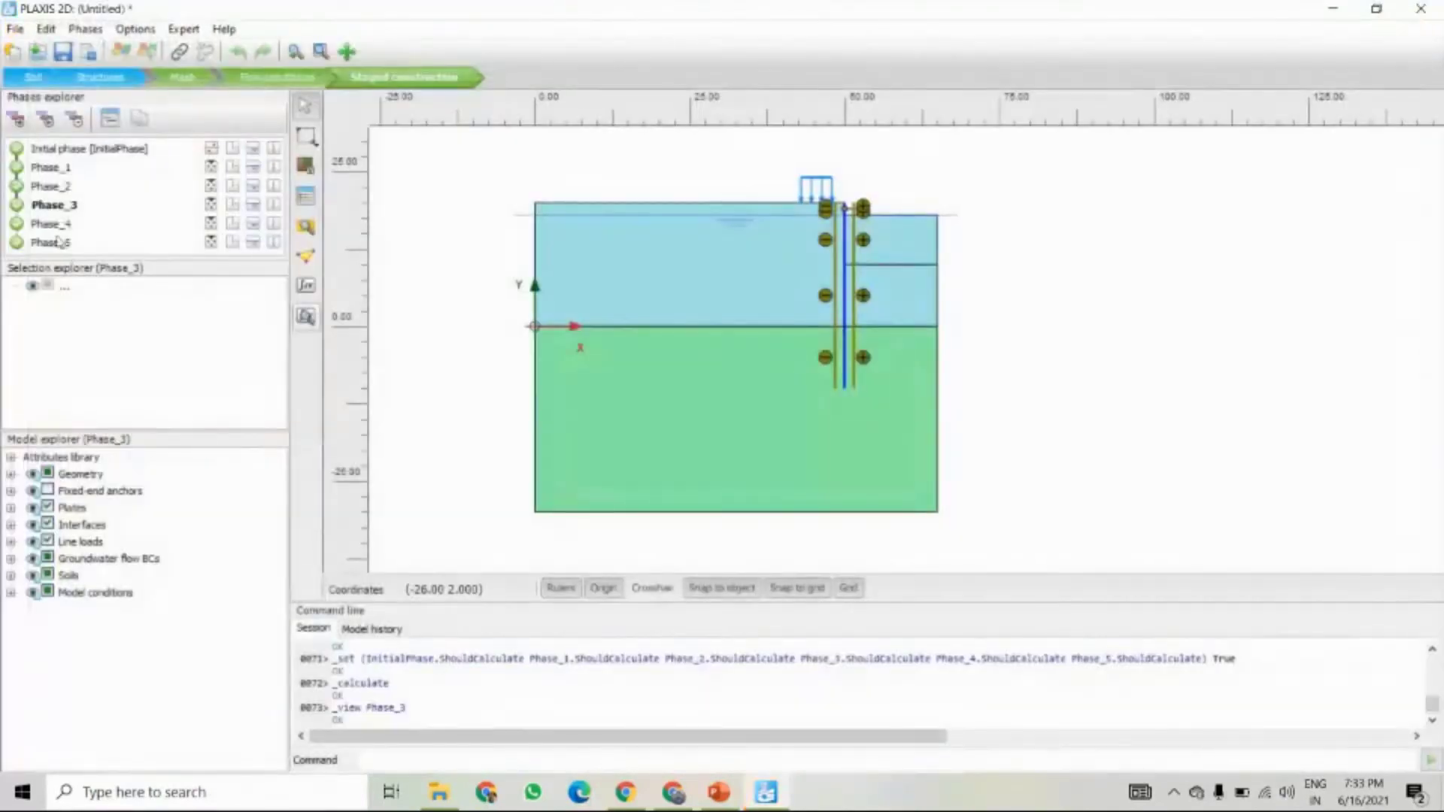
click(48, 228)
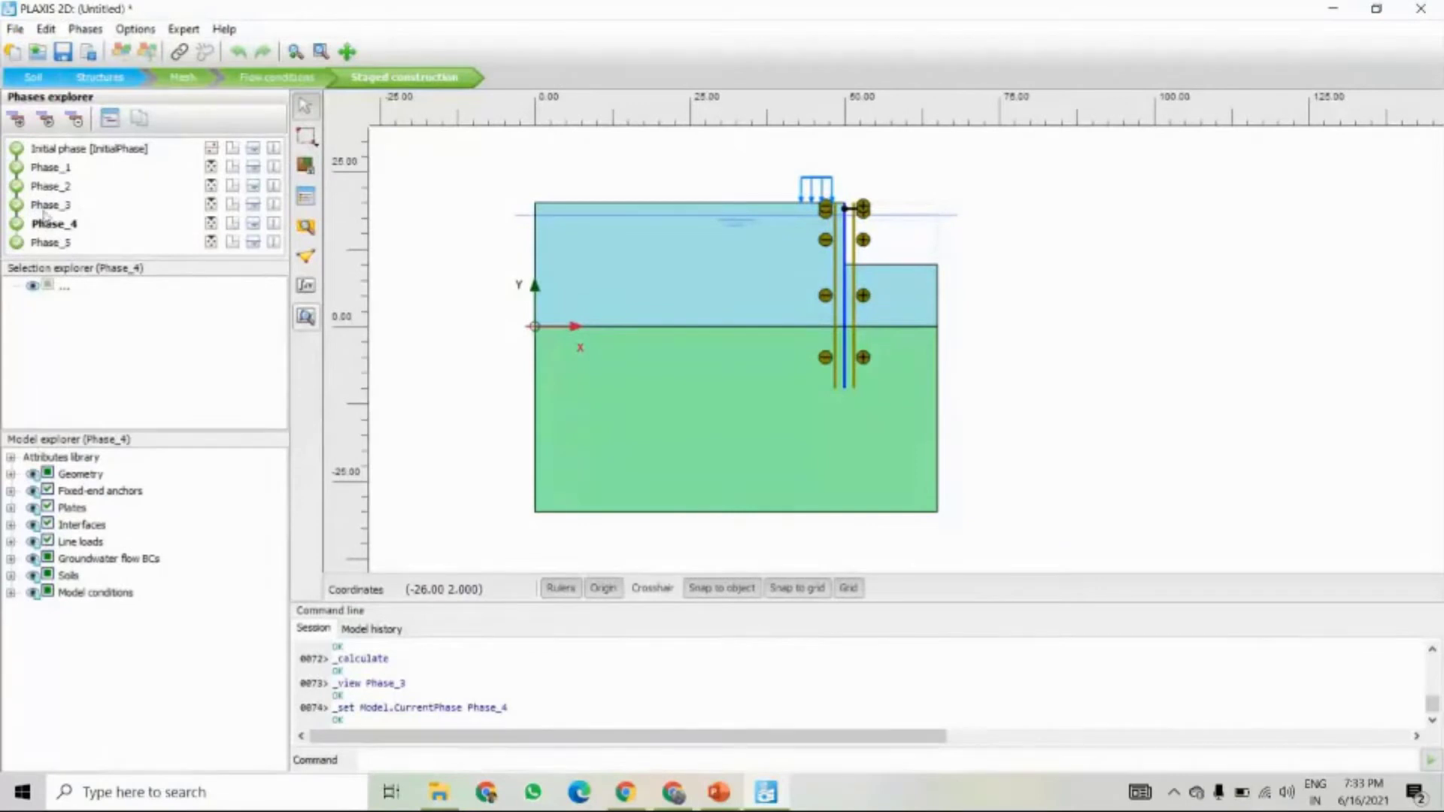
click(43, 213)
click(50, 226)
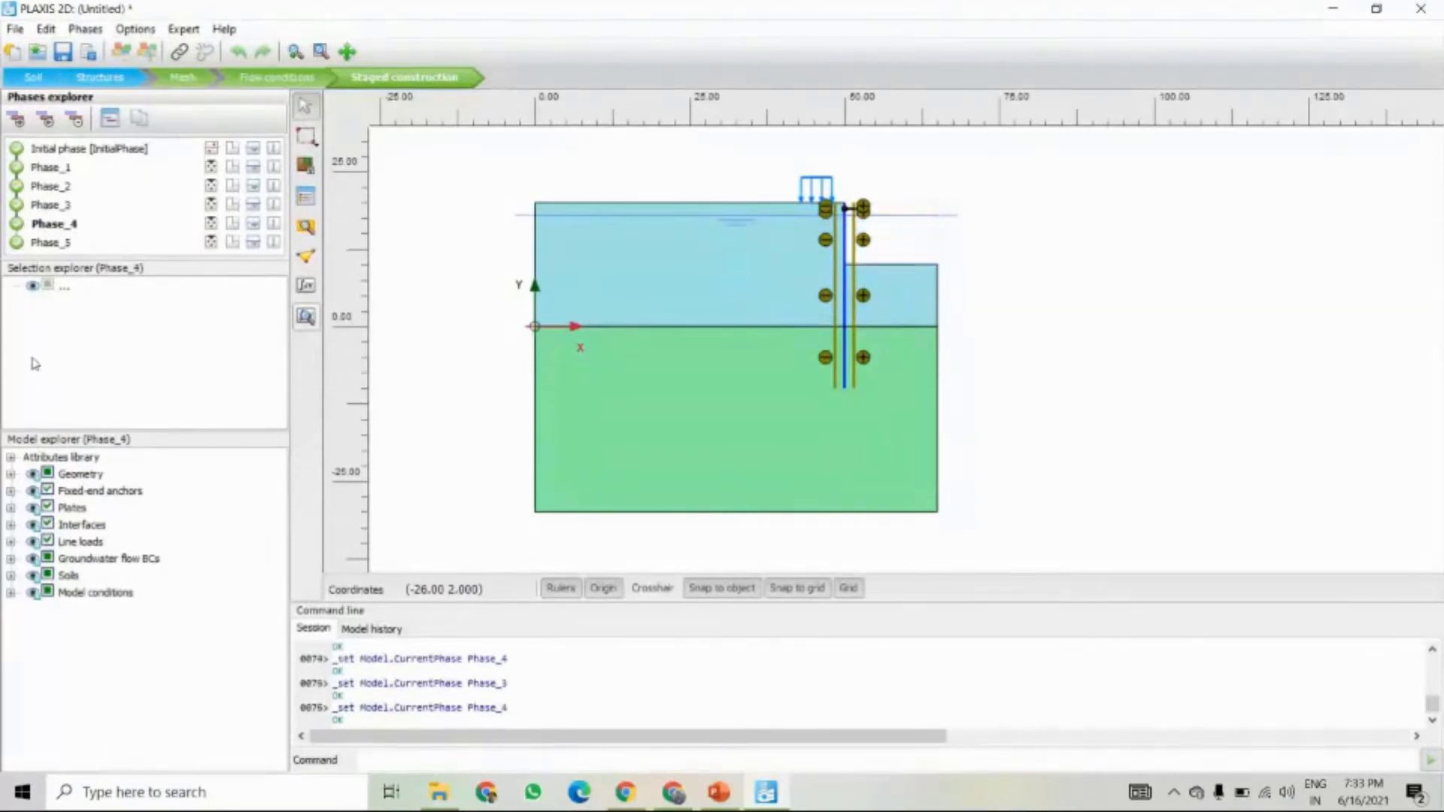
click(47, 492)
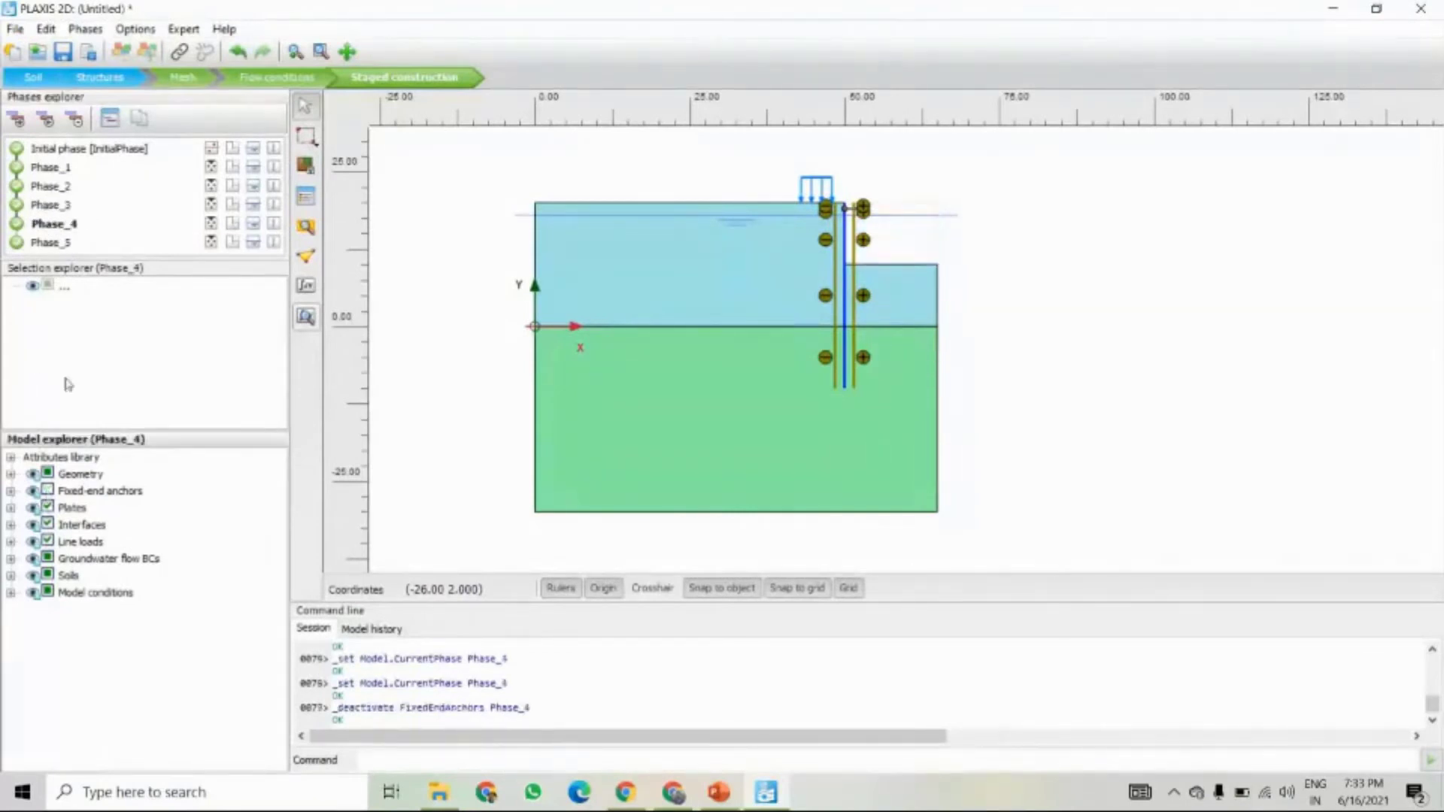
click(52, 245)
click(47, 491)
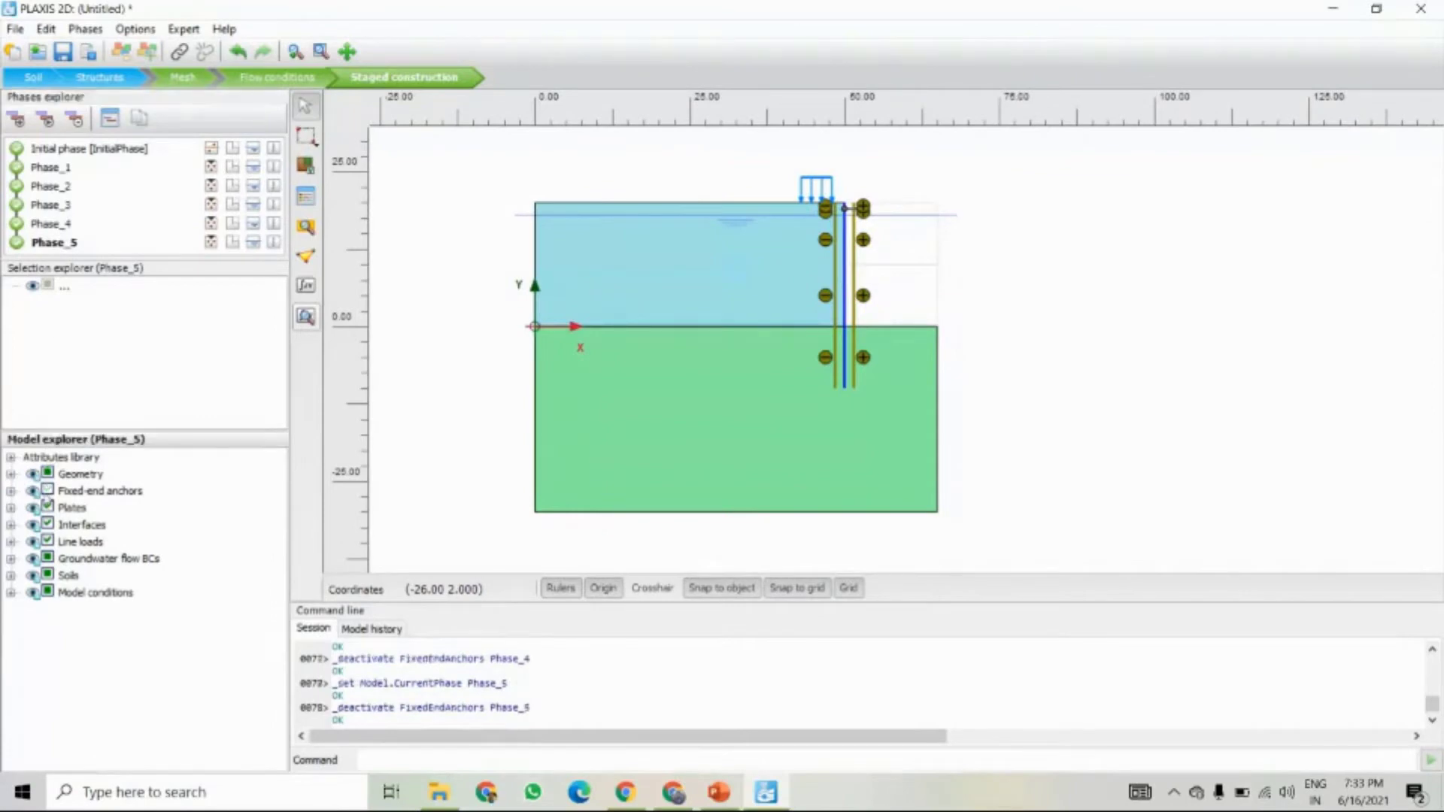
click(315, 295)
click(645, 418)
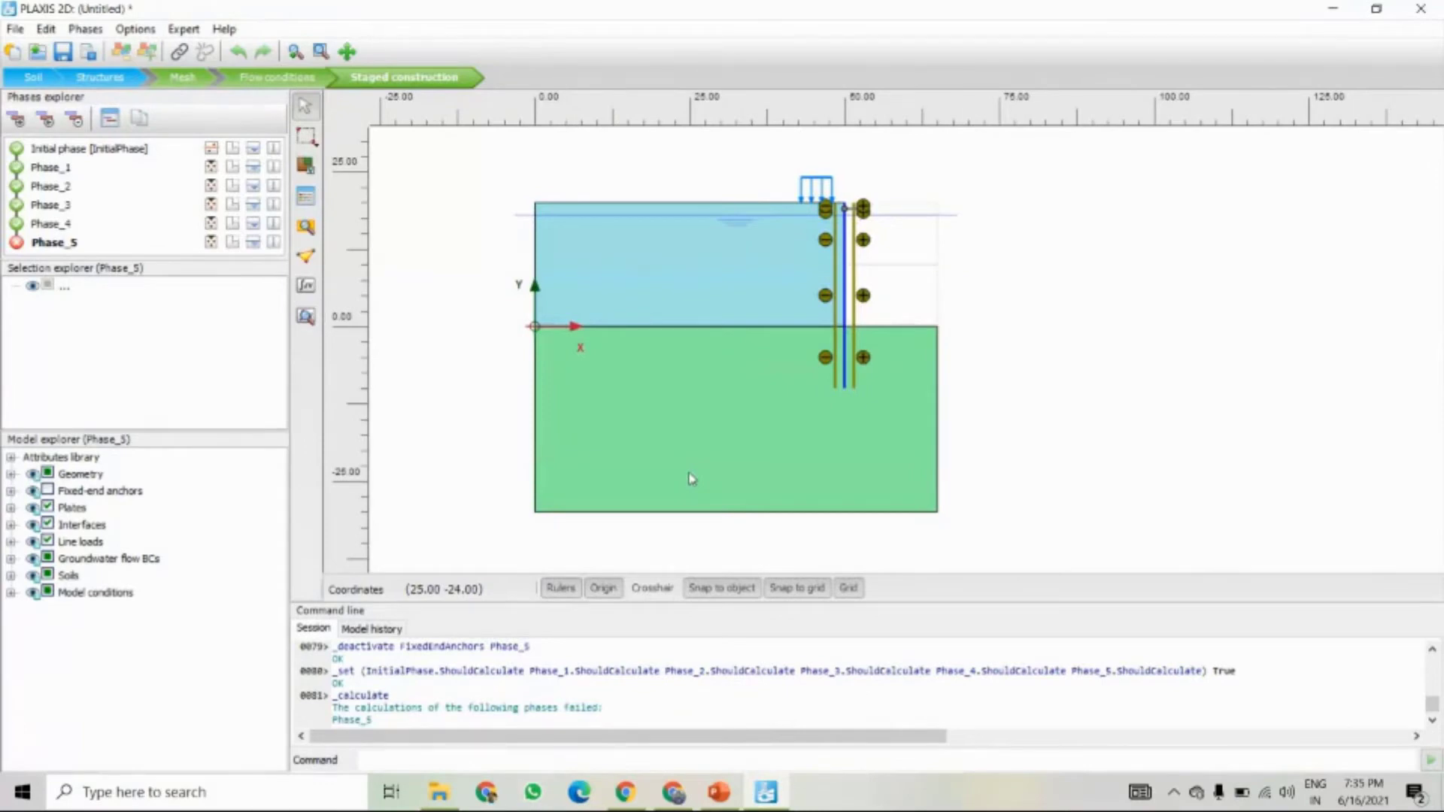
- Read the last calculation's log info in the Phase_5 settings and close the Phases window
double_click(51, 243)
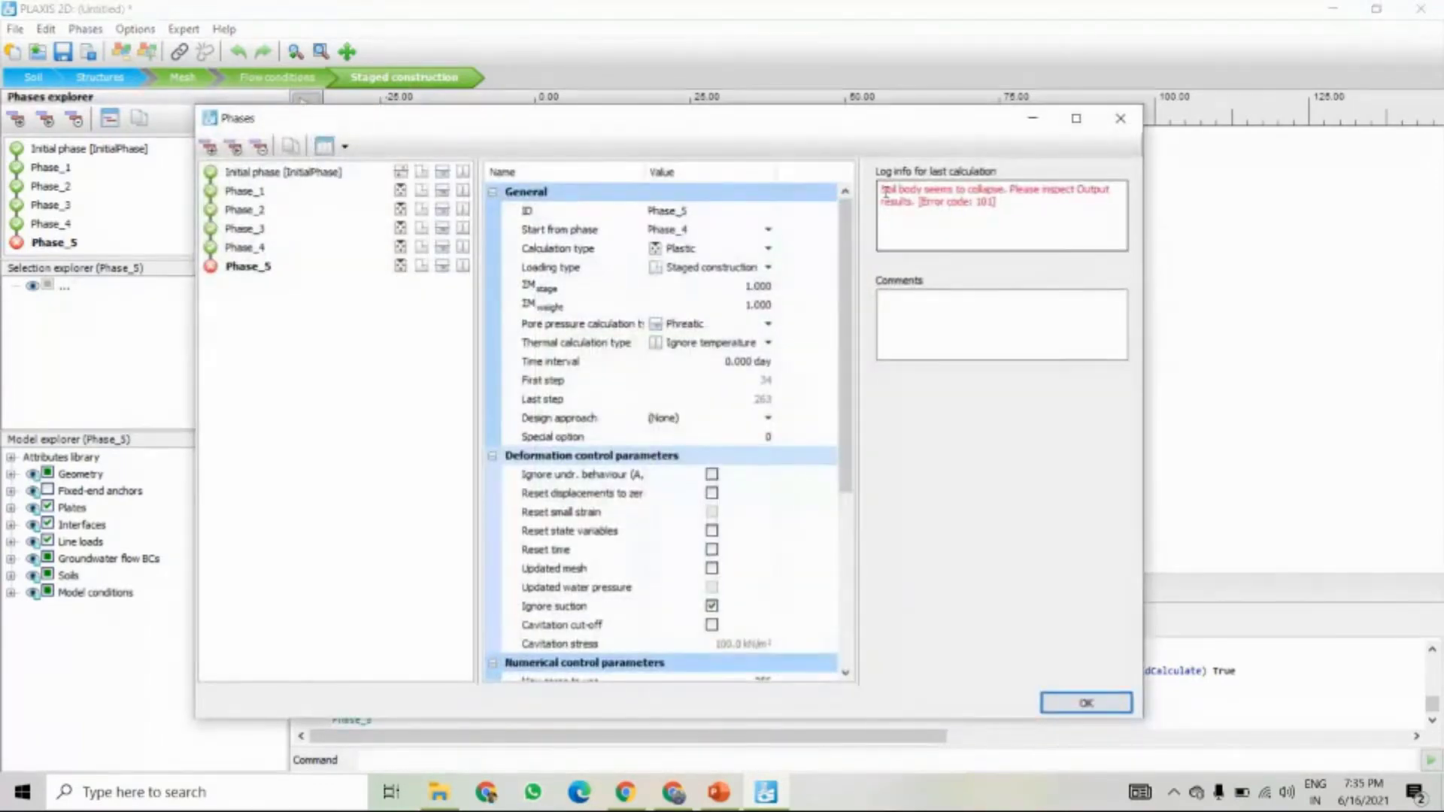
drag(884, 189, 1087, 195)
click(1011, 202)
click(909, 213)
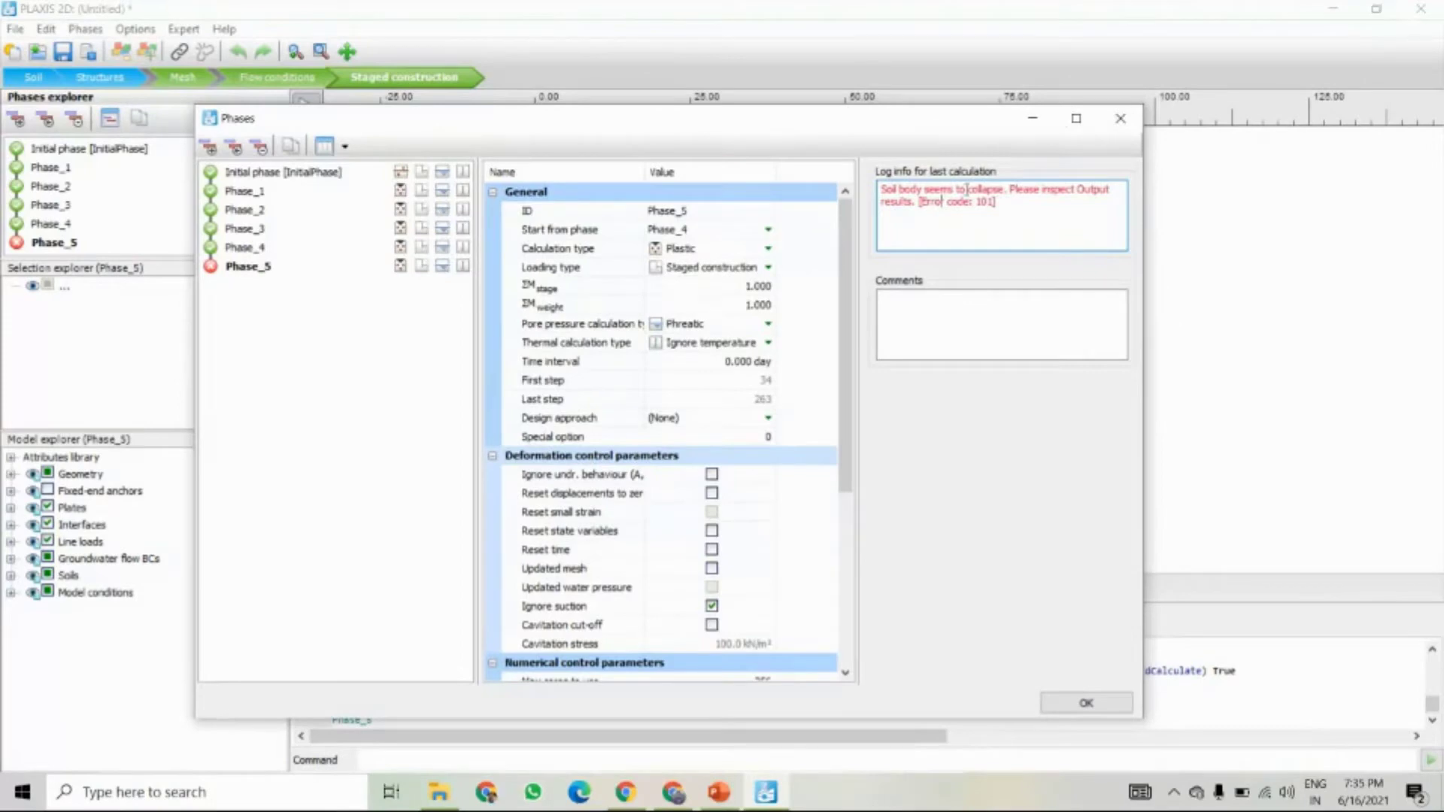
click(1121, 119)
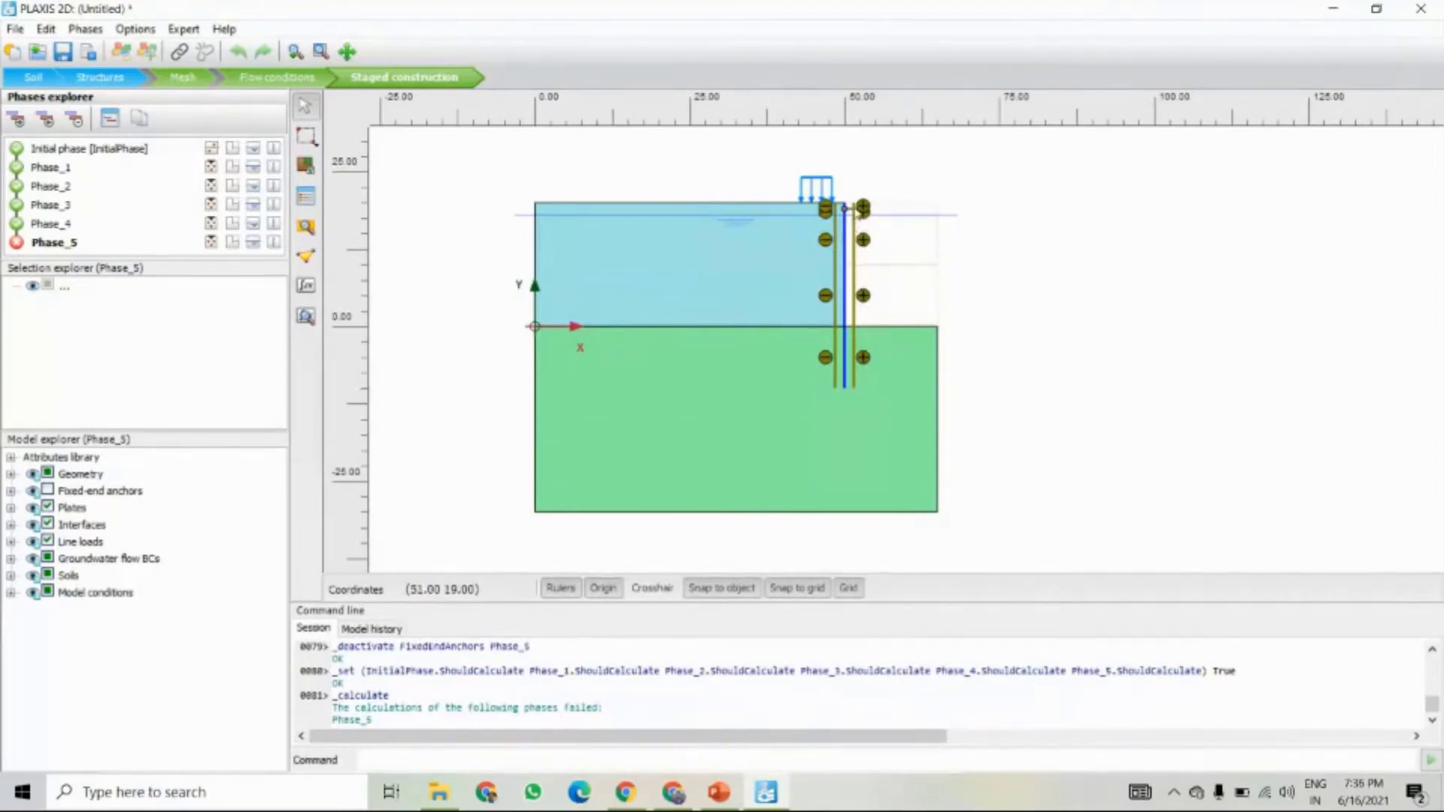
- Reactivate the fixed-end anchors in Phase_3, Phase_4 and Phase_5 and recalculate all phases
click(50, 206)
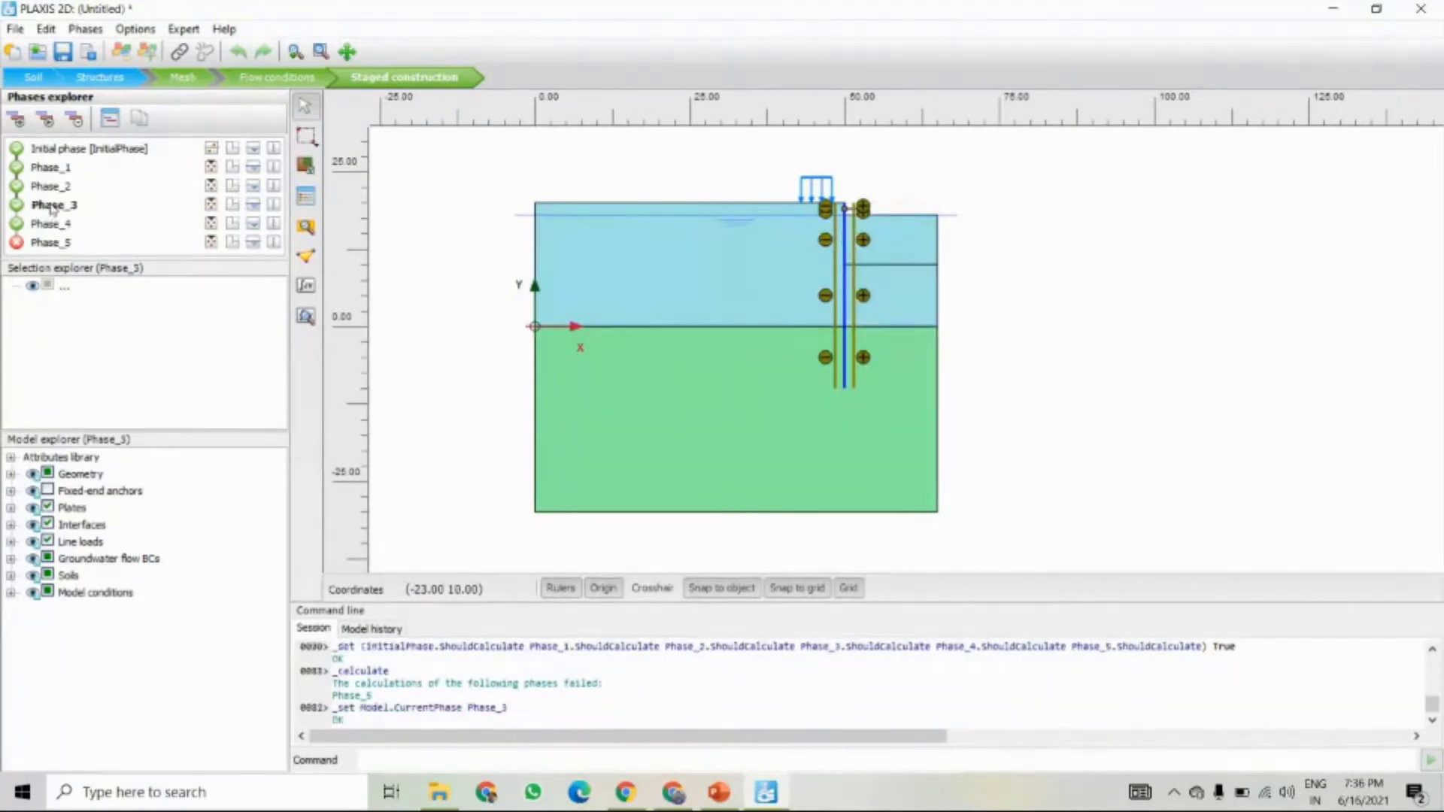
click(51, 188)
click(54, 201)
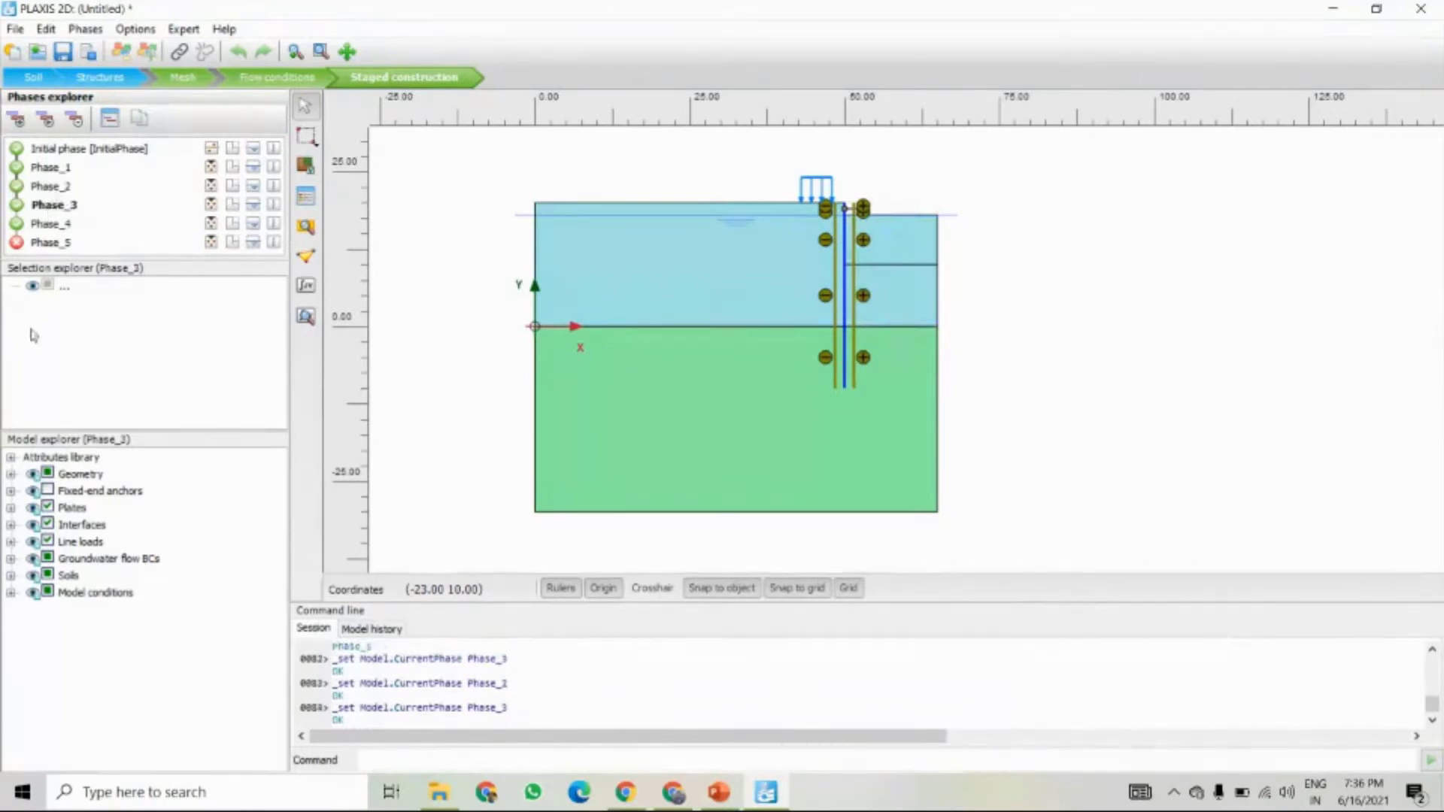
click(47, 491)
click(43, 224)
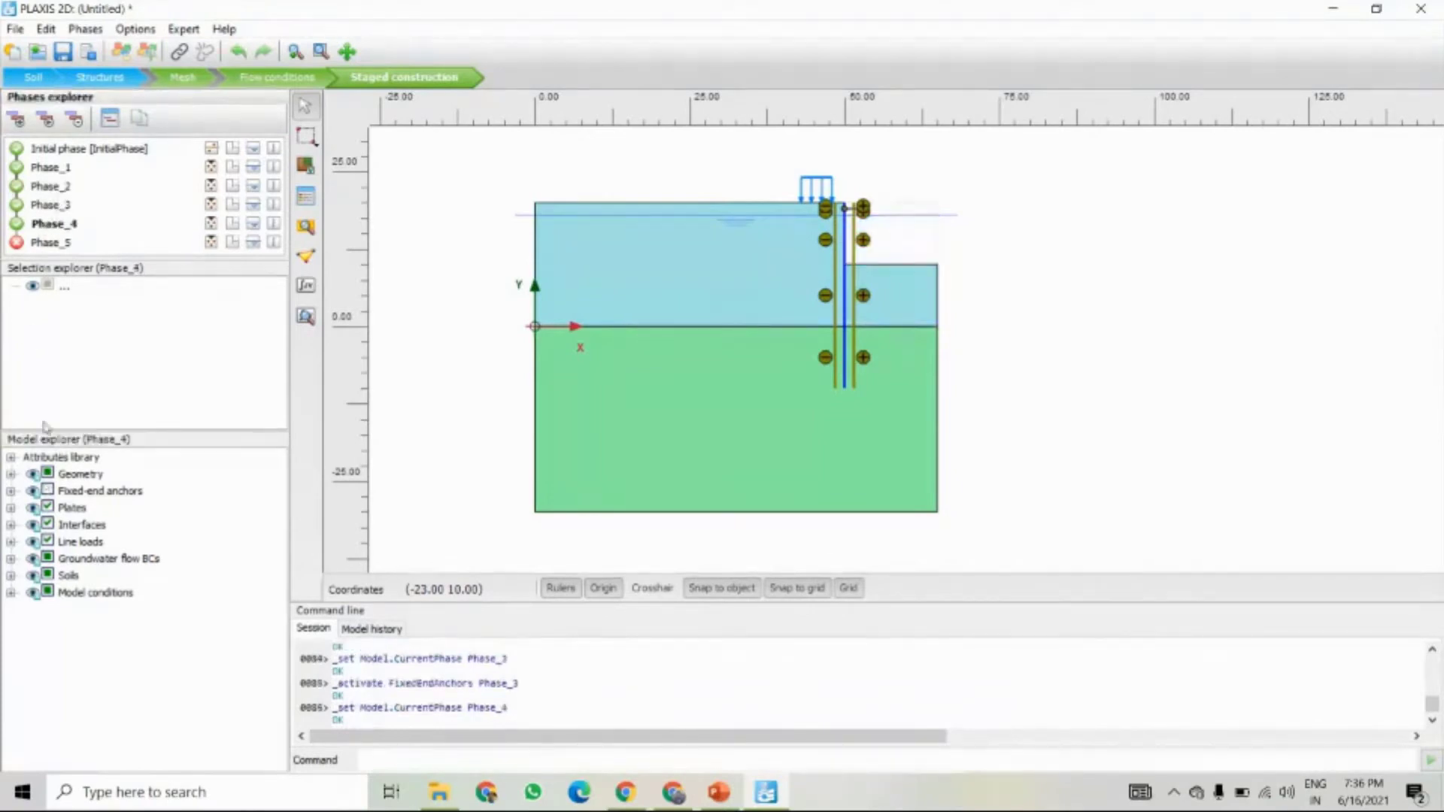
click(47, 490)
click(53, 242)
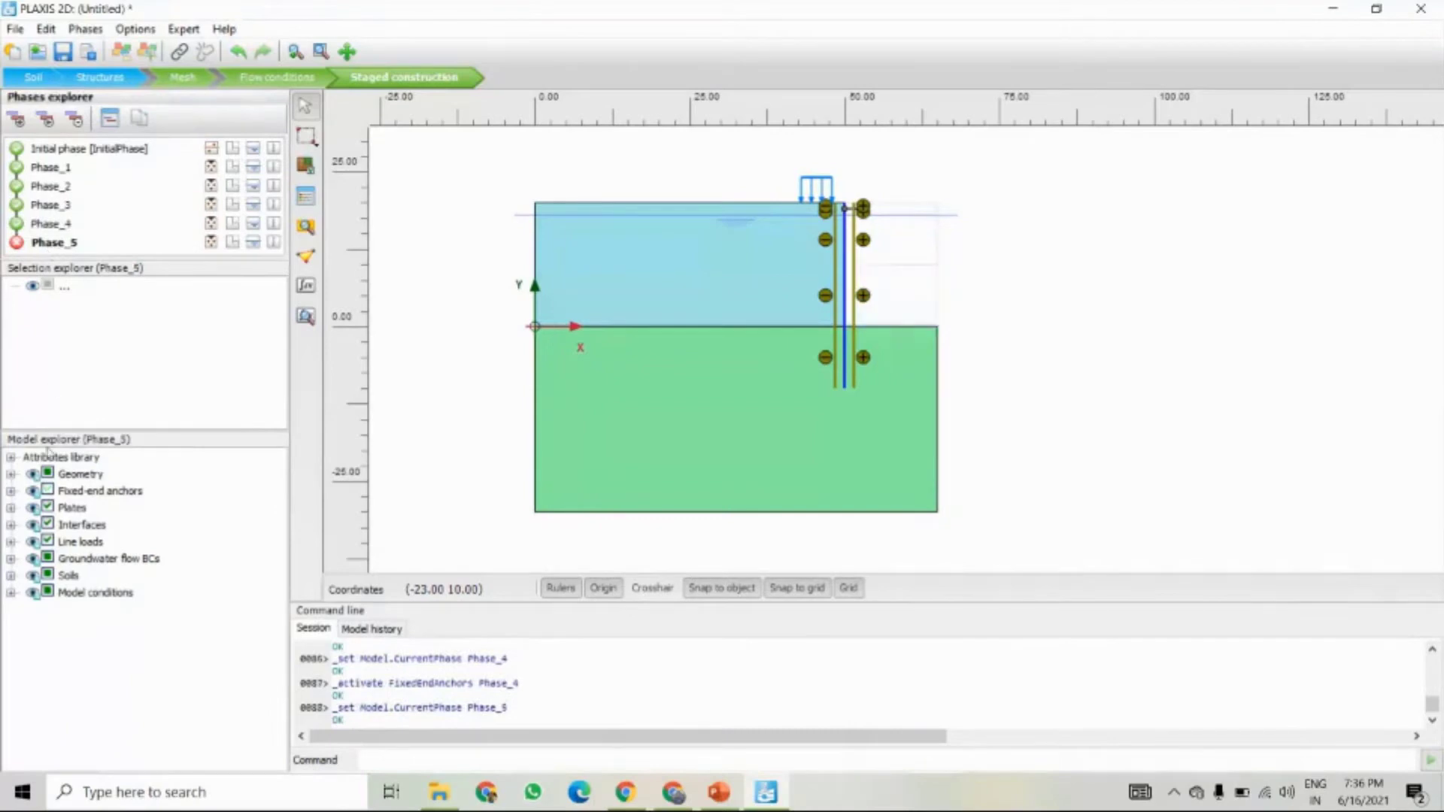
click(48, 492)
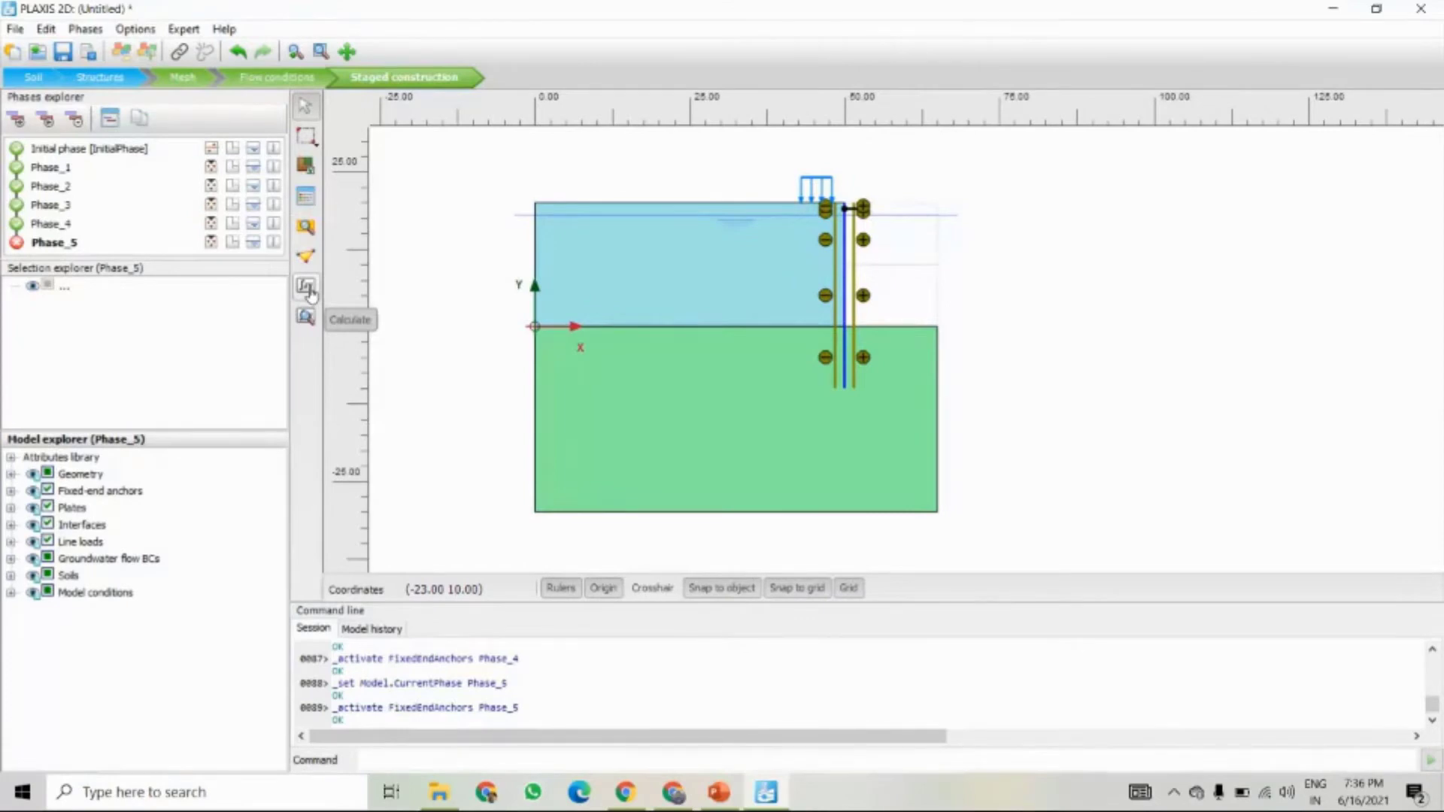
click(307, 288)
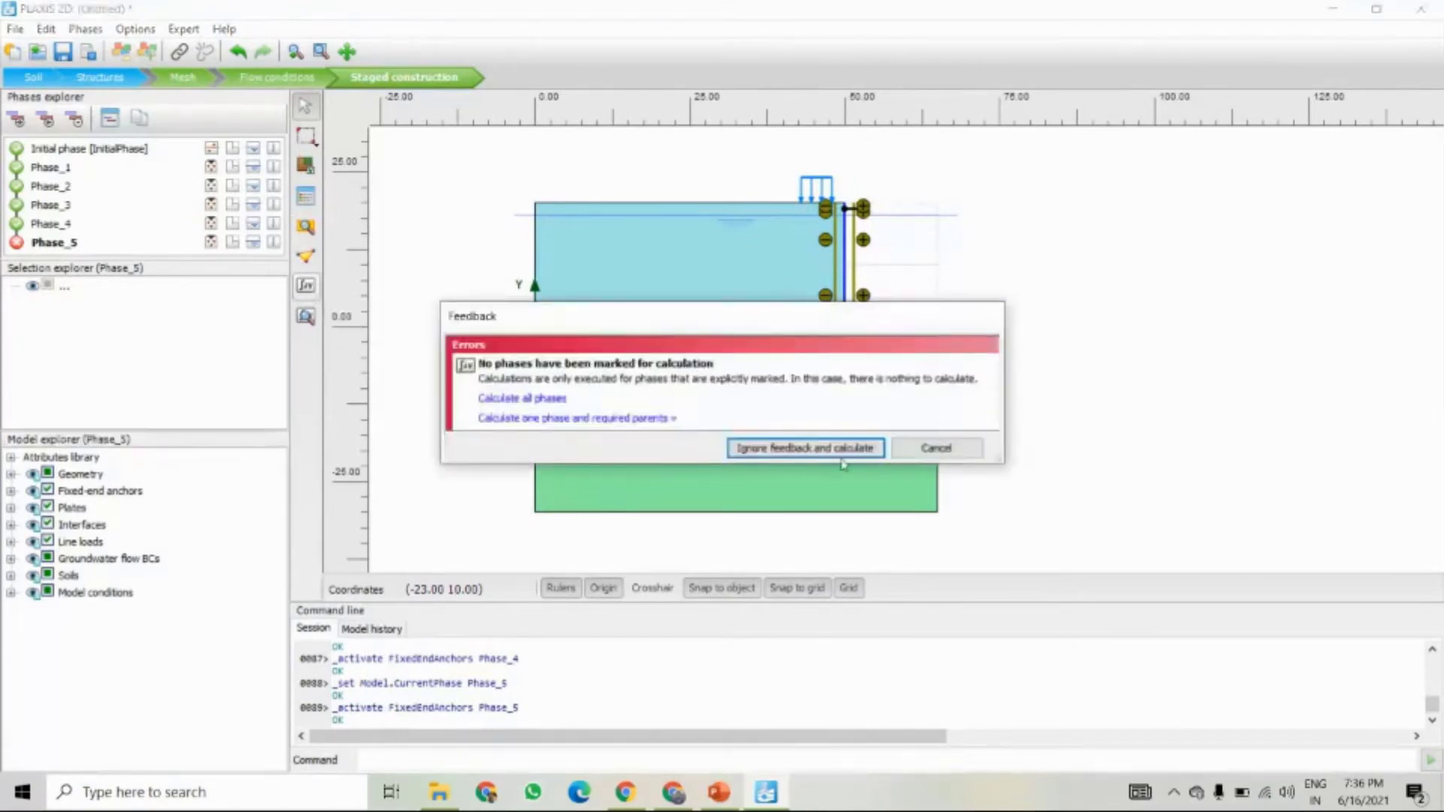
click(522, 398)
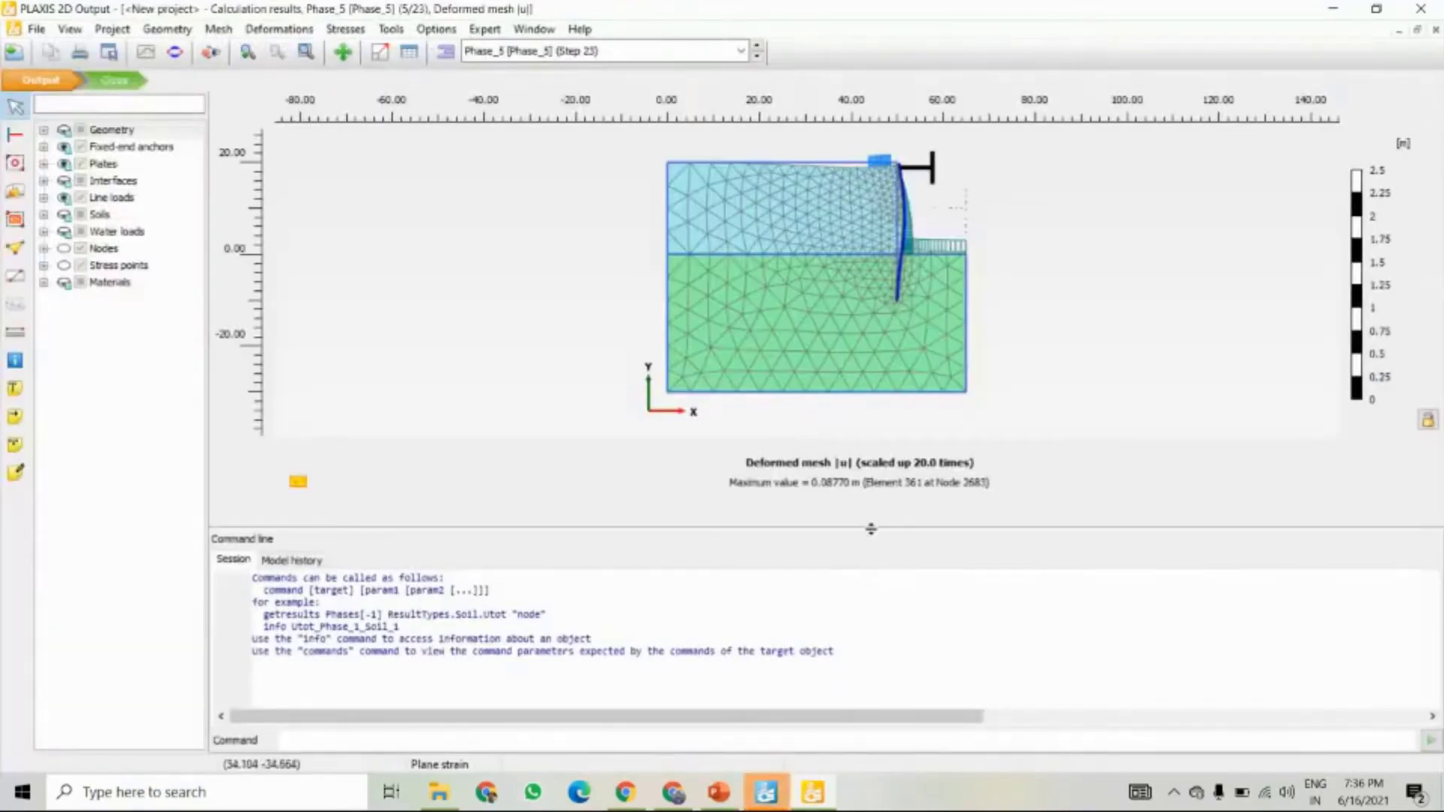
- Display the total displacements |u| of Phase_5 and examine the shading around the wall, strut and excavation base
drag(871, 529, 828, 692)
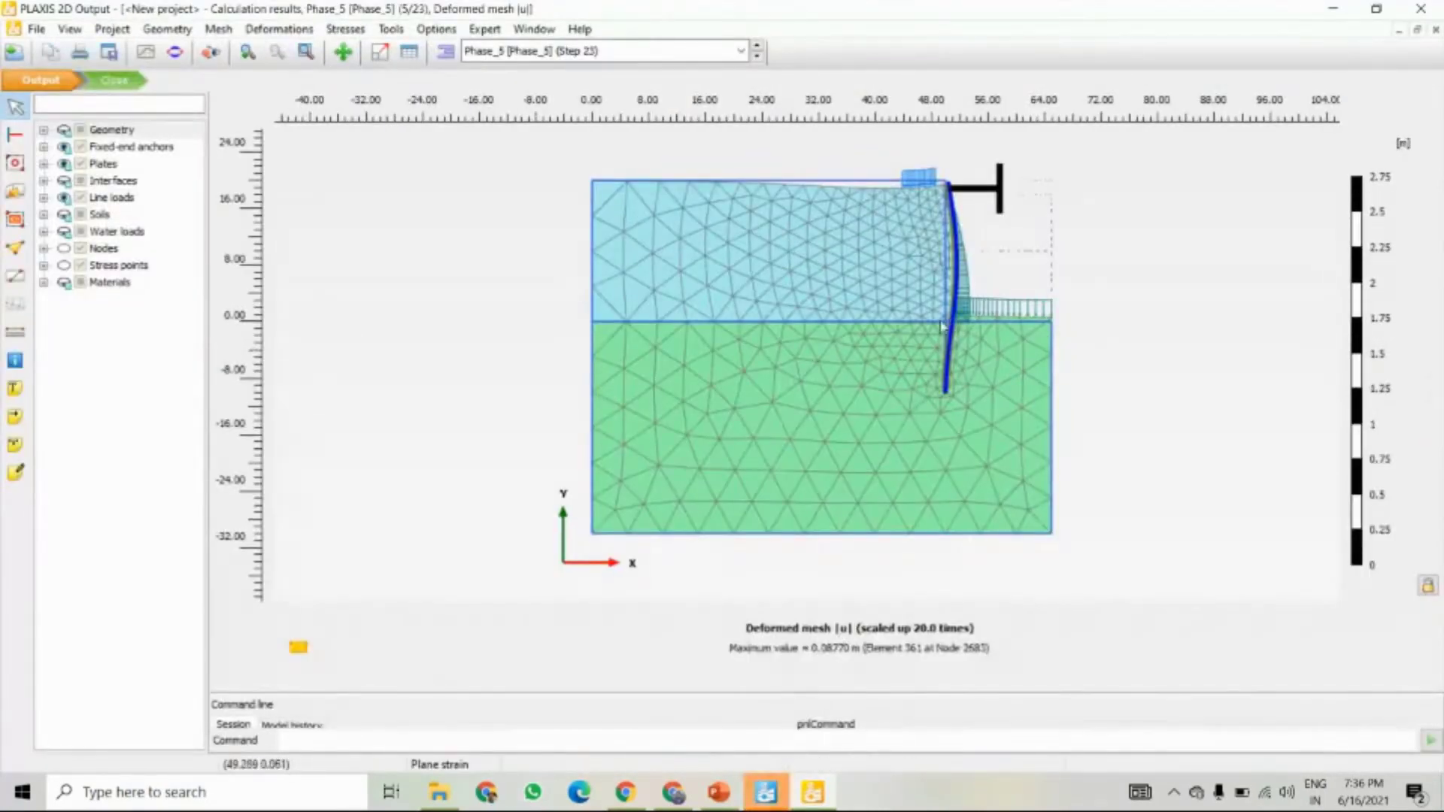
drag(872, 384, 812, 393)
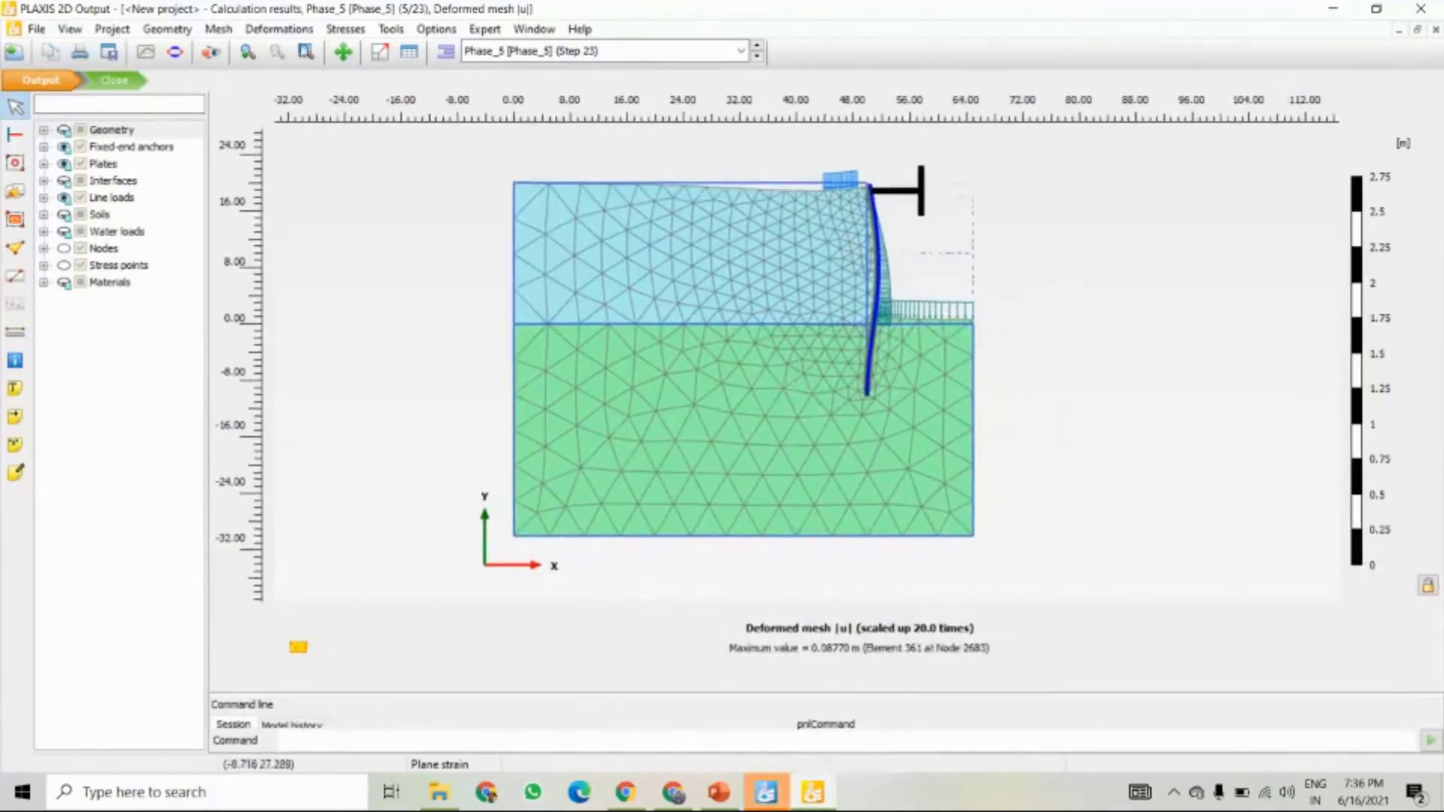
click(265, 30)
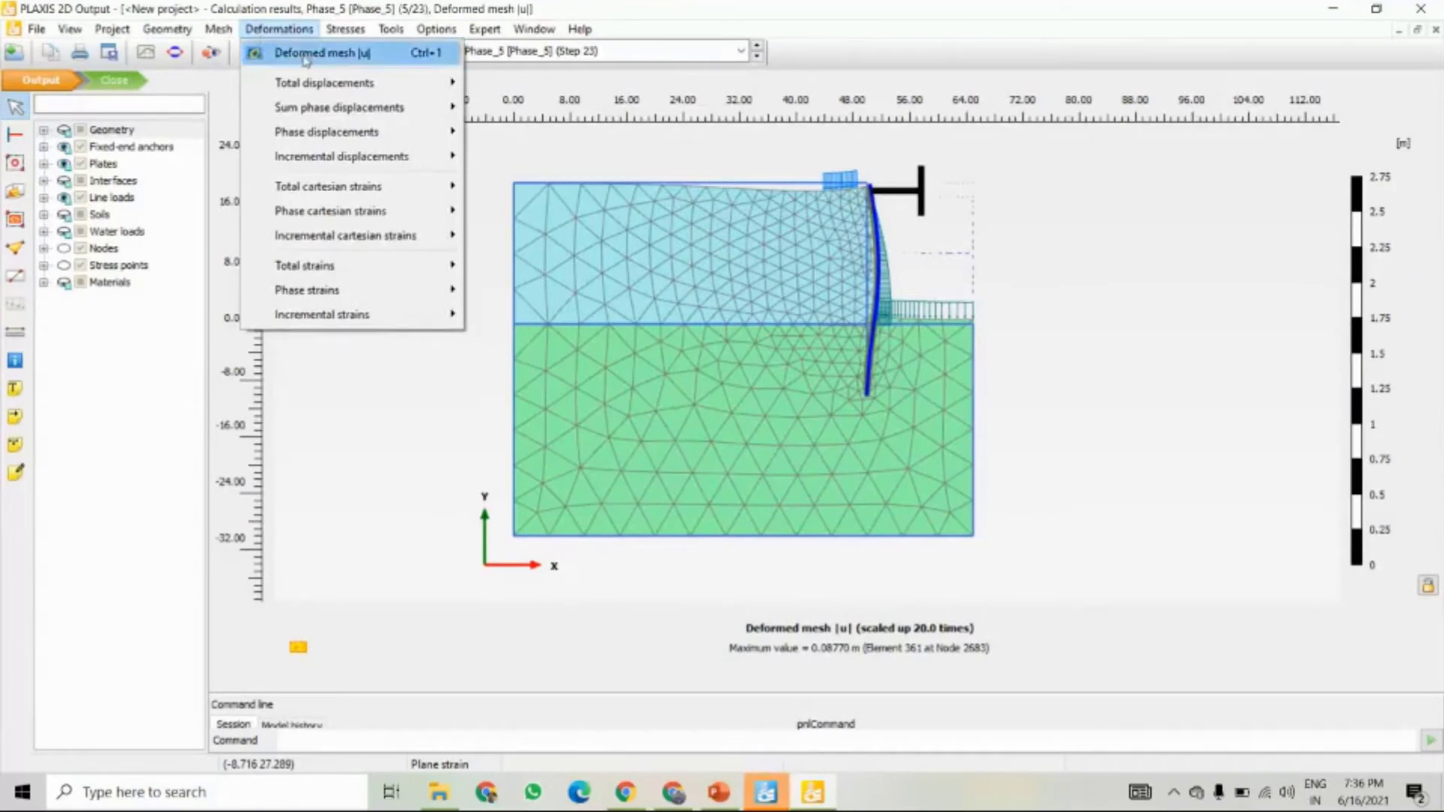
mouse_move(322, 91)
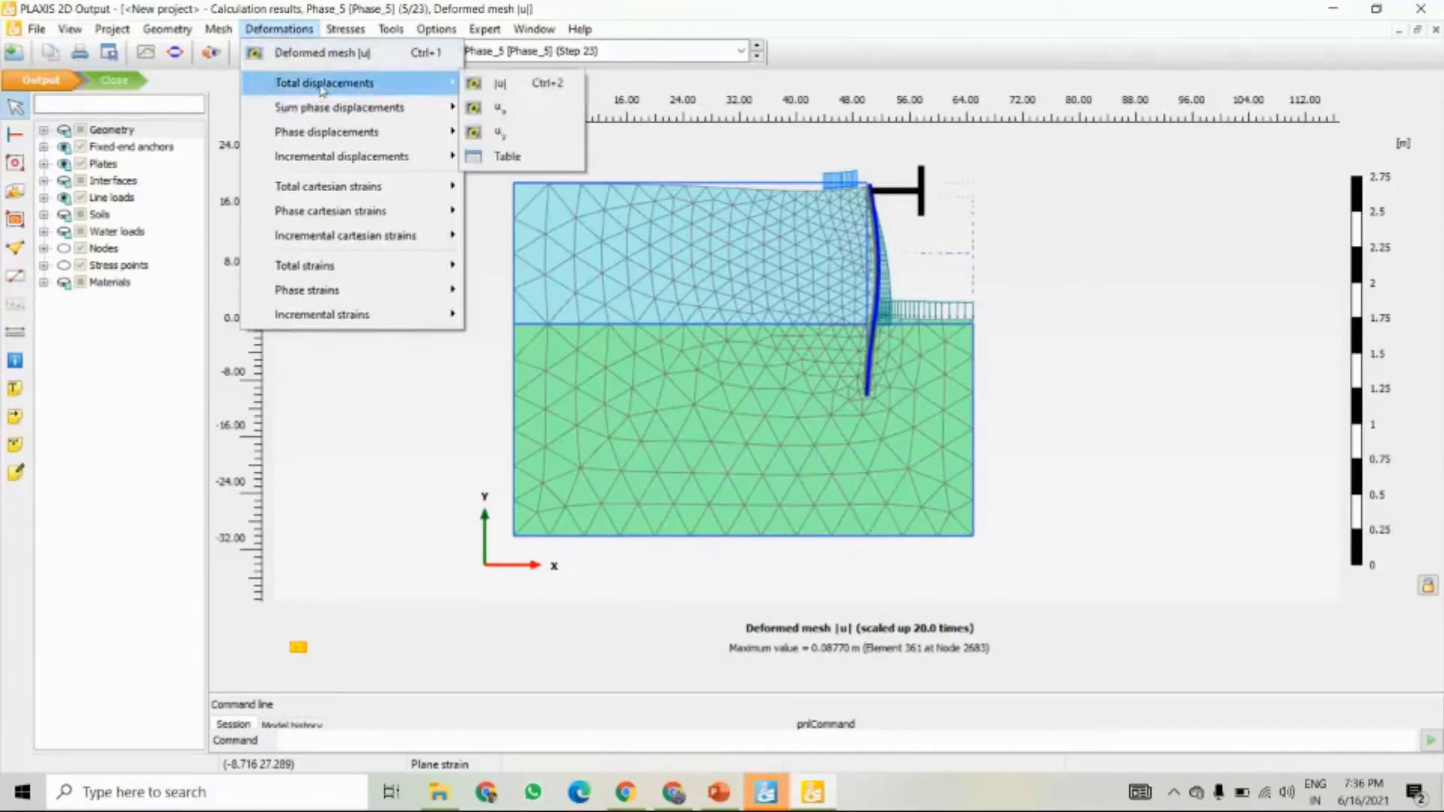
click(493, 84)
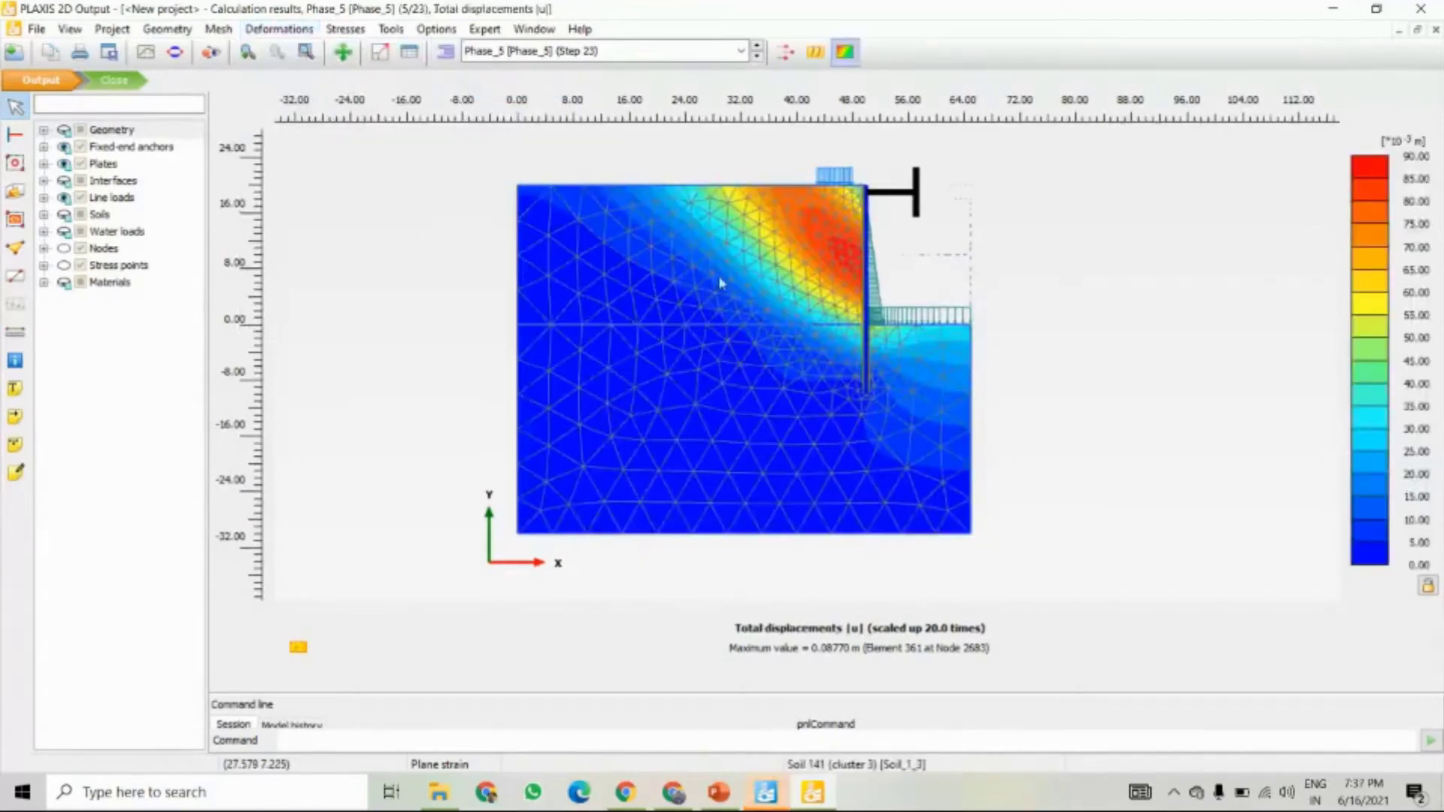
scroll(828, 325, up, 1)
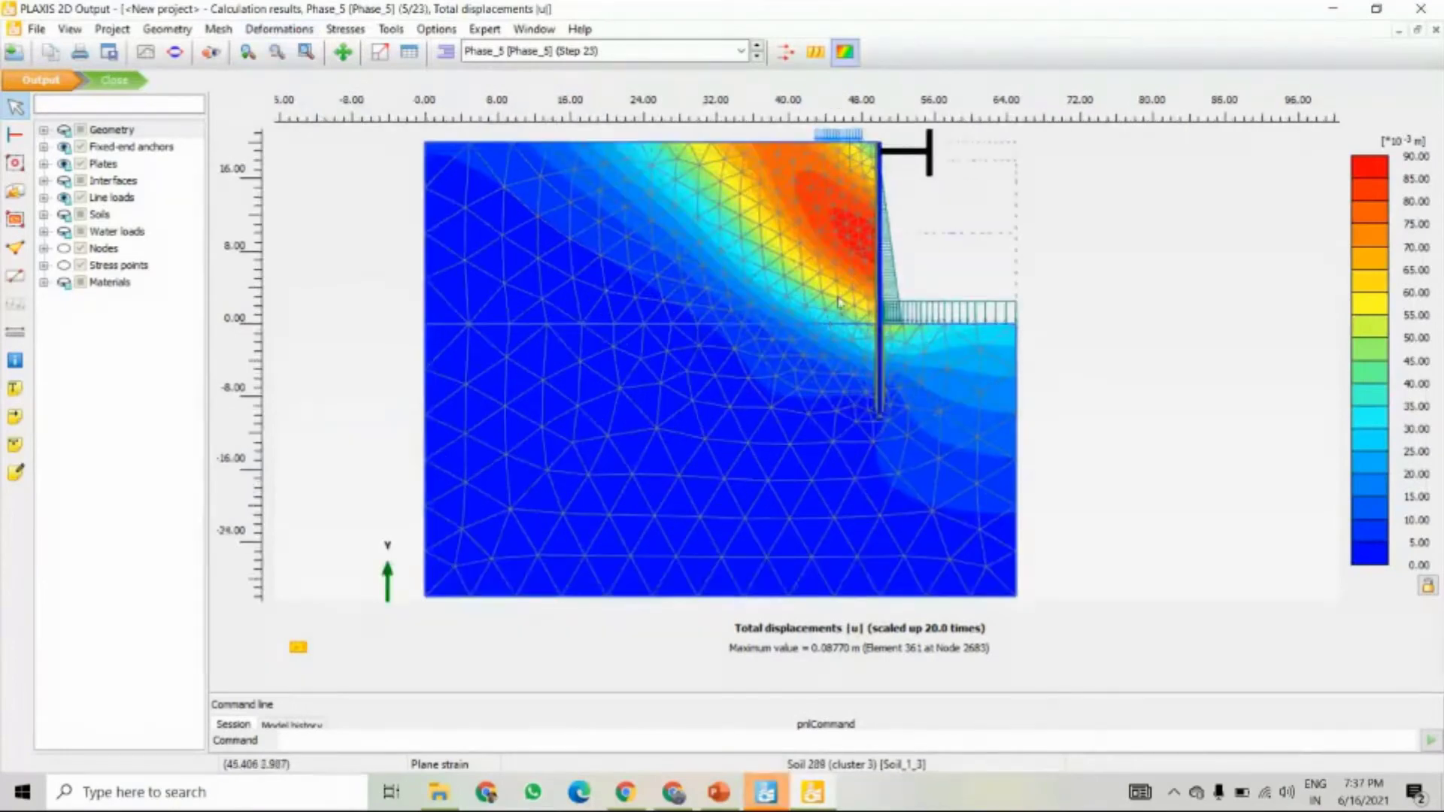
scroll(840, 303, up, 3)
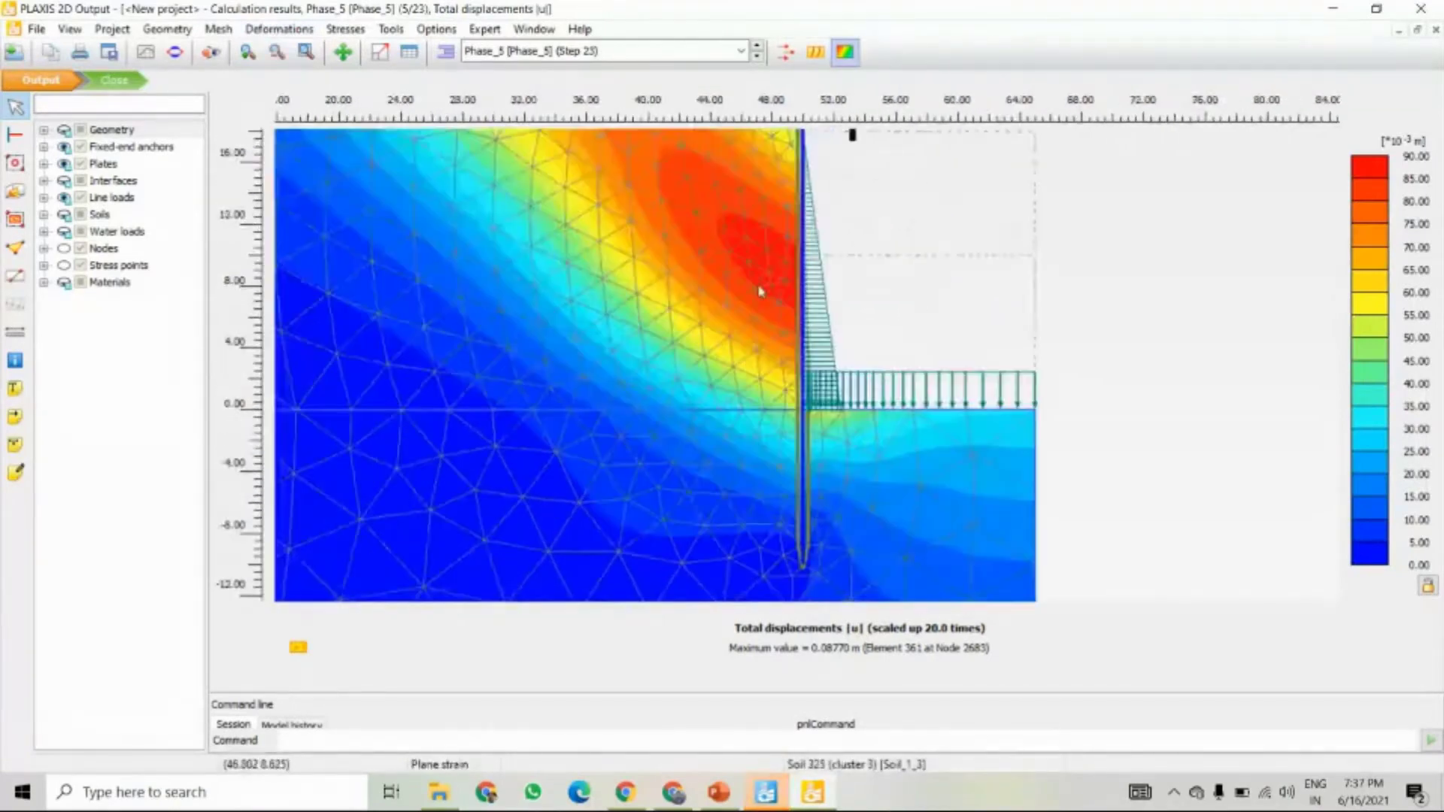
scroll(760, 291, up, 1)
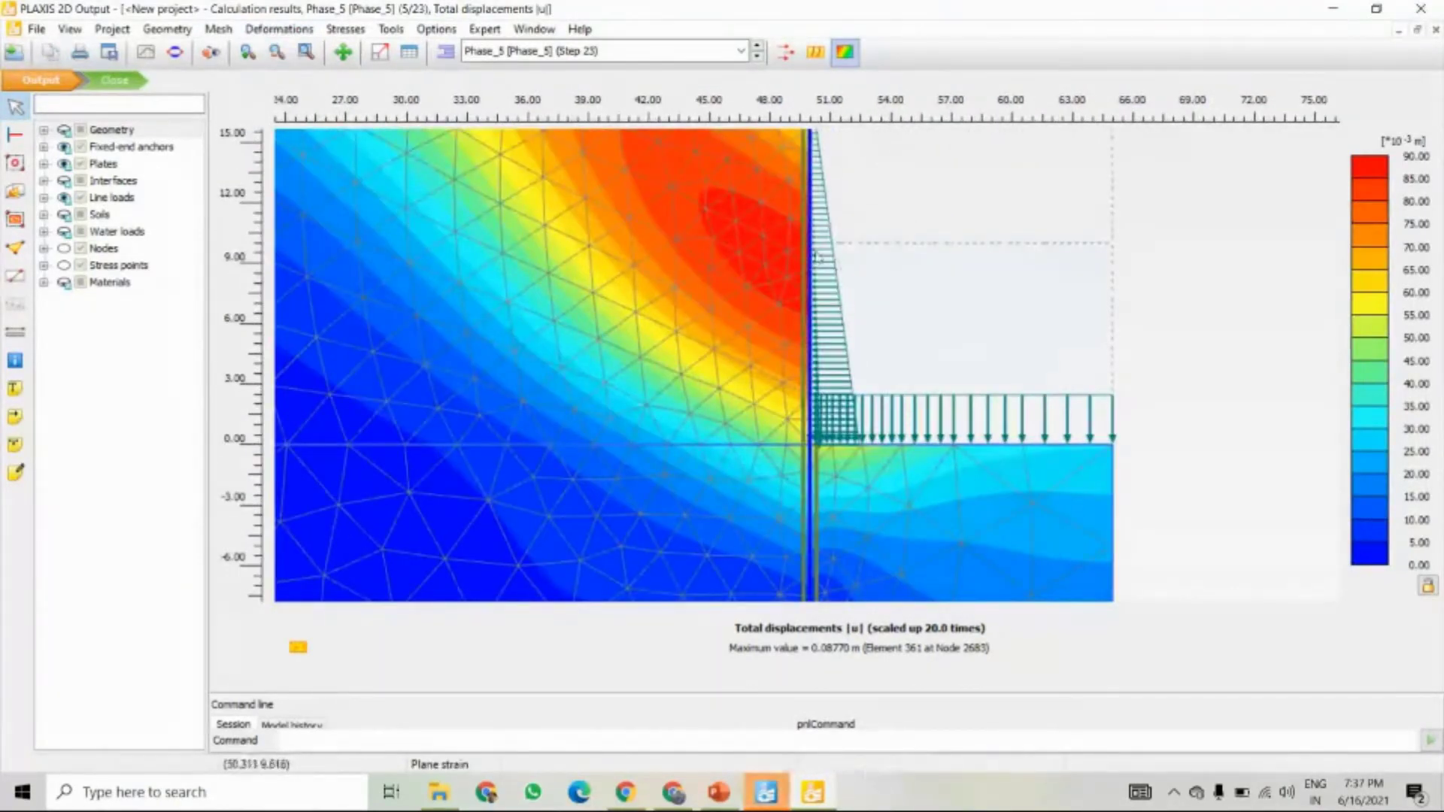
scroll(817, 256, down, 4)
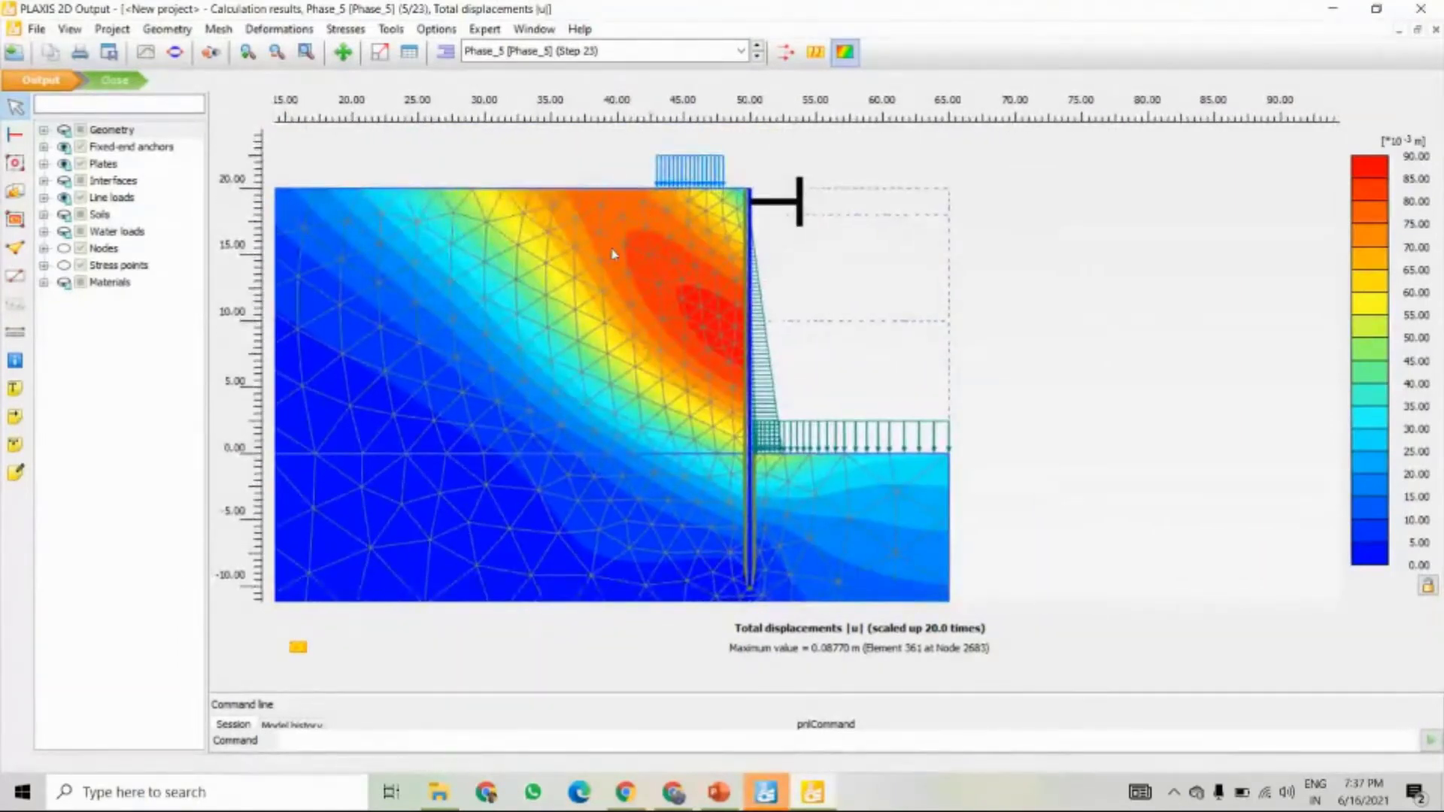
scroll(832, 340, up, 2)
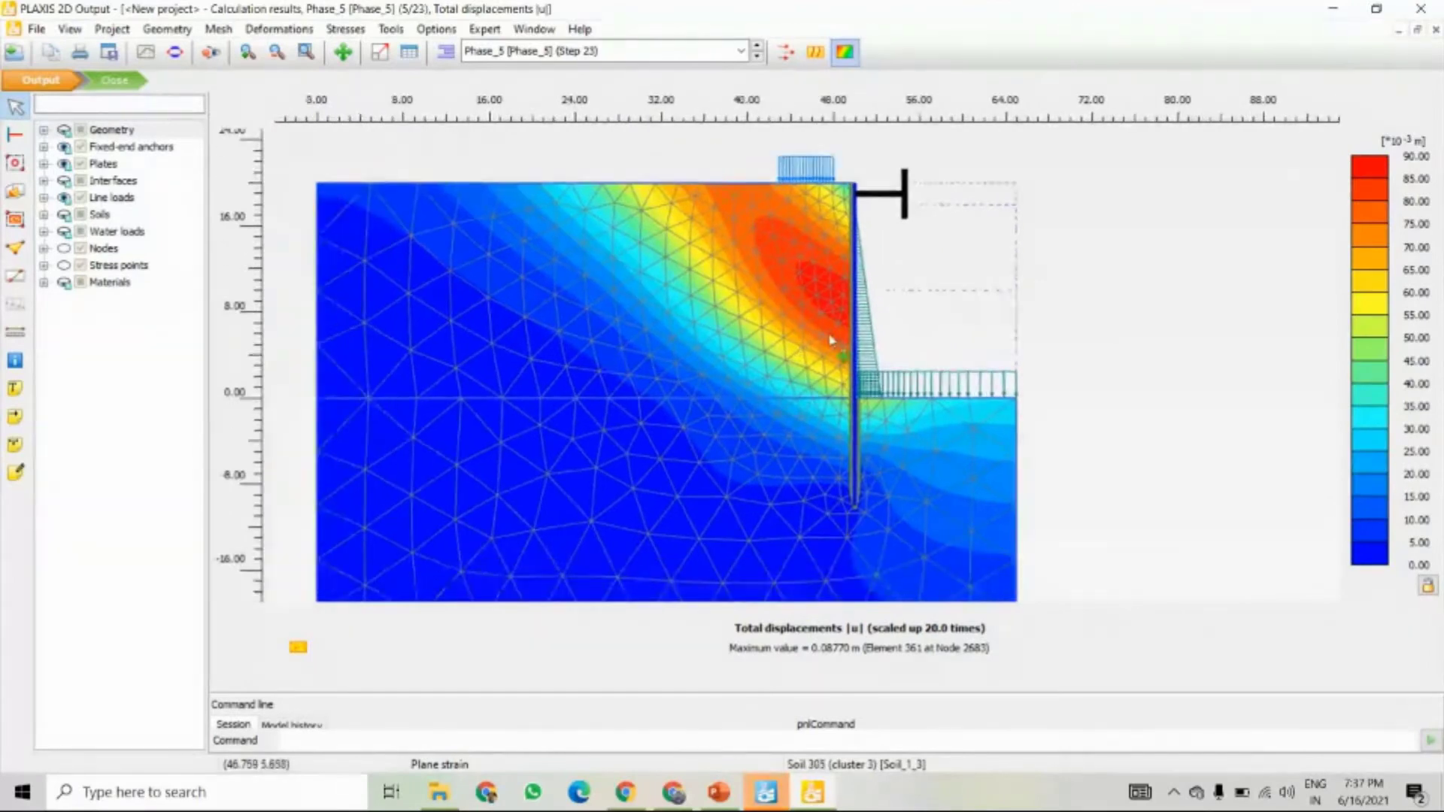
- Display the incremental displacements |Δu| of Phase_5
click(291, 30)
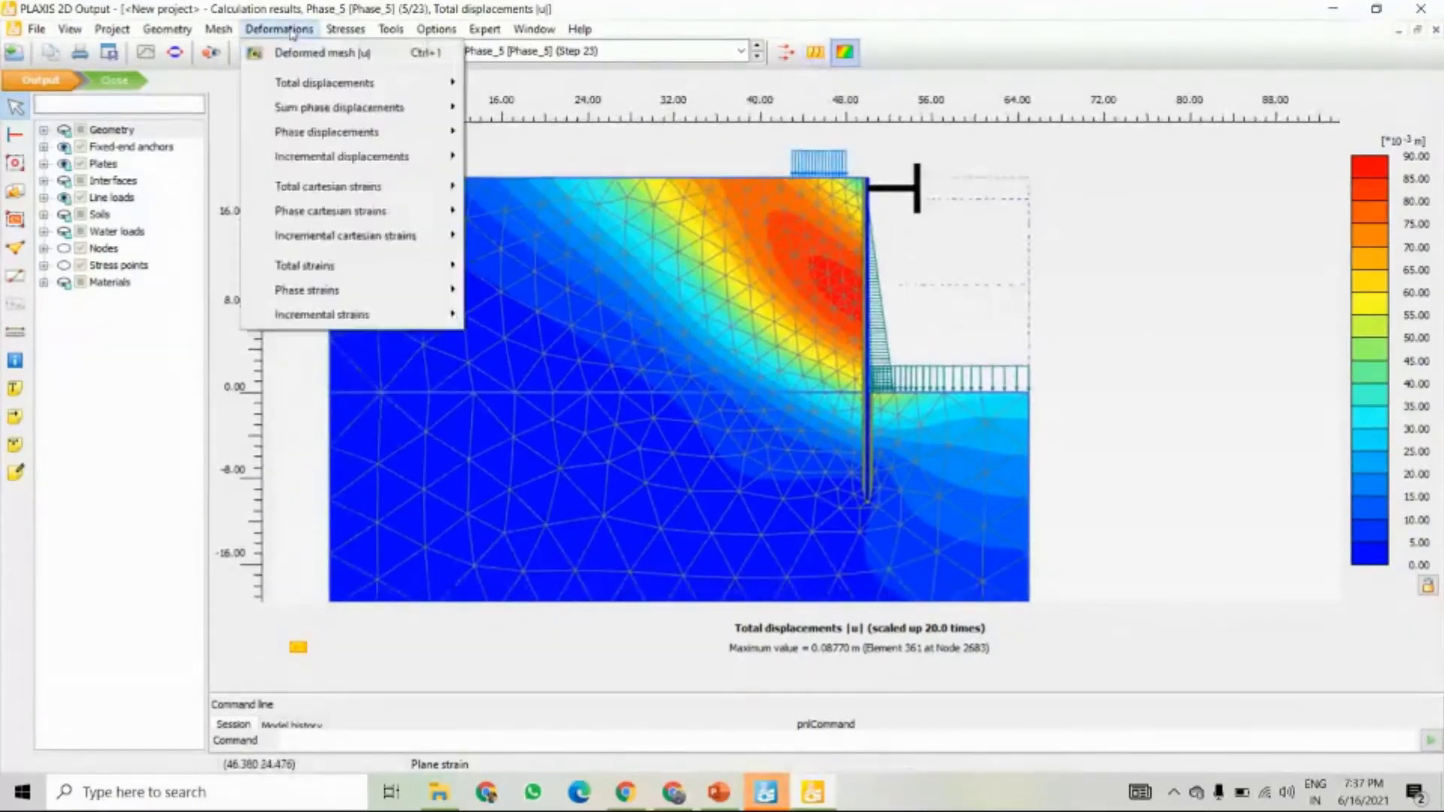
mouse_move(358, 245)
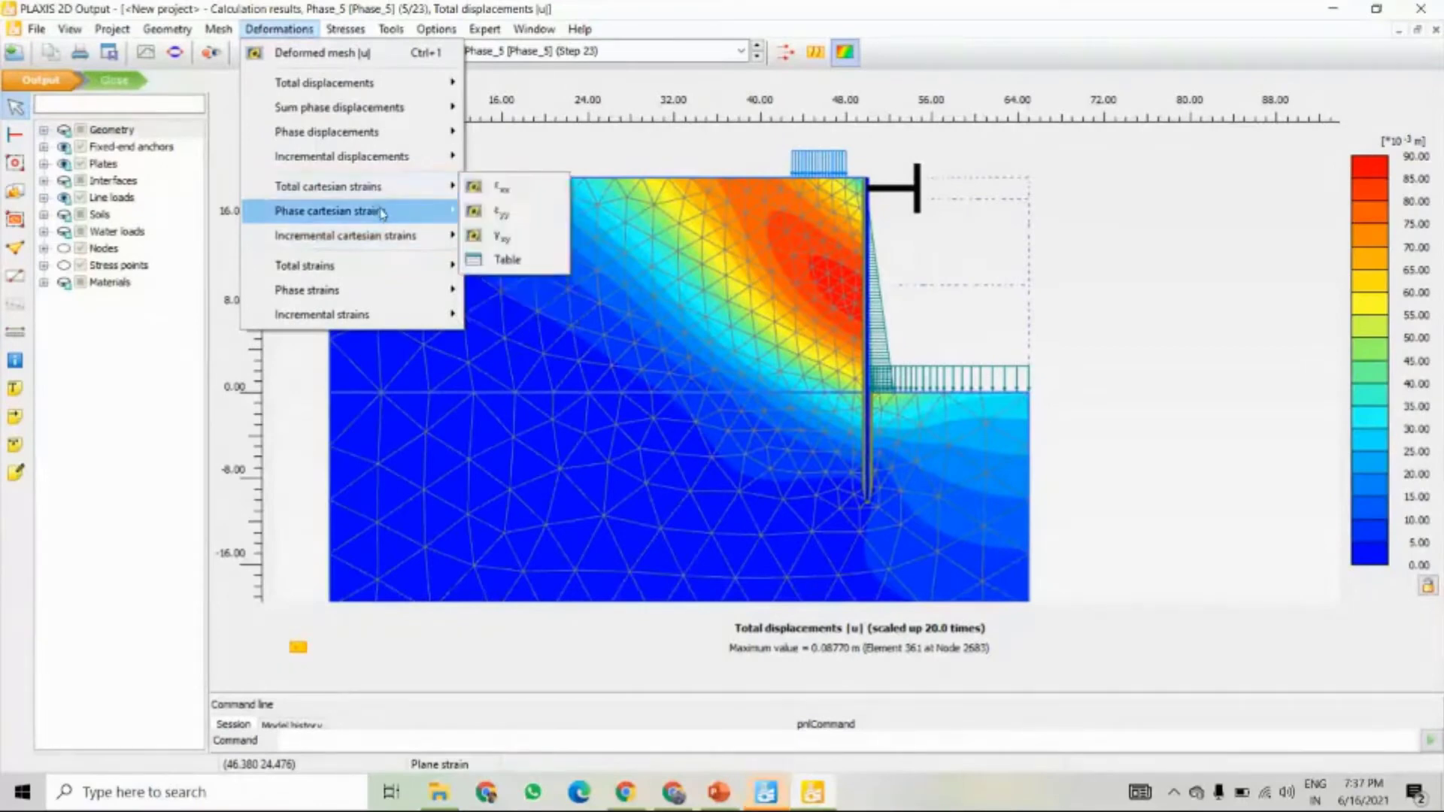
mouse_move(382, 214)
mouse_move(346, 158)
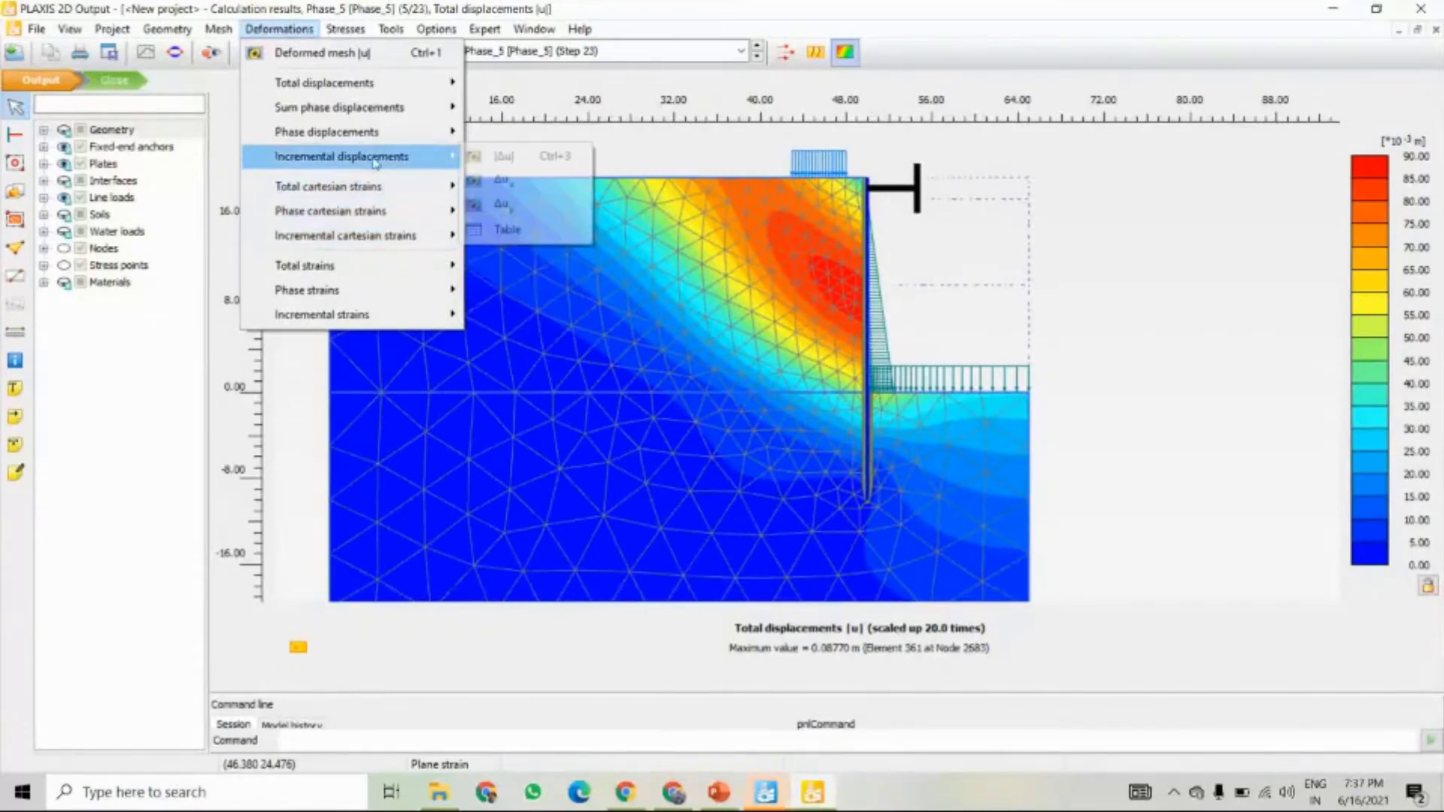
click(502, 156)
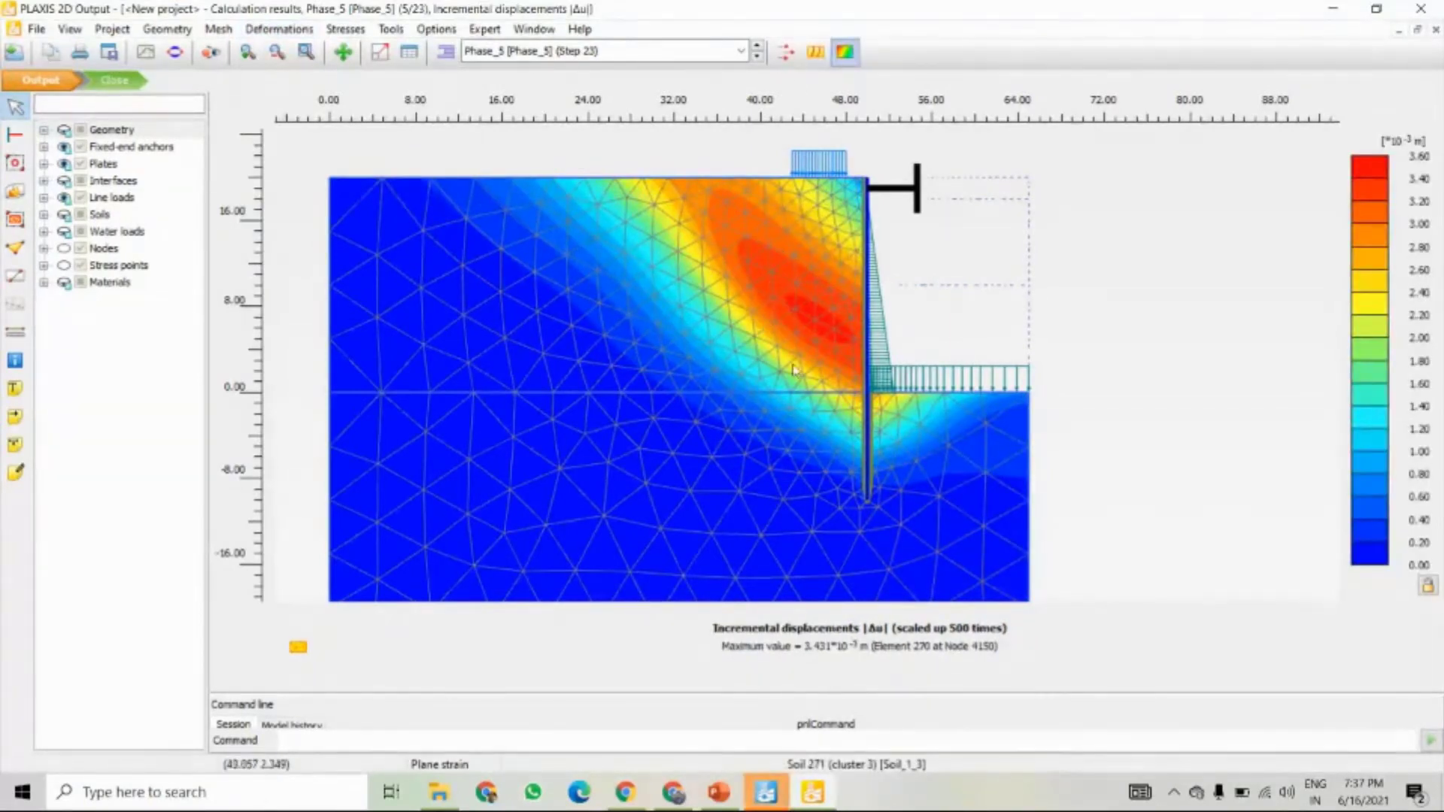
- Show the incremental displacements as contour lines and examine them between the maximum and minimum points
click(815, 52)
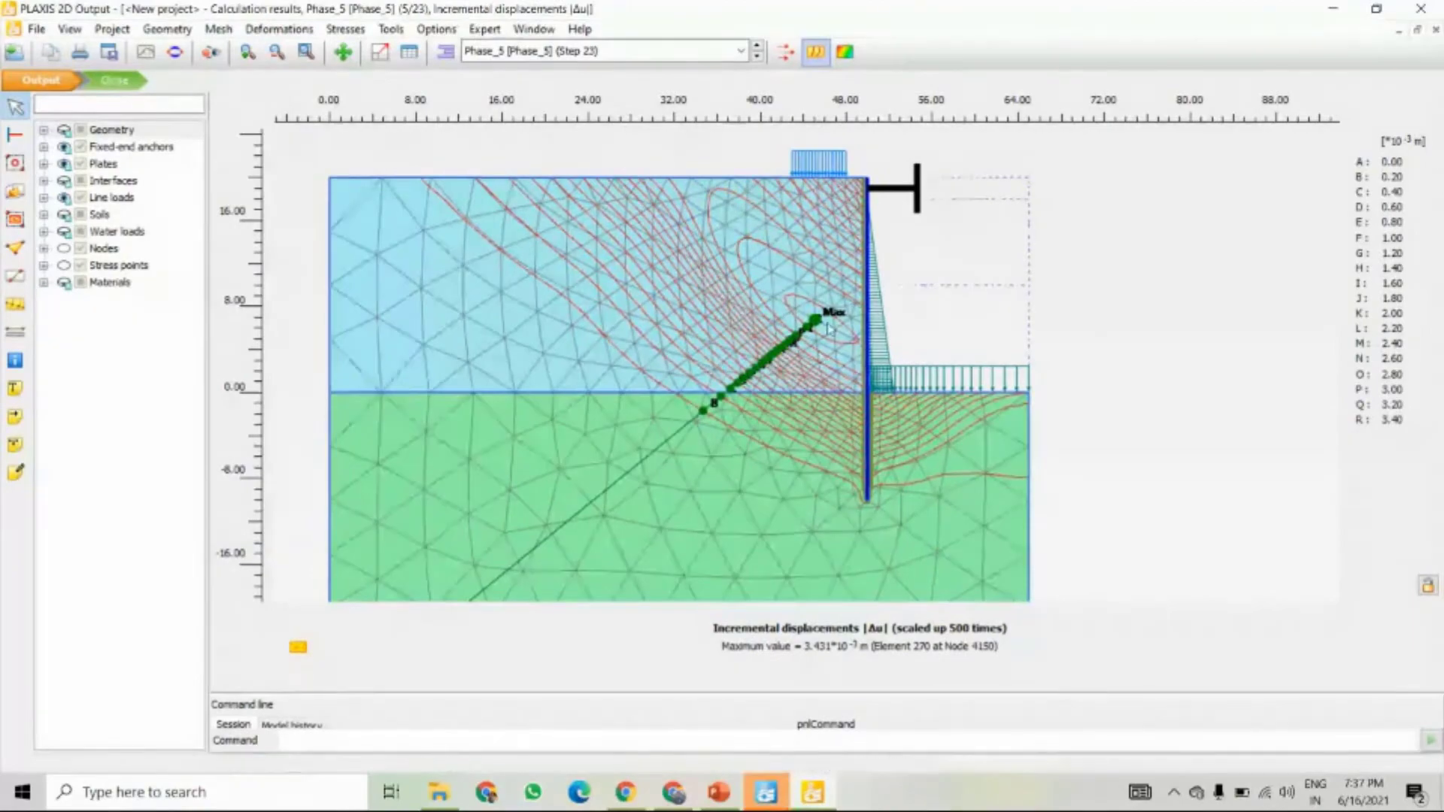
scroll(808, 294, up, 3)
scroll(808, 293, down, 2)
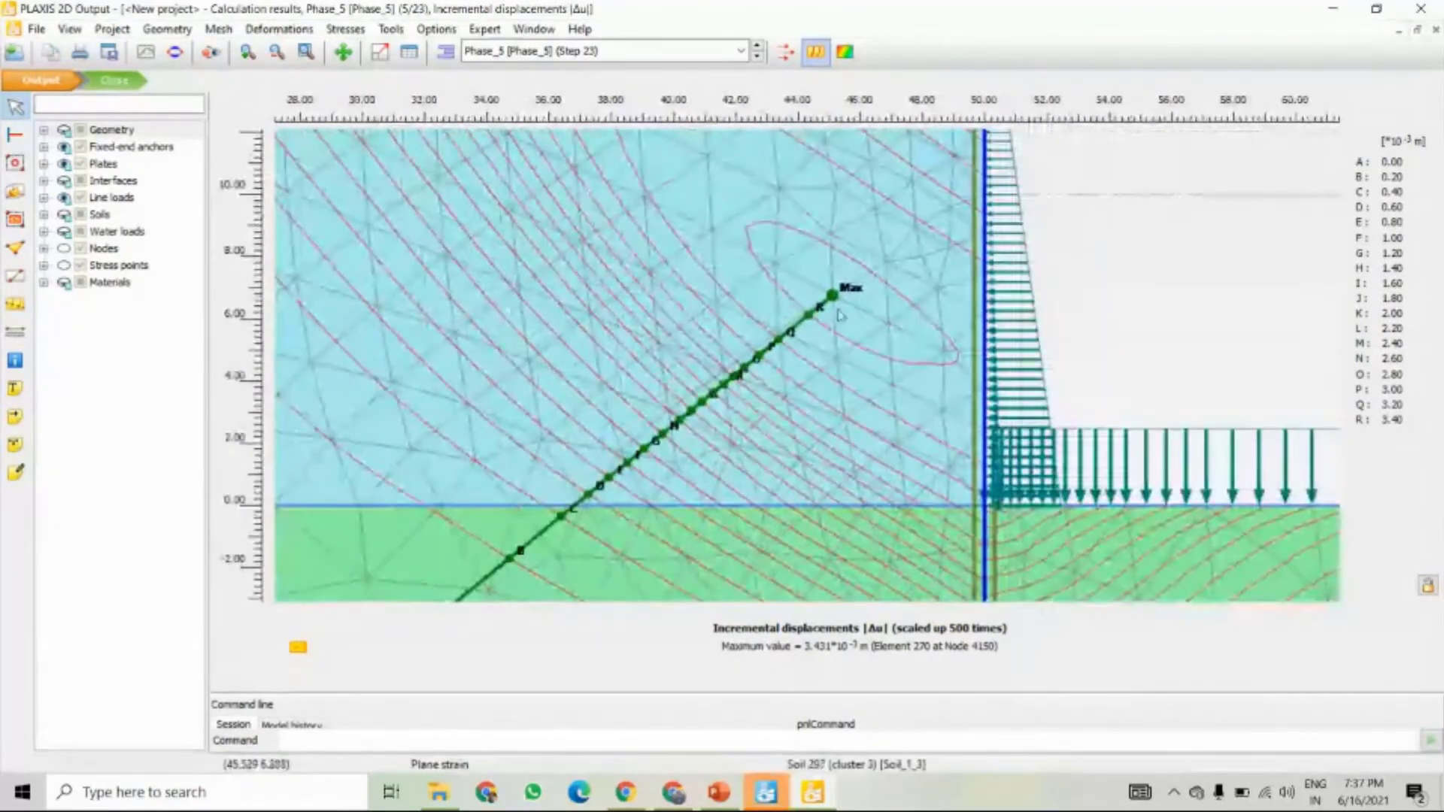
scroll(830, 300, down, 3)
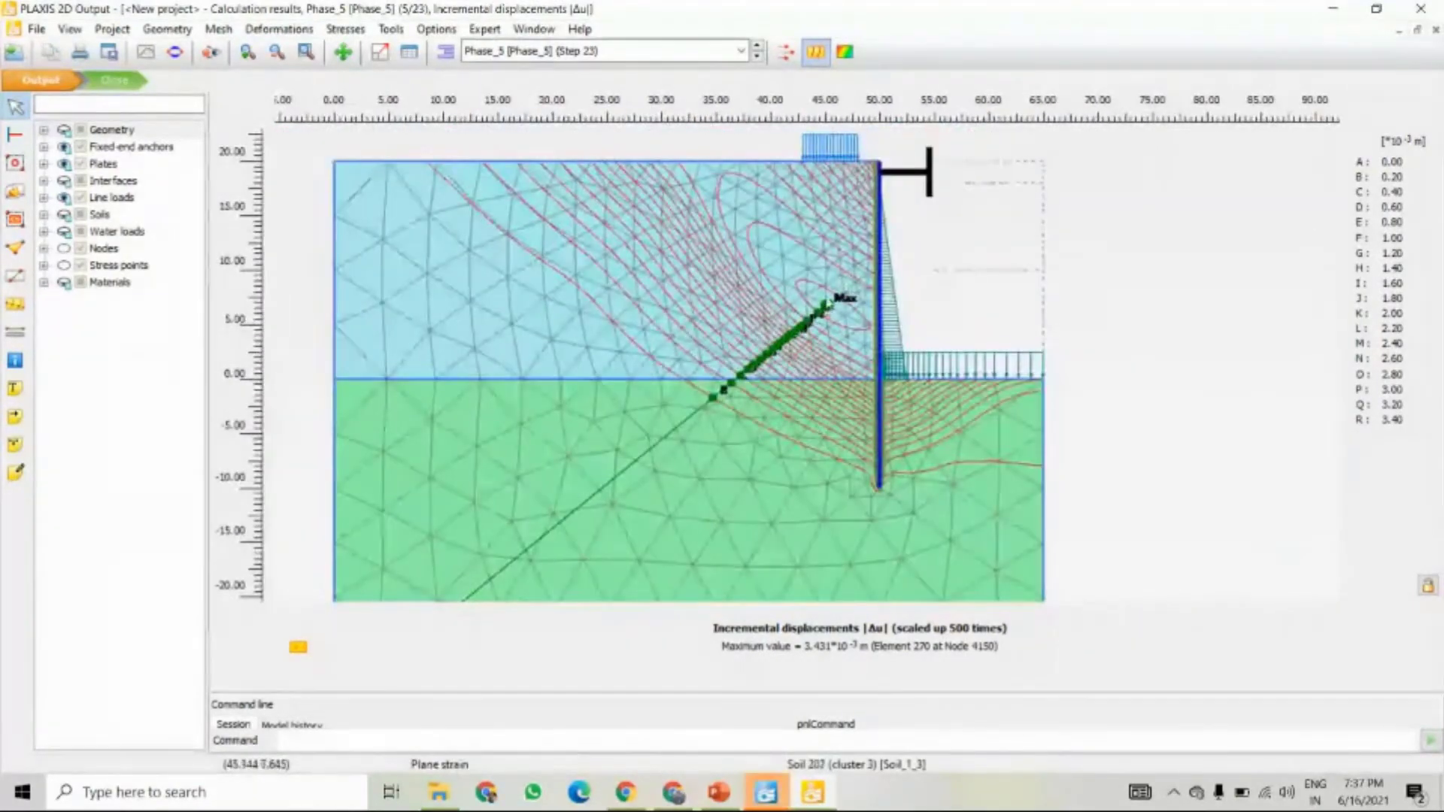
scroll(612, 535, down, 2)
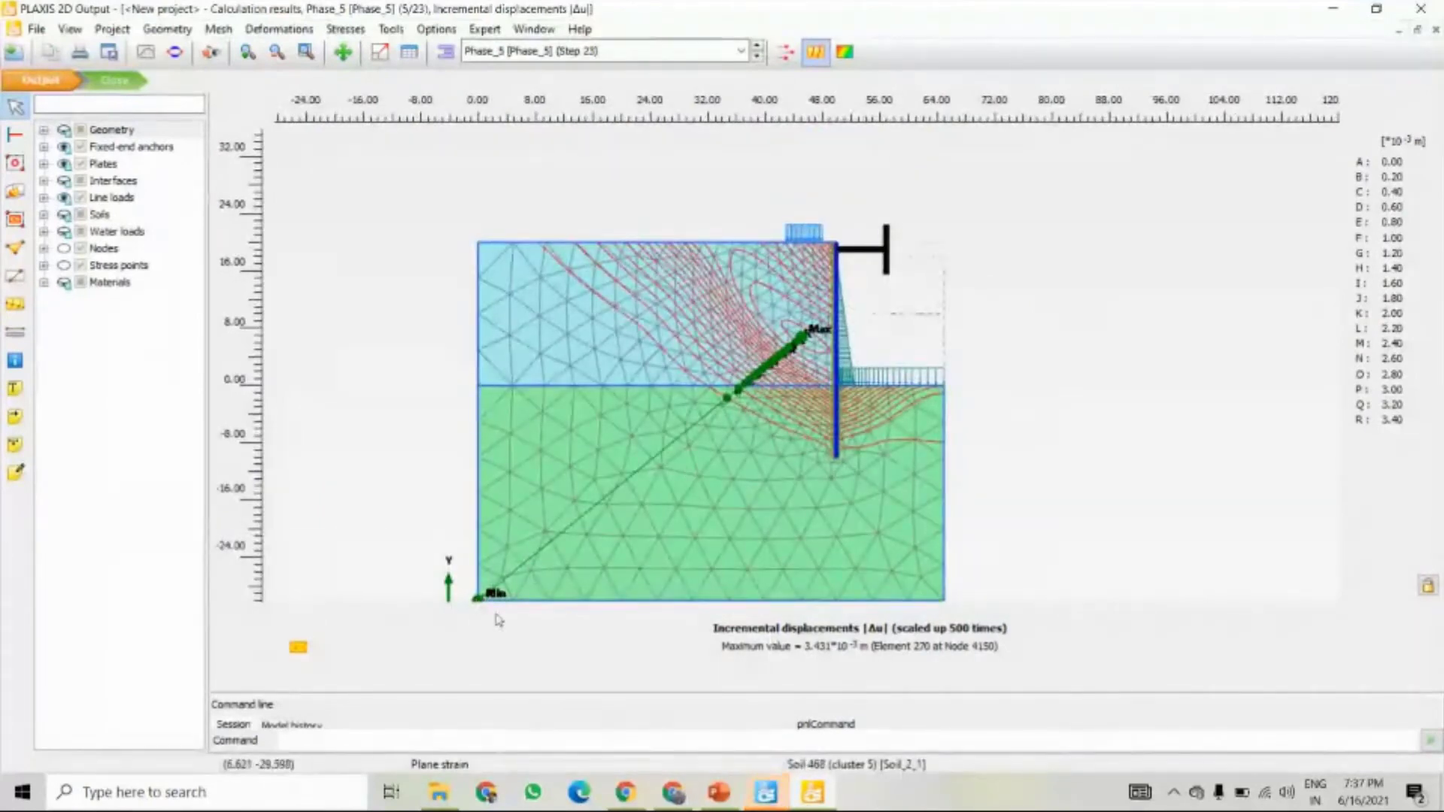
drag(522, 561, 507, 487)
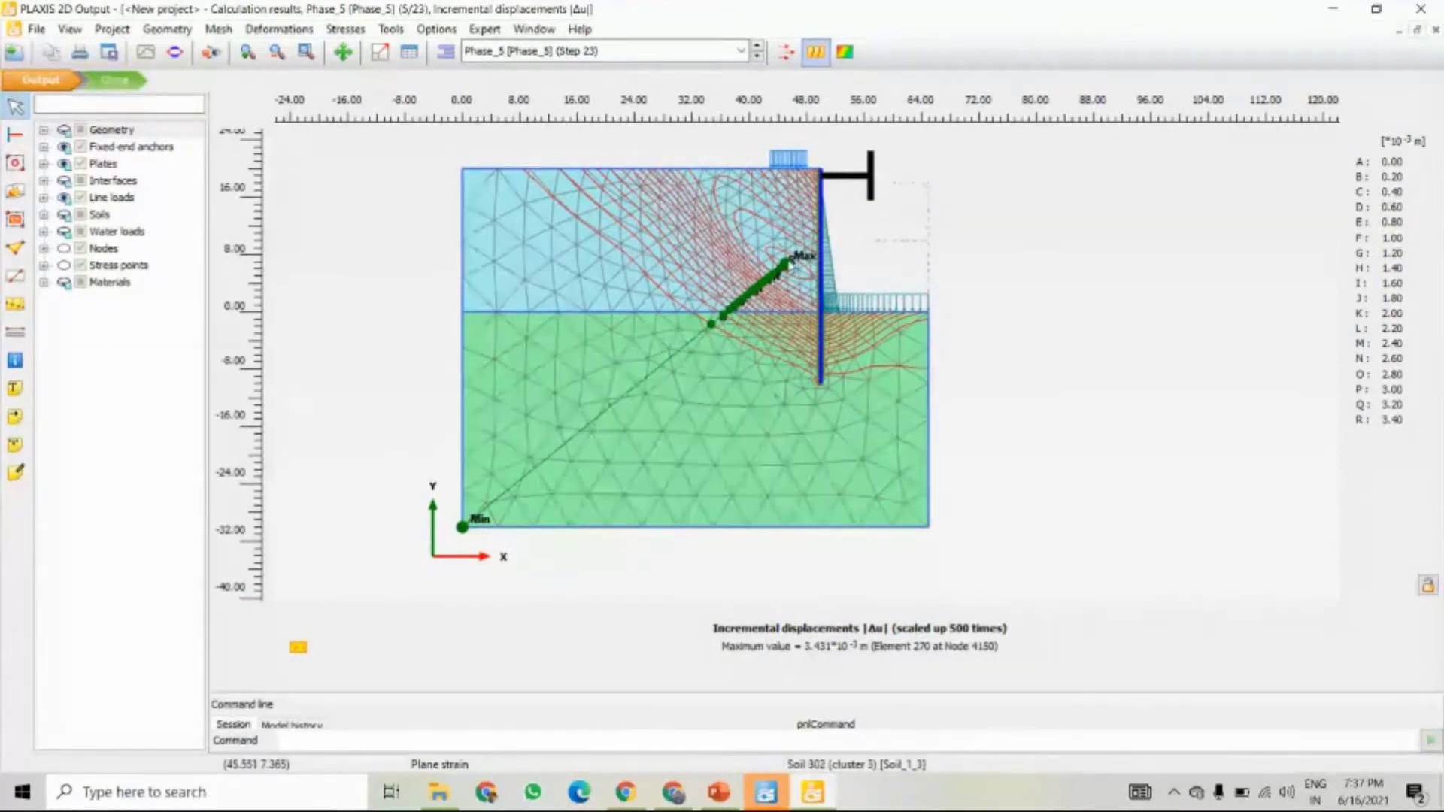
- Display the effective principal stresses of Phase_5 and examine them around the wall and its toe
drag(661, 290, 638, 343)
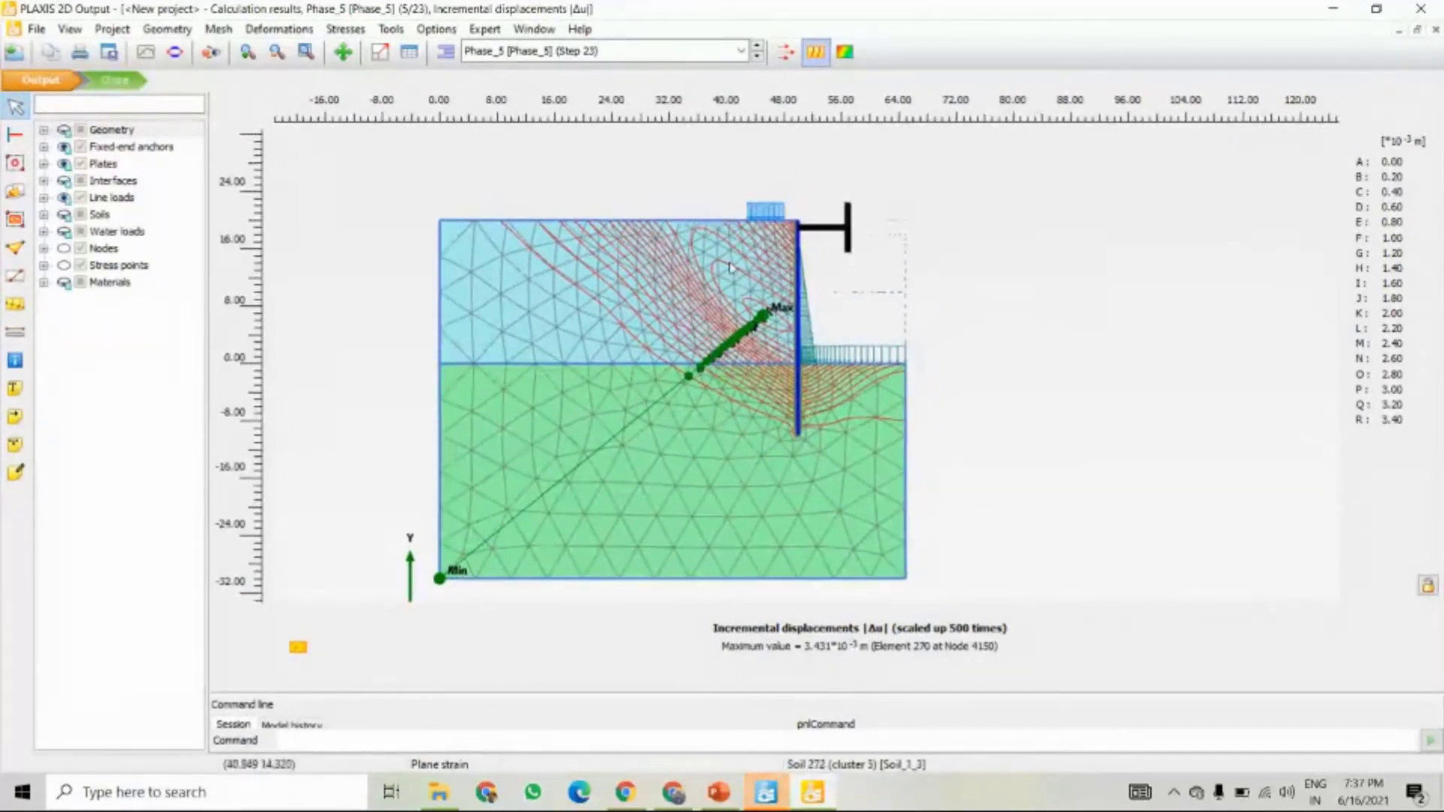
click(346, 29)
mouse_move(390, 111)
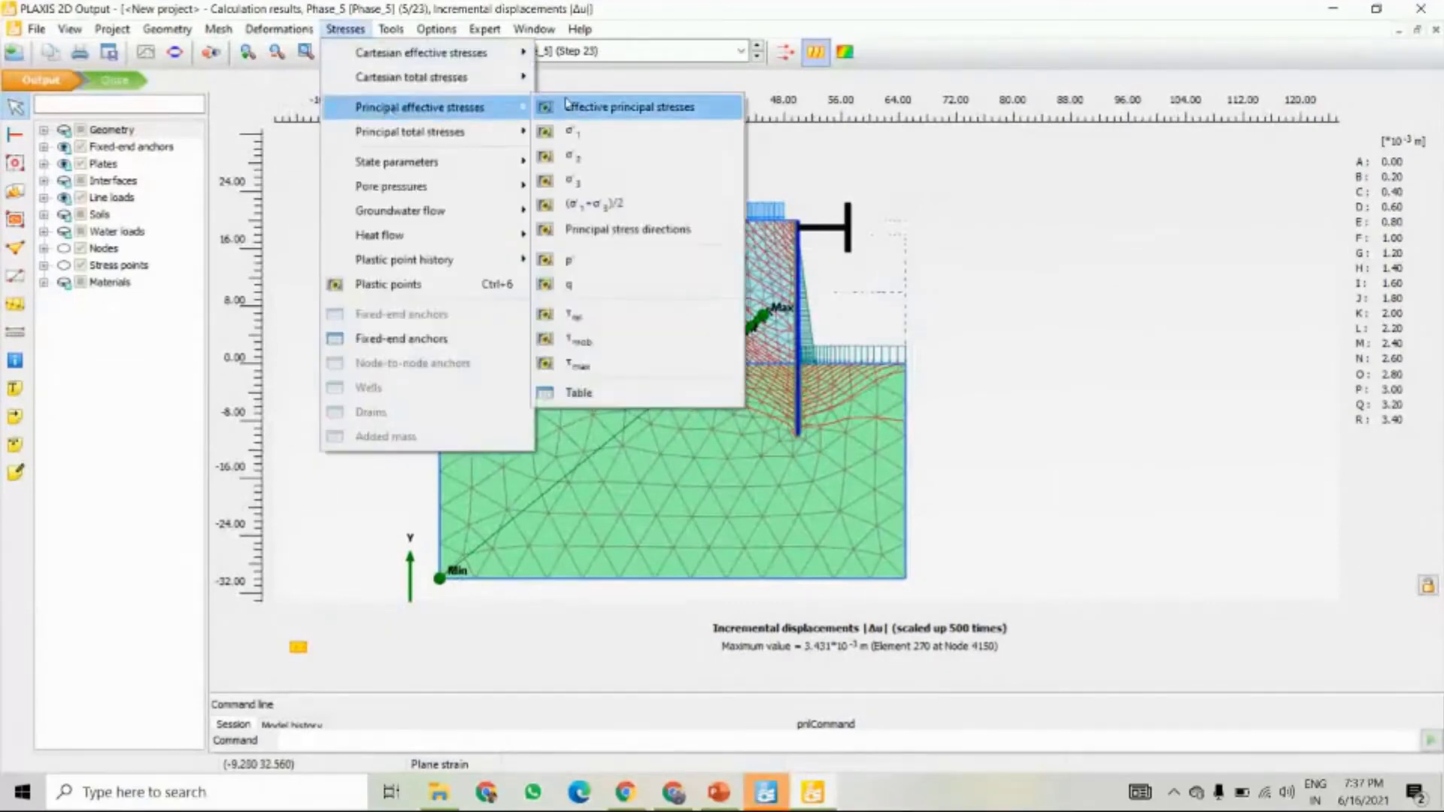
click(594, 108)
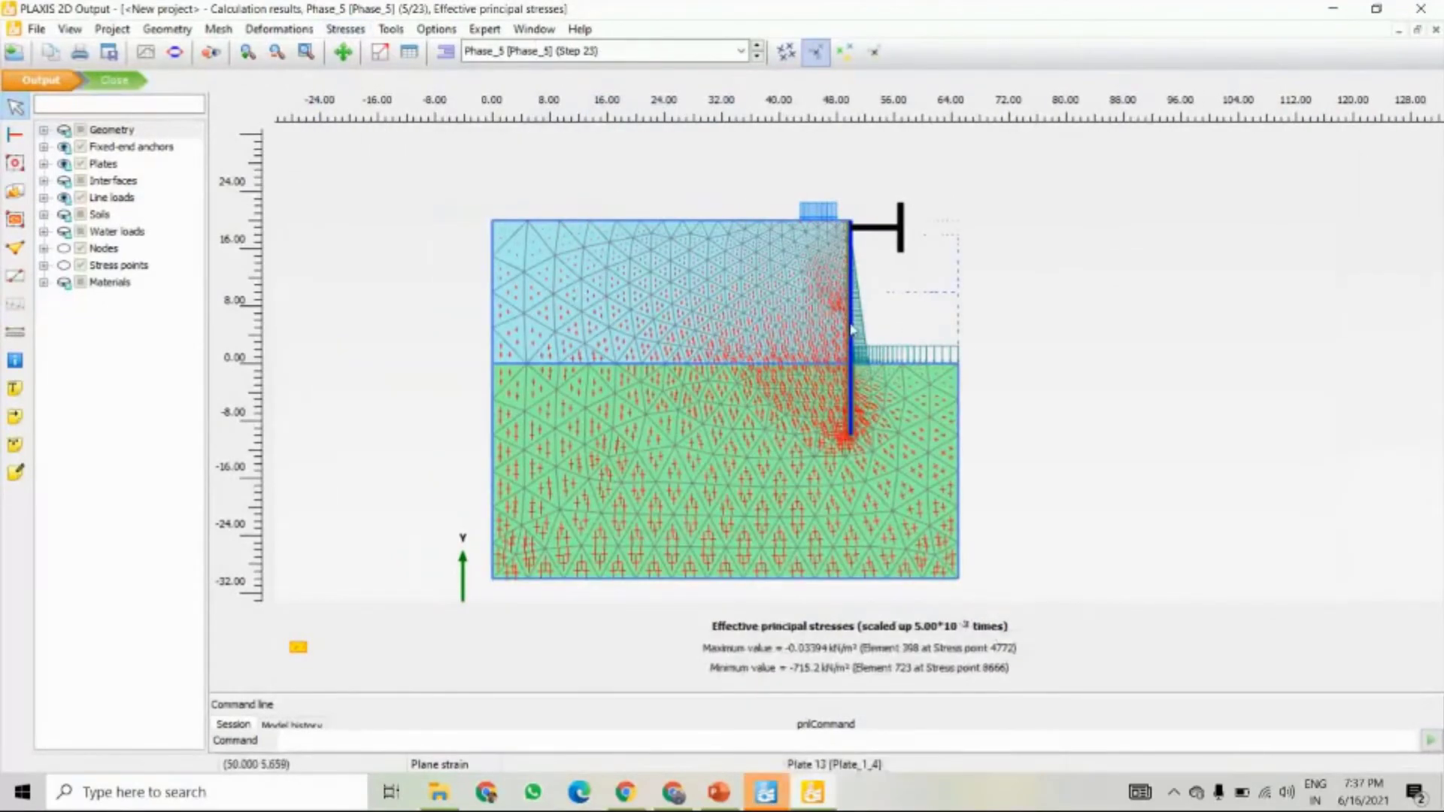
scroll(767, 423, up, 2)
scroll(767, 425, down, 2)
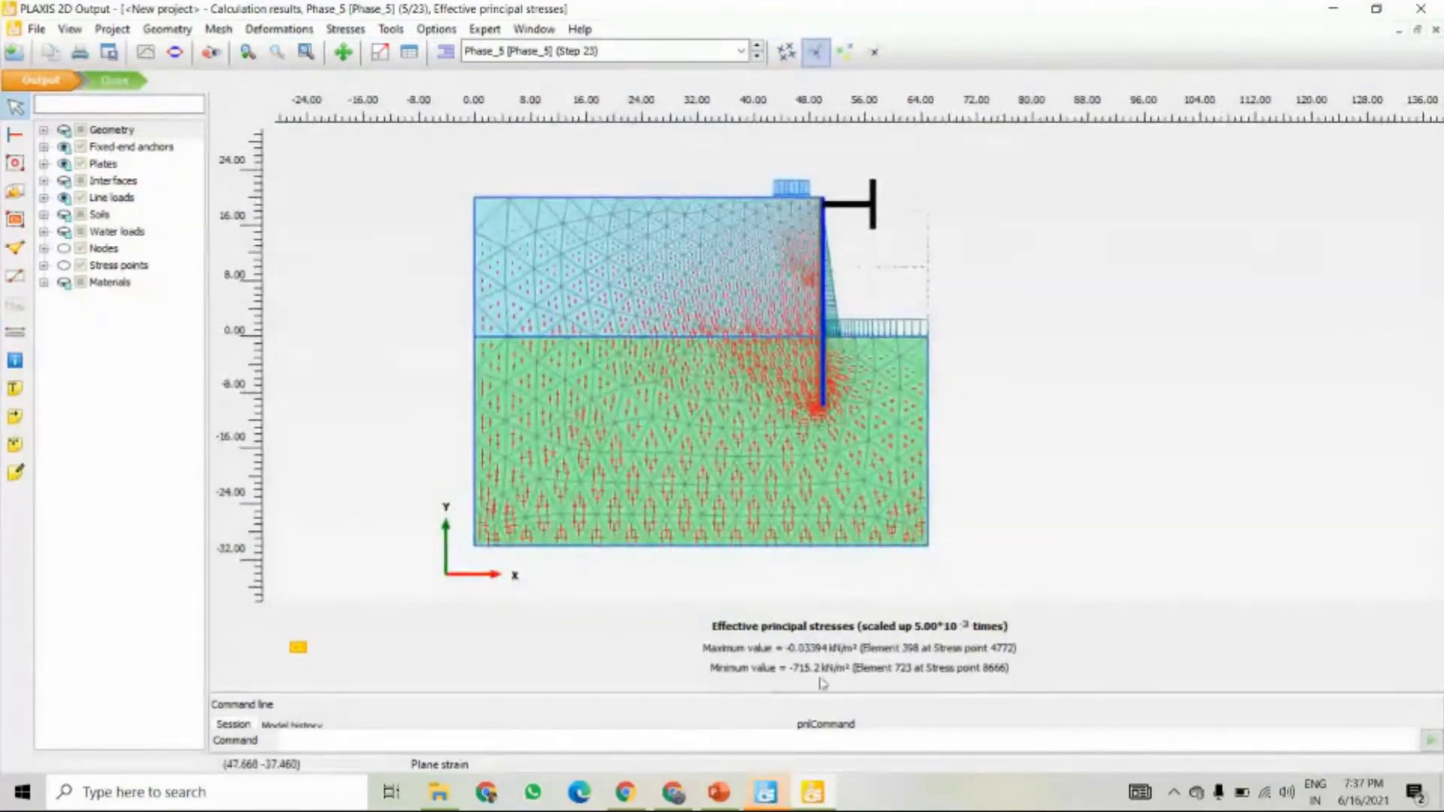
scroll(760, 371, up, 2)
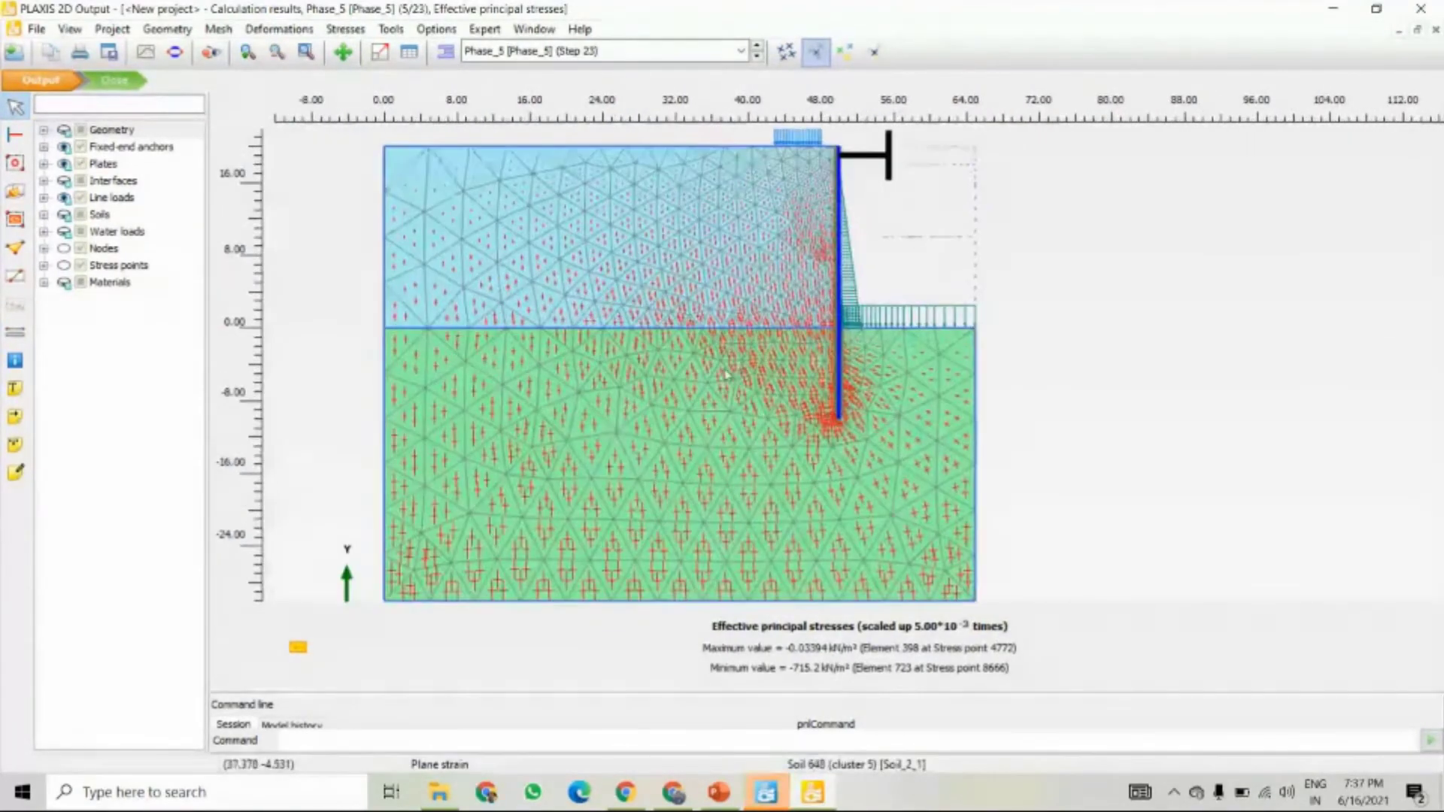
drag(726, 375, 744, 376)
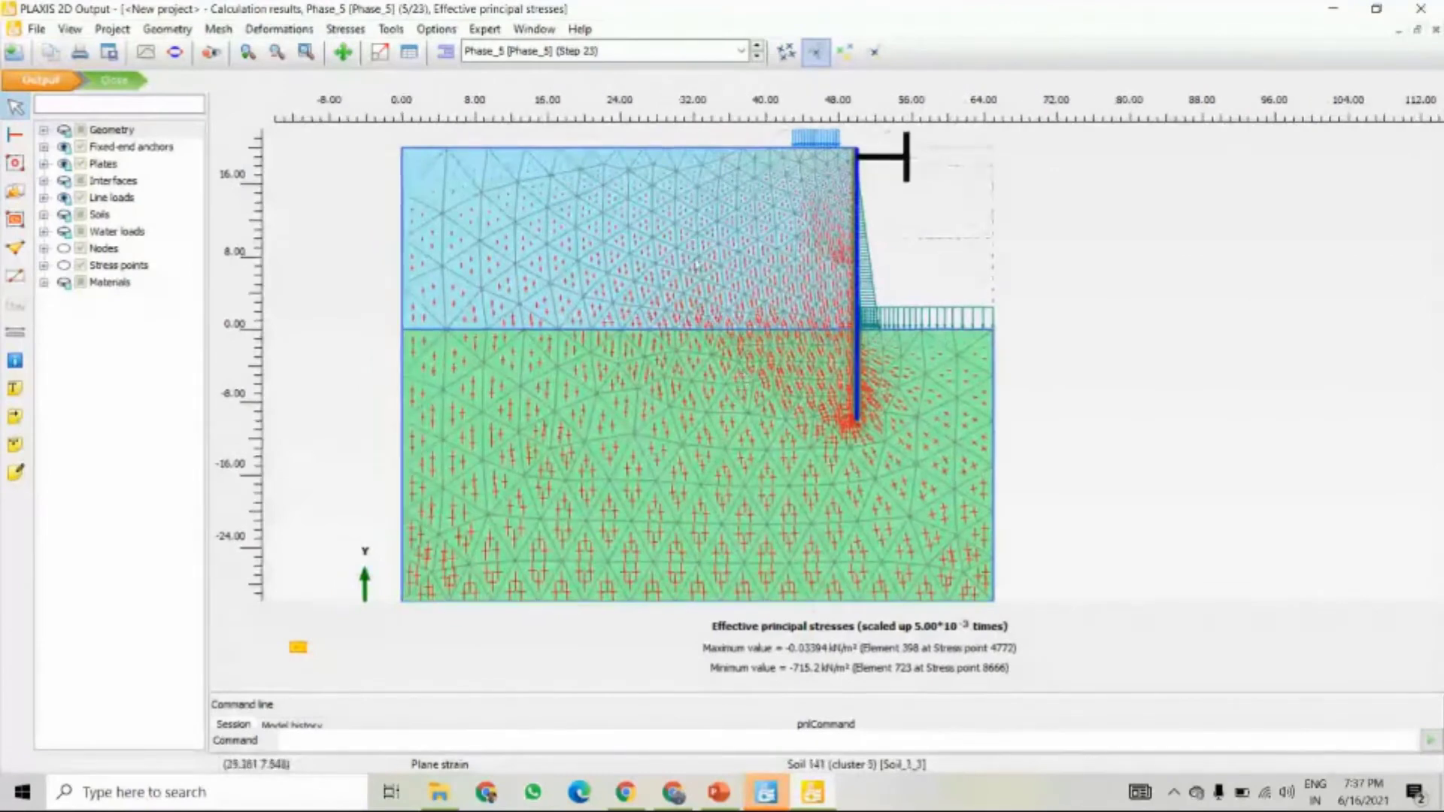
- Open the wall plate's results and examine its axial forces N in Phase_5
double_click(858, 297)
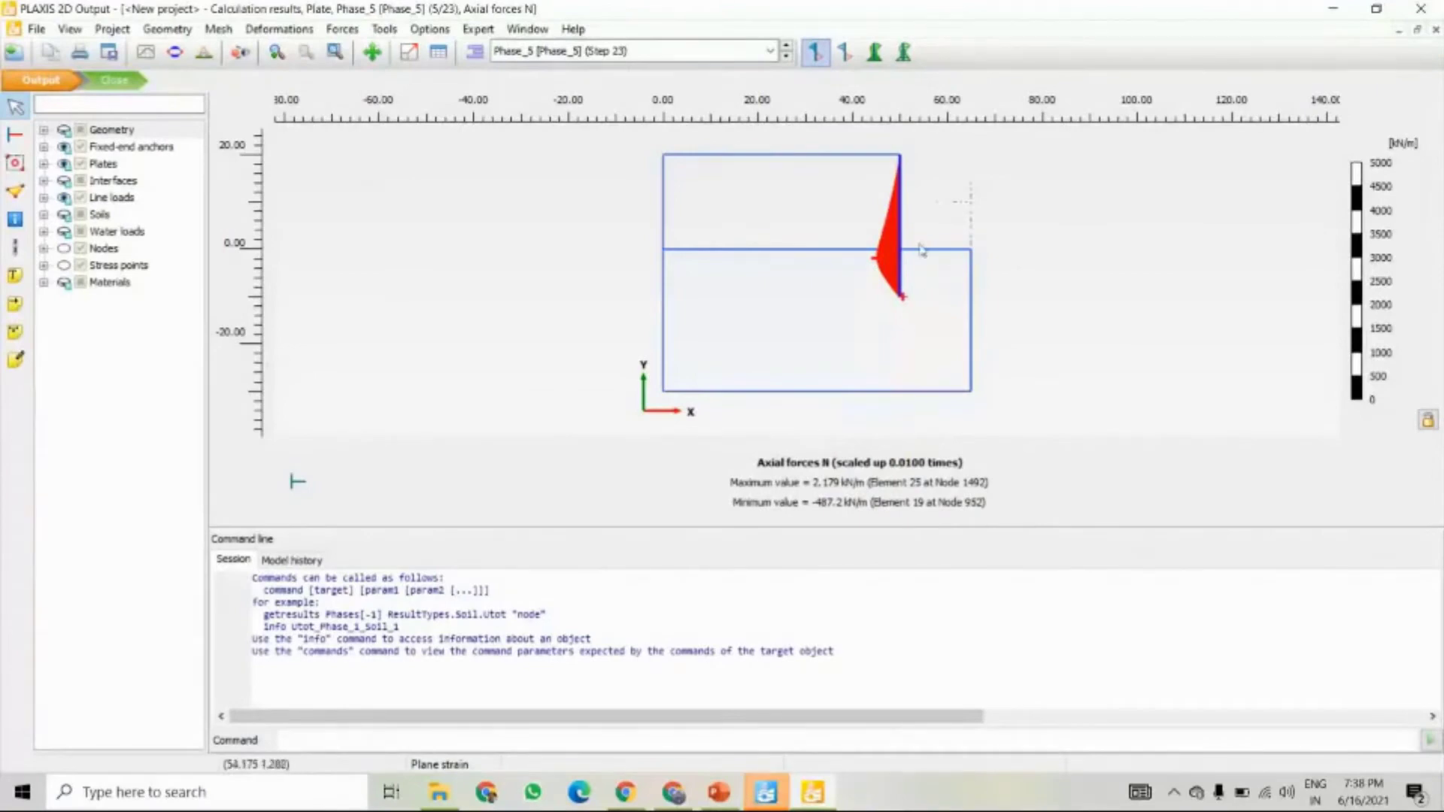
scroll(923, 237, up, 1)
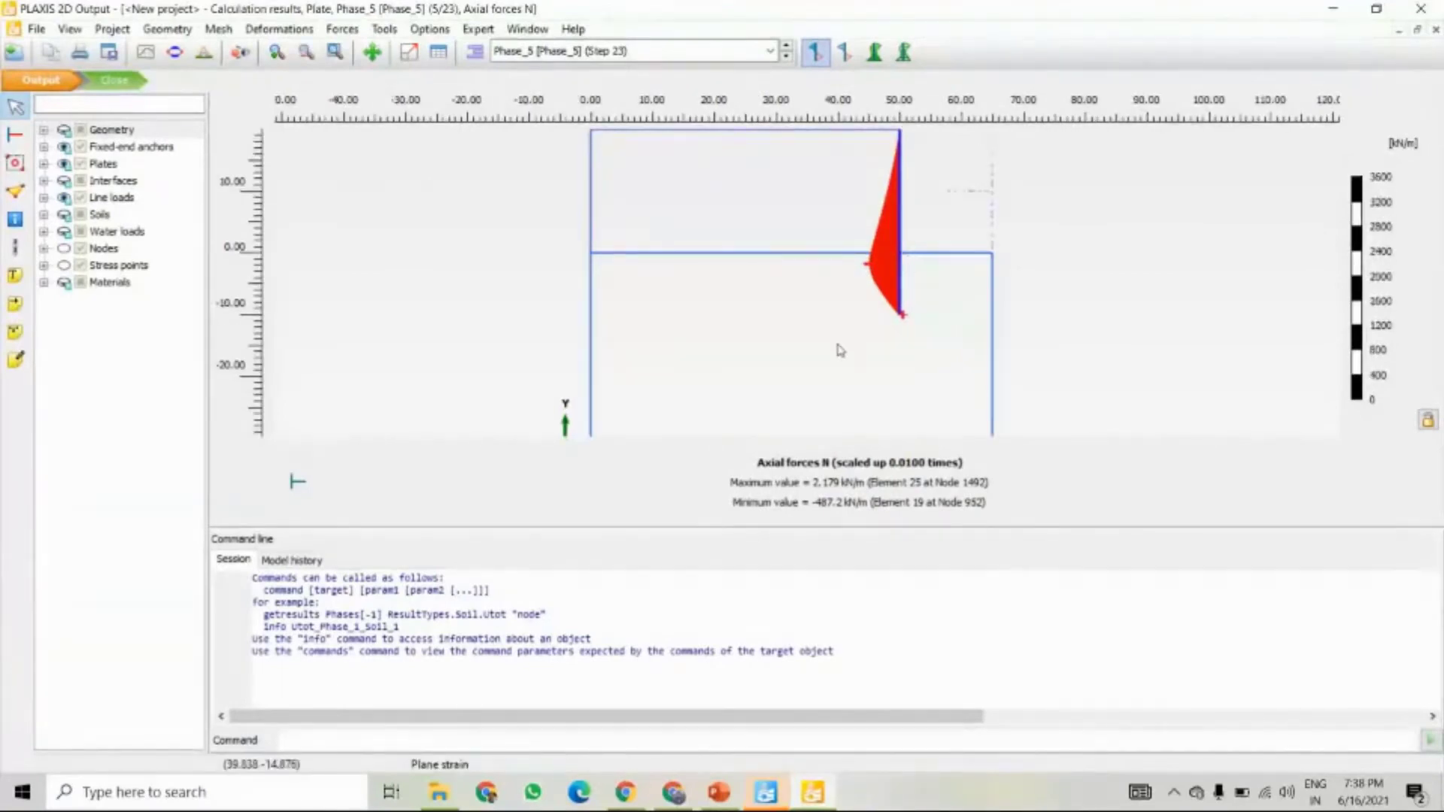
scroll(842, 347, down, 1)
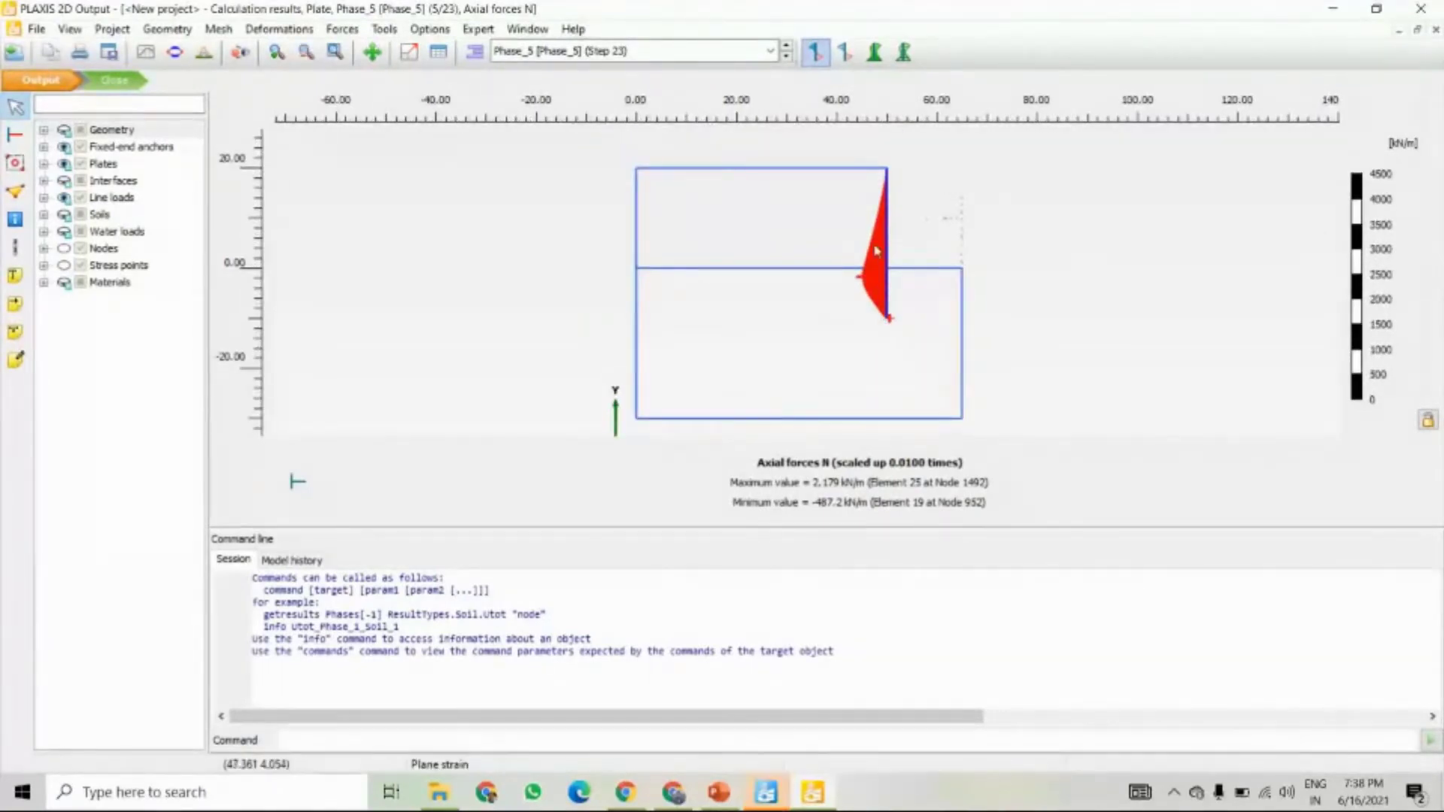
- Display the wall's shear forces Q and enlarge the drawing area to examine the diagram down to the wall toe
click(342, 28)
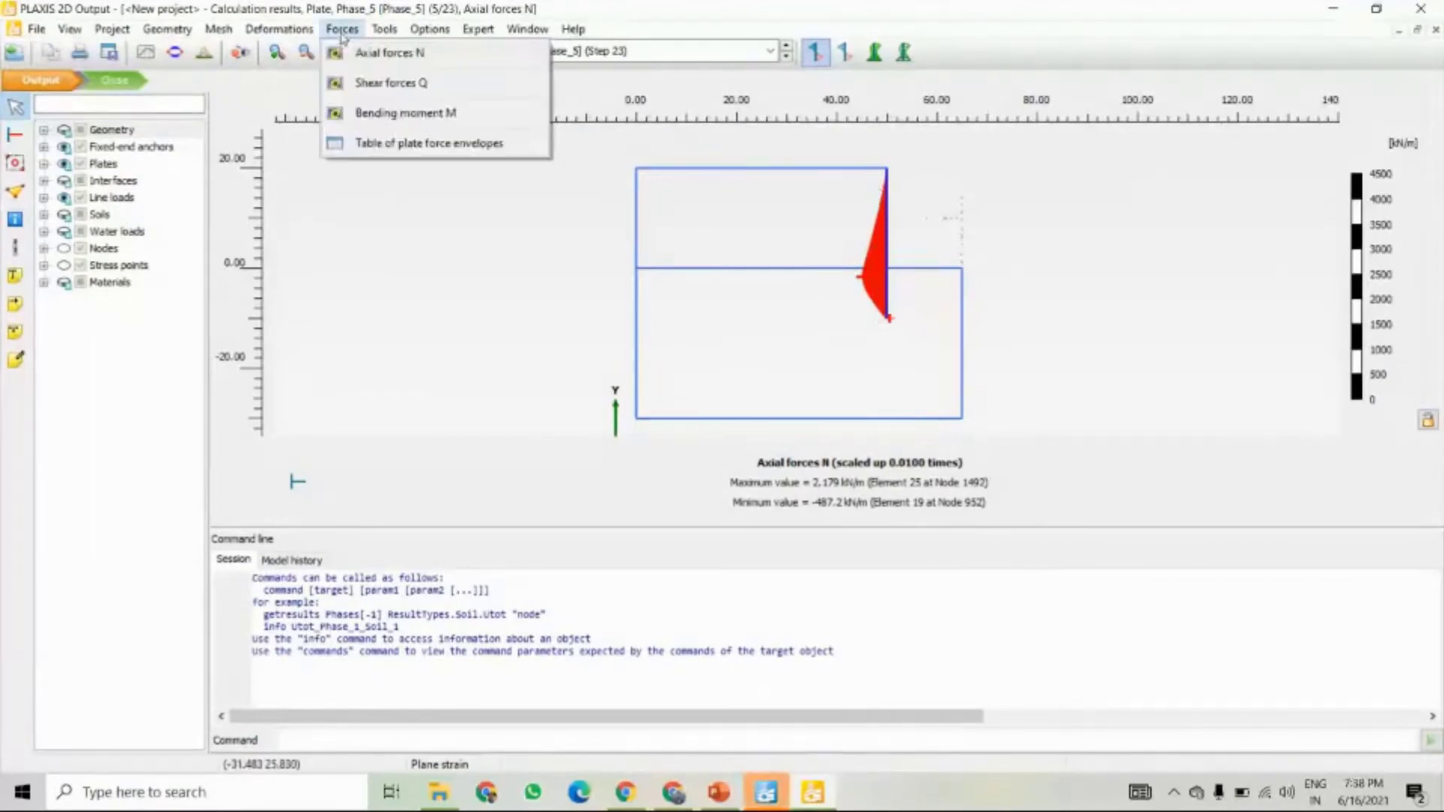
click(363, 83)
scroll(896, 241, up, 2)
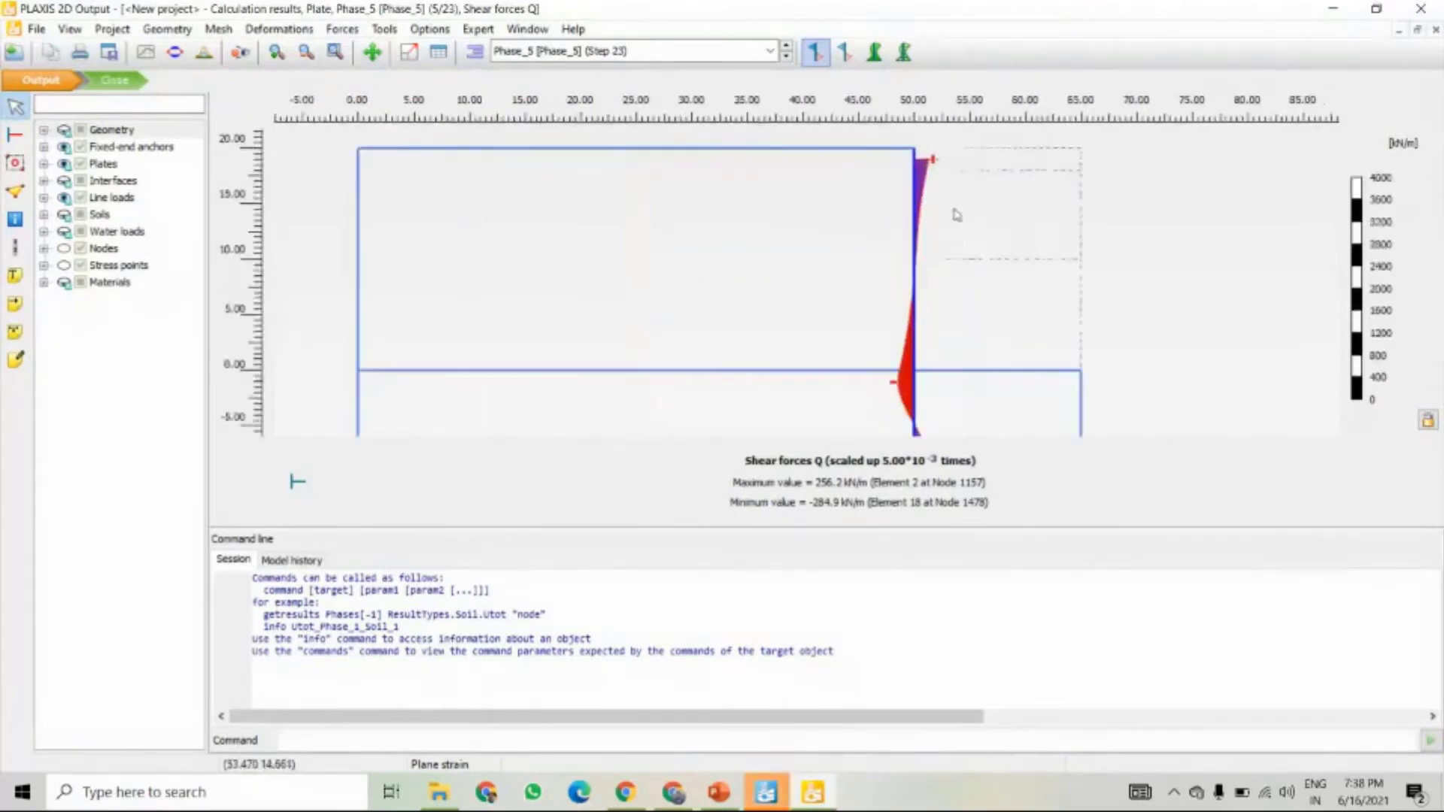
drag(892, 527, 892, 749)
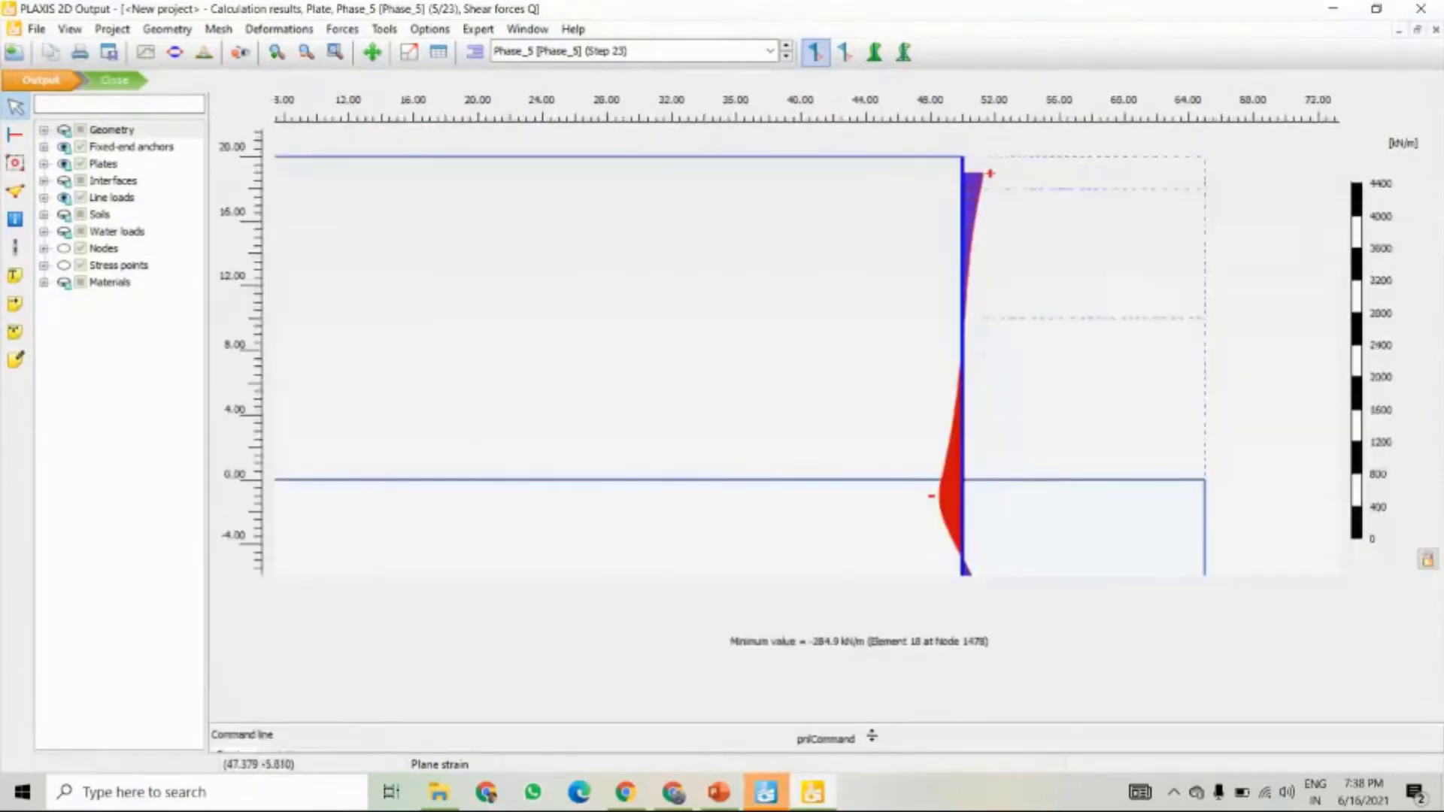
drag(961, 485, 828, 404)
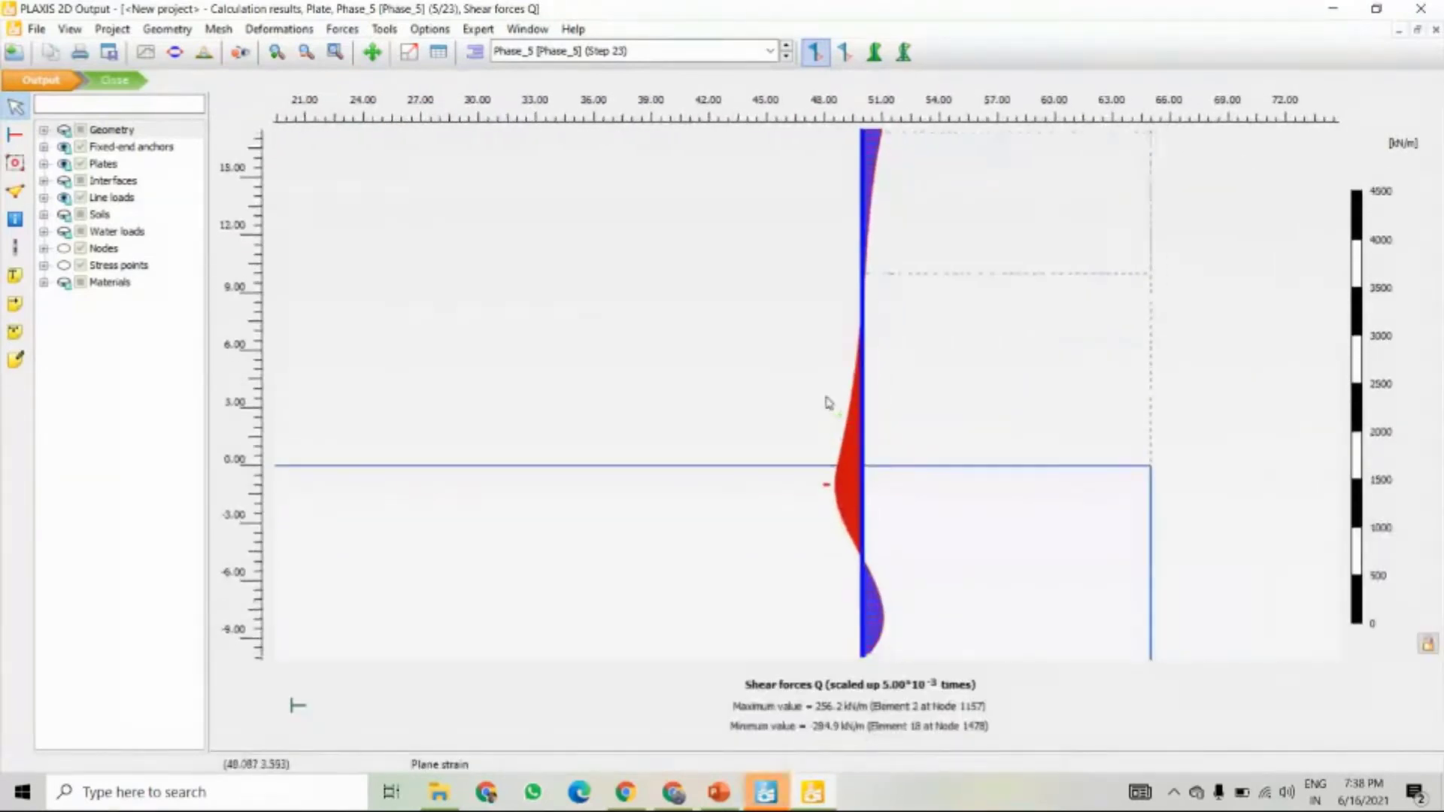
scroll(828, 404, down, 2)
drag(836, 479, 800, 473)
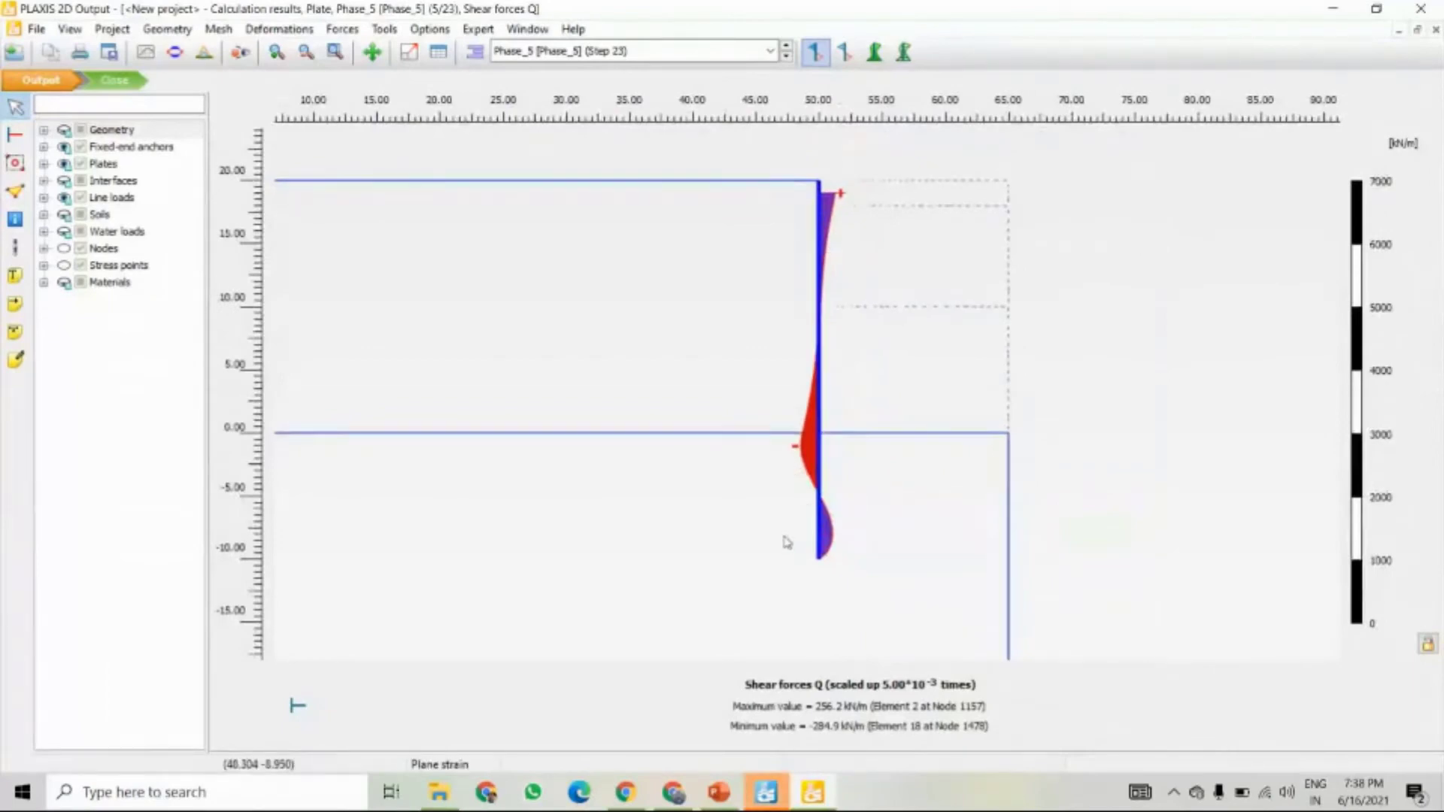
- Display the wall's bending moments M and examine the diagram with its maximum and minimum values
click(355, 30)
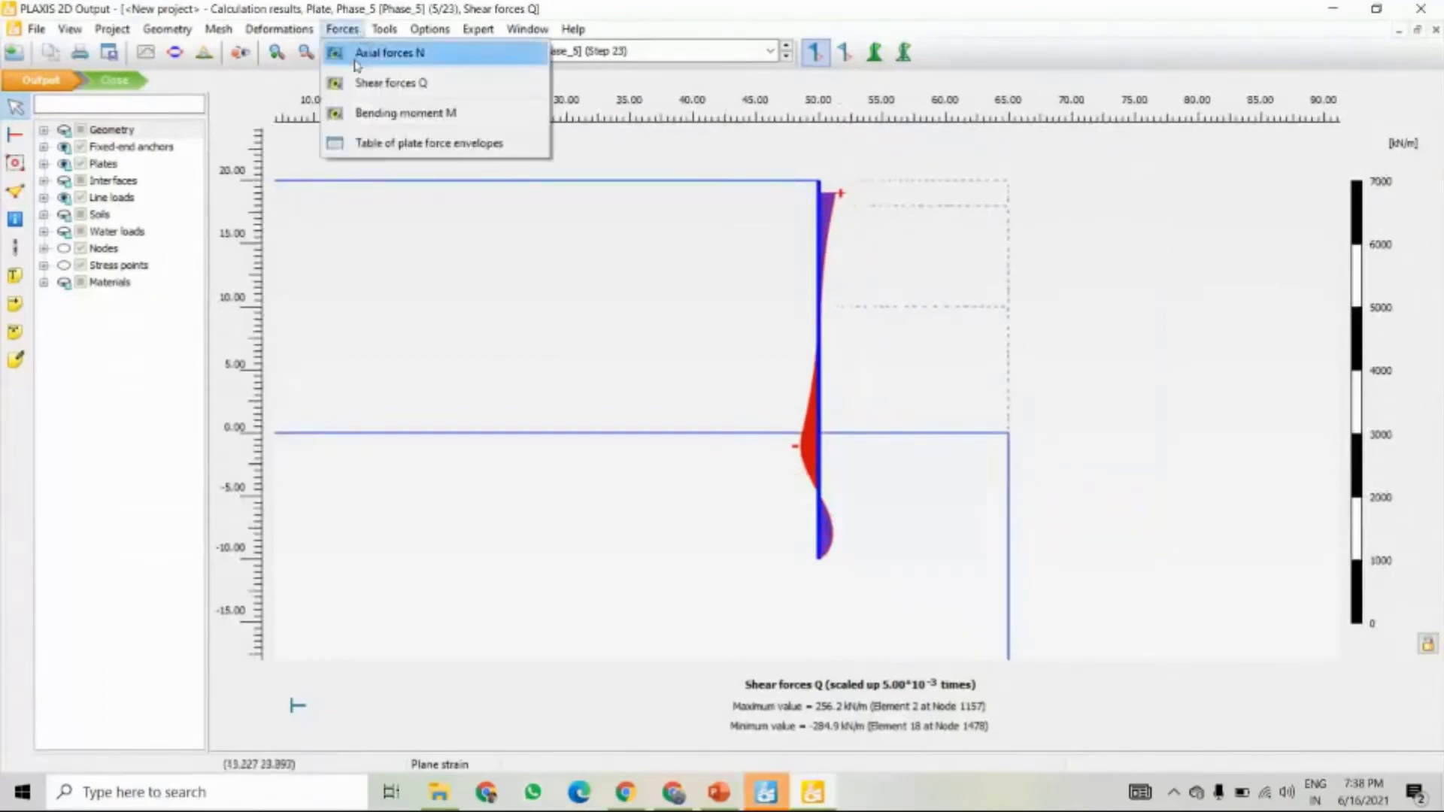
click(385, 114)
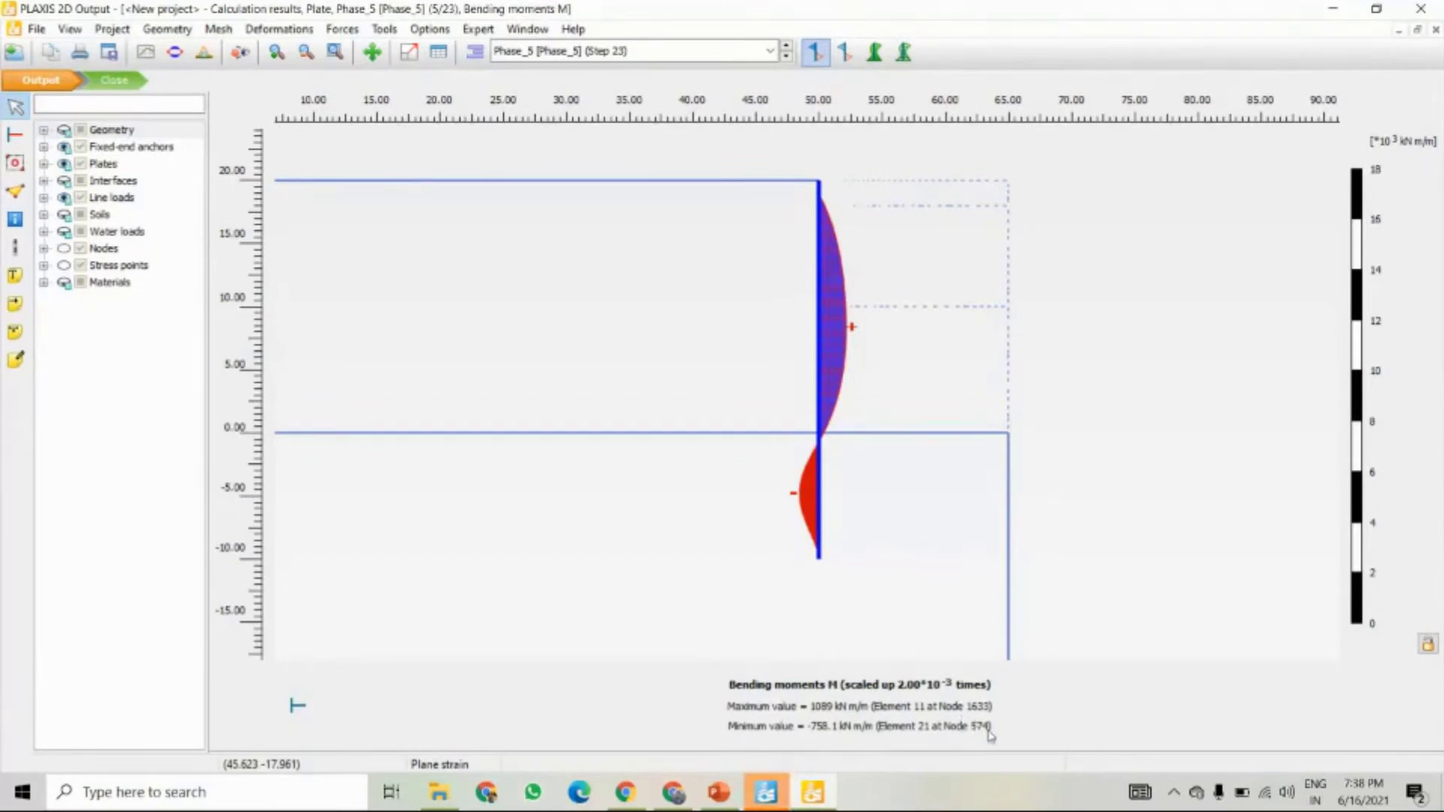
scroll(722, 484, down, 3)
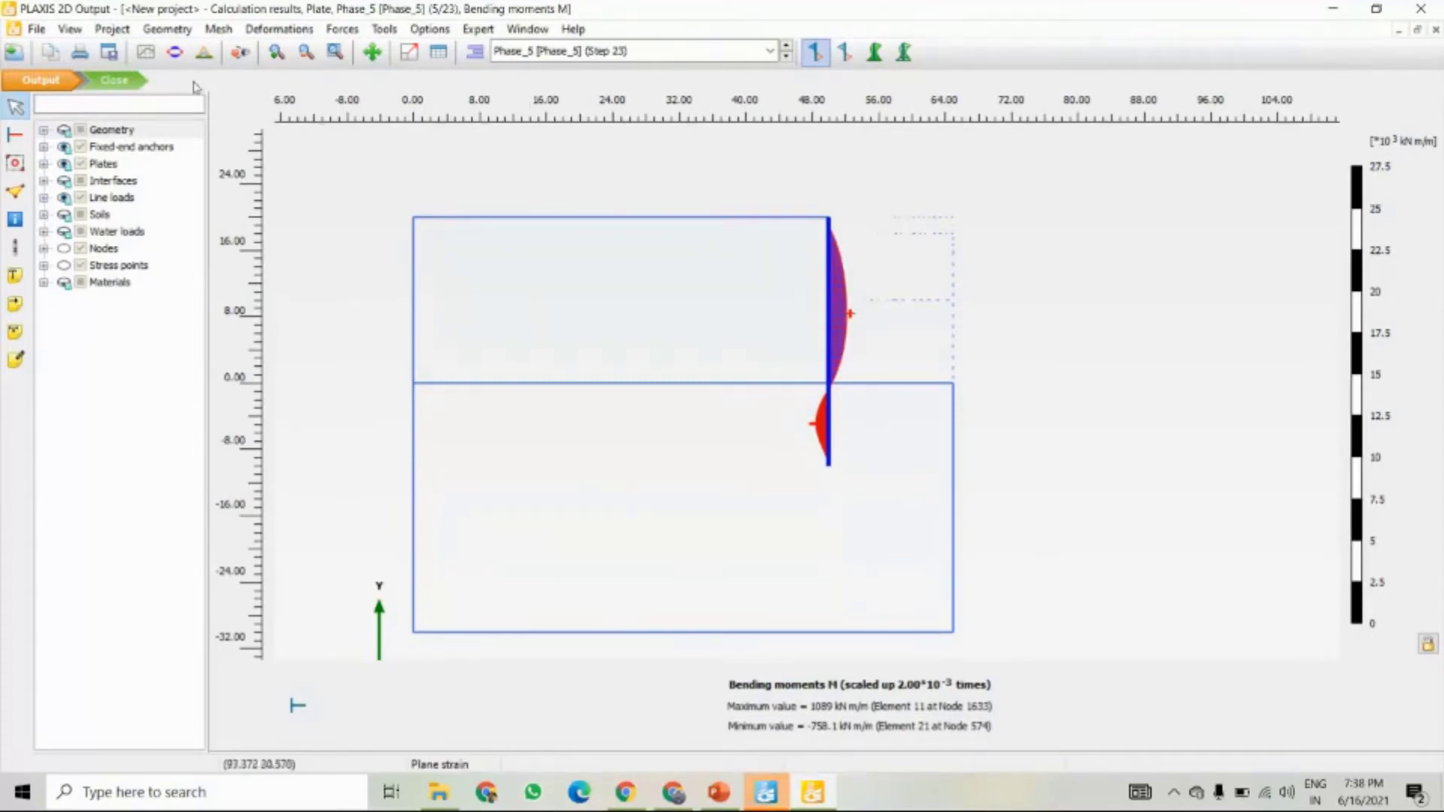
- Start a new curve chart with the total displacements |u| of node 1735 at (50, 10) on the x-axis
click(146, 55)
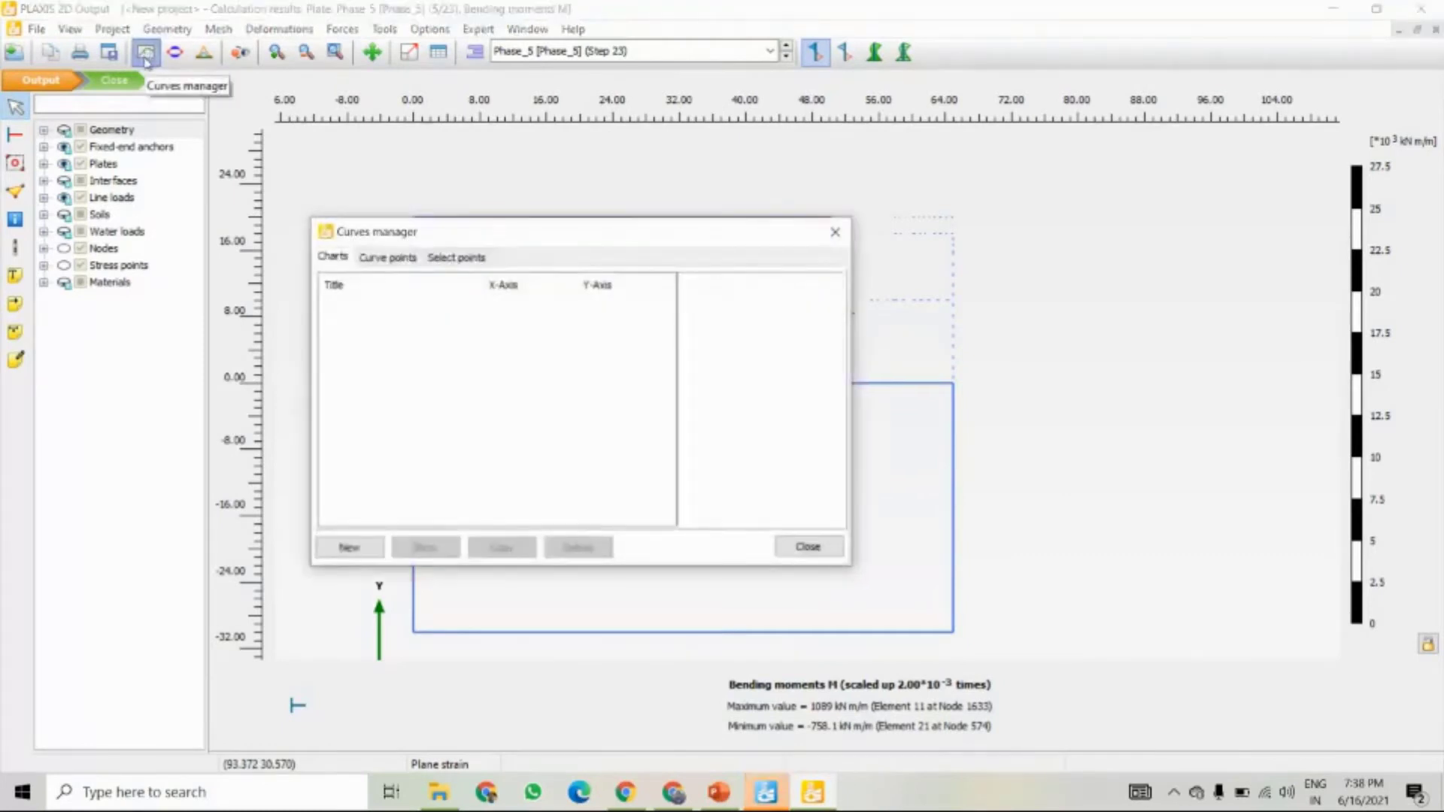
click(364, 552)
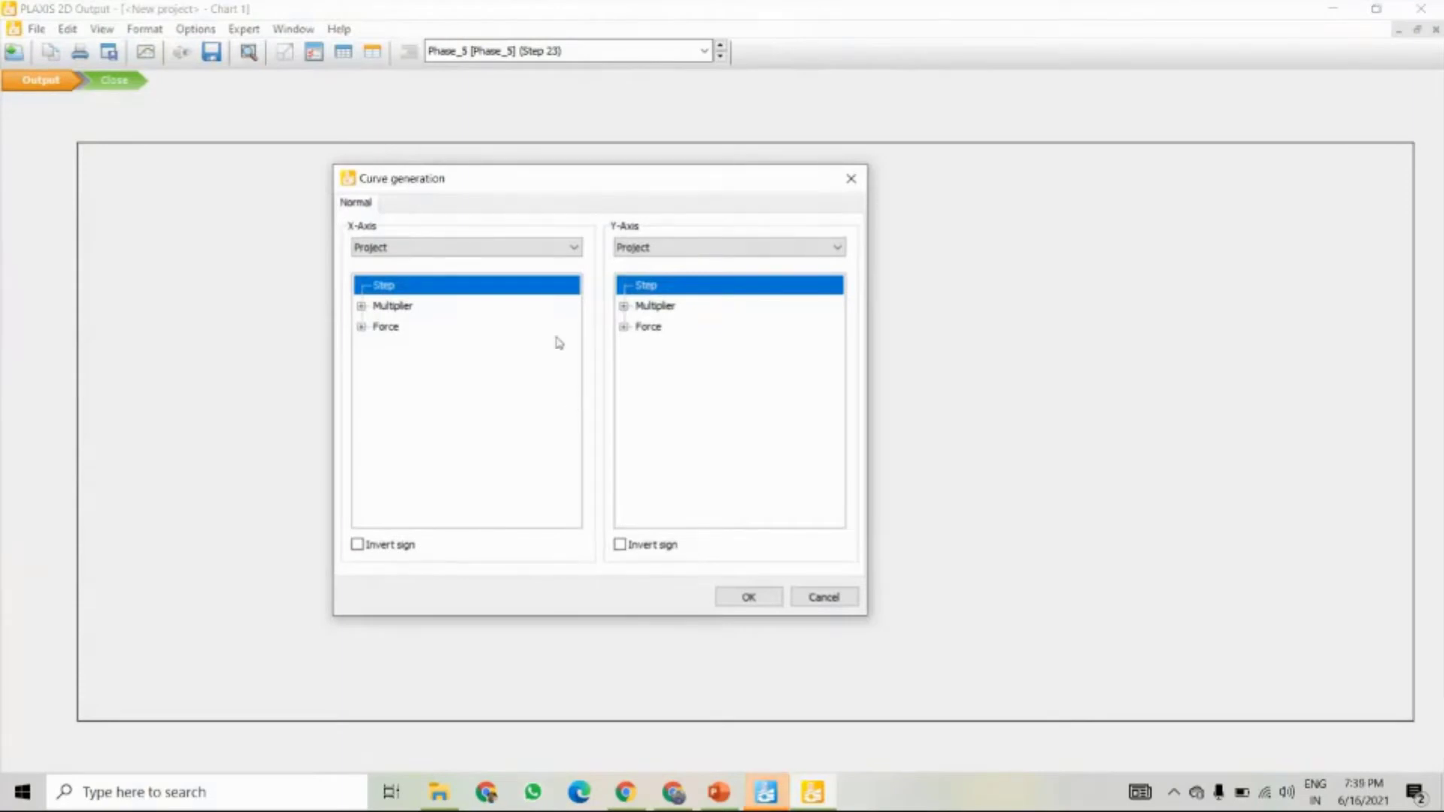
click(413, 241)
click(405, 278)
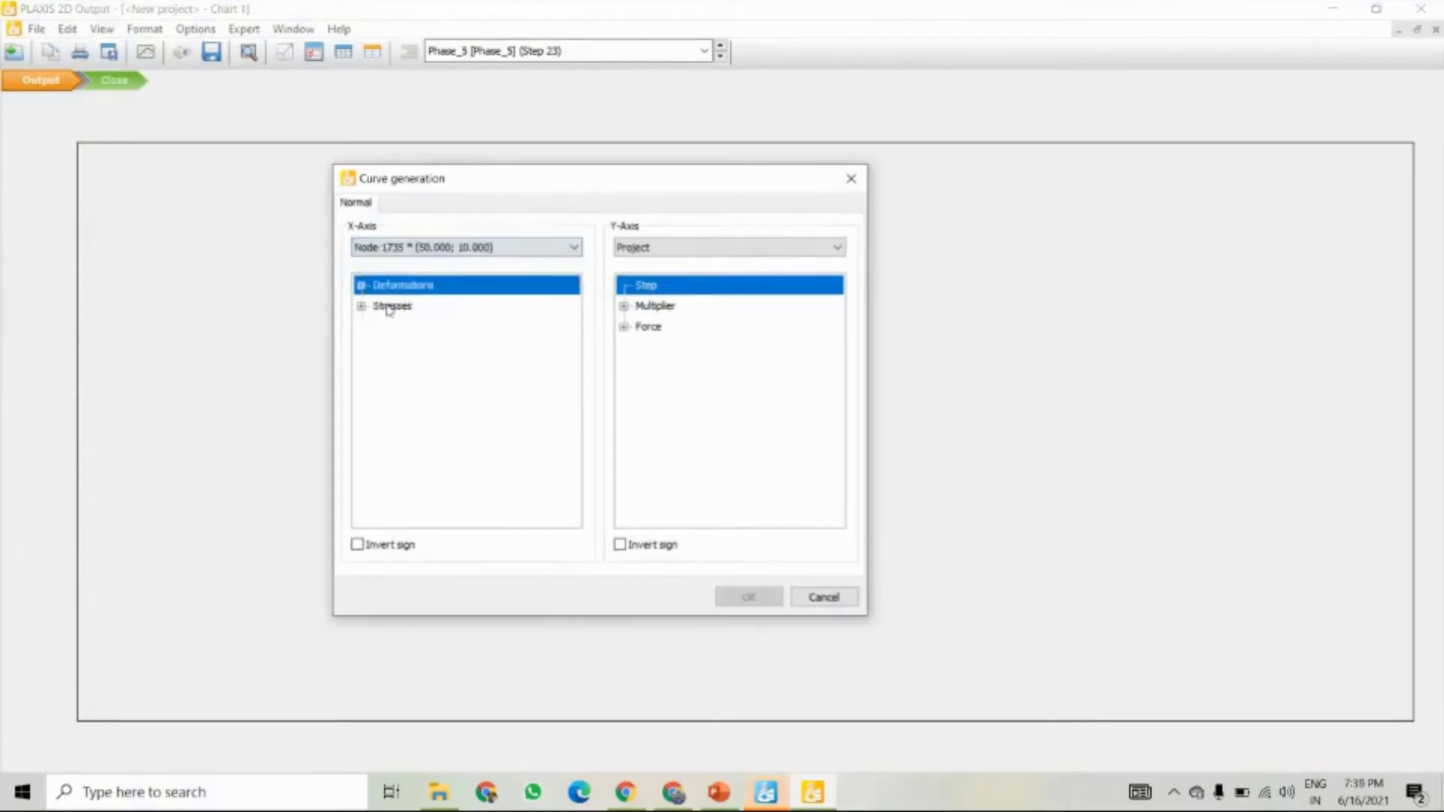
click(361, 285)
click(377, 307)
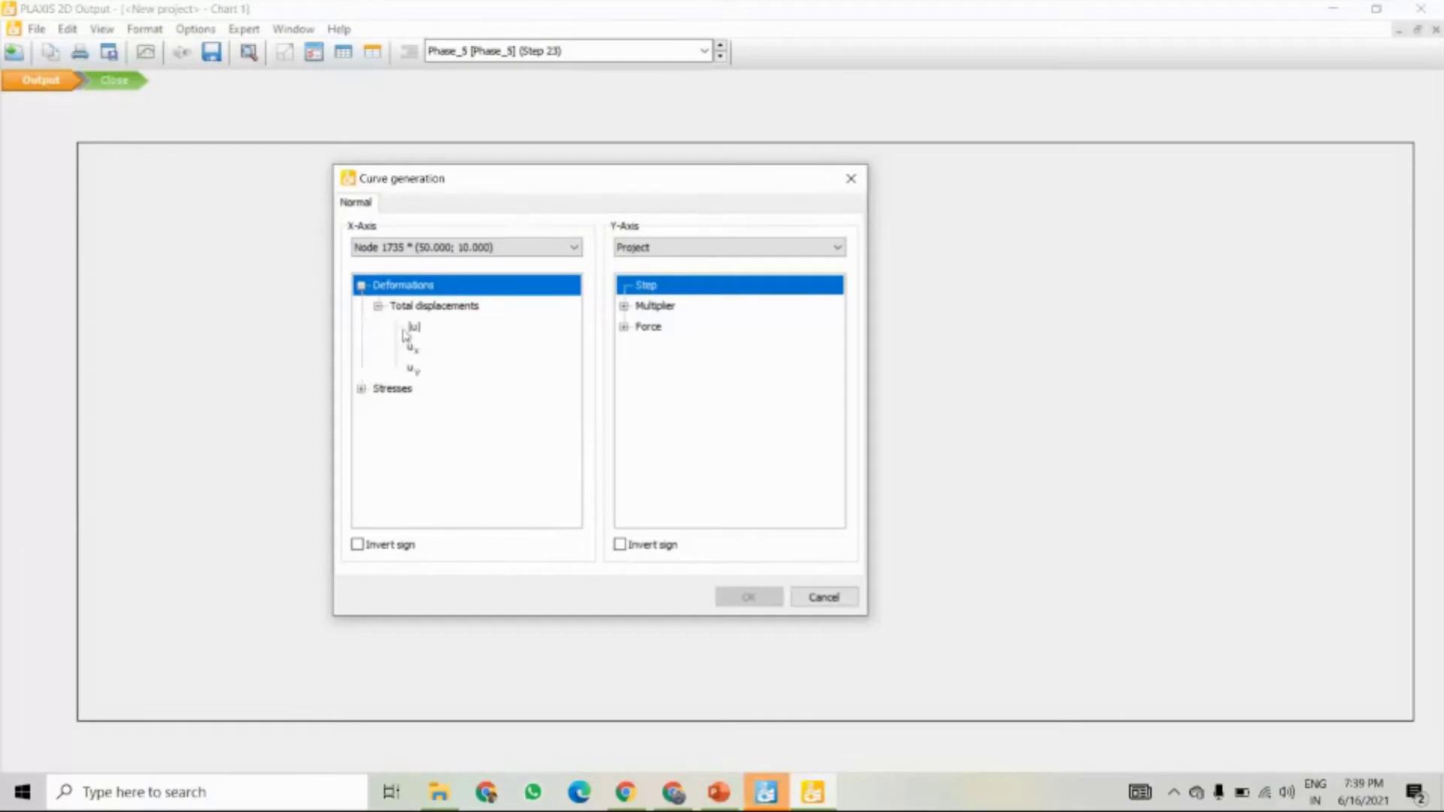
click(576, 330)
- Assign the project multiplier ΣMstage to the y-axis and generate the curve
click(624, 306)
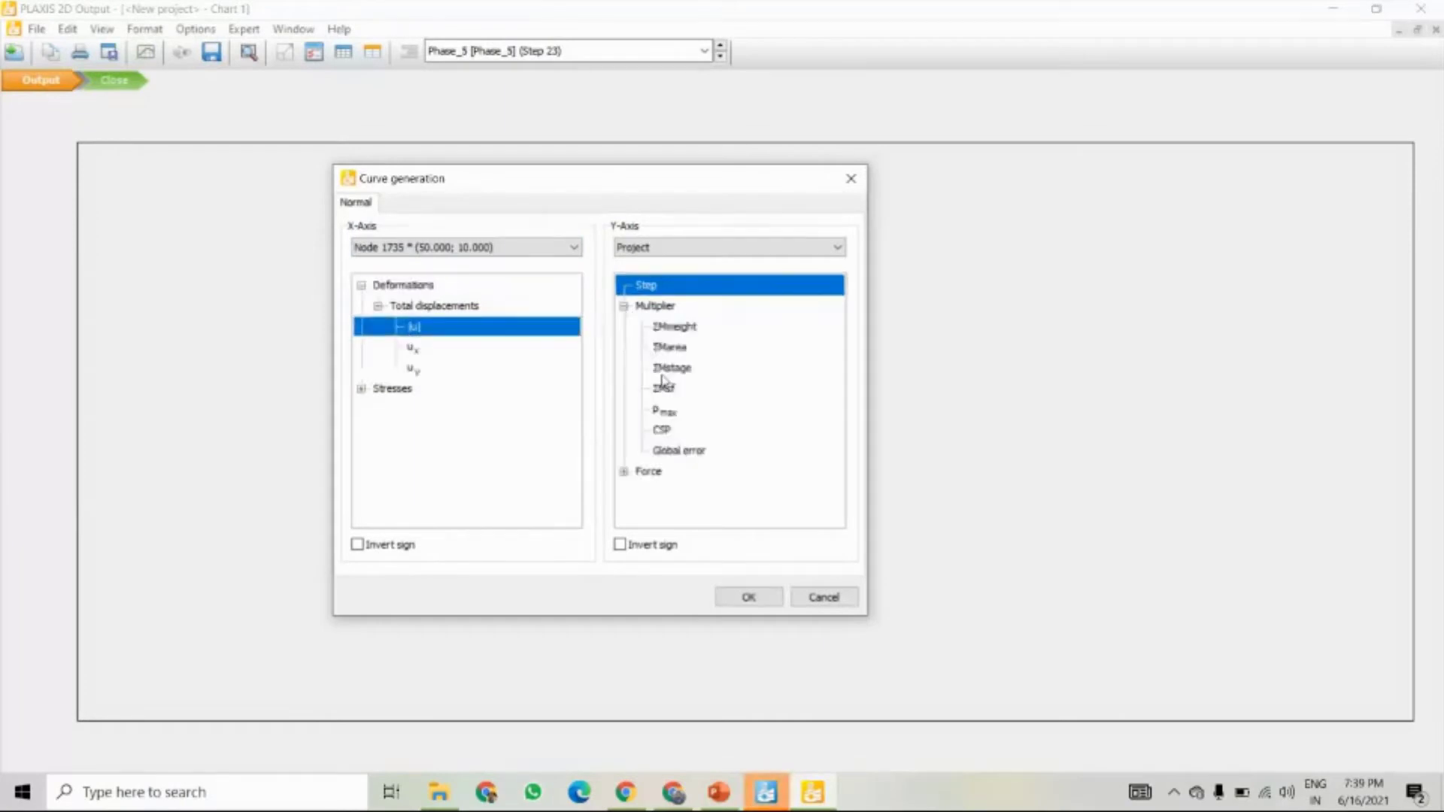
click(665, 370)
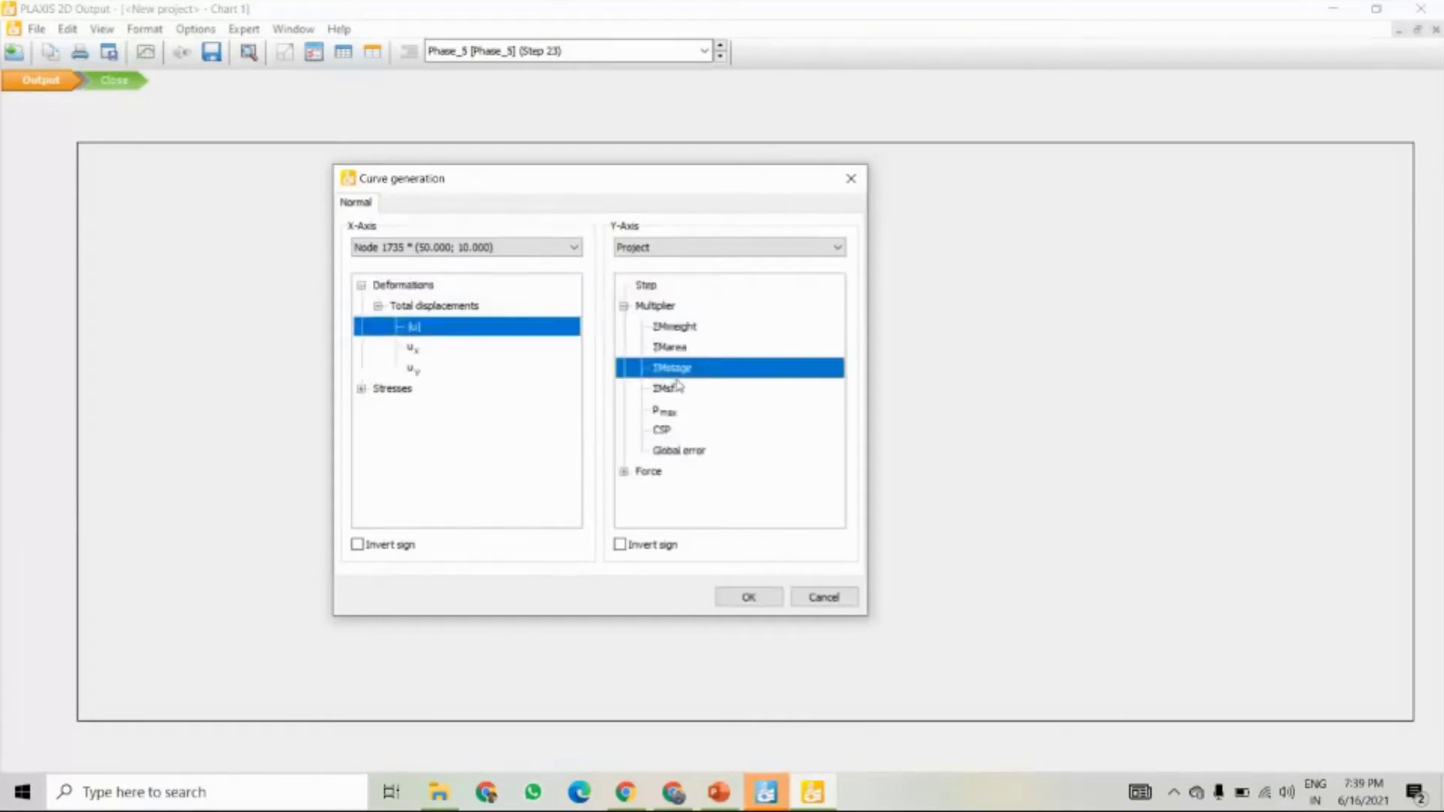
click(753, 600)
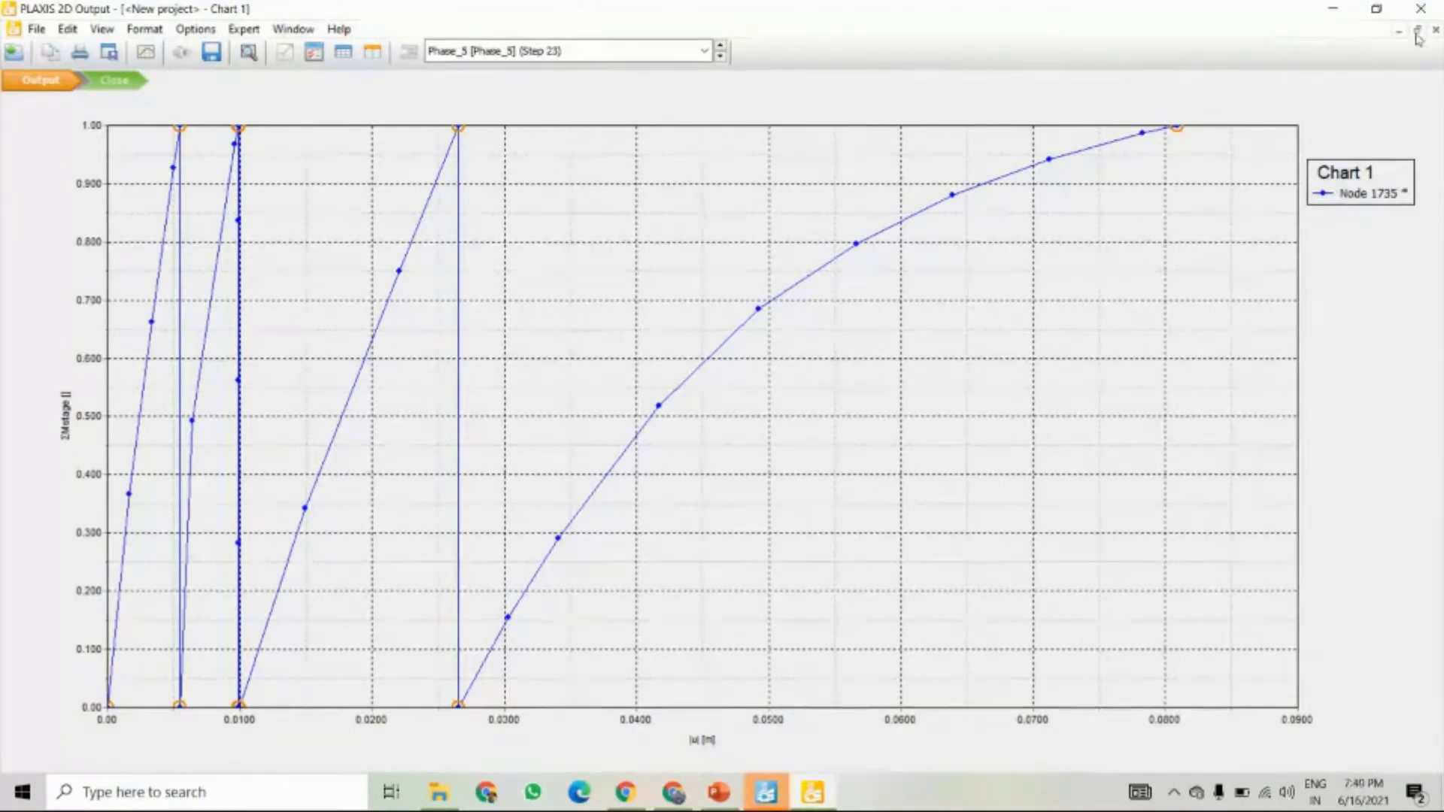
- Close the chart, saving its changes, and reopen the calculation results of Phase_5 from the model
click(1427, 15)
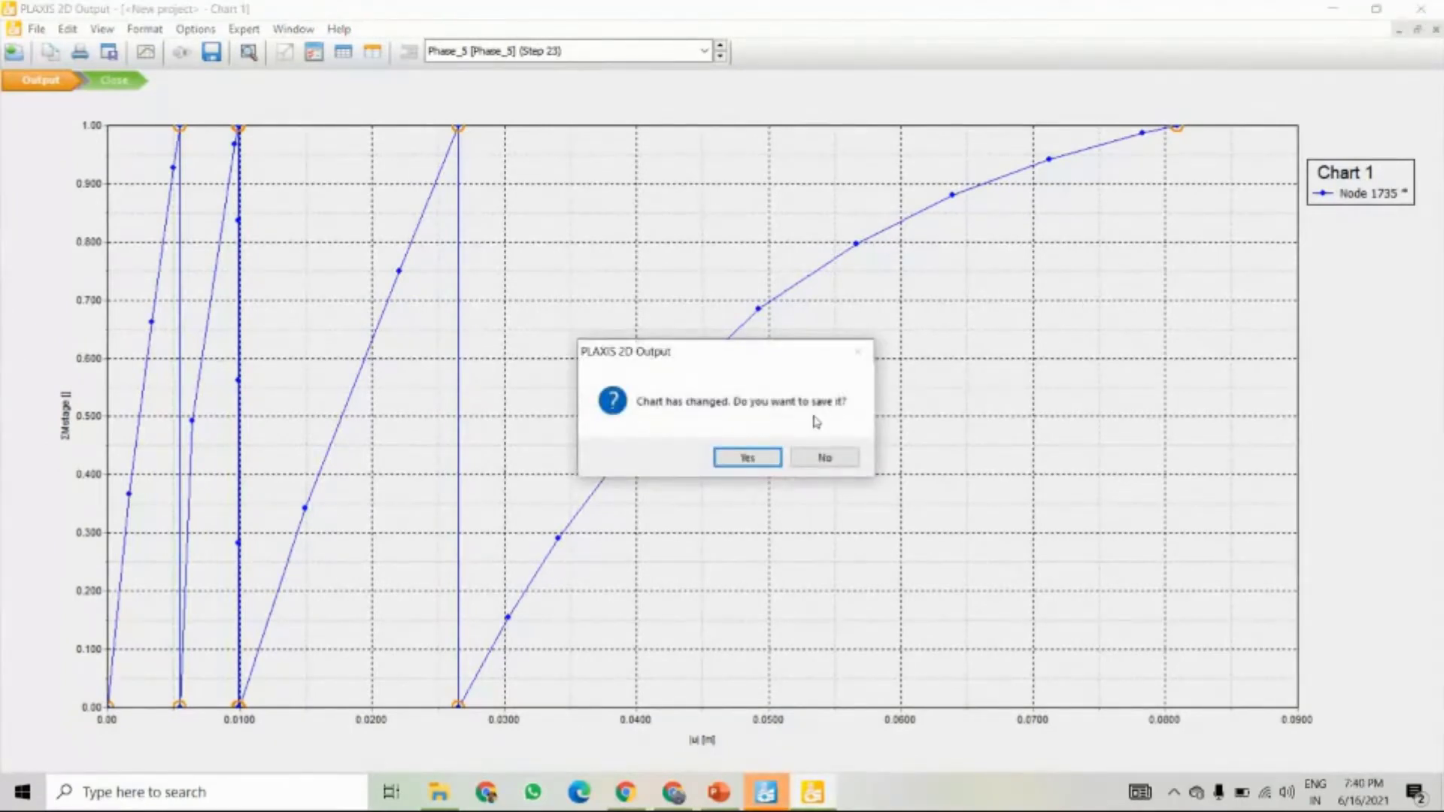
click(747, 458)
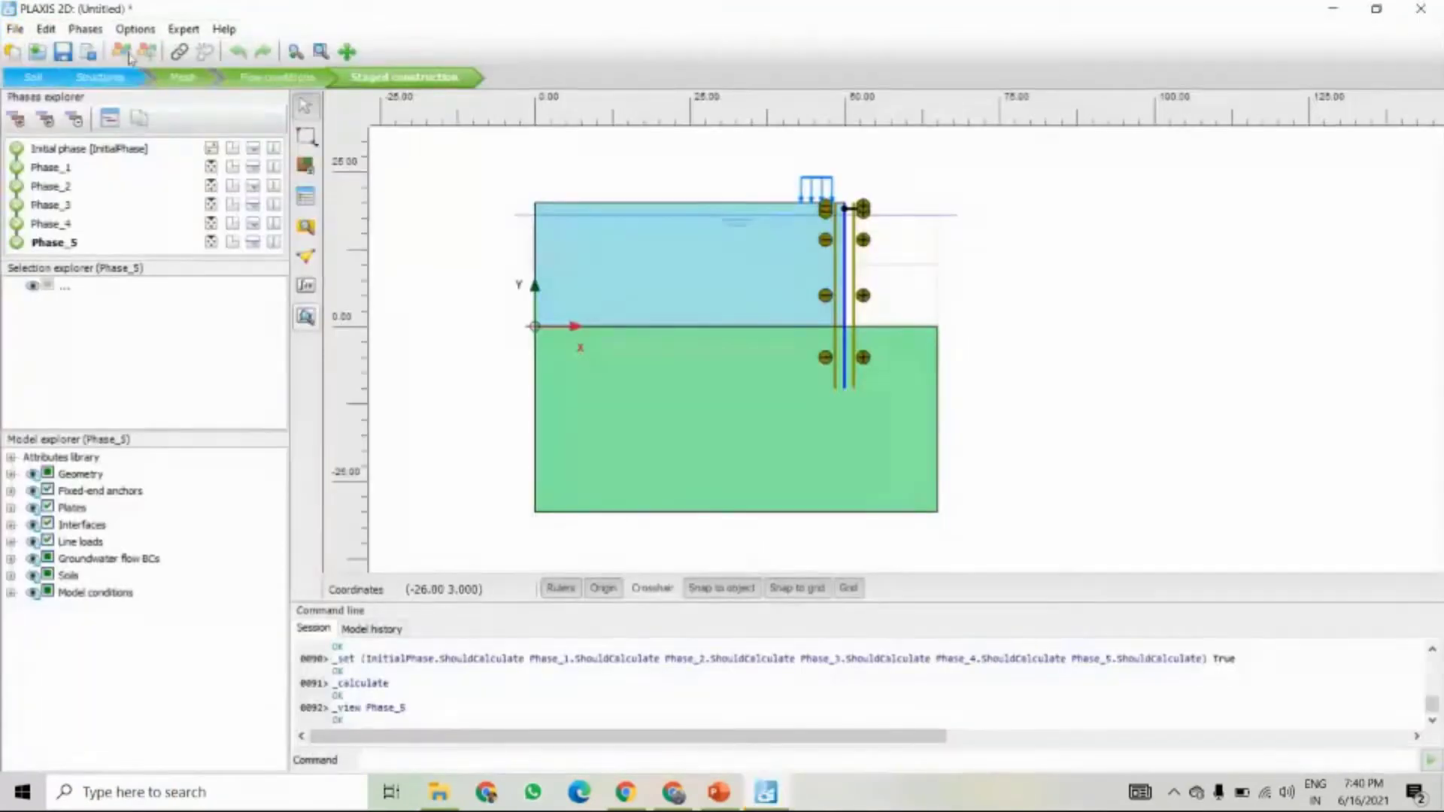
click(306, 331)
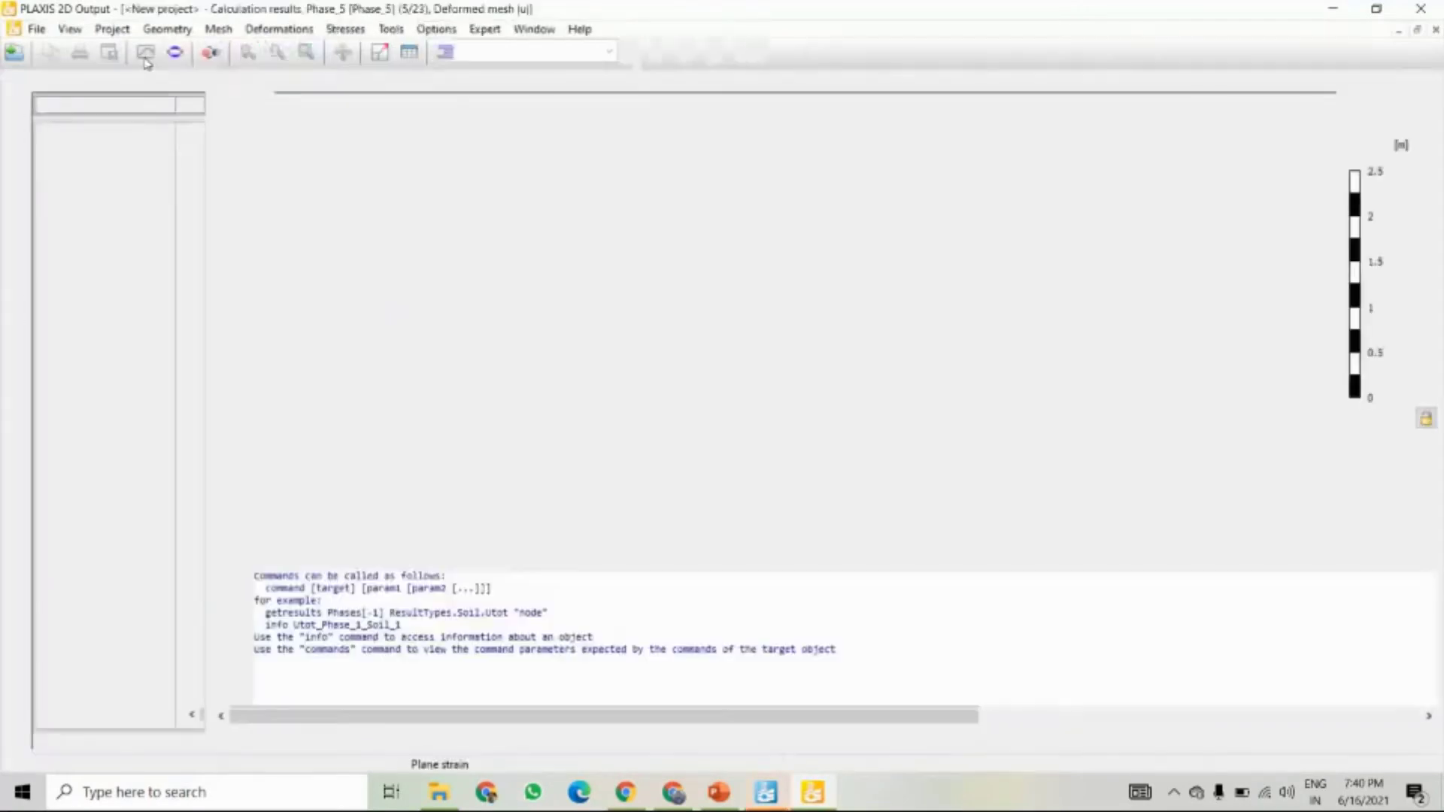
- Duplicate Chart 1 in the curves manager and open the copy
click(146, 56)
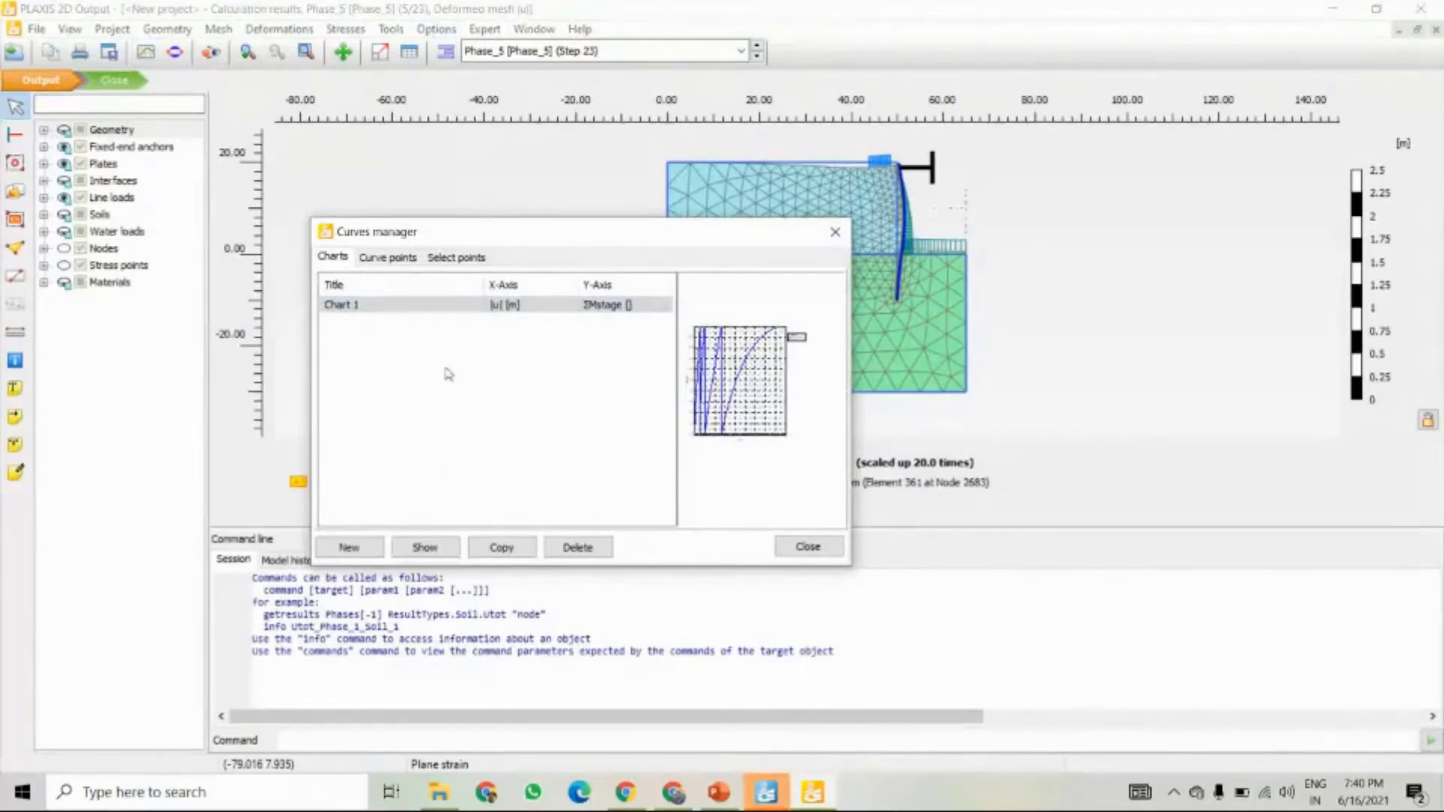
click(367, 301)
click(501, 548)
double_click(352, 323)
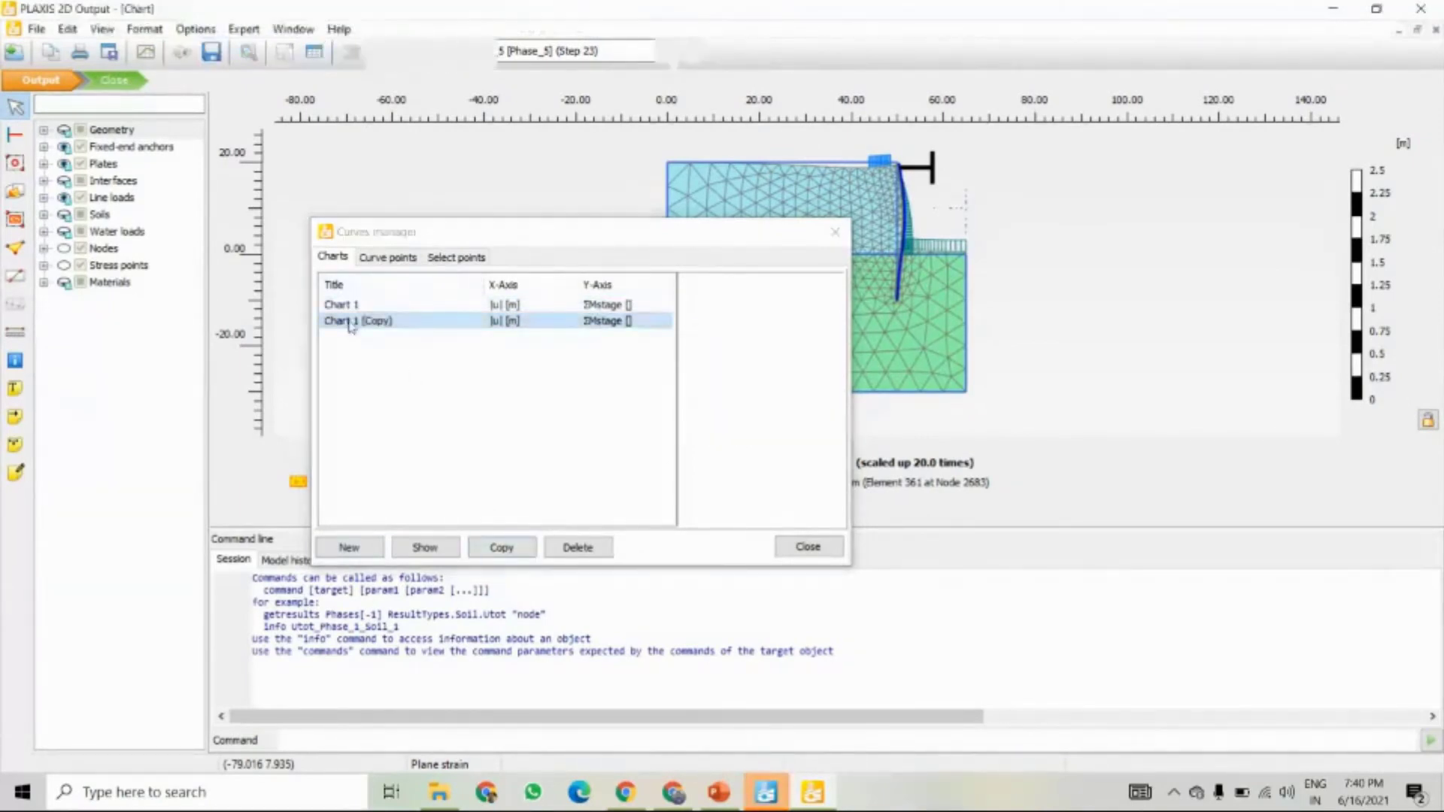
click(835, 232)
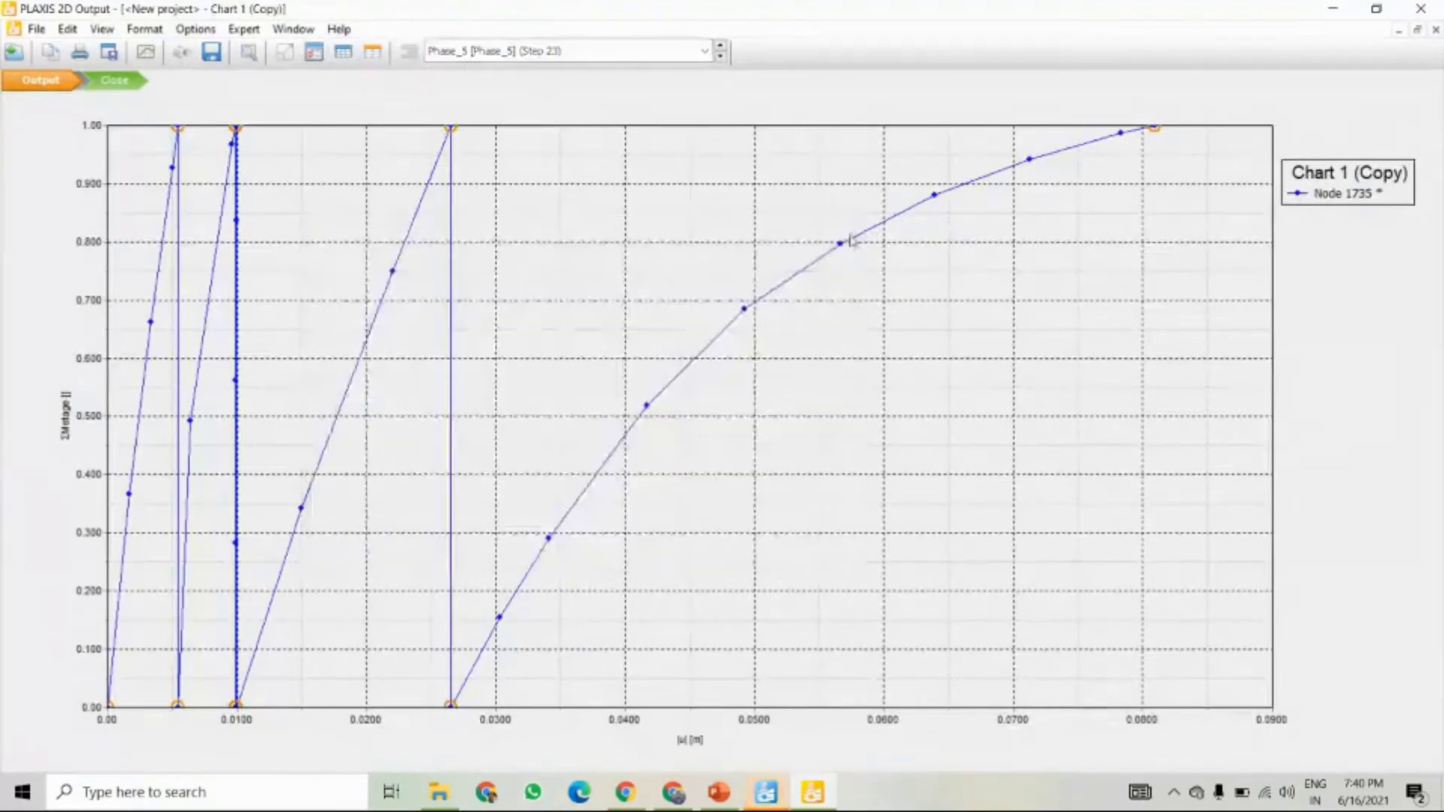
- Restrict the Node 1735 curve in the copied chart to Phase_4 only, deselecting all other phases
double_click(1371, 193)
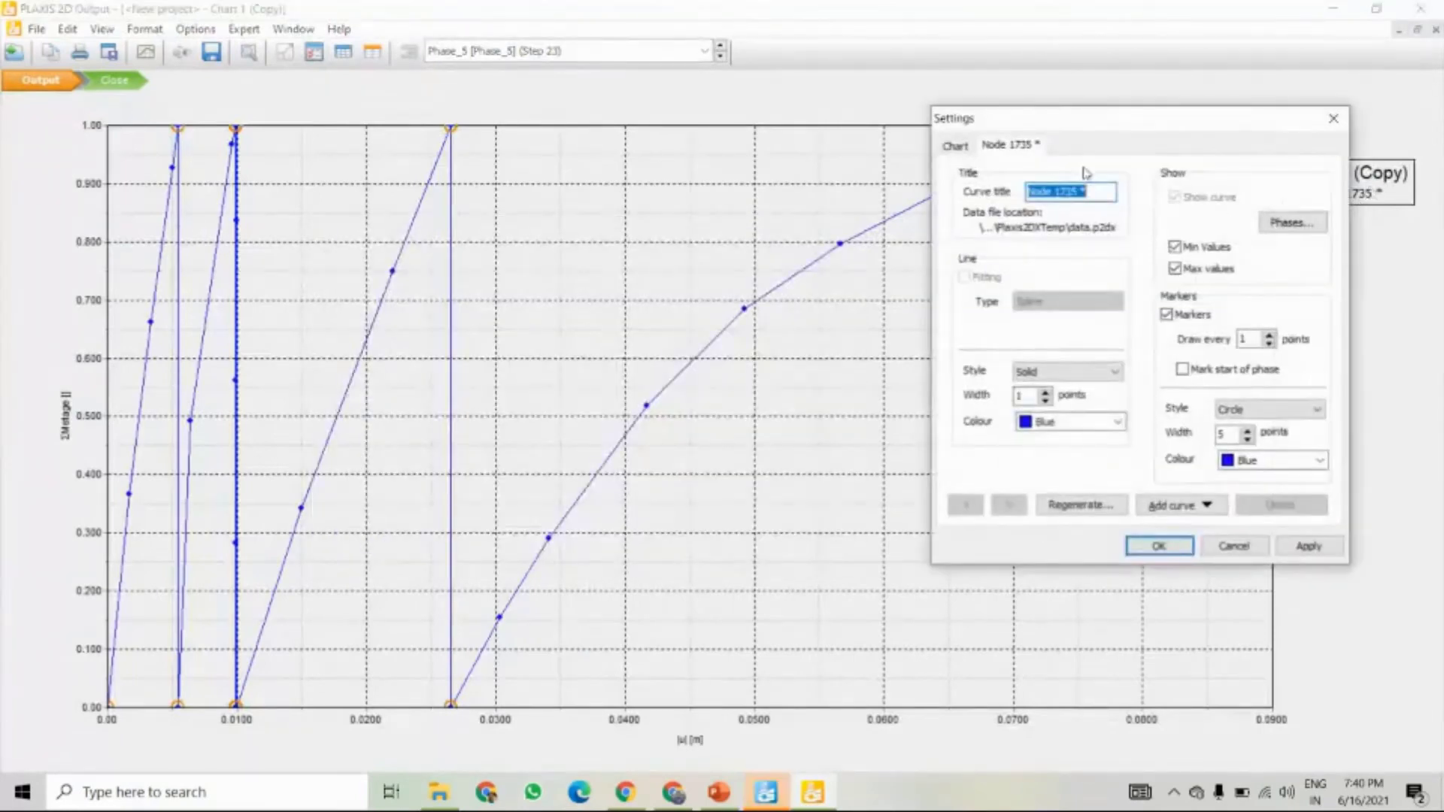
click(957, 146)
click(1007, 146)
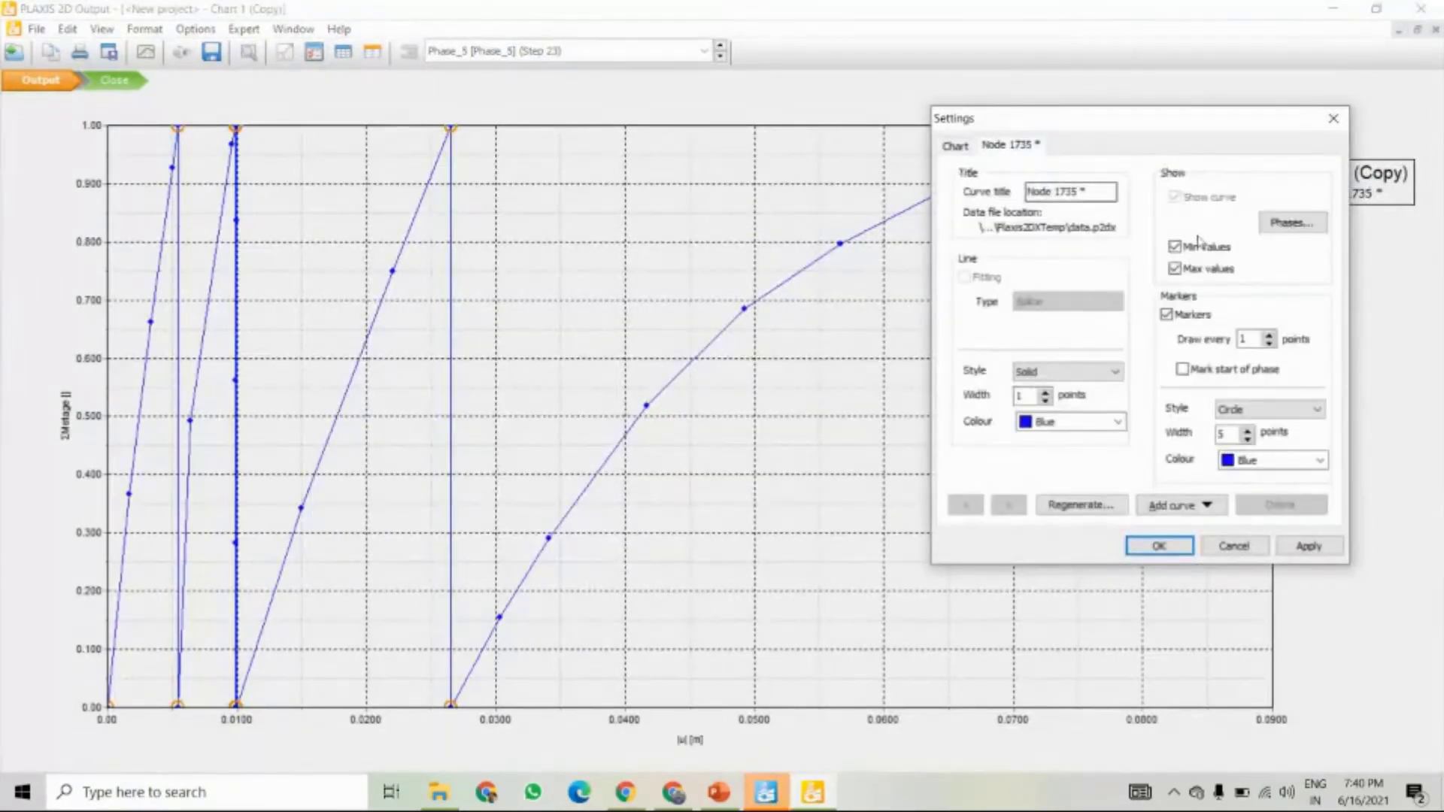
click(1293, 223)
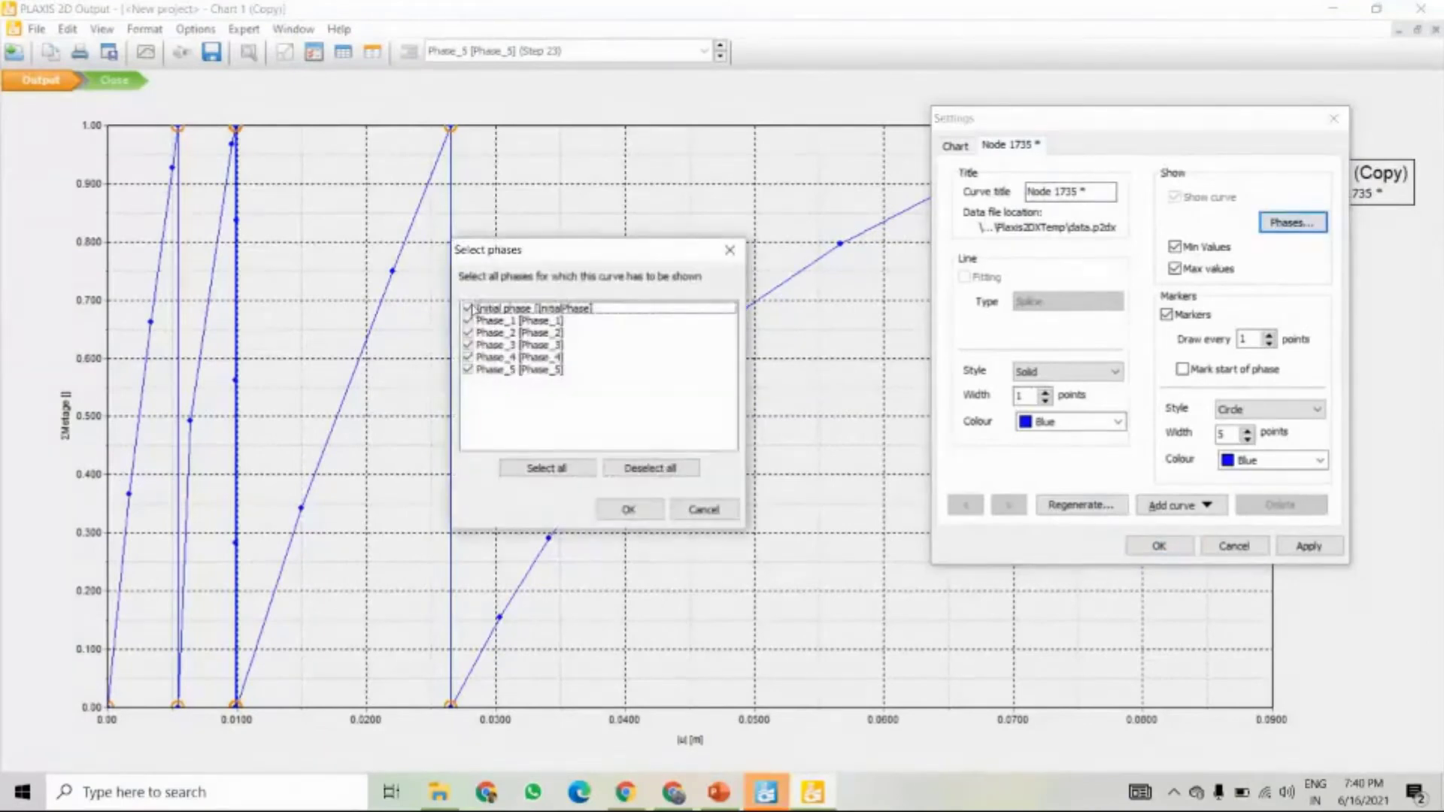
click(468, 308)
click(468, 320)
click(467, 333)
click(468, 345)
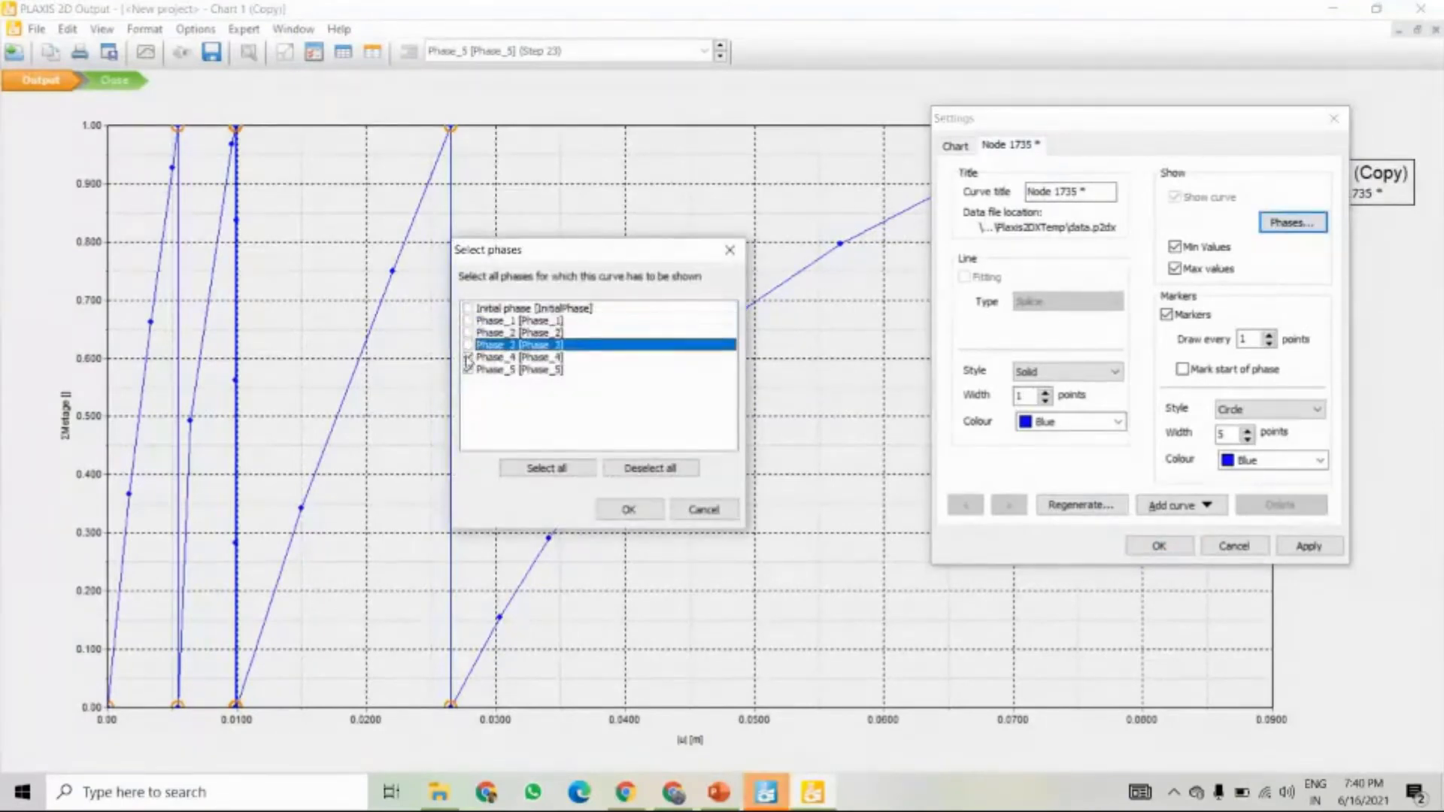
click(467, 358)
click(469, 369)
click(468, 358)
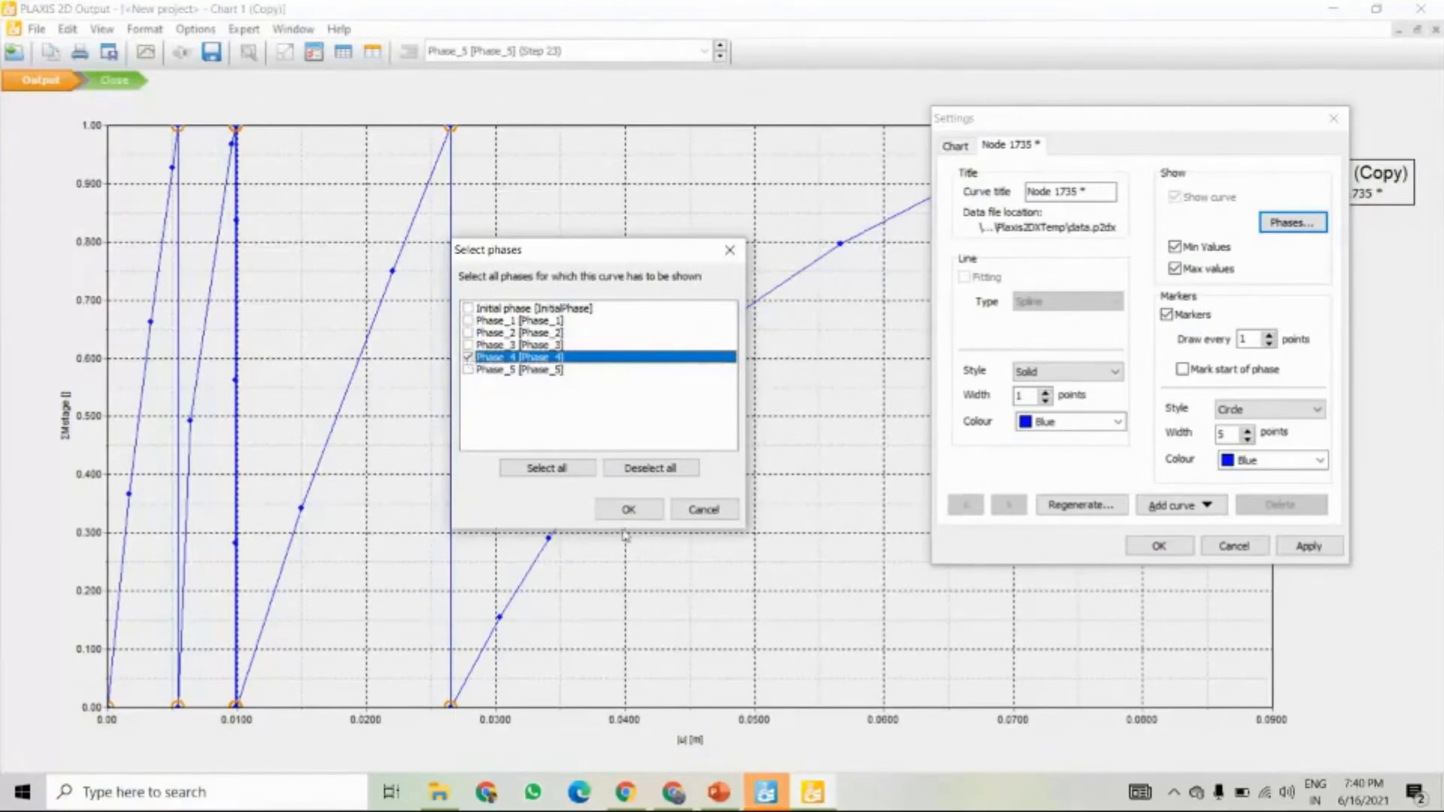
click(629, 510)
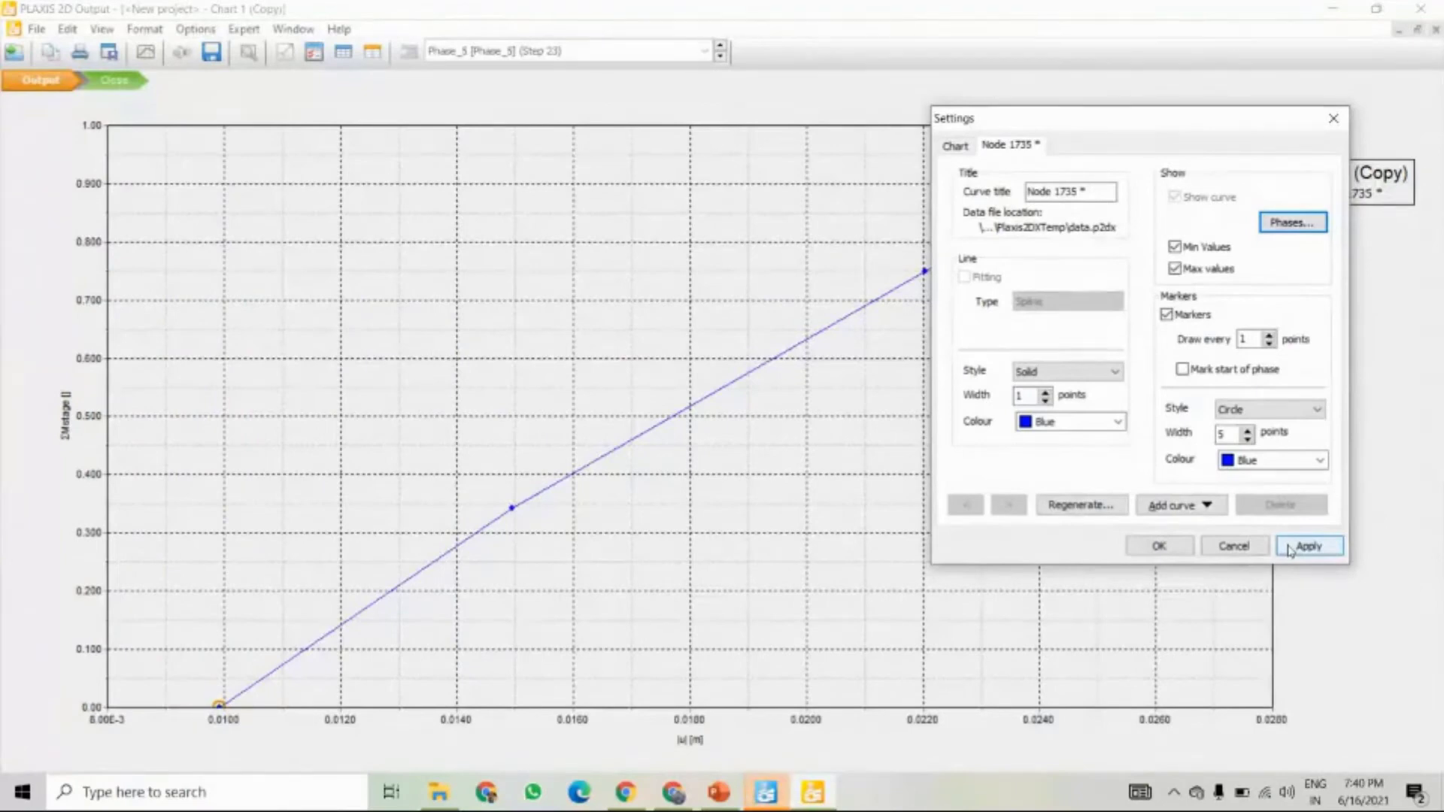
click(1215, 549)
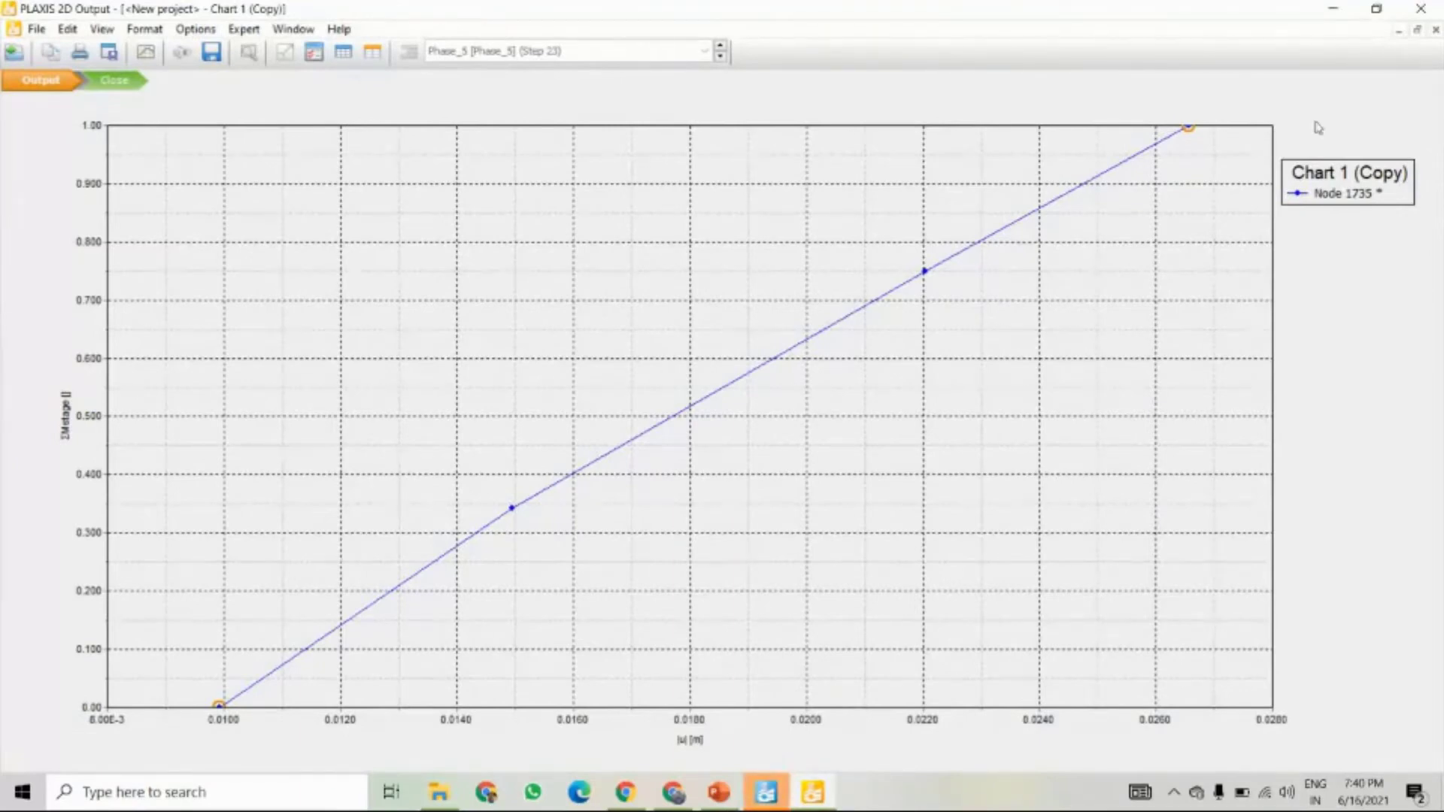
- Close the copied chart and save the project as Staged Construction in the practice folder before opening another project
click(1435, 29)
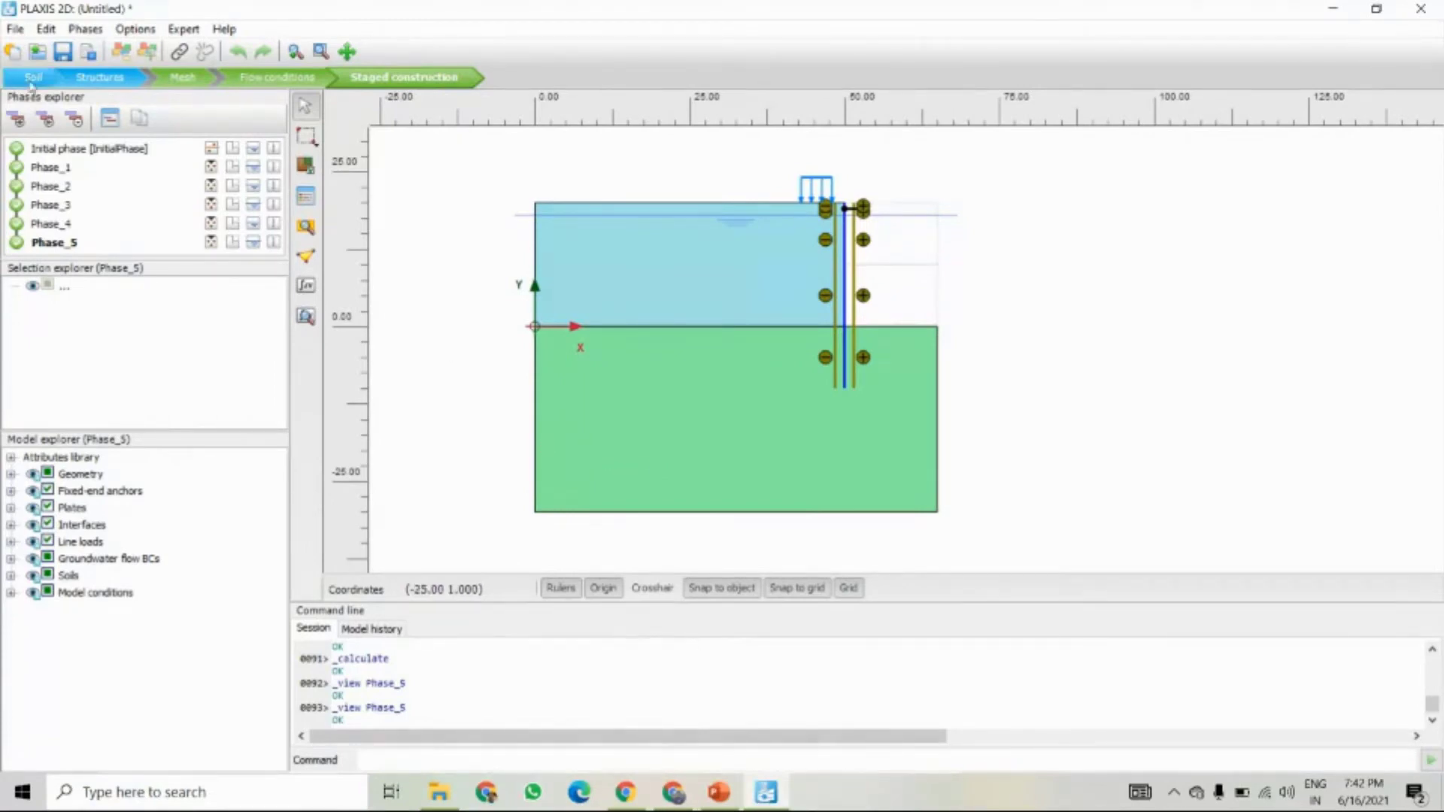
click(16, 29)
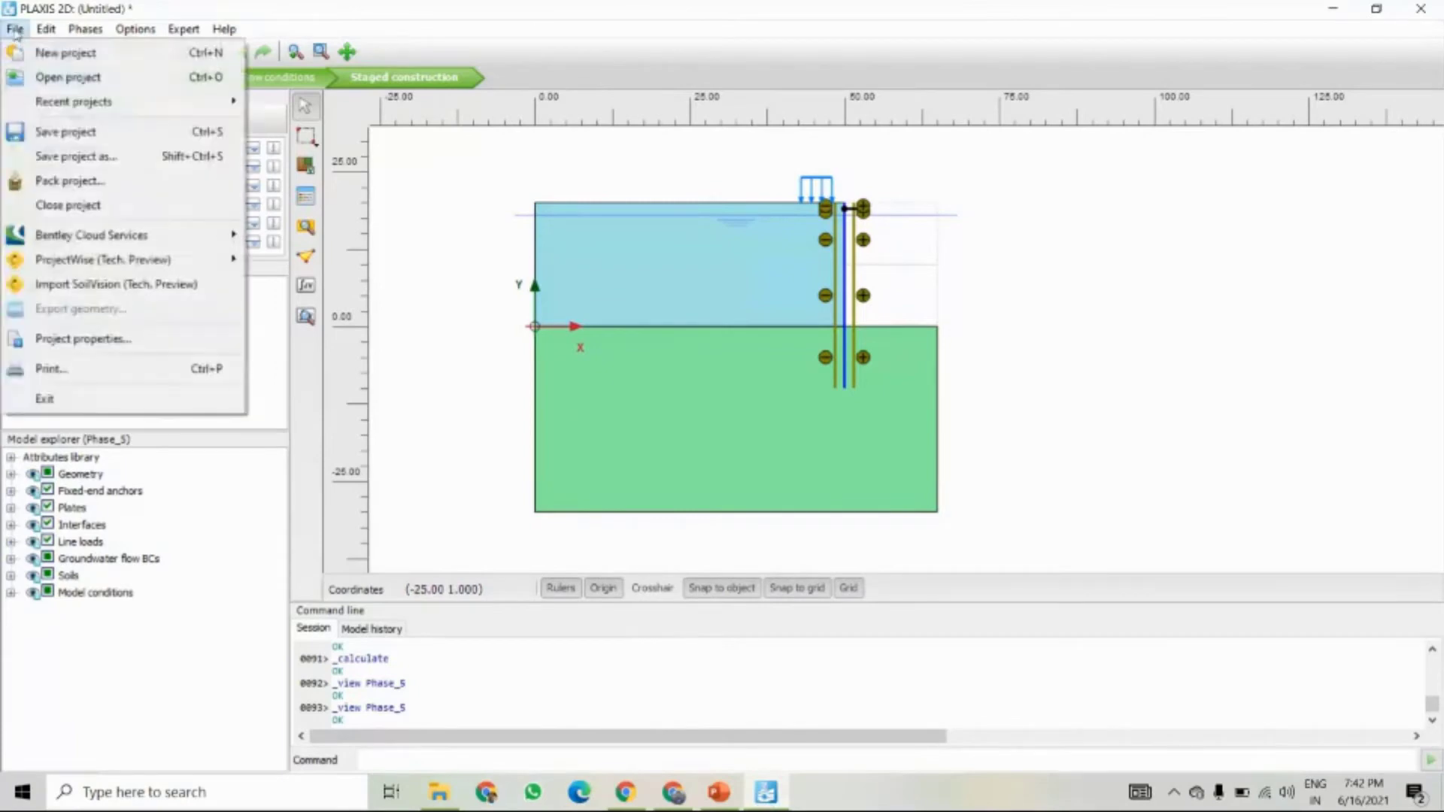
click(44, 80)
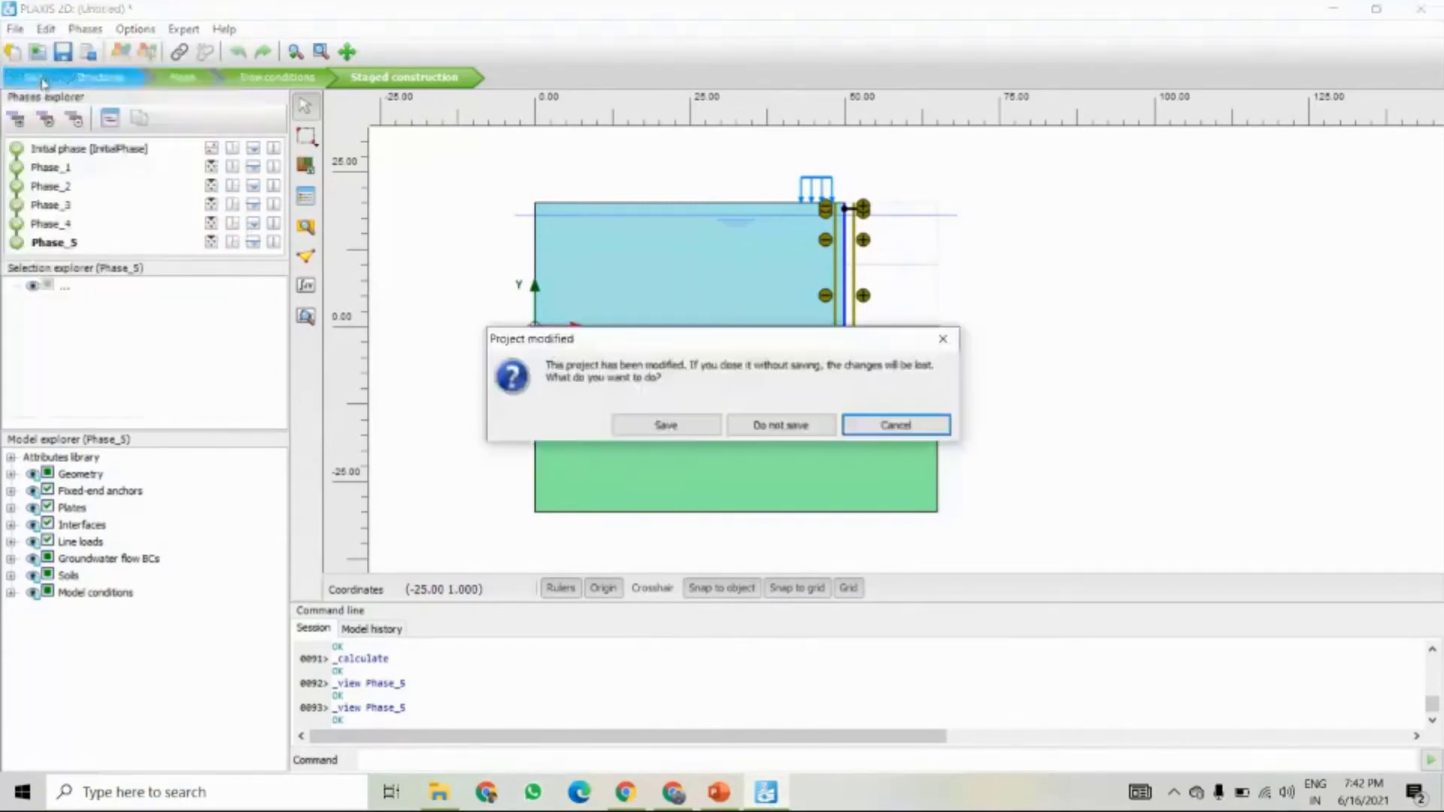
click(691, 428)
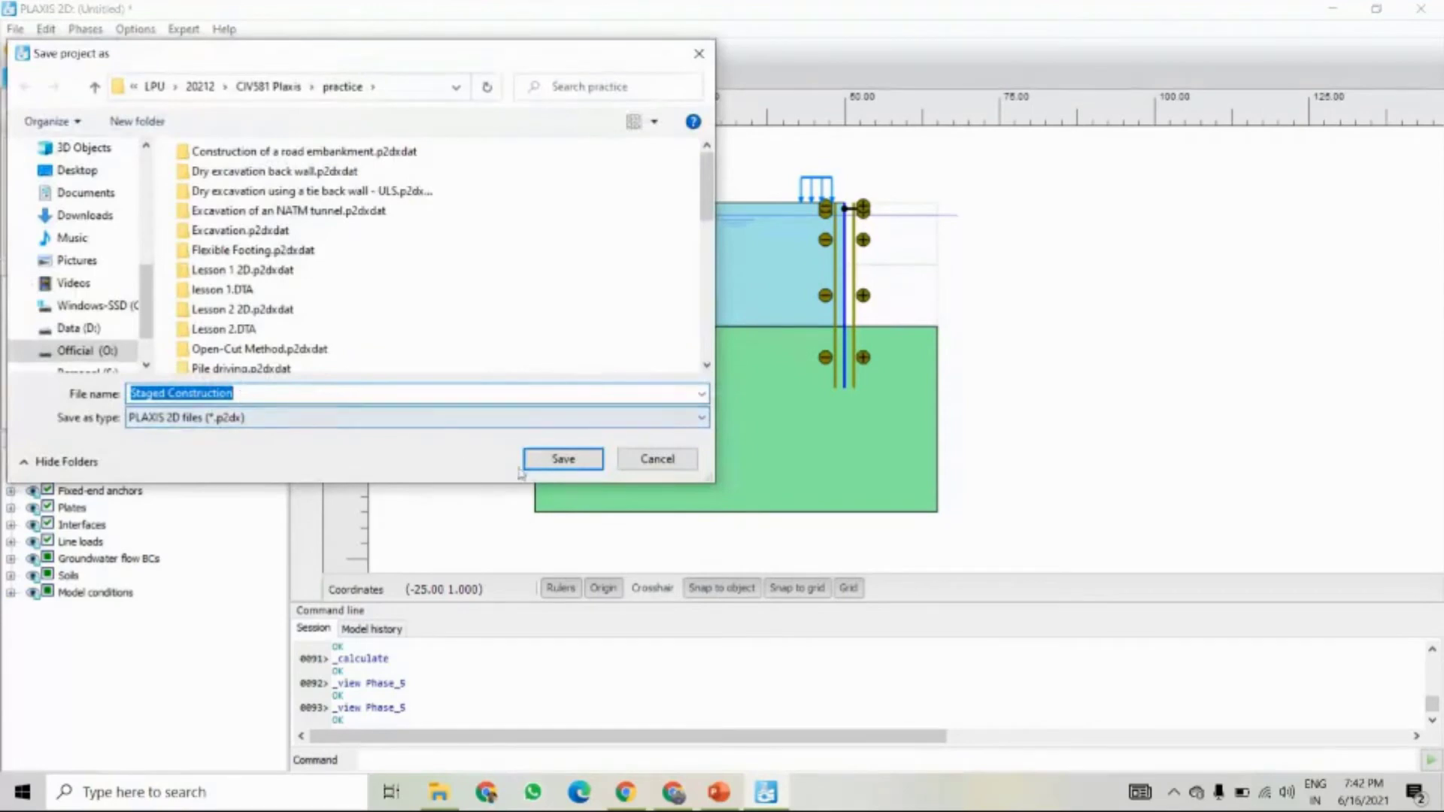
click(542, 460)
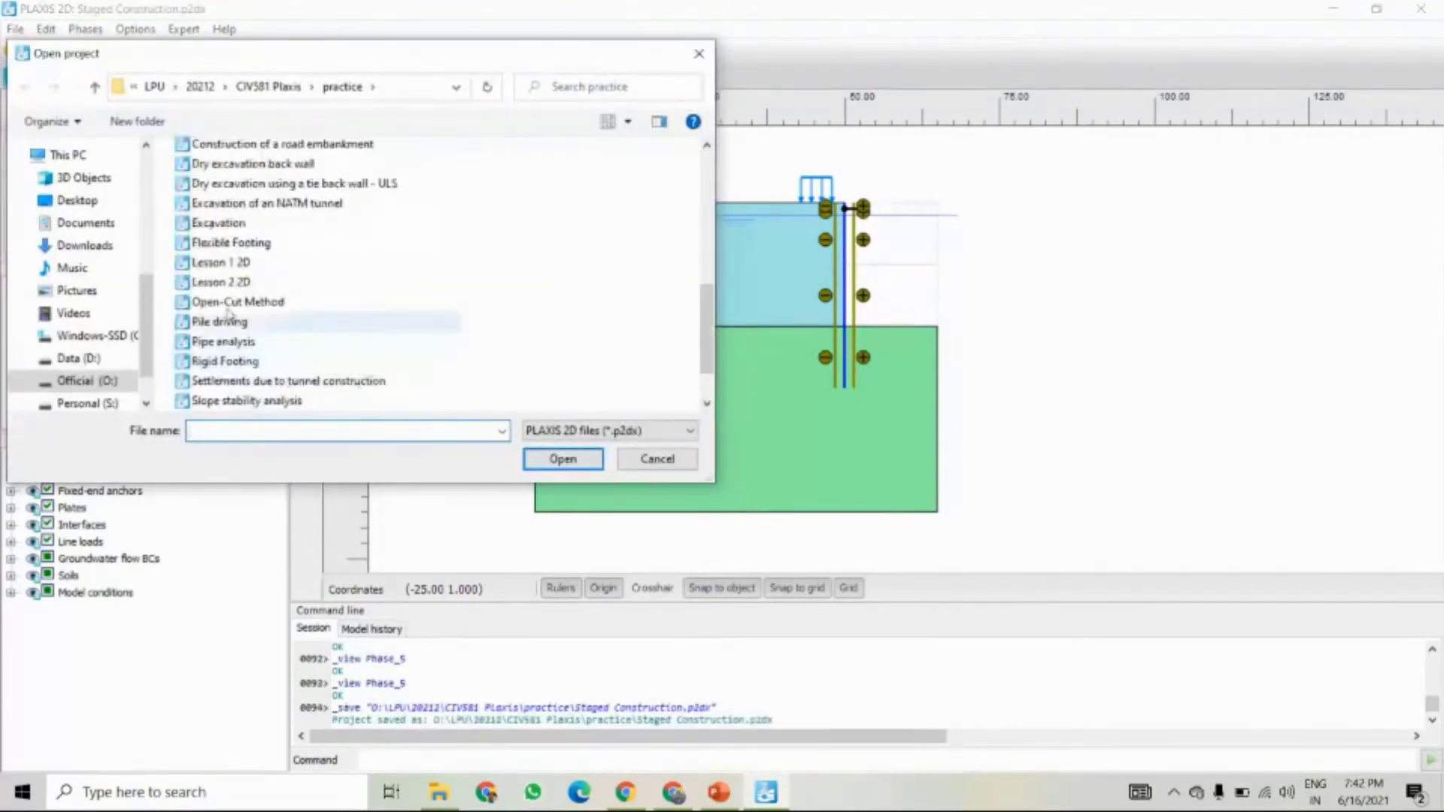
- Open the Flexible Footing project from the practice folder
click(225, 243)
click(546, 466)
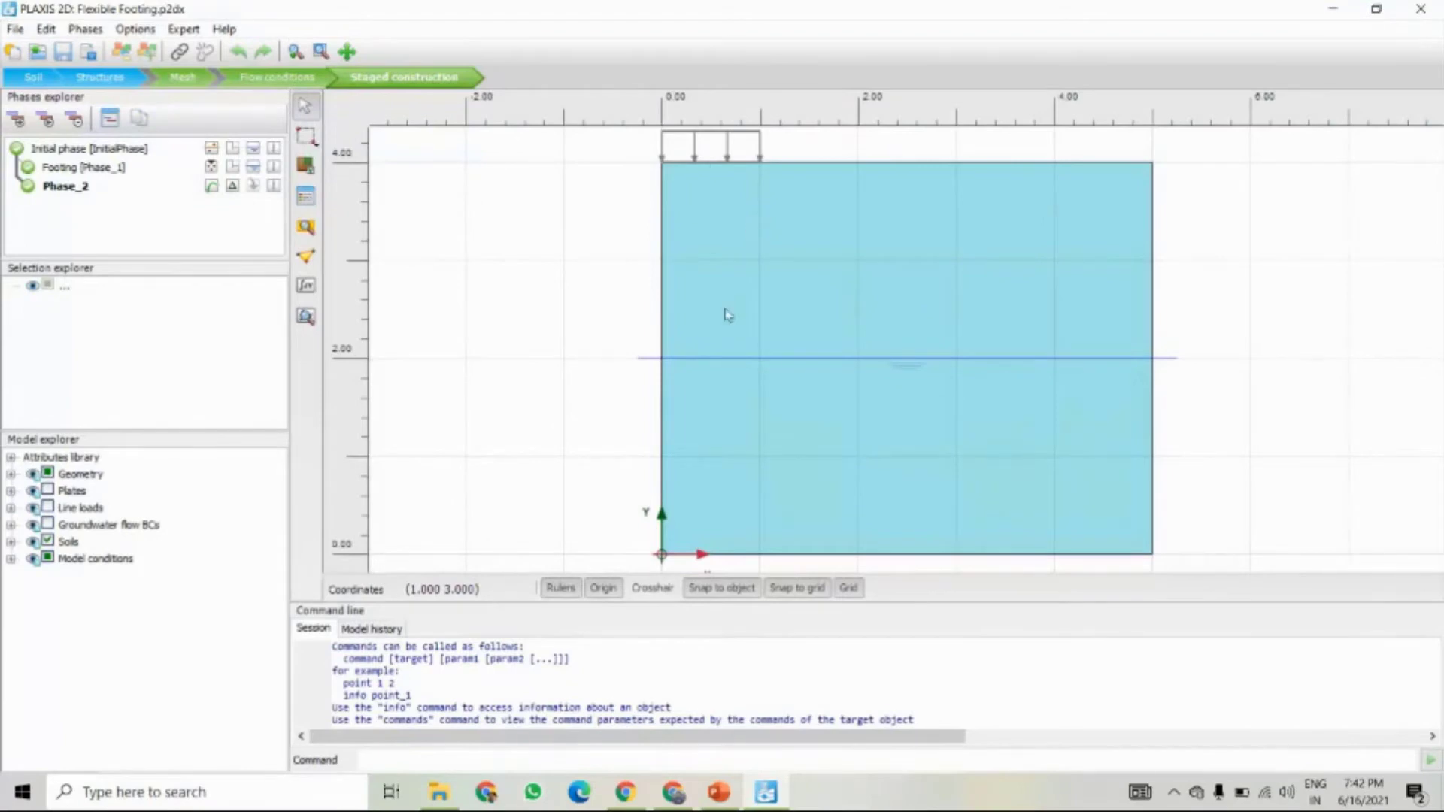
scroll(752, 388, down, 3)
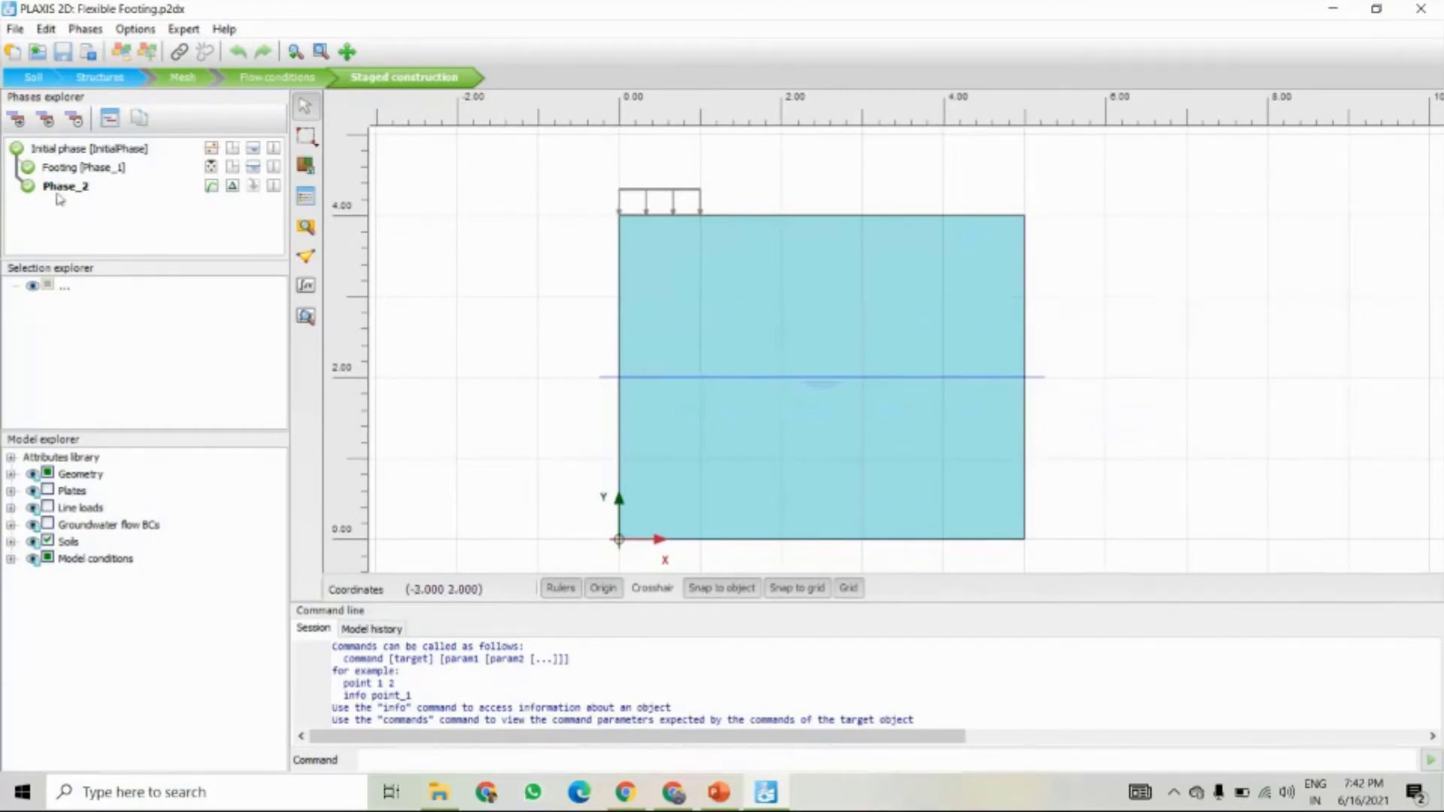
- View the calculation results of Phase_2 and compare its deformed mesh with that of the Footing phase
click(306, 317)
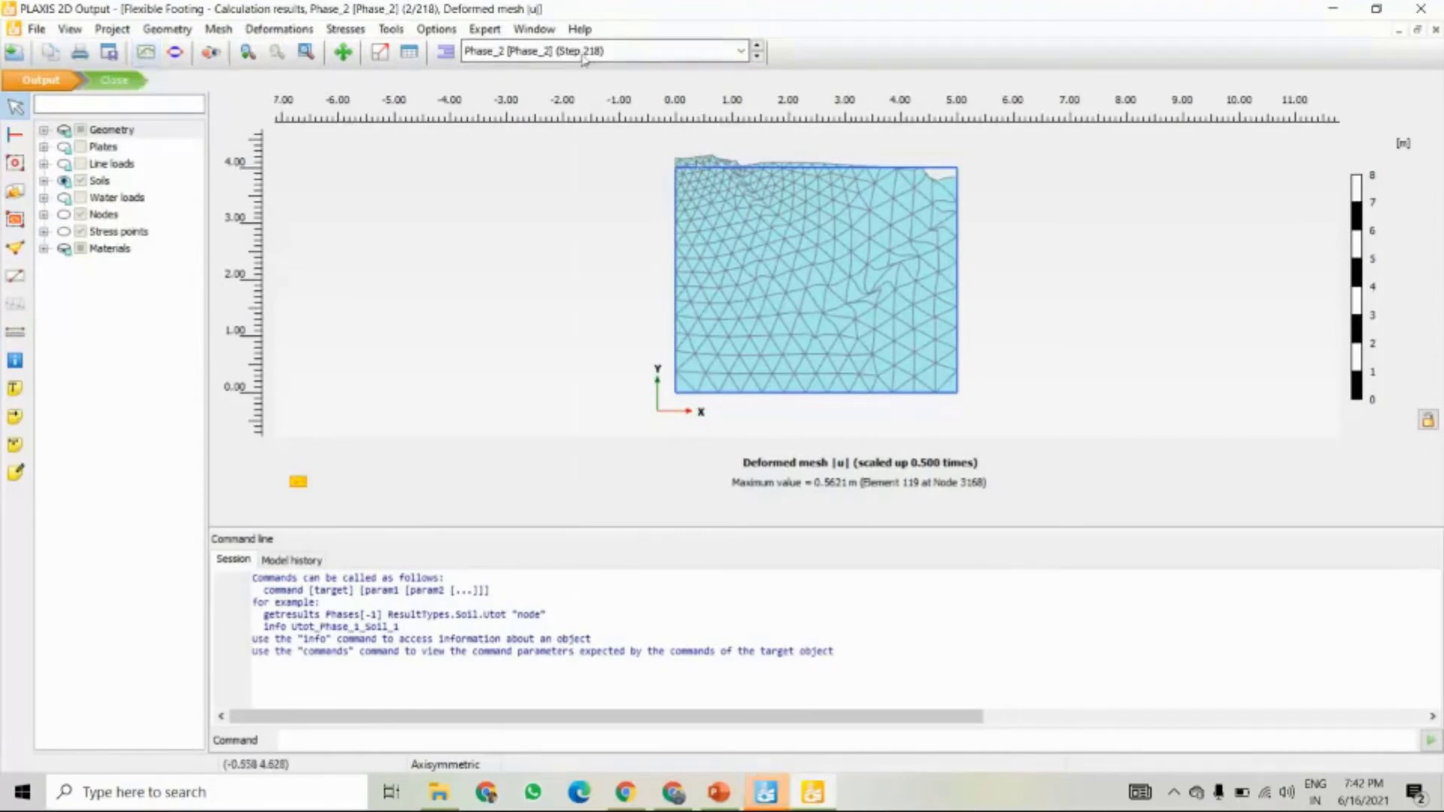
click(510, 51)
click(502, 91)
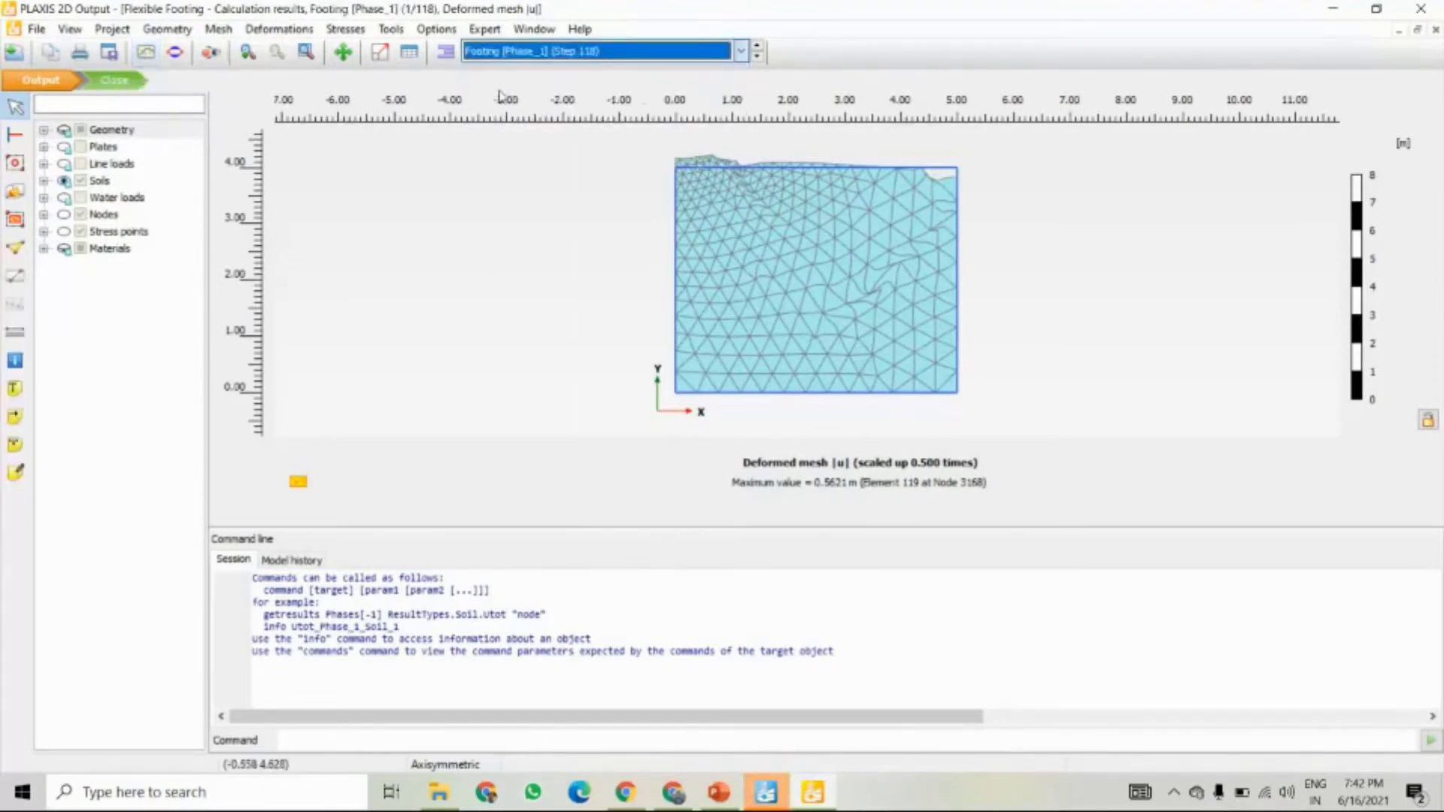
click(557, 53)
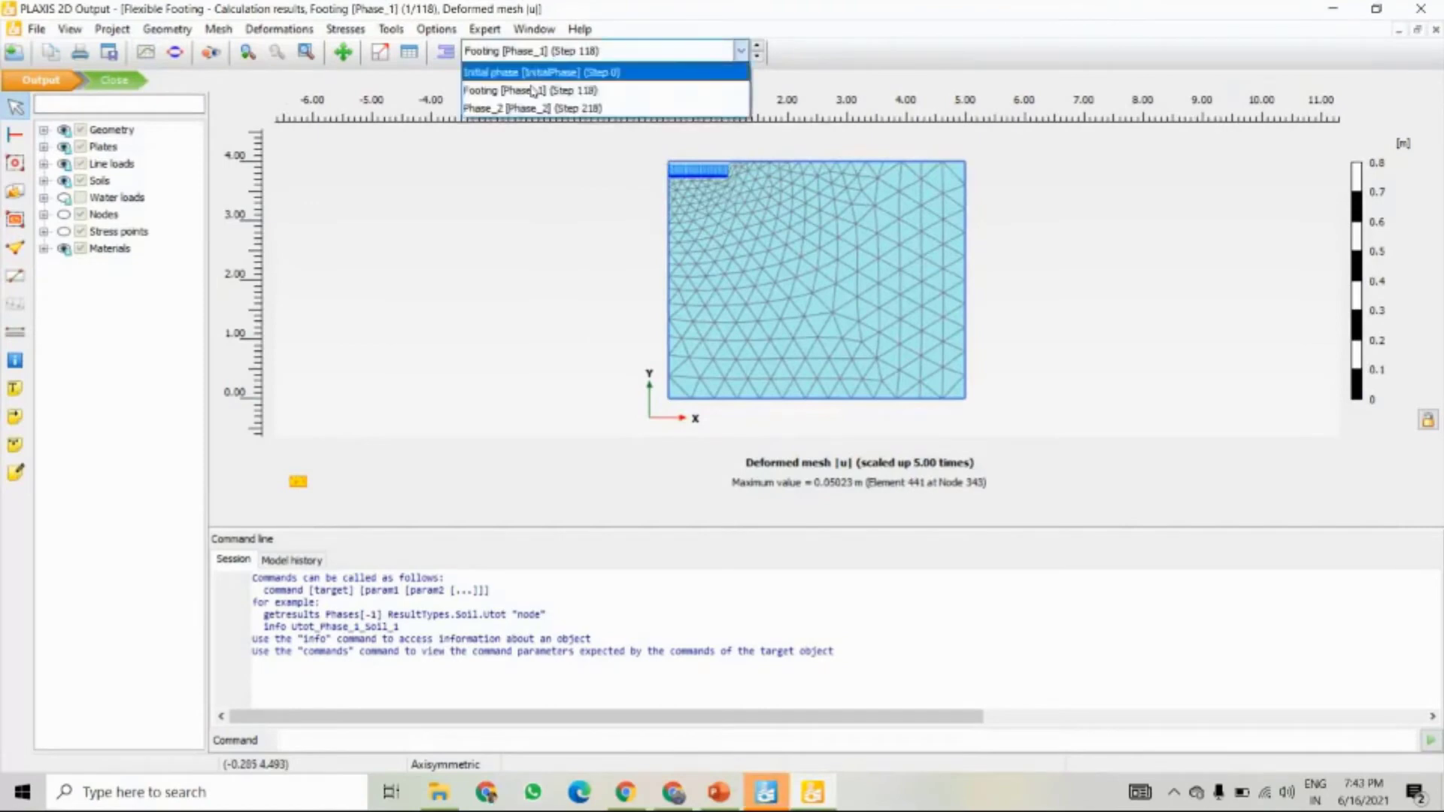
click(527, 108)
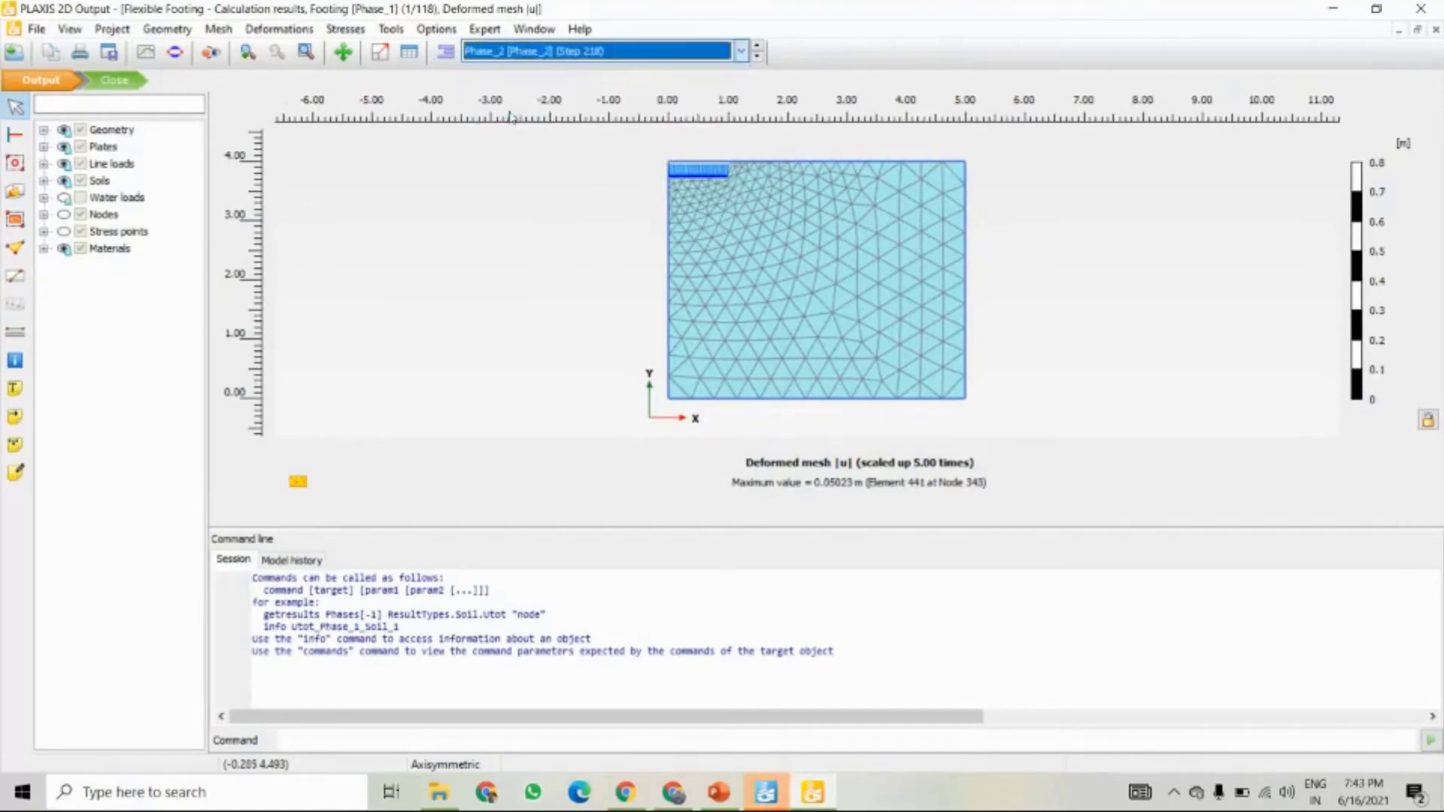
- Compare the previews of Chart 1 and Chart 2 in the curves manager
click(146, 52)
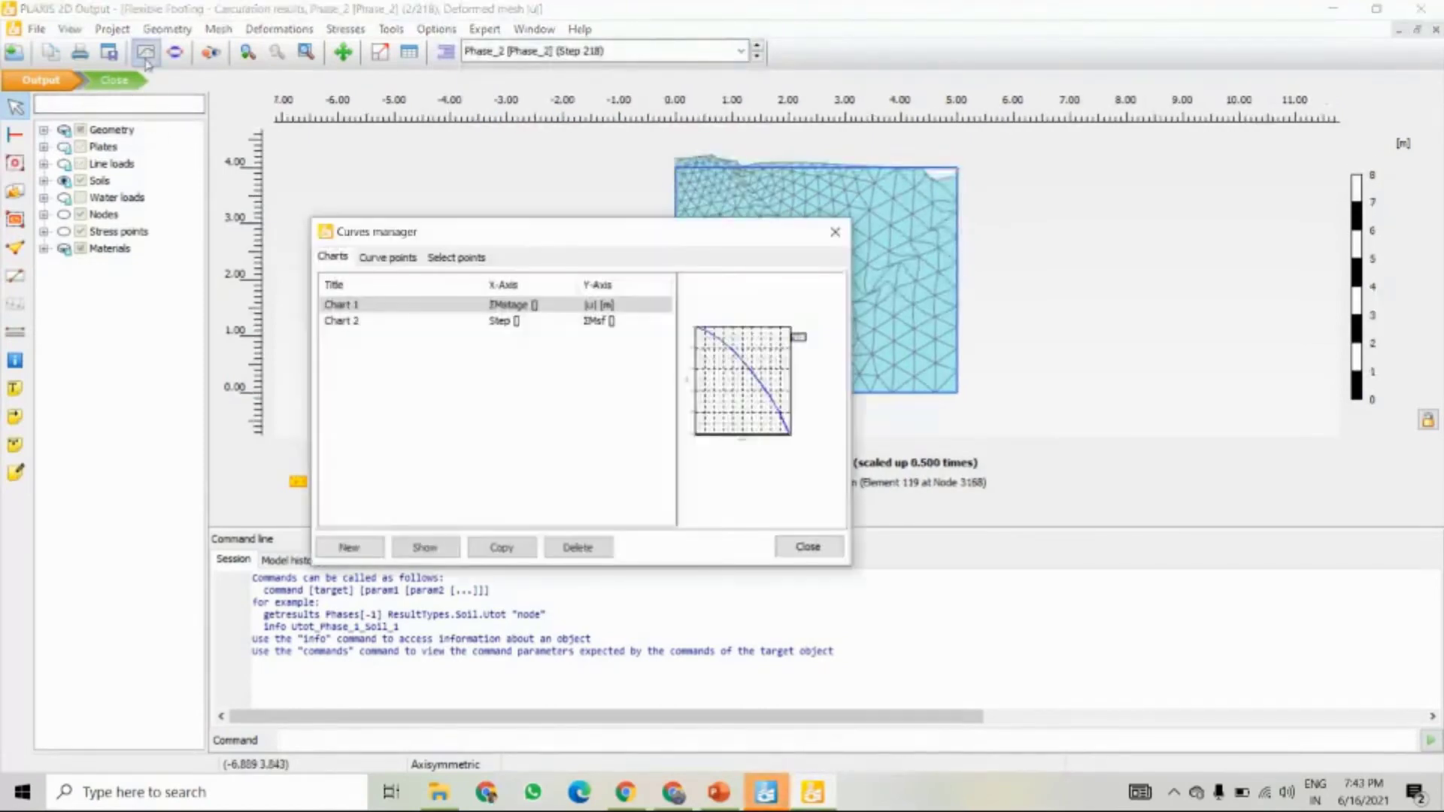
click(508, 323)
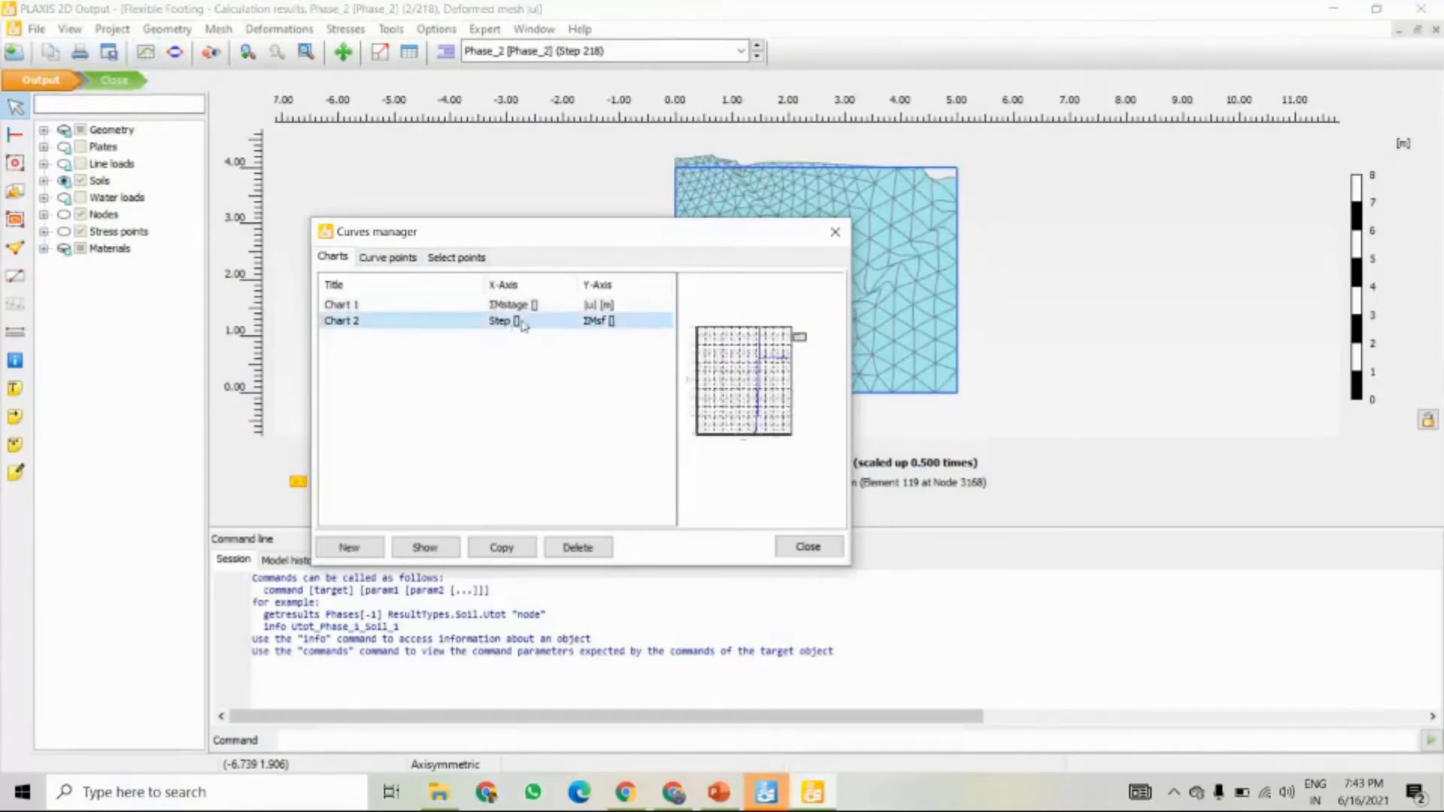
click(502, 306)
click(496, 320)
click(371, 306)
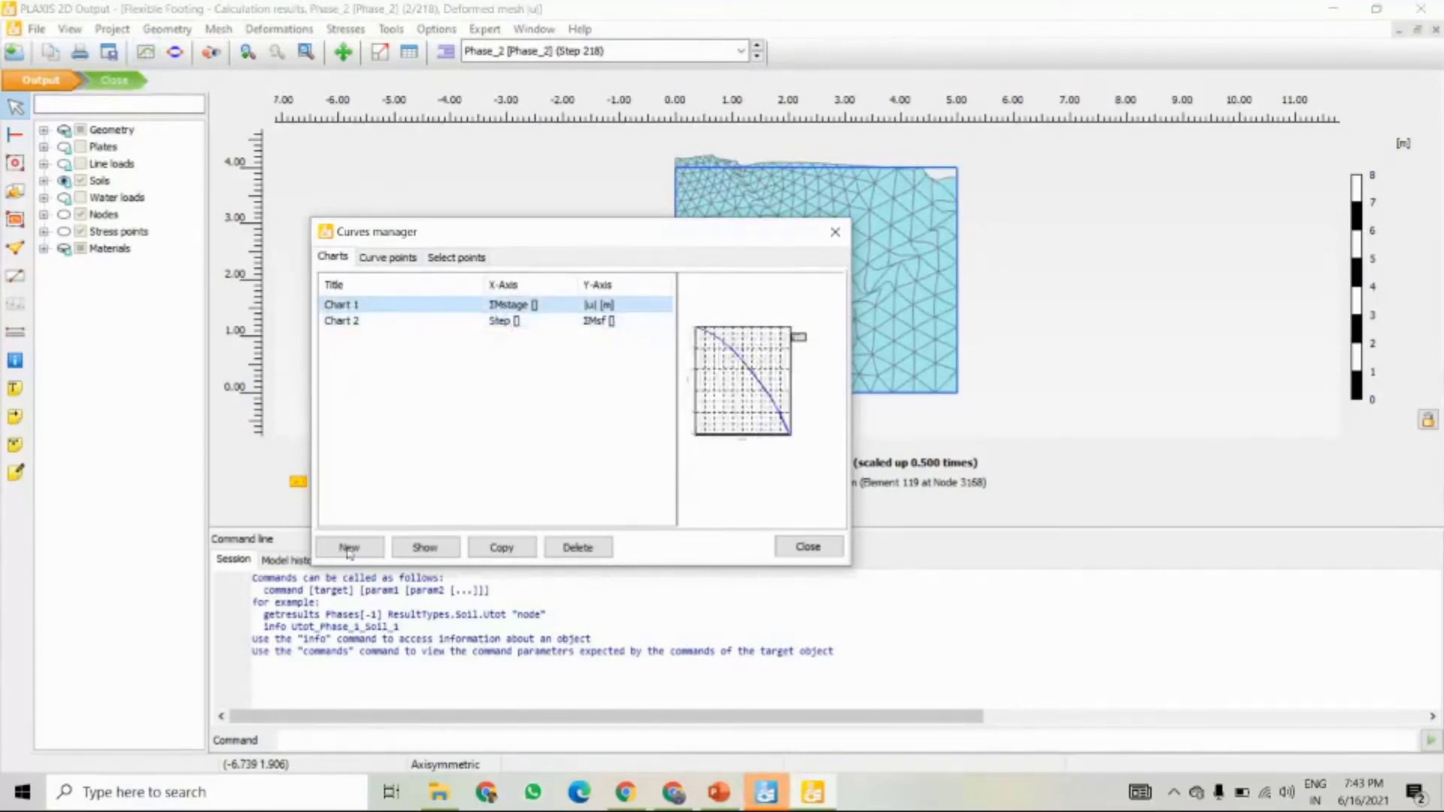
- Generate a new project curve with Step on the x-axis and the multiplier ΣMsf on the y-axis
click(349, 548)
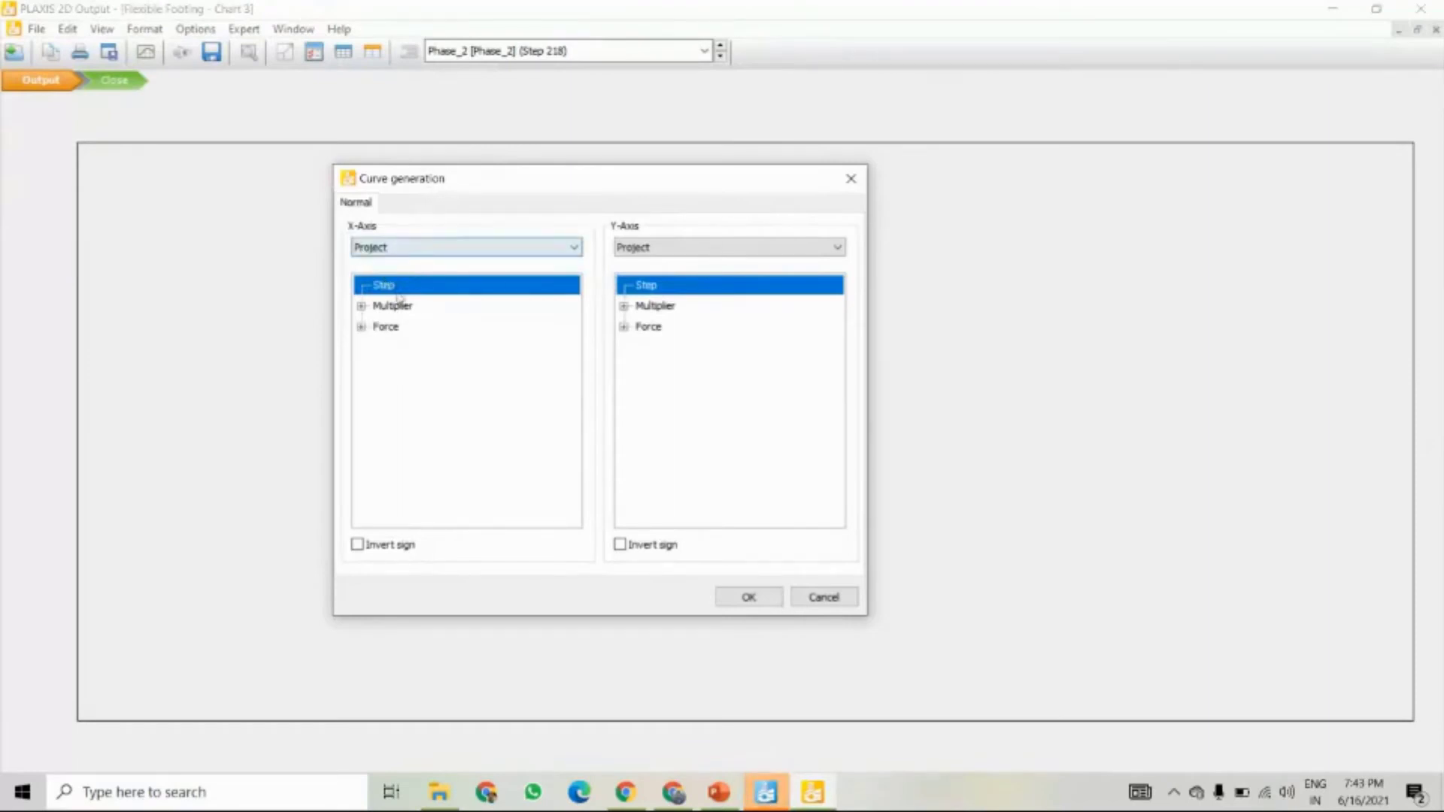
click(624, 305)
click(665, 390)
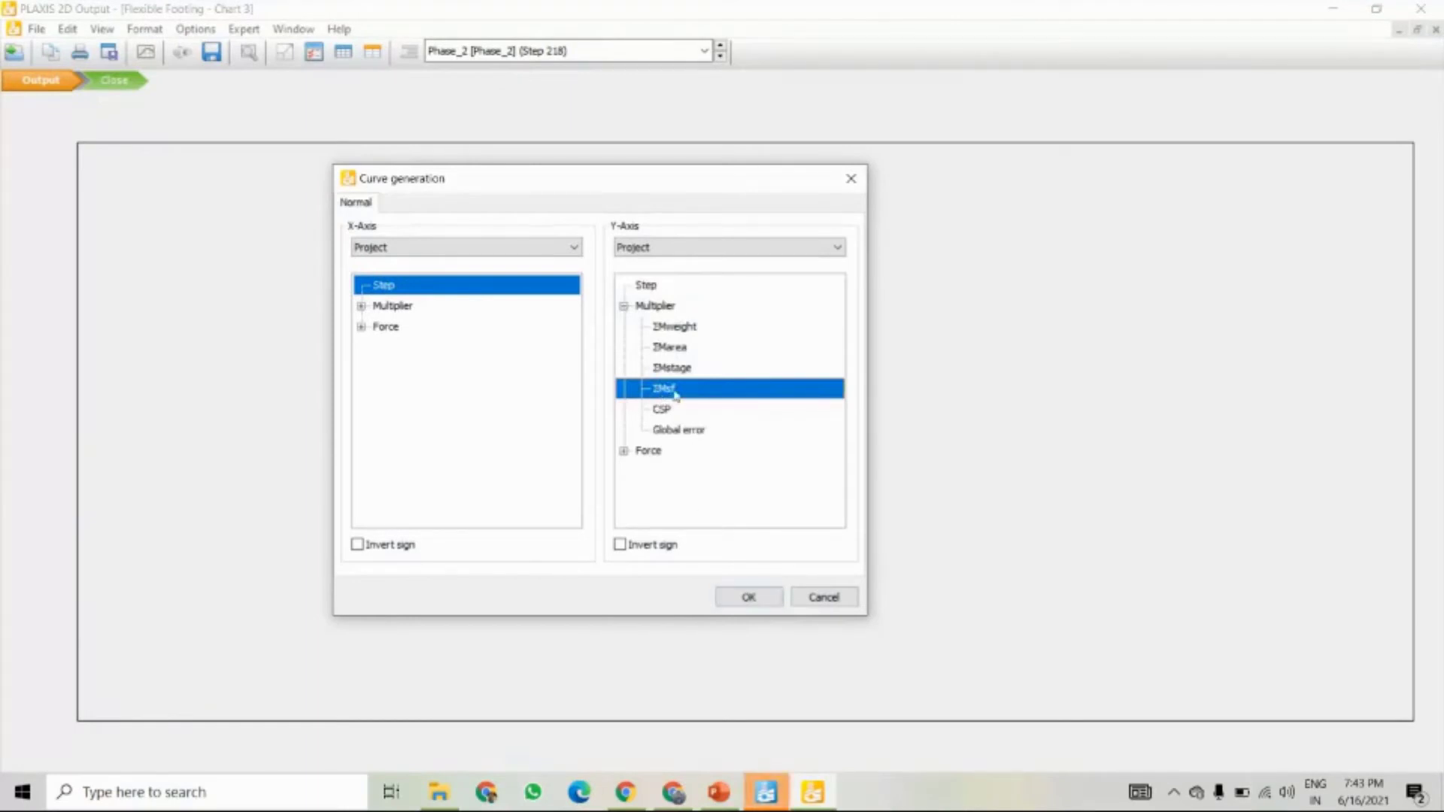
click(750, 599)
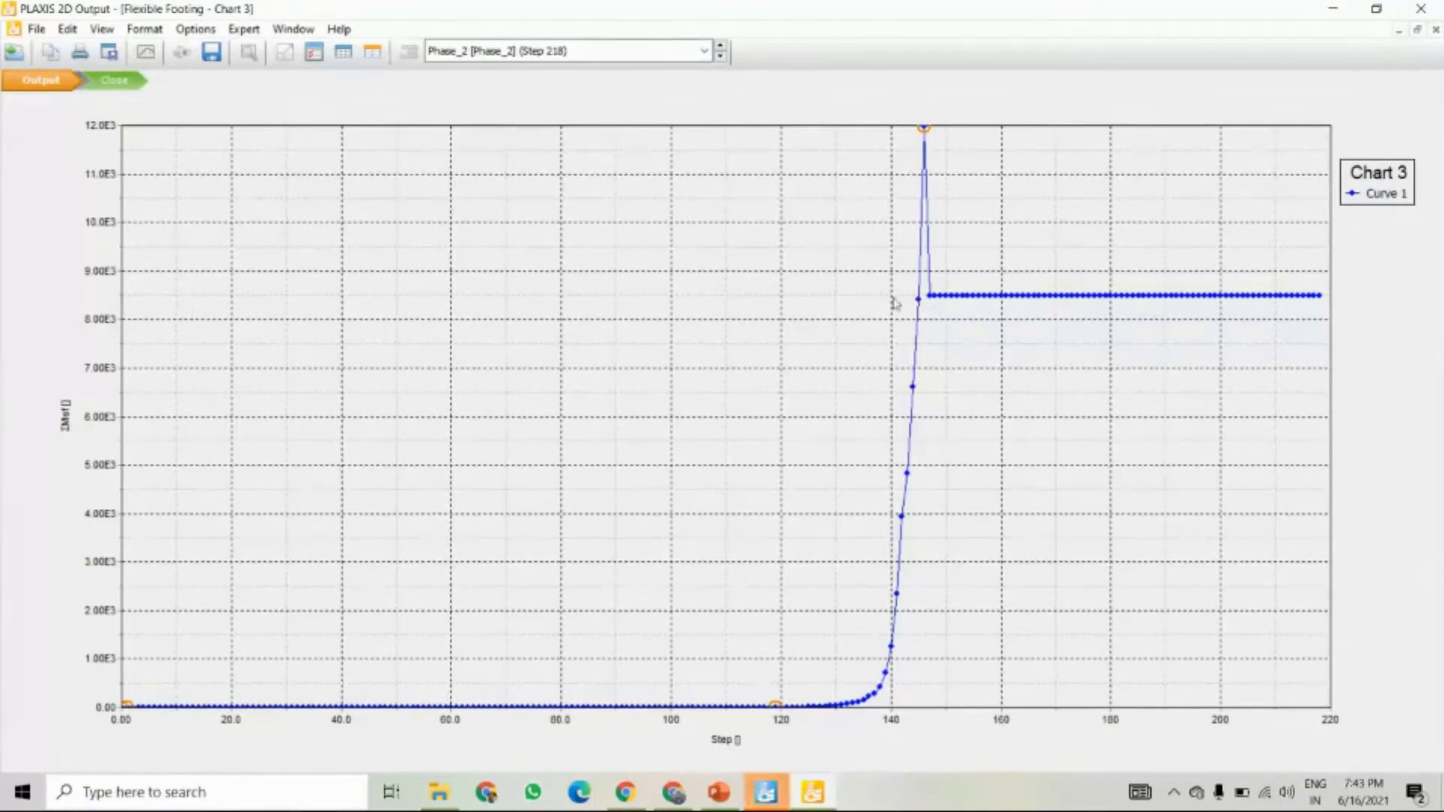
- Close the ΣMsf chart and switch to the closing slide of the PowerPoint presentation
click(115, 82)
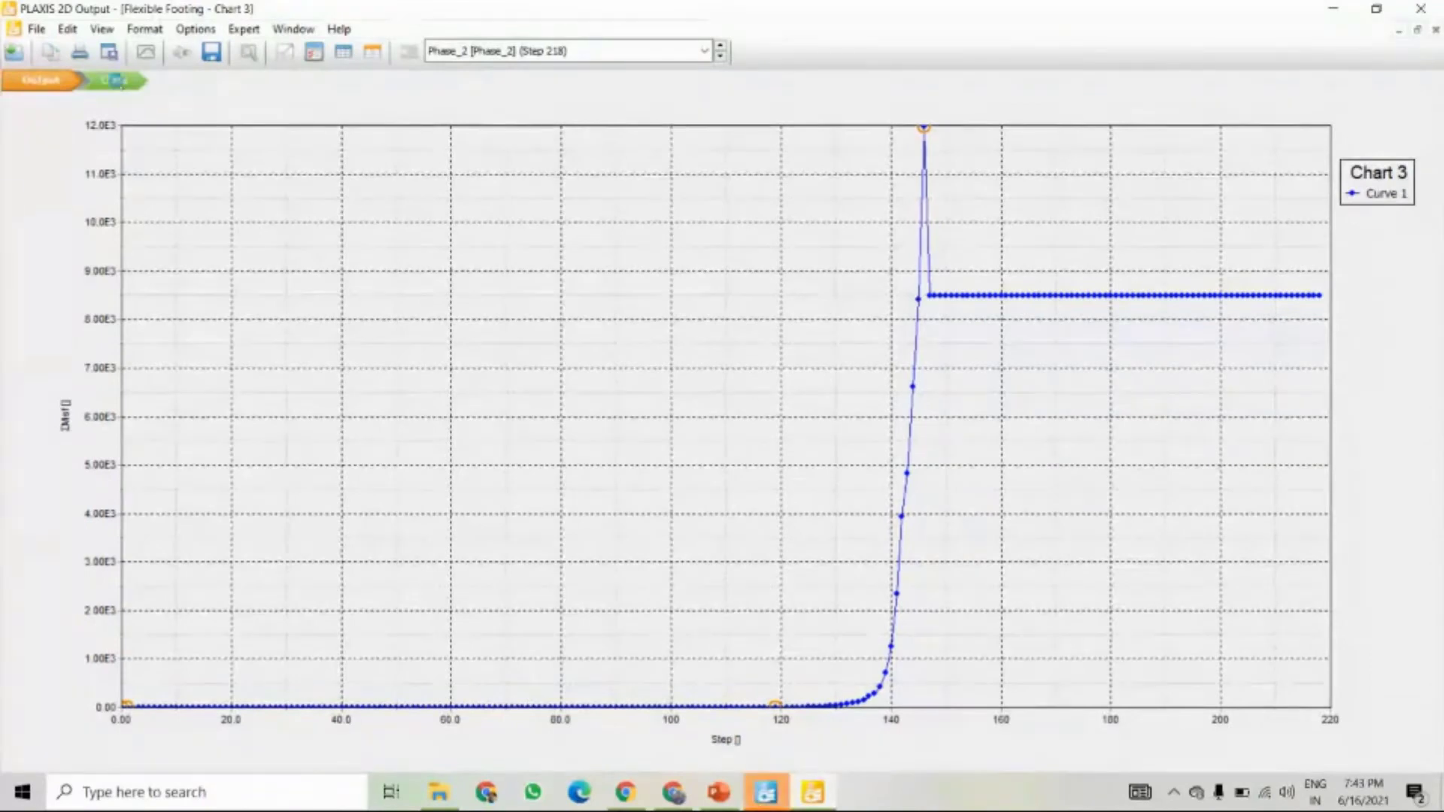
click(748, 457)
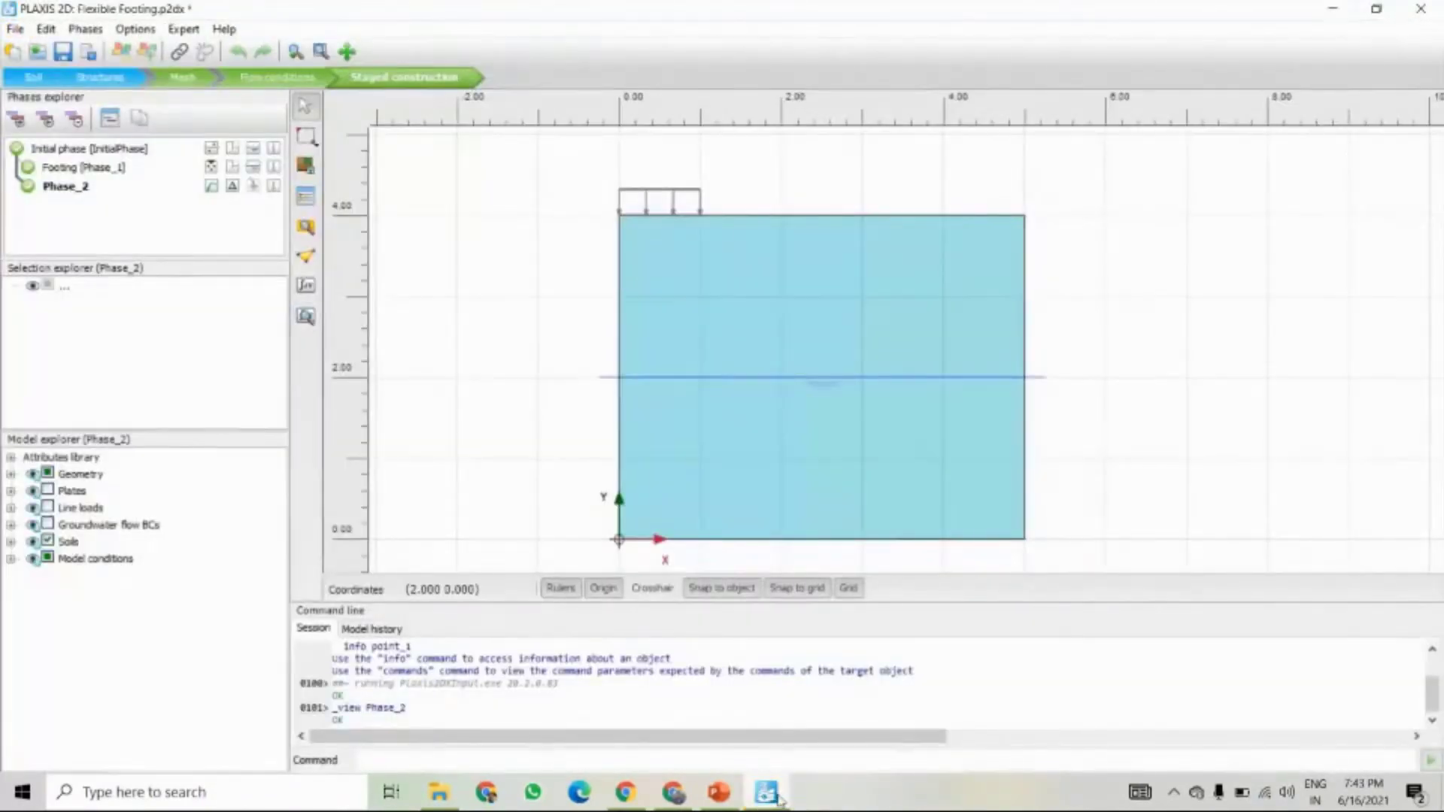
click(721, 796)
scroll(631, 522, down, 1)
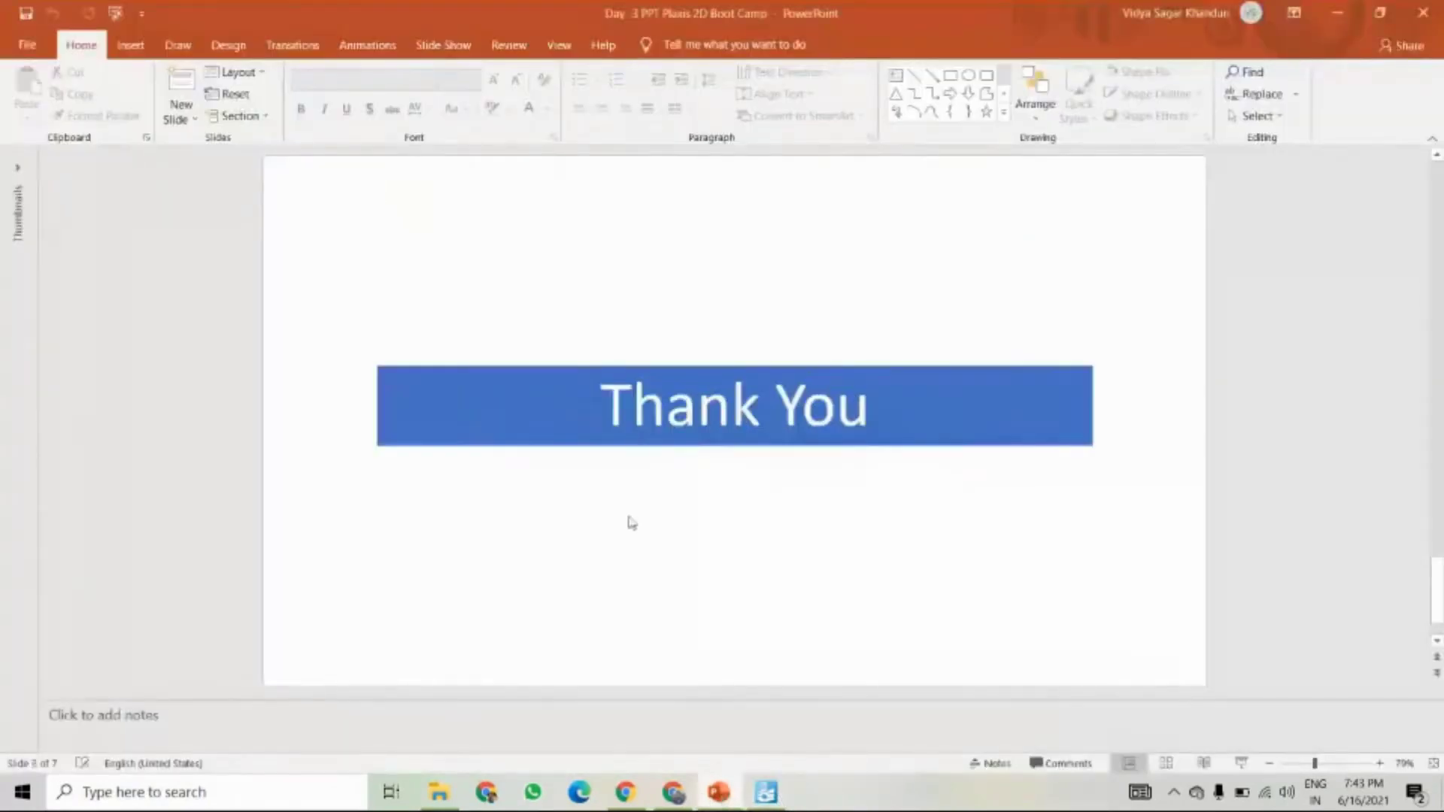
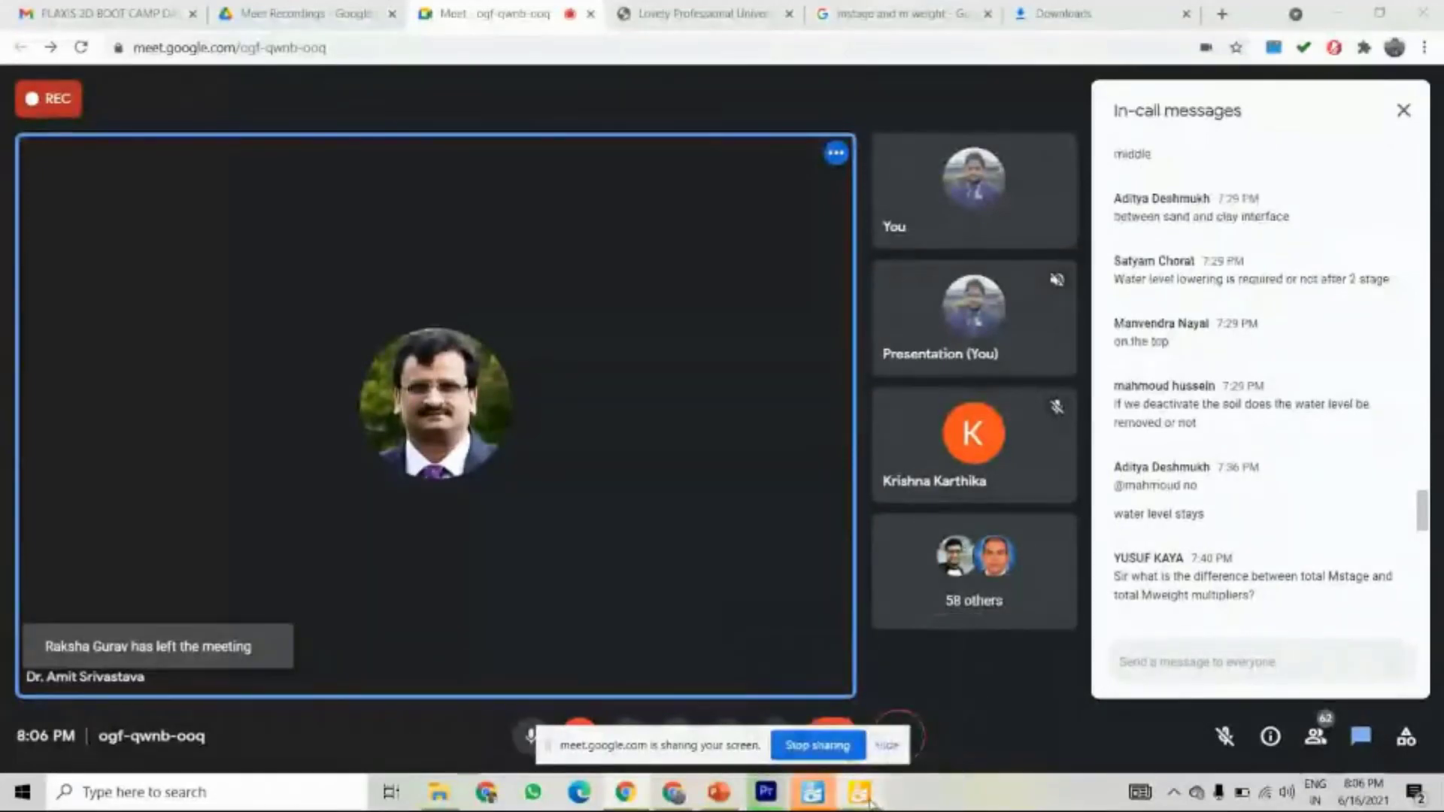
- Switch to PLAXIS 2D Output to view Chart 1 of the Flexible Footing project and hide the screen-sharing notice
mouse_move(869, 802)
click(910, 737)
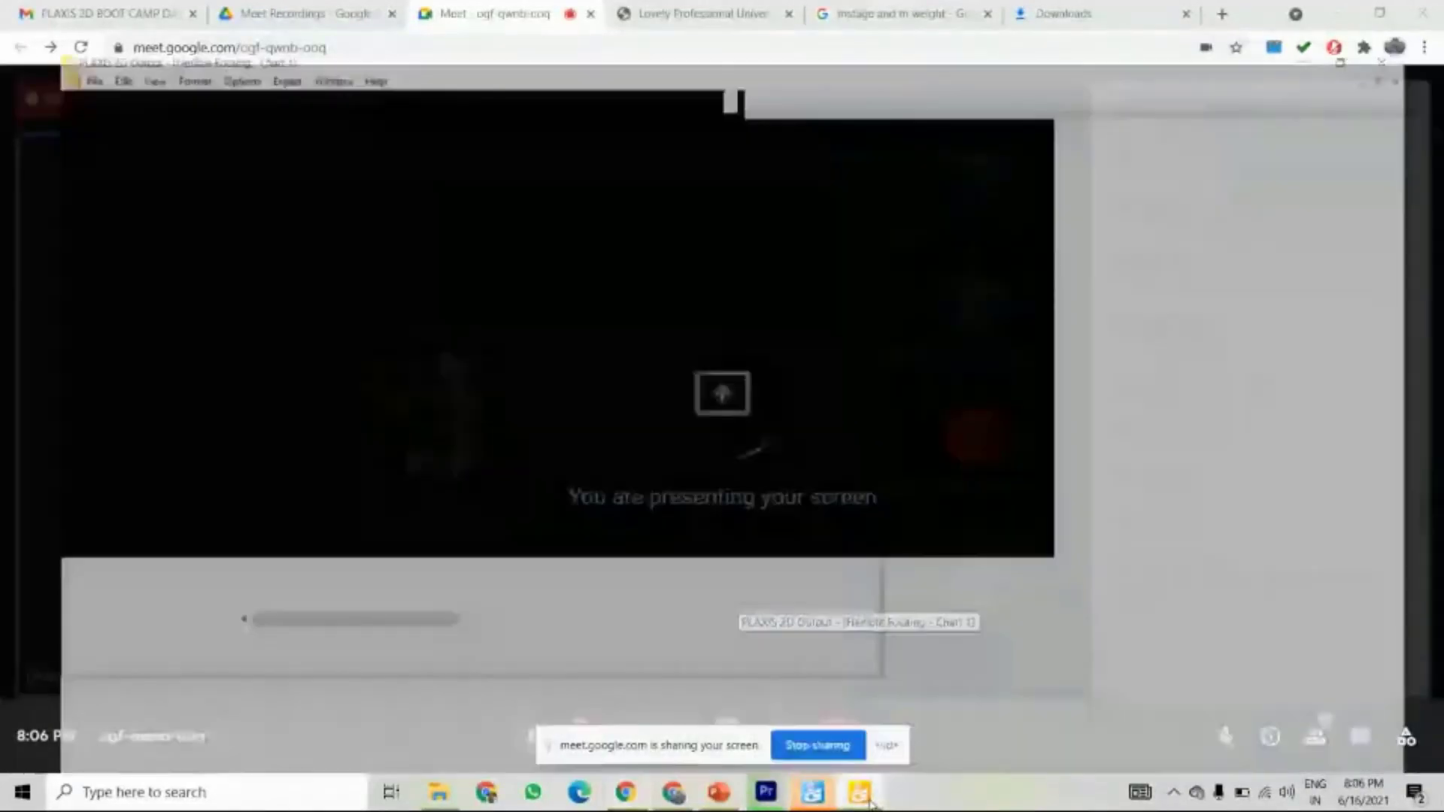
click(890, 746)
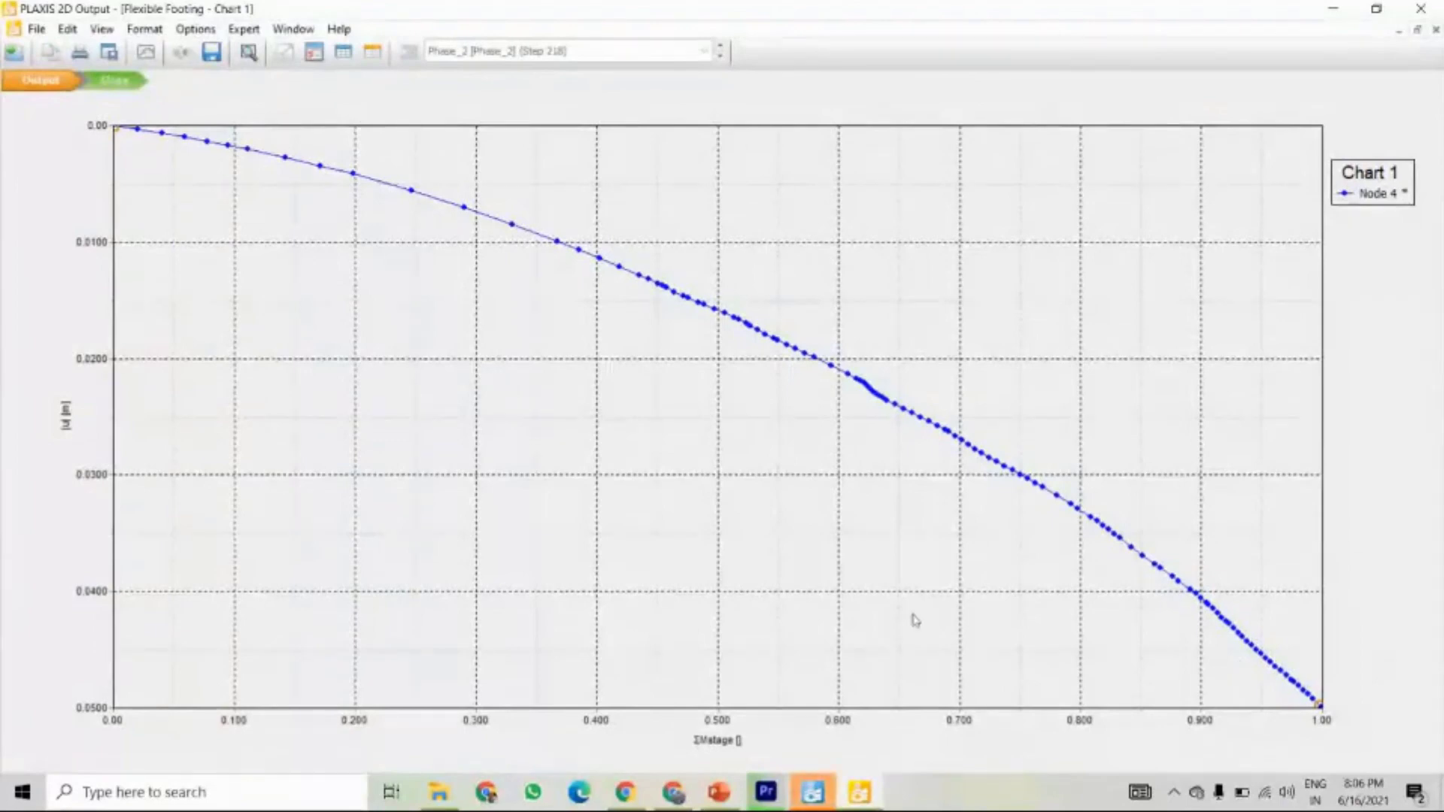
scroll(915, 620, up, 1)
scroll(915, 620, down, 1)
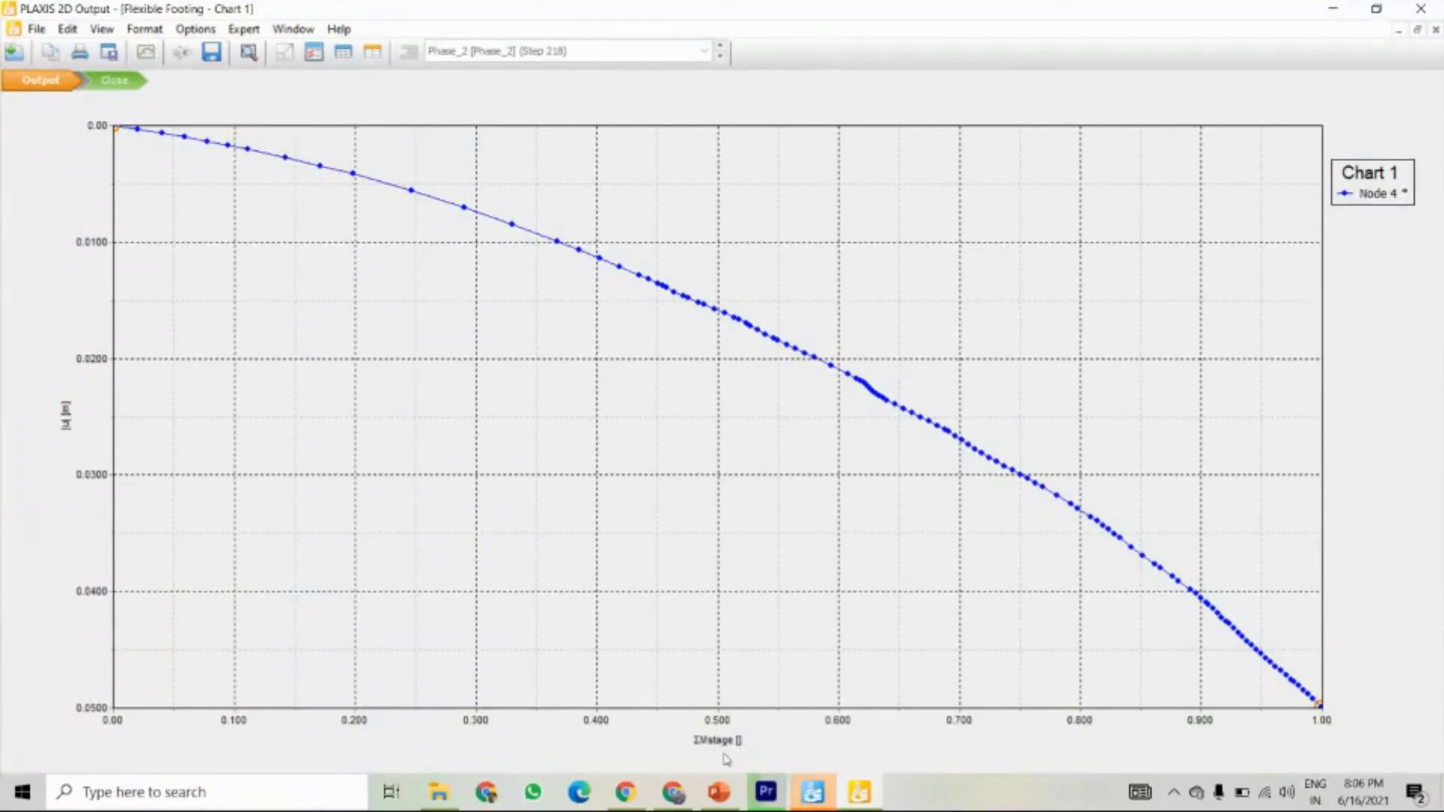
- Exchange the axes of Chart 1 and remove its horizontal flip, applying both chart settings
double_click(1381, 197)
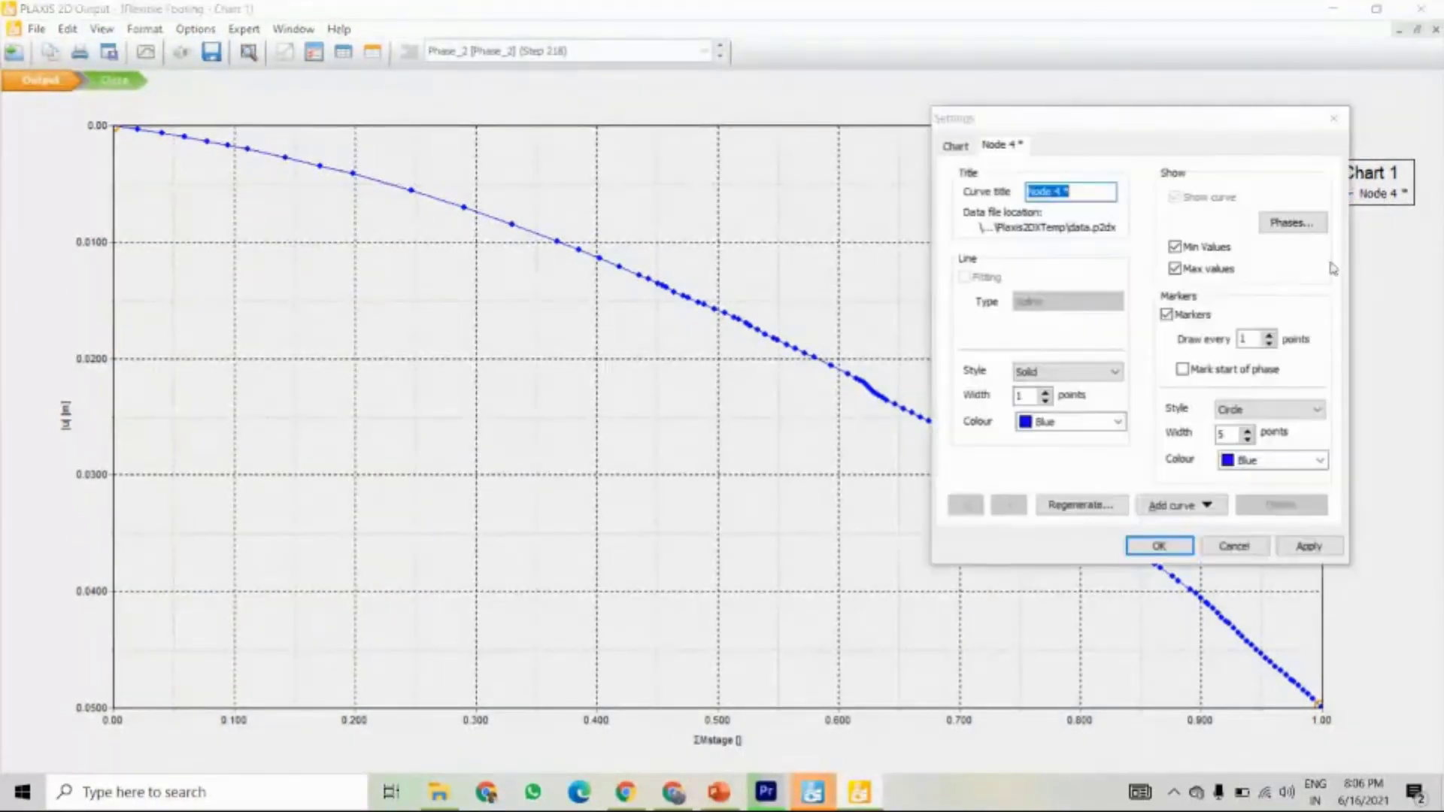
click(957, 145)
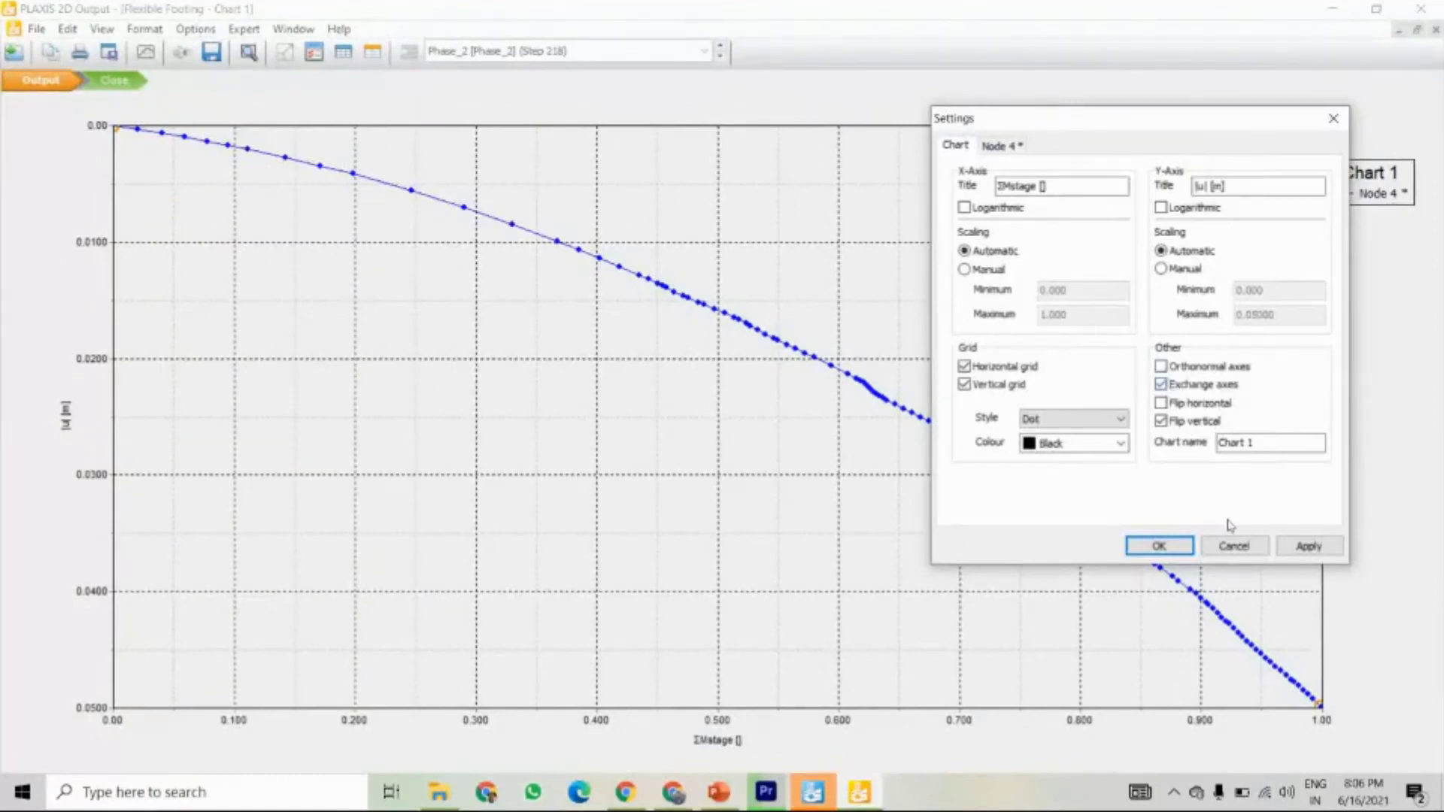
click(1291, 550)
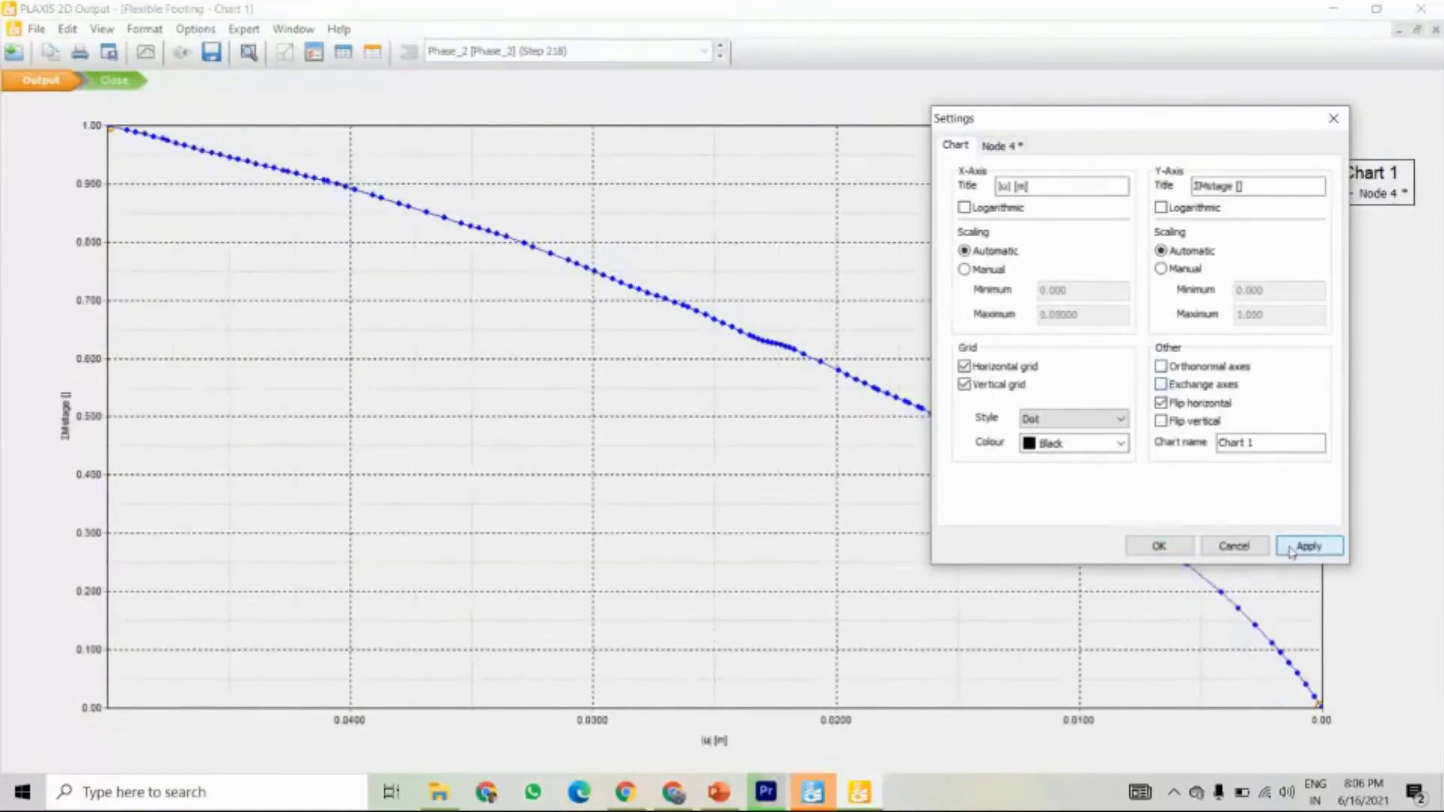
click(1182, 407)
click(1298, 547)
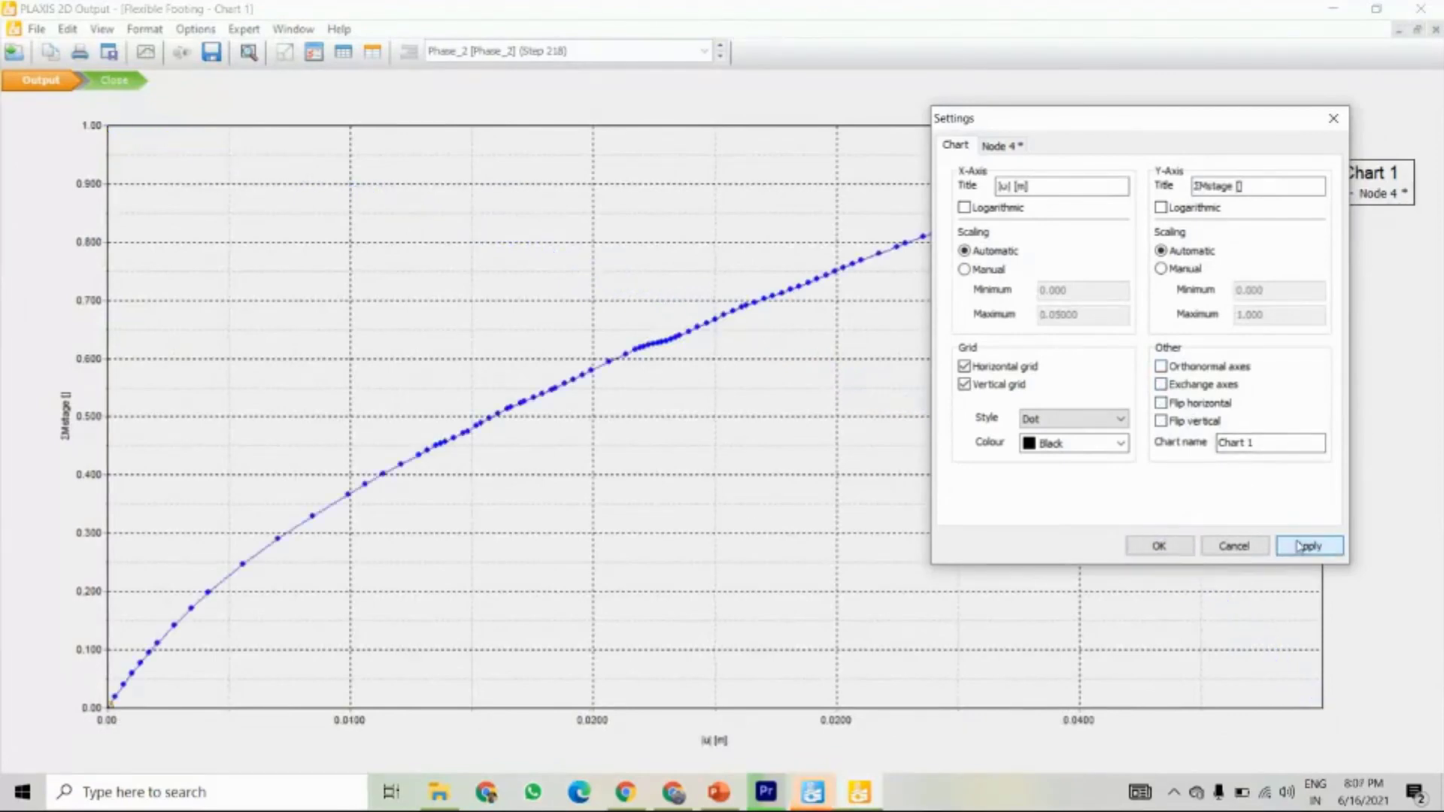
- Exchange the axes of Chart 1 again to plot ΣMstage on the x-axis and |u| on the y-axis, and close the chart settings
click(1334, 118)
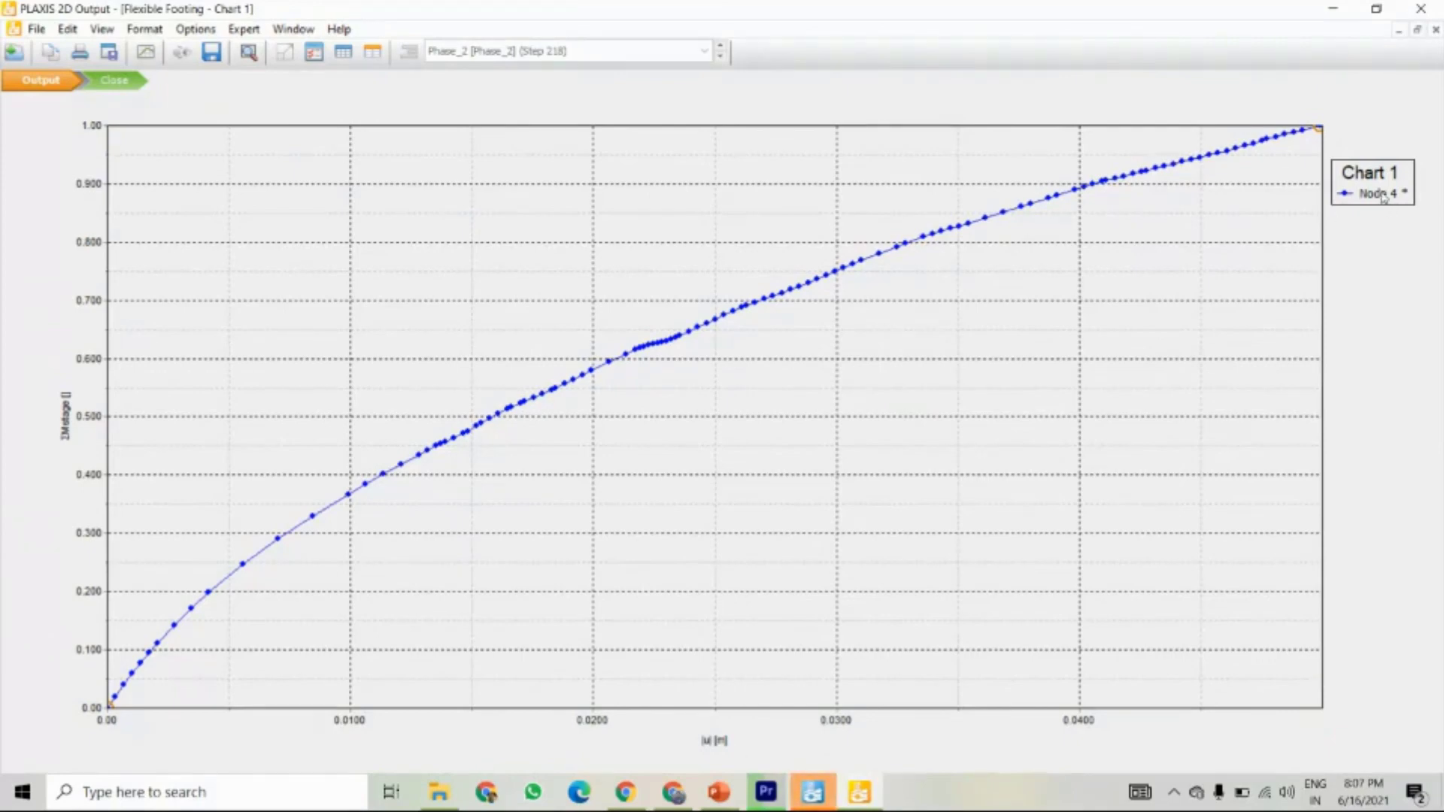
double_click(1318, 209)
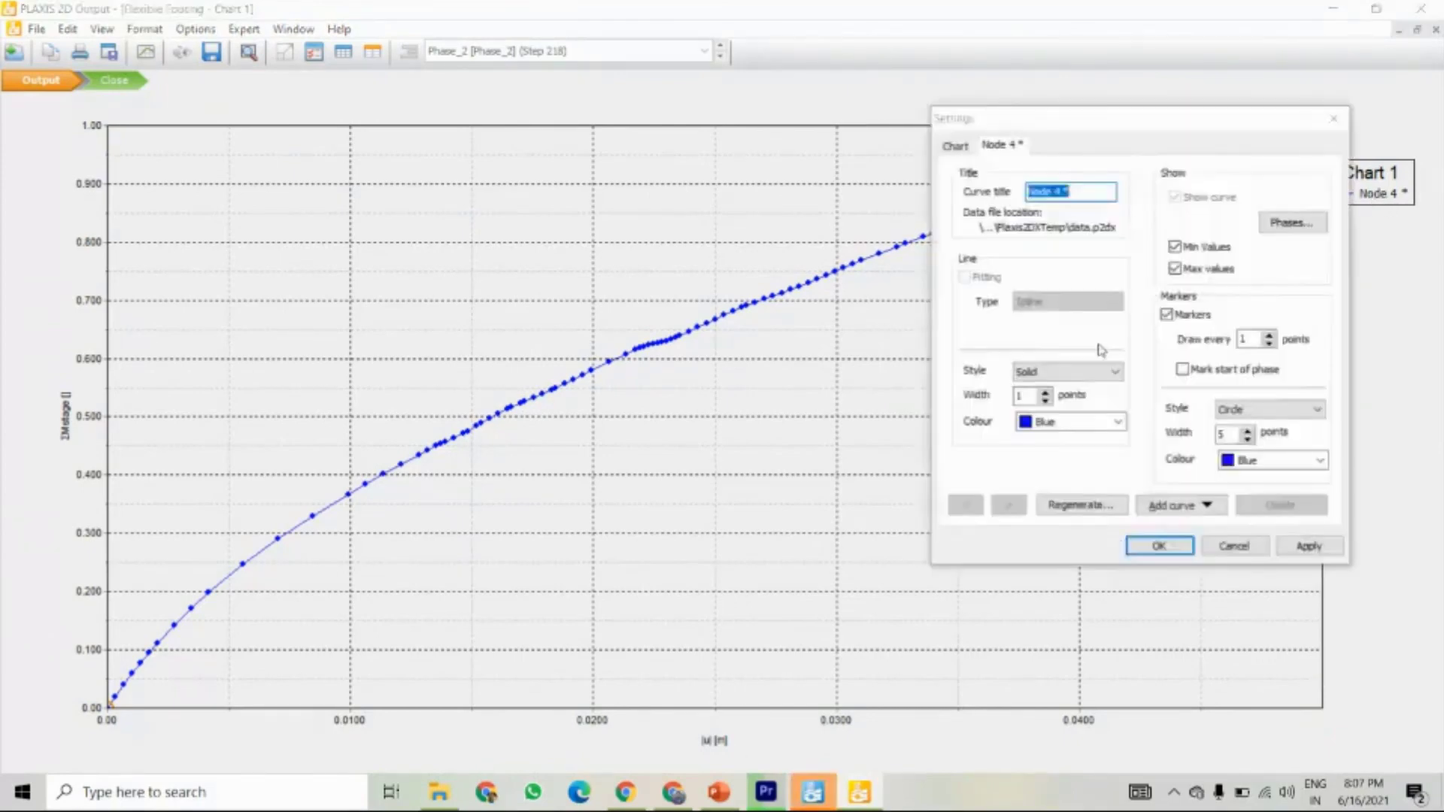
click(960, 146)
click(1183, 385)
click(1309, 547)
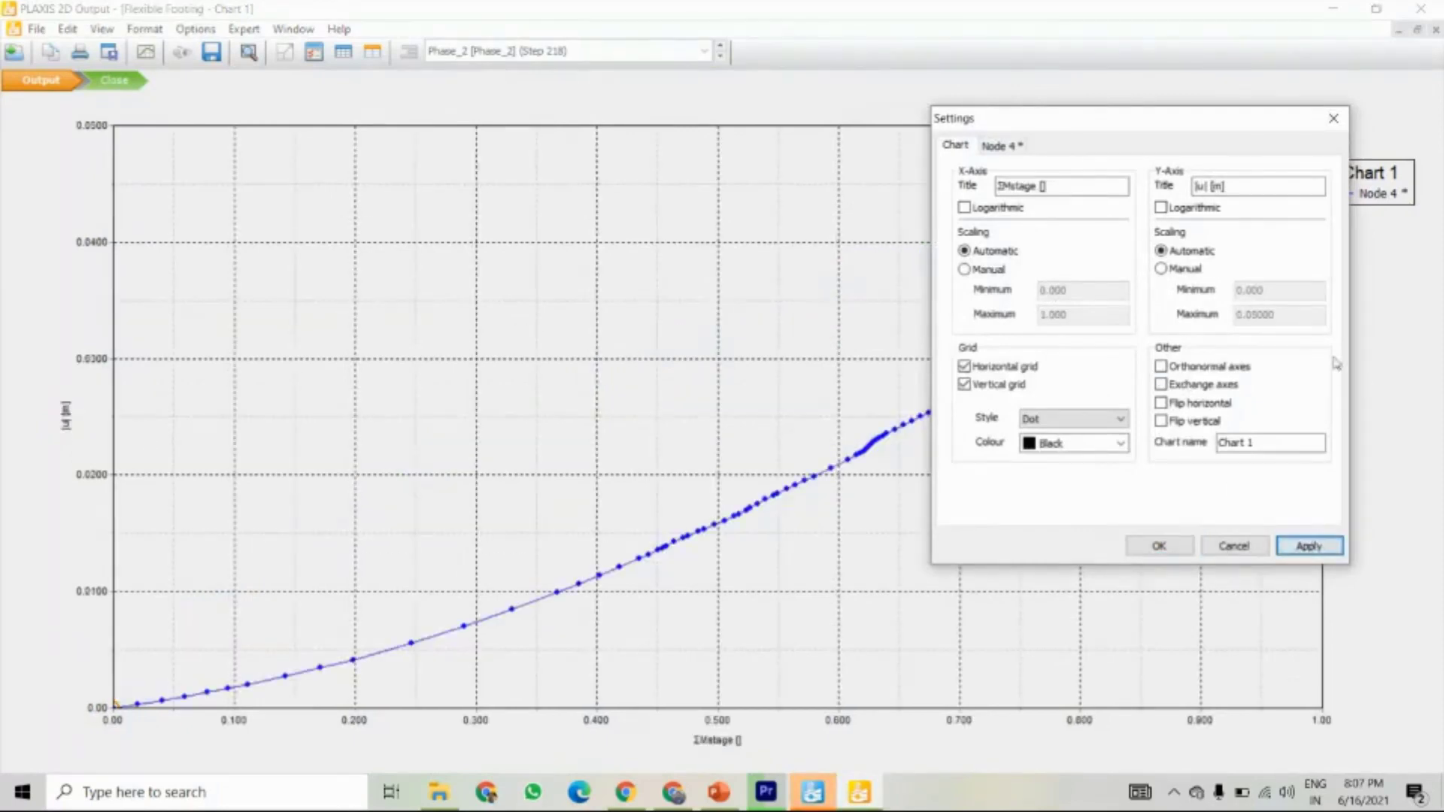
click(1333, 120)
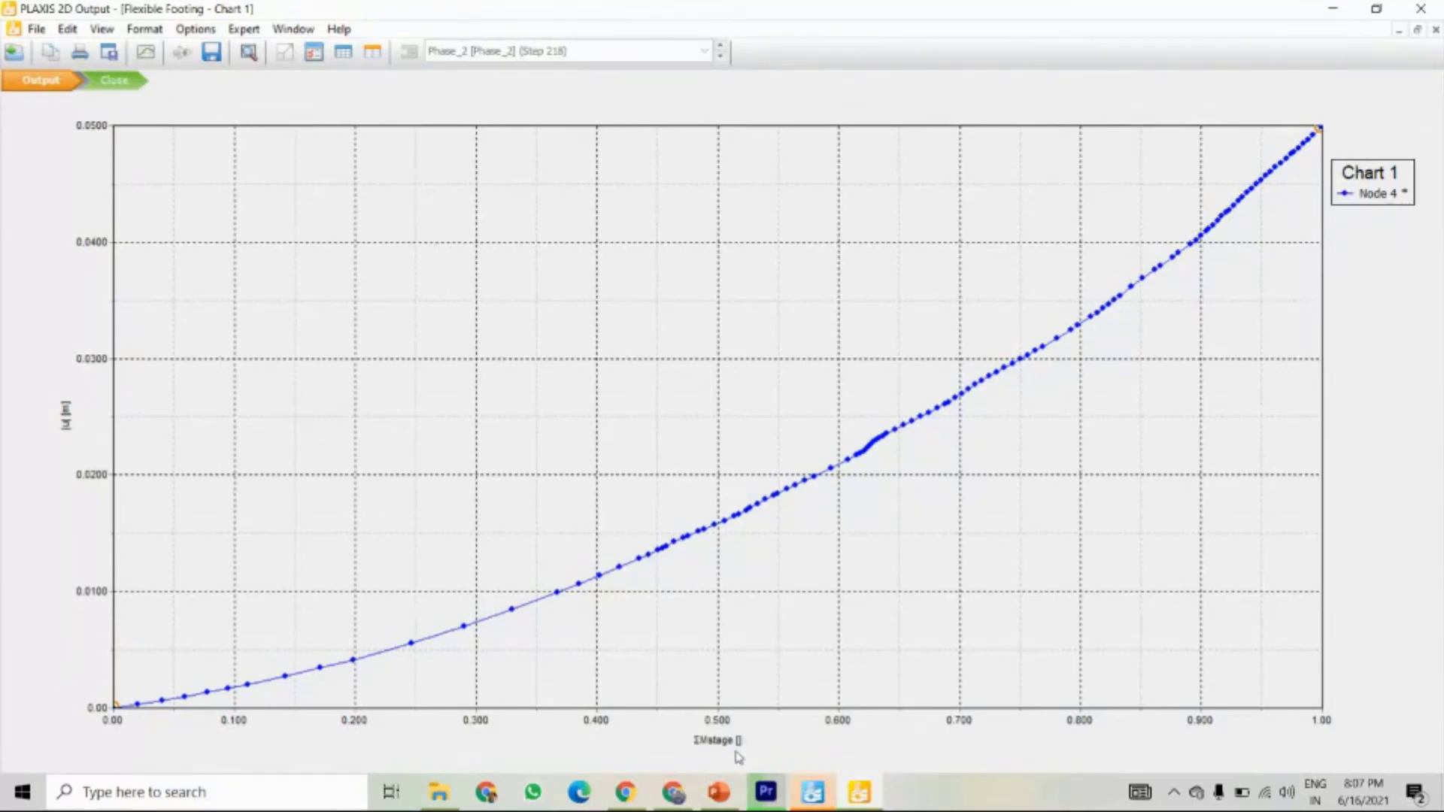
- Examine the middle part of the Node 4 curve along the ΣMstage axis up close and return to the full chart
scroll(729, 759, up, 5)
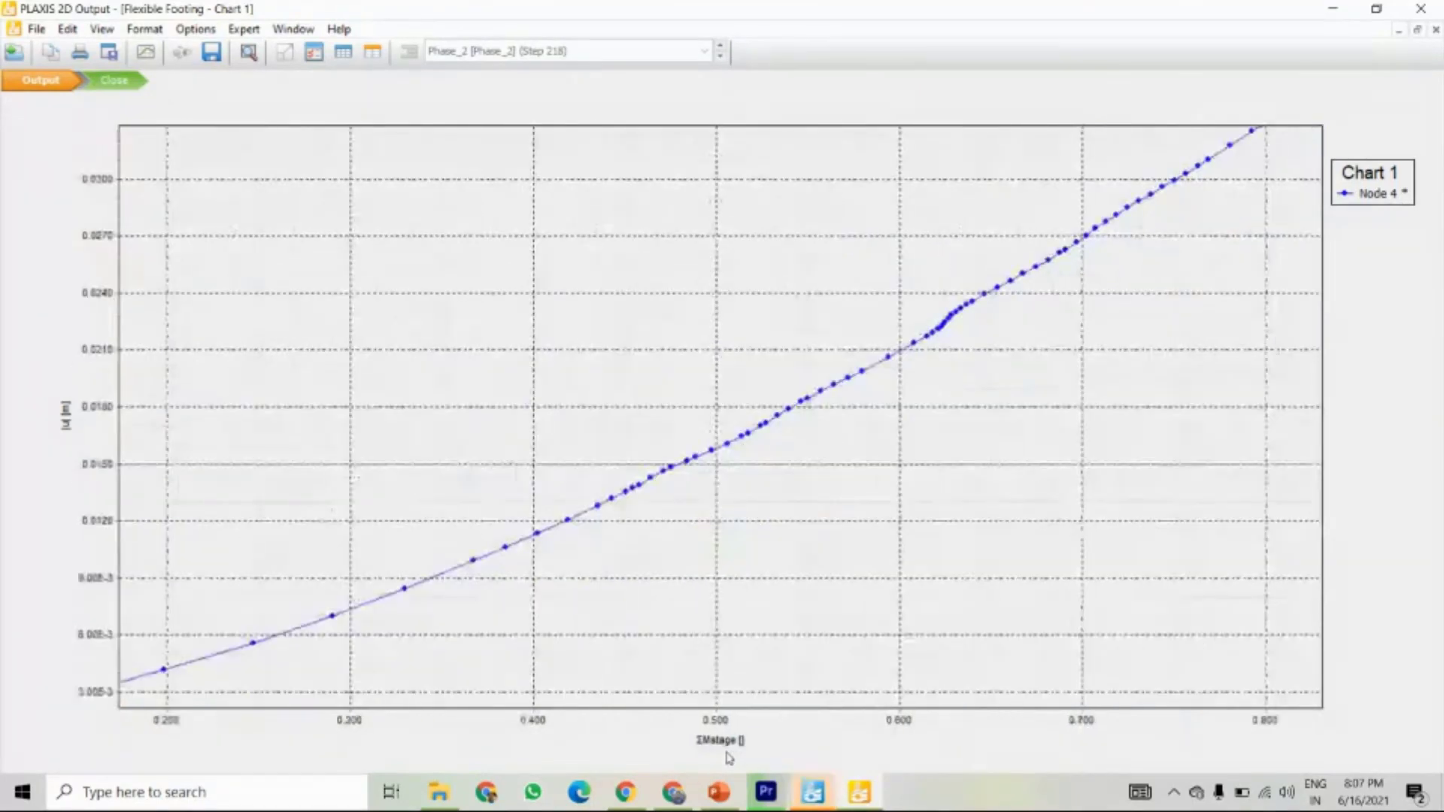
scroll(729, 758, up, 1)
scroll(729, 758, down, 6)
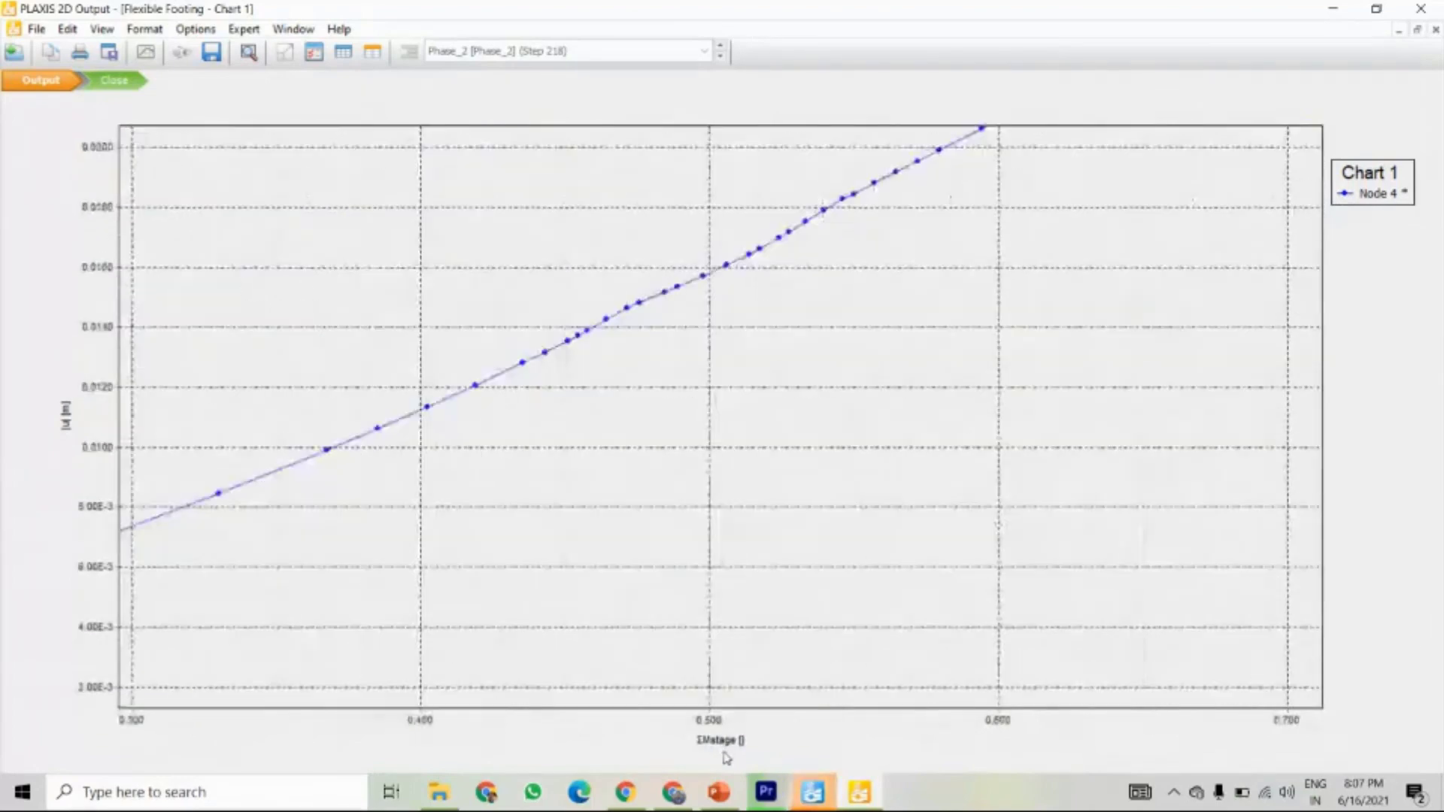
scroll(727, 758, down, 2)
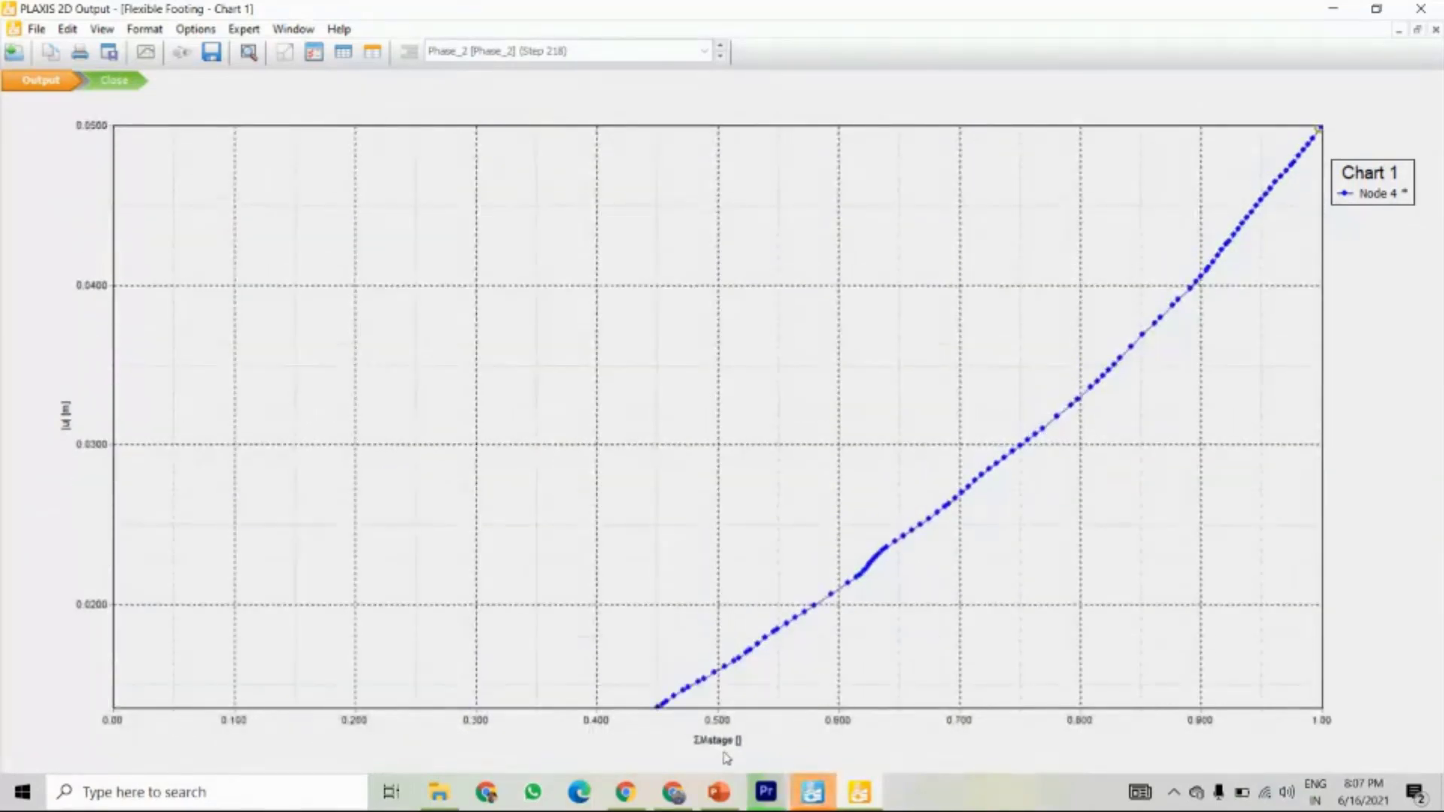
scroll(784, 515, down, 3)
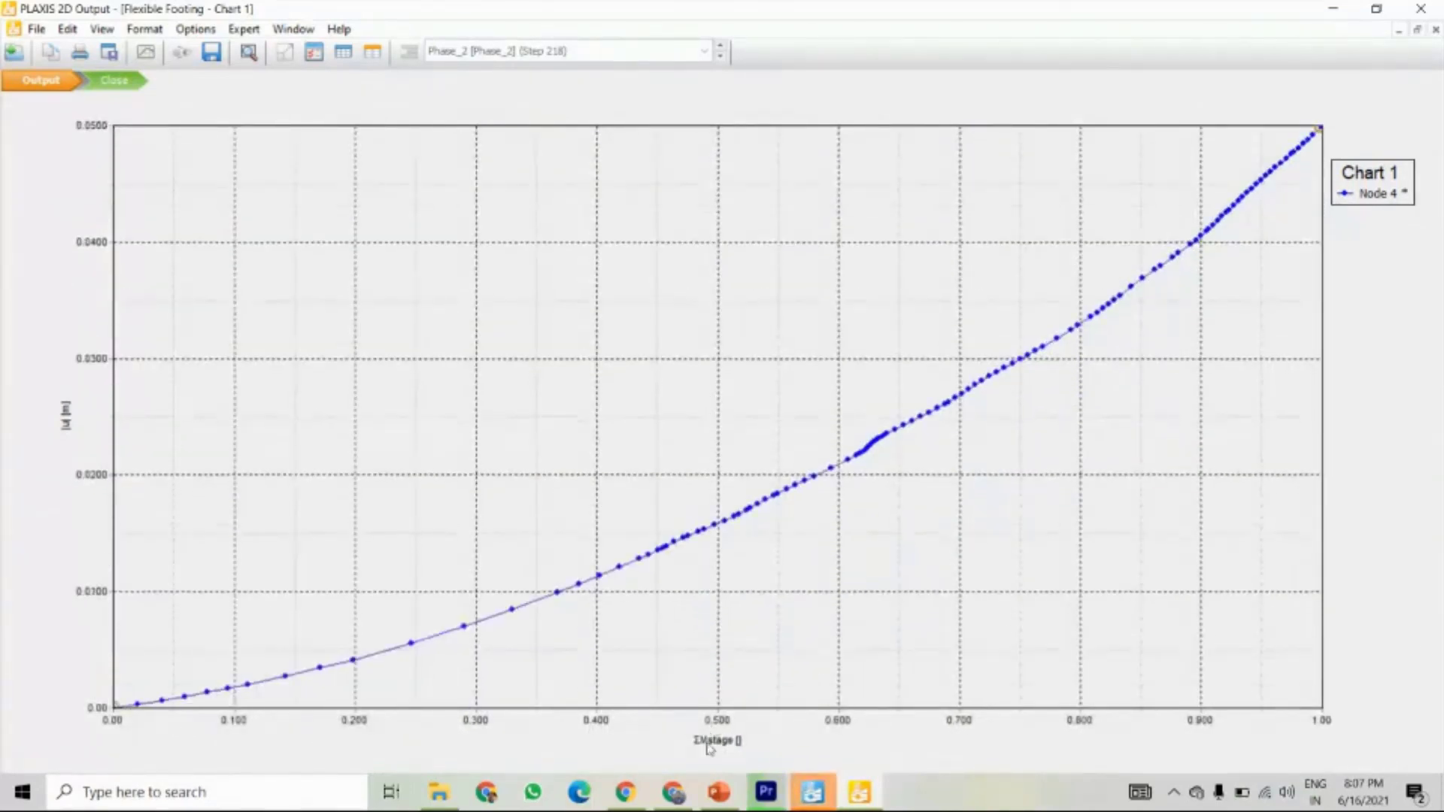
scroll(716, 747, up, 2)
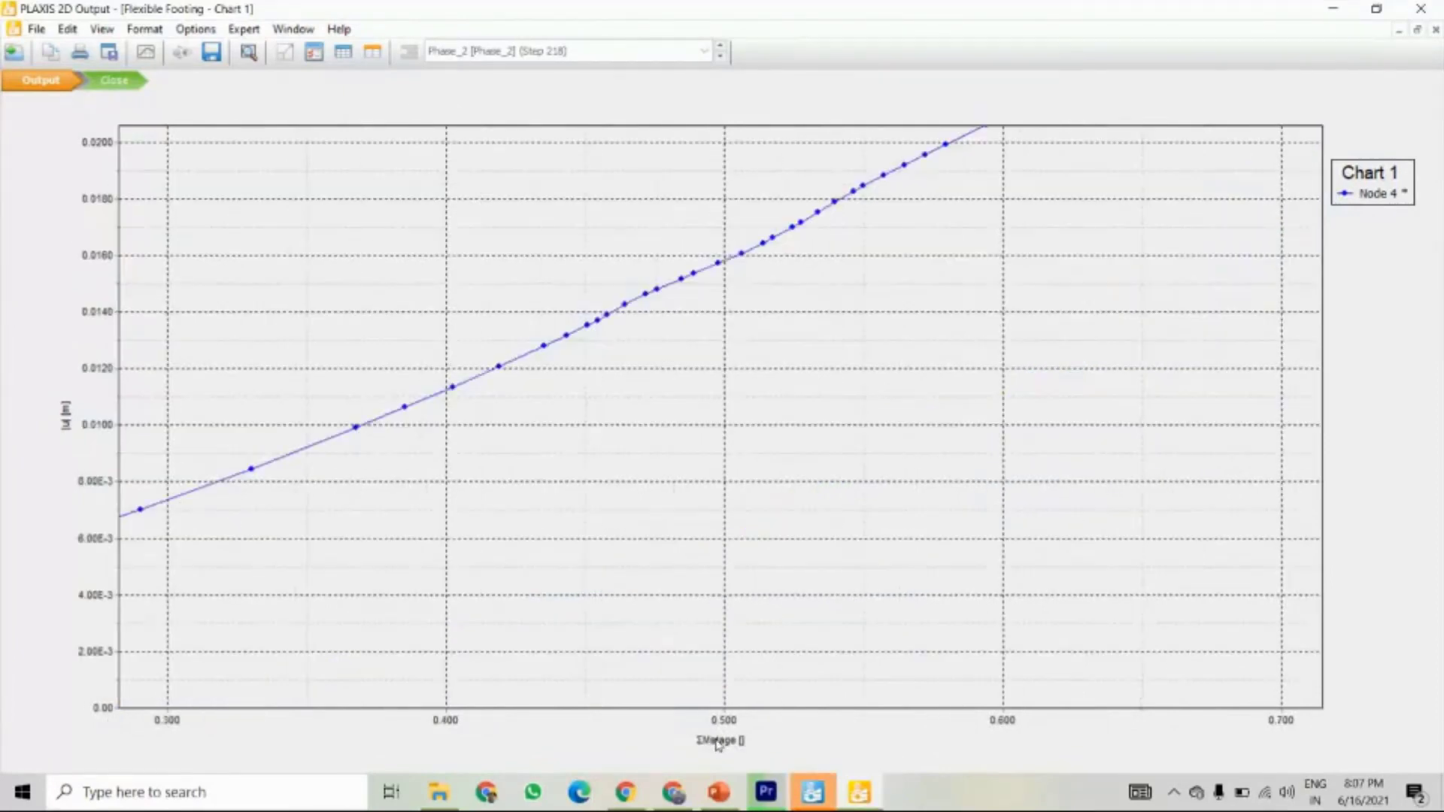
scroll(777, 639, down, 3)
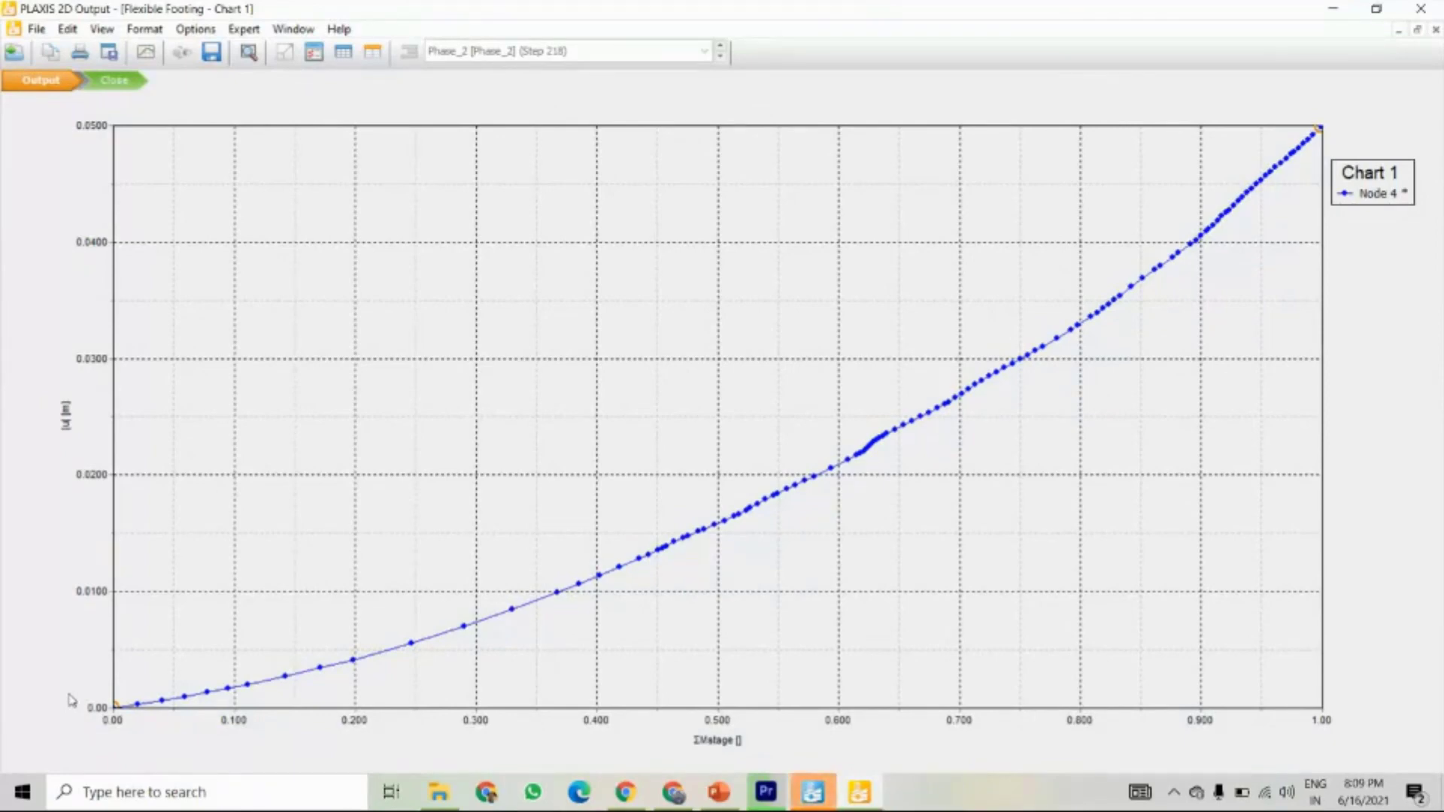
- Switch to the Google Meet call in Chrome and bring up the option to stop presenting the screen
mouse_move(677, 802)
click(674, 733)
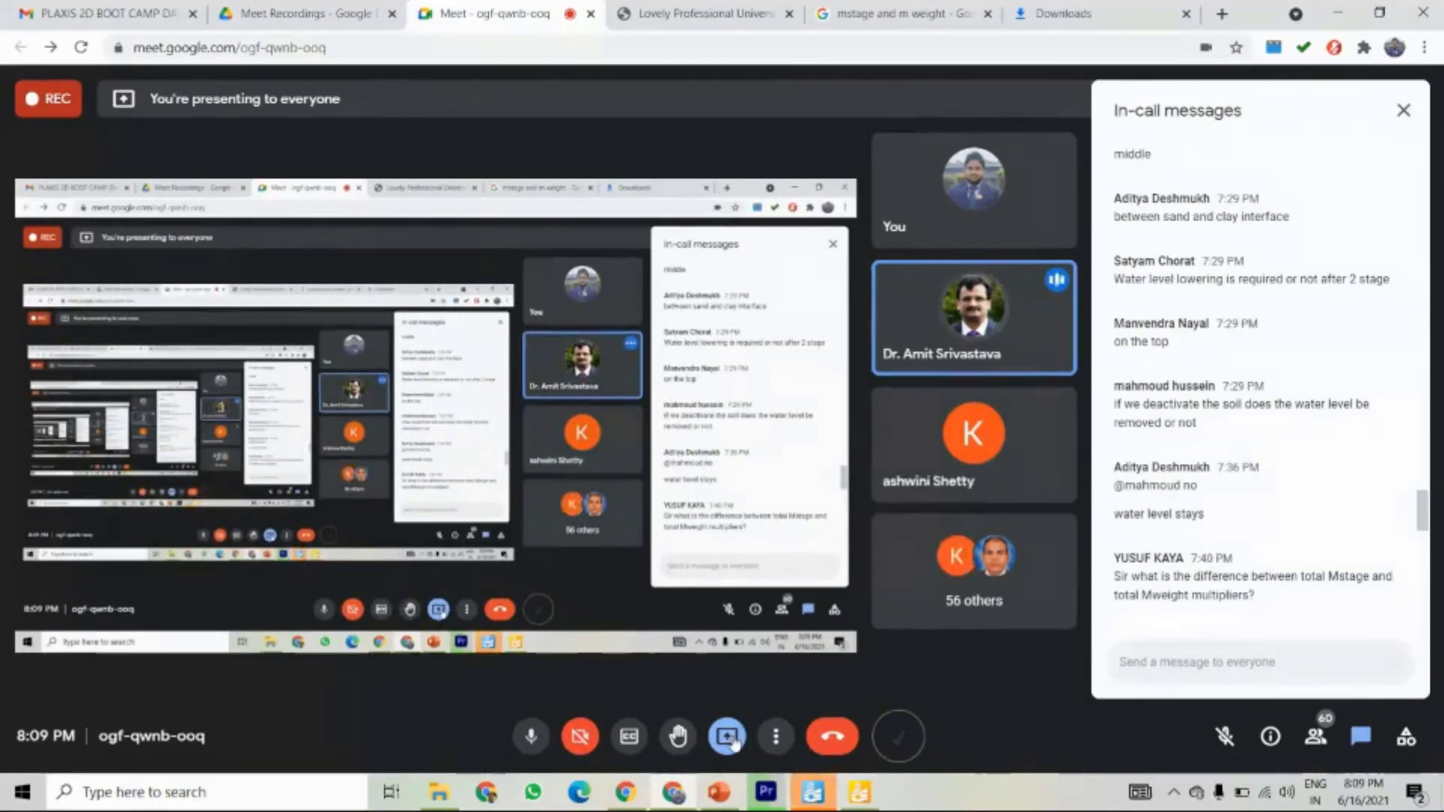
click(734, 741)
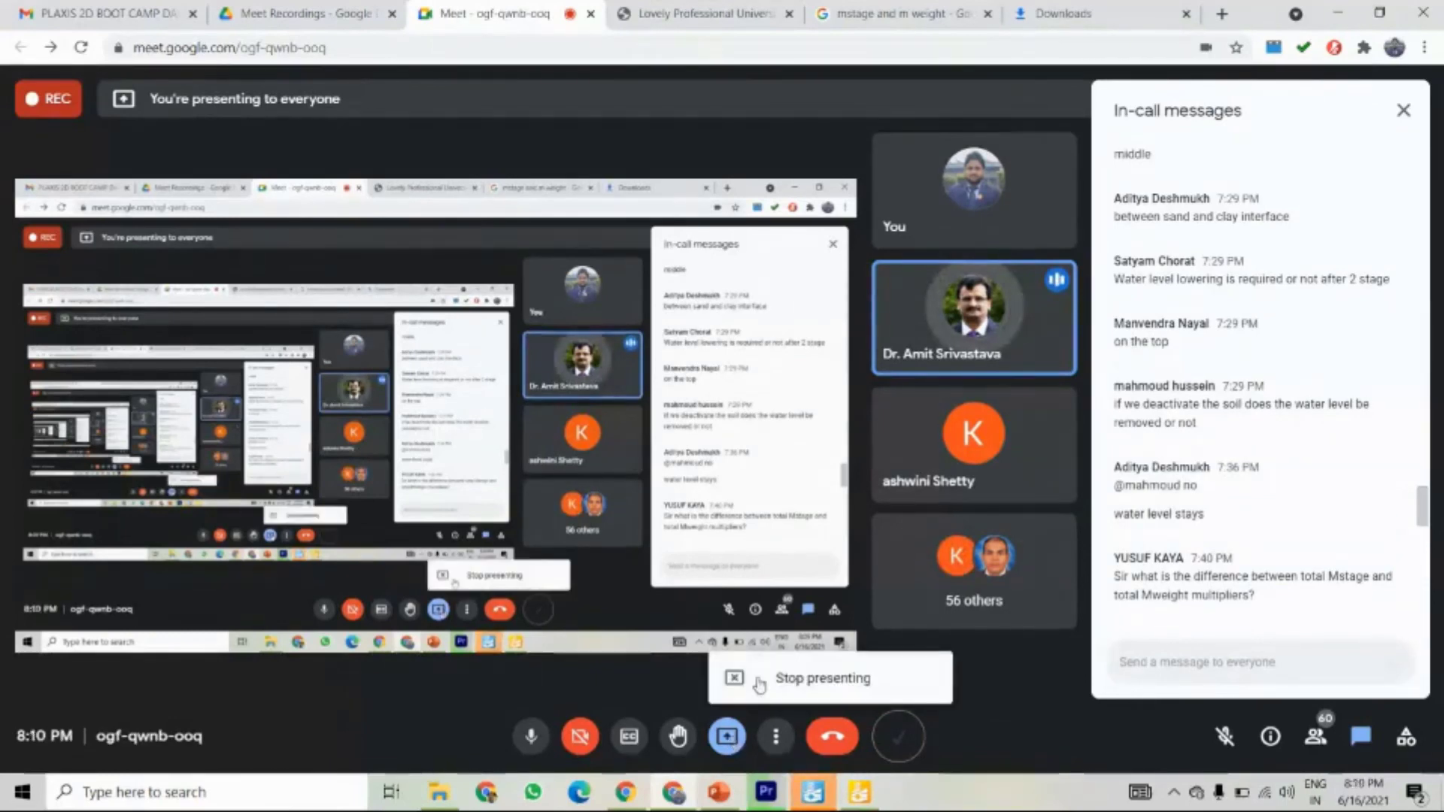